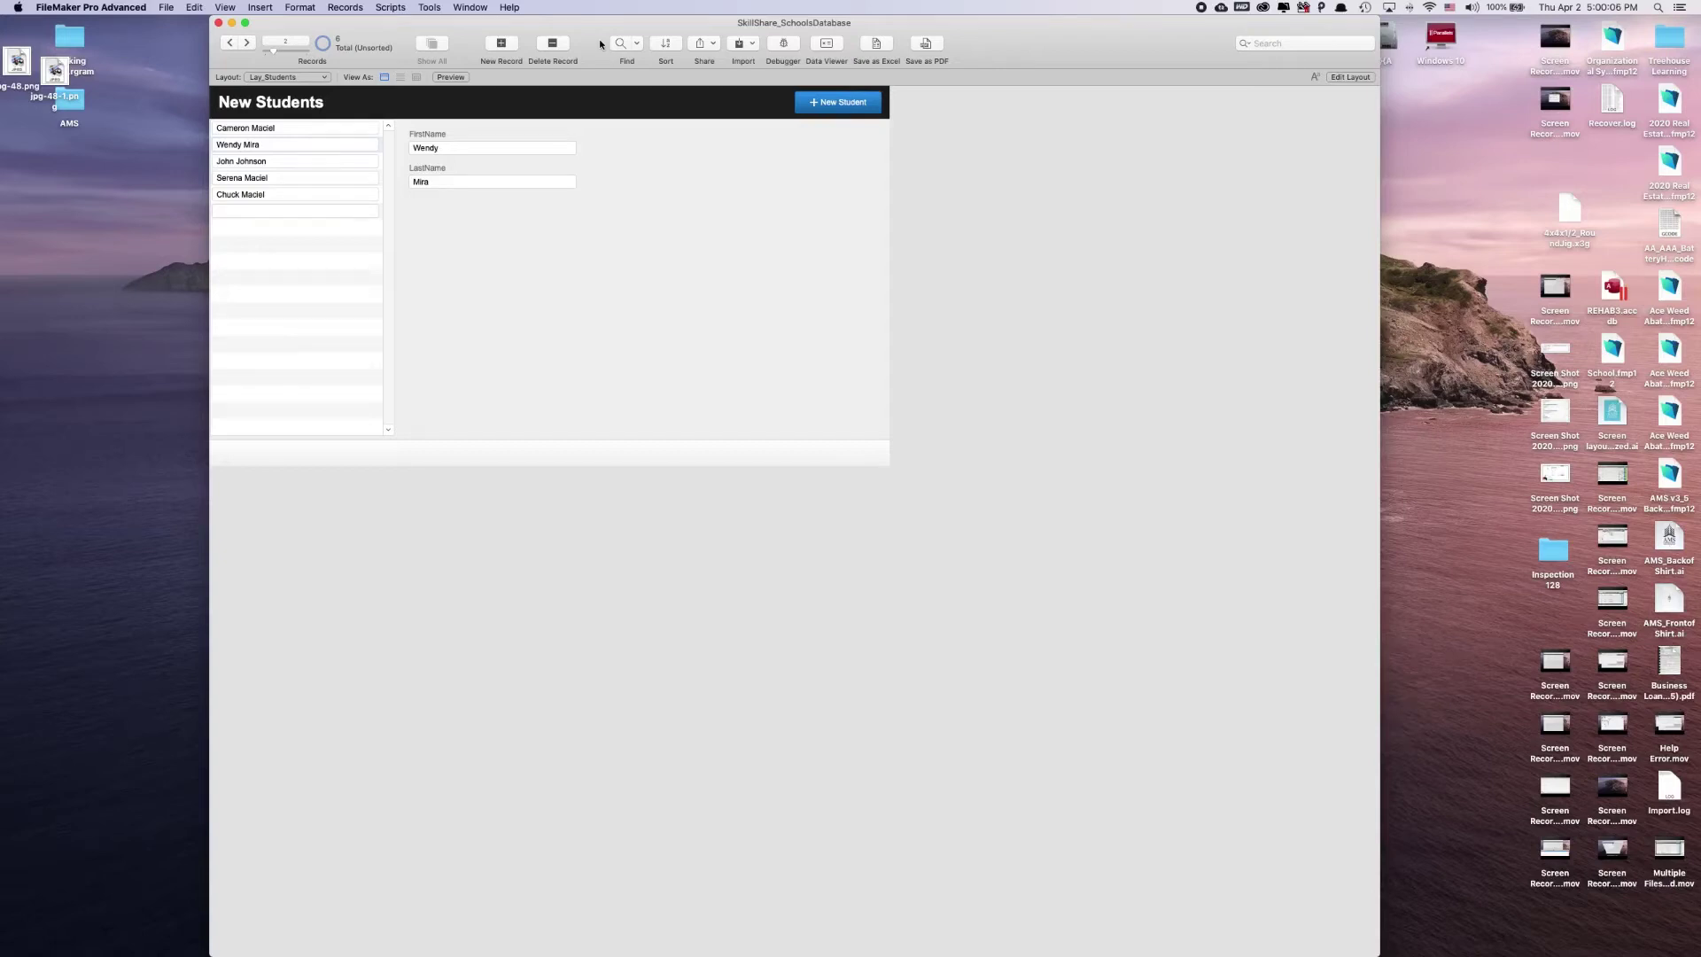
# Check the Layout pop-up without switching, then step through the student records to the fifth.
pyautogui.click(287, 77)
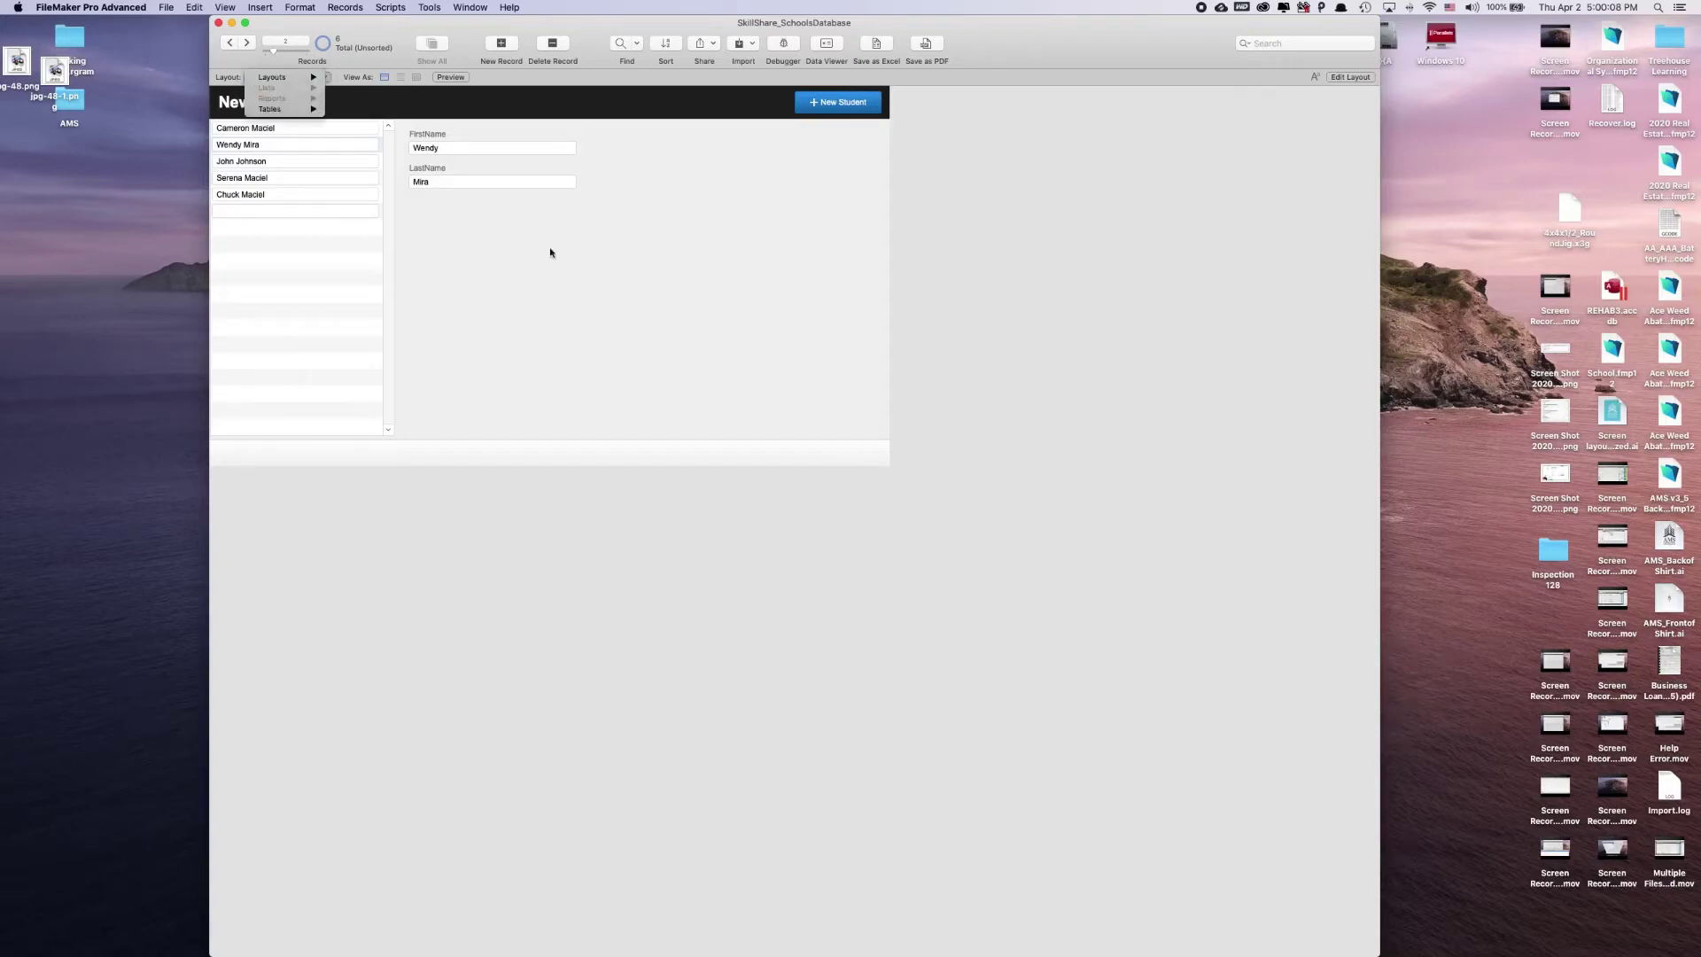
pyautogui.click(580, 269)
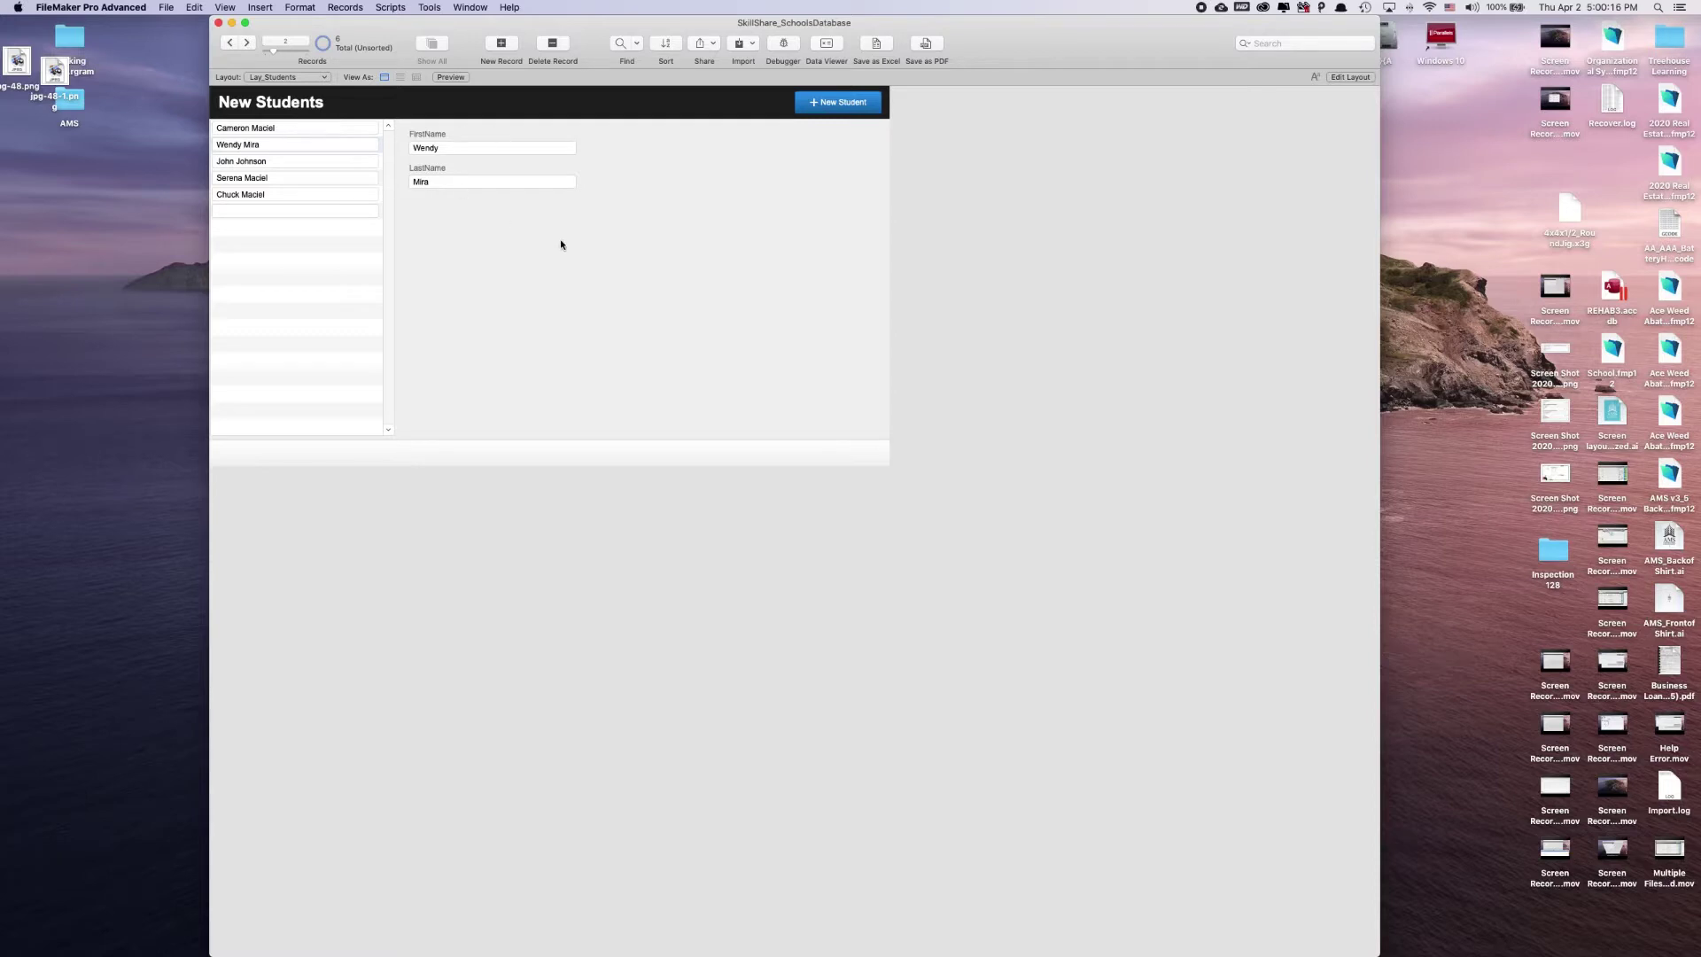
pyautogui.click(296, 131)
pyautogui.click(304, 161)
pyautogui.click(306, 178)
pyautogui.click(306, 195)
# Open File > Manage > Database on the relationships graph and nudge the Join_Schools_Students and Students boxes.
pyautogui.click(167, 7)
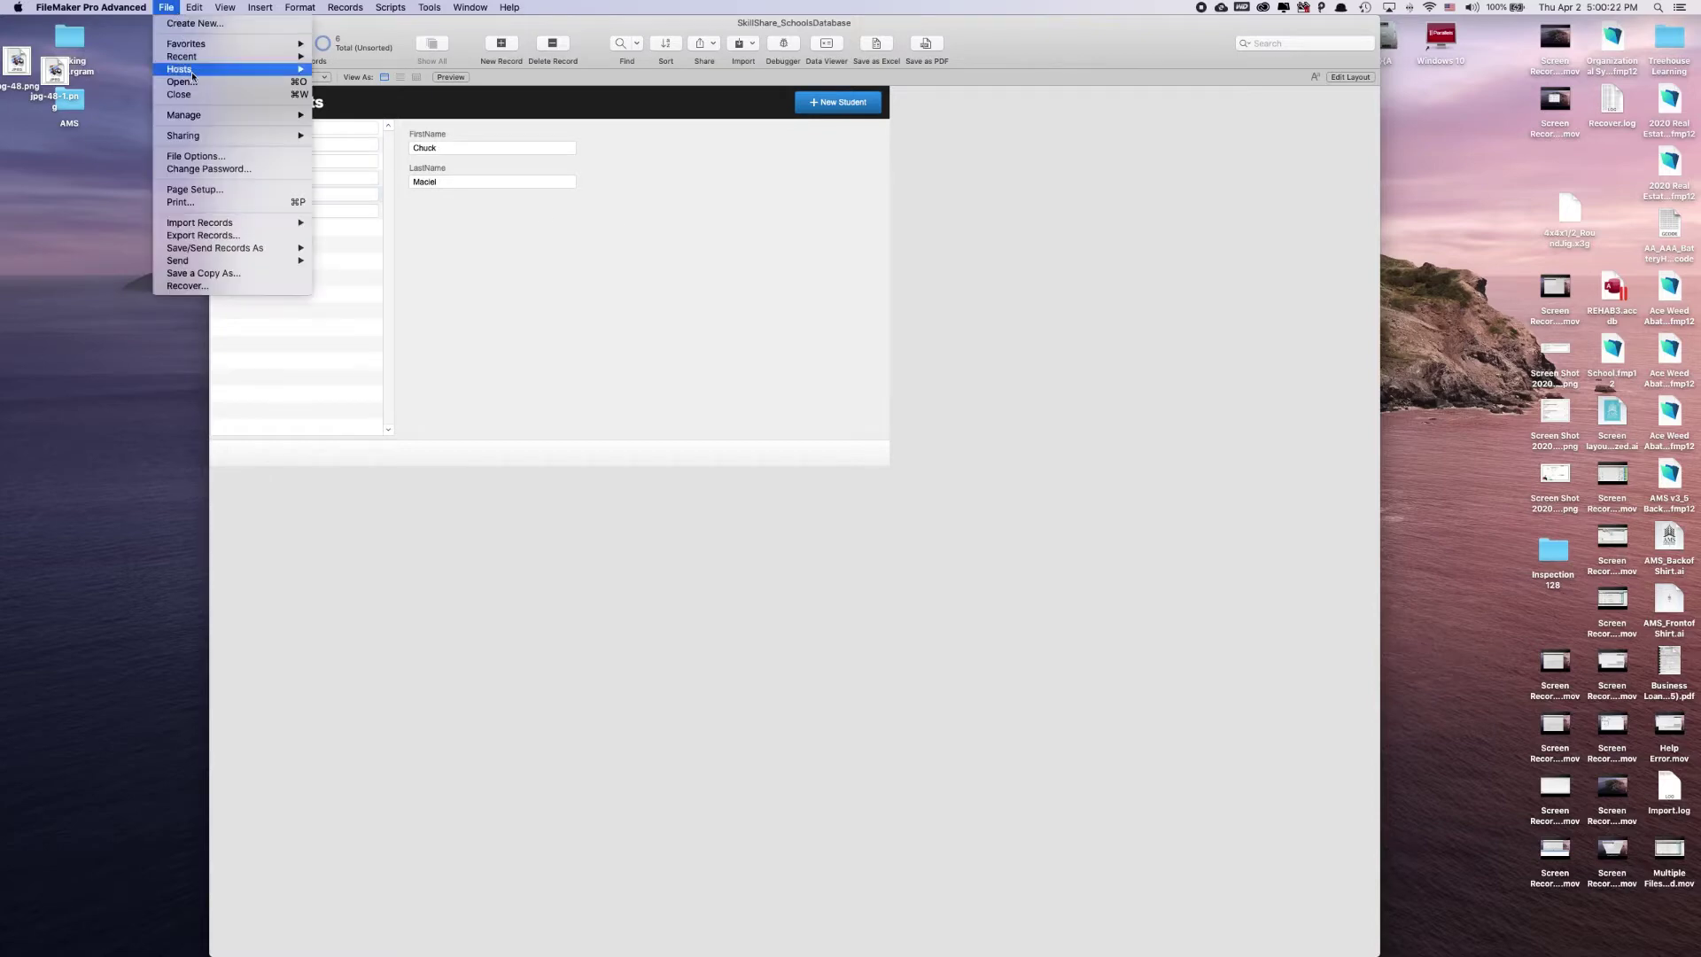
pyautogui.moveTo(190, 116)
pyautogui.click(350, 119)
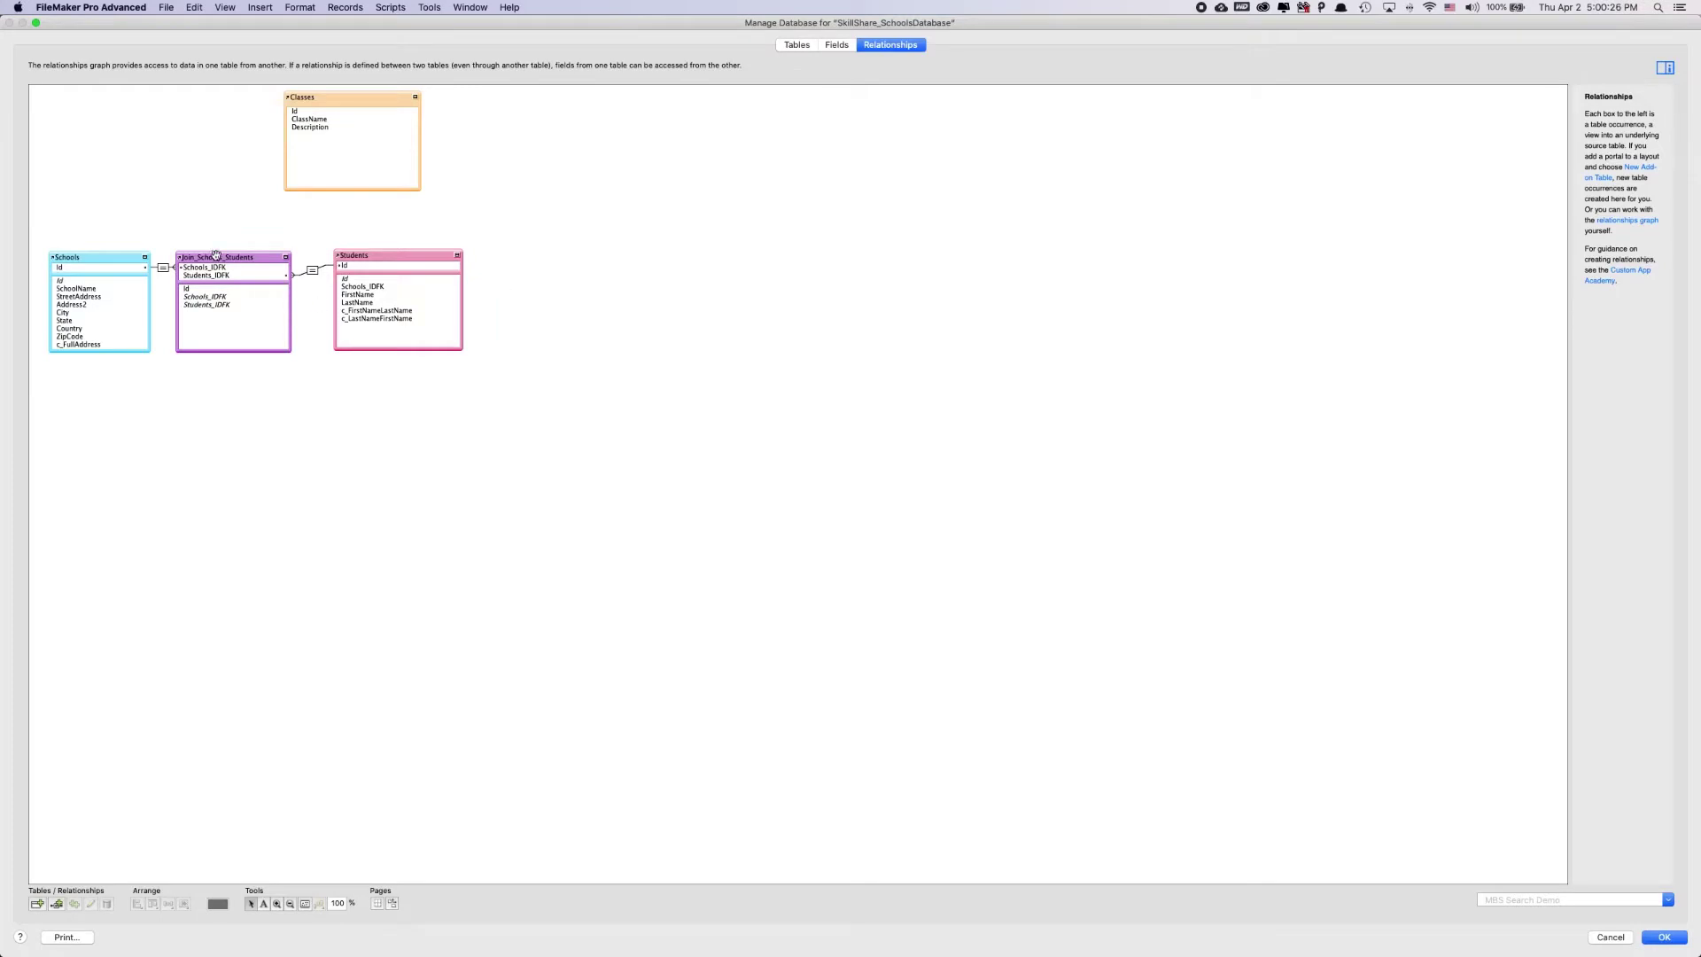
pyautogui.moveTo(215, 258); pyautogui.dragTo(227, 258)
pyautogui.moveTo(363, 258); pyautogui.dragTo(413, 259)
pyautogui.click(560, 269)
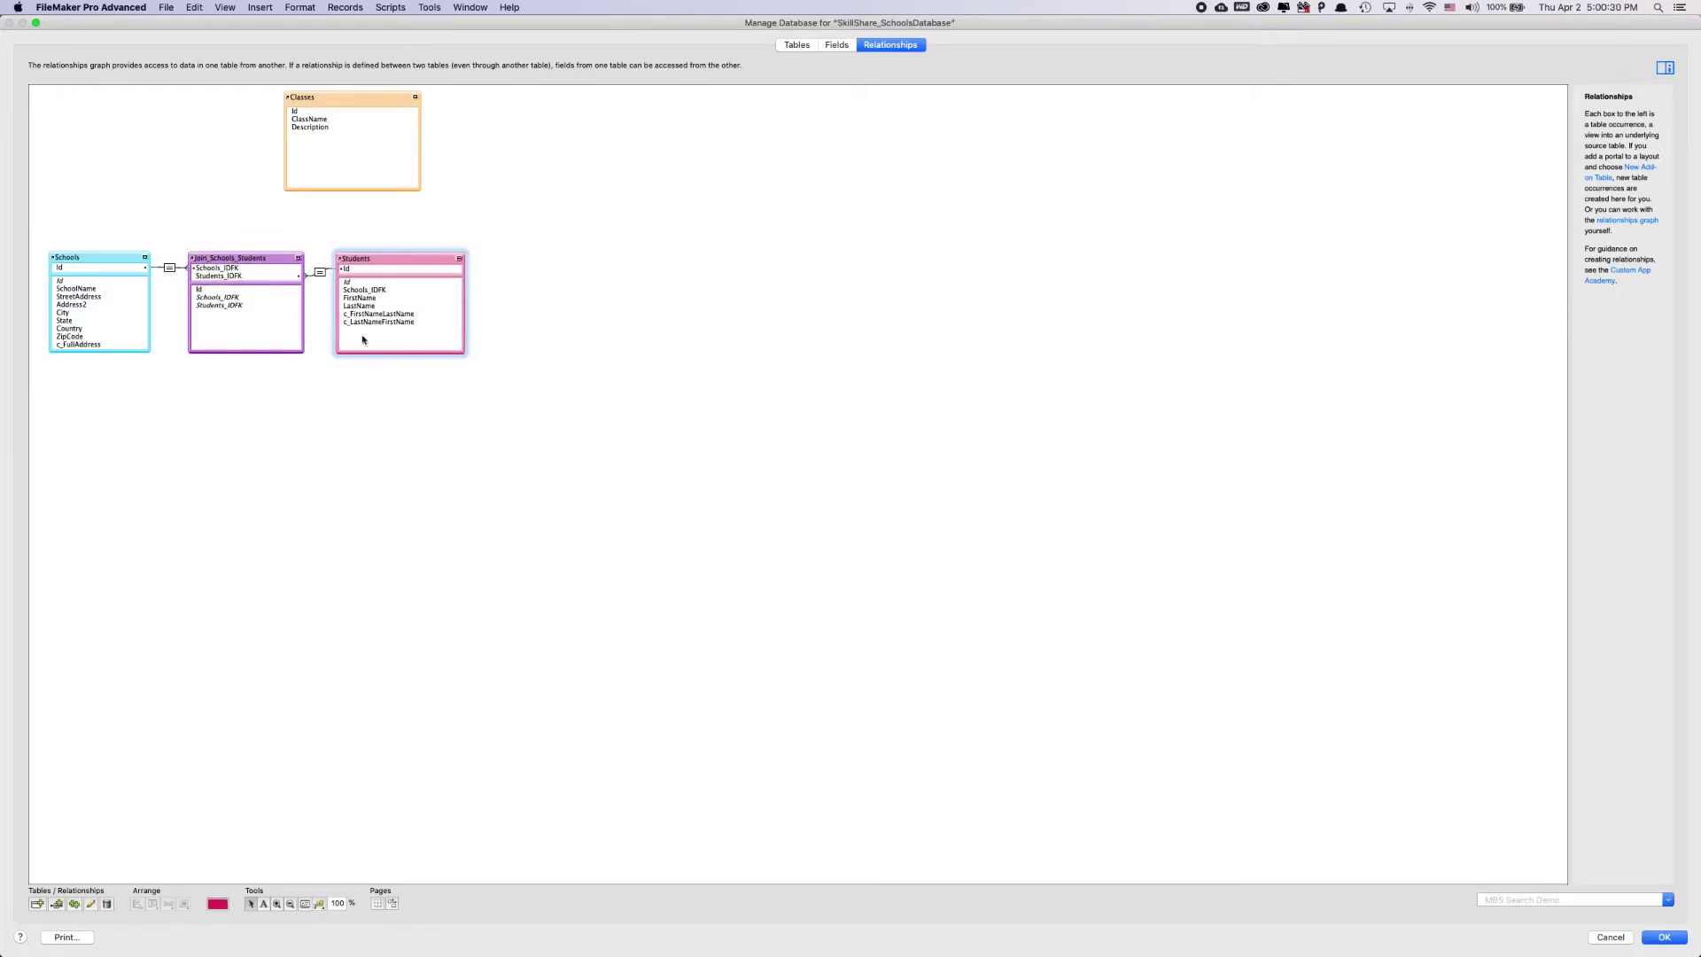
# Move the Classes box to the right of Students in the same row, then select Students.
pyautogui.moveTo(286, 31); pyautogui.dragTo(295, 418)
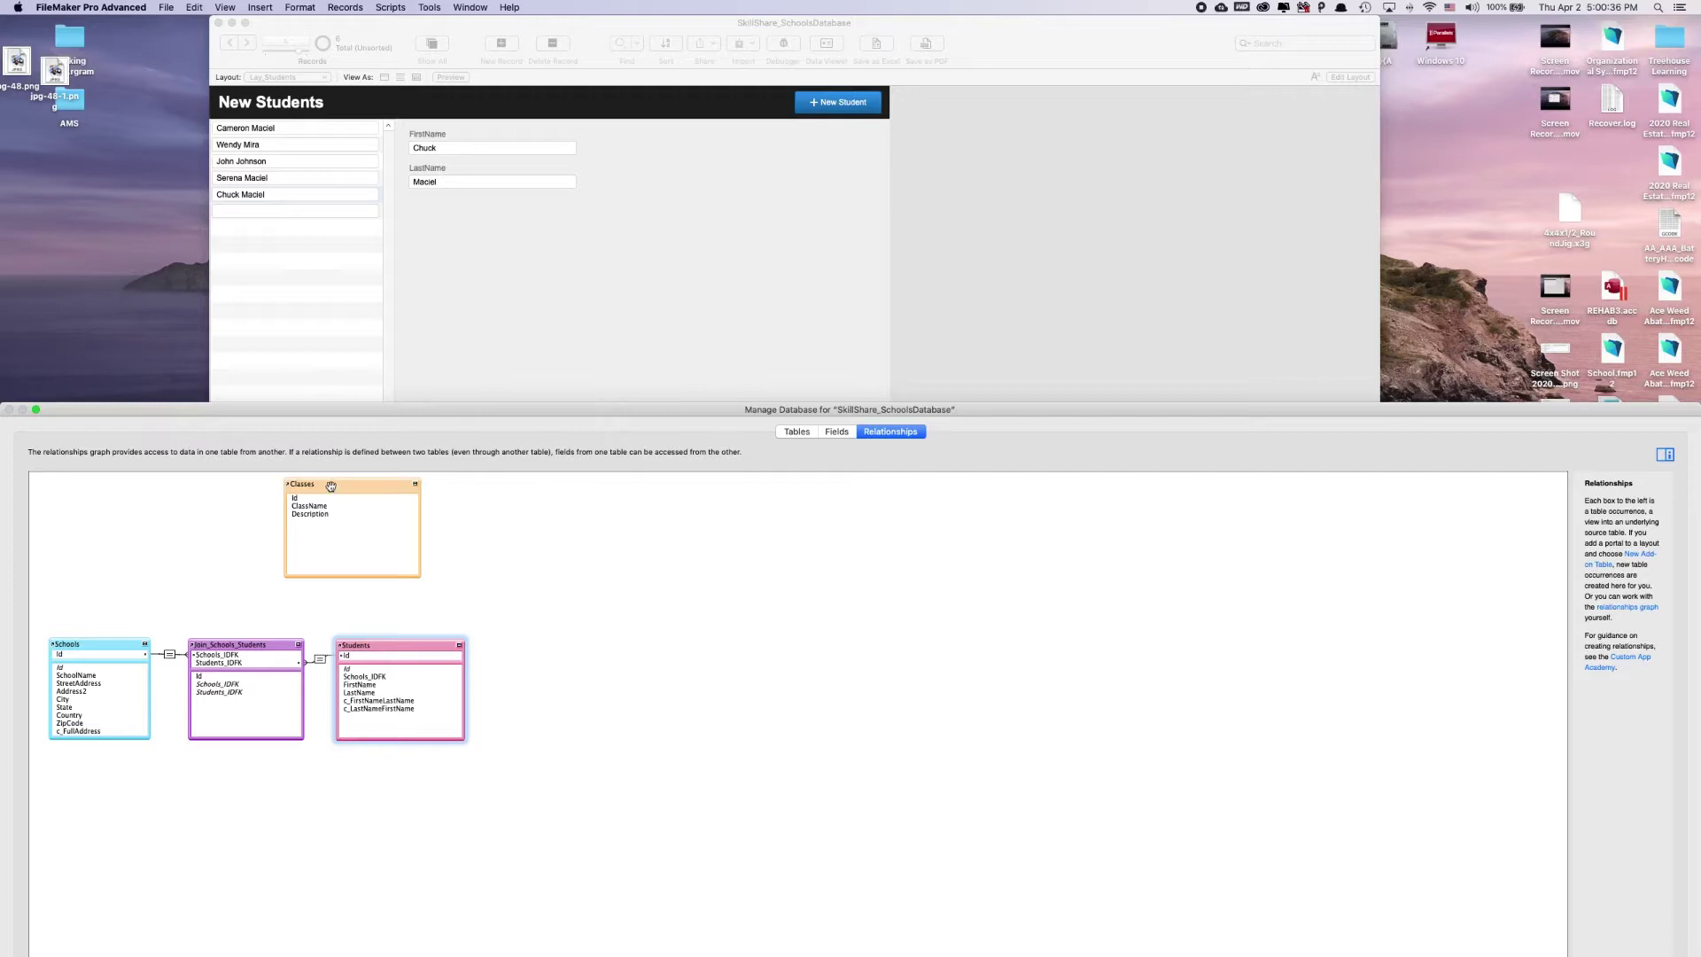
pyautogui.moveTo(330, 485); pyautogui.dragTo(533, 647)
pyautogui.moveTo(498, 411); pyautogui.dragTo(479, 10)
pyautogui.click(745, 243)
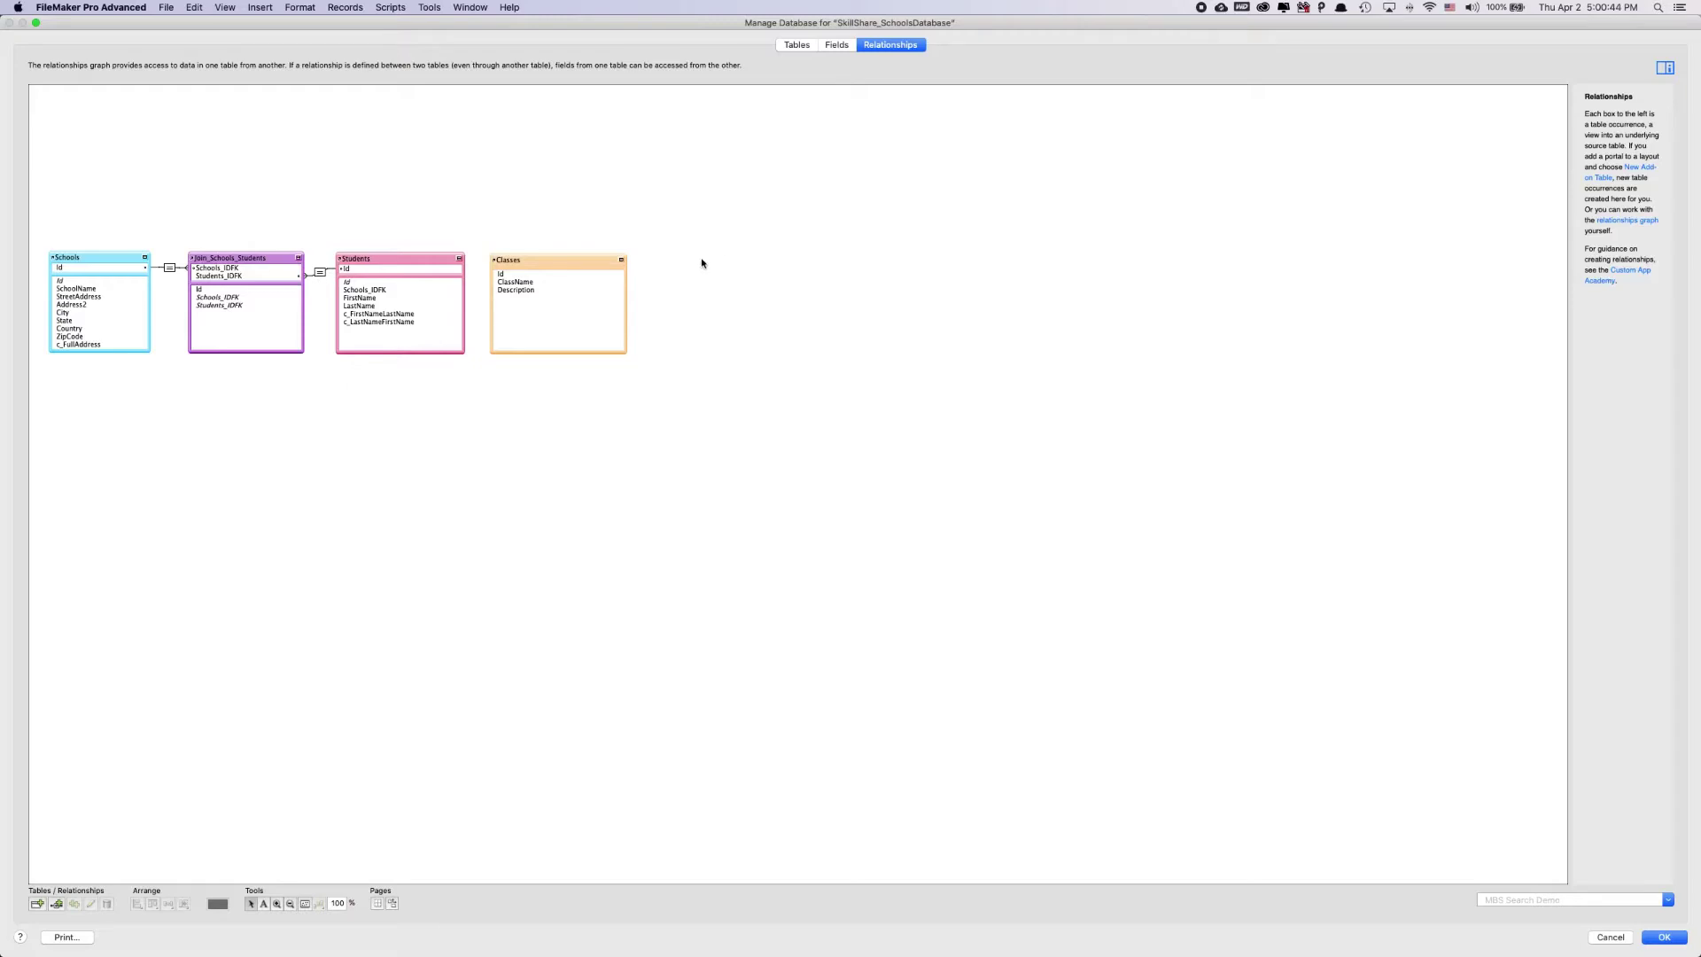
pyautogui.moveTo(684, 29); pyautogui.dragTo(663, 157)
pyautogui.moveTo(469, 149); pyautogui.dragTo(492, 24)
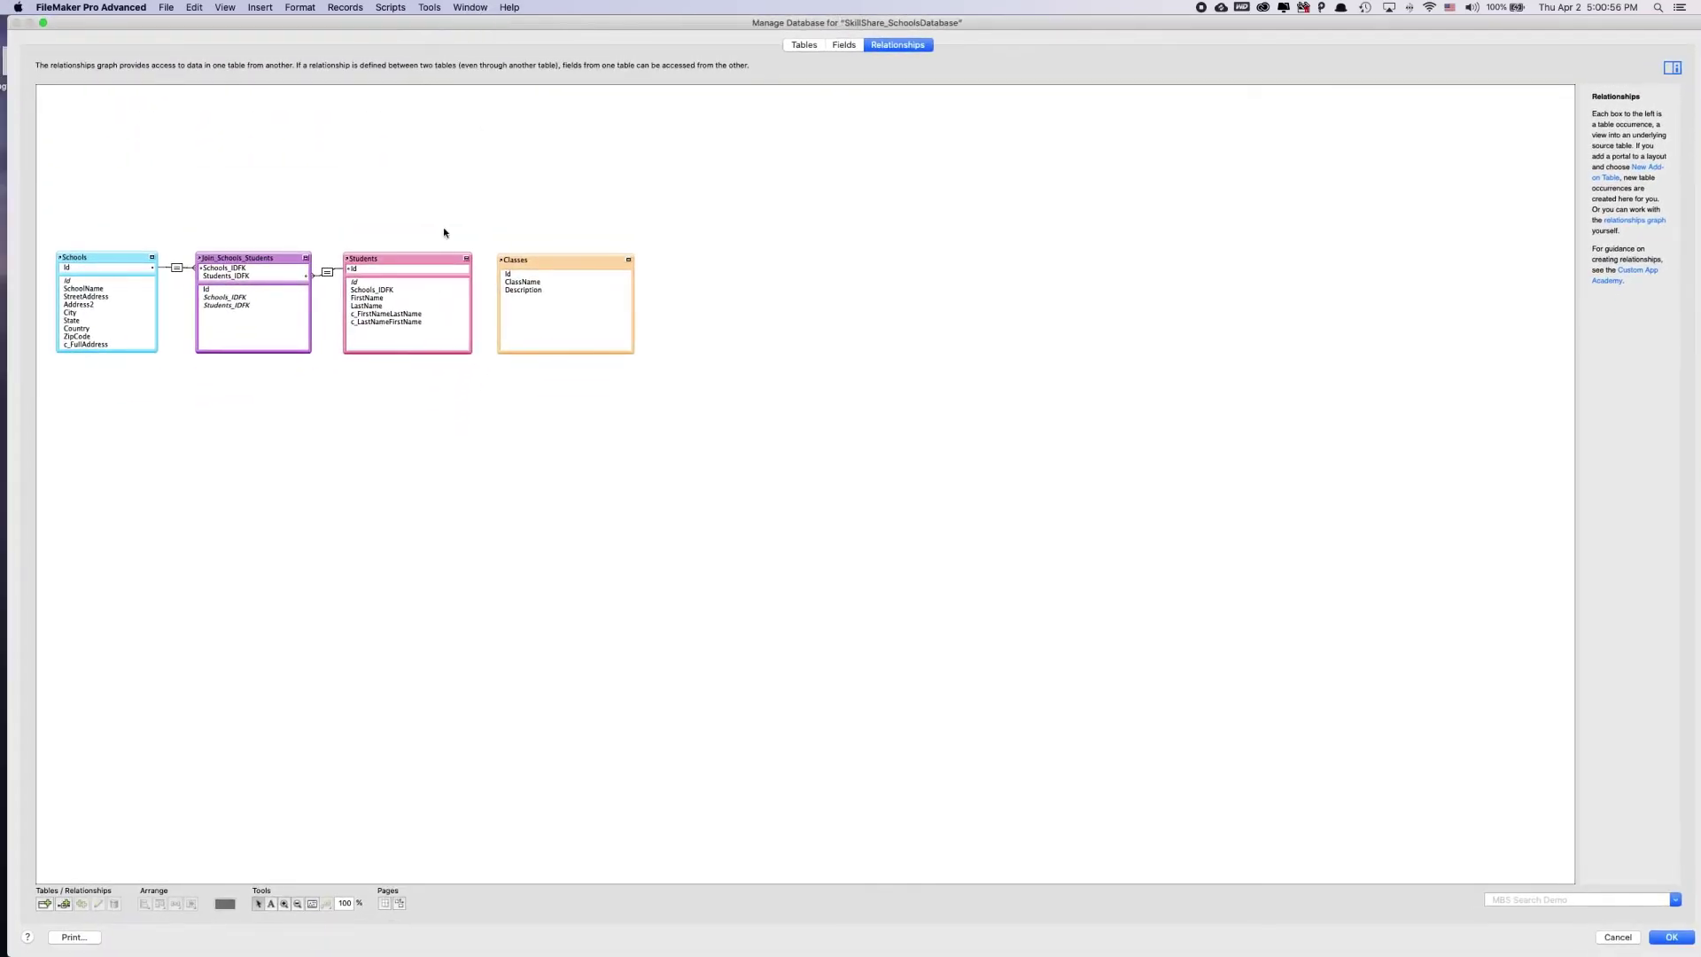
pyautogui.moveTo(297, 32)
pyautogui.mouseDown()
pyautogui.moveTo(296, 406)
pyautogui.moveTo(292, 18)
pyautogui.mouseUp()
pyautogui.click(378, 256)
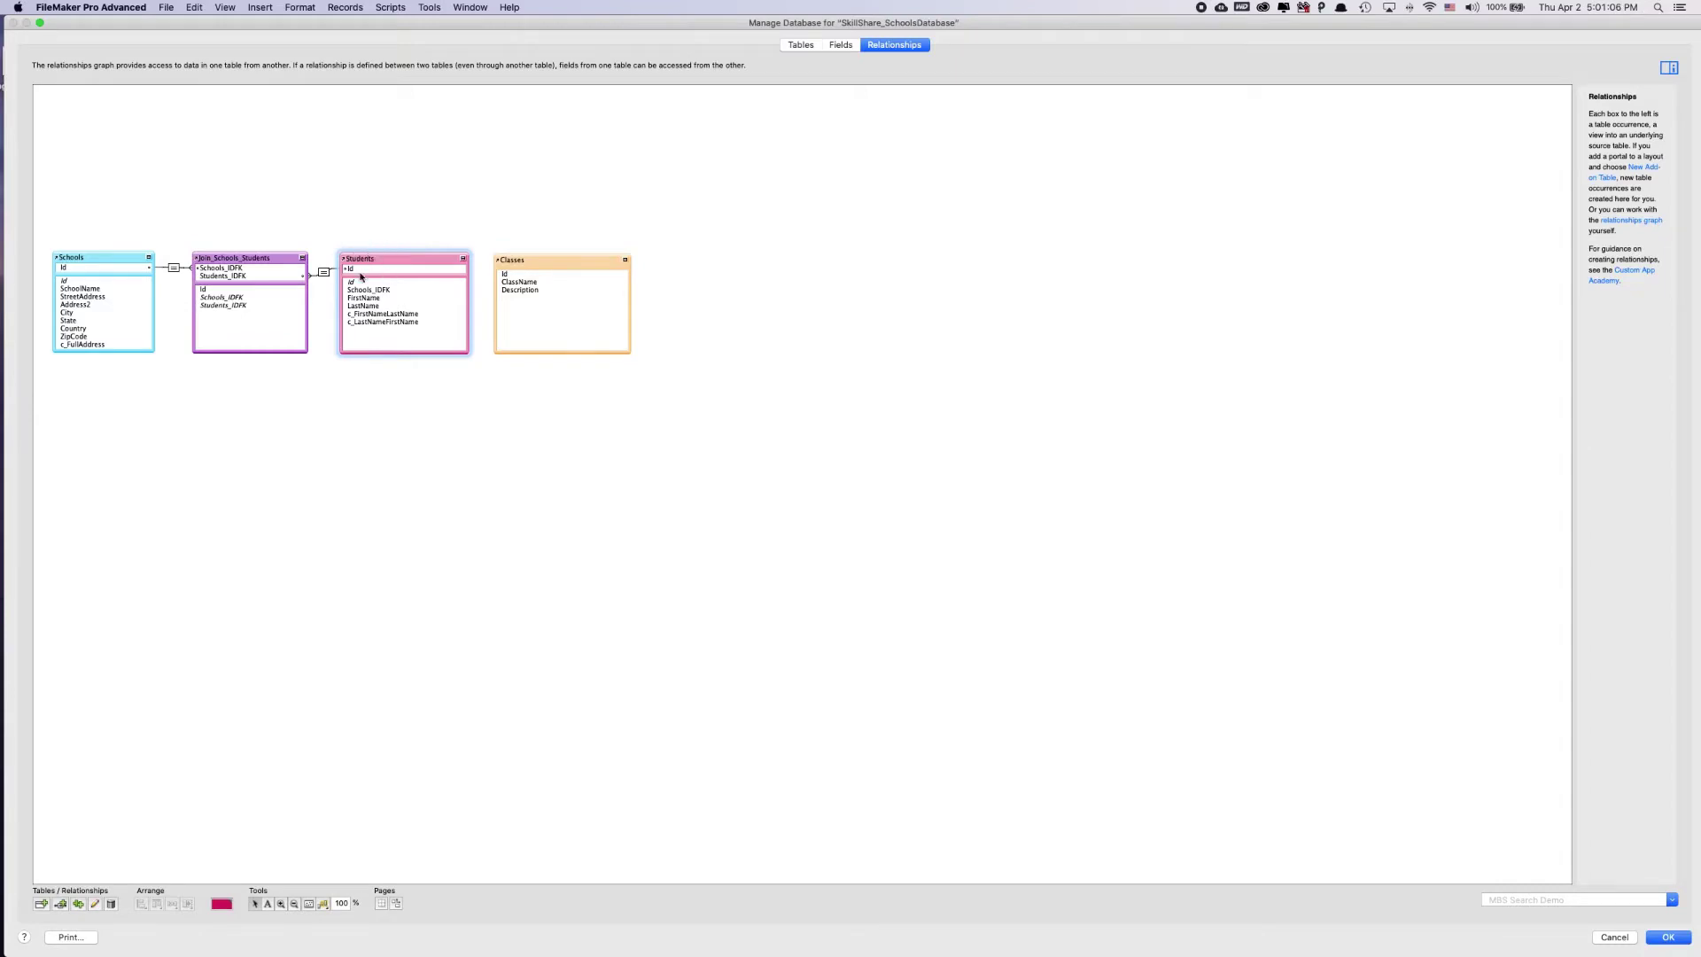
pyautogui.moveTo(396, 22)
pyautogui.mouseDown()
pyautogui.moveTo(446, 499)
pyautogui.moveTo(470, 461)
pyautogui.moveTo(444, 57)
pyautogui.moveTo(422, 12)
pyautogui.mouseUp()
# Duplicate the Students occurrence, rename the copy LayStudents, and move Classes down-left beside it.
pyautogui.moveTo(381, 277); pyautogui.dragTo(95, 386)
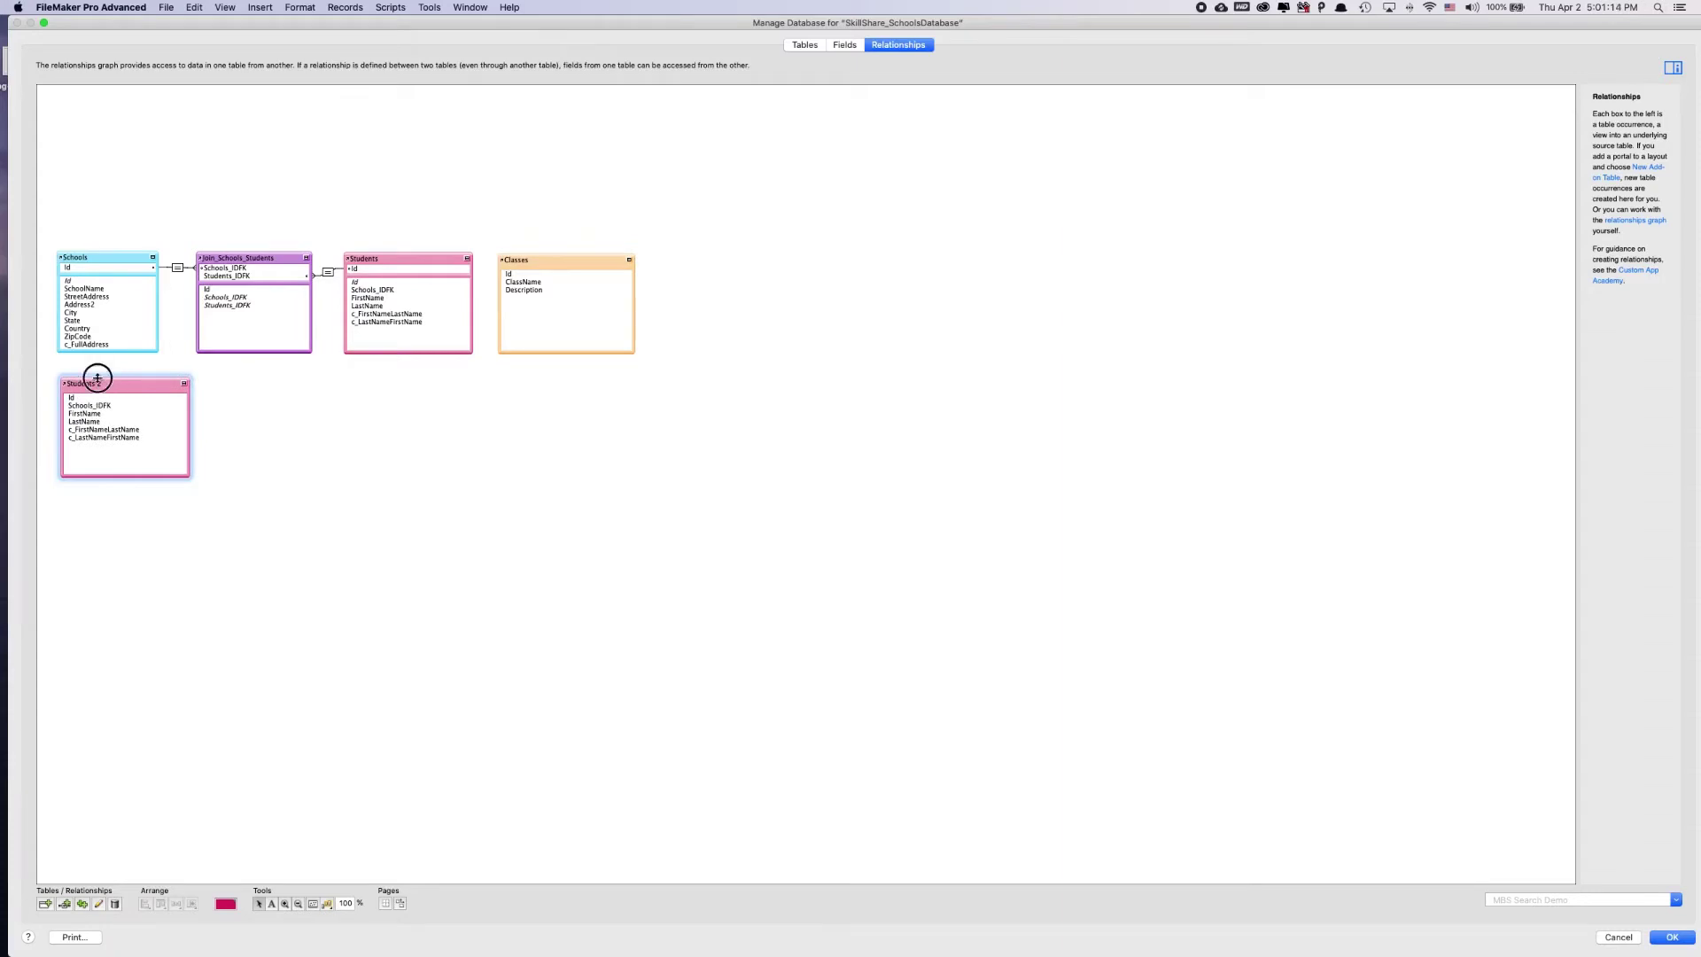
pyautogui.doubleClick(99, 383)
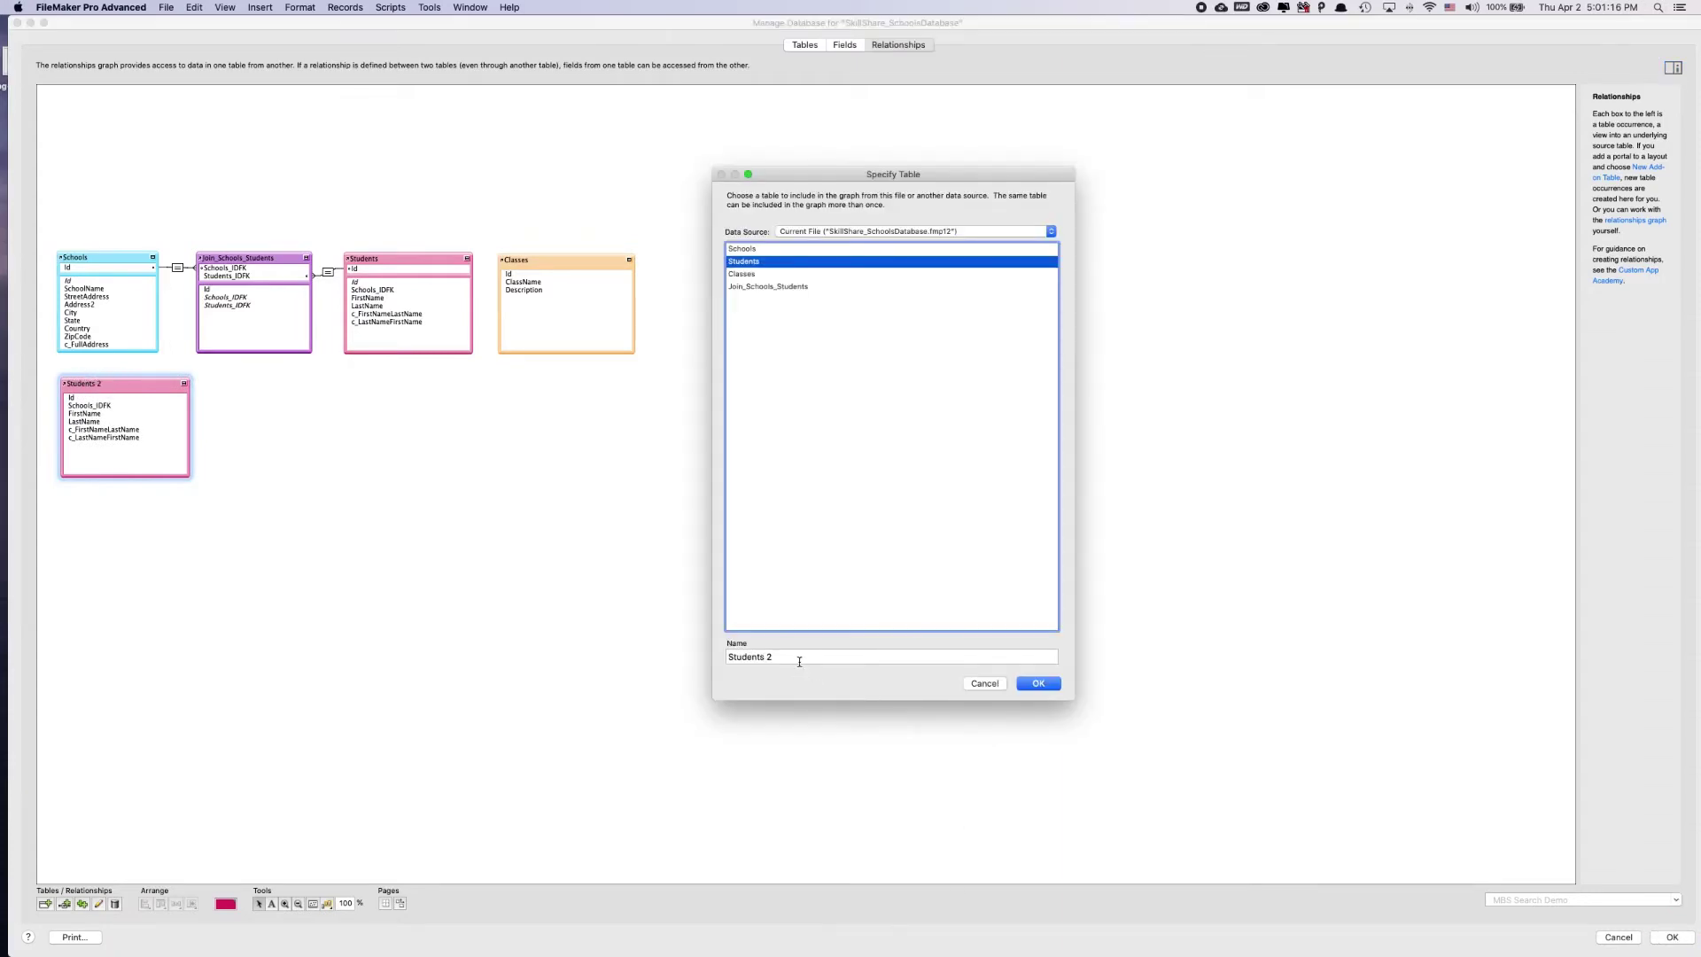
pyautogui.click(799, 660)
pyautogui.press('Right')
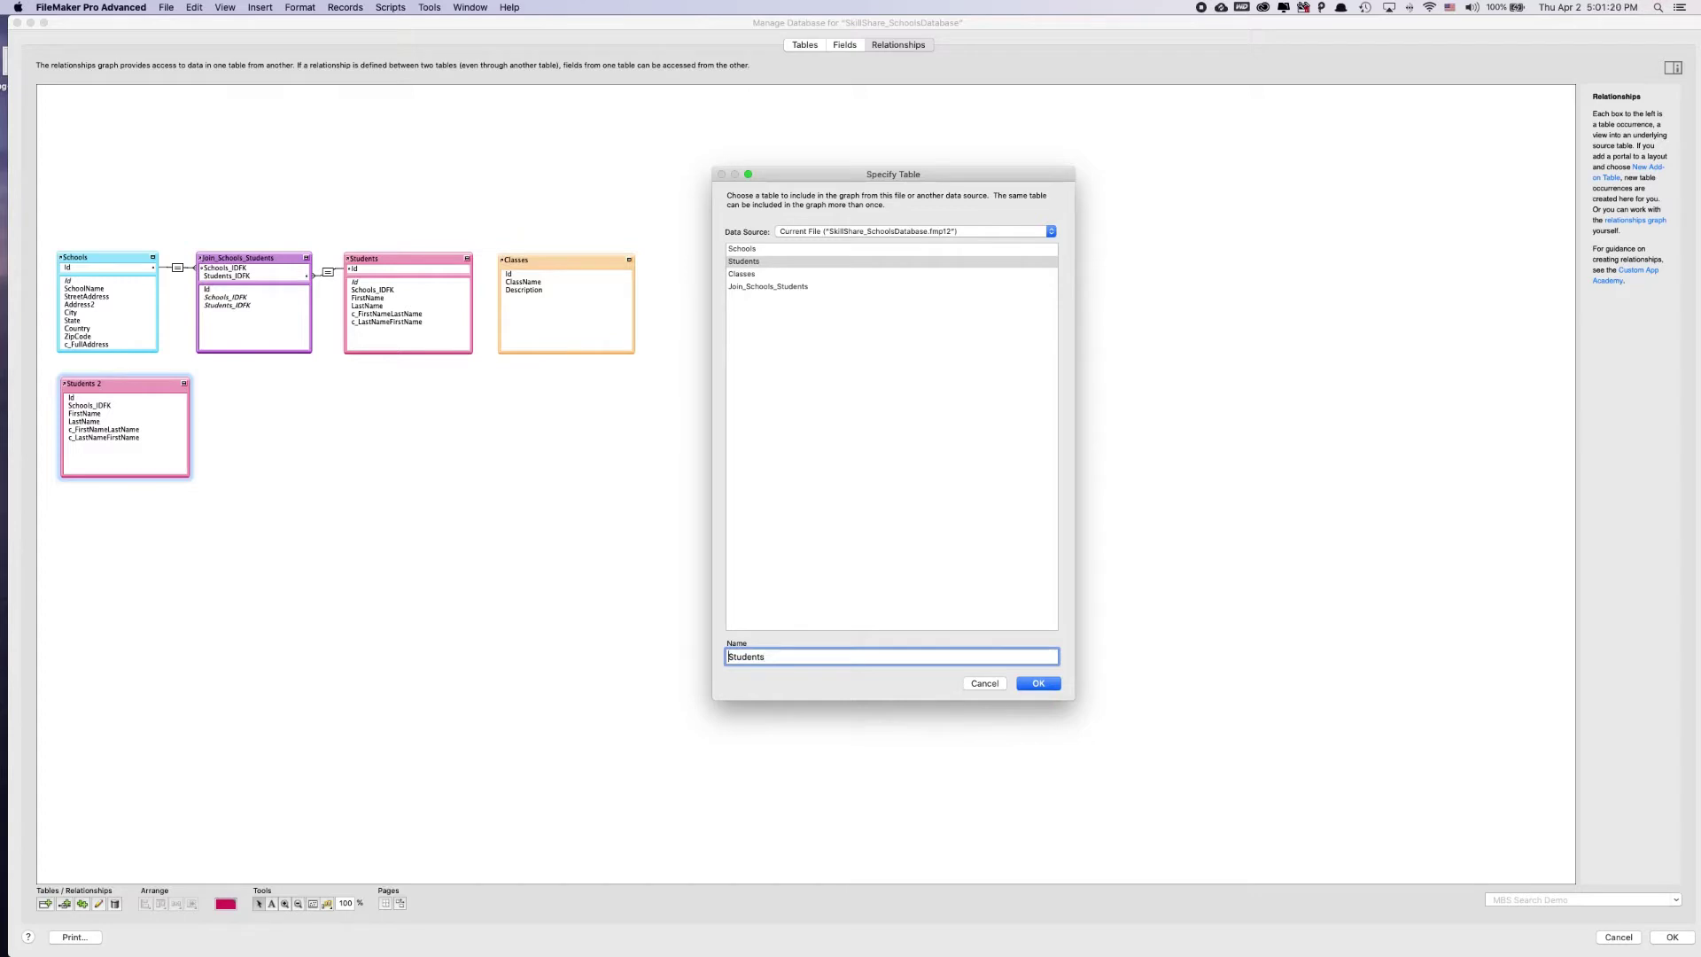
pyautogui.write('Lay')
pyautogui.click(1037, 687)
pyautogui.moveTo(560, 266); pyautogui.dragTo(466, 425)
# Nudge Classes down-left, move and narrow LayStudents, and shift Join_Schools_Students slightly left.
pyautogui.click(615, 422)
pyautogui.click(807, 46)
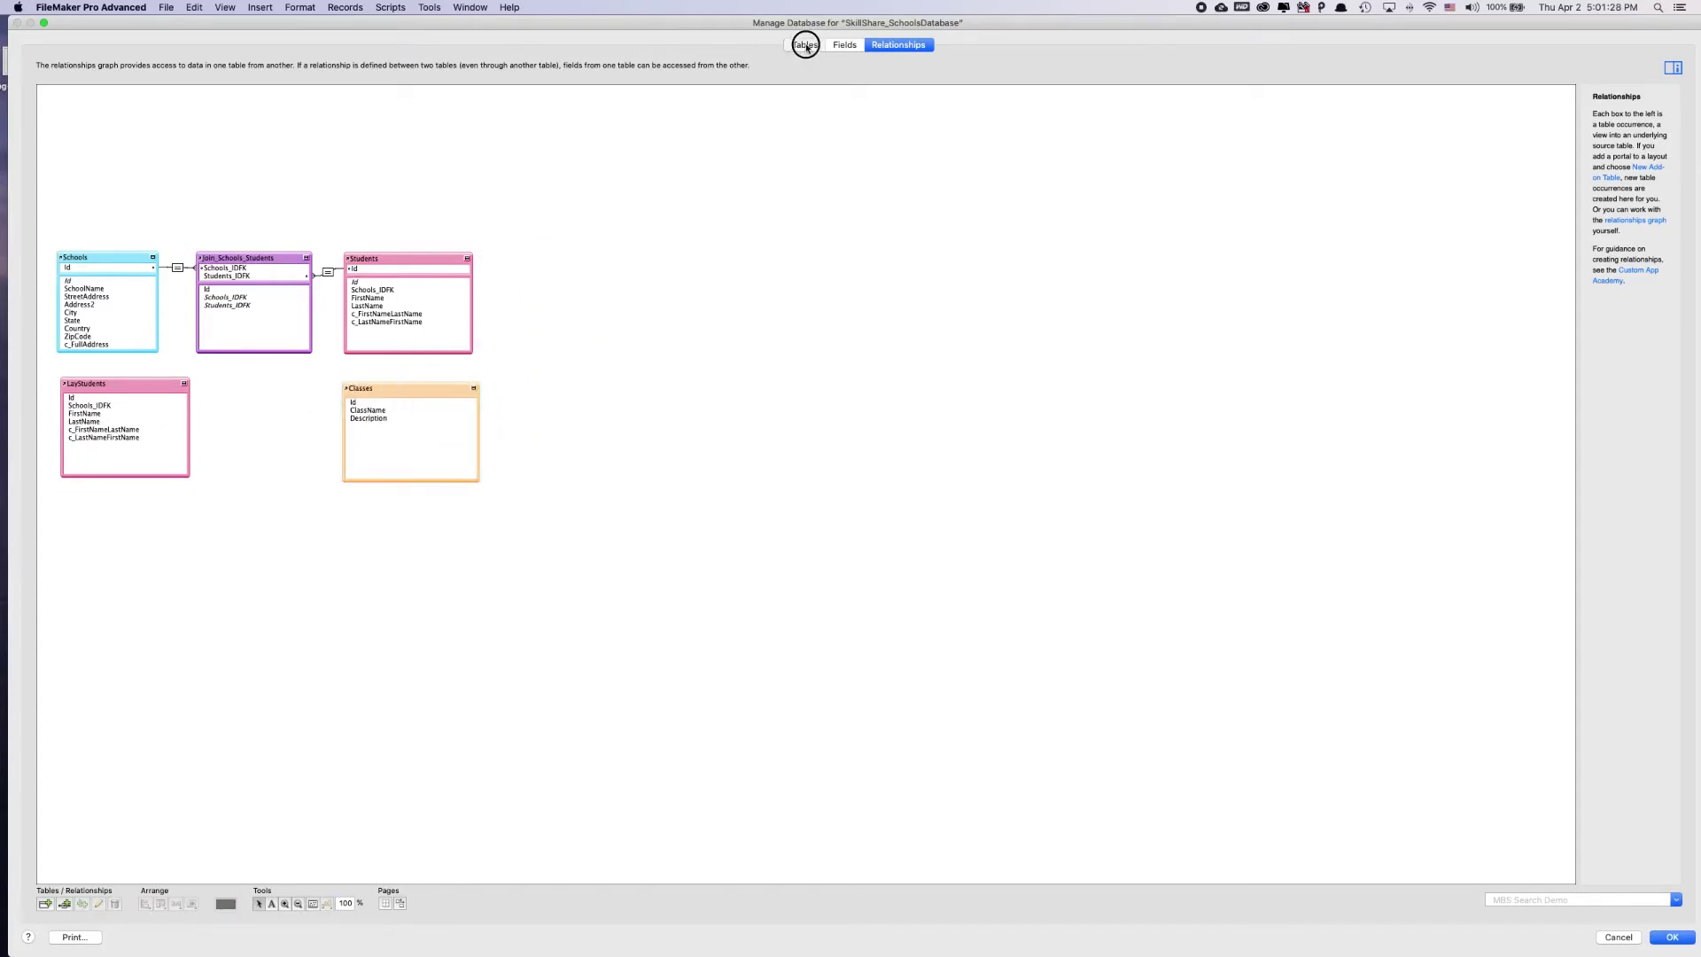
pyautogui.click(884, 45)
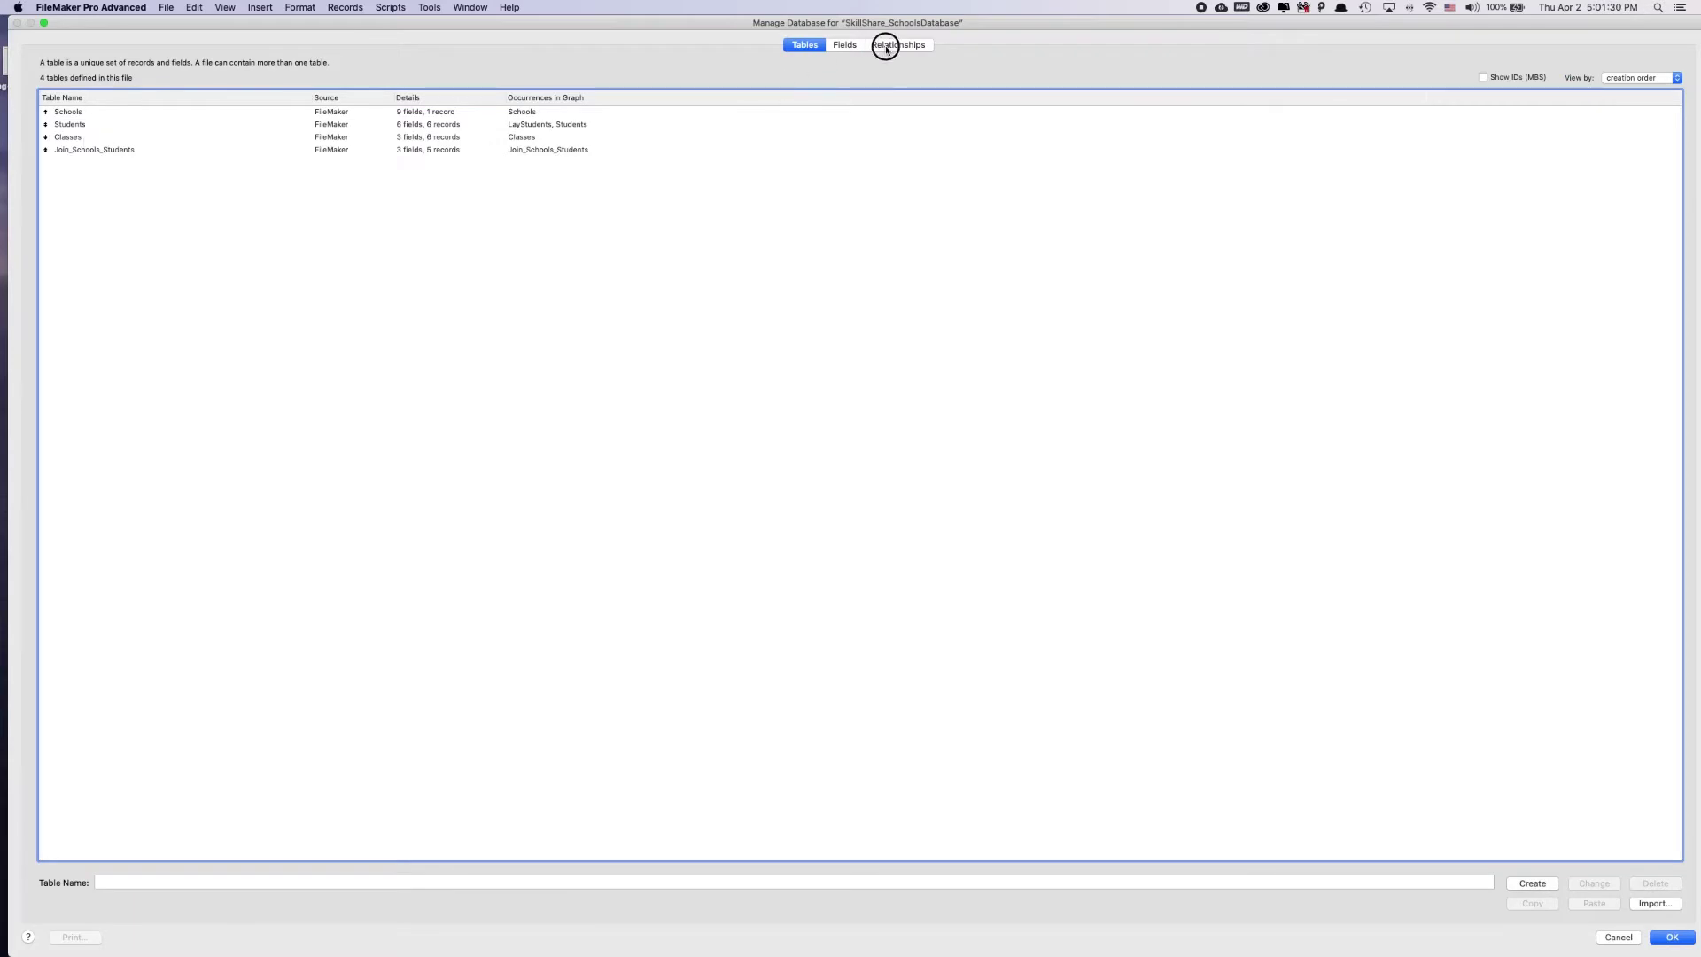
pyautogui.click(76, 386)
pyautogui.moveTo(77, 386); pyautogui.dragTo(75, 385)
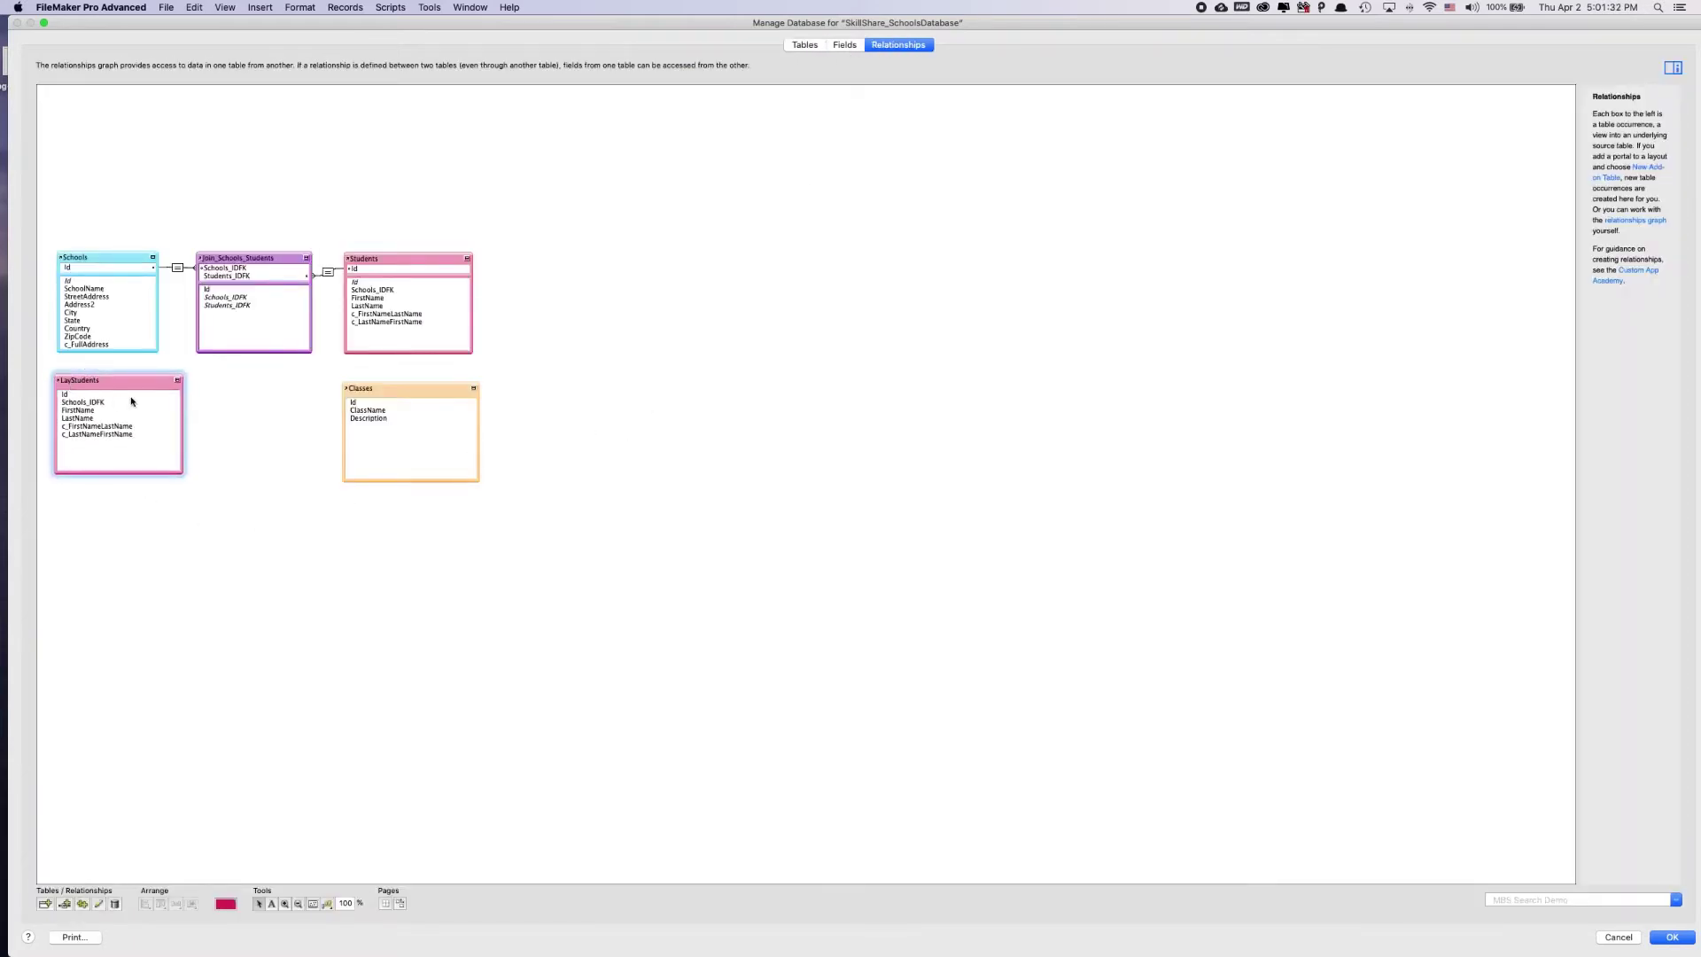
pyautogui.moveTo(183, 409); pyautogui.dragTo(159, 408)
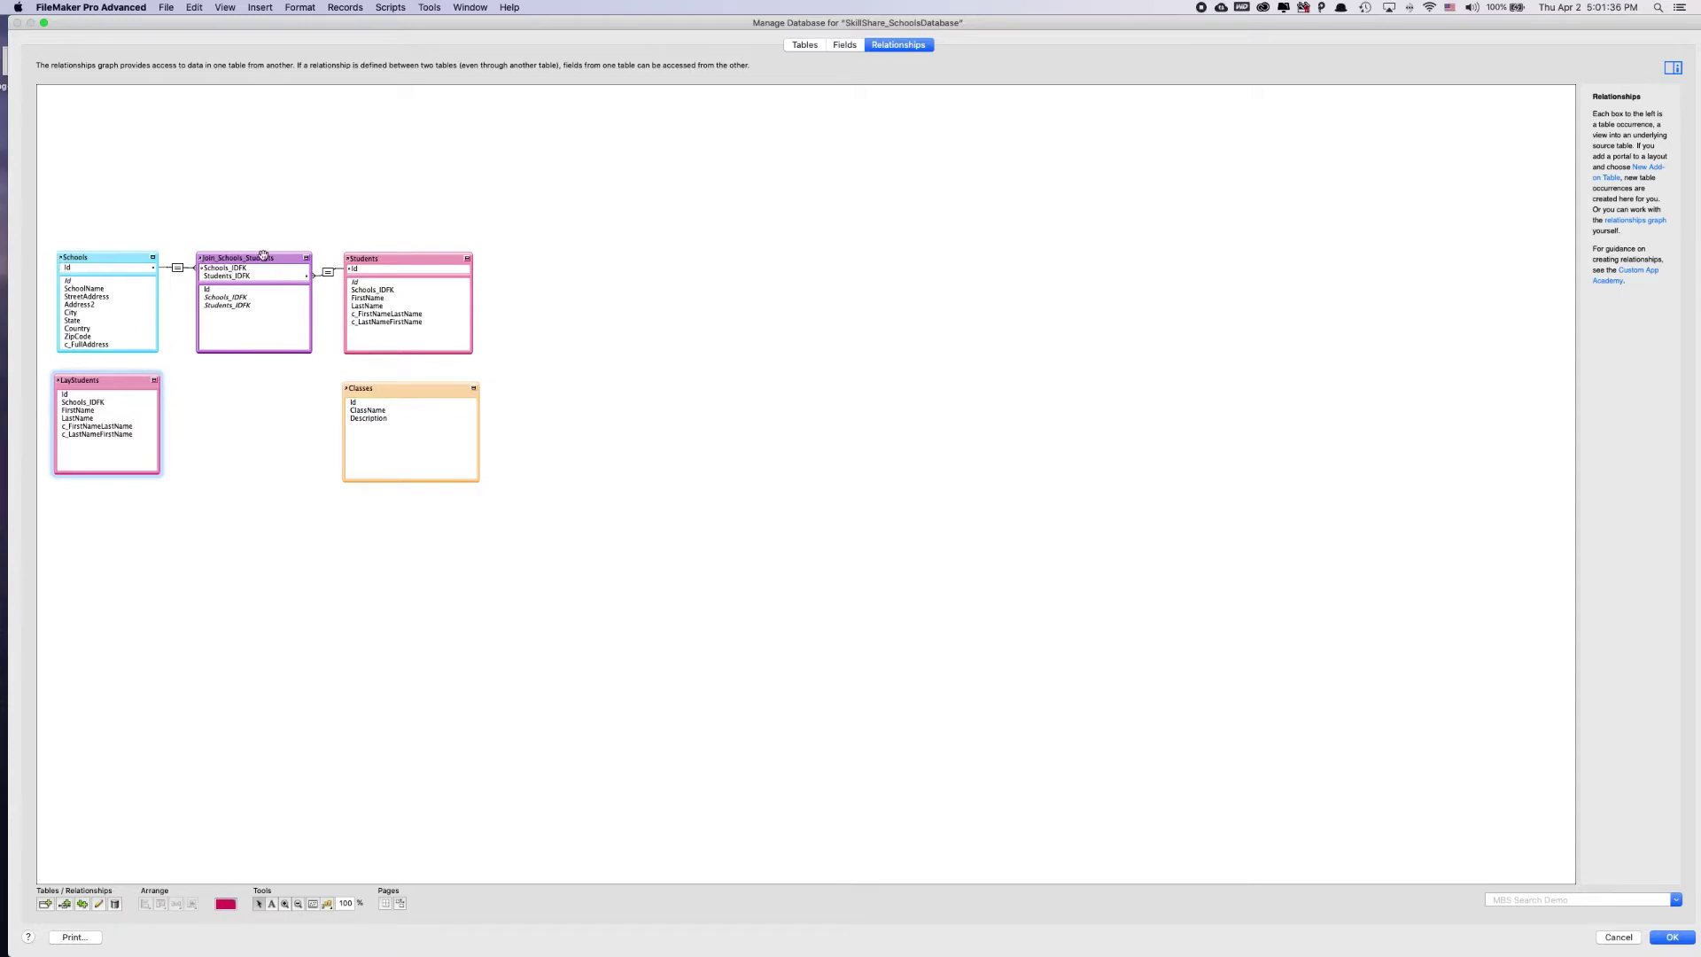
pyautogui.moveTo(262, 256); pyautogui.dragTo(259, 257)
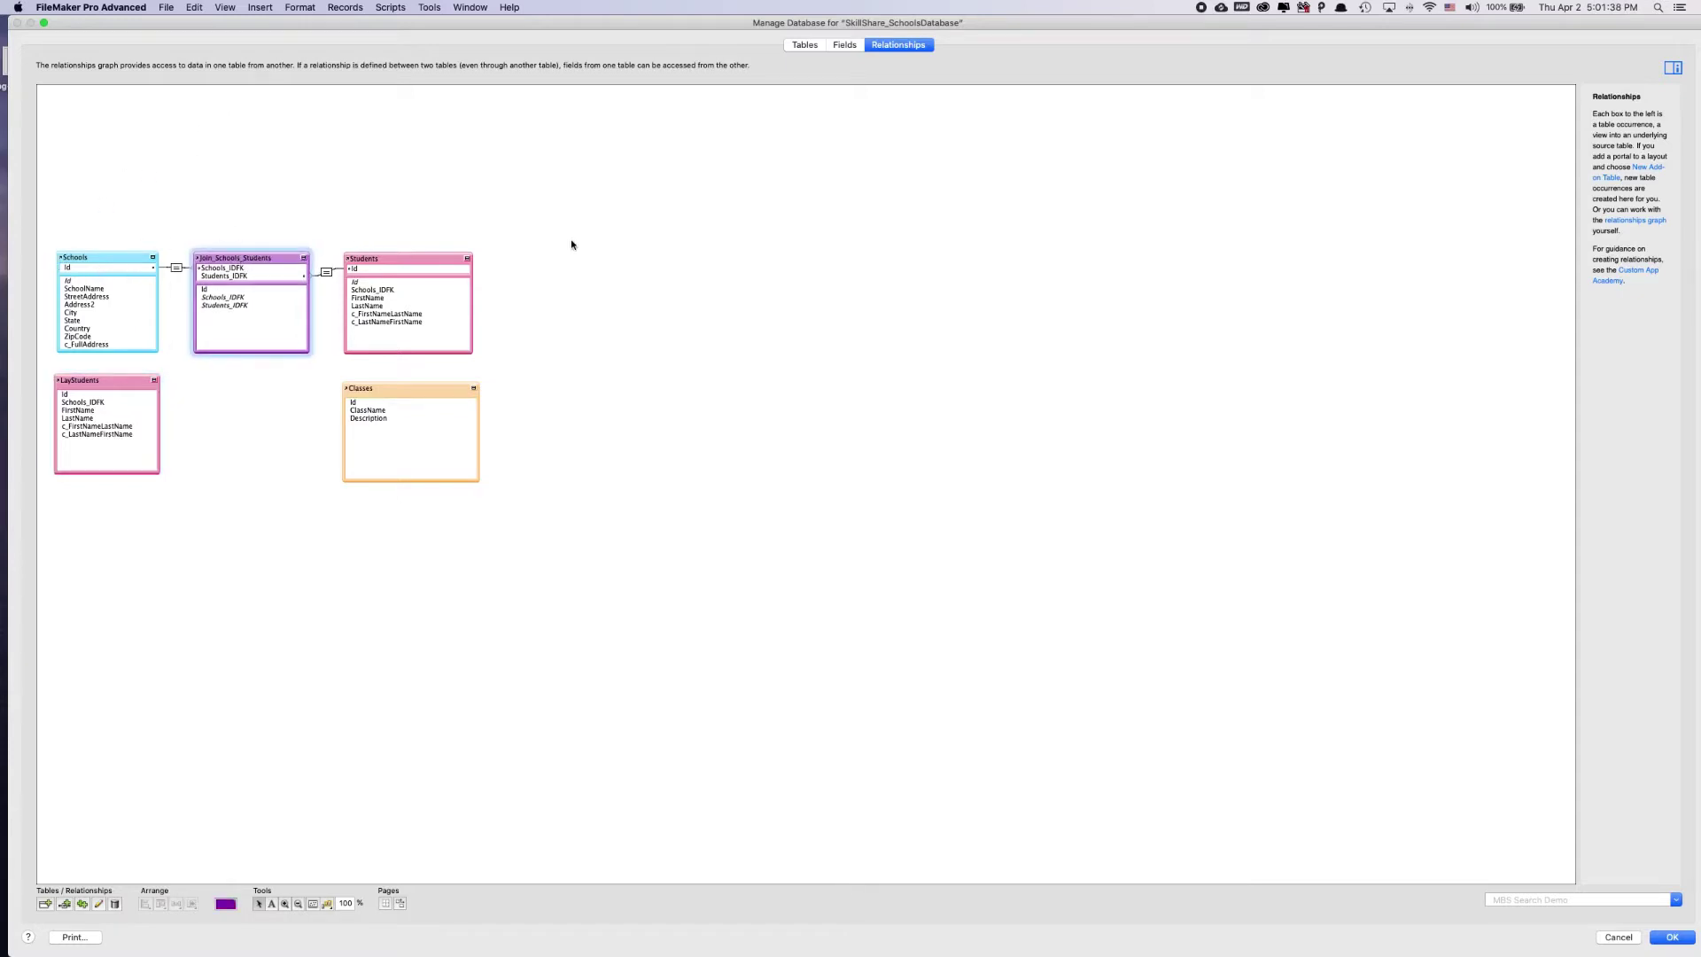
pyautogui.click(609, 342)
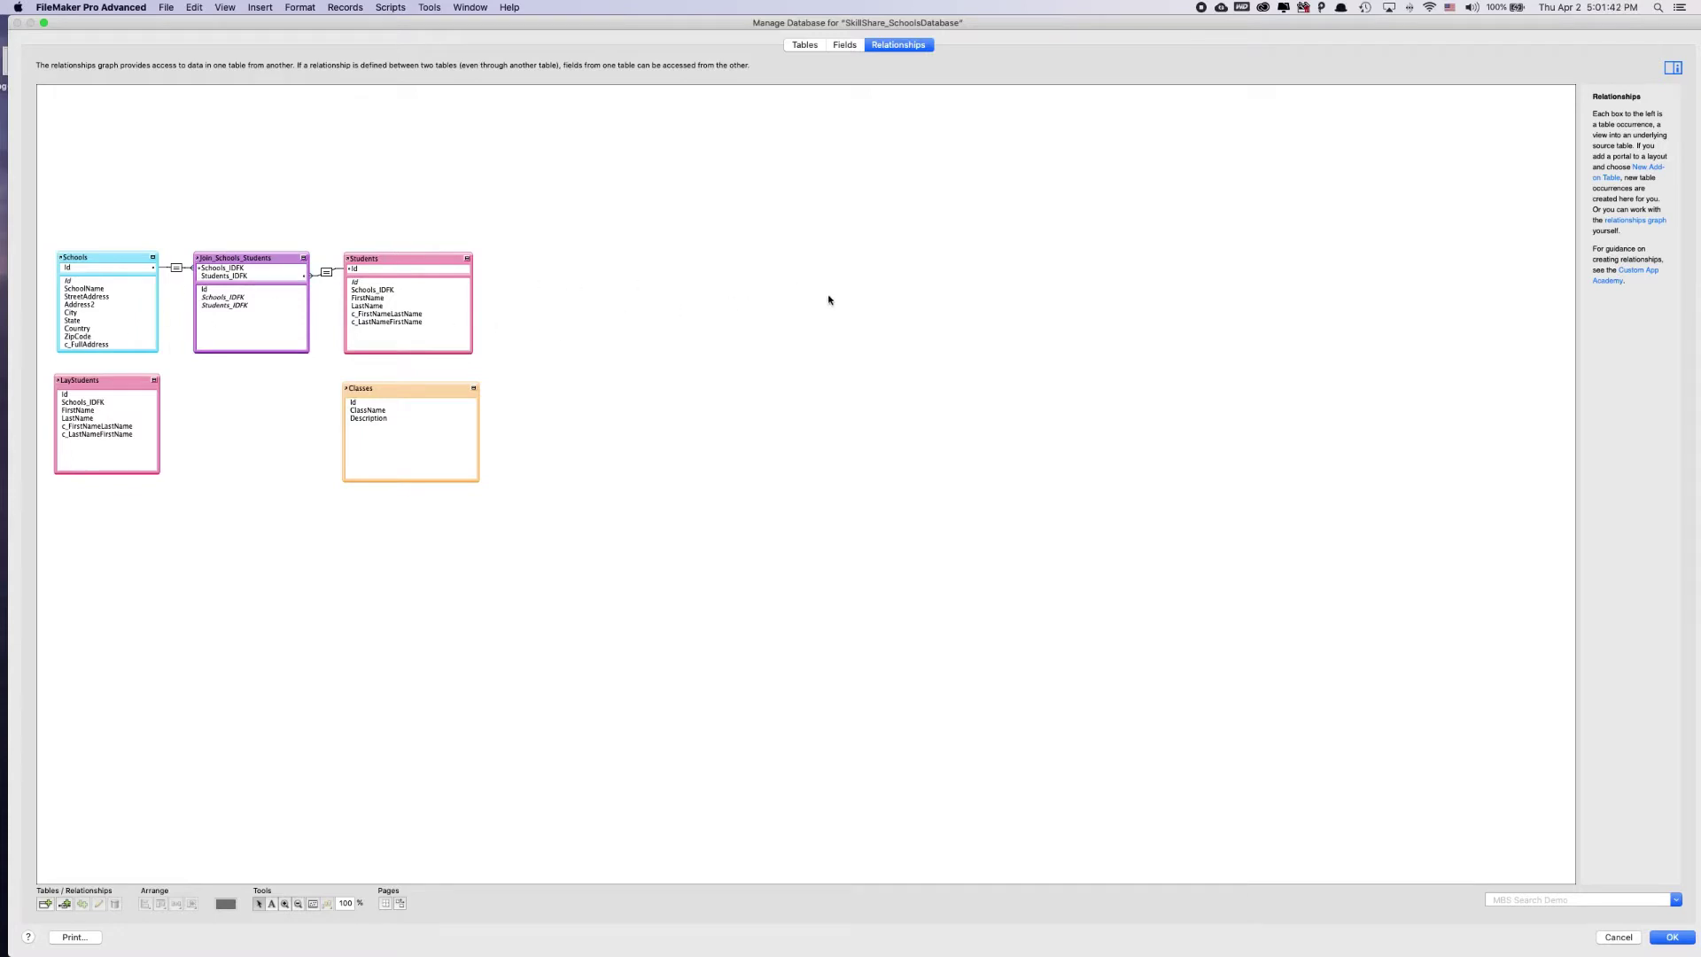
# Shift the LayStudents box slightly right under the top row of tables.
pyautogui.click(258, 415)
pyautogui.click(732, 216)
pyautogui.moveTo(567, 195); pyautogui.dragTo(384, 284)
pyautogui.click(110, 254)
pyautogui.click(254, 140)
pyautogui.moveTo(95, 374); pyautogui.dragTo(160, 414)
pyautogui.click(204, 420)
# Narrow the LayStudents and Classes boxes and align Classes beside LayStudents.
pyautogui.click(379, 390)
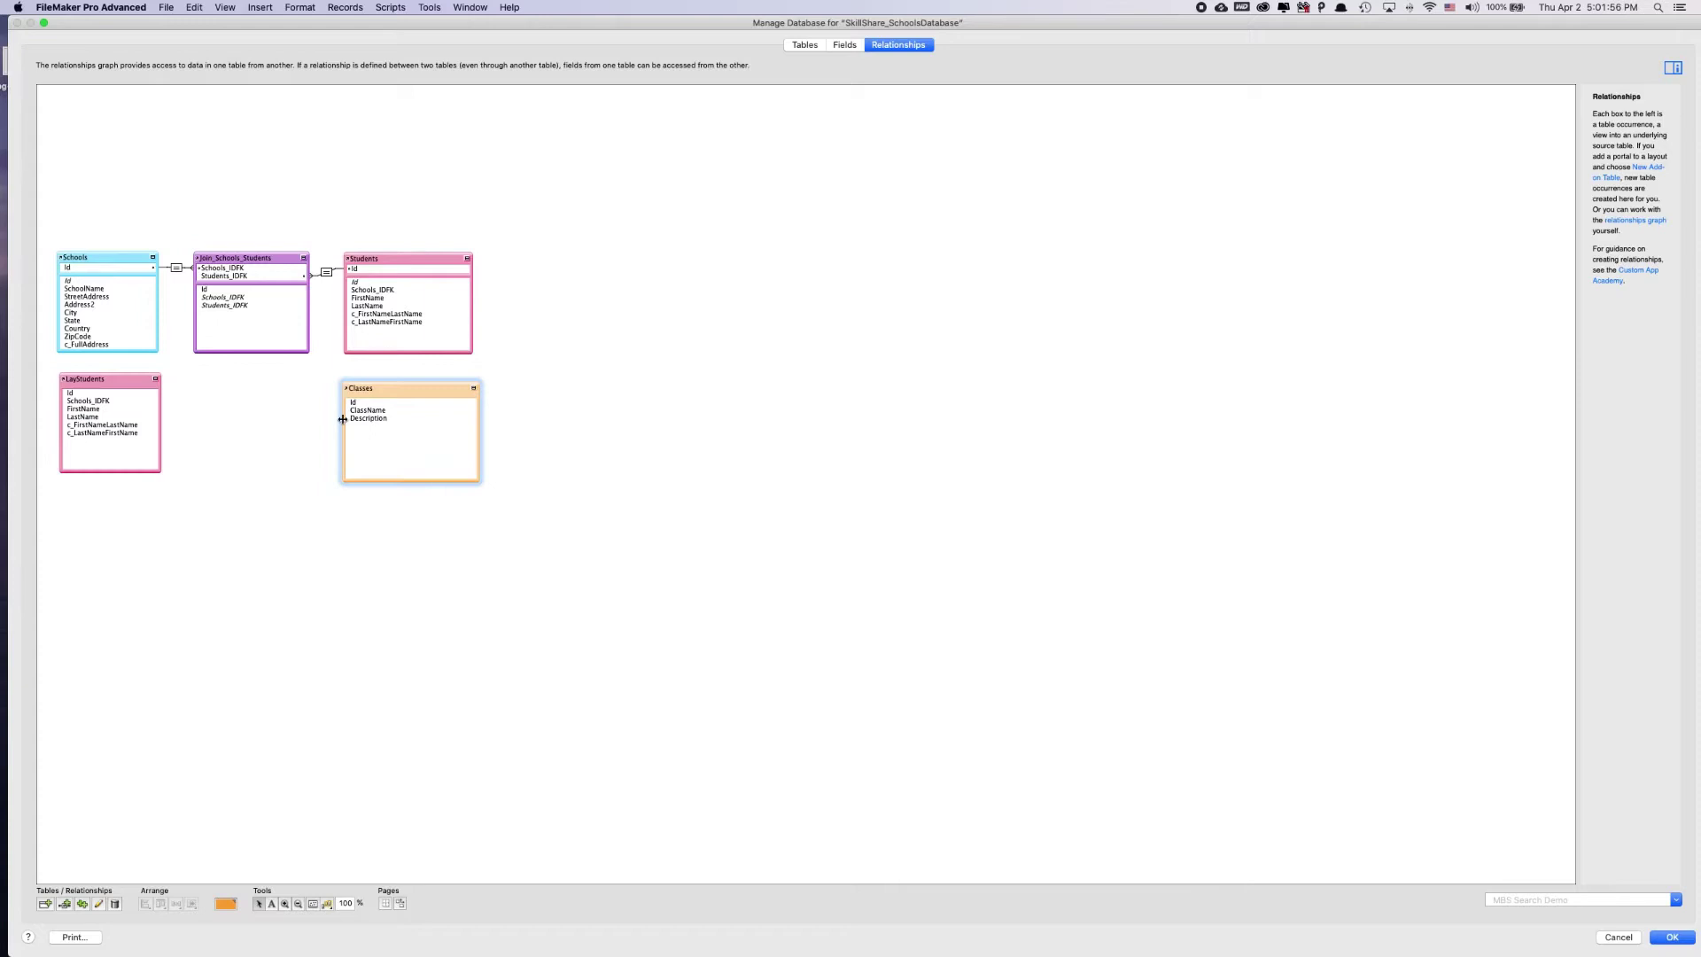
pyautogui.moveTo(342, 419); pyautogui.dragTo(465, 433)
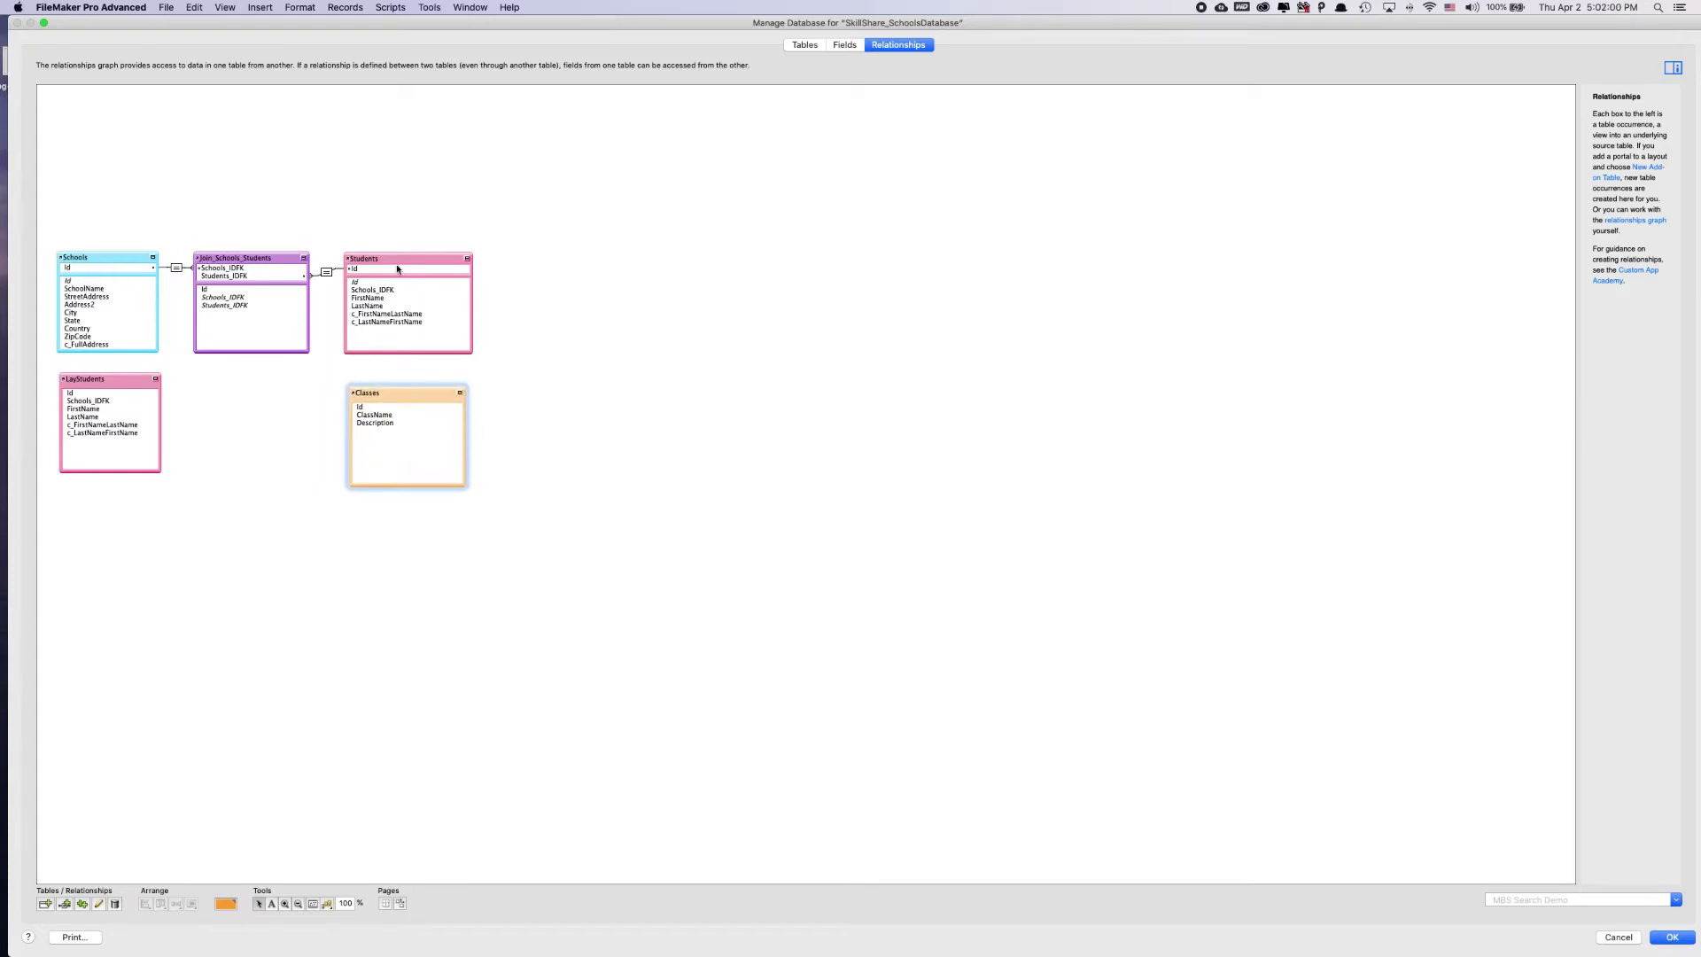
pyautogui.click(244, 418)
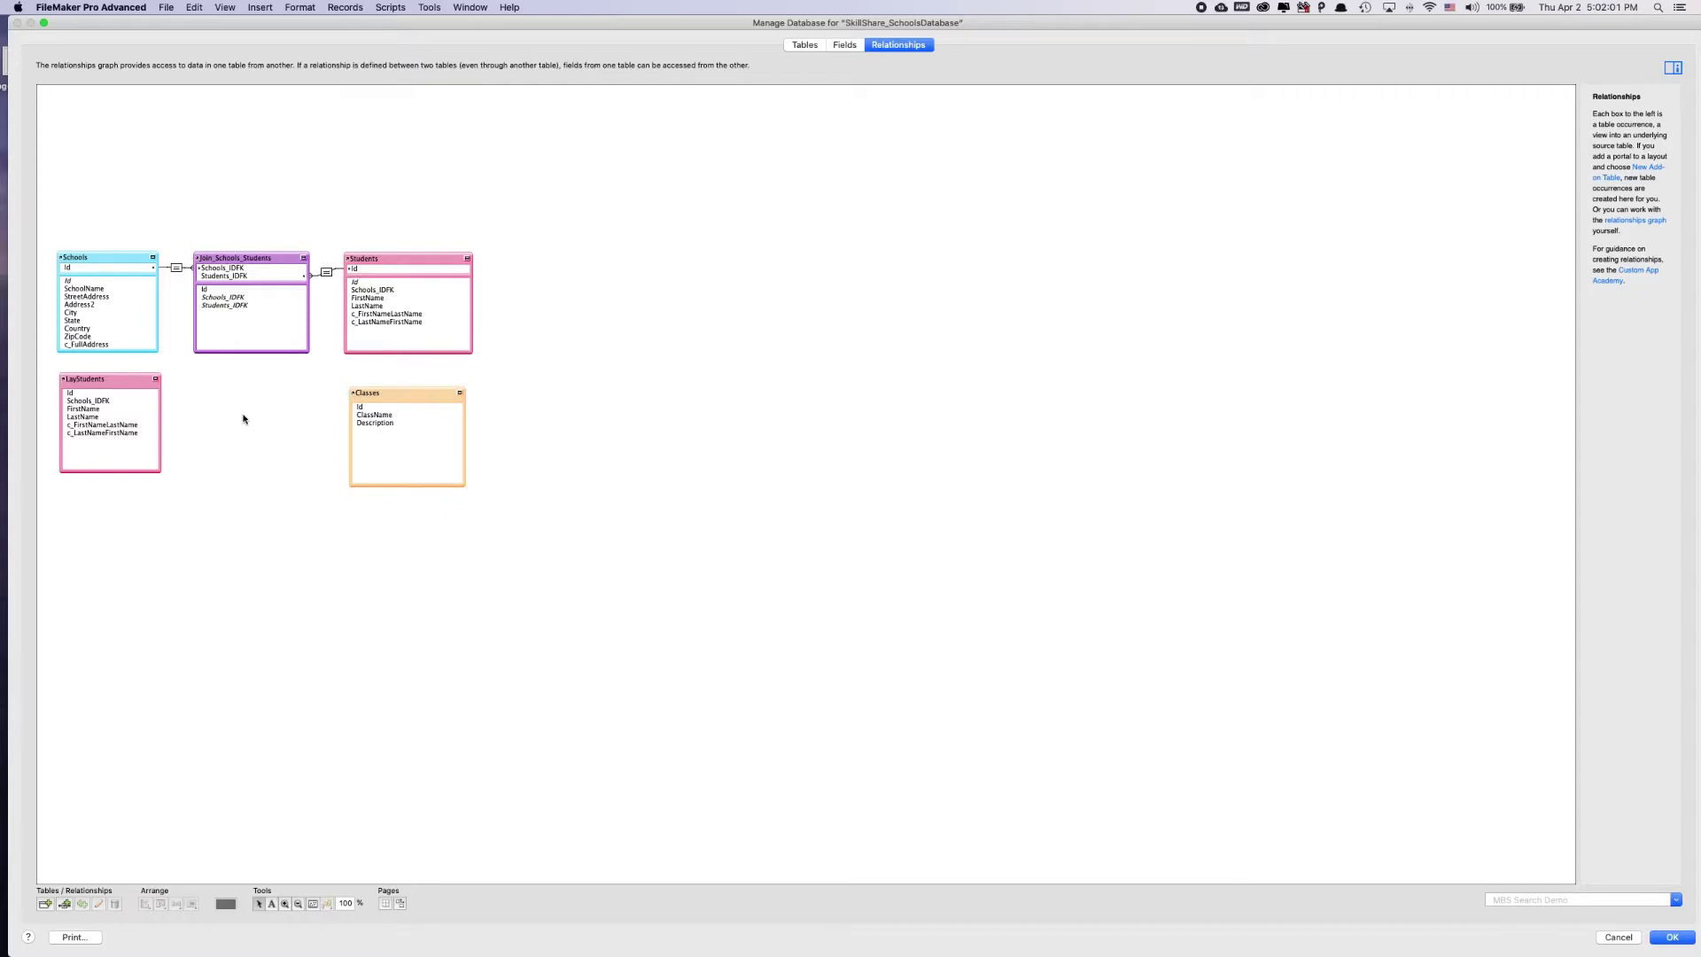
pyautogui.click(95, 374)
pyautogui.click(384, 396)
pyautogui.click(333, 361)
# Create the Join_Students_Classes table and select all five of its default fields.
pyautogui.click(796, 47)
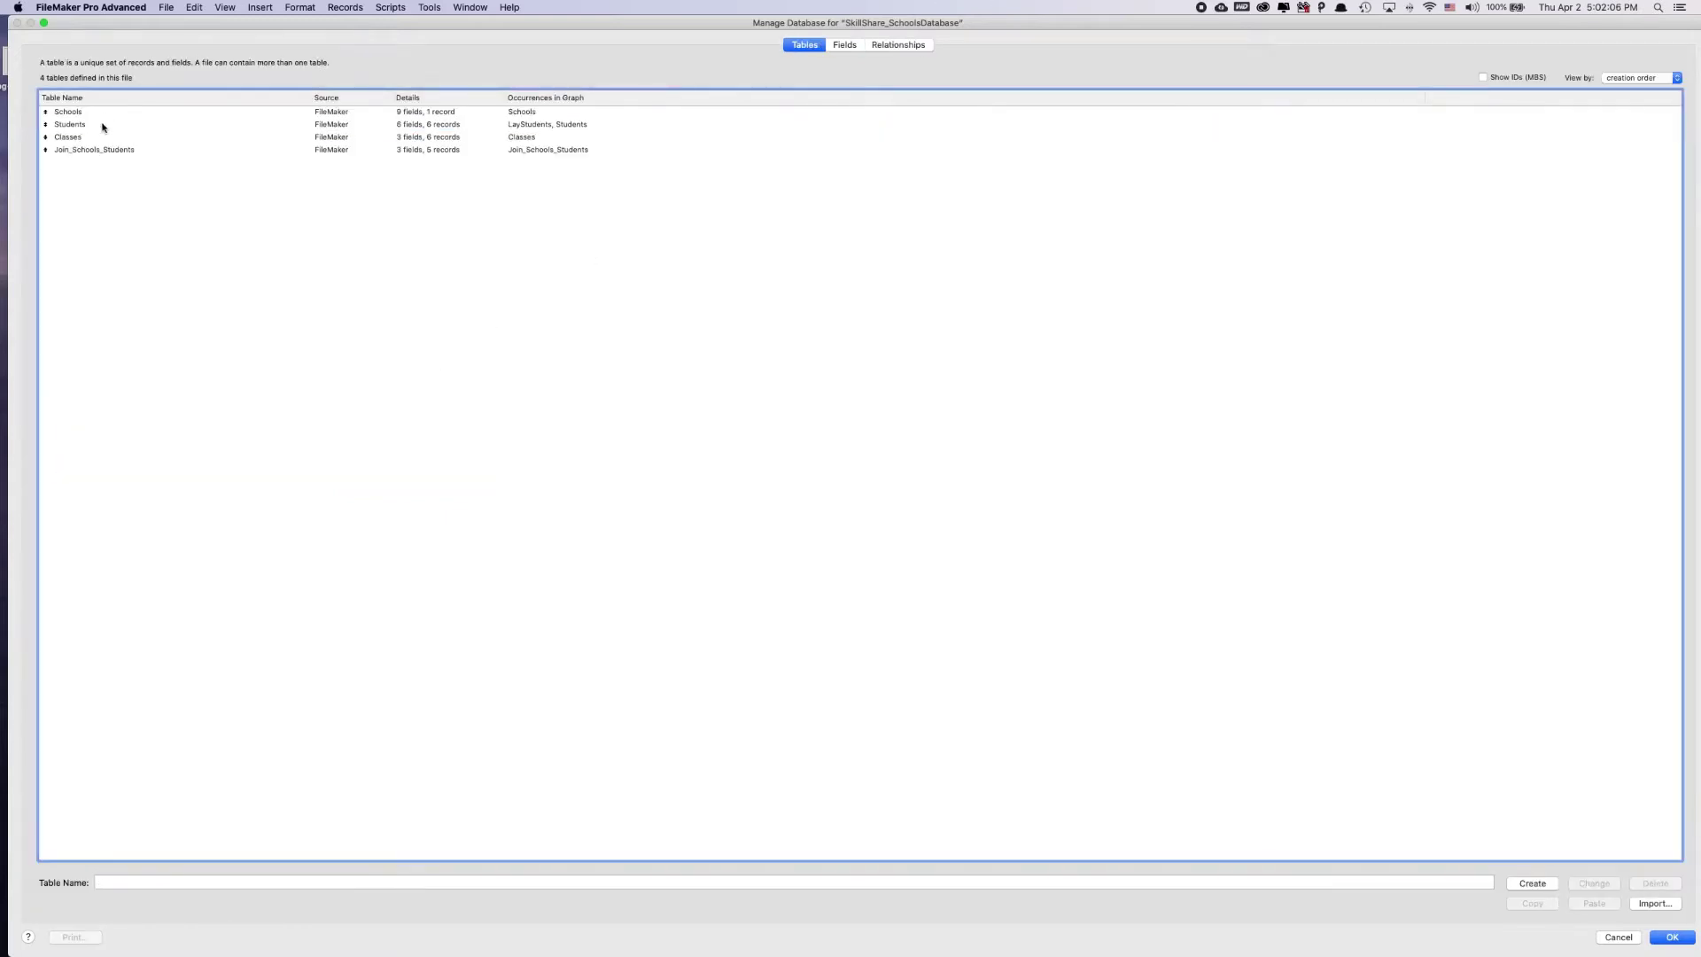
pyautogui.click(162, 882)
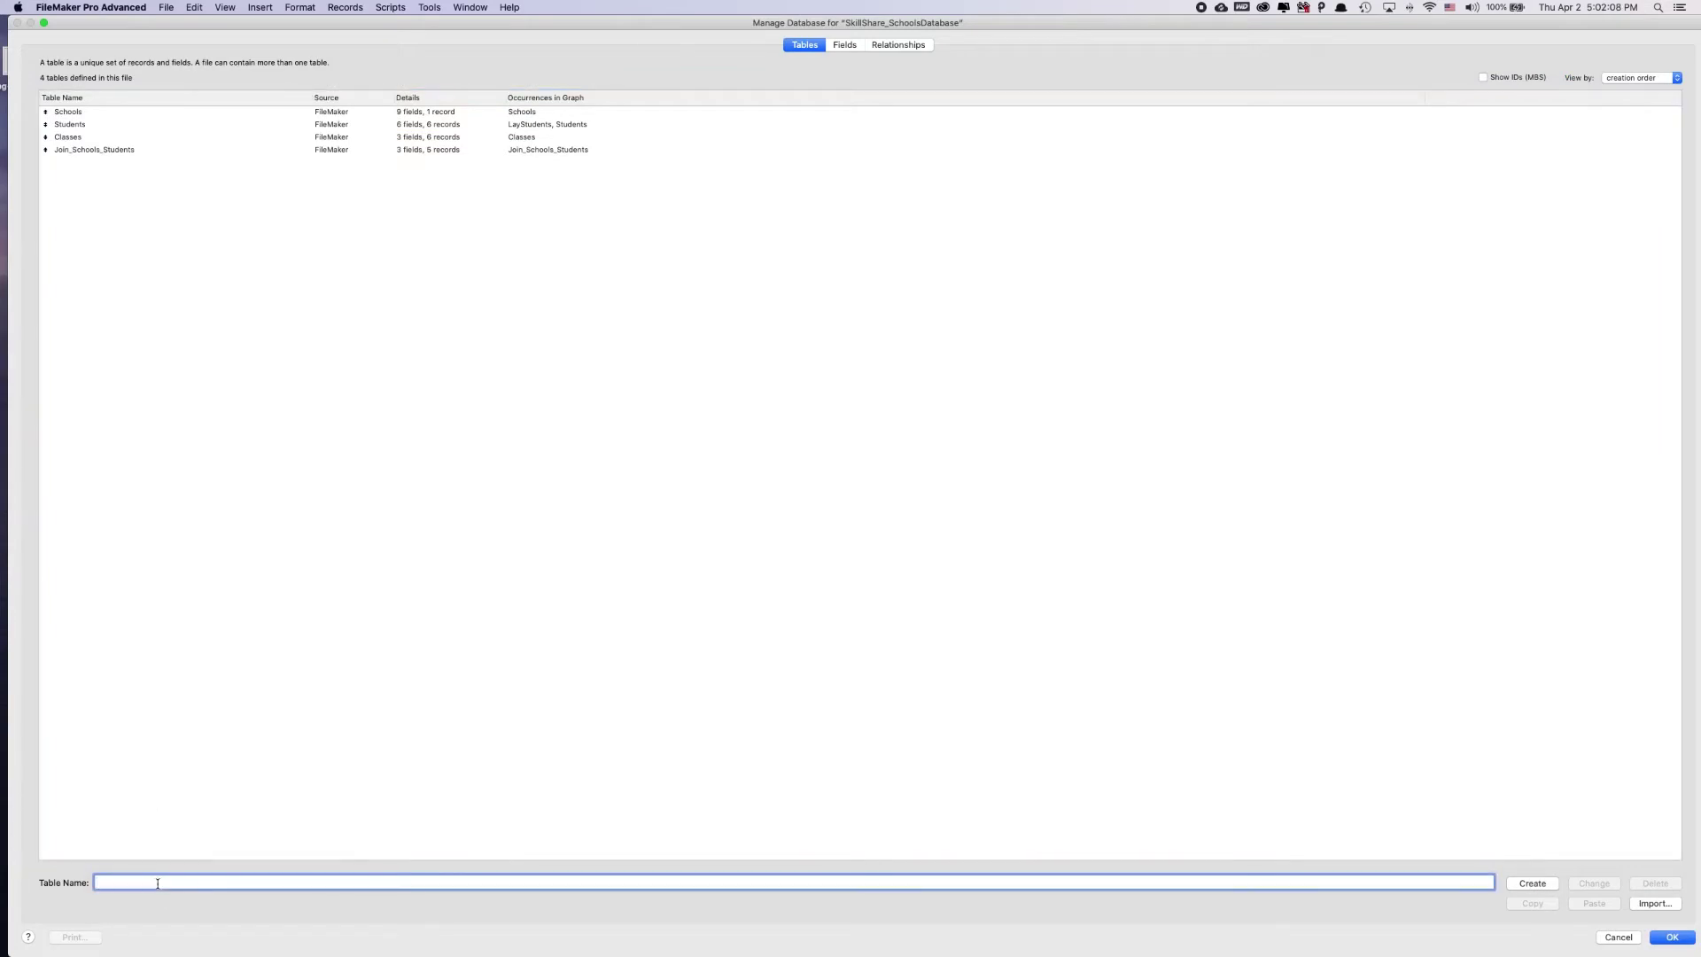
pyautogui.write('Join_Studen')
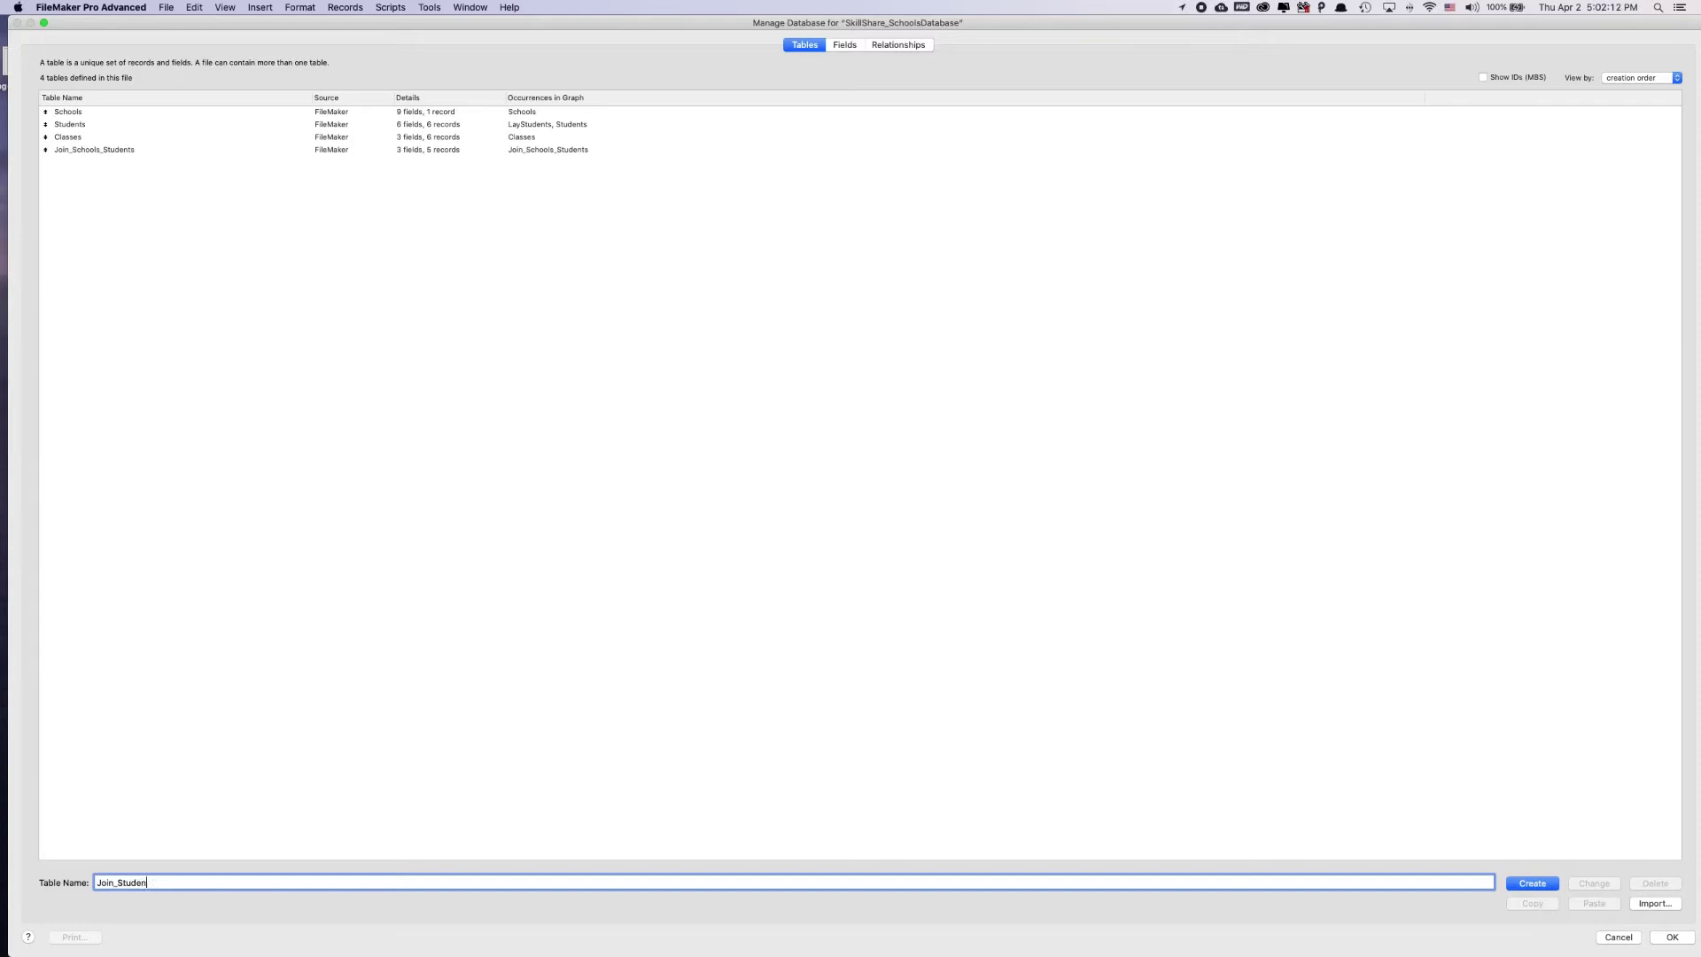
pyautogui.write('ts_Classes')
pyautogui.press('Return')
pyautogui.click(171, 360)
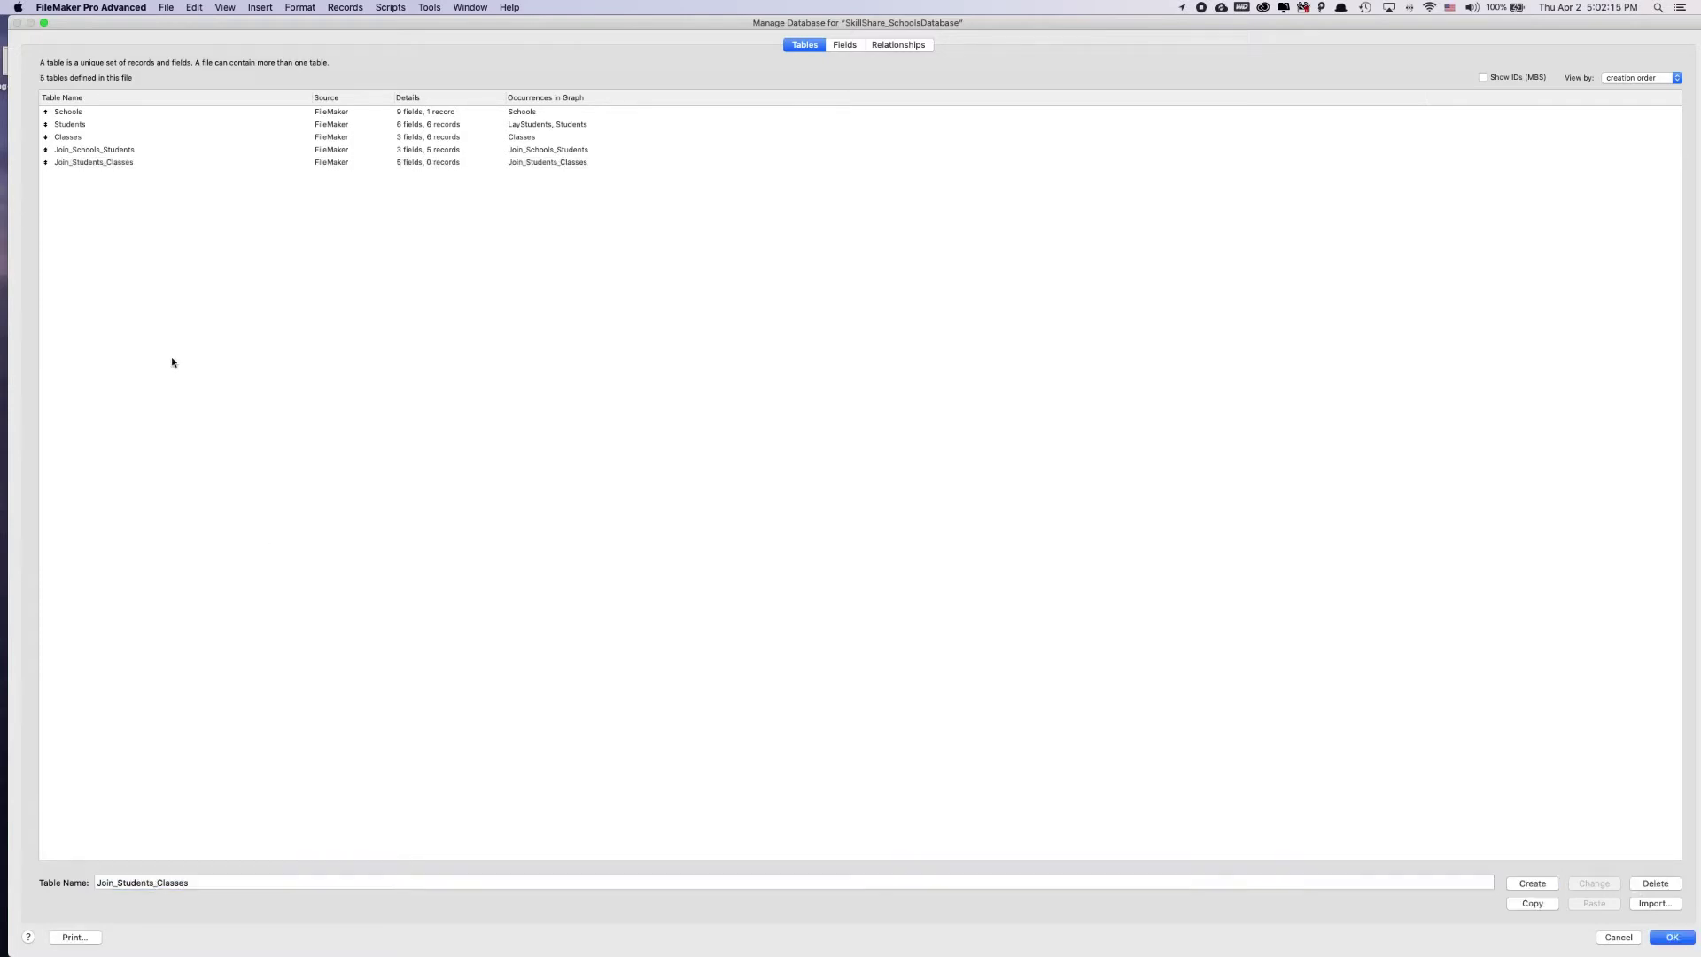
pyautogui.doubleClick(65, 163)
pyautogui.moveTo(45, 135); pyautogui.dragTo(46, 110)
pyautogui.press('super+a')
# Delete the default fields and add Id as an auto-entered serial Number field.
pyautogui.click(306, 903)
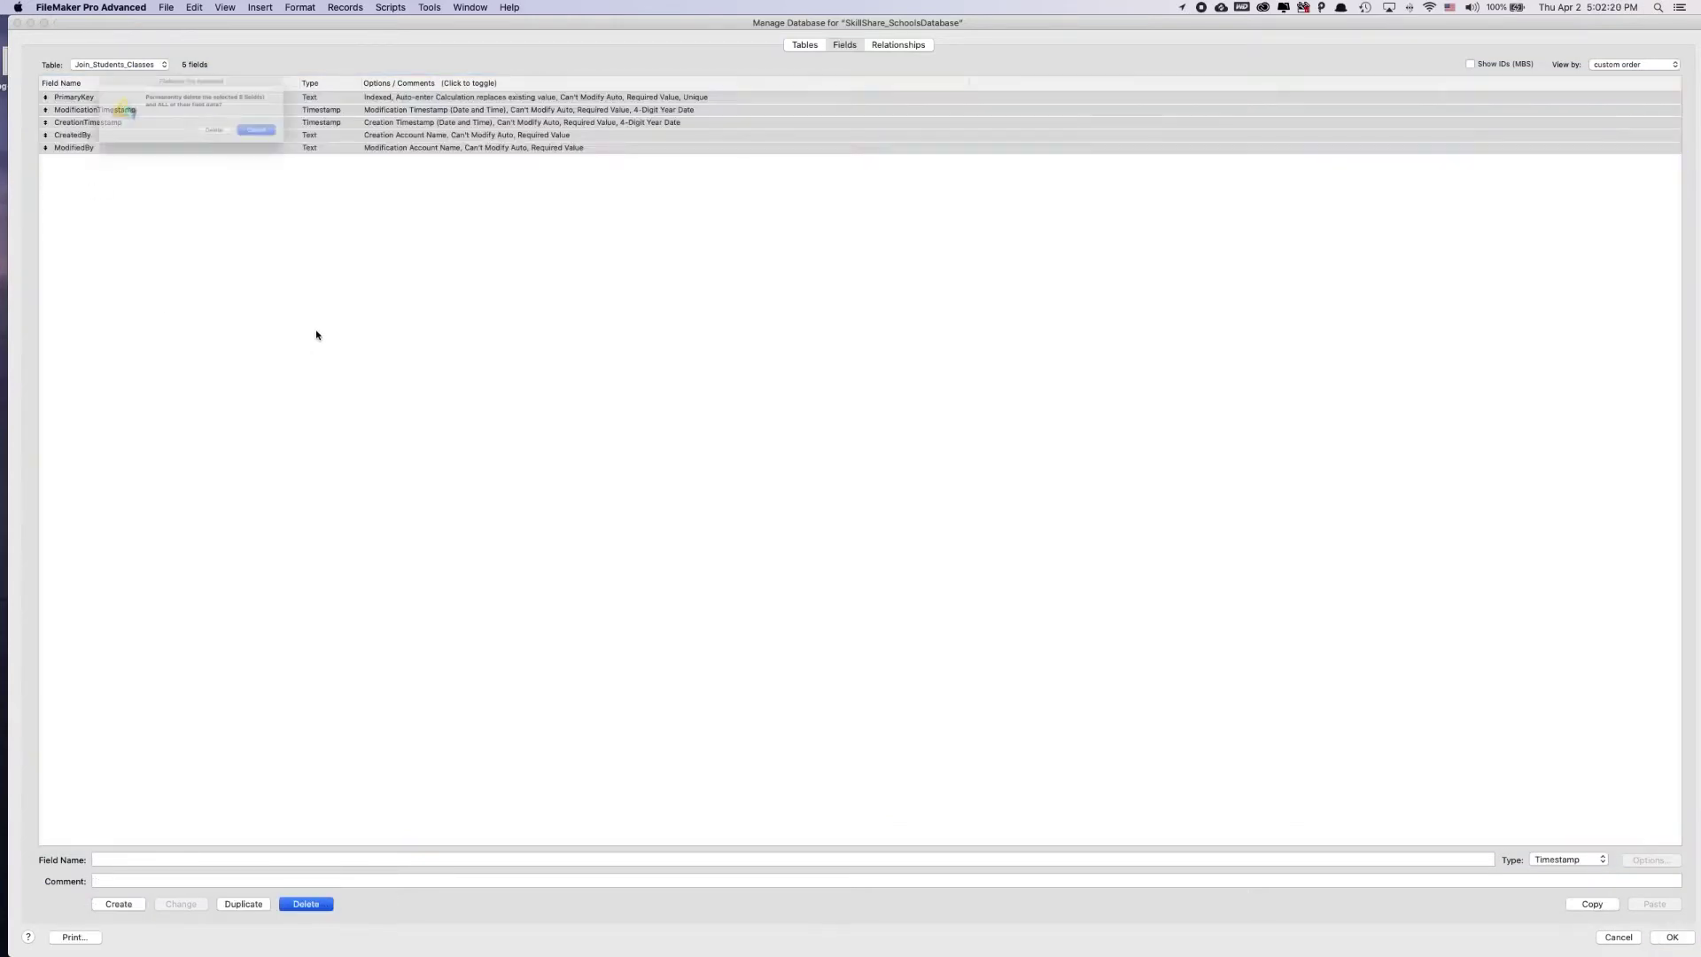
pyautogui.click(220, 140)
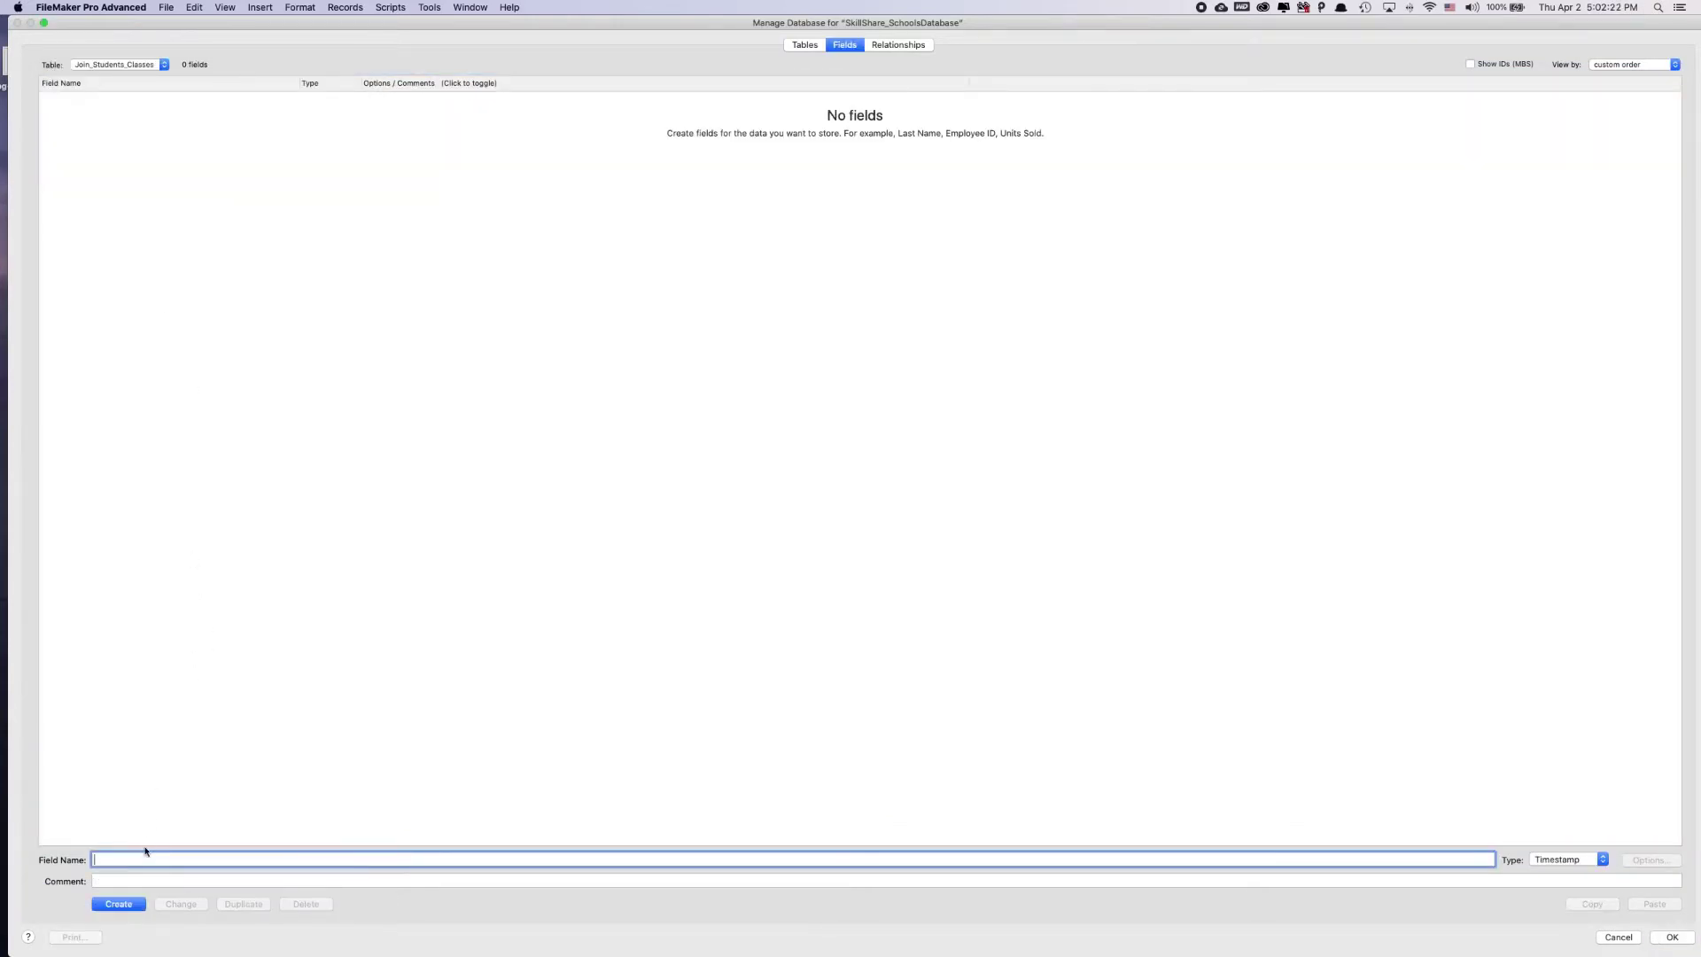
pyautogui.write('Id')
pyautogui.press('super+n')
pyautogui.press('Return')
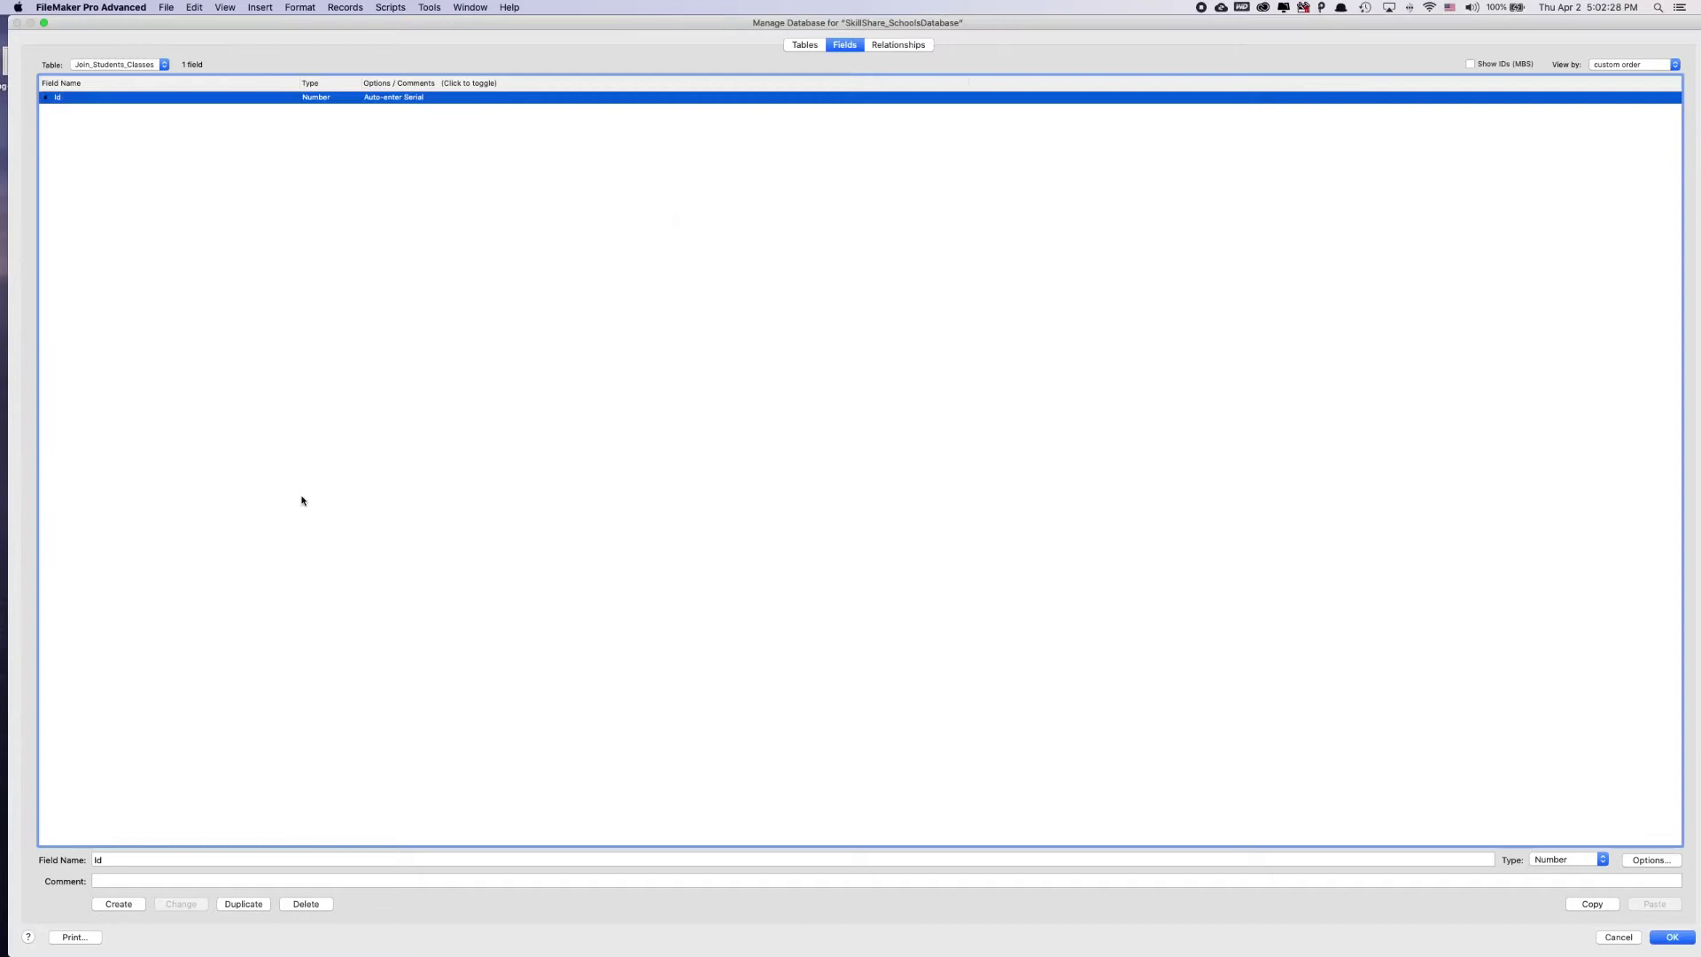
pyautogui.click(304, 498)
# Add the StudentsIDFK field, then reopen the Join_Students_Classes field list.
pyautogui.click(125, 859)
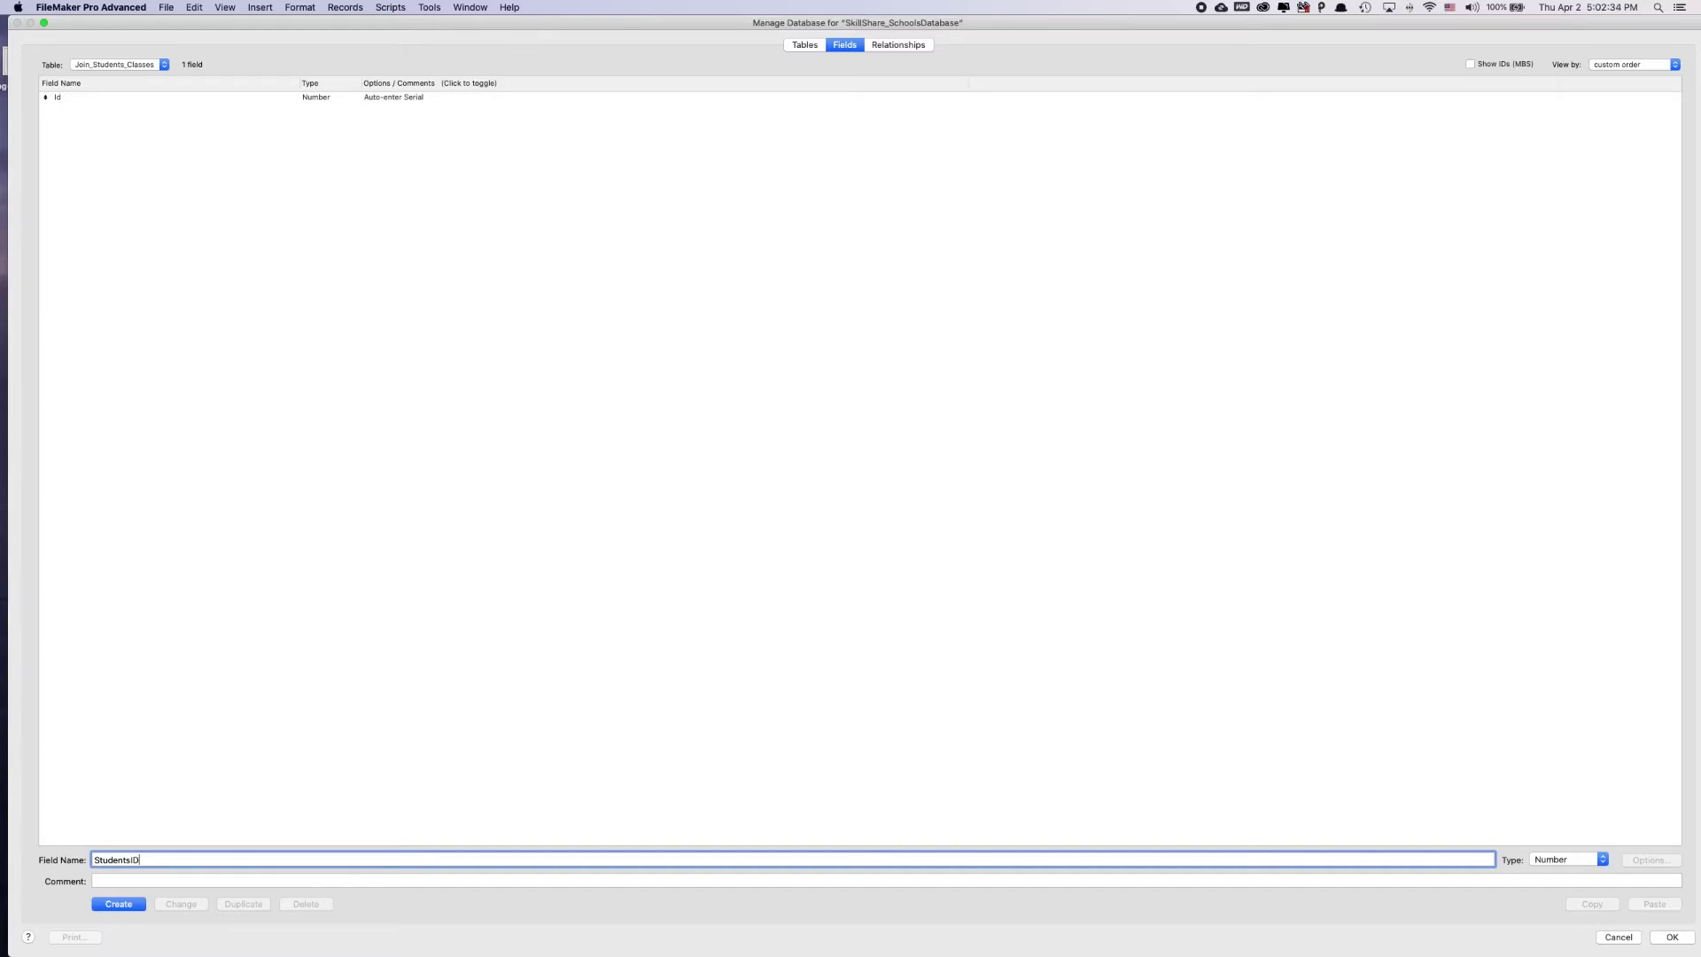
pyautogui.press('Return')
pyautogui.press('Return')
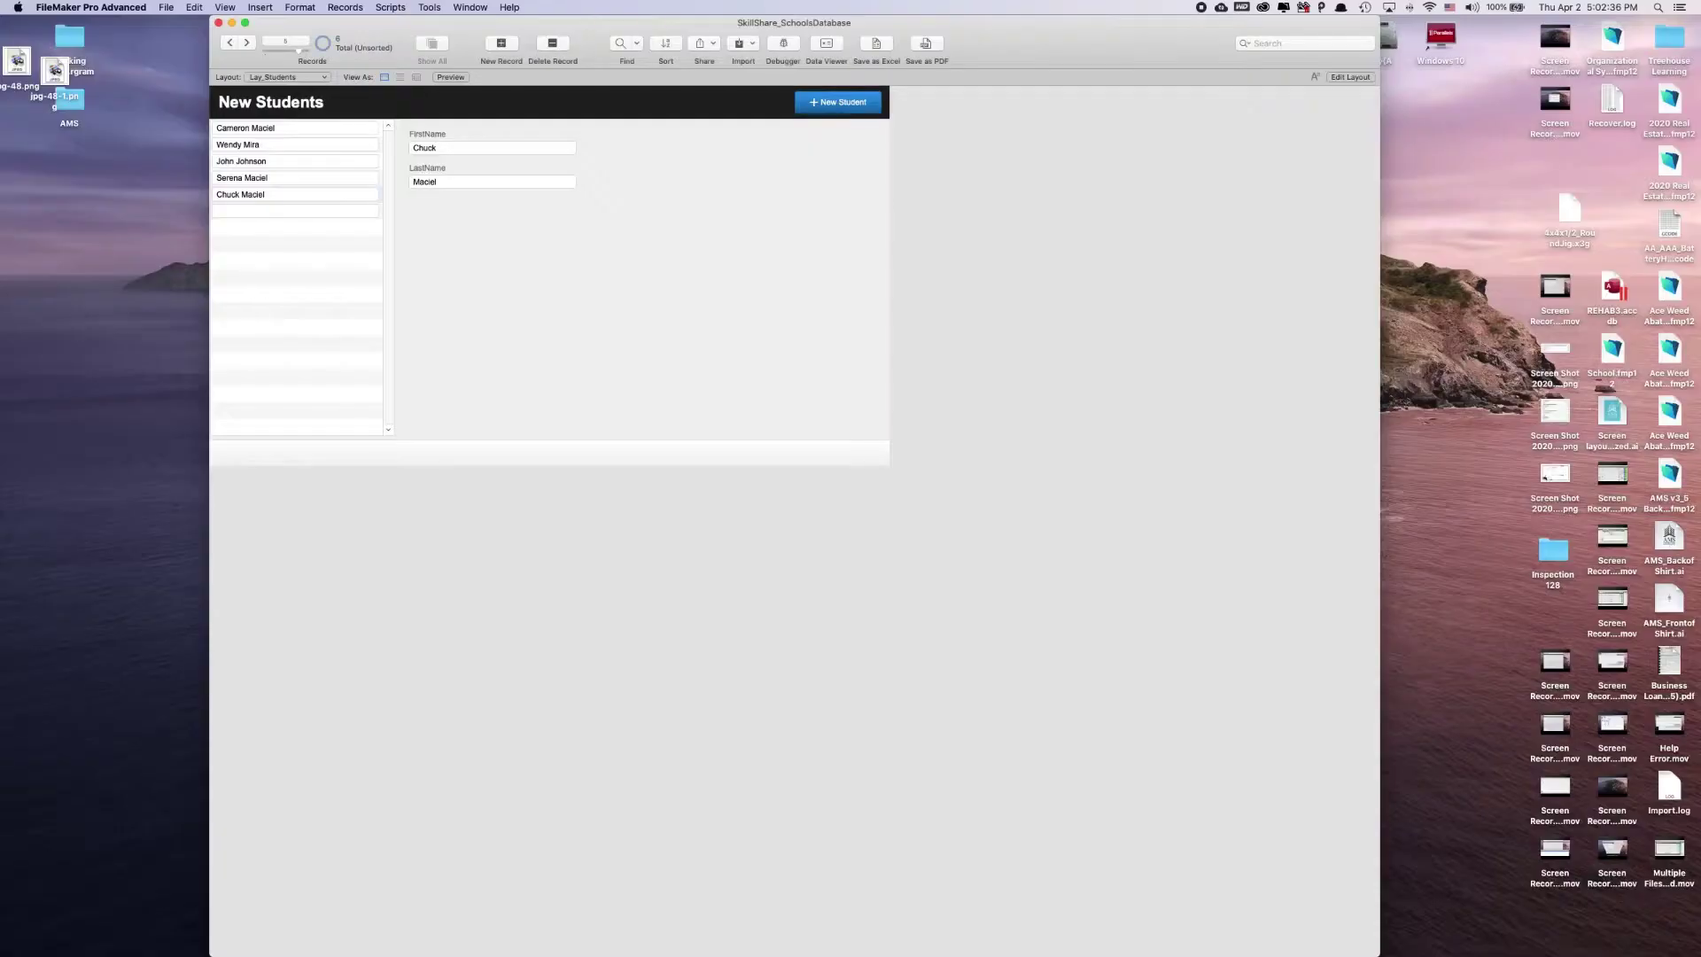
pyautogui.press('super+shift+d')
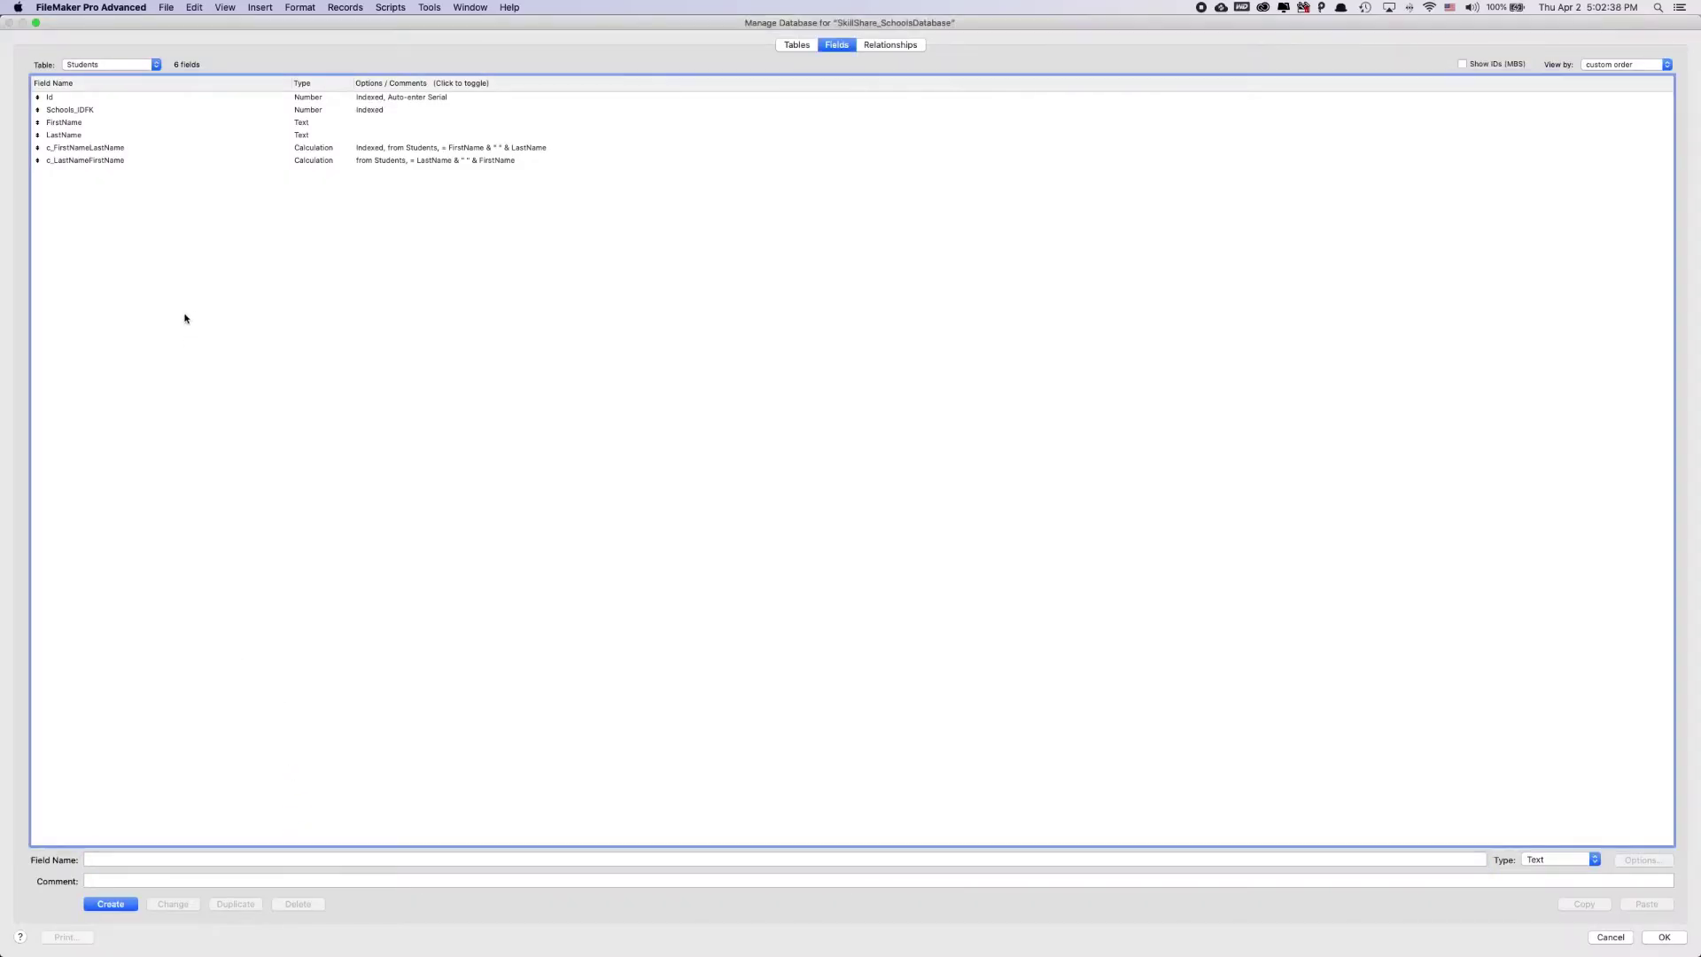
pyautogui.click(796, 44)
pyautogui.click(103, 161)
pyautogui.doubleClick(103, 161)
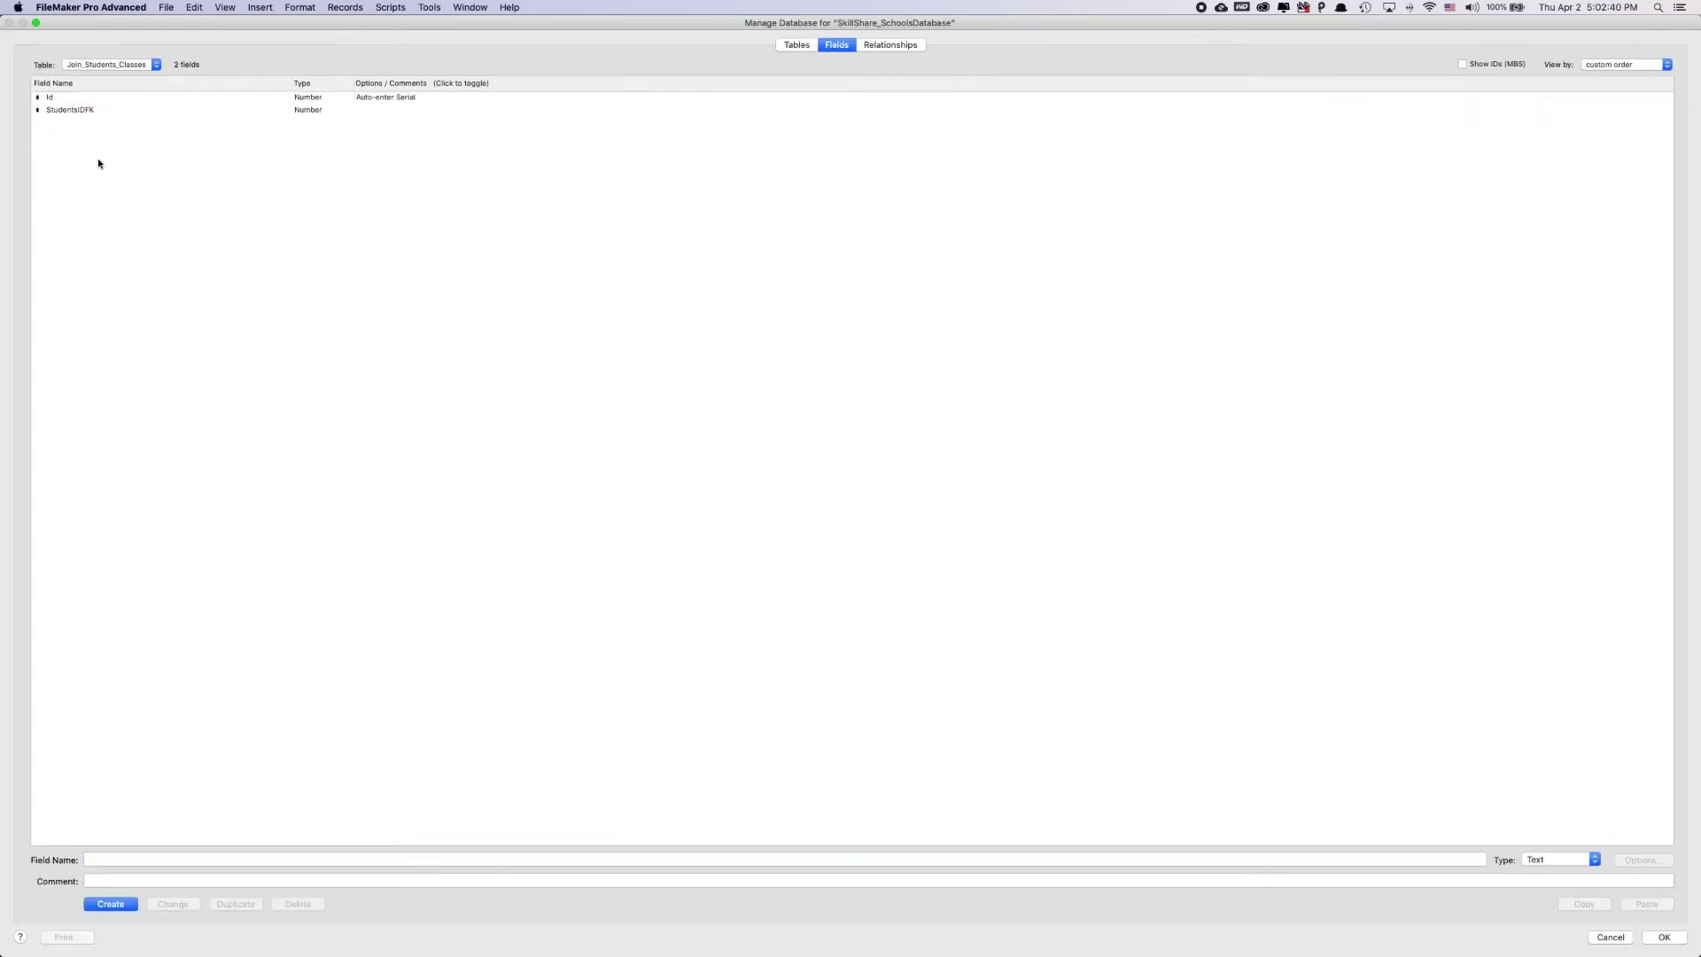
# Add ClassesIDFK to Join_Students_Classes as a Number field.
pyautogui.click(229, 858)
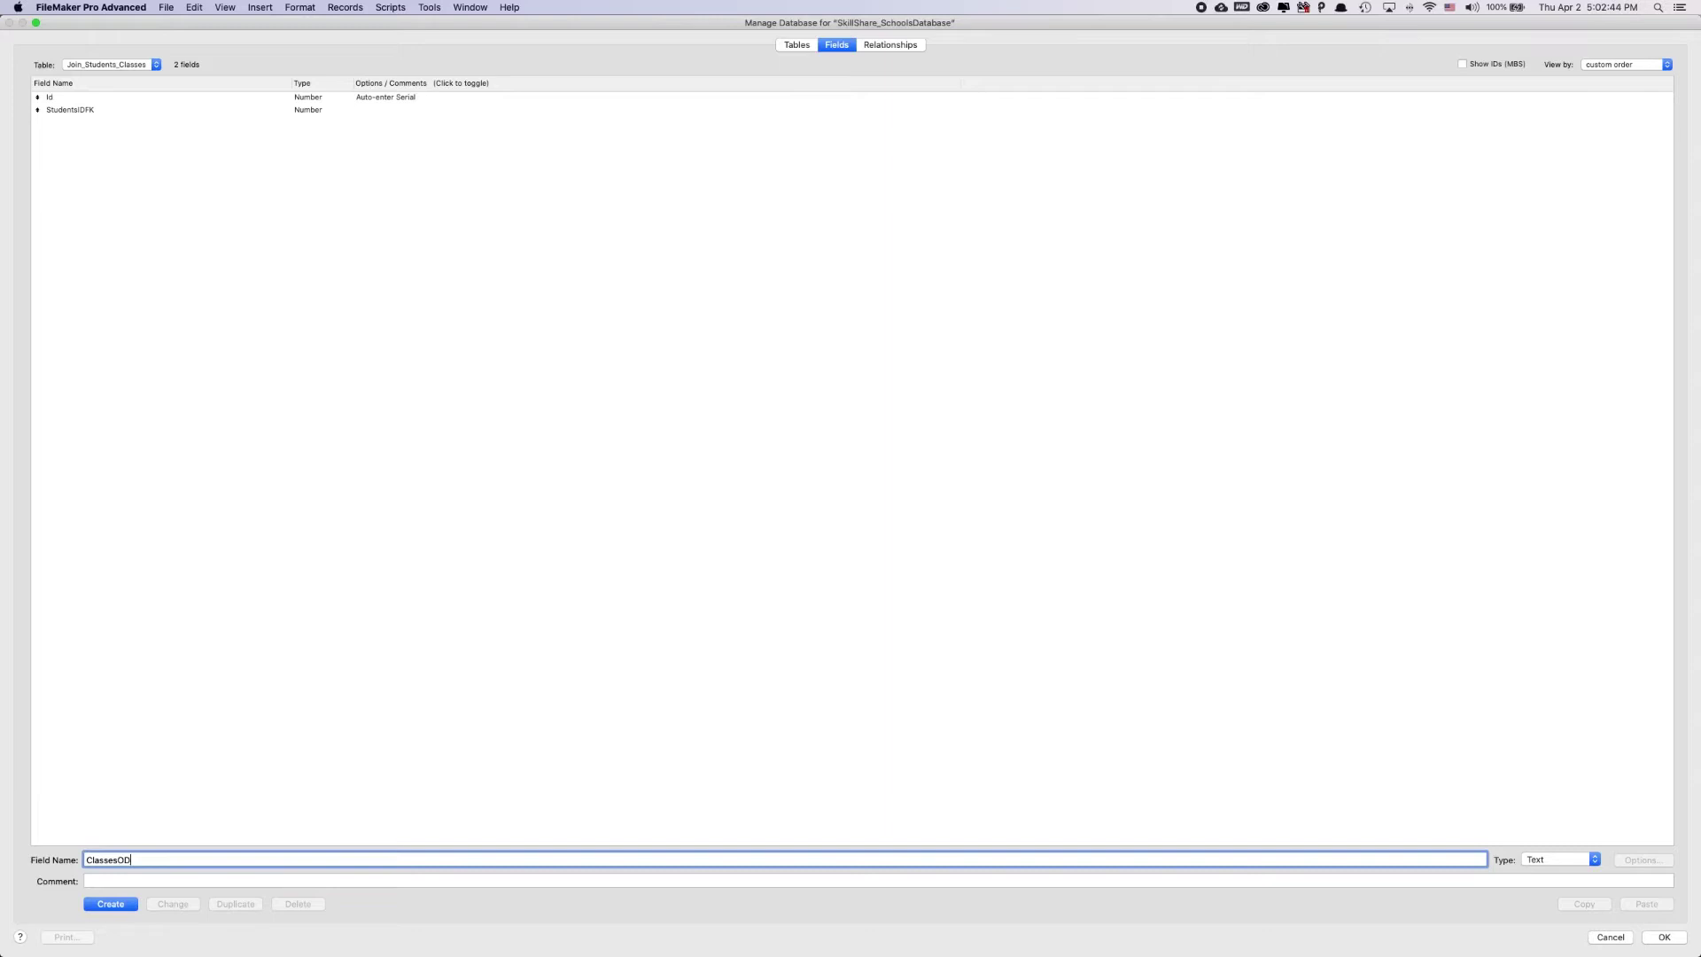
pyautogui.press('Return')
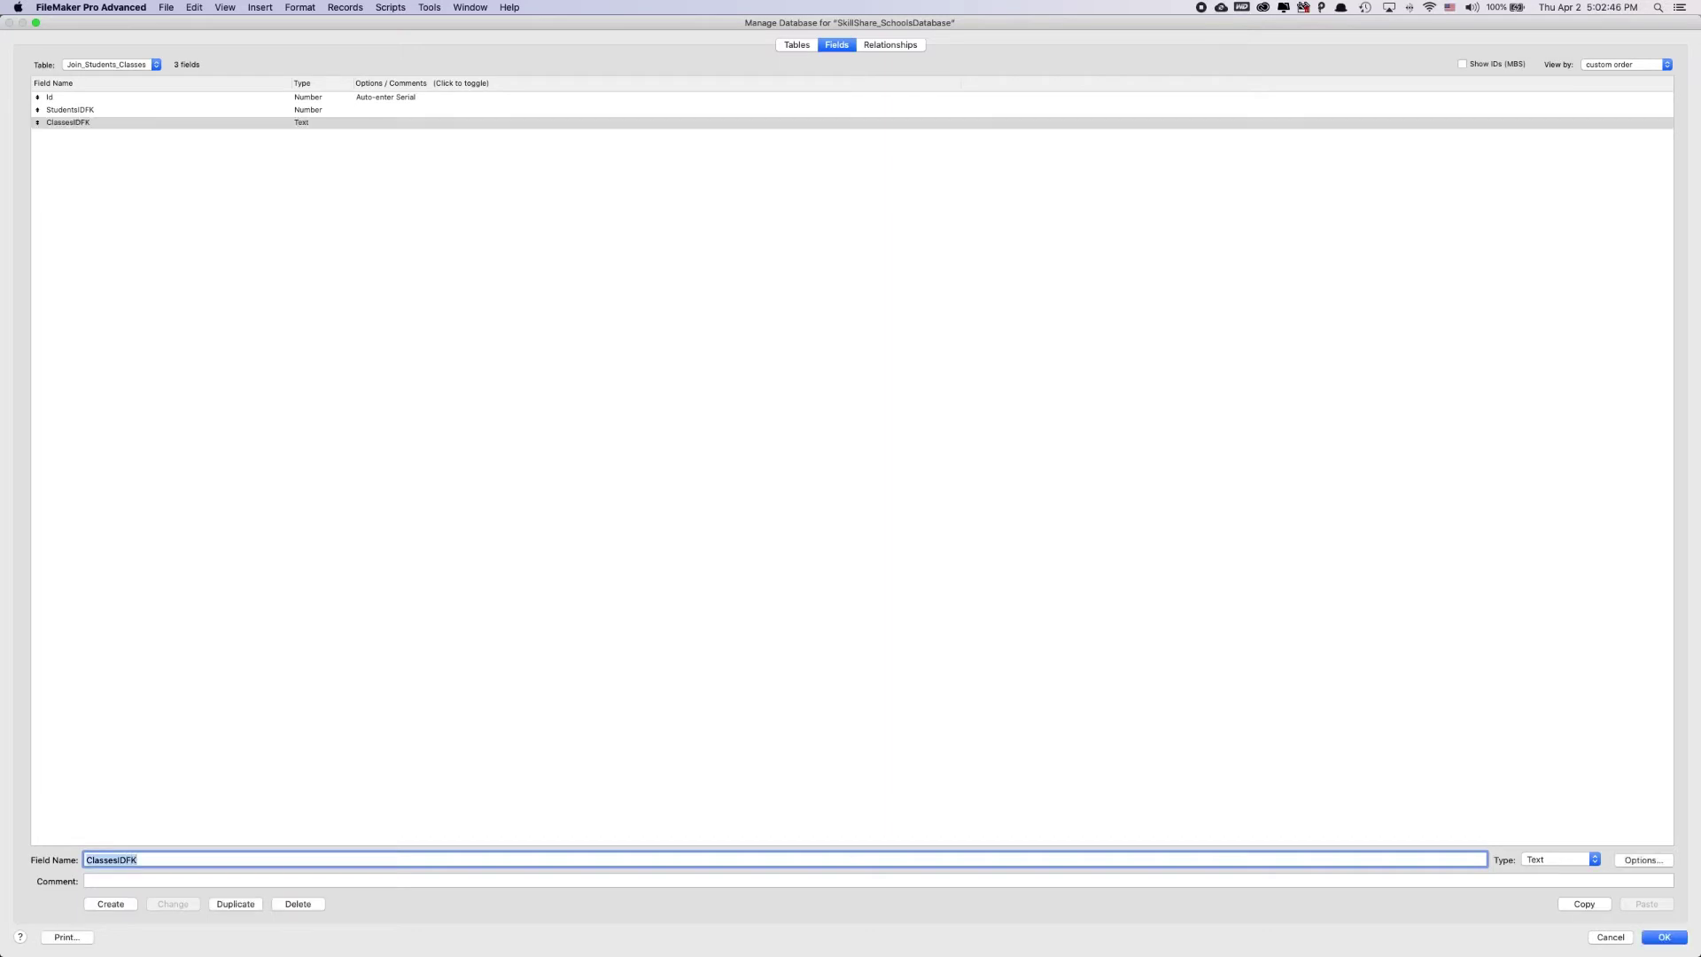
pyautogui.click(1594, 860)
pyautogui.click(1564, 873)
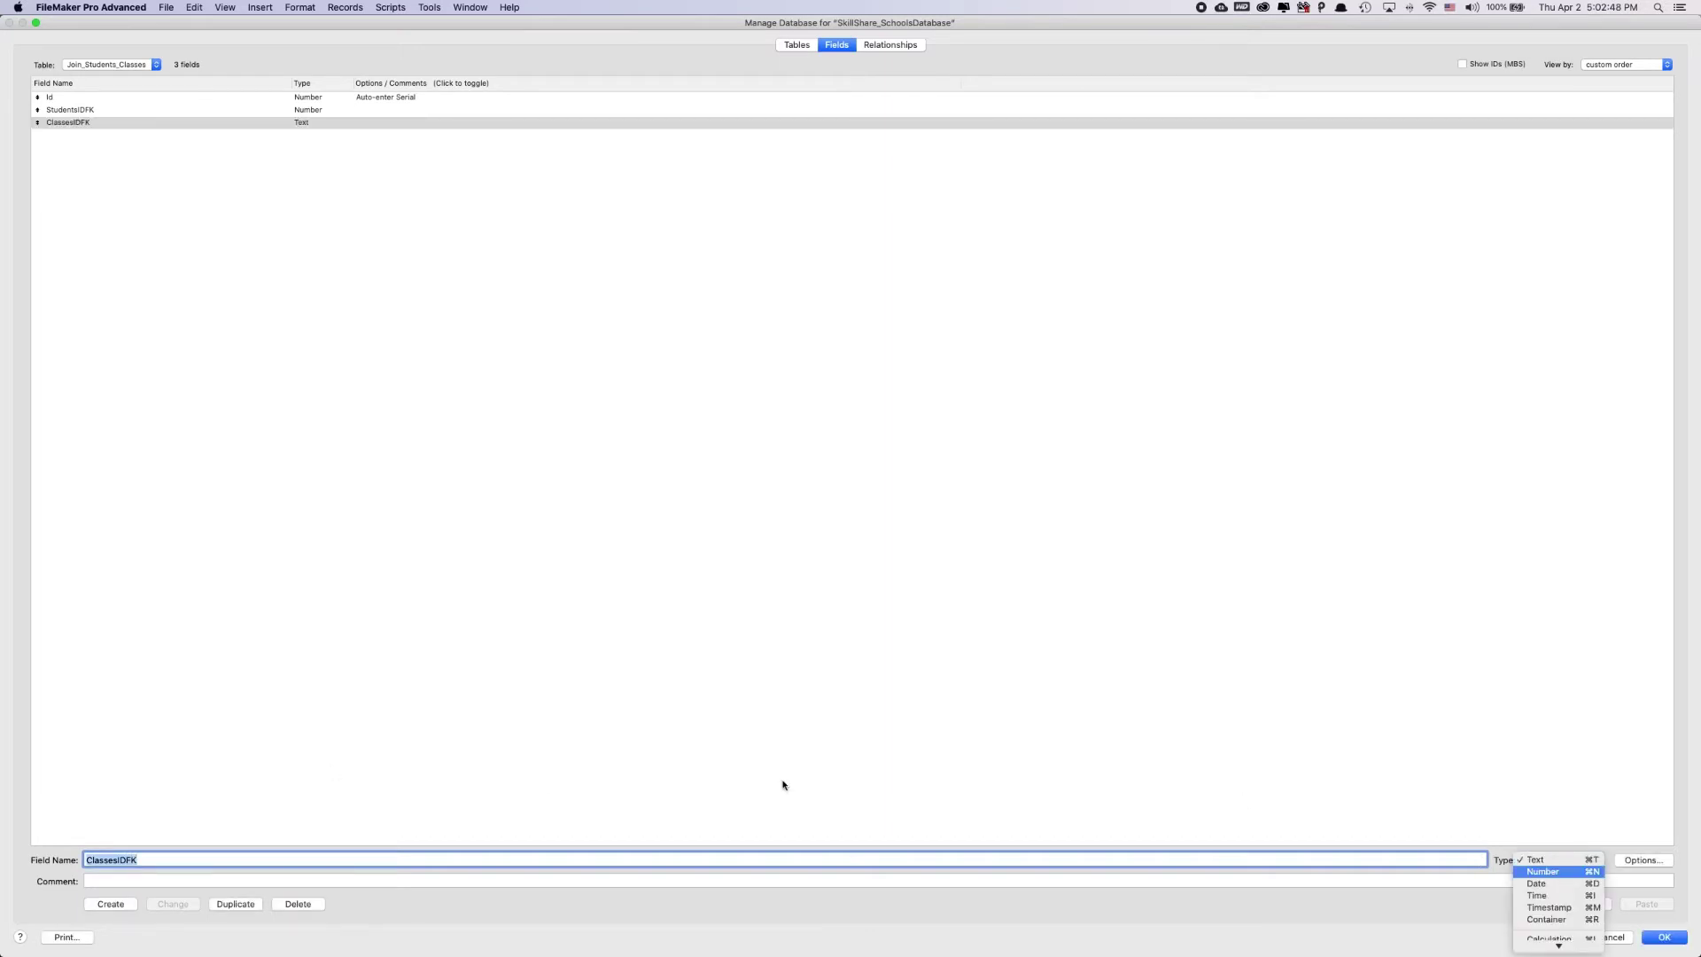
pyautogui.click(173, 904)
pyautogui.click(402, 532)
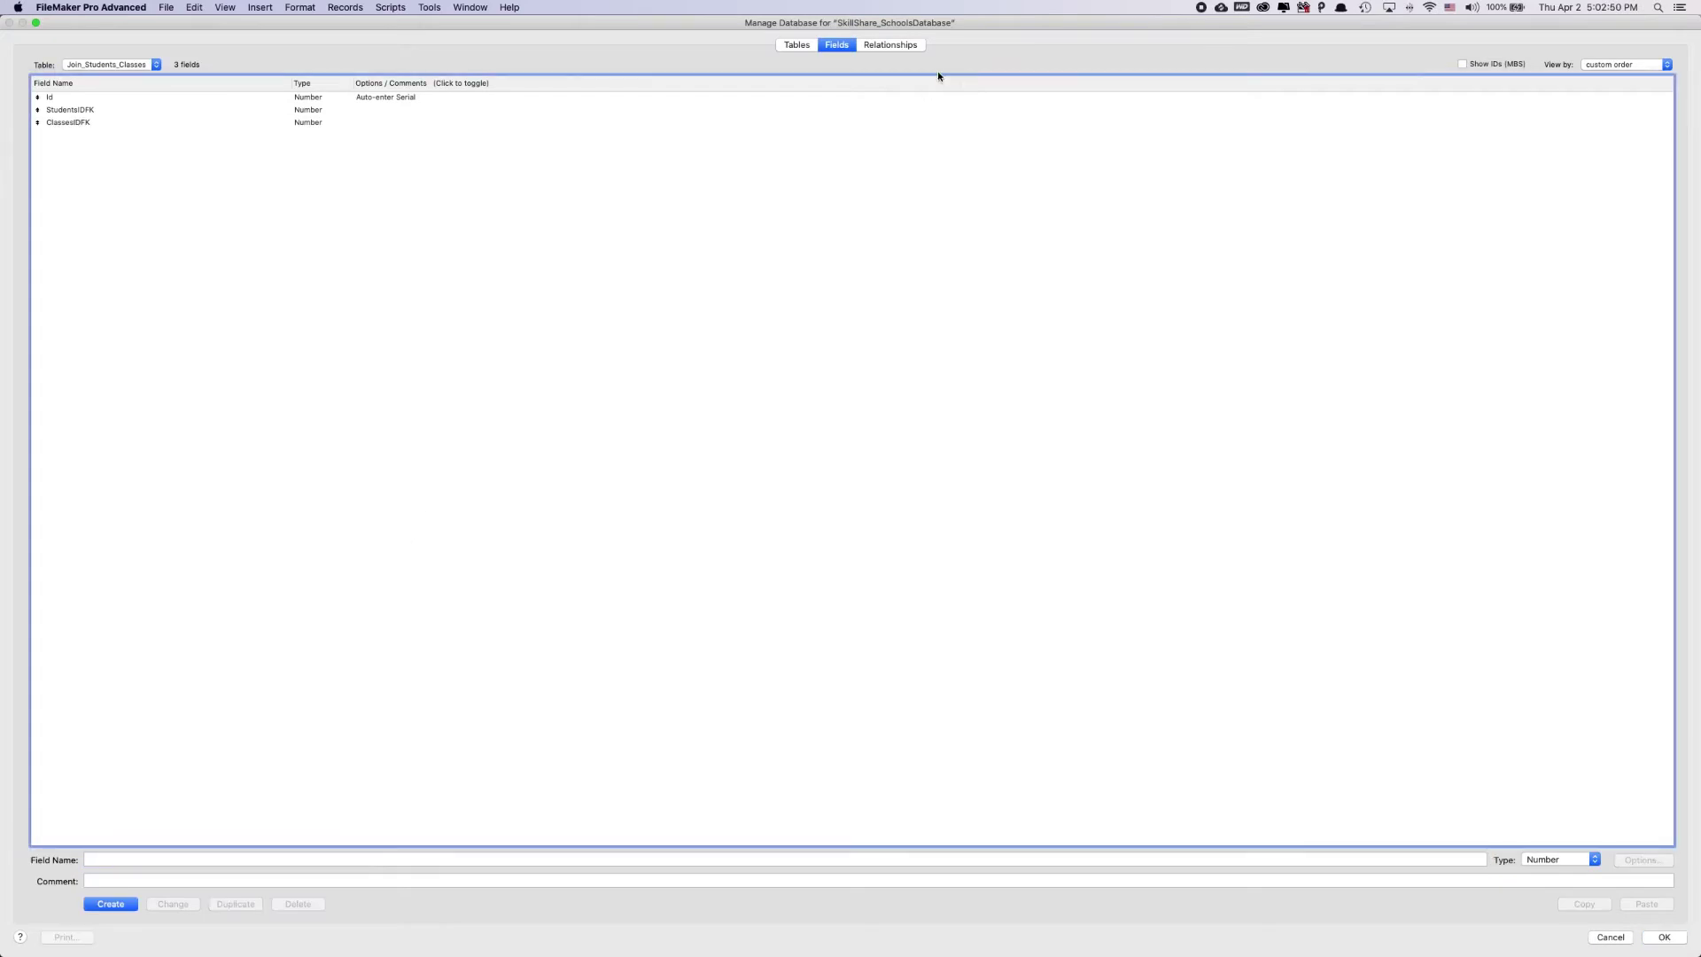
pyautogui.click(902, 44)
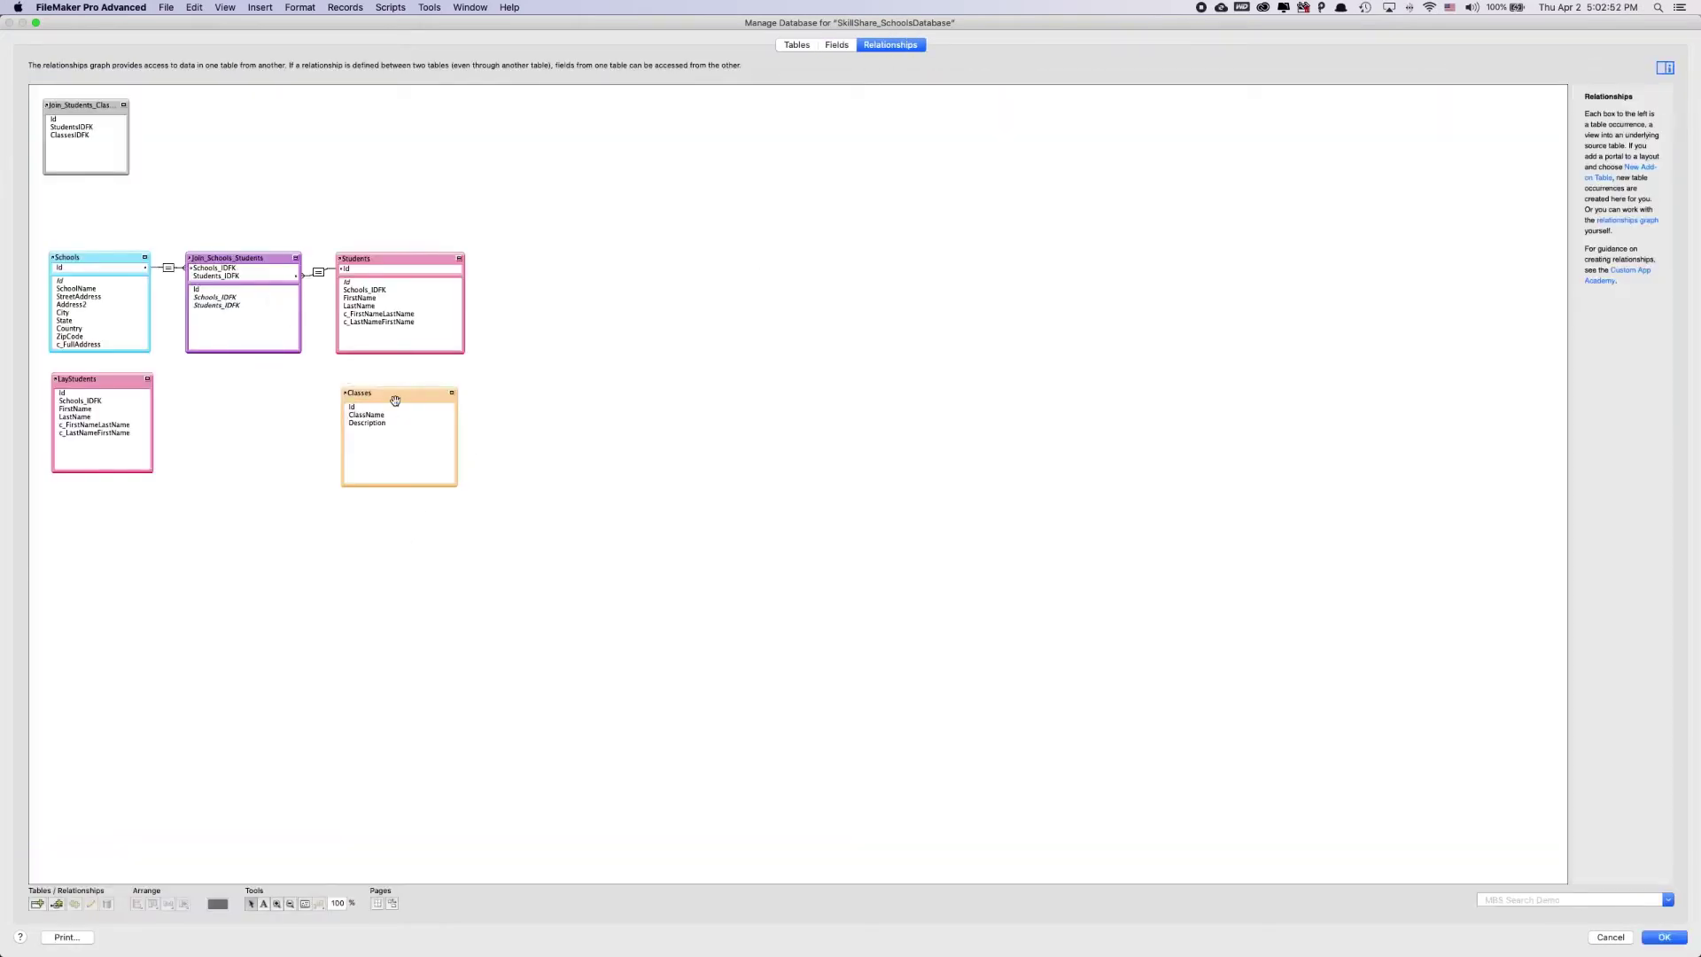
# Place Join_Students_Classes between LayStudents and Classes, enlarge it, and link LayStudents Id to StudentsIDFK.
pyautogui.moveTo(394, 399); pyautogui.dragTo(393, 395)
pyautogui.click(505, 364)
pyautogui.moveTo(81, 109); pyautogui.dragTo(223, 393)
pyautogui.click(218, 458)
pyautogui.moveTo(218, 458); pyautogui.dragTo(216, 467)
pyautogui.moveTo(196, 393); pyautogui.dragTo(199, 382)
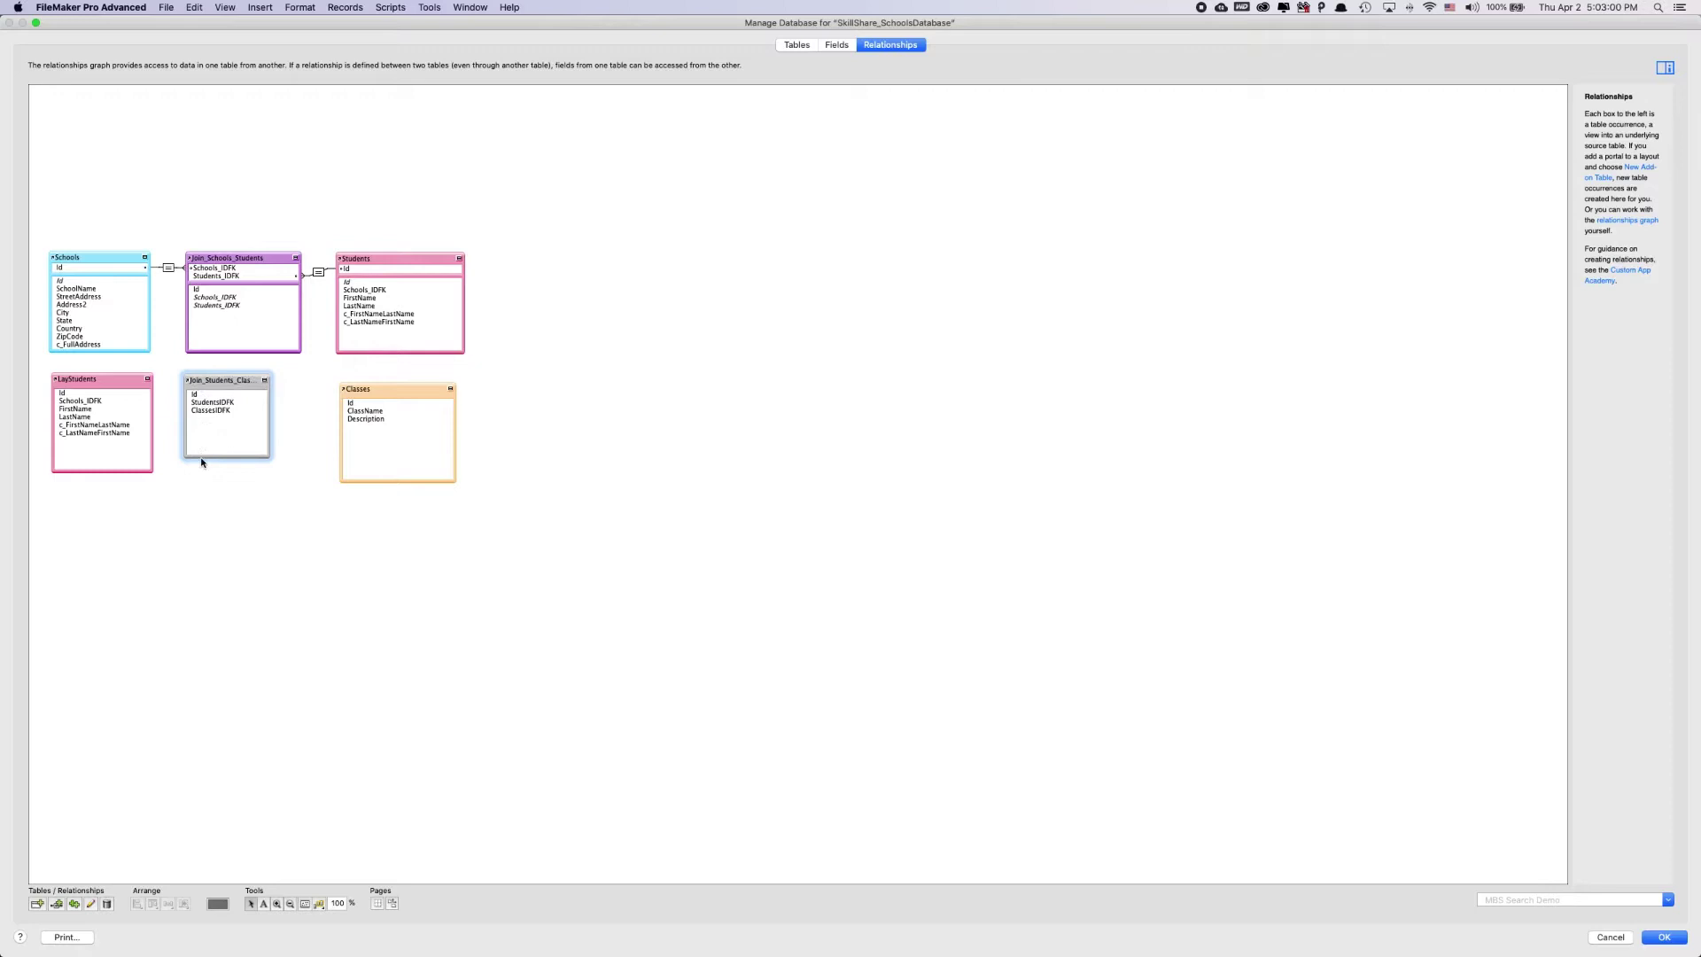
pyautogui.moveTo(201, 458); pyautogui.dragTo(251, 394)
pyautogui.click(262, 508)
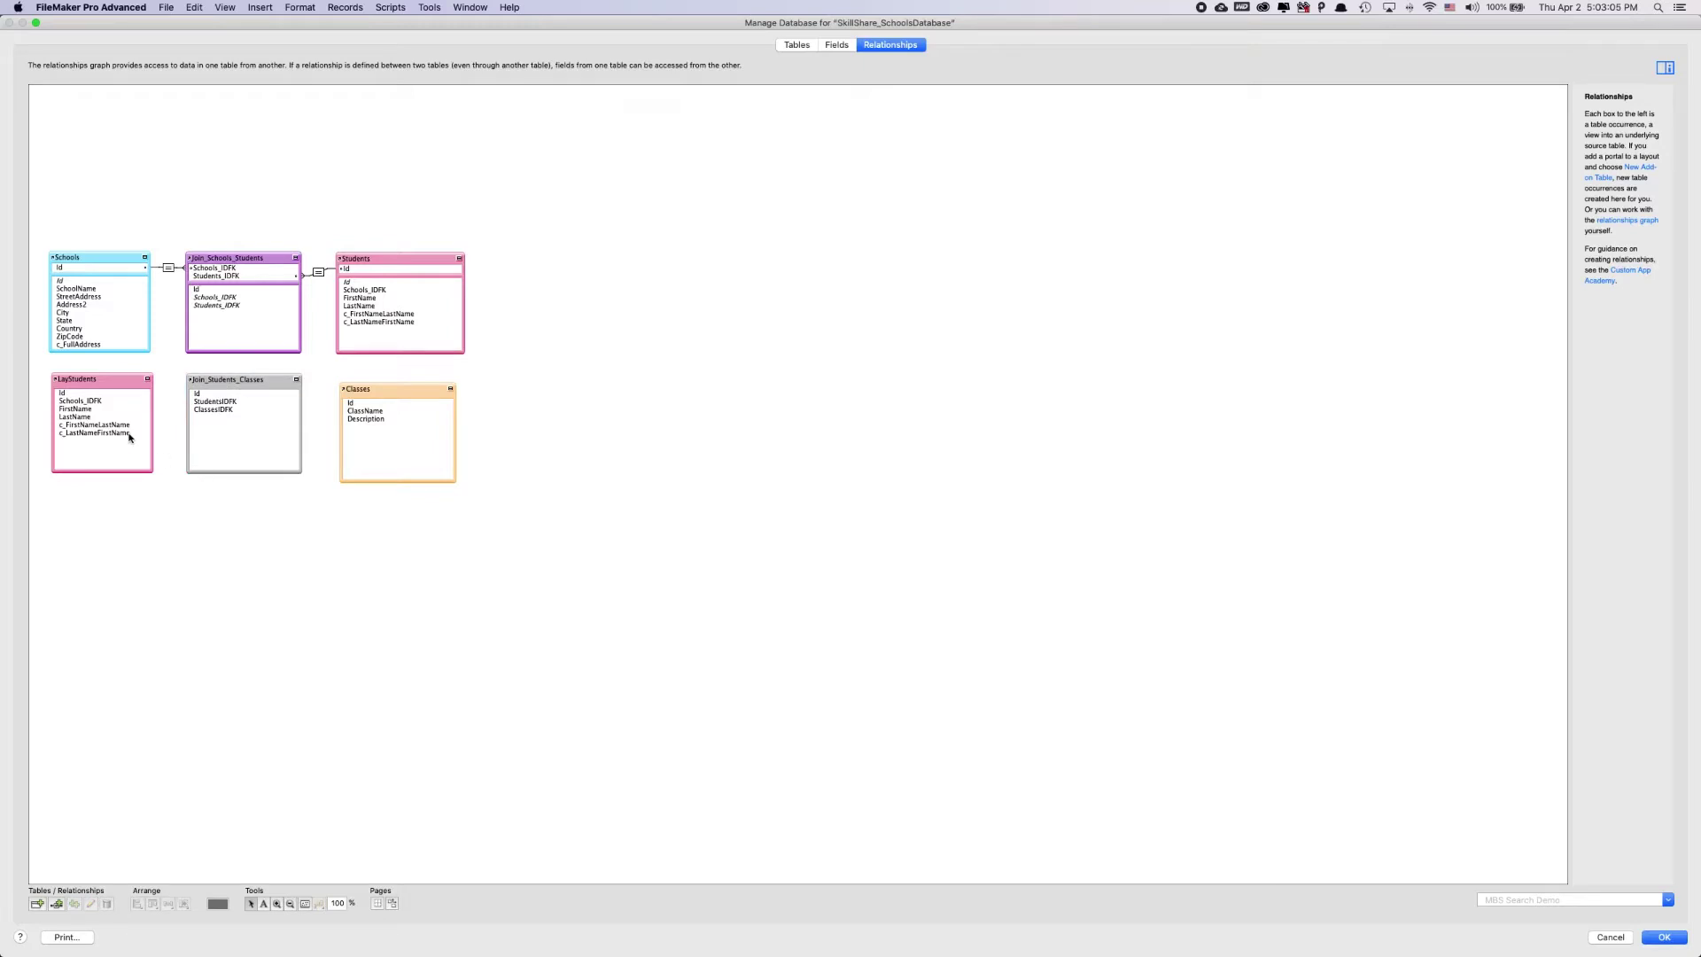
pyautogui.click(80, 386)
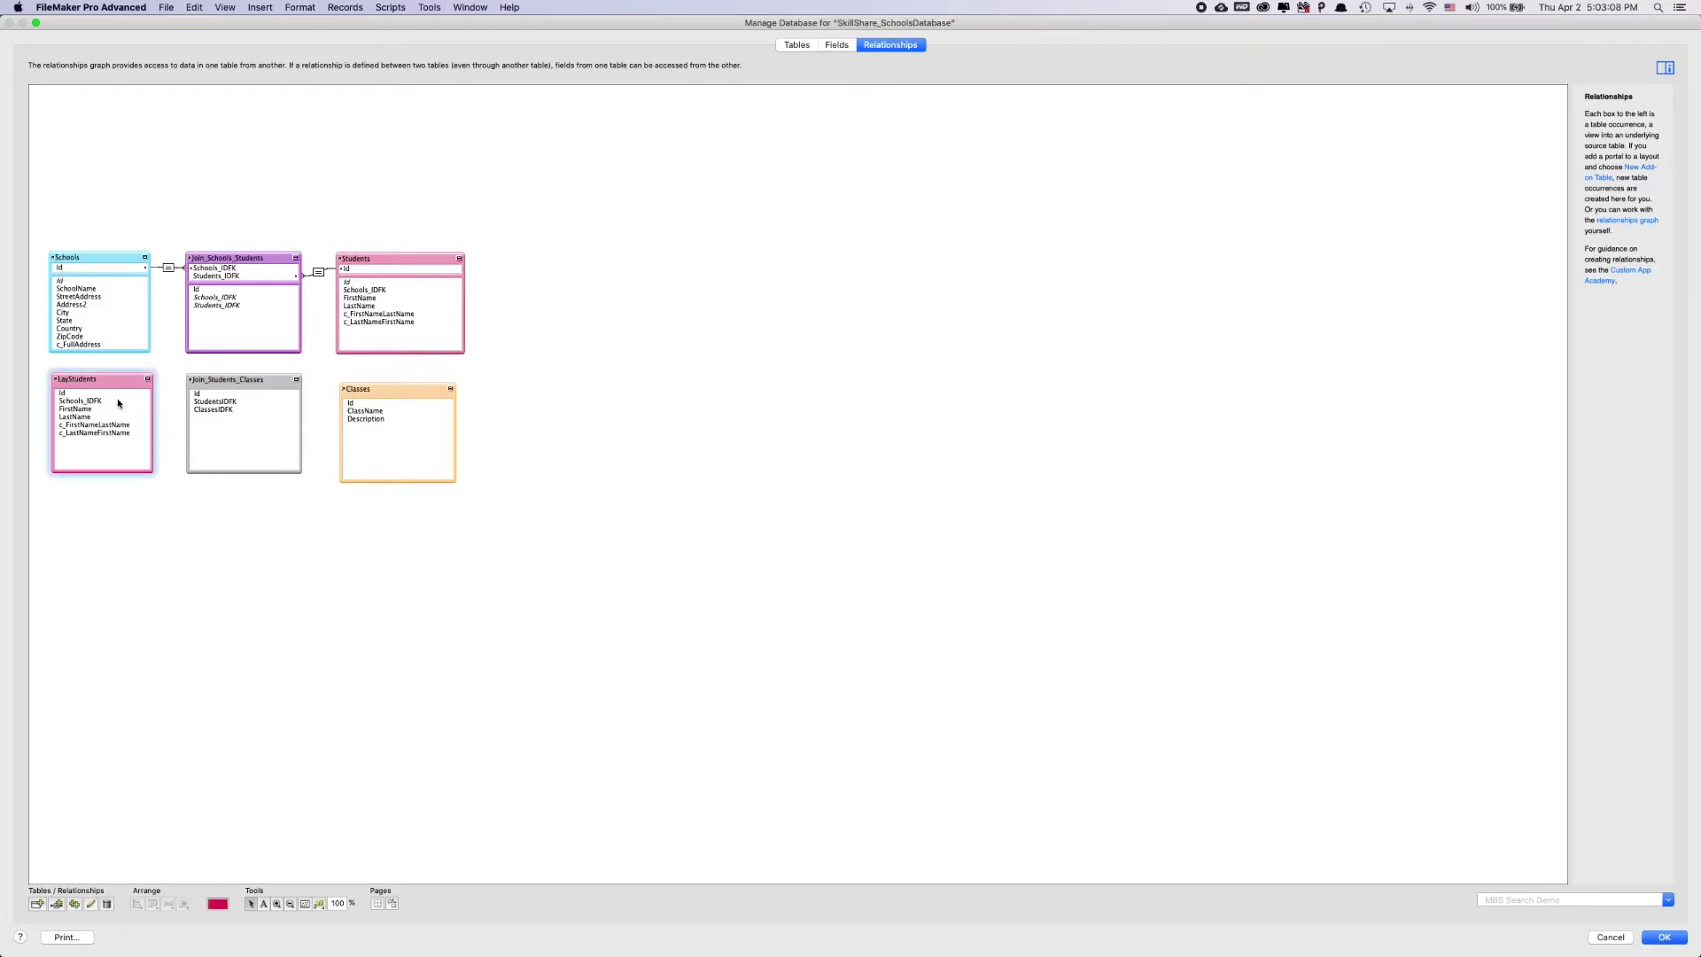
pyautogui.moveTo(114, 394); pyautogui.dragTo(359, 405)
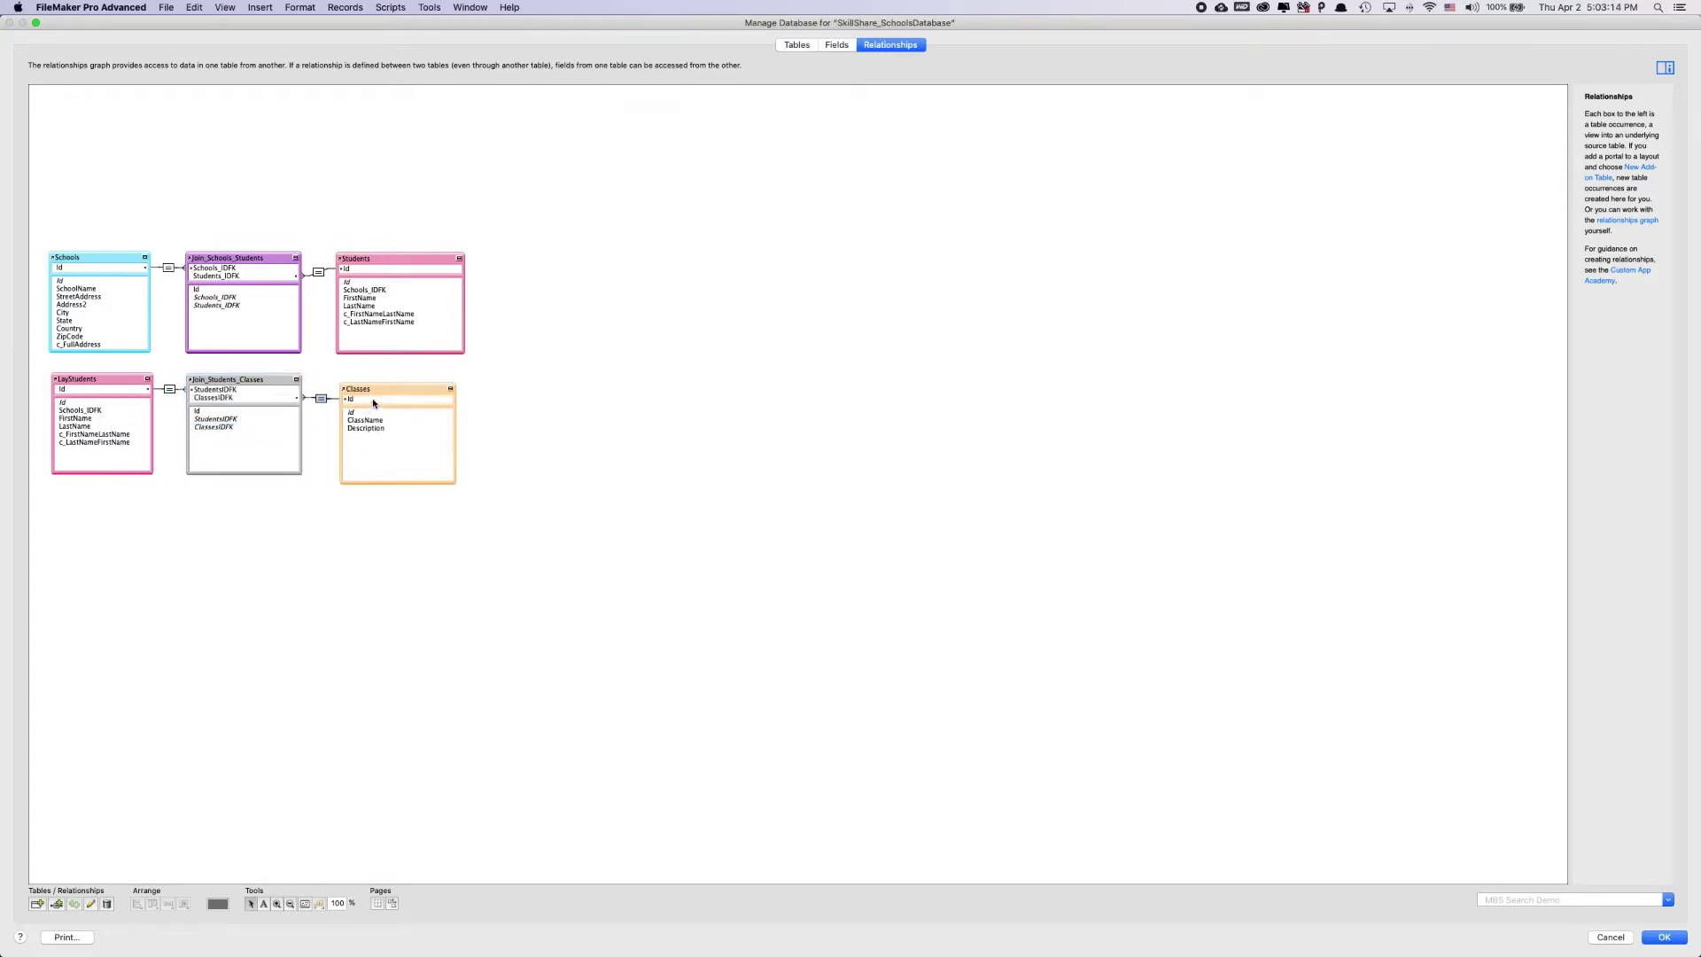
# Colour the Join_Students_Classes occurrence green.
pyautogui.click(234, 381)
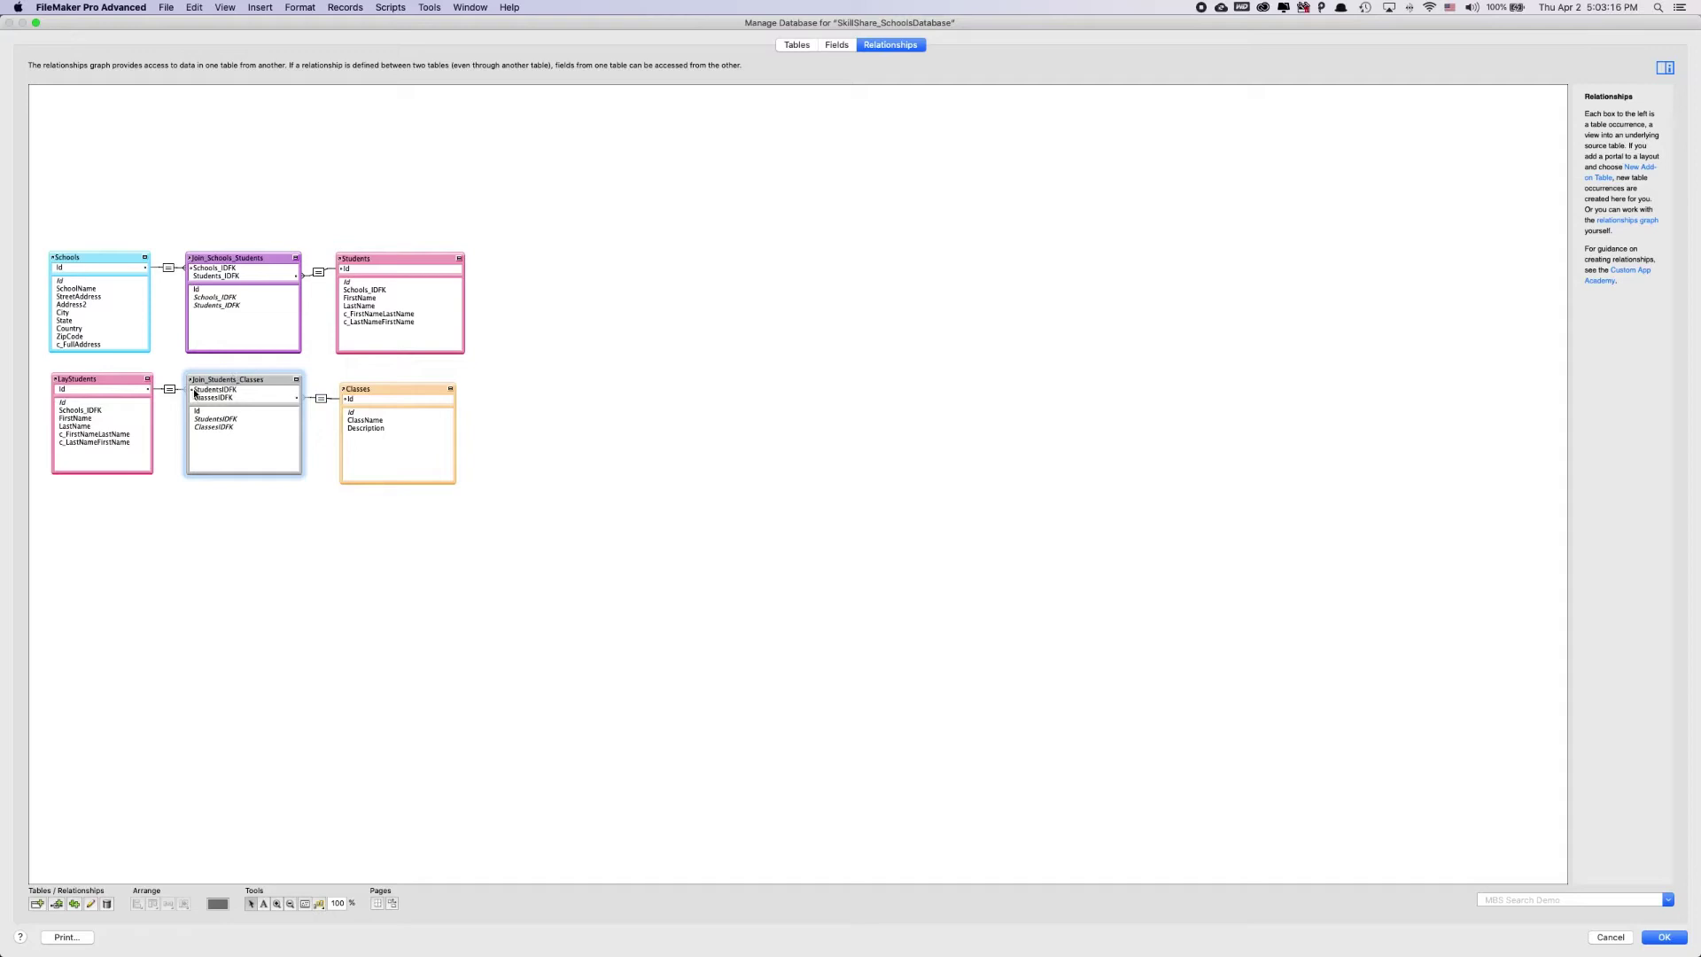
pyautogui.click(217, 904)
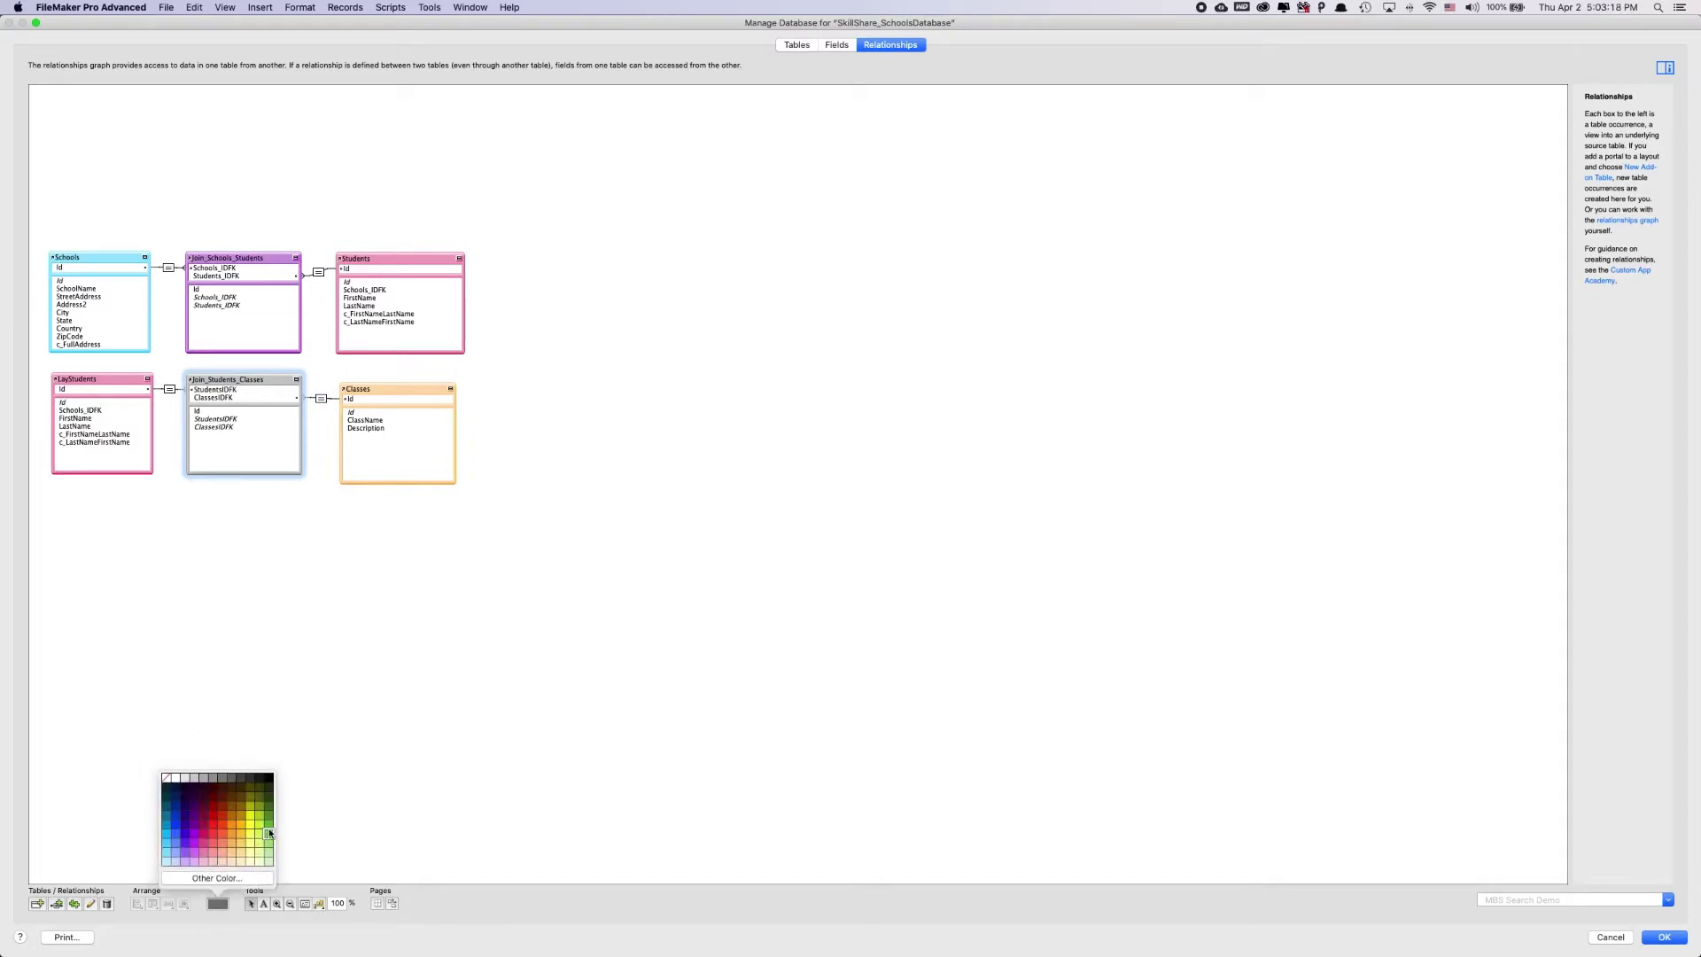
pyautogui.click(266, 824)
pyautogui.click(263, 711)
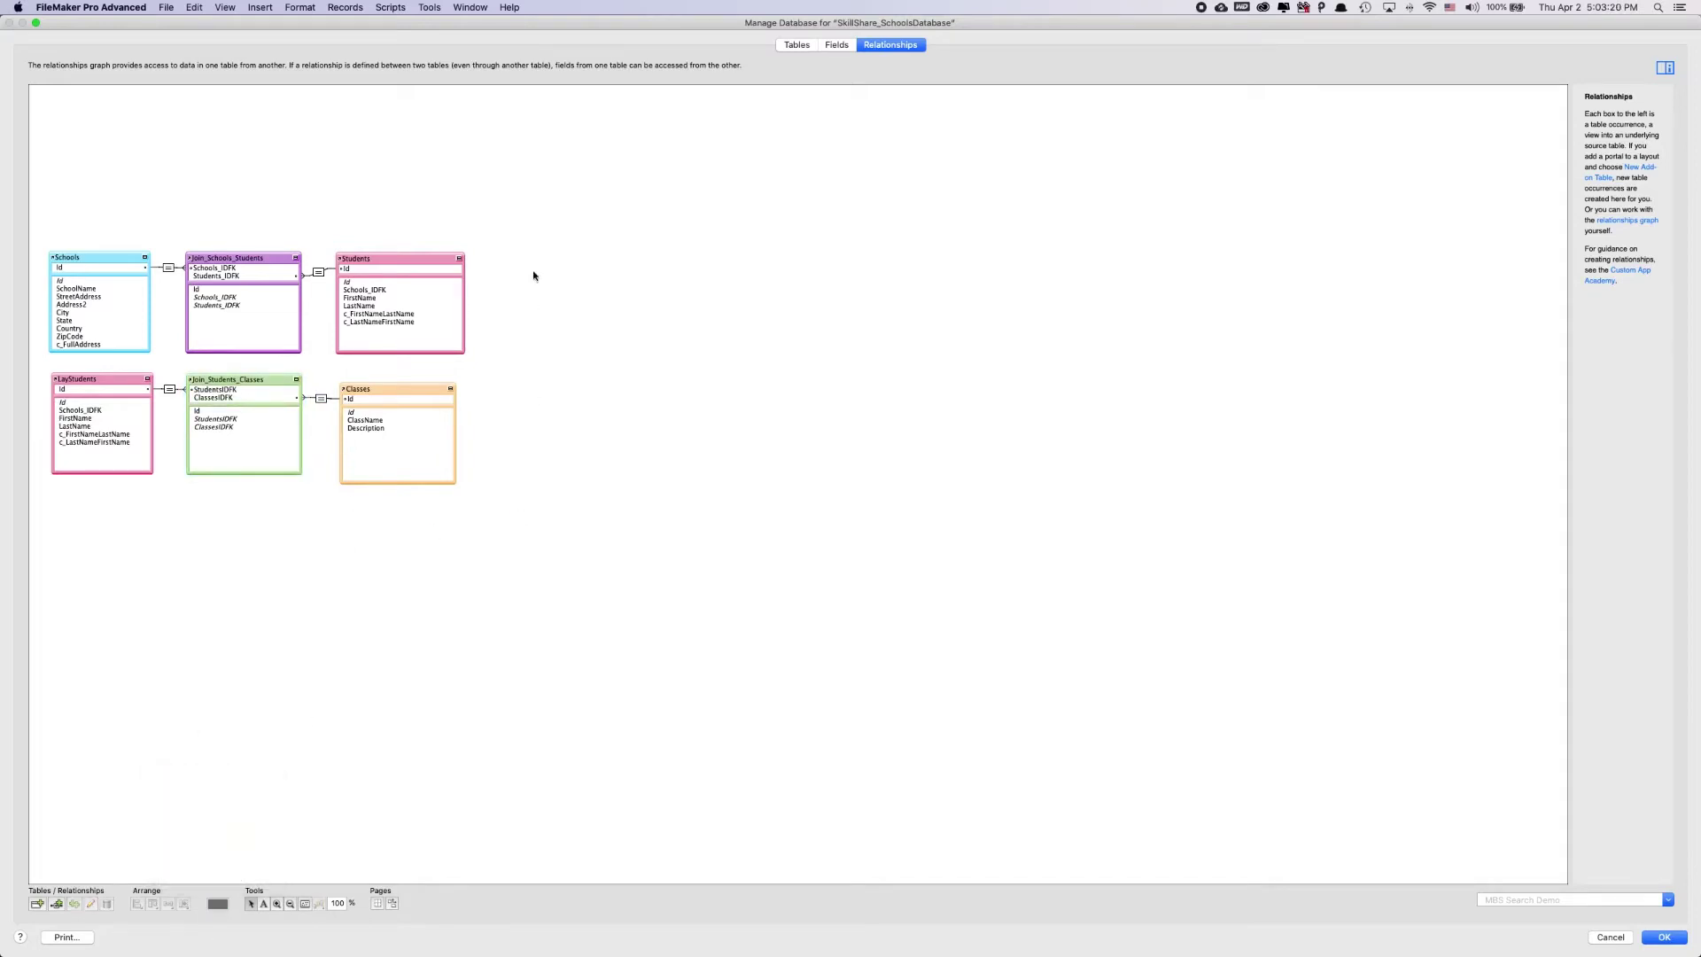
# Select all six table occurrences and move them up toward the top of the graph.
pyautogui.moveTo(533, 276); pyautogui.dragTo(8, 570)
pyautogui.moveTo(113, 252); pyautogui.dragTo(106, 105)
pyautogui.click(551, 151)
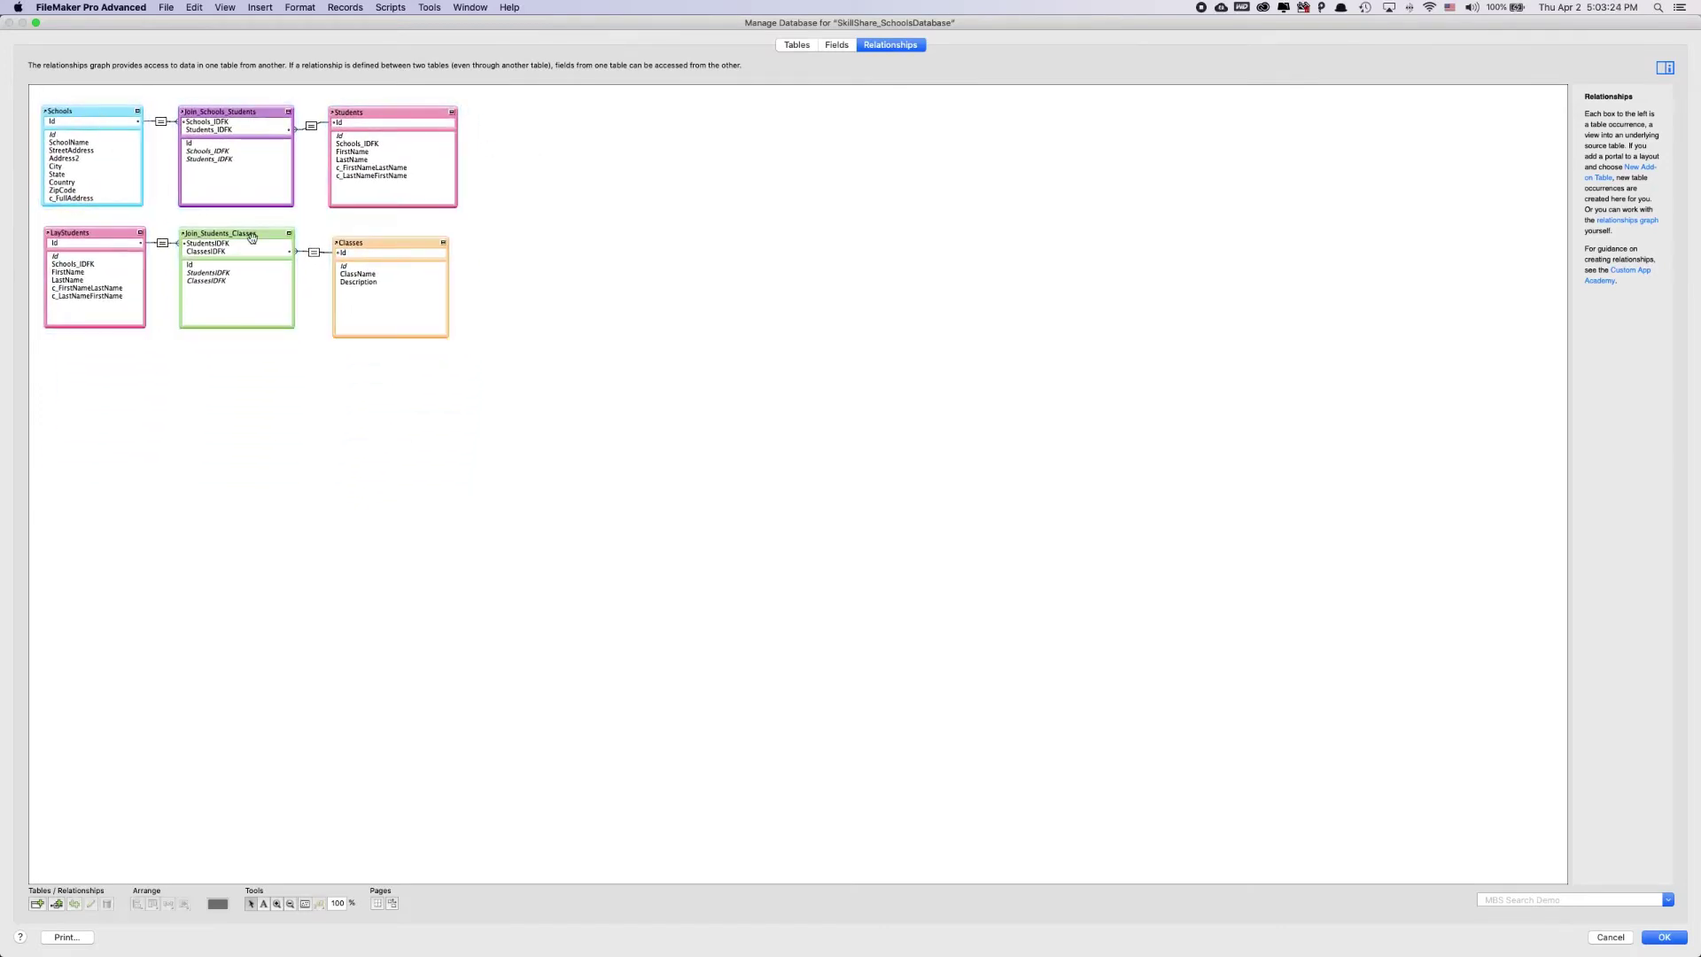
pyautogui.moveTo(500, 419); pyautogui.dragTo(45, 262)
pyautogui.moveTo(95, 496); pyautogui.dragTo(102, 71)
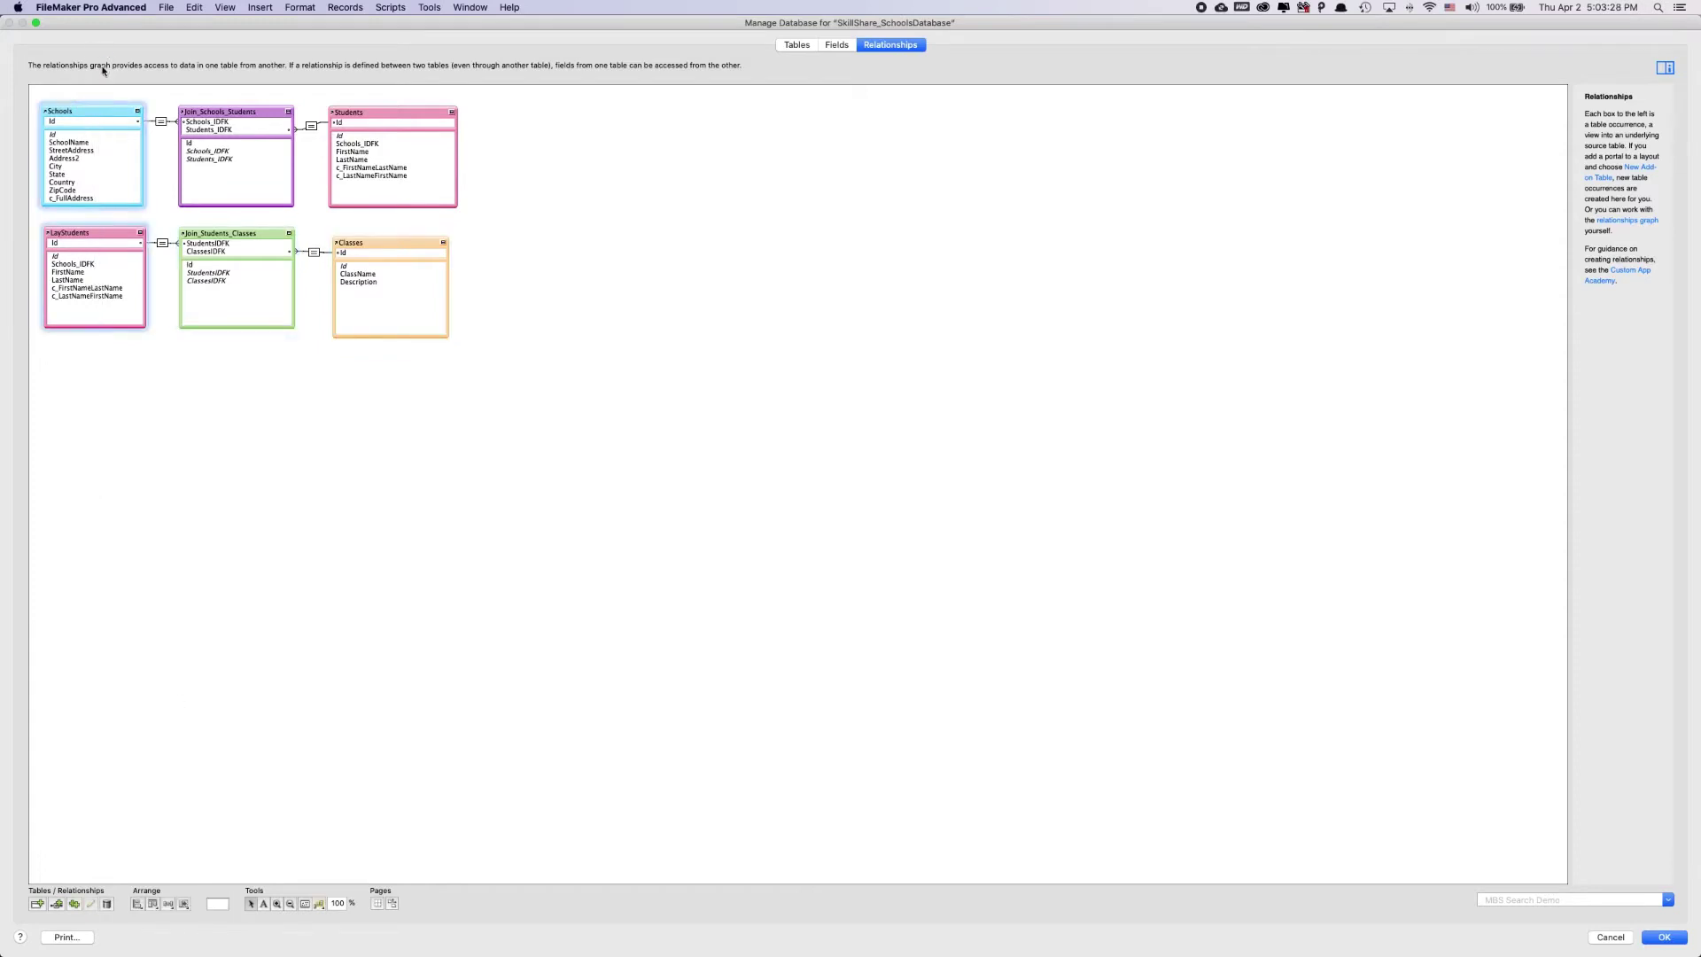
# Distribute the top row of three tables evenly horizontally.
pyautogui.click(165, 904)
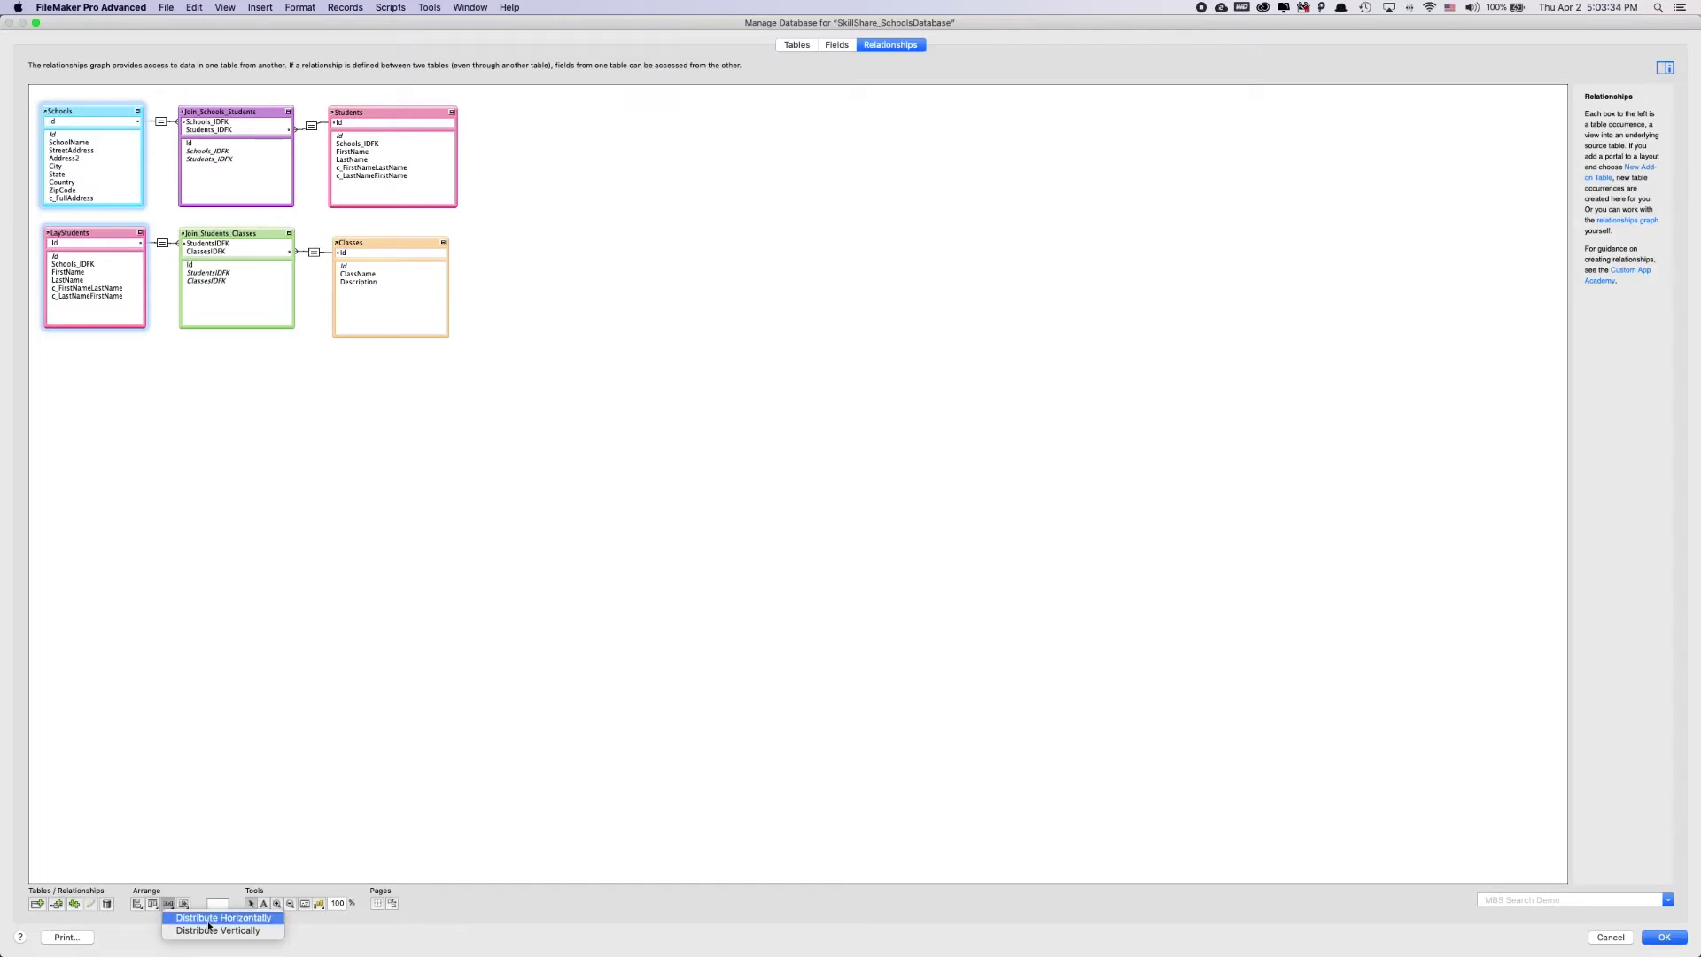
pyautogui.press('Escape')
pyautogui.moveTo(531, 101); pyautogui.dragTo(125, 113)
pyautogui.click(167, 904)
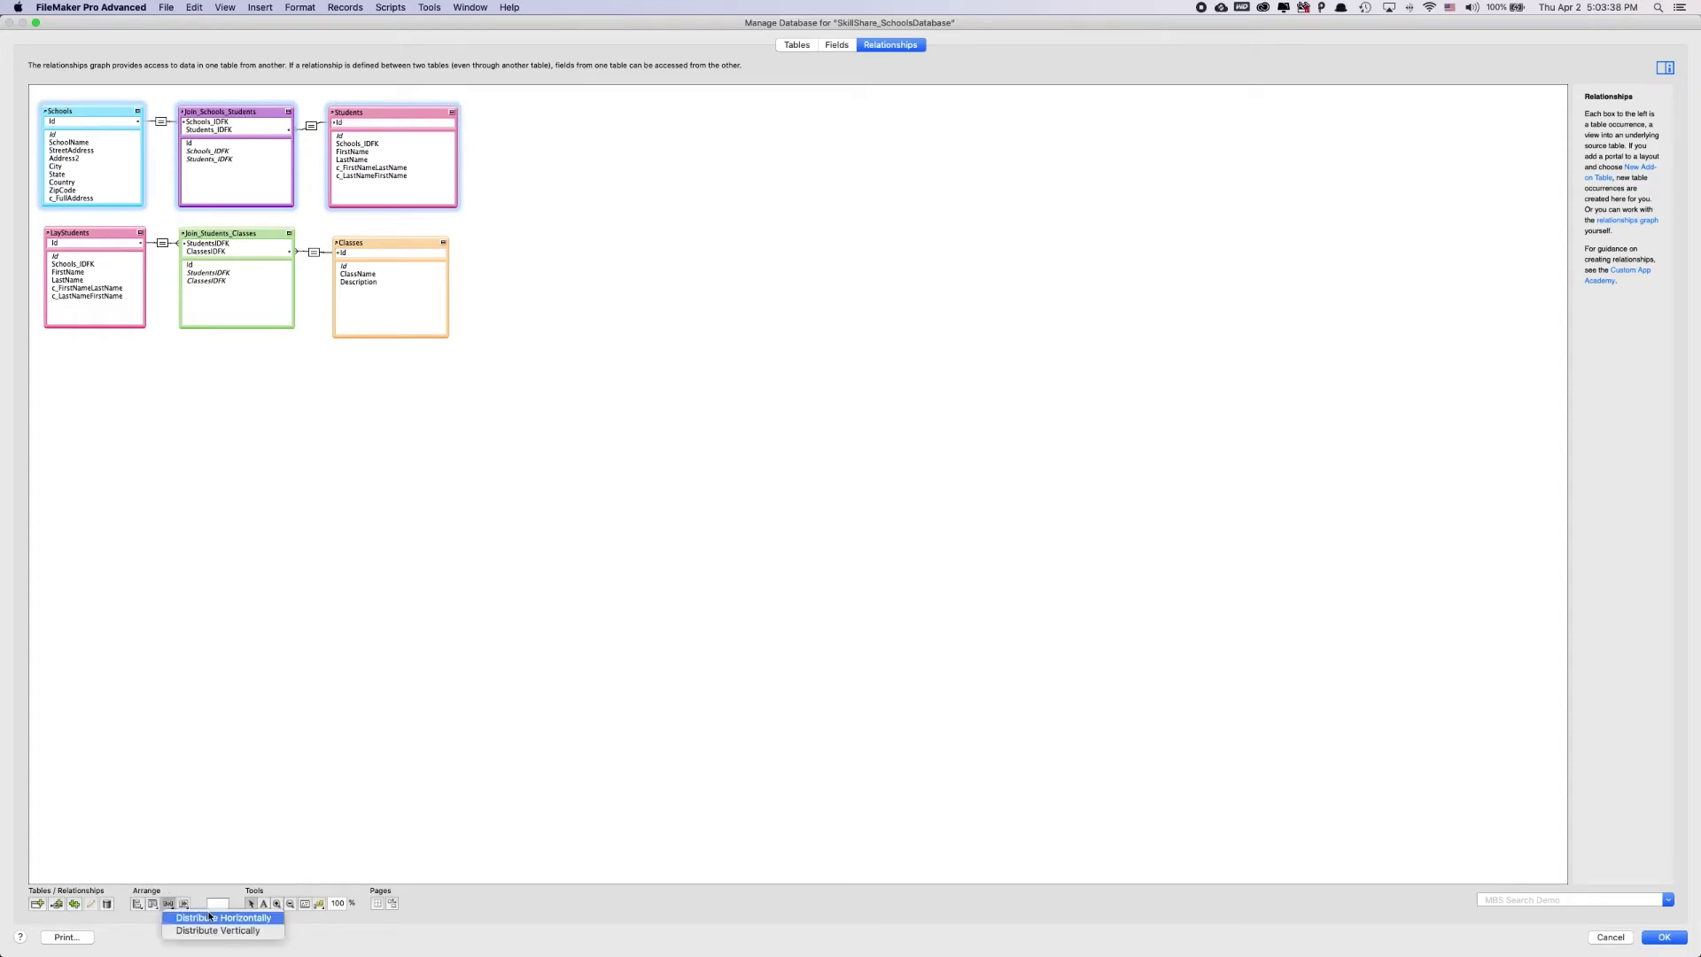
pyautogui.click(195, 915)
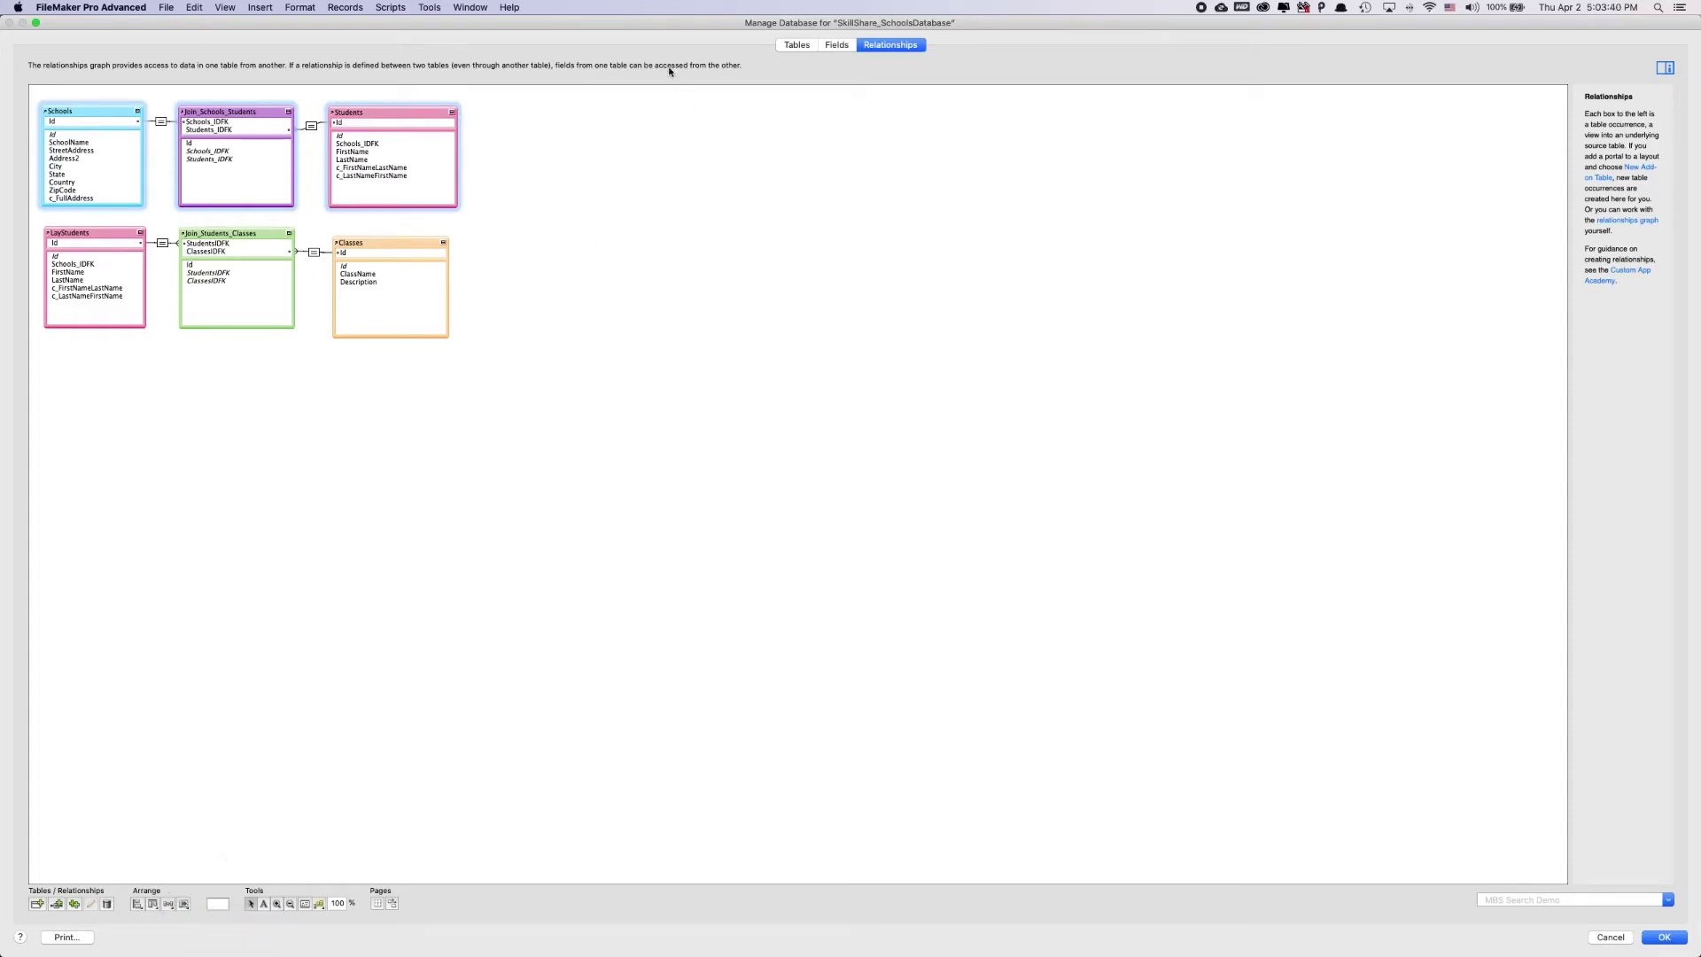
# Align the top row's top edges and resize its boxes to the largest height.
pyautogui.moveTo(657, 97); pyautogui.dragTo(86, 193)
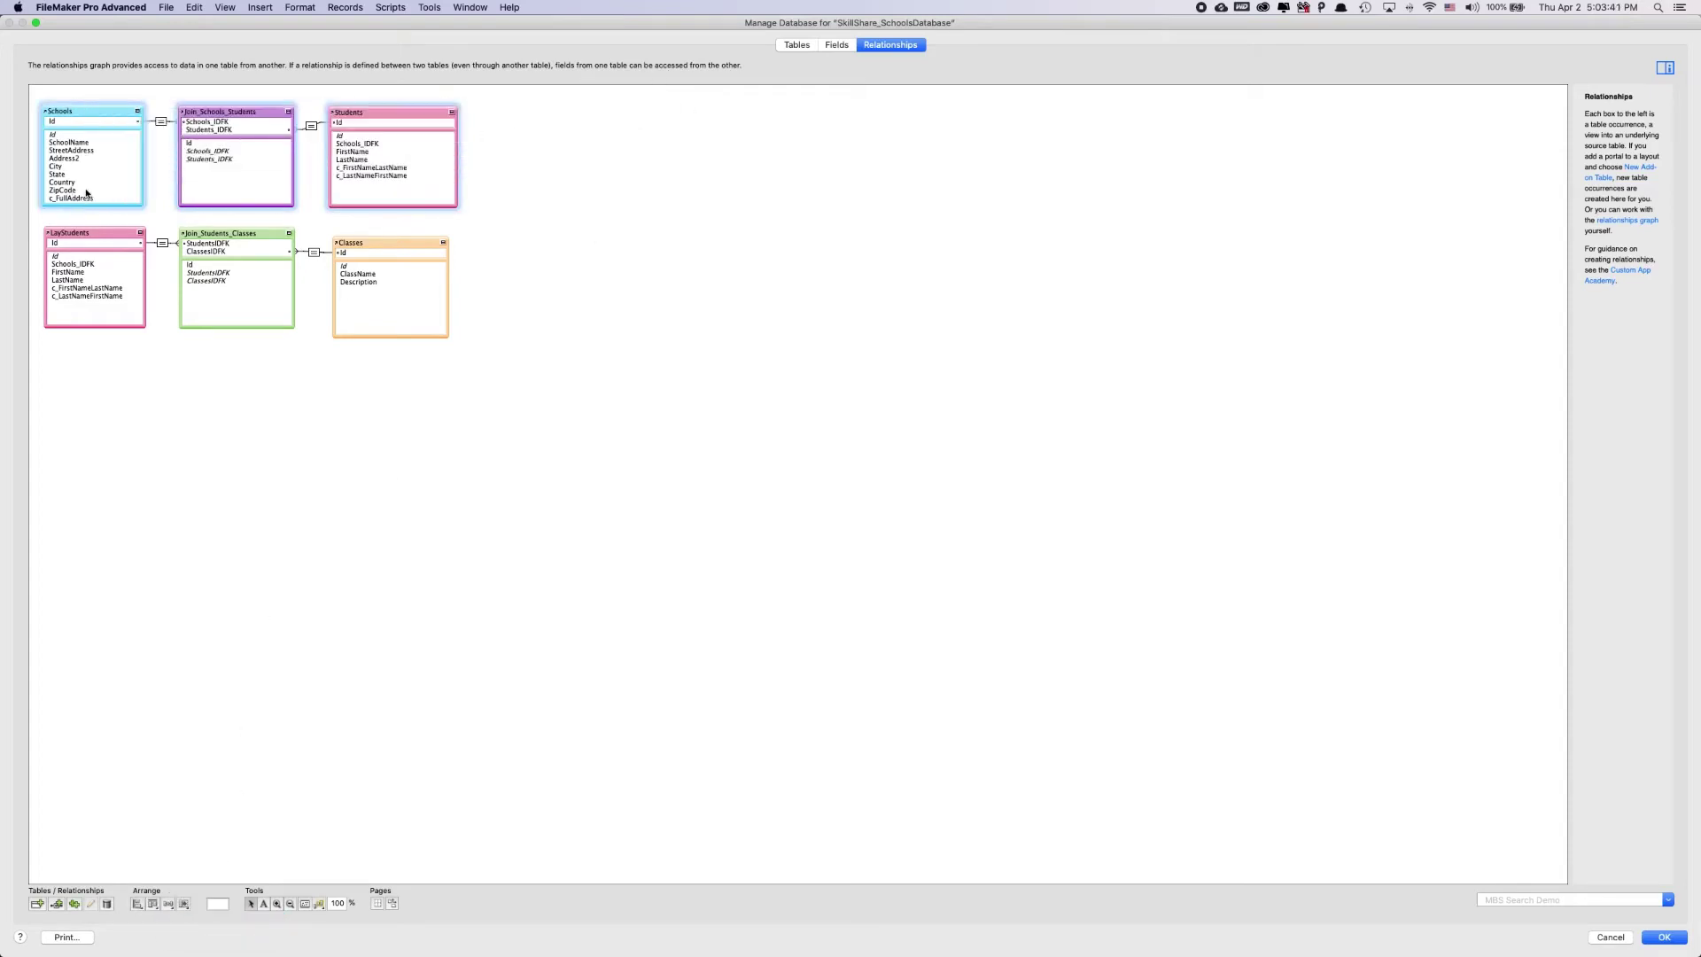
pyautogui.click(169, 904)
pyautogui.click(137, 903)
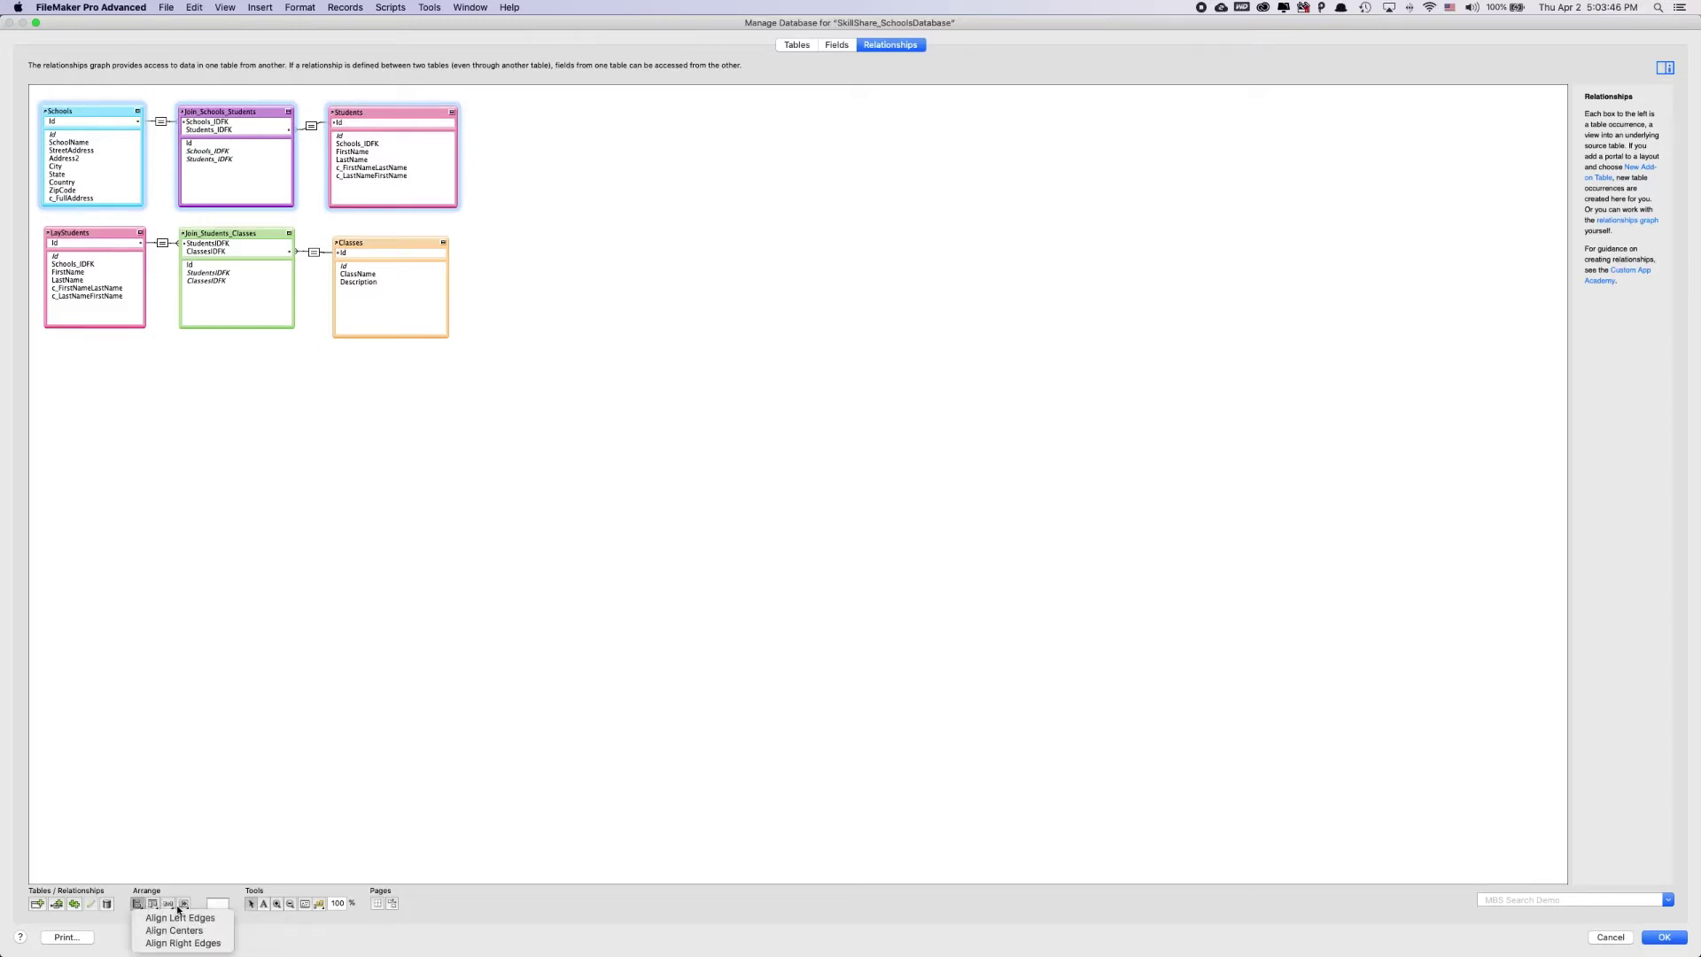
pyautogui.click(178, 909)
pyautogui.click(183, 904)
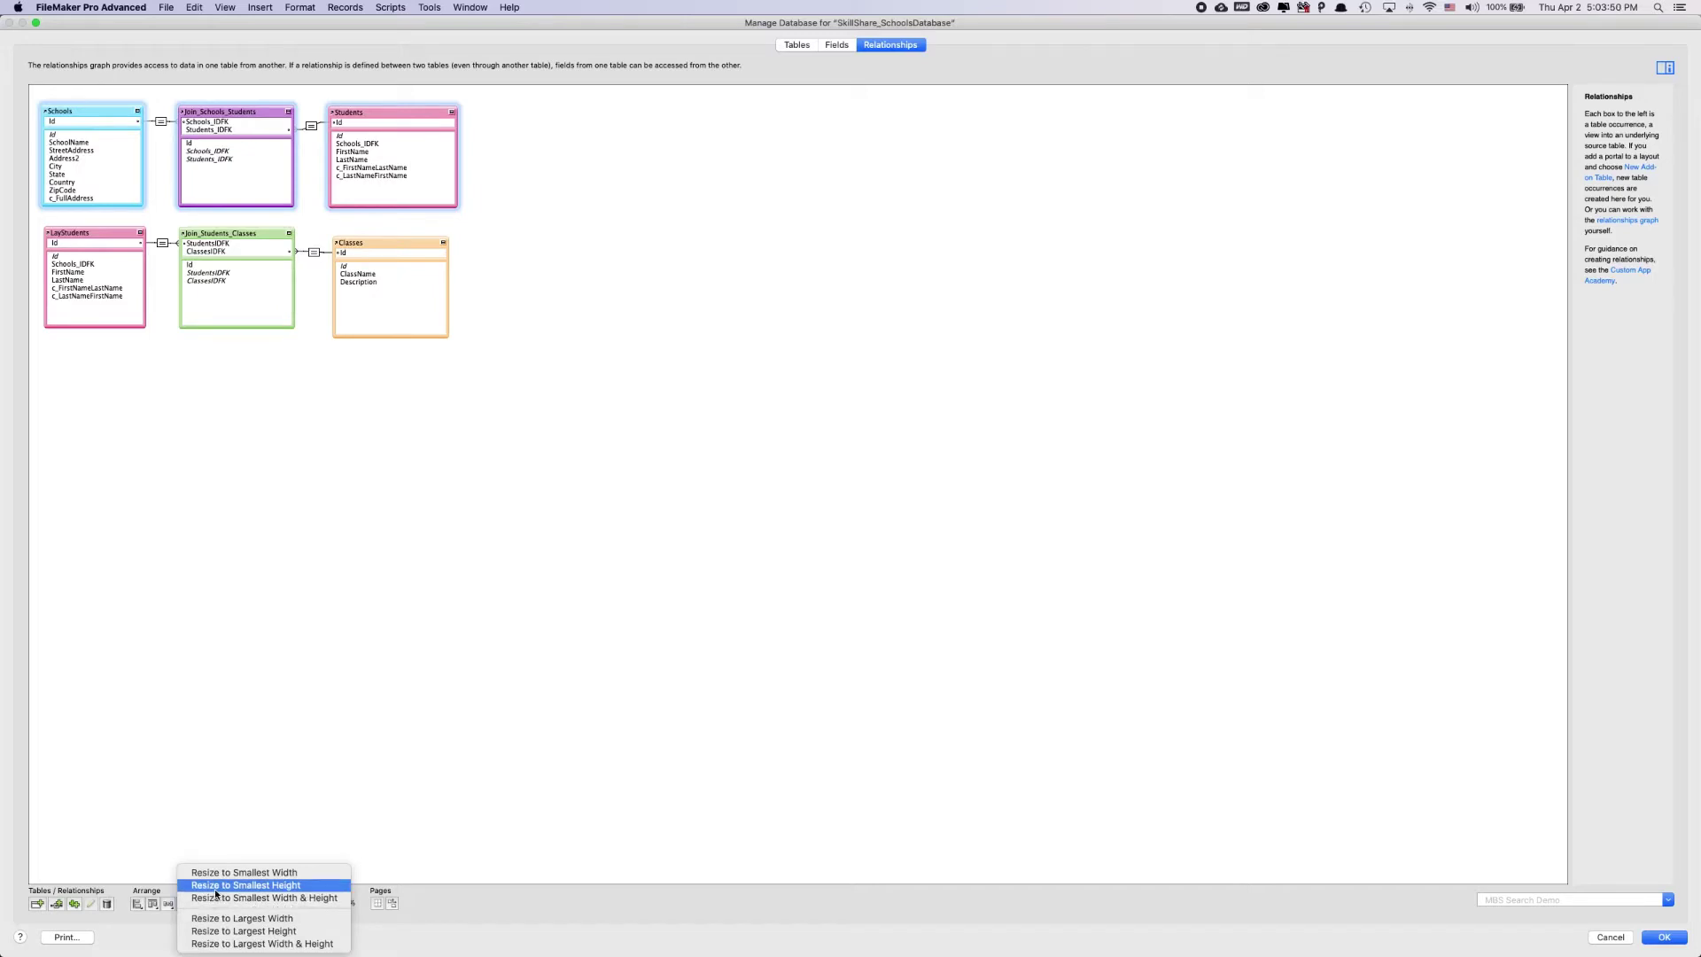
pyautogui.click(218, 887)
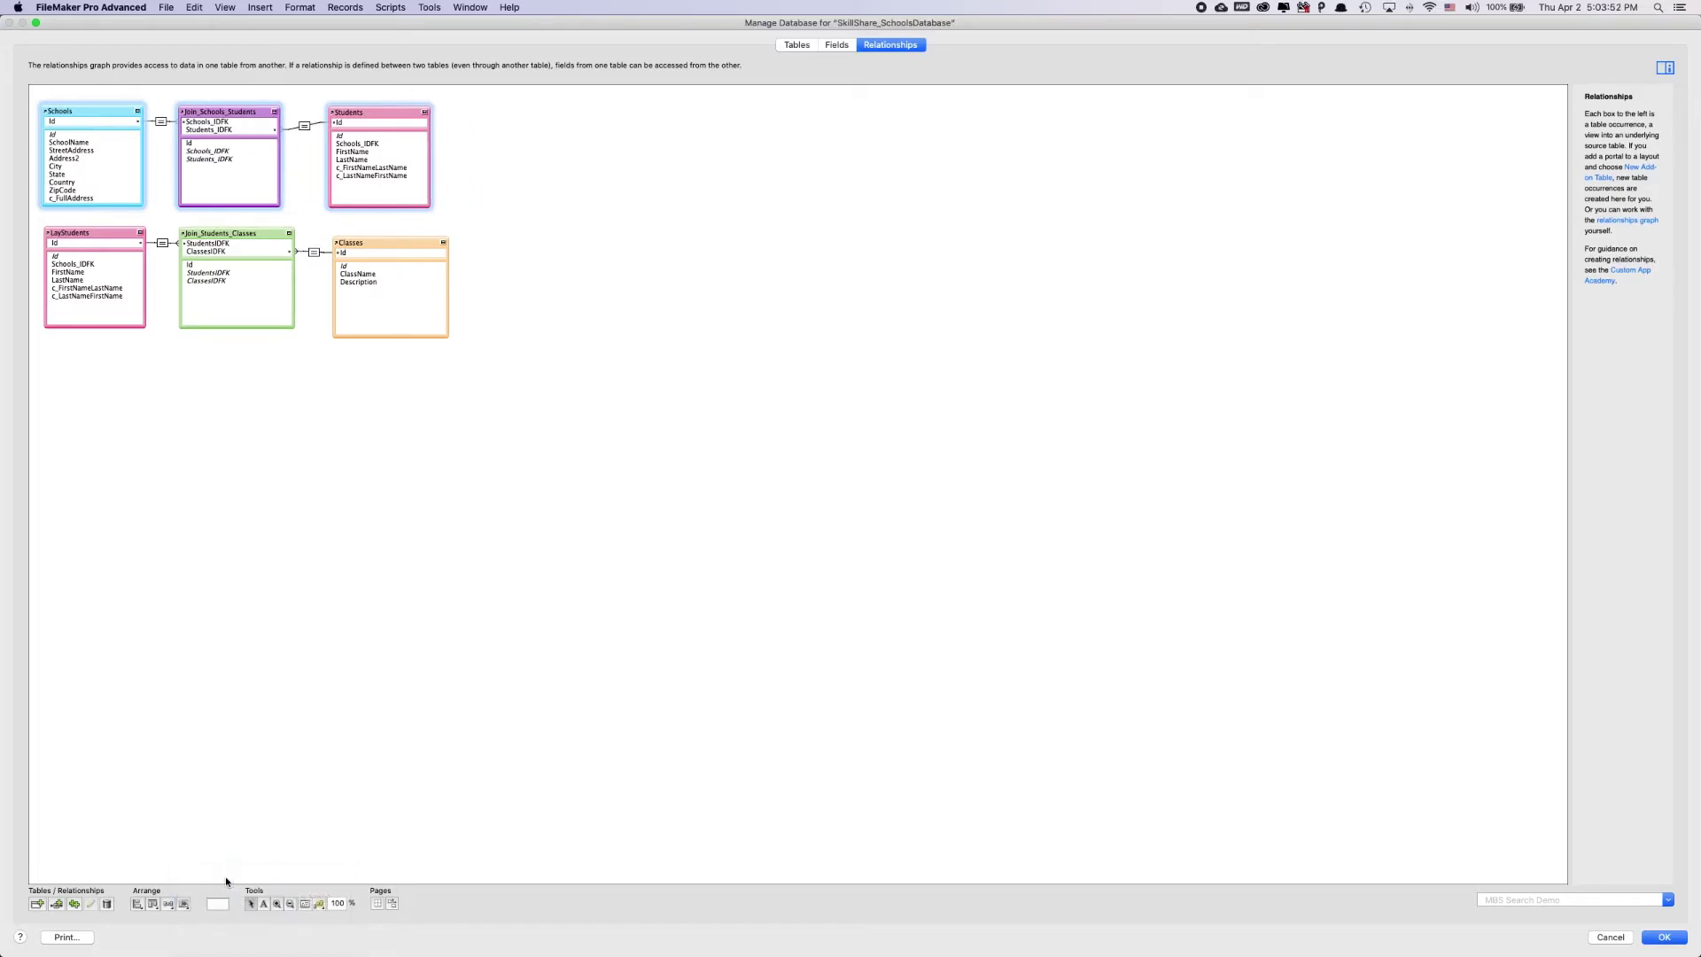
pyautogui.click(144, 904)
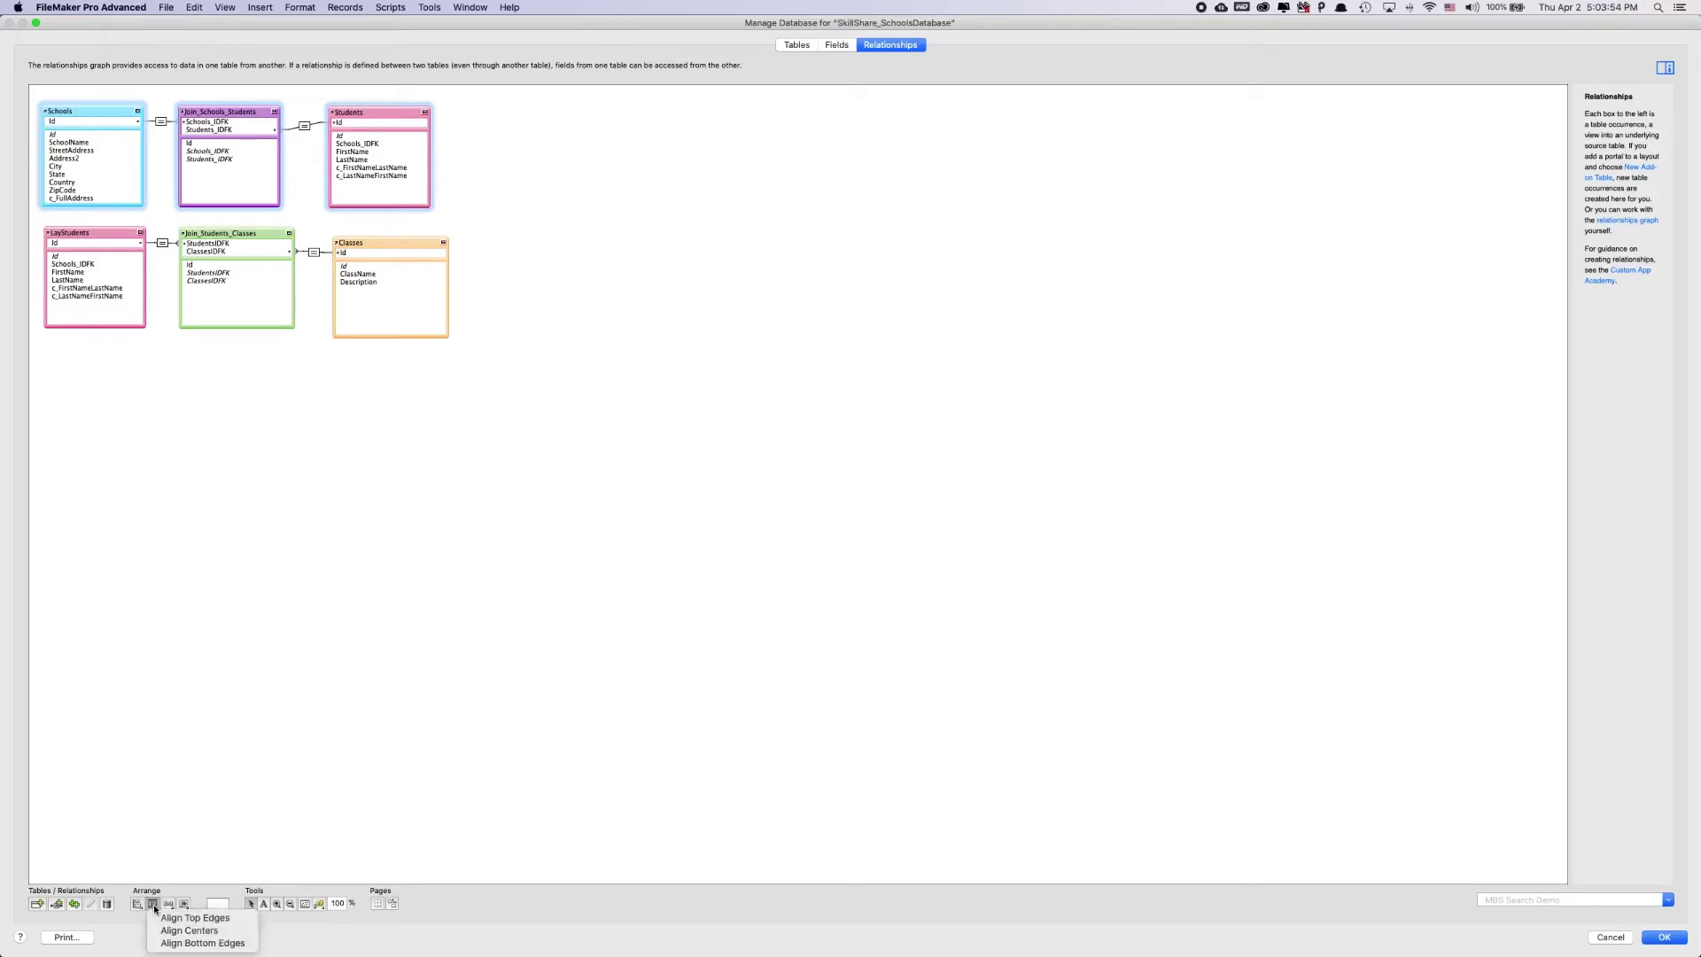
pyautogui.click(164, 916)
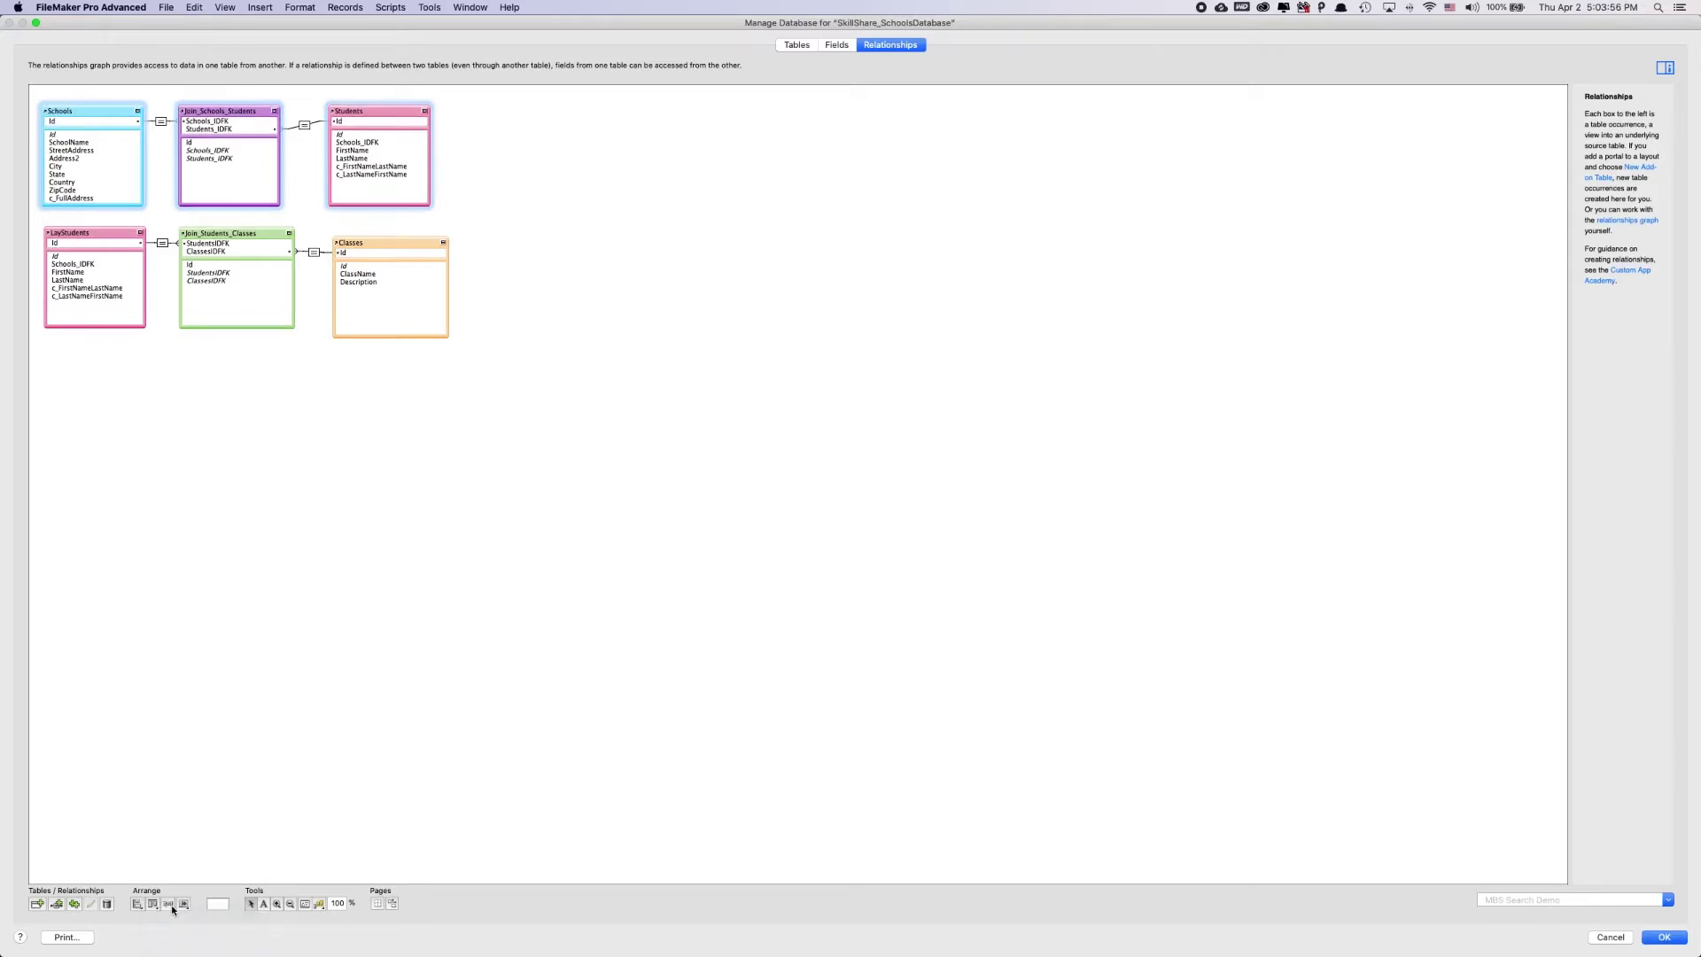
pyautogui.click(170, 905)
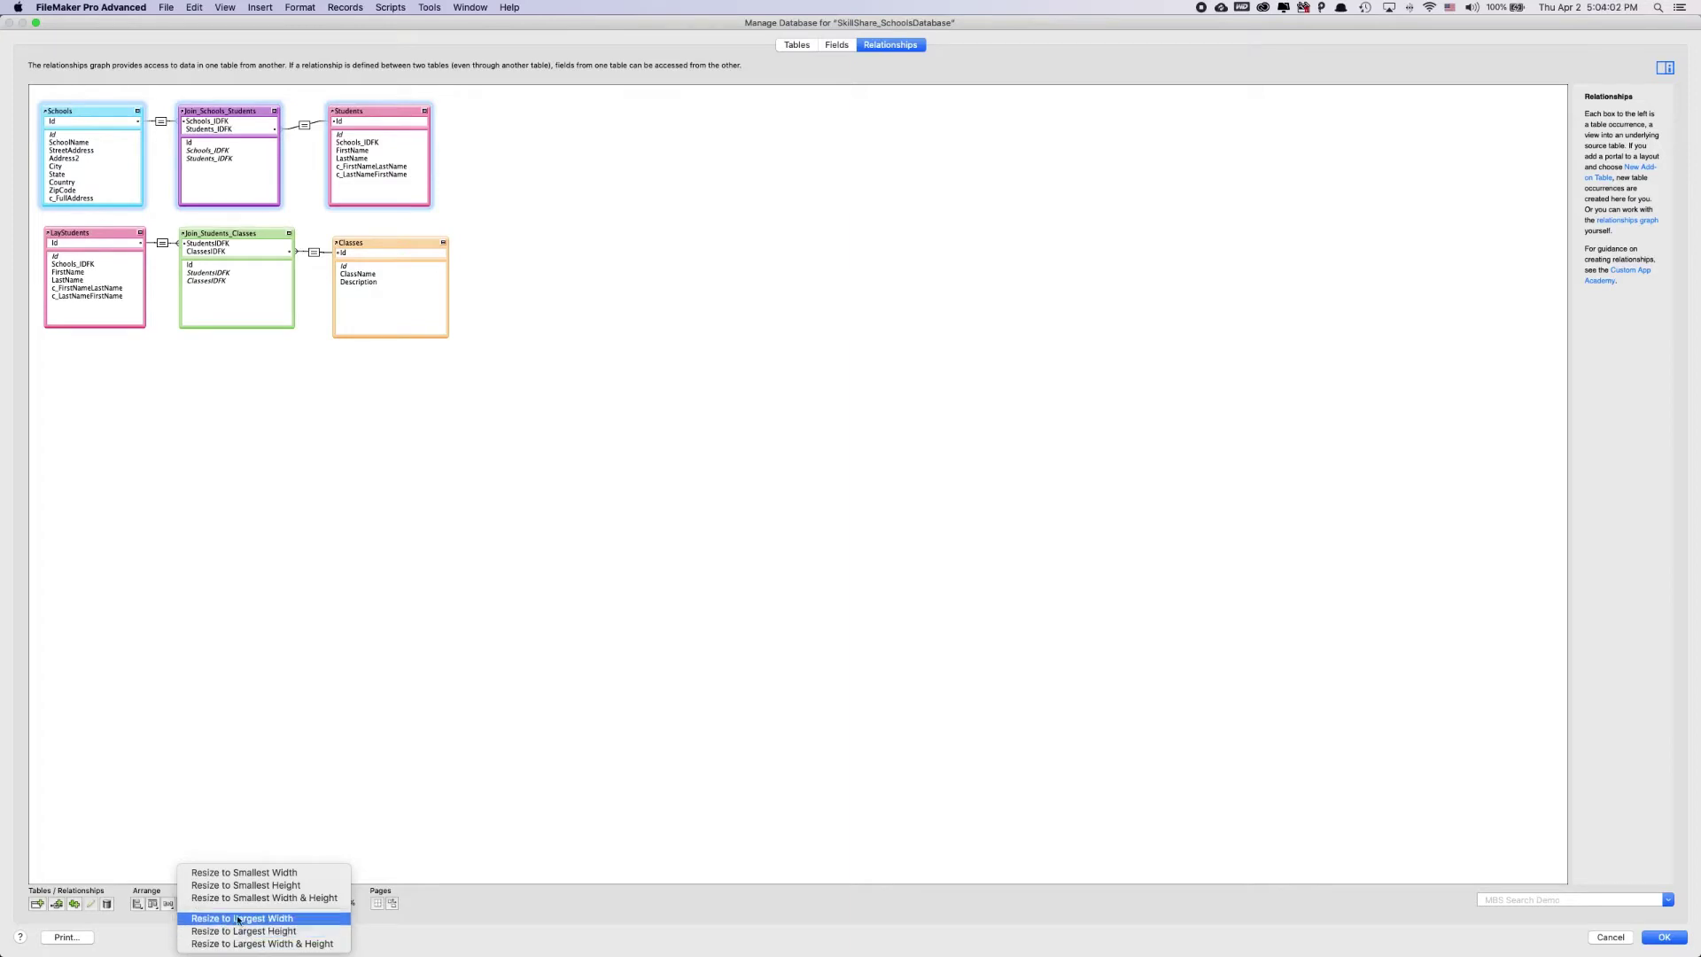
pyautogui.click(247, 889)
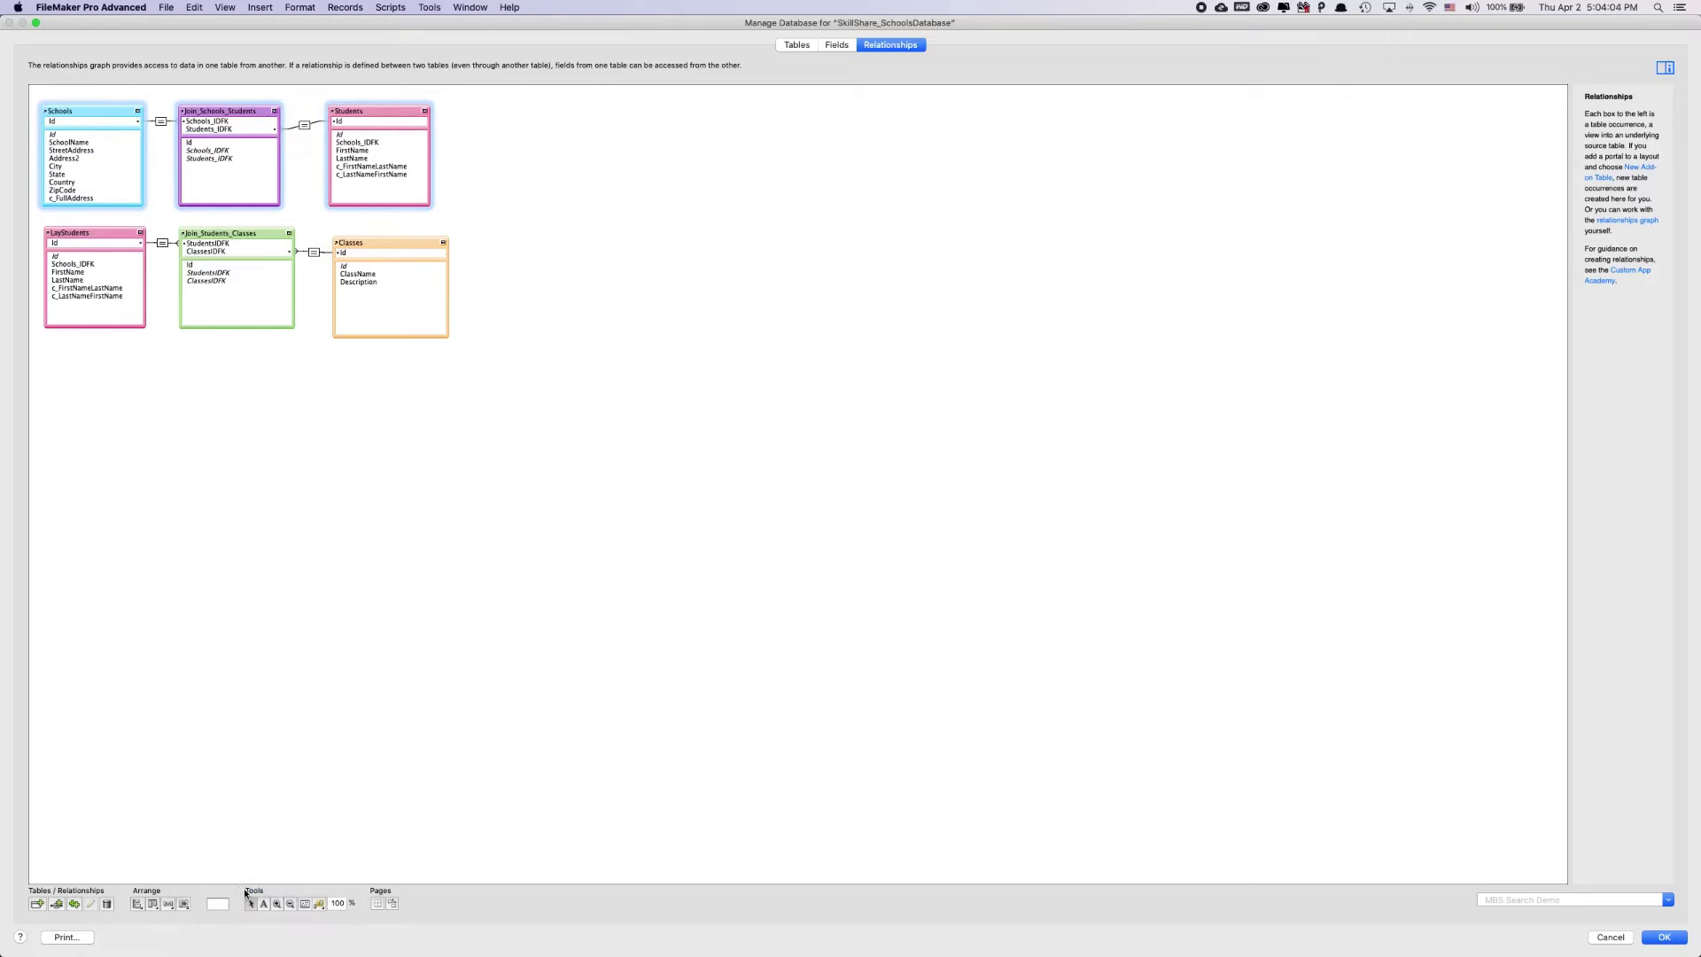
pyautogui.click(188, 905)
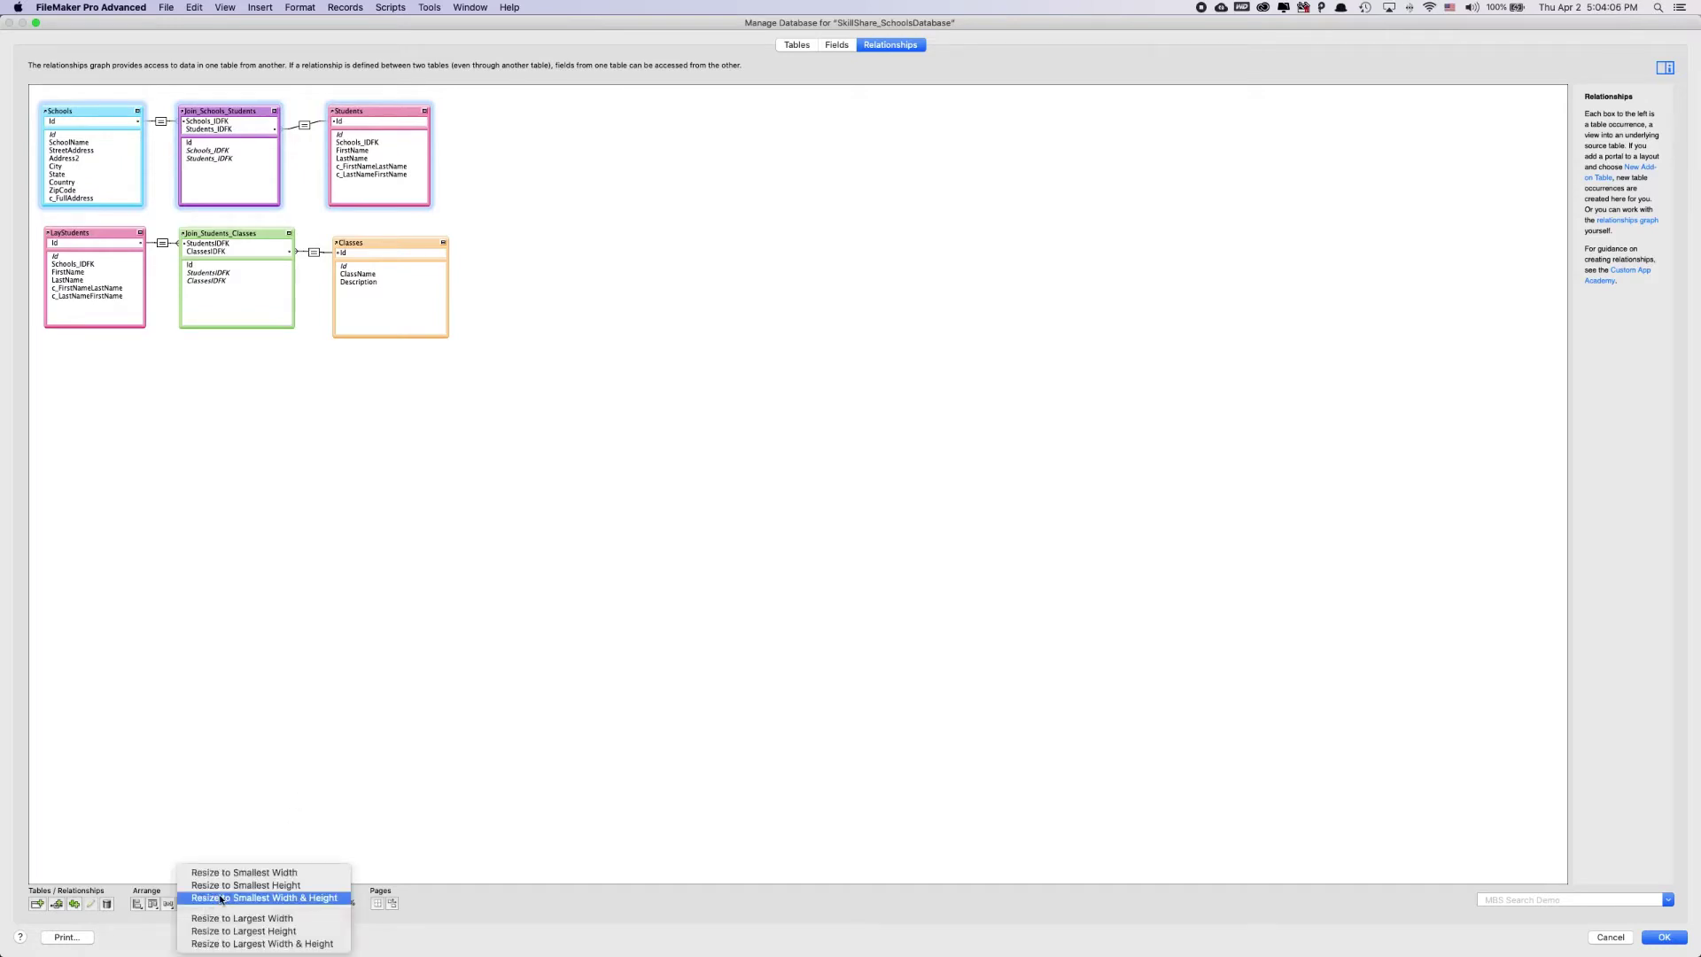
pyautogui.click(228, 932)
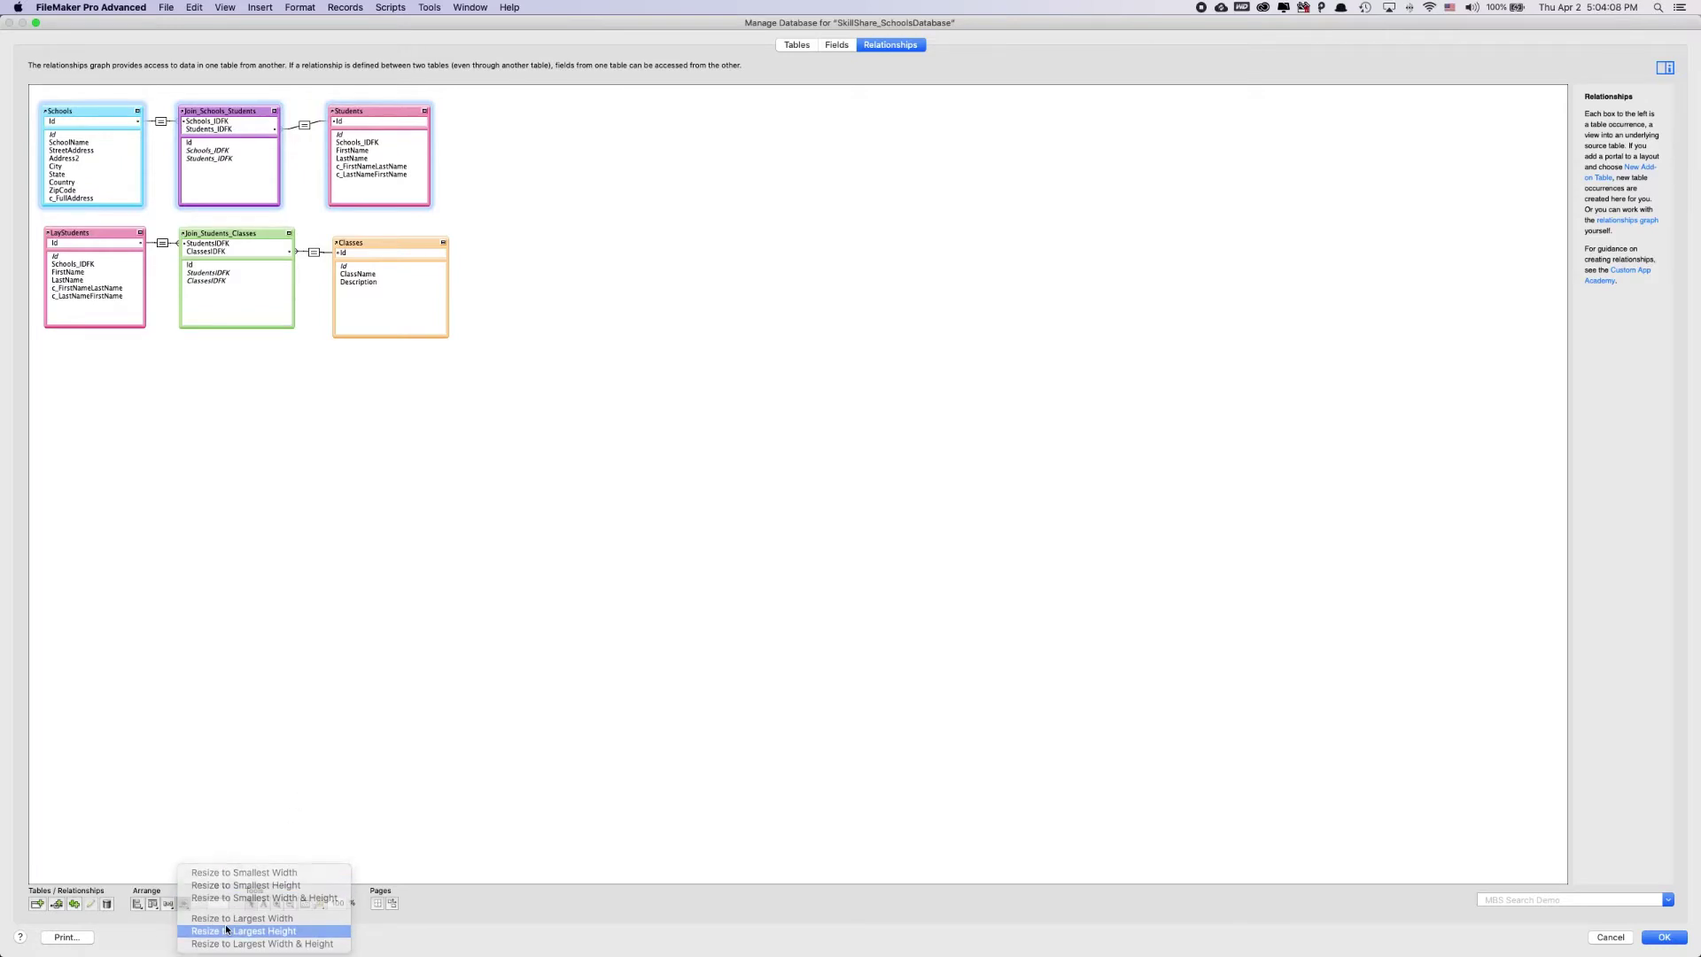
# Shift the three lower boxes slightly left and move Classes up into line.
pyautogui.click(221, 750)
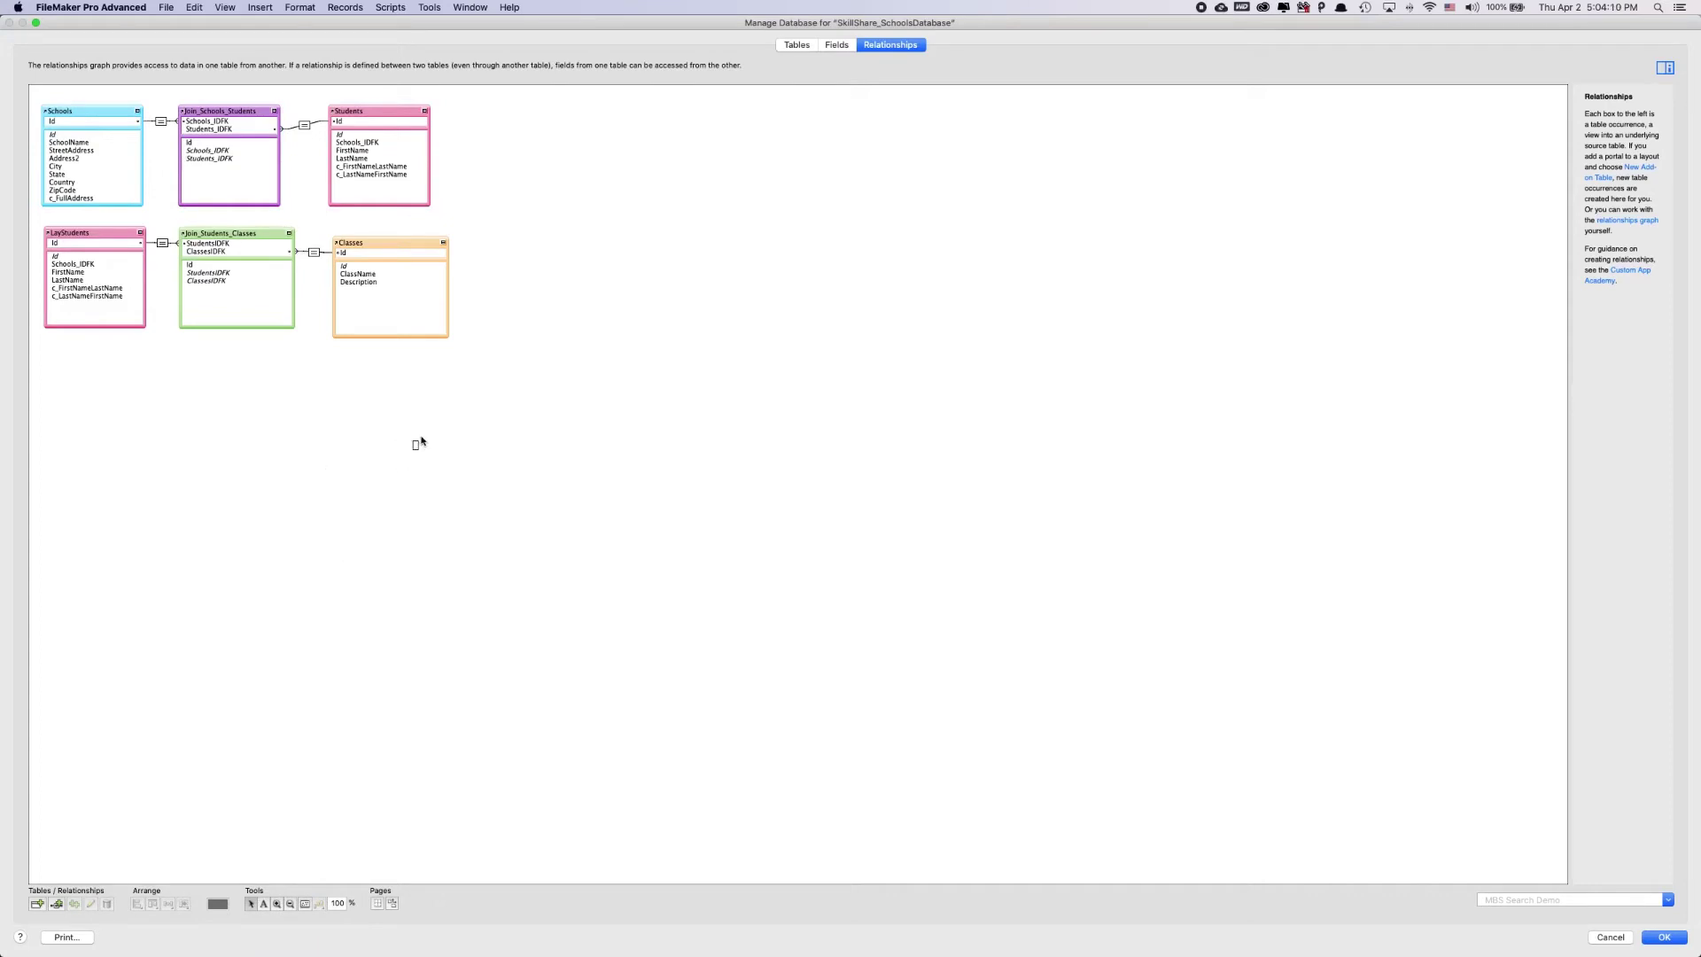
pyautogui.moveTo(448, 384); pyautogui.dragTo(84, 243)
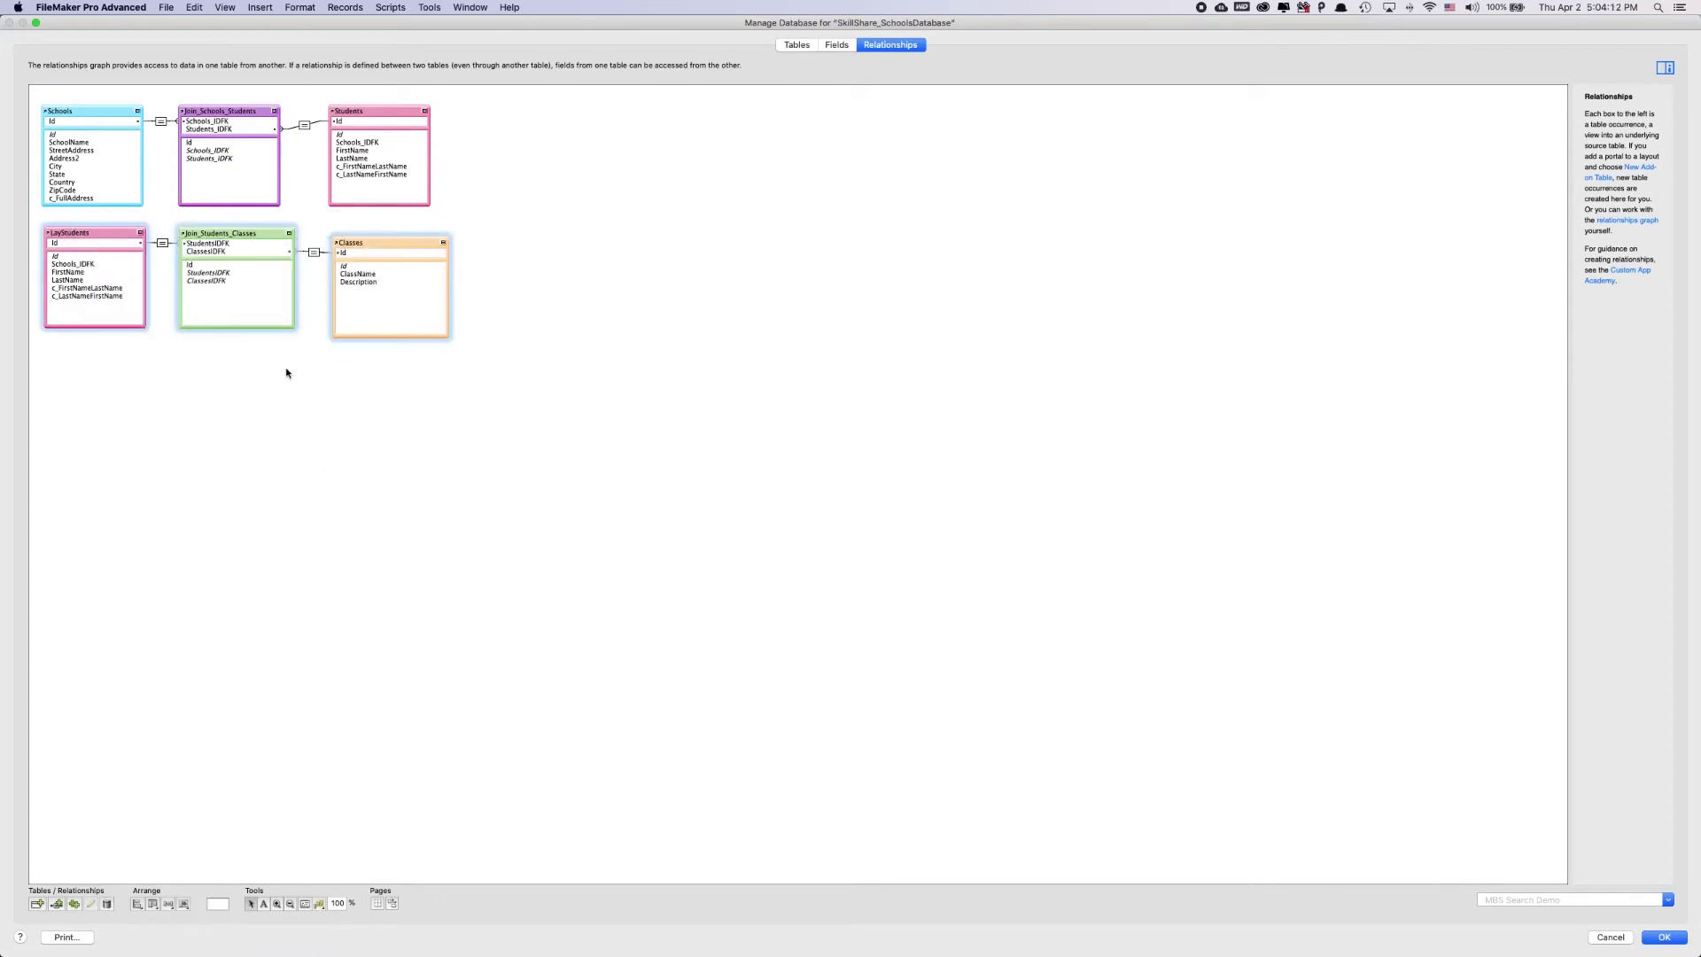
pyautogui.moveTo(245, 237)
pyautogui.mouseDown()
pyautogui.moveTo(285, 241)
pyautogui.moveTo(226, 232)
pyautogui.mouseUp()
pyautogui.click(216, 399)
pyautogui.click(333, 355)
pyautogui.moveTo(346, 243); pyautogui.dragTo(430, 250)
pyautogui.click(172, 452)
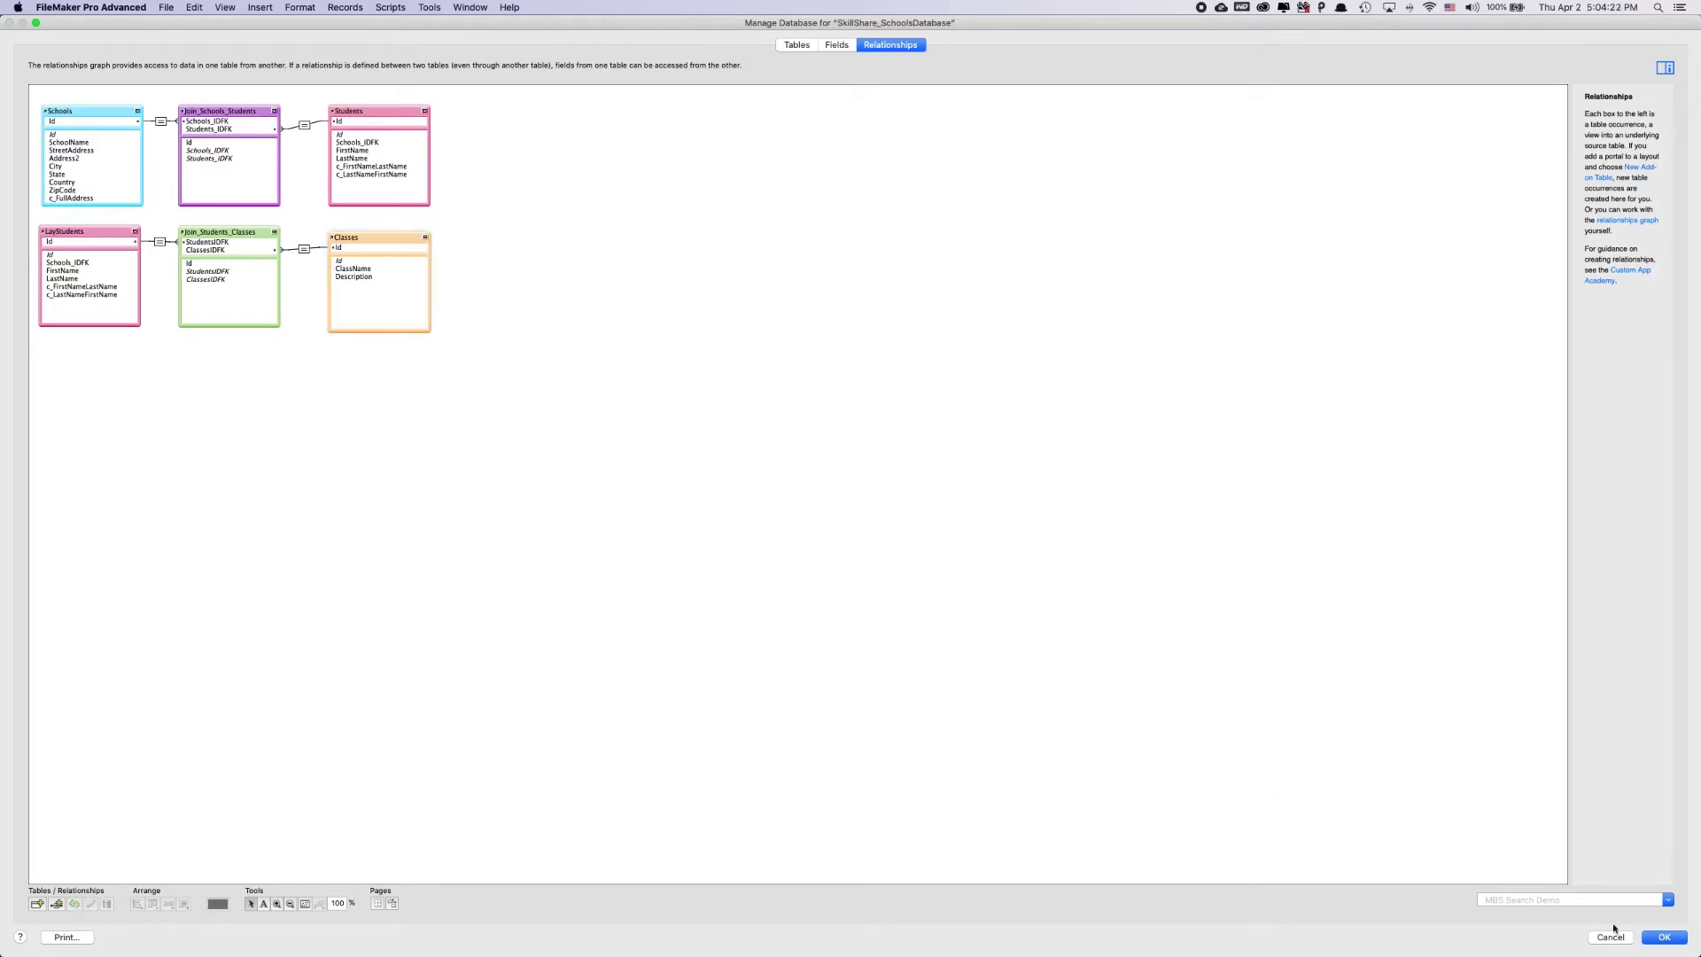
# Check that the LayStudents occurrence is based on the Students table.
pyautogui.moveTo(436, 22); pyautogui.dragTo(460, 317)
pyautogui.click(379, 419)
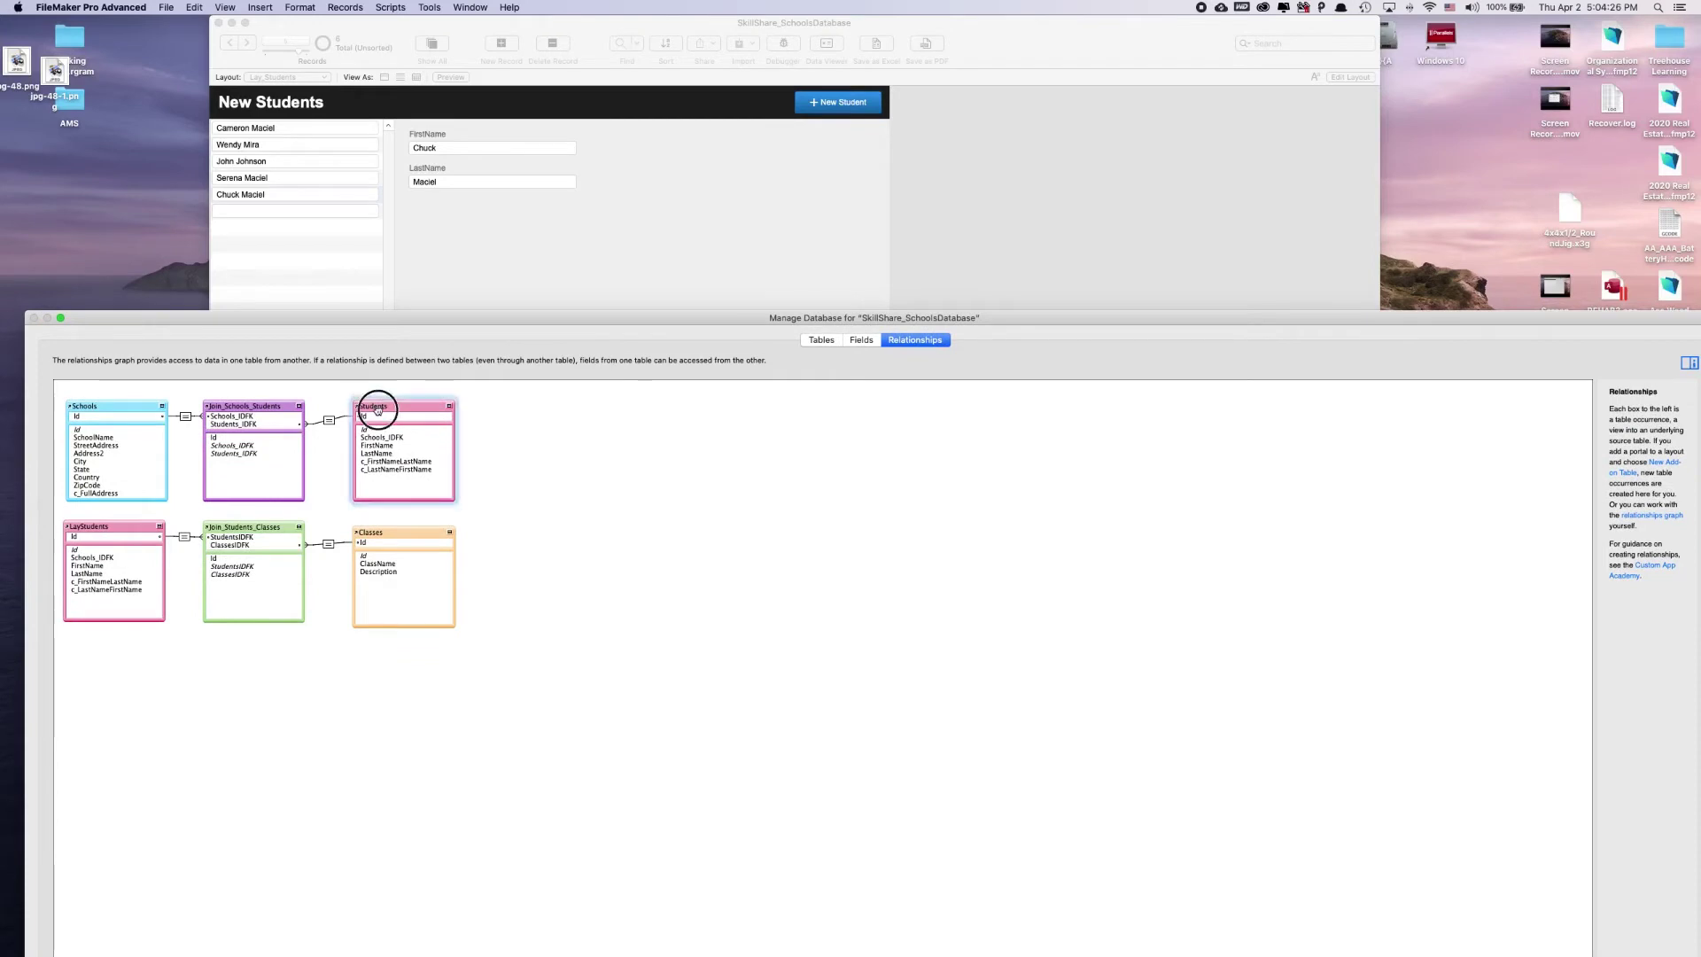
pyautogui.moveTo(379, 319); pyautogui.dragTo(365, 272)
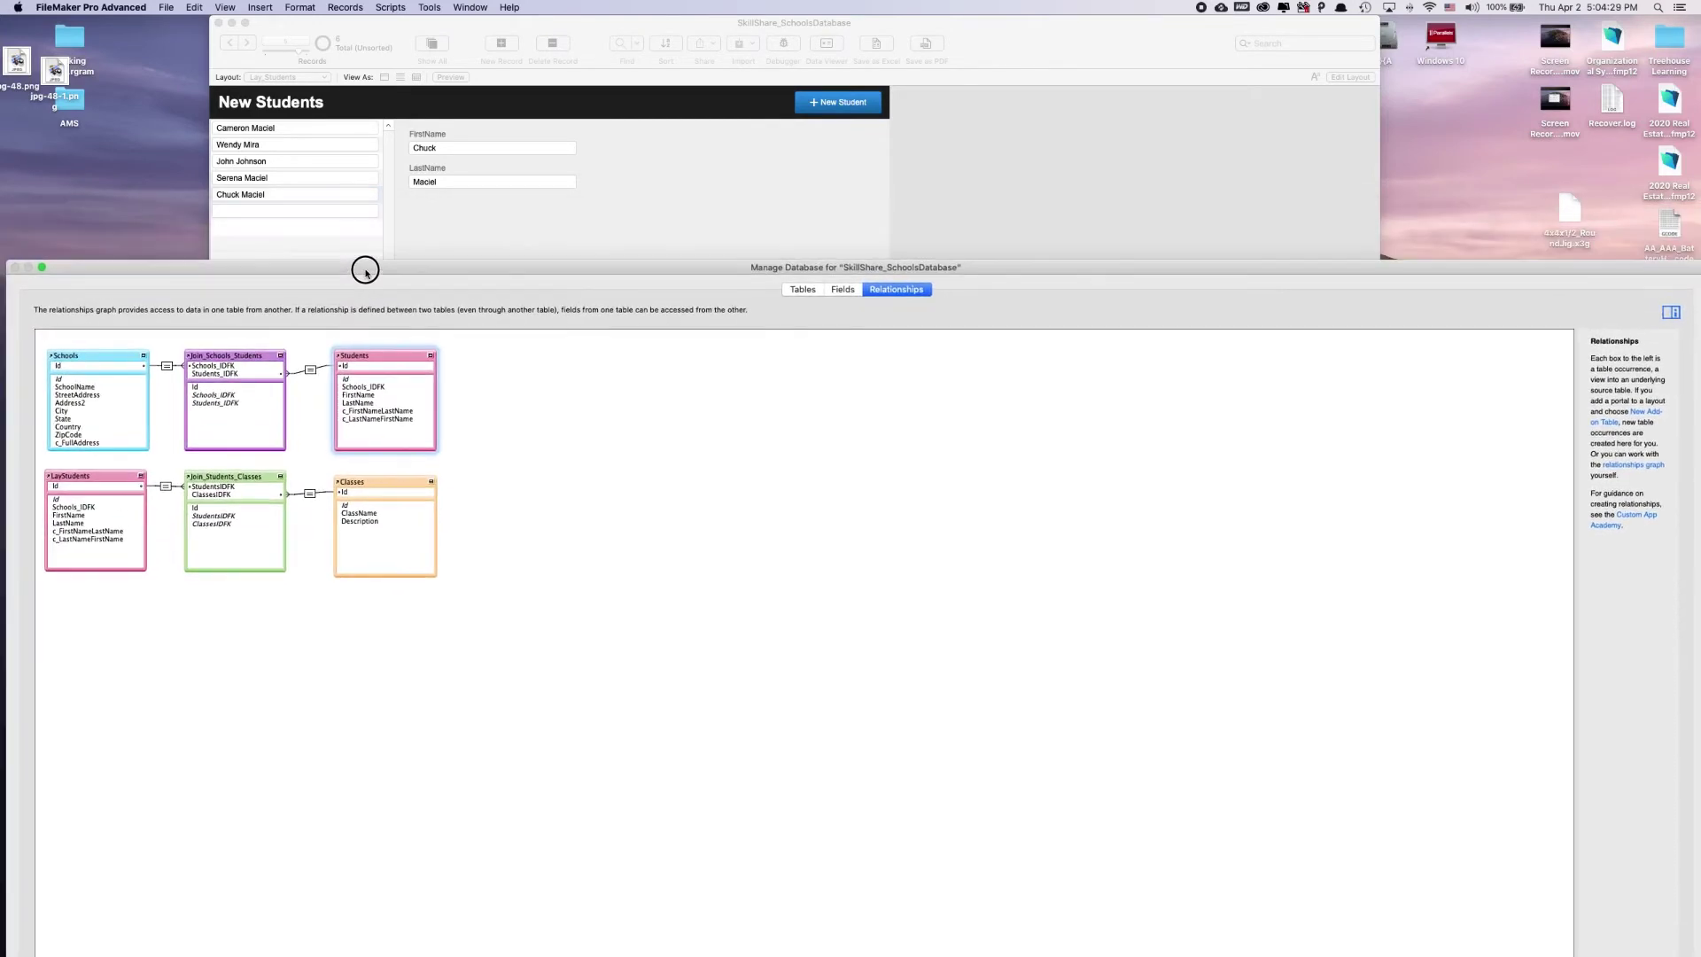
pyautogui.click(523, 627)
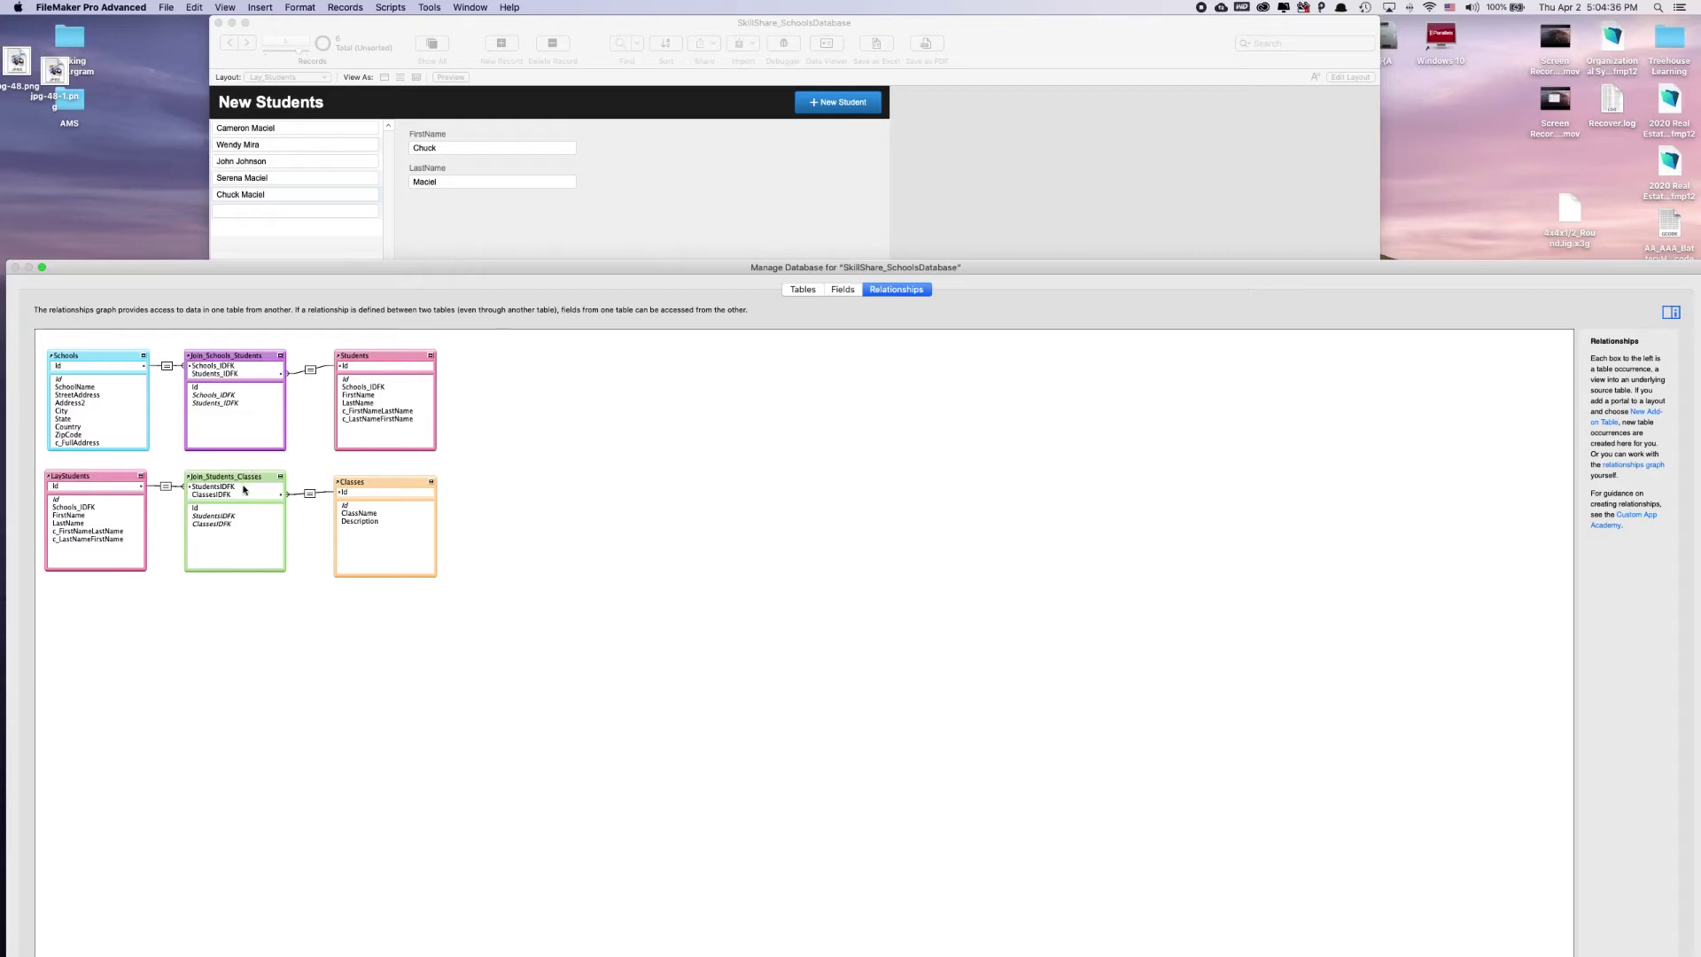
pyautogui.click(65, 479)
pyautogui.moveTo(50, 476)
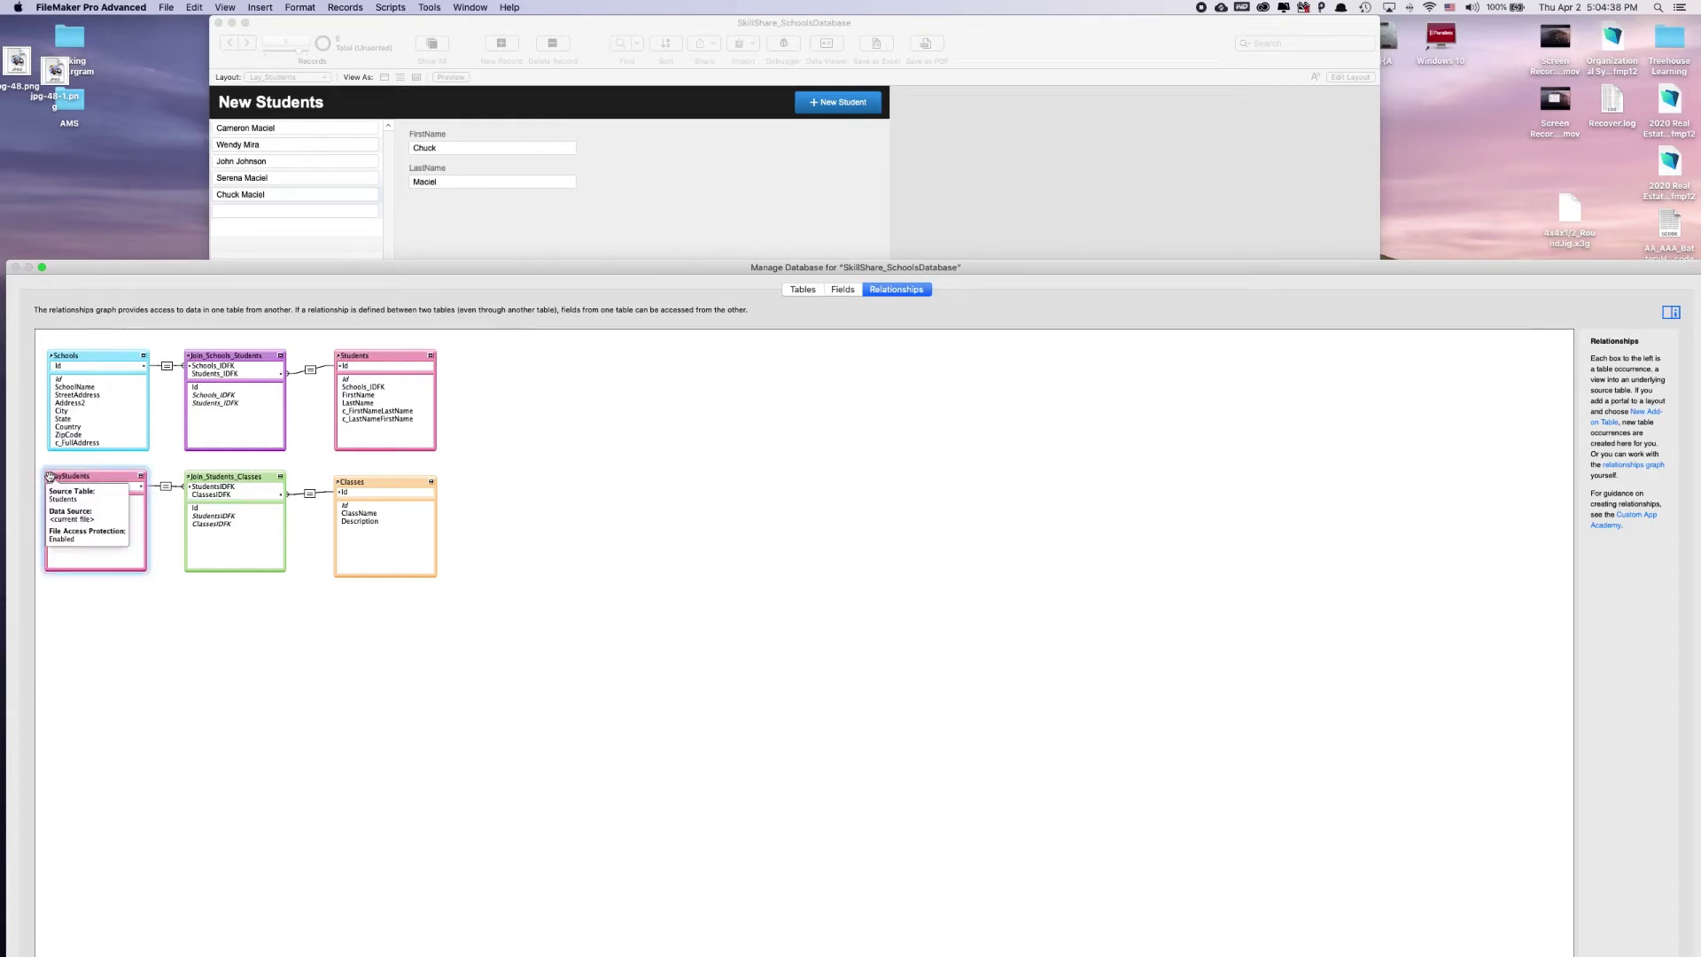
pyautogui.click(216, 643)
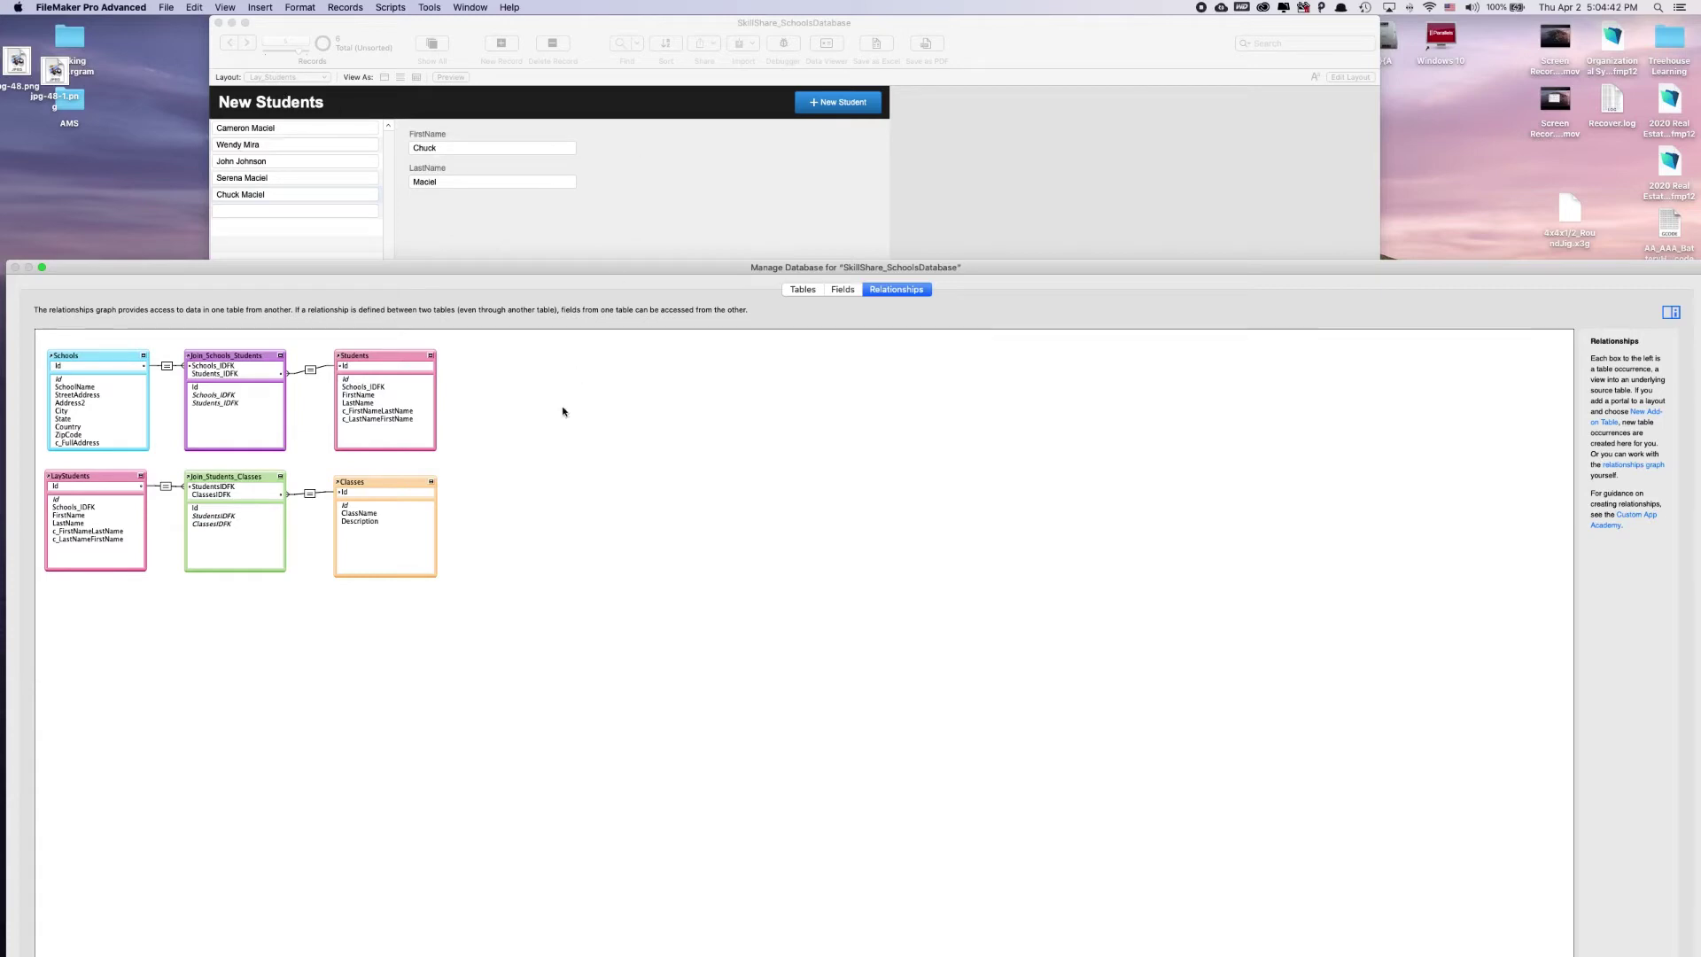
# Maximise the Manage Database window and accept the relationship changes with OK.
pyautogui.moveTo(433, 274); pyautogui.dragTo(432, 254)
pyautogui.doubleClick(433, 255)
pyautogui.click(1645, 937)
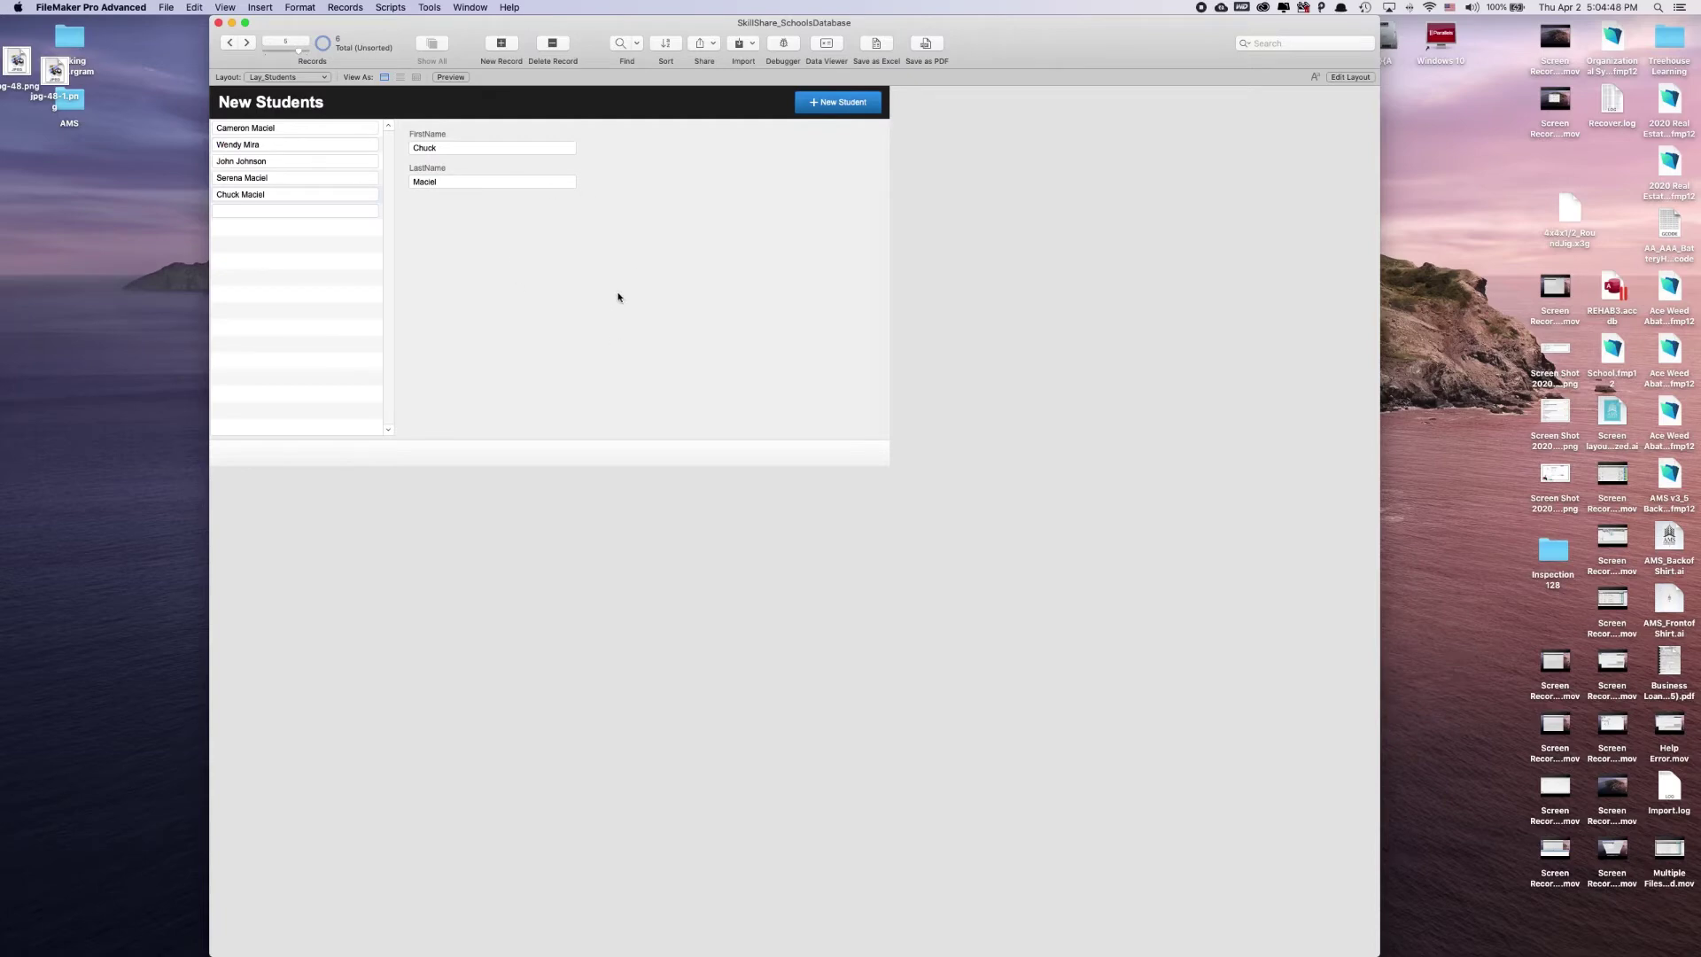
# In Layout mode, draw a rectangle spanning the FirstName and LastName fields and labels.
pyautogui.click(1347, 79)
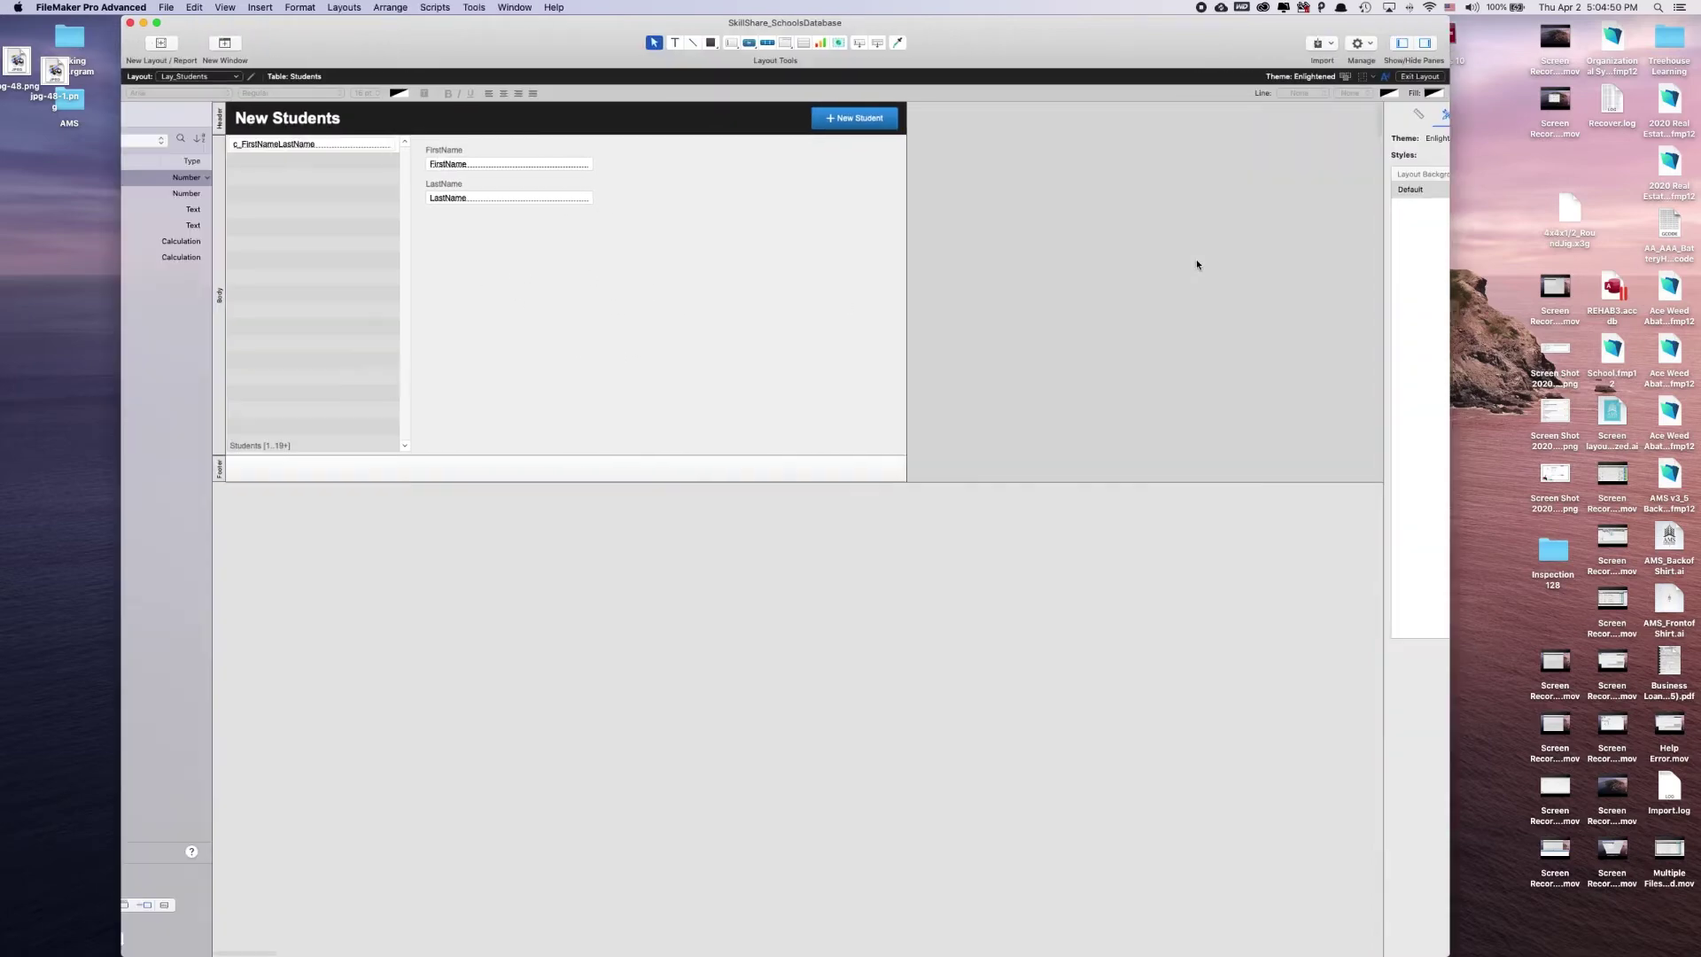
pyautogui.moveTo(618, 245); pyautogui.dragTo(625, 147)
pyautogui.click(647, 219)
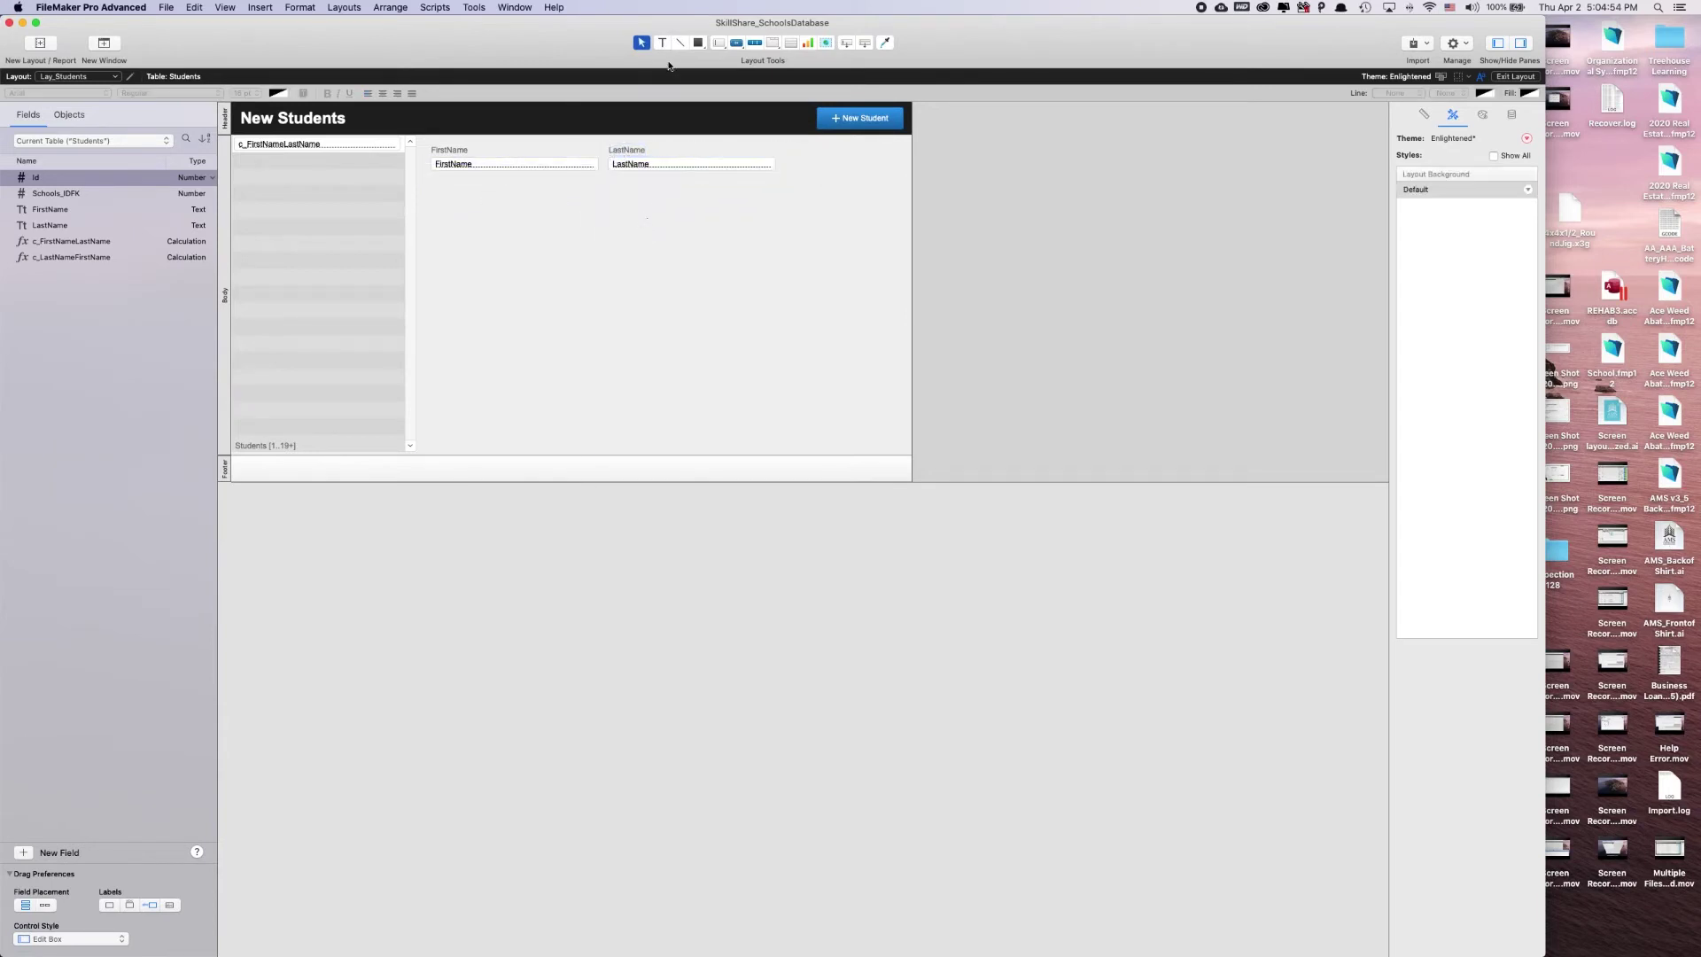
pyautogui.click(718, 44)
pyautogui.click(698, 45)
pyautogui.moveTo(421, 137); pyautogui.dragTo(904, 178)
pyautogui.click(851, 247)
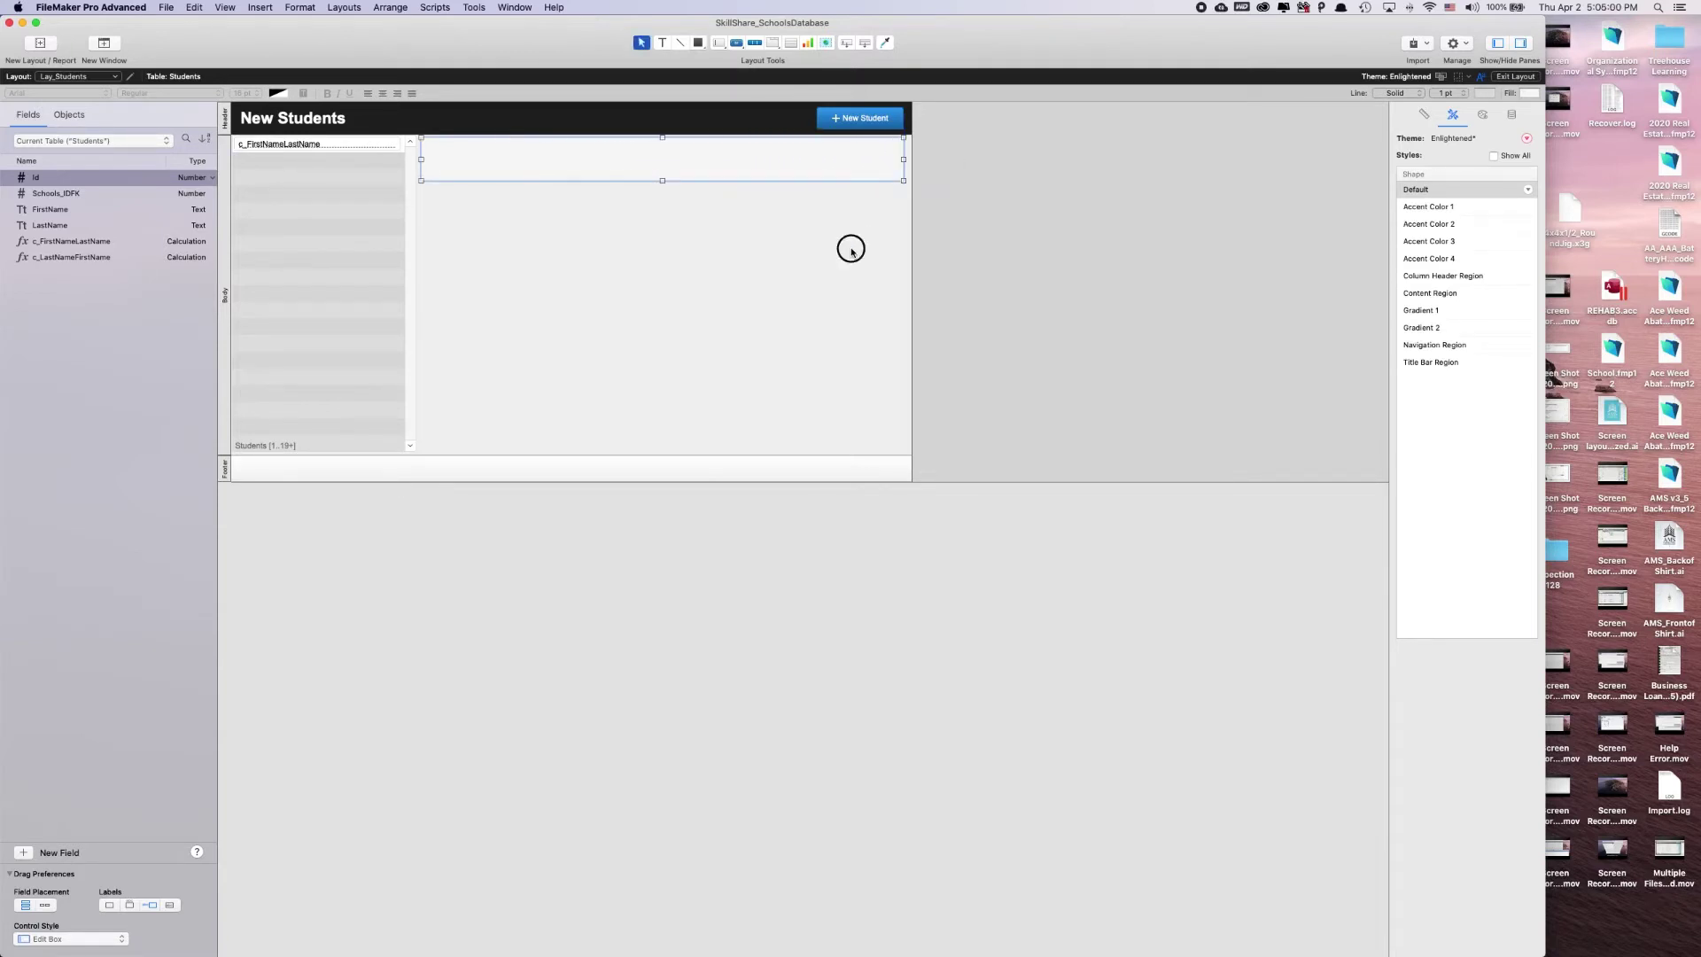
# Send the rectangle to the back so it sits behind the name fields and labels.
pyautogui.rightClick(729, 175)
pyautogui.moveTo(771, 312)
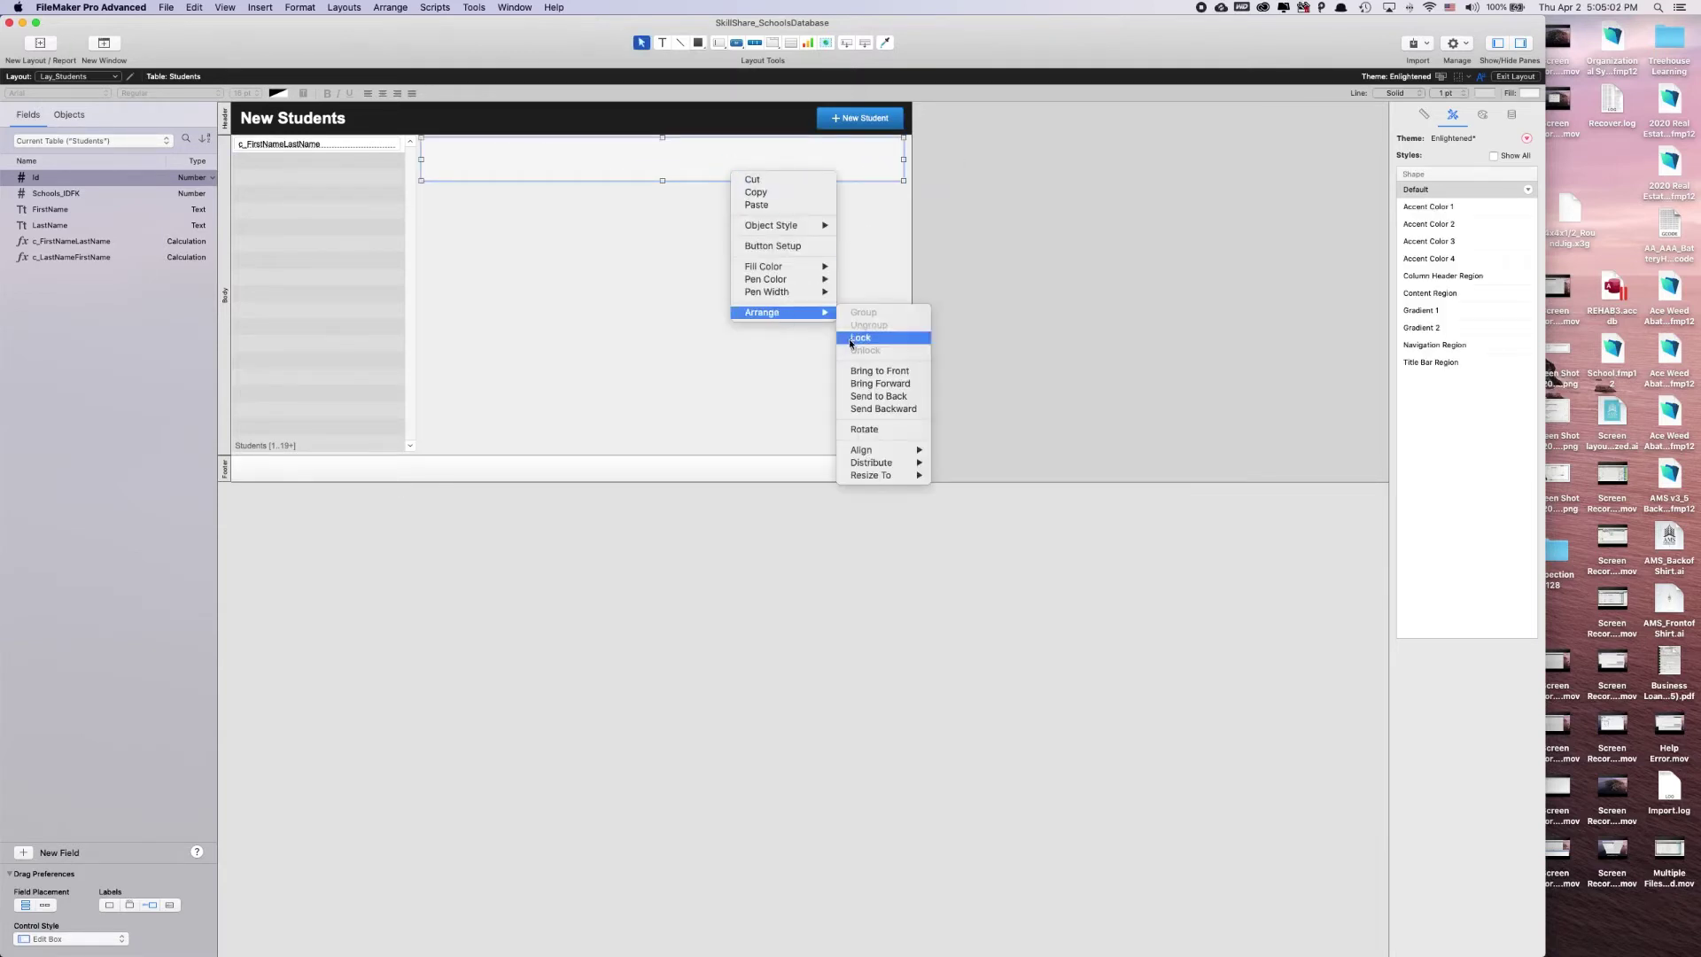
pyautogui.click(864, 409)
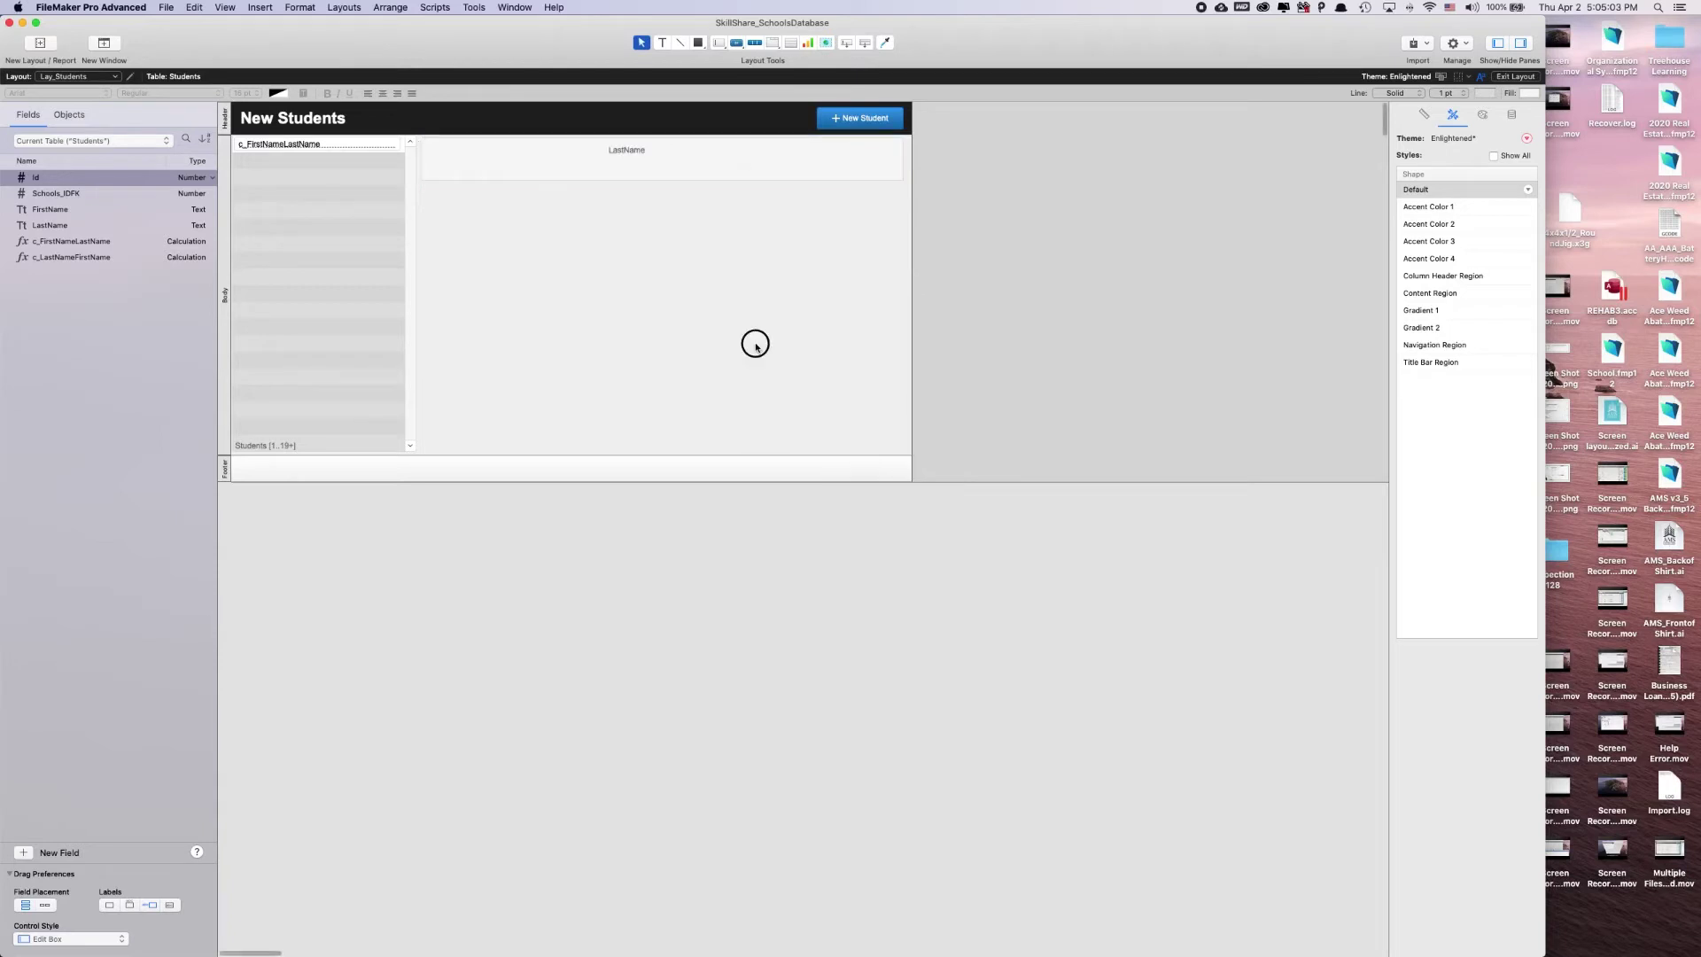
pyautogui.rightClick(687, 155)
pyautogui.moveTo(736, 291)
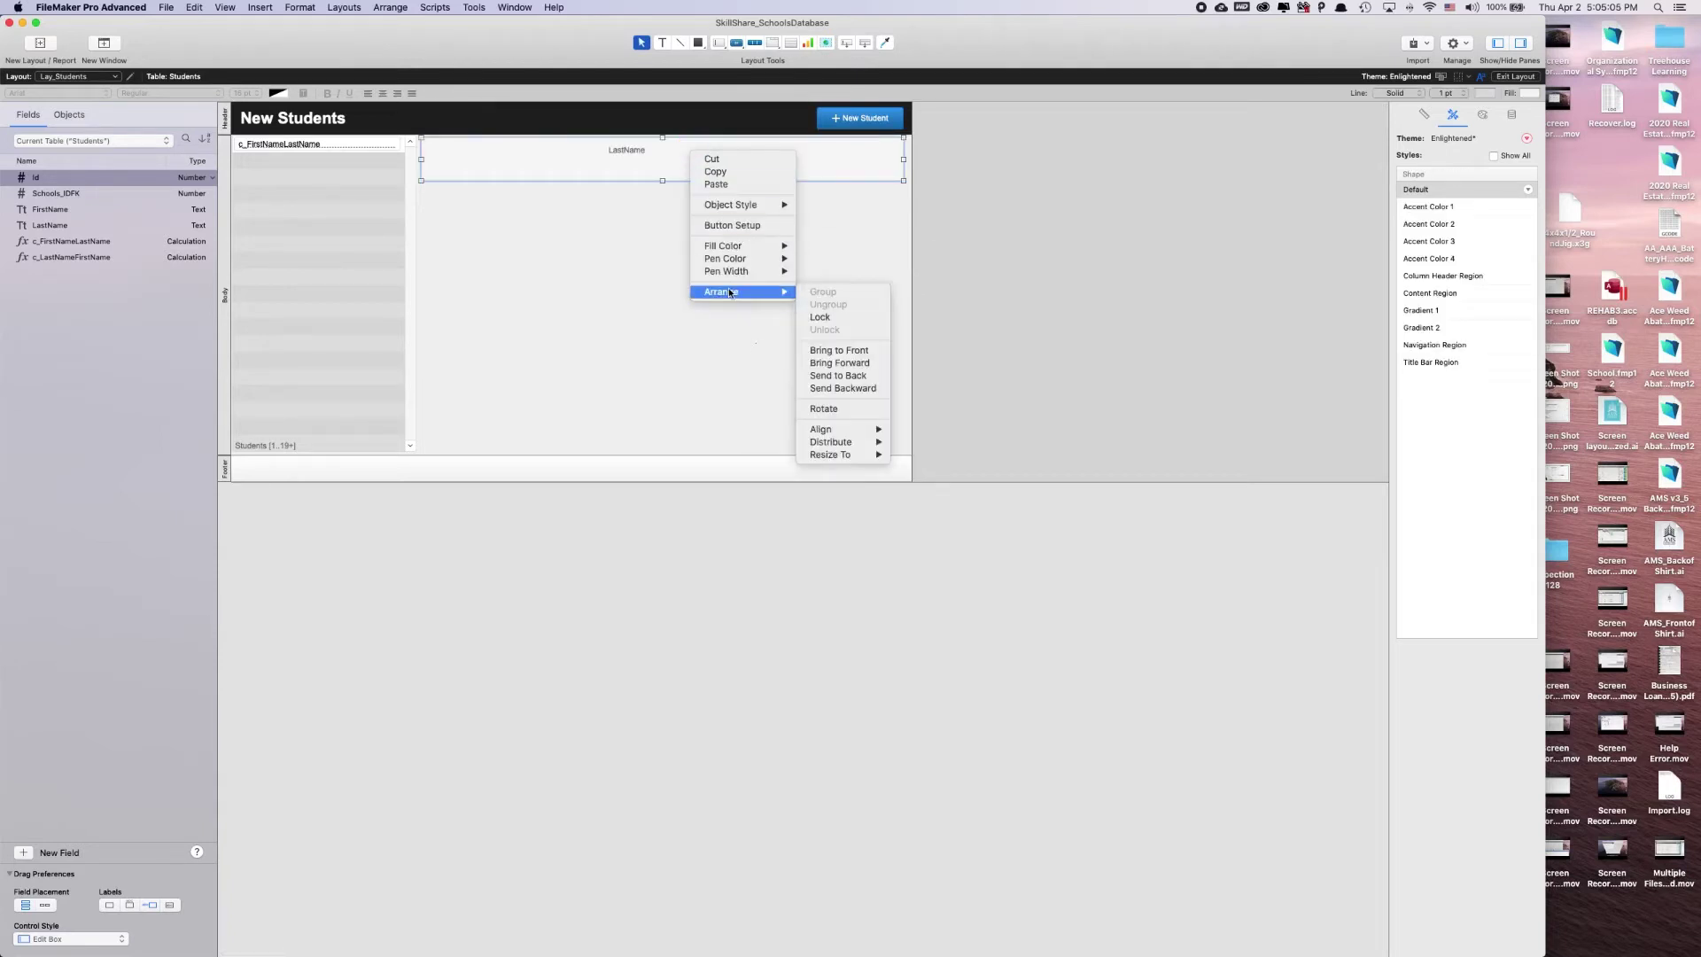
pyautogui.click(842, 380)
pyautogui.click(756, 343)
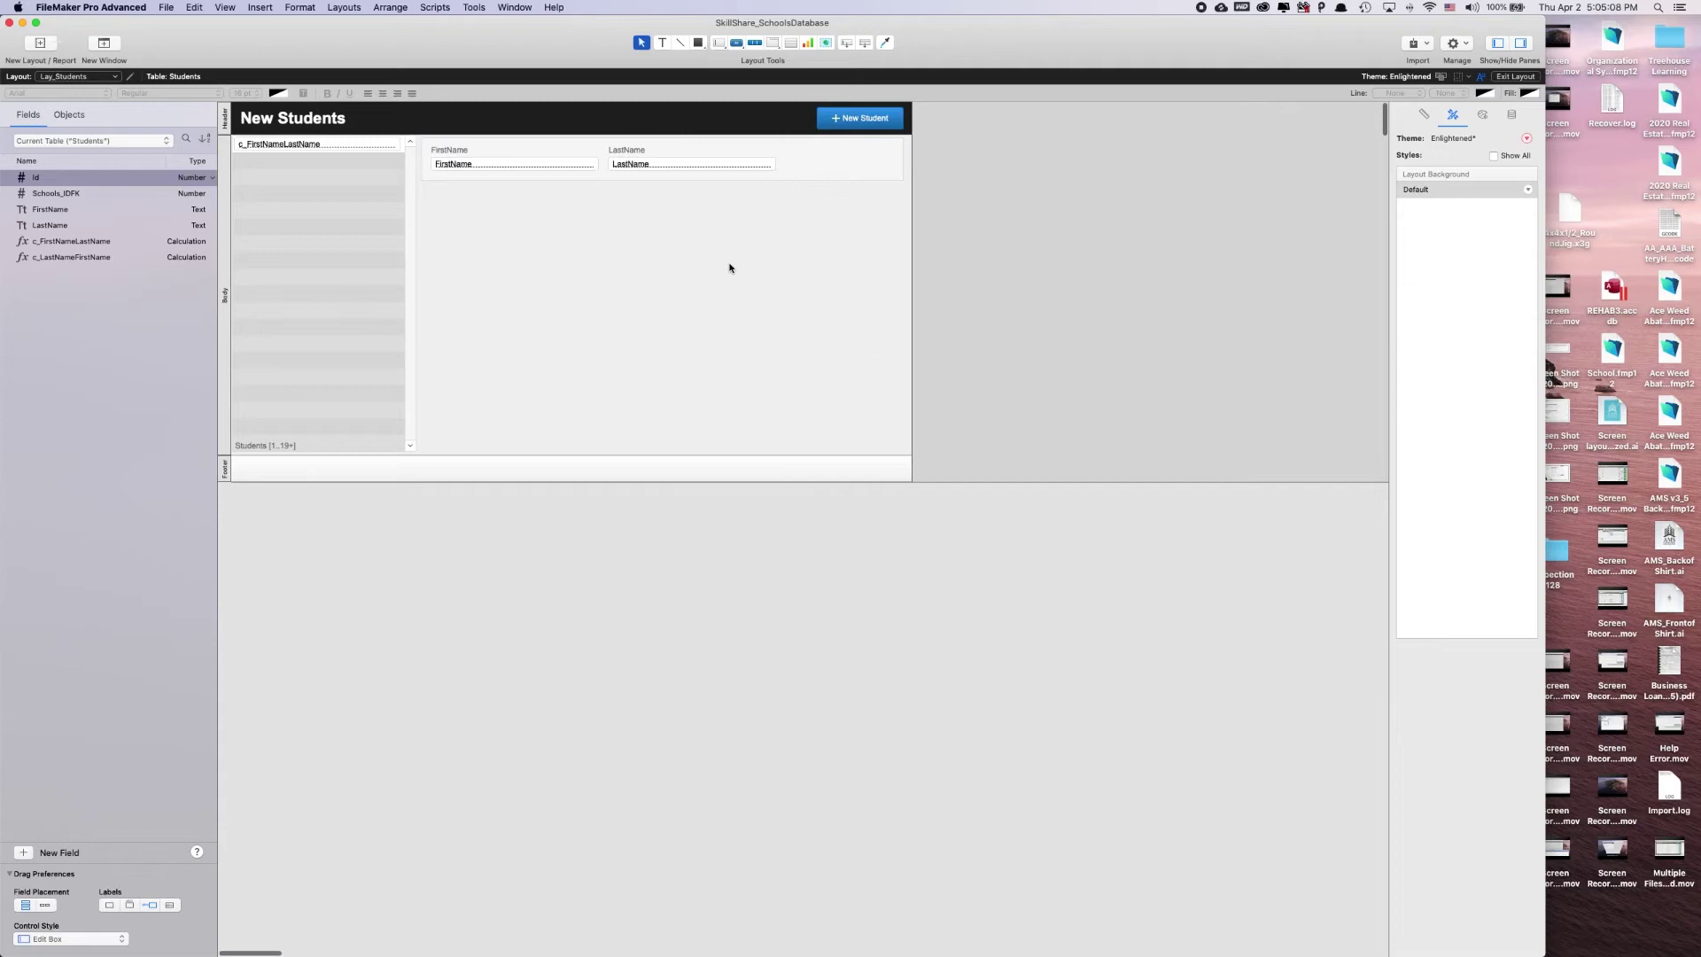
pyautogui.moveTo(830, 232); pyautogui.dragTo(468, 147)
# Relabel the name fields 'First Name' and 'Last Name' and recolour both labels' text.
pyautogui.click(493, 227)
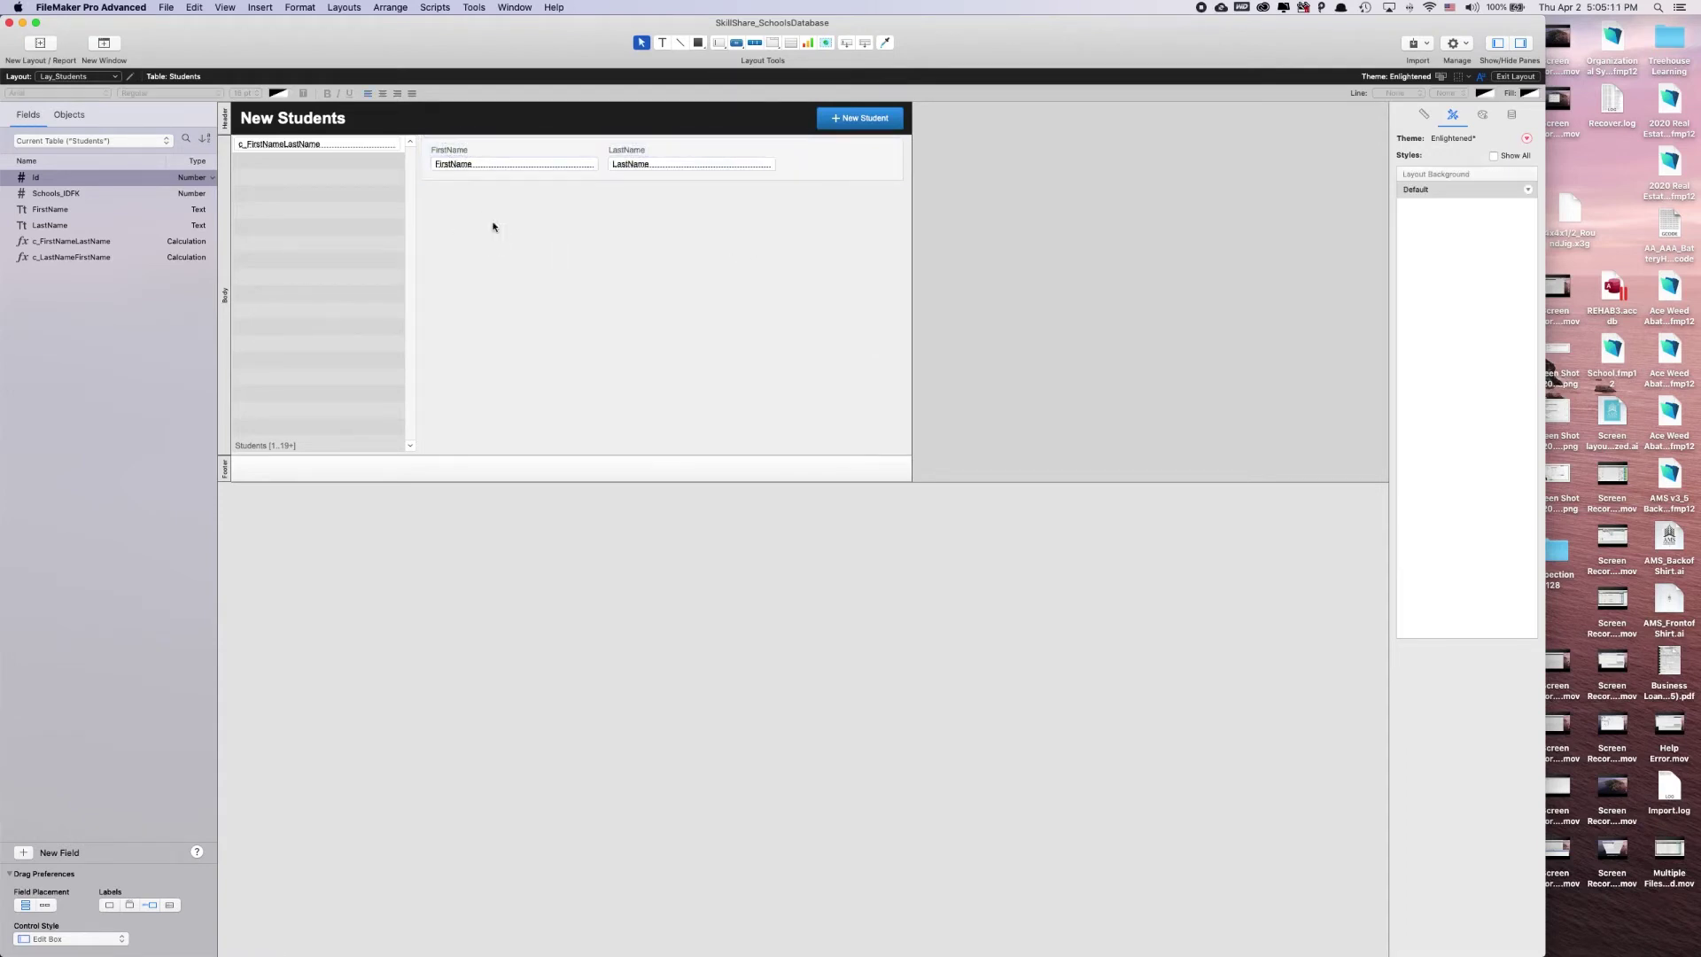
pyautogui.doubleClick(447, 153)
pyautogui.click(626, 151)
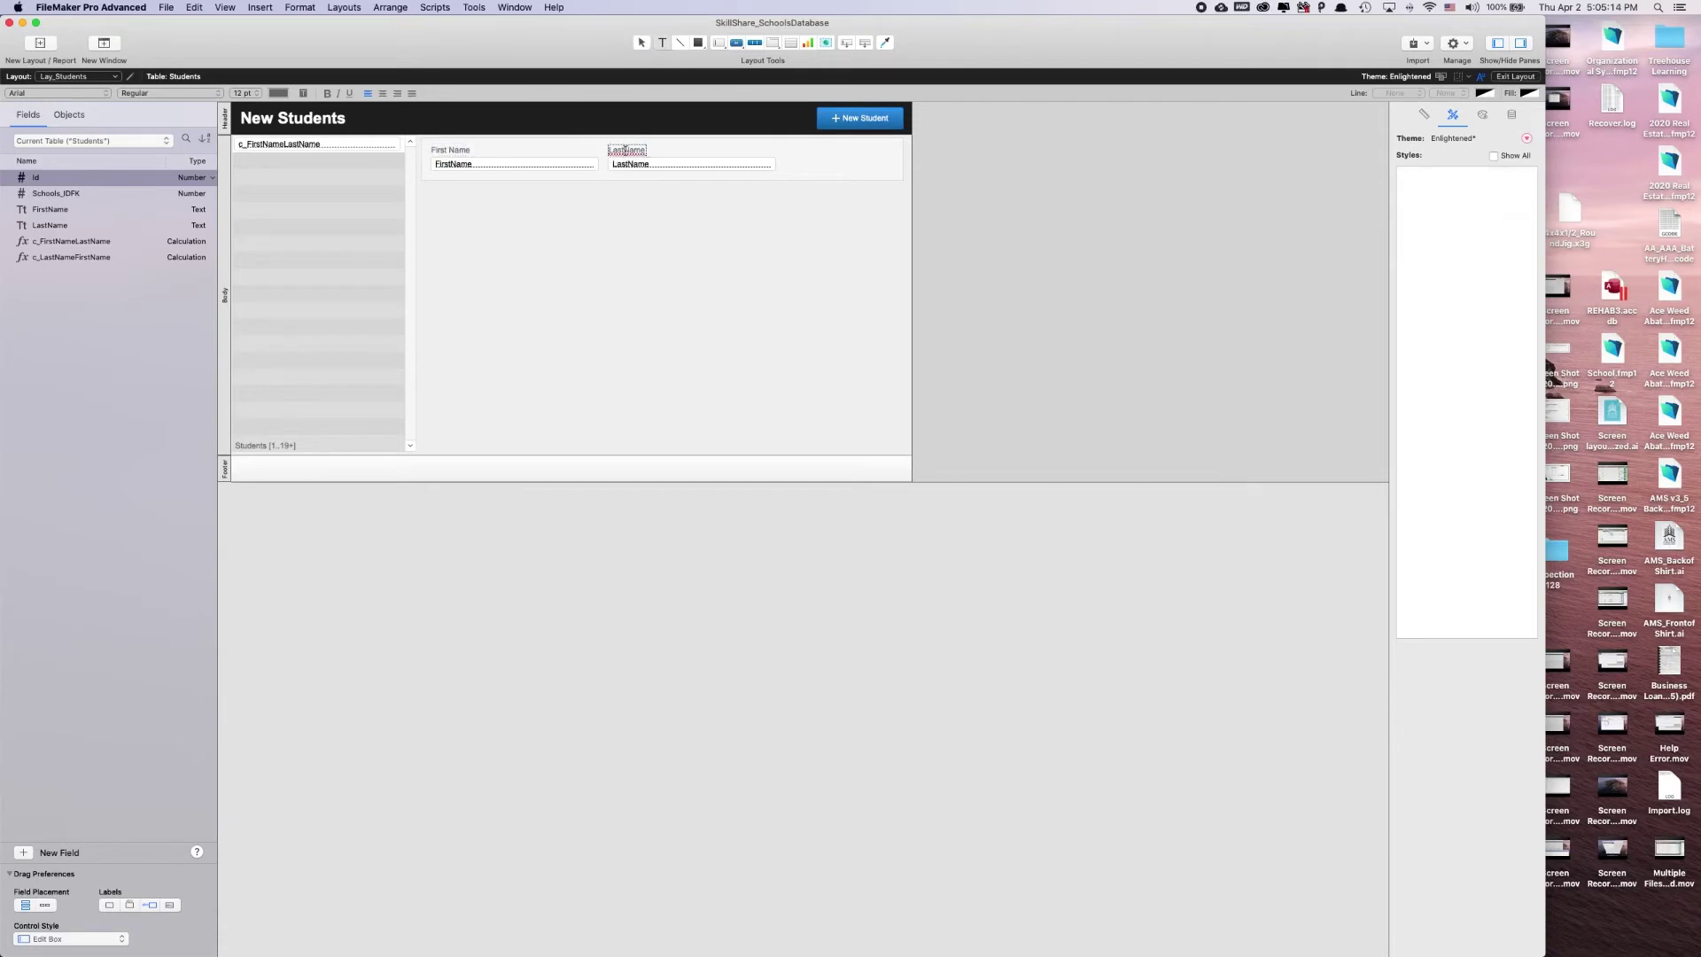
pyautogui.click(623, 158)
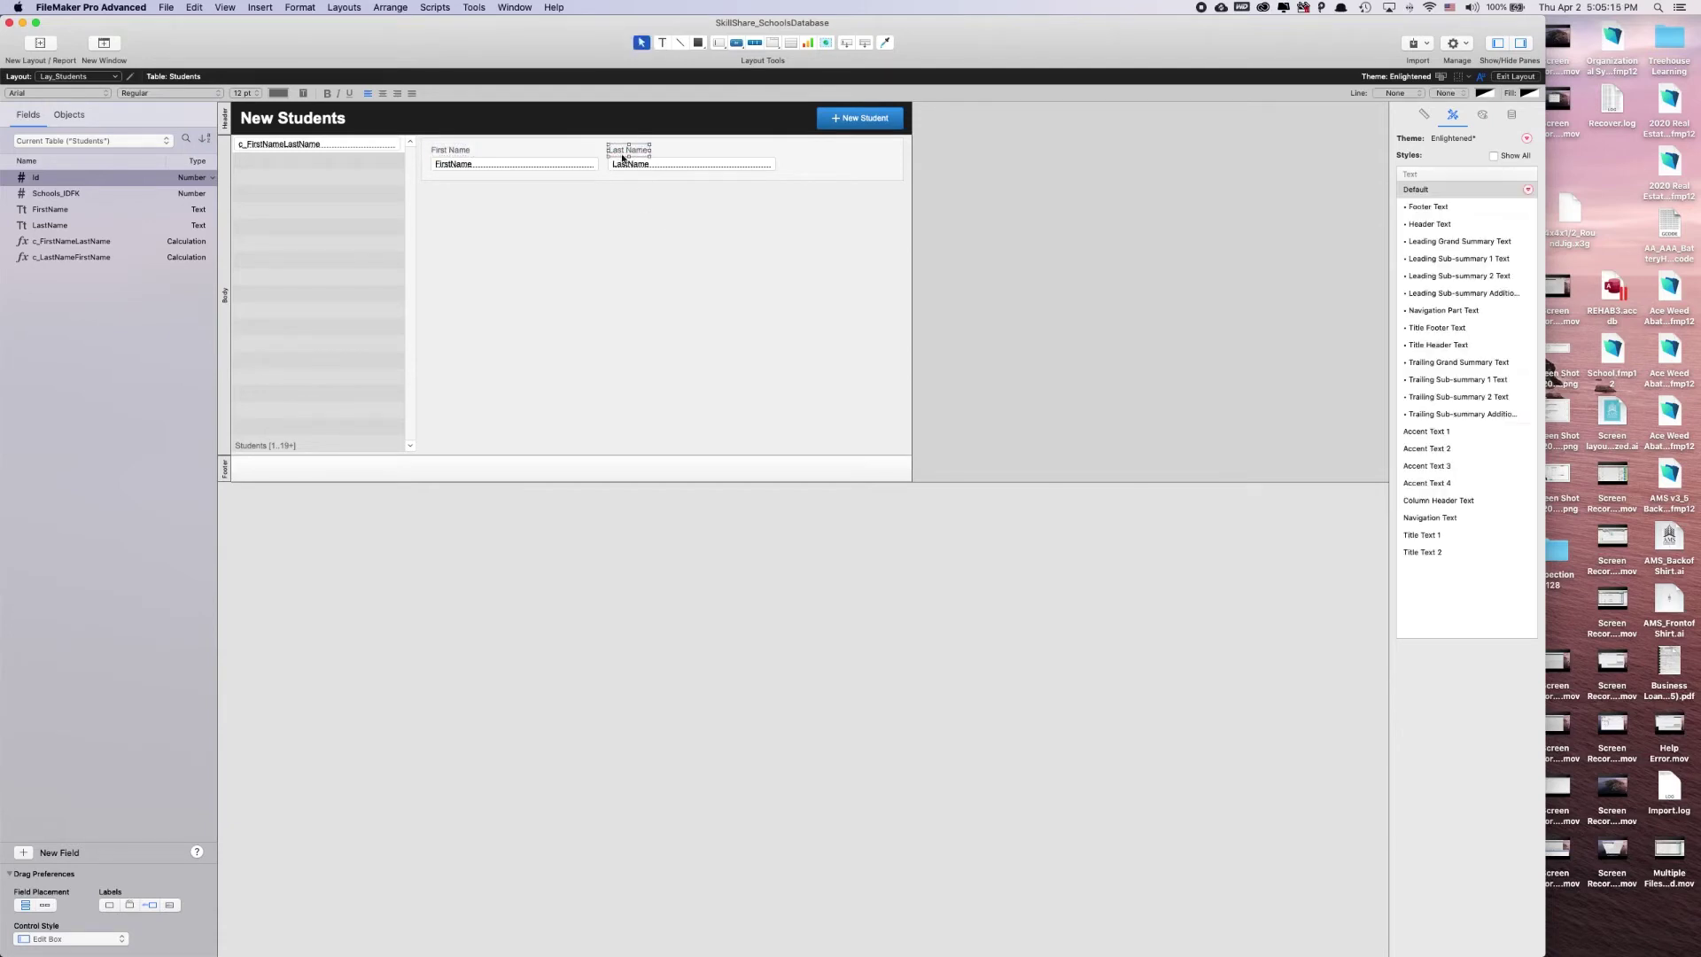
pyautogui.keyDown('shift'); pyautogui.click(459, 156); pyautogui.keyUp('shift')
pyautogui.click(278, 92)
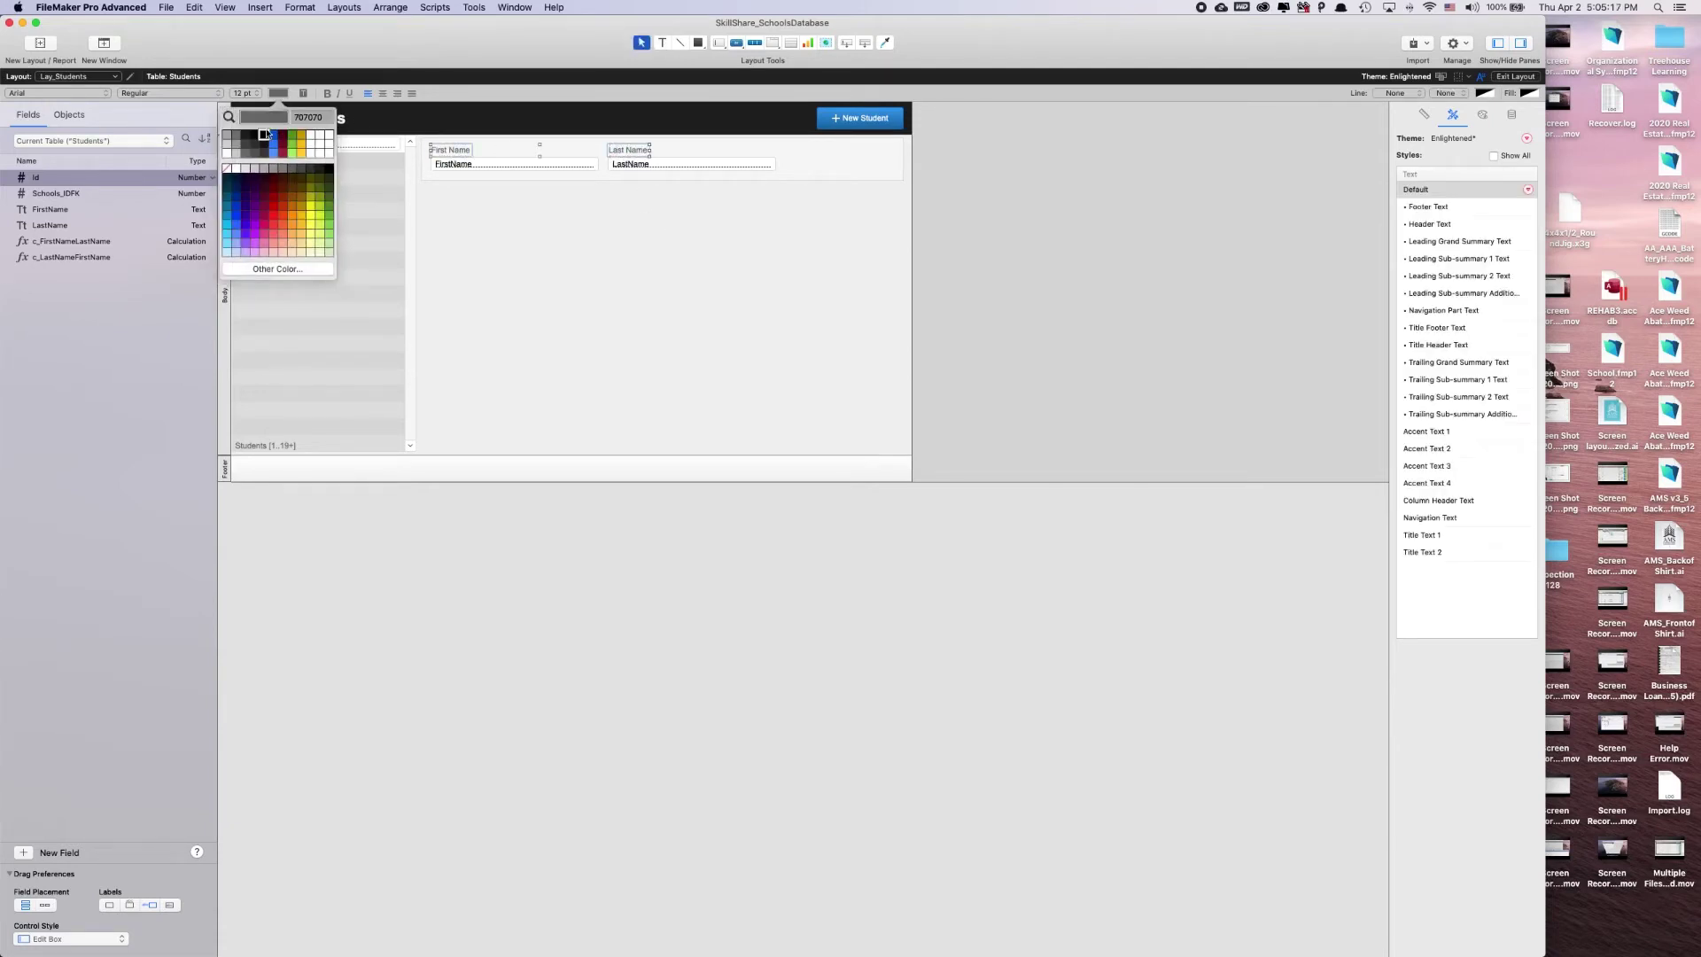
pyautogui.click(629, 248)
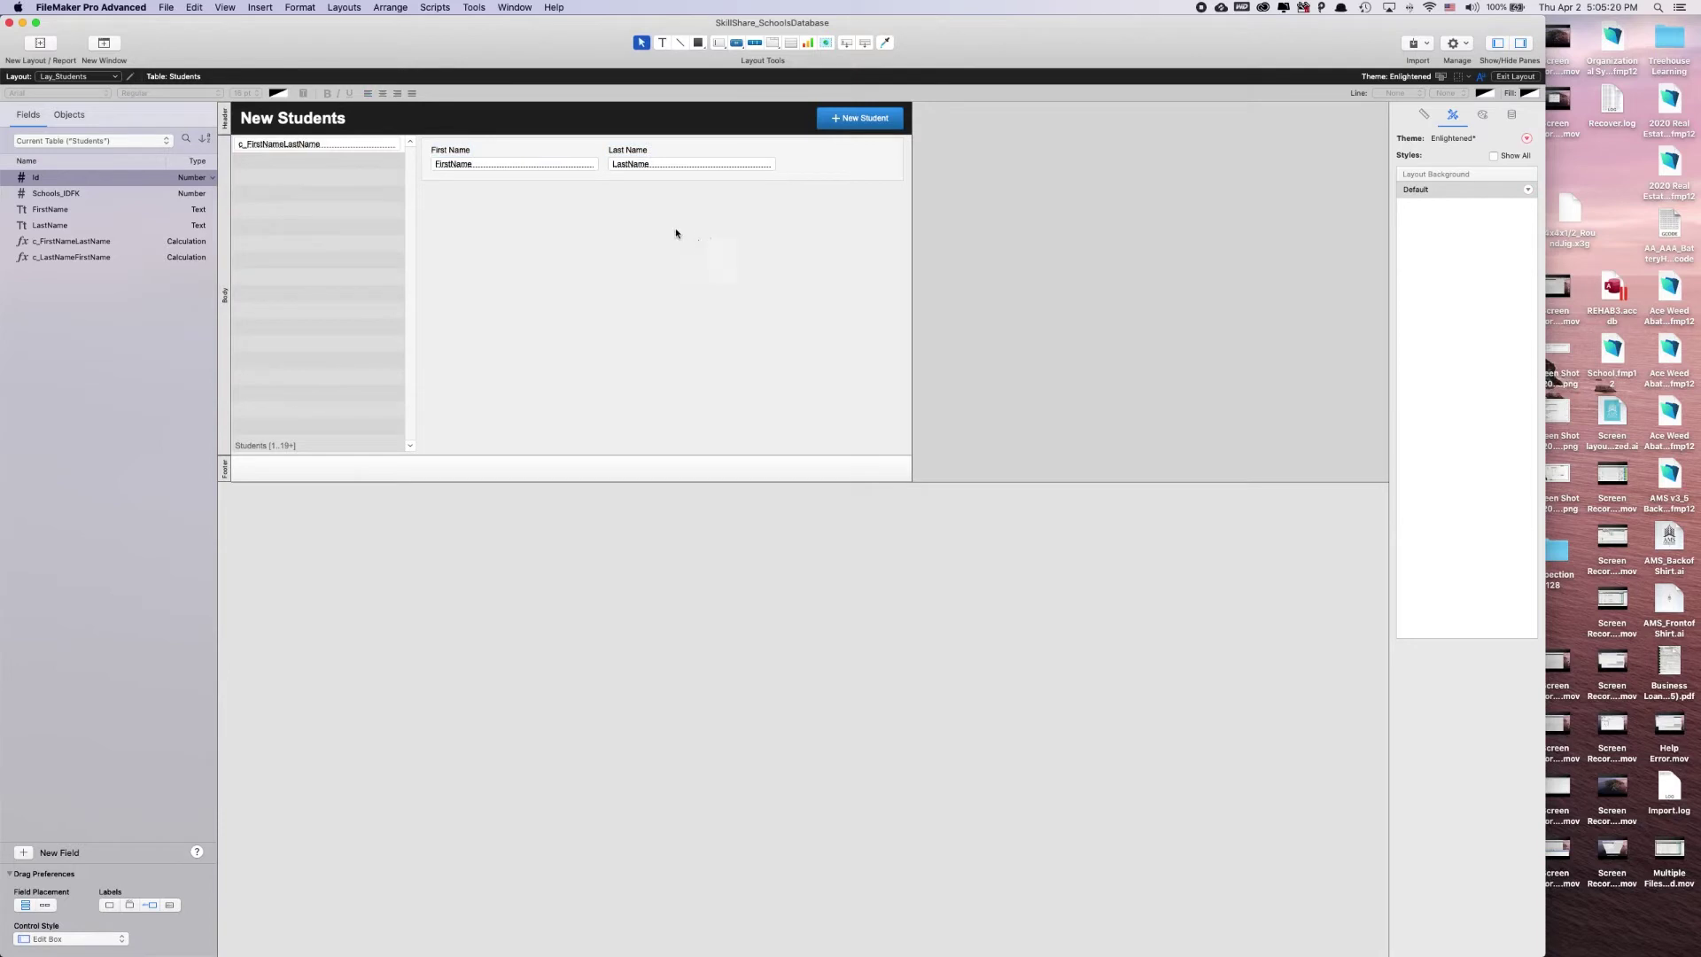
# Copy the background rectangle below the name fields and stretch it to about 110 pt tall.
pyautogui.click(845, 174)
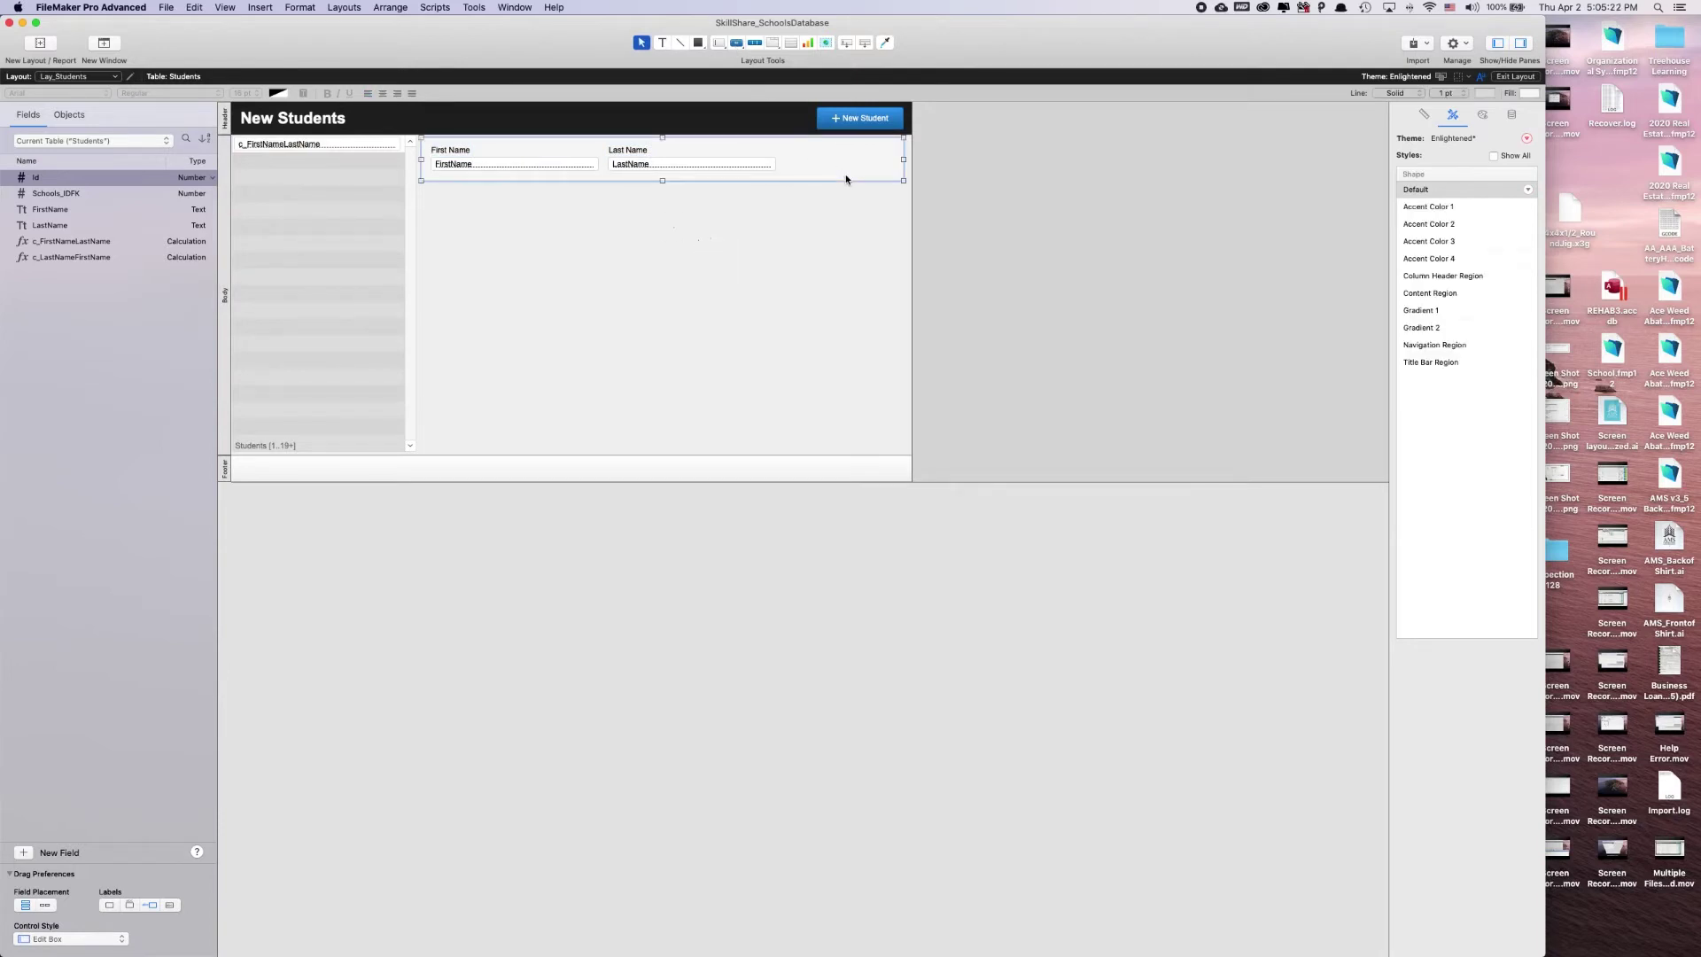
pyautogui.moveTo(845, 174); pyautogui.dragTo(820, 218)
pyautogui.click(794, 281)
pyautogui.click(683, 221)
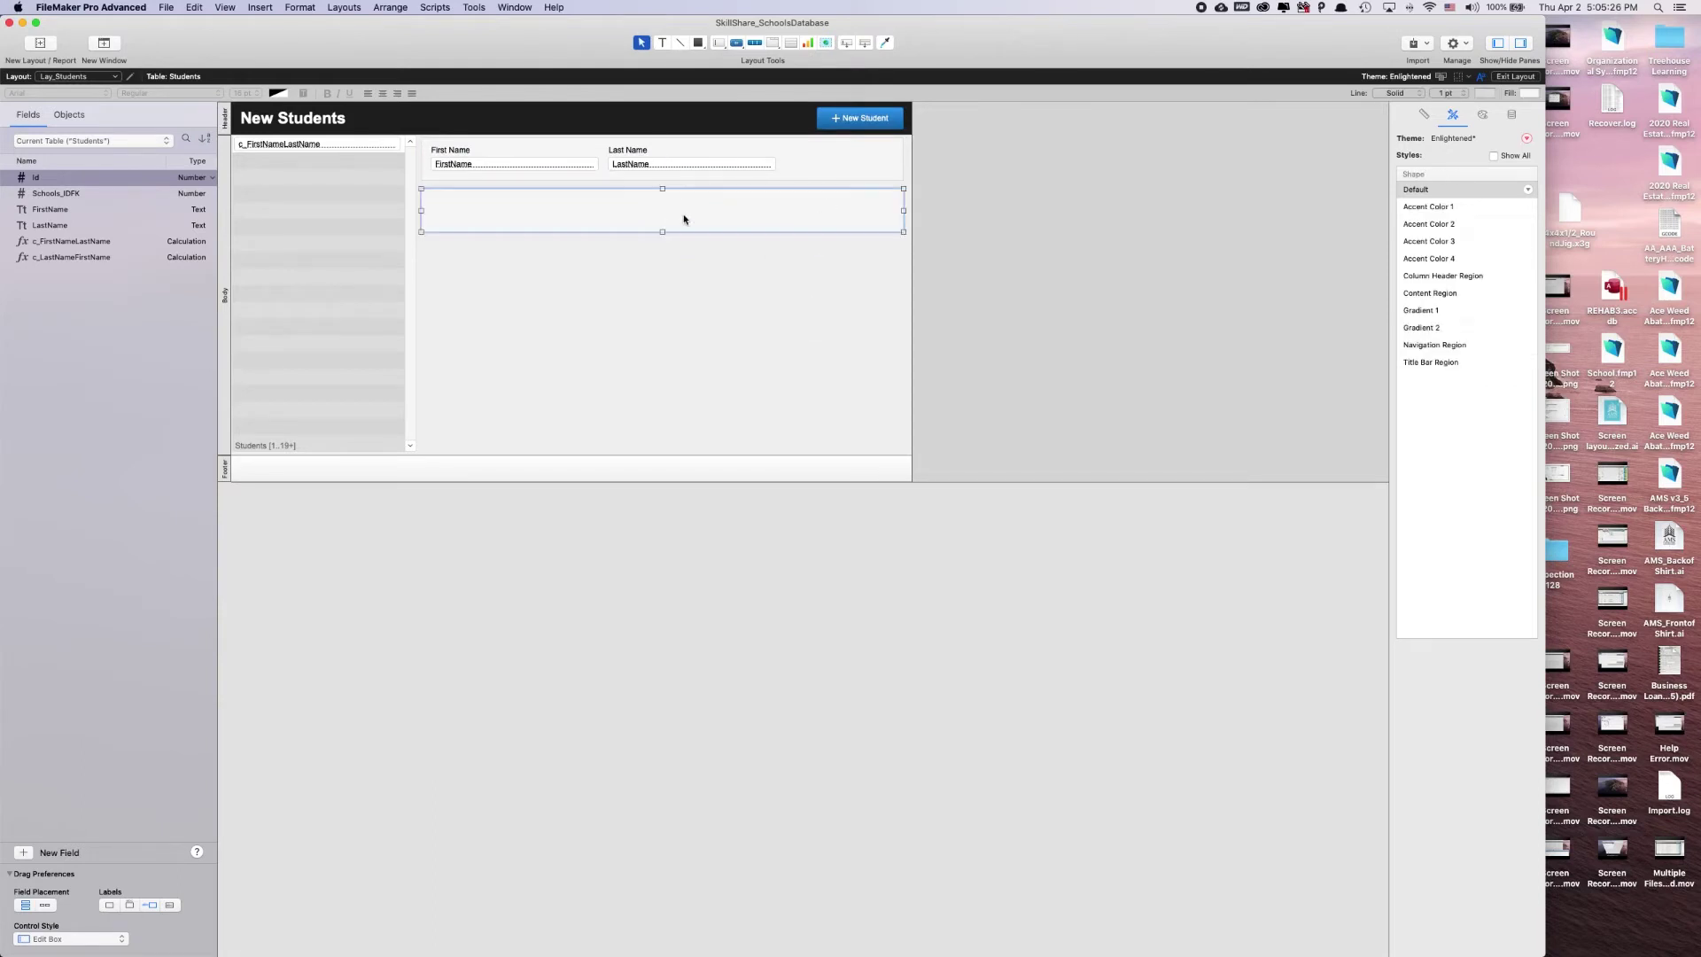
pyautogui.moveTo(662, 232); pyautogui.dragTo(667, 449)
pyautogui.click(1068, 380)
pyautogui.click(748, 309)
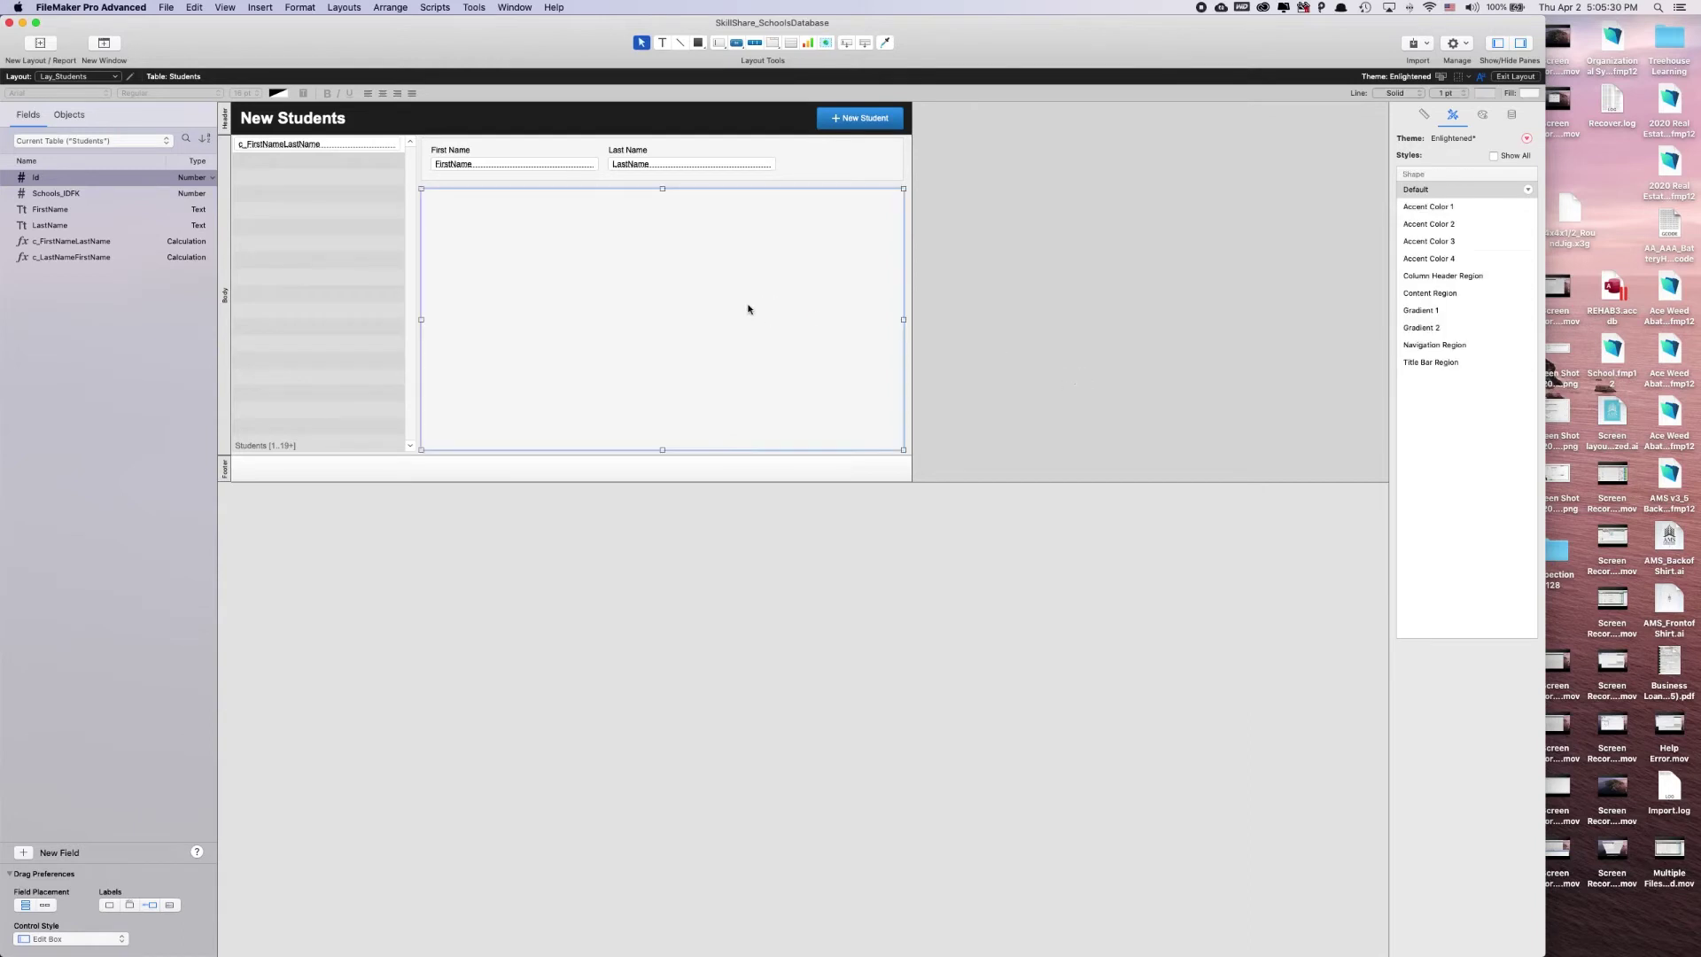
pyautogui.moveTo(664, 190); pyautogui.dragTo(665, 186)
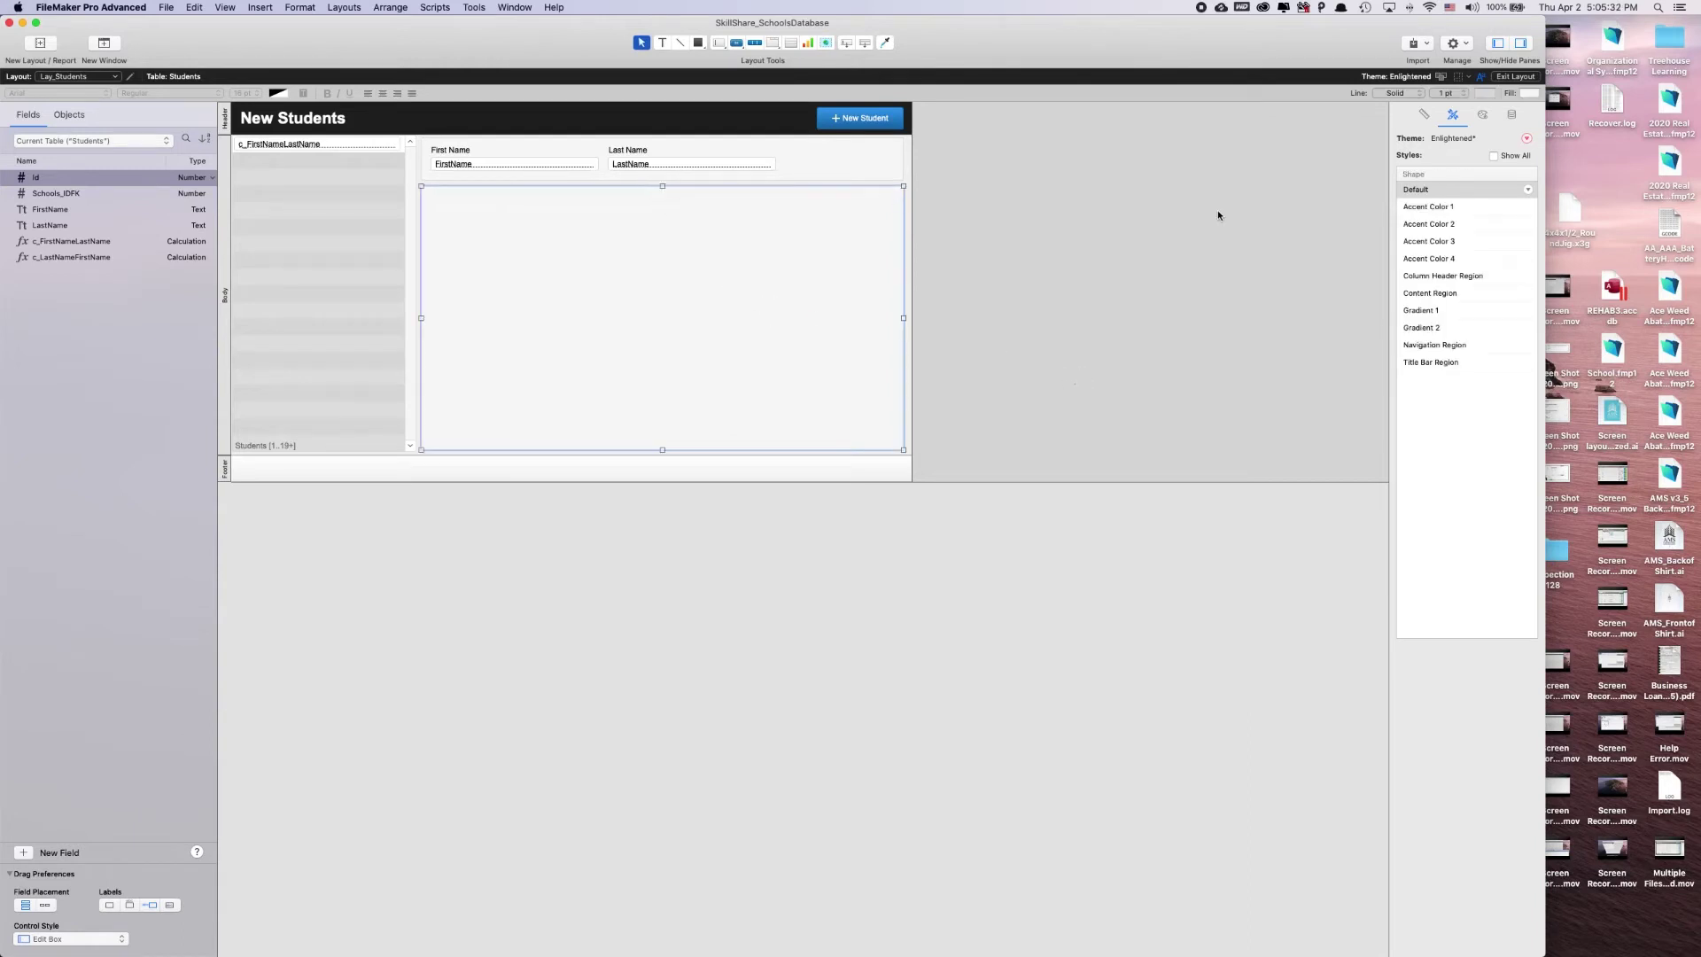
pyautogui.click(1219, 212)
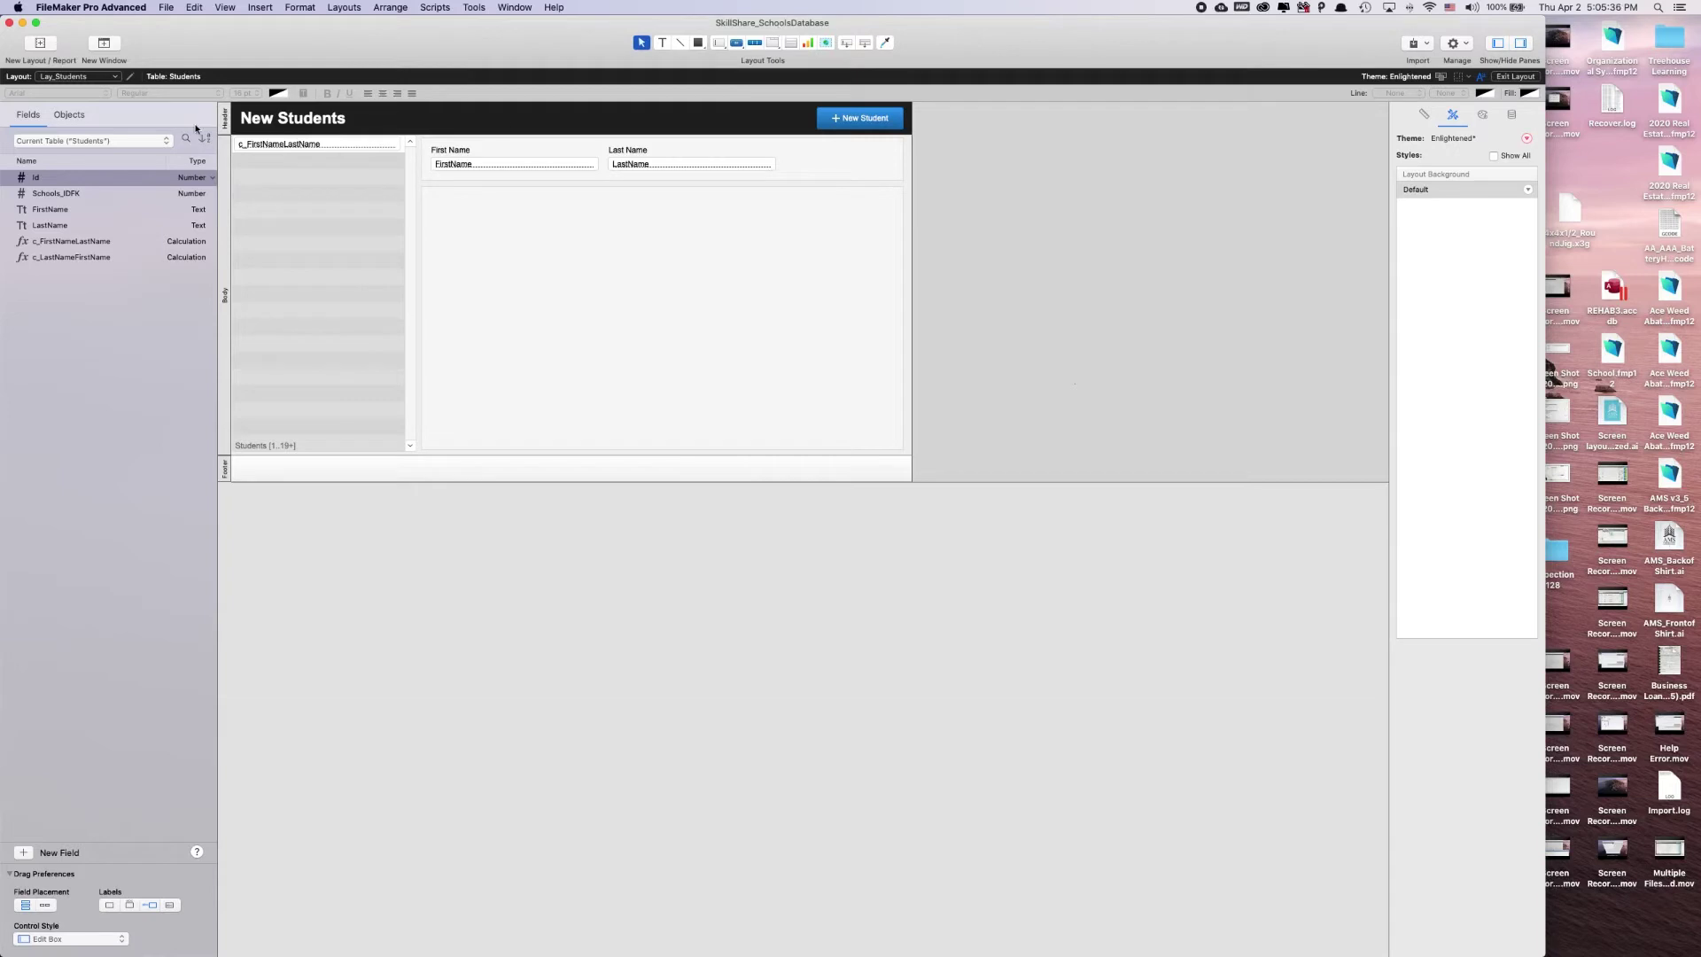
pyautogui.click(790, 45)
# Draw a Join_Schools_Students portal inside the lower panel without adding any fields.
pyautogui.moveTo(430, 192); pyautogui.dragTo(630, 440)
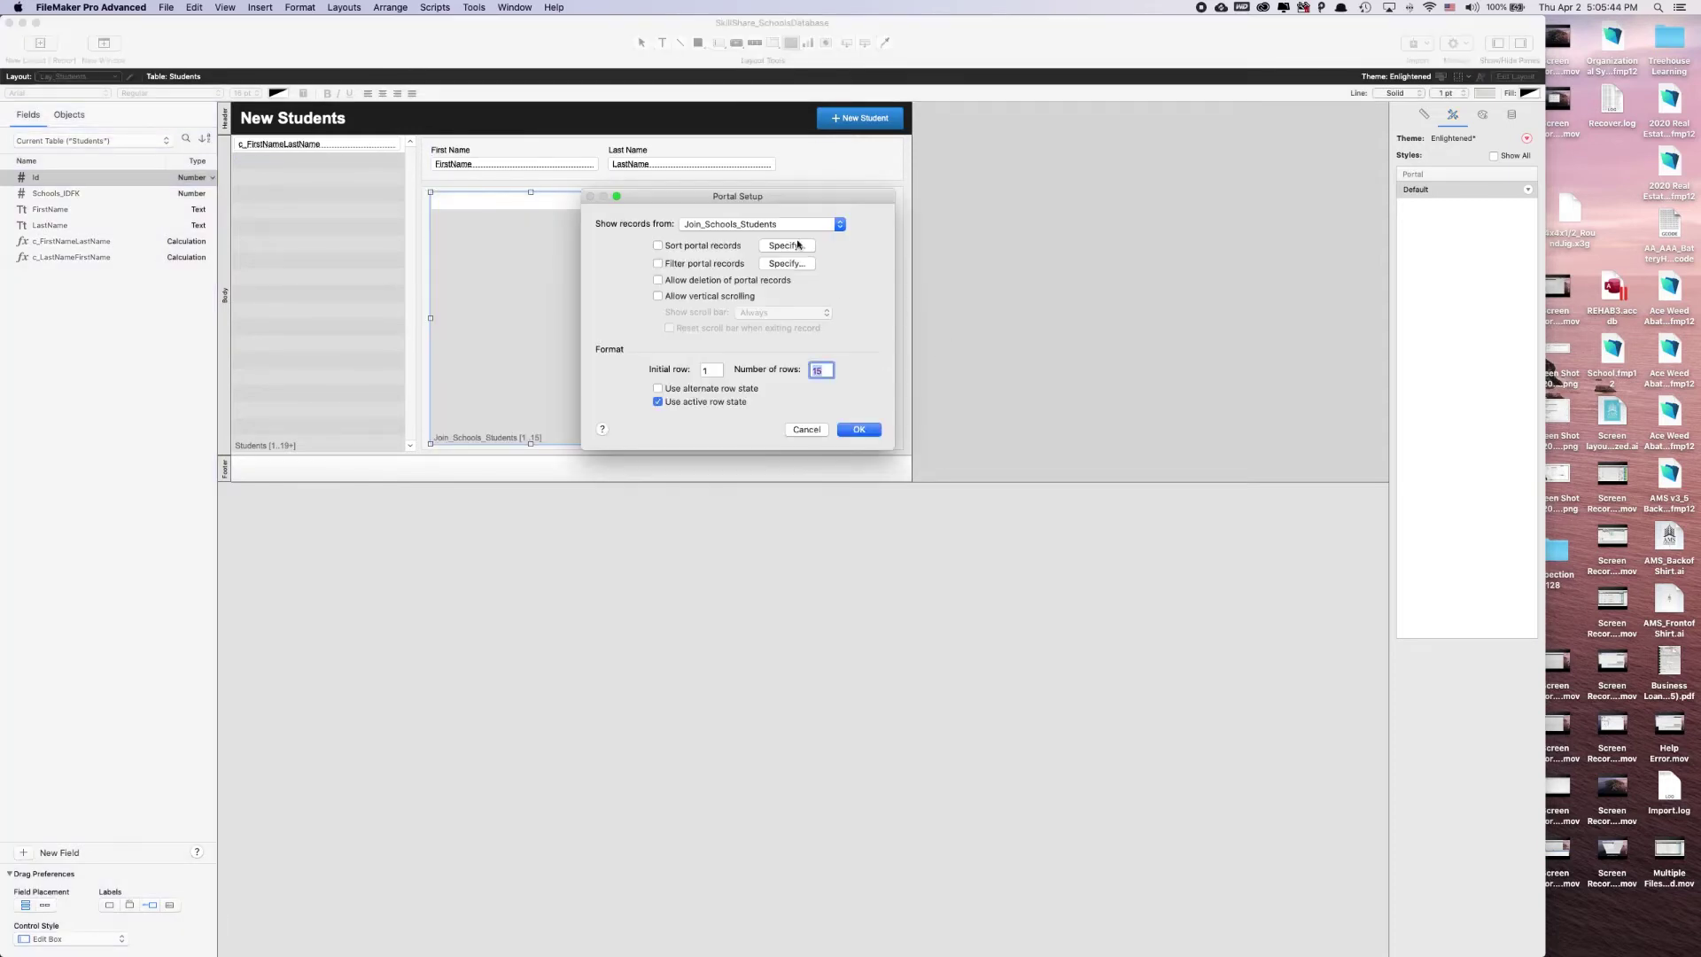
pyautogui.click(764, 225)
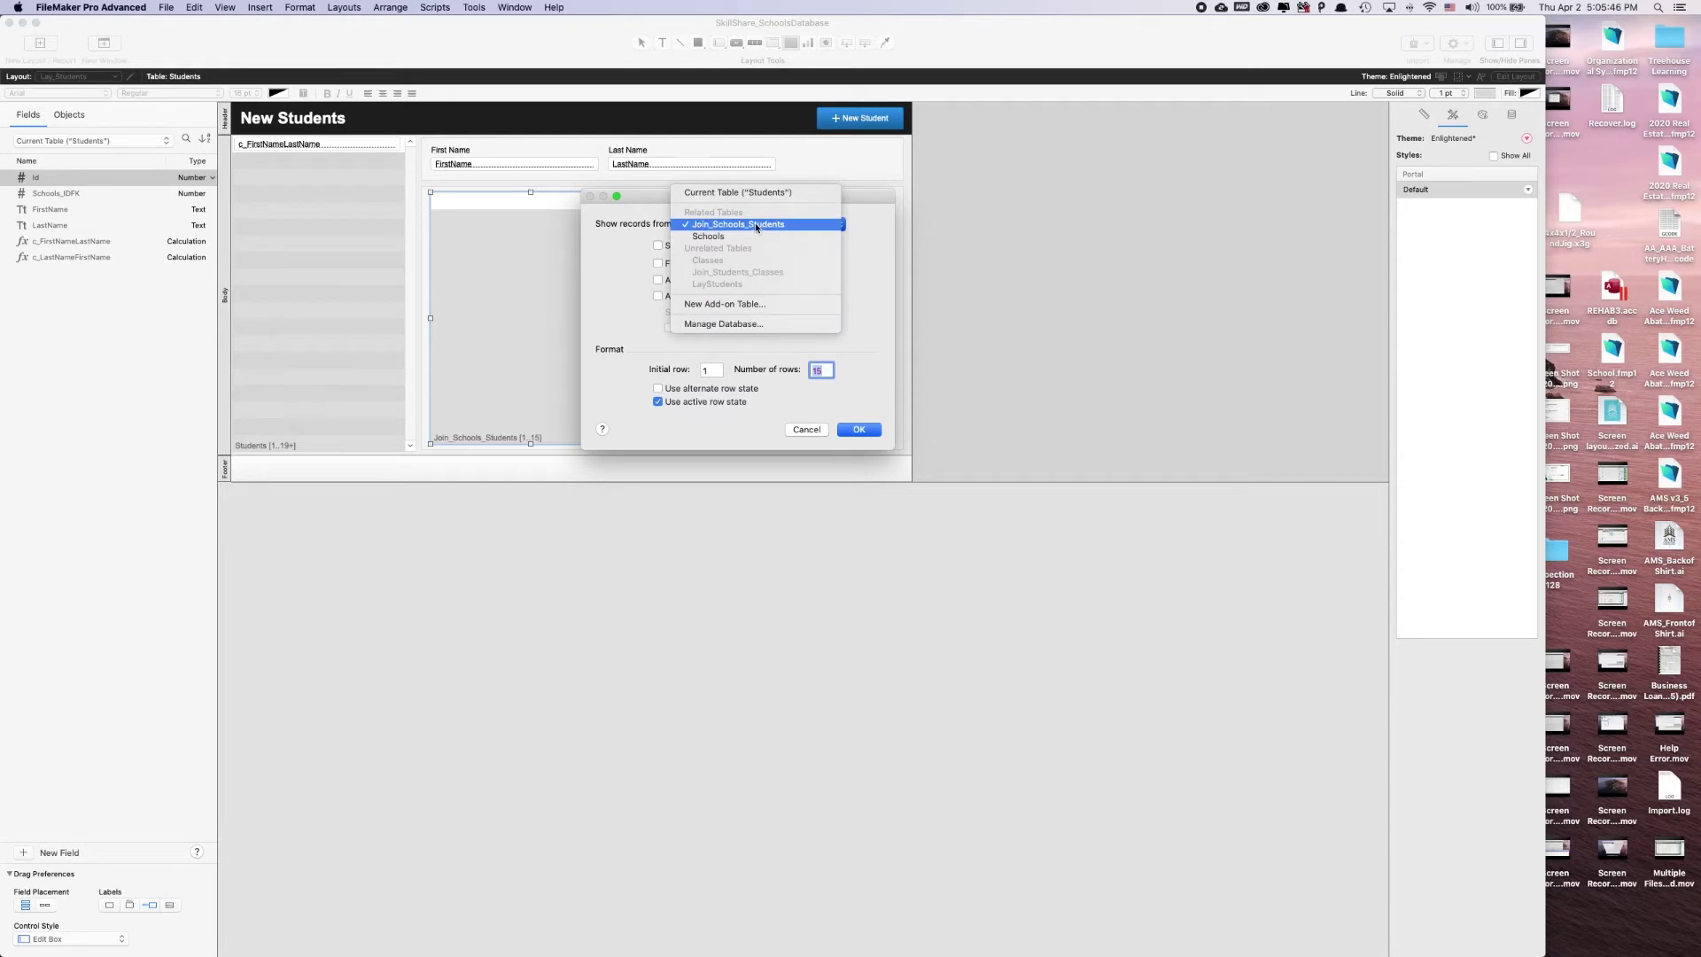
pyautogui.click(963, 224)
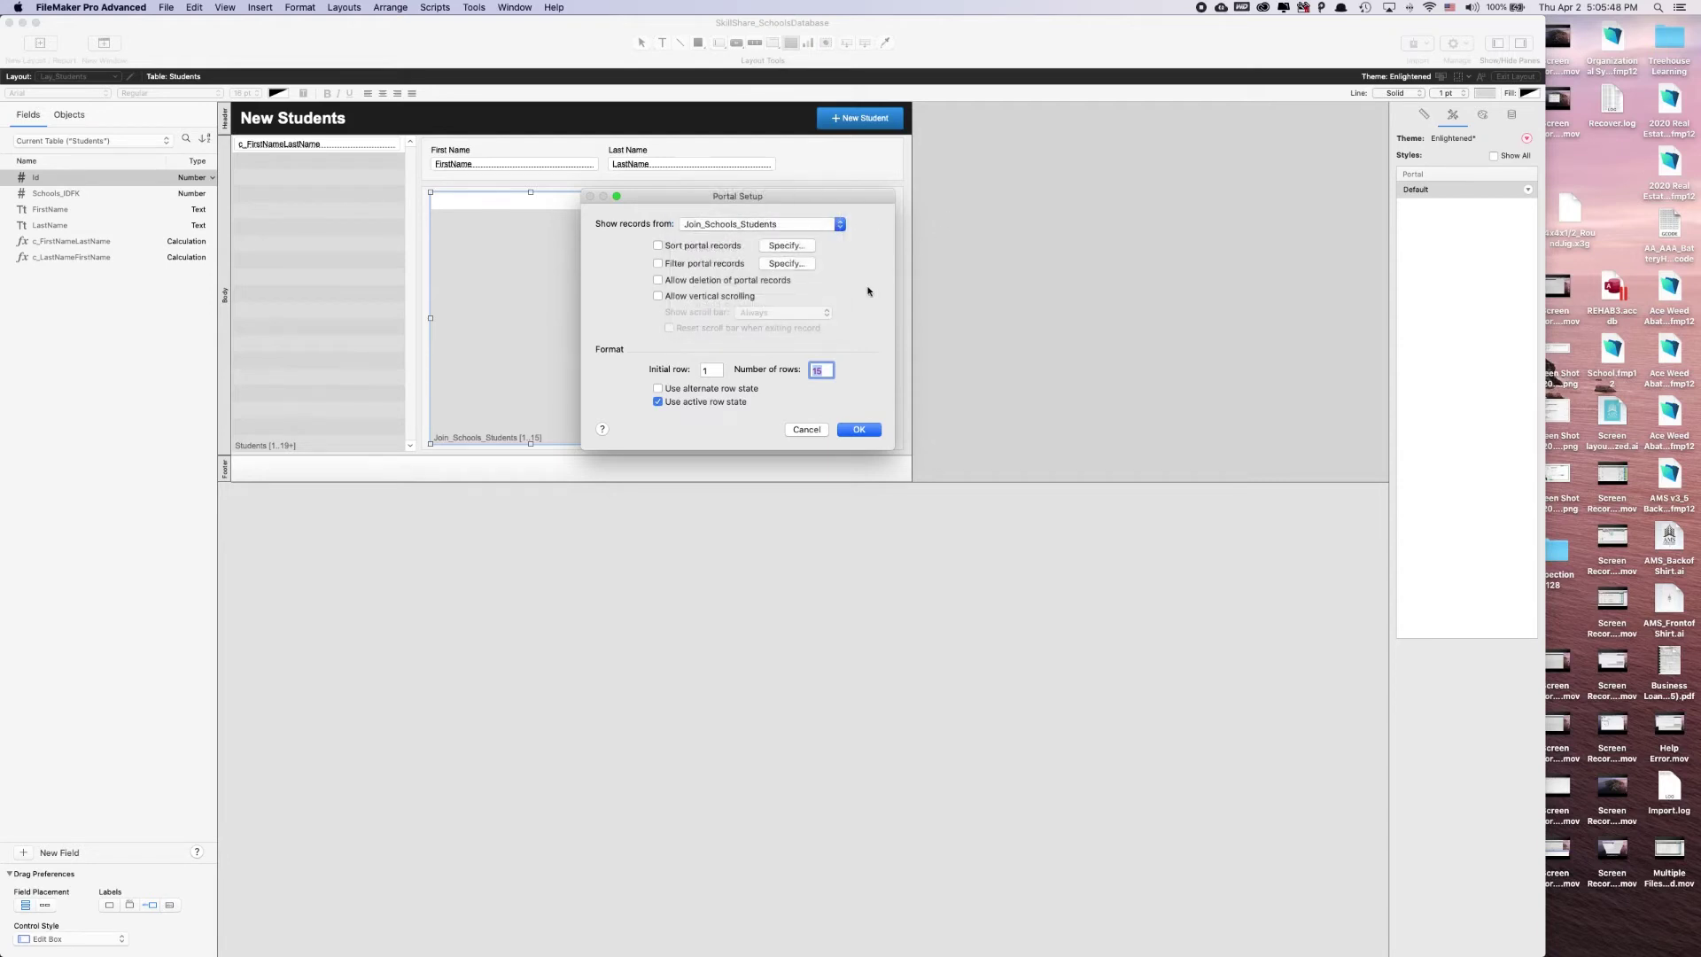
pyautogui.click(696, 225)
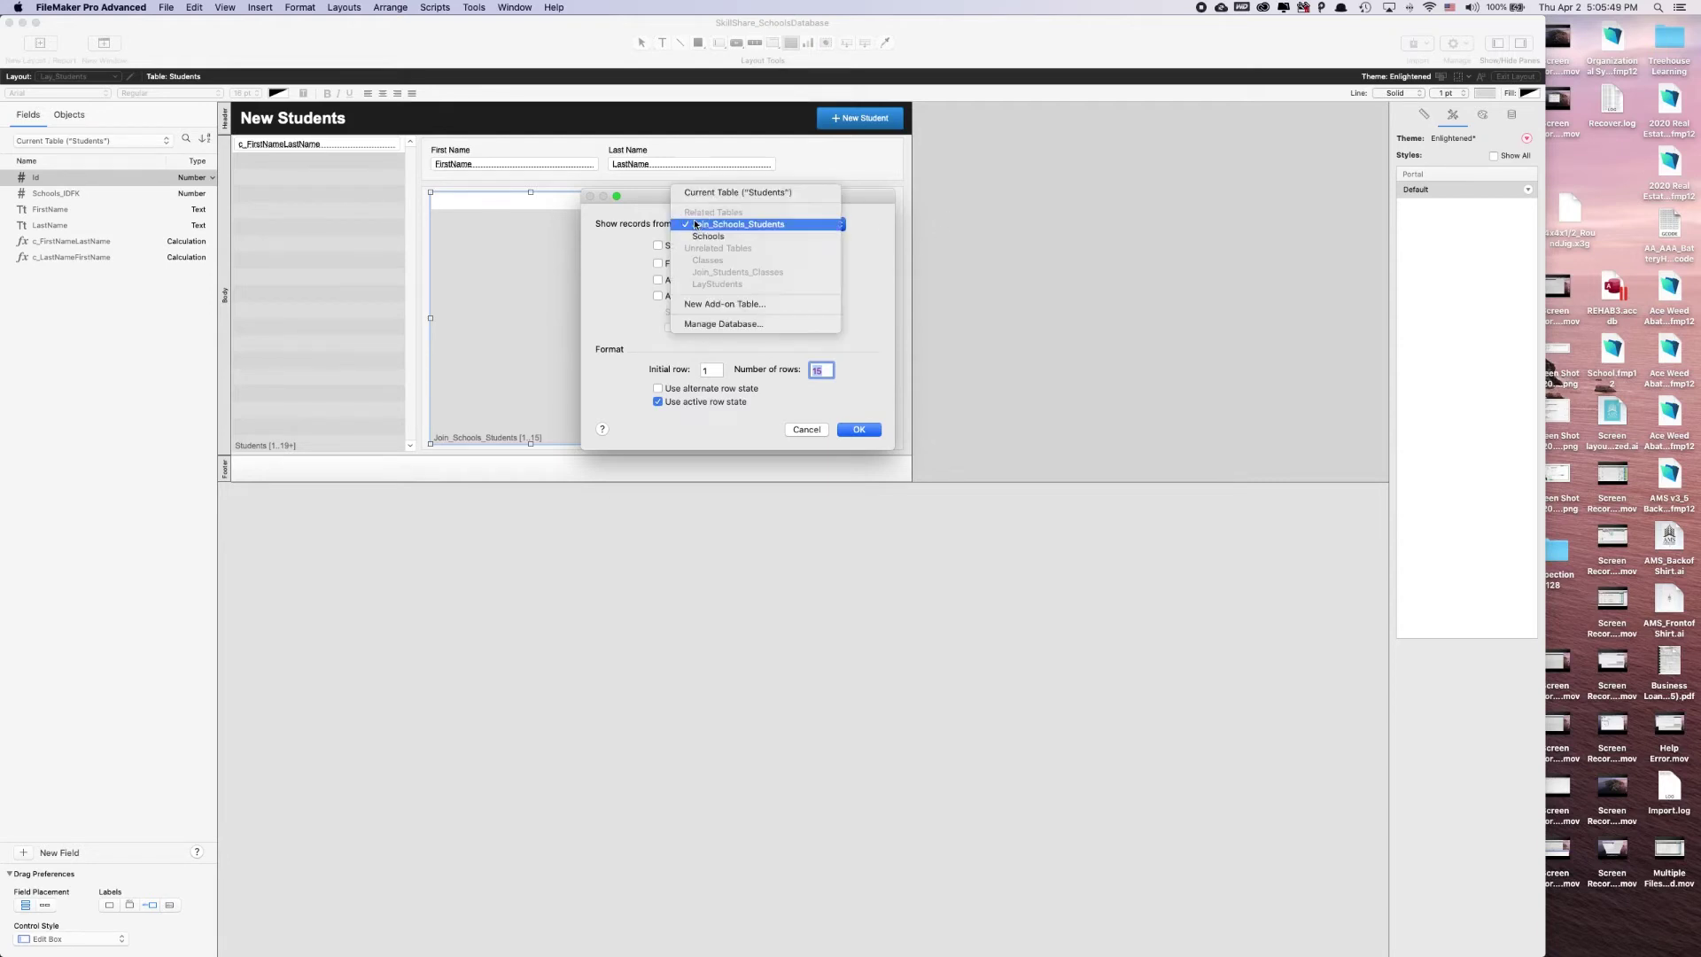
pyautogui.click(862, 432)
pyautogui.click(861, 431)
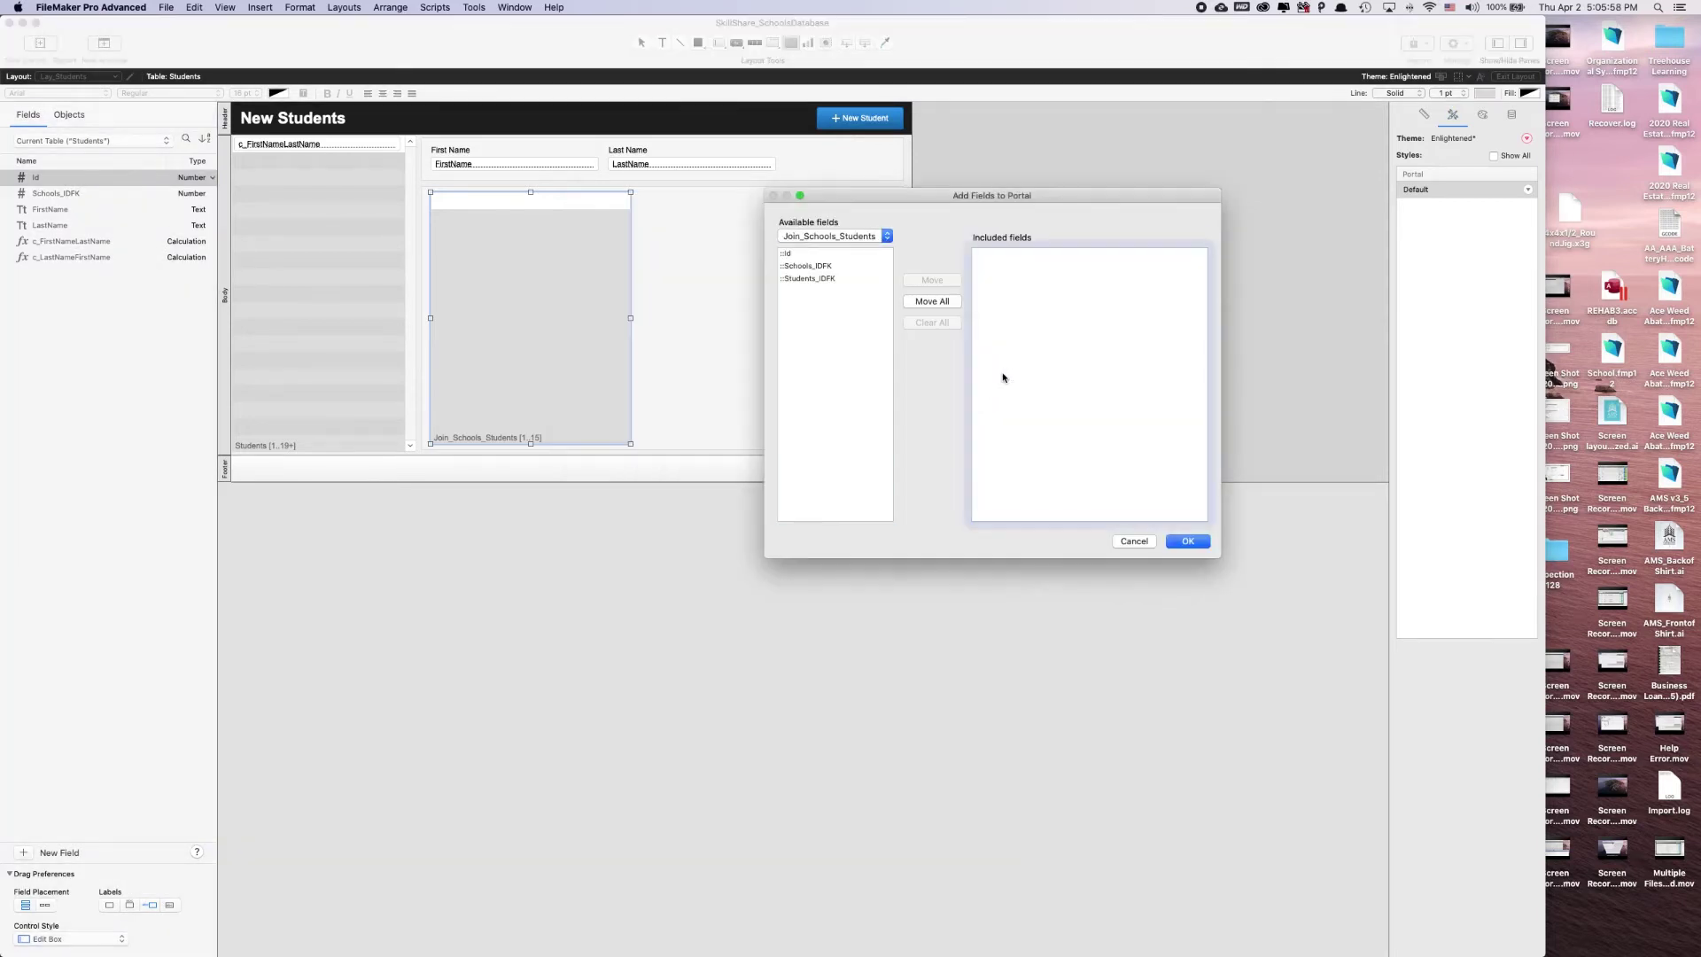
pyautogui.click(1136, 541)
# Select the Join_Schools_Students portal and delete it from the layout.
pyautogui.click(1025, 342)
pyautogui.click(608, 341)
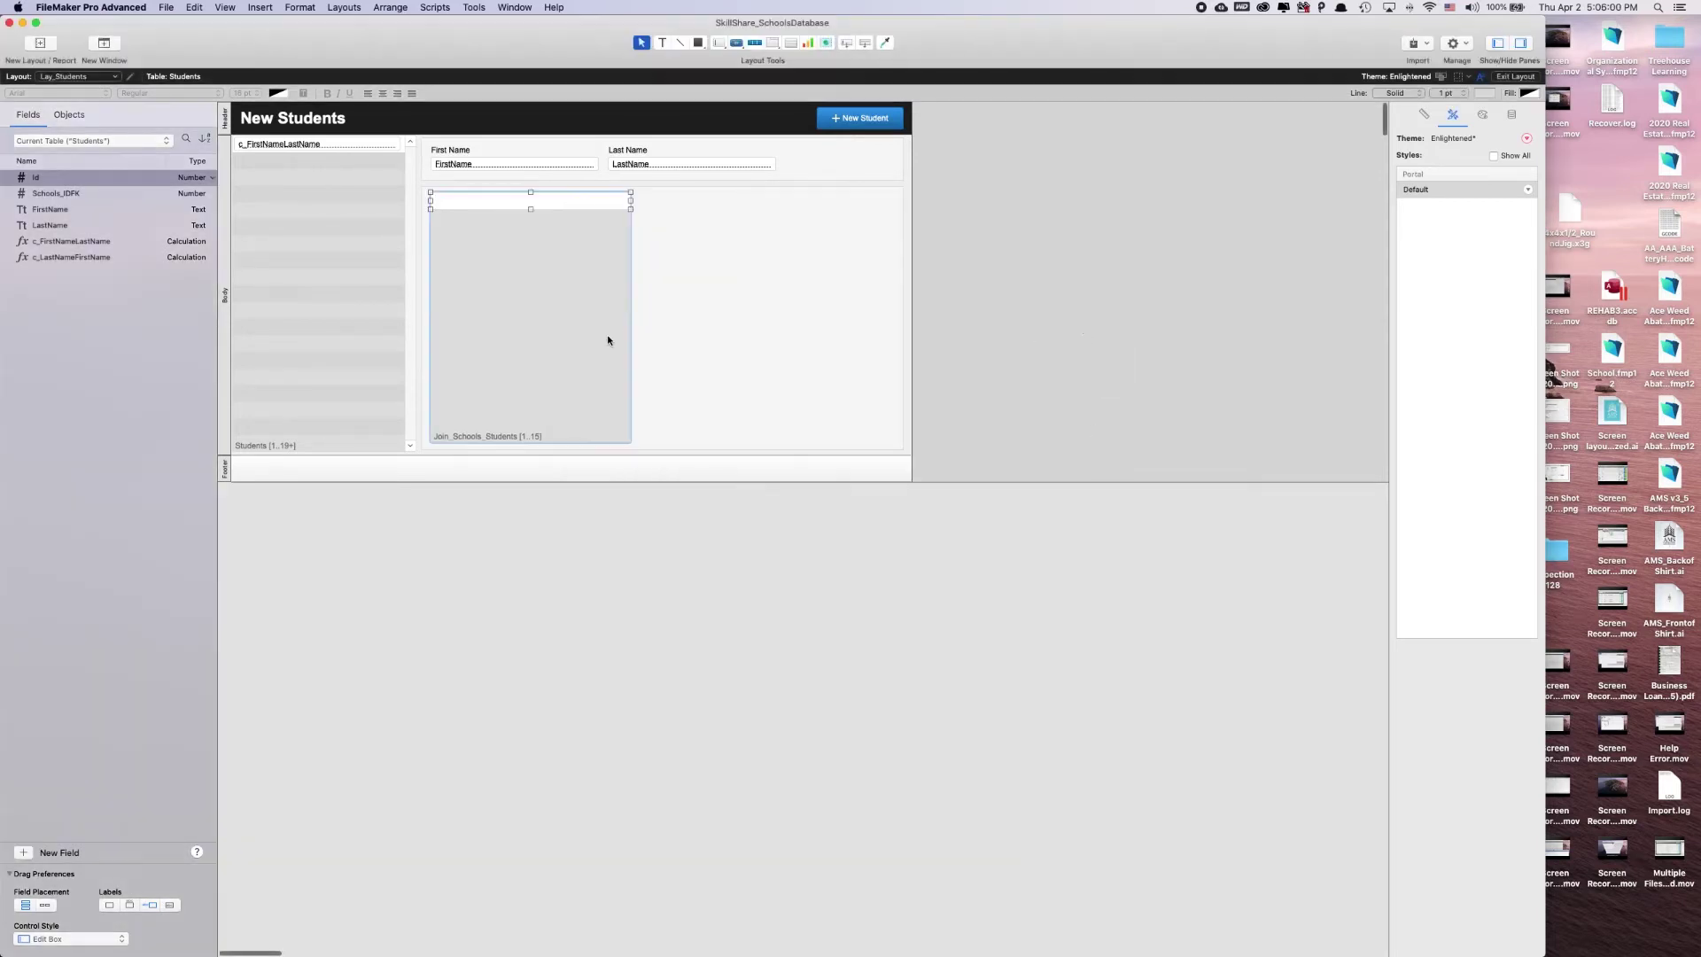
pyautogui.press('Delete')
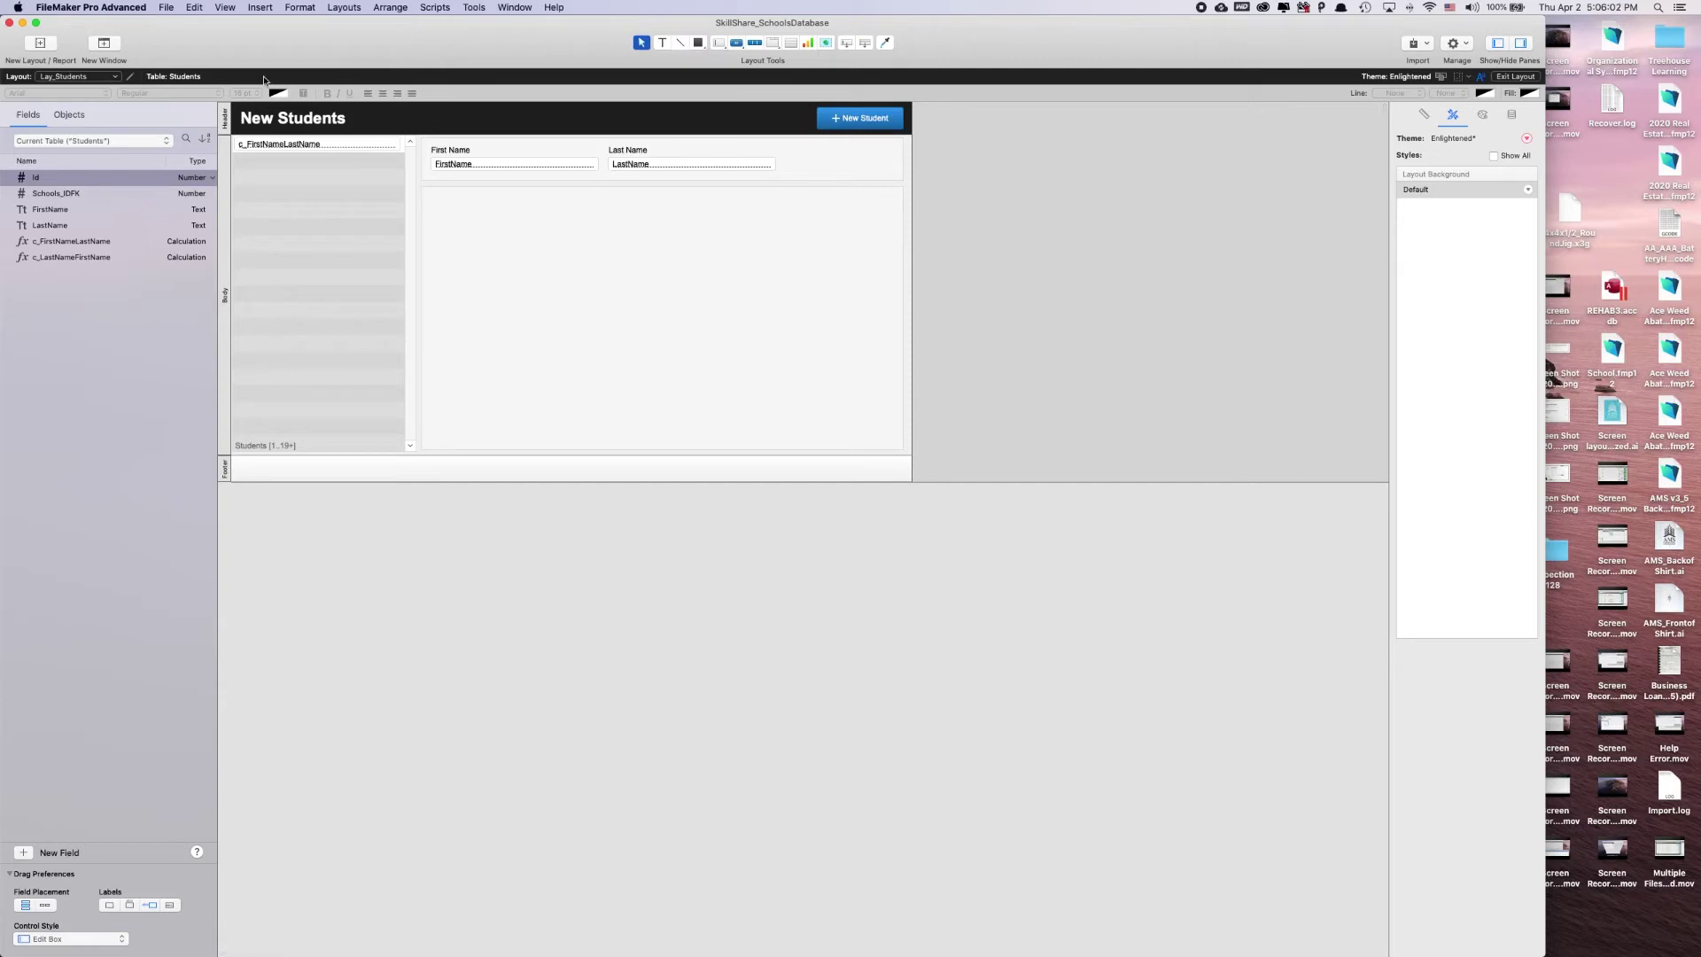
# Set Layout Setup's Show records from to LayStudents, then open Specify Field for FirstName.
pyautogui.click(131, 77)
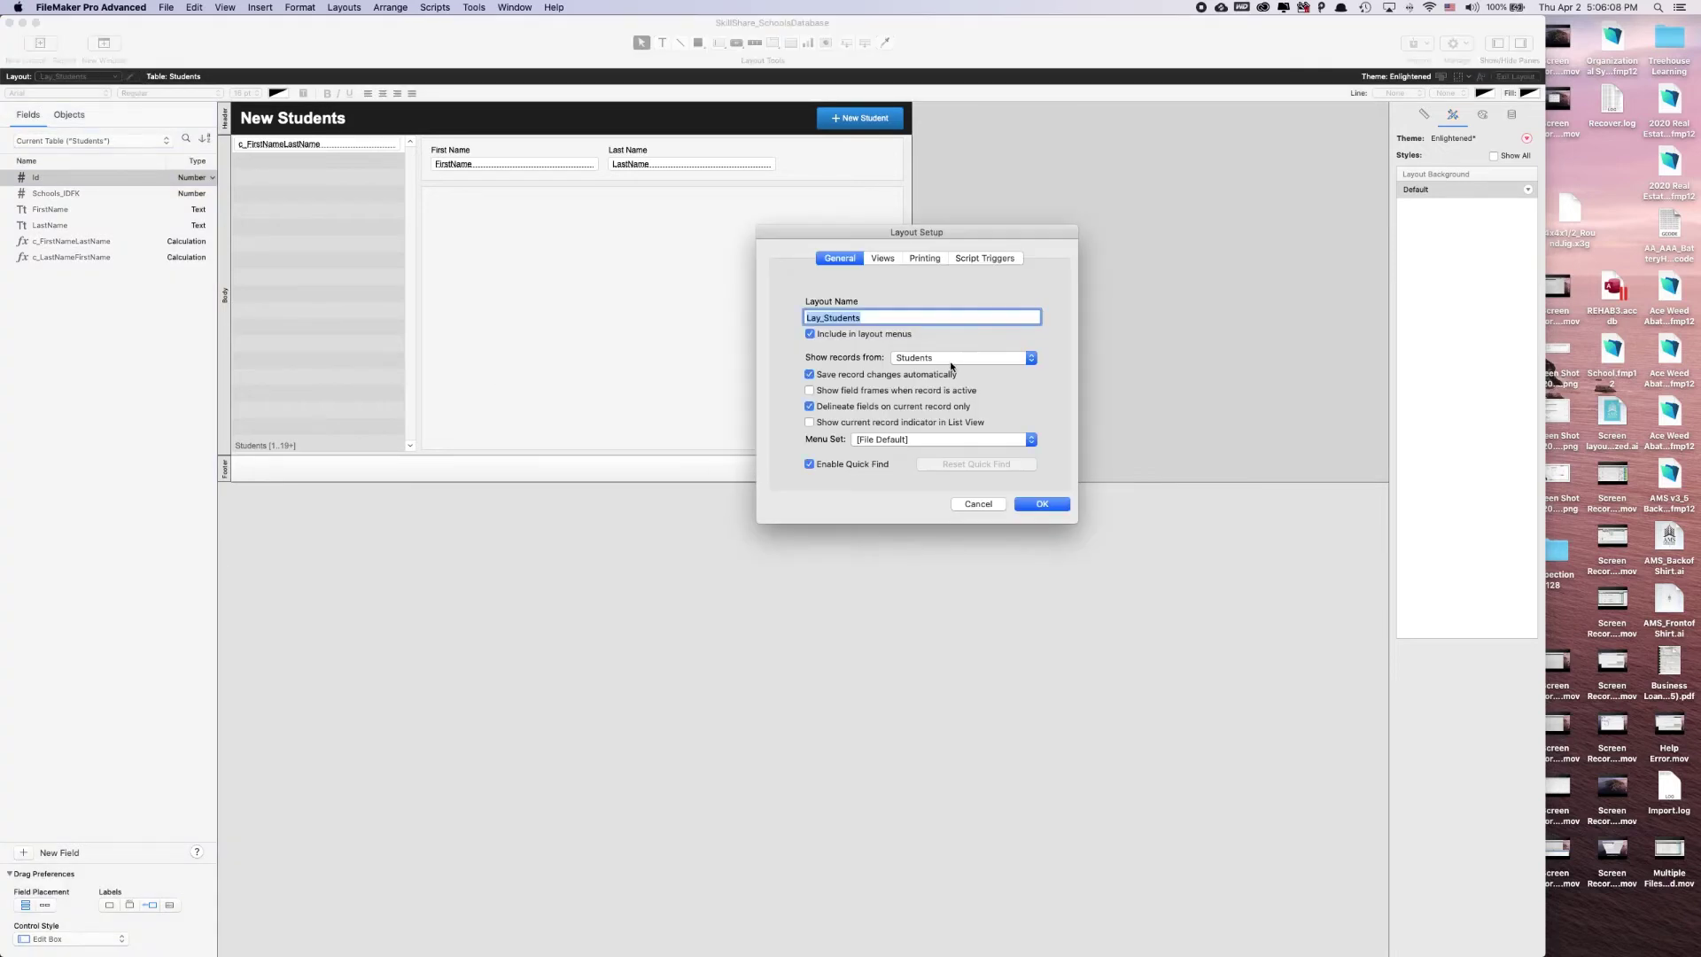
pyautogui.click(951, 363)
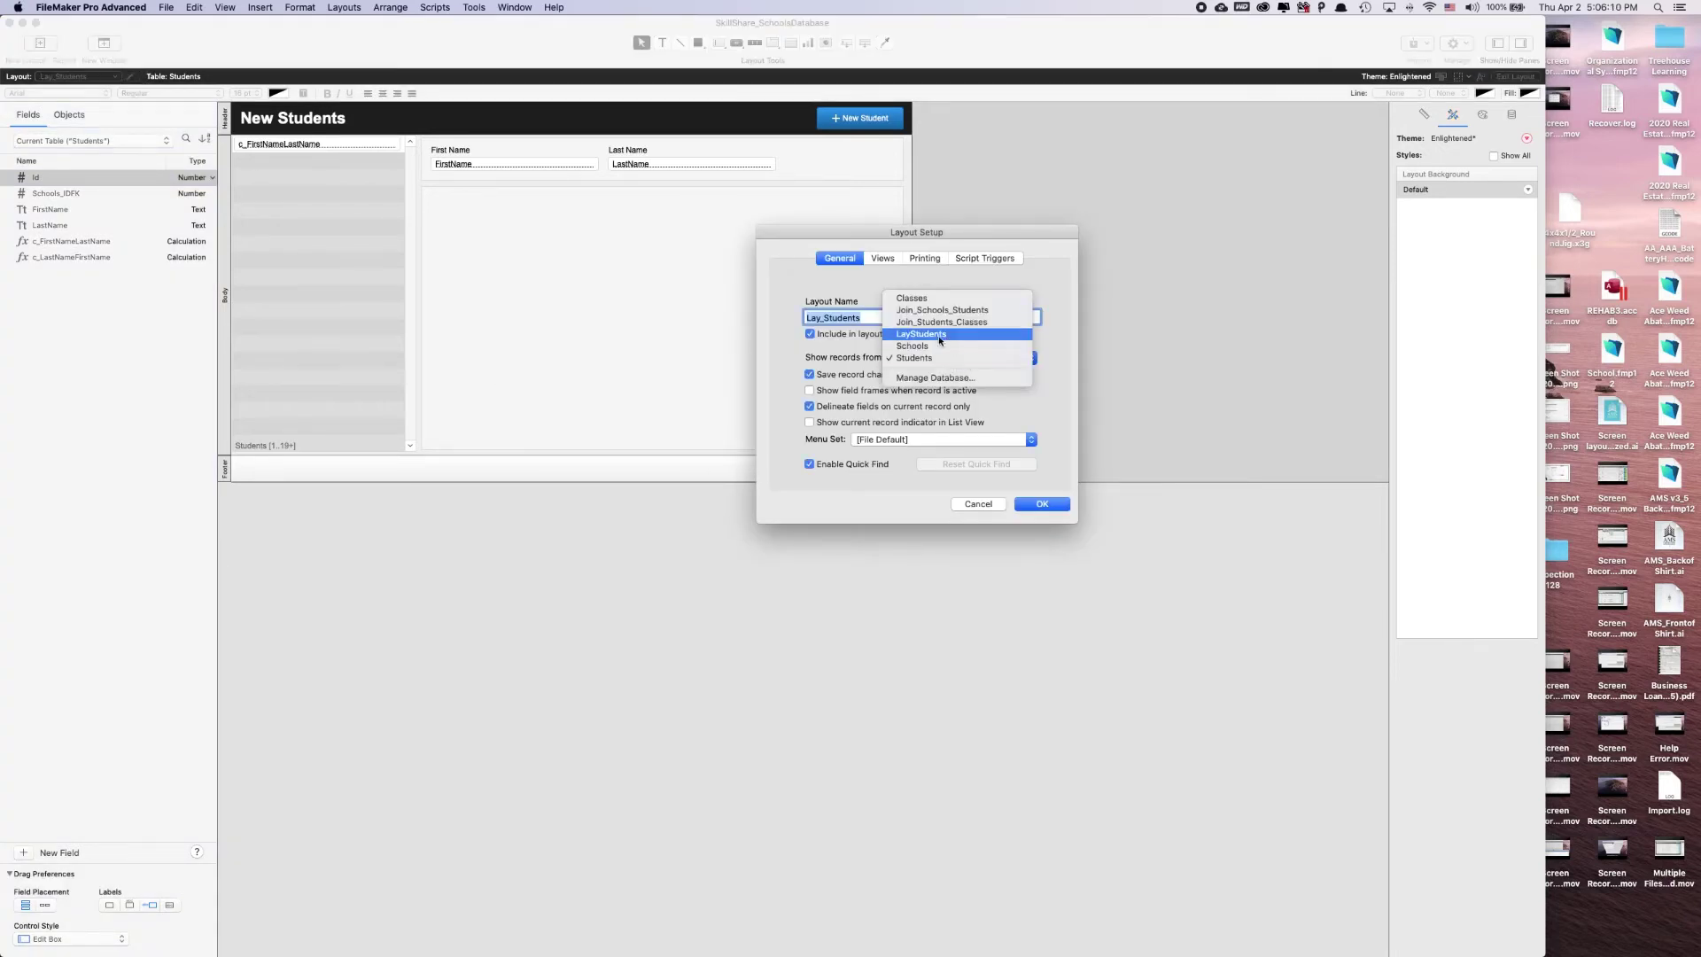
pyautogui.click(927, 334)
pyautogui.click(1041, 503)
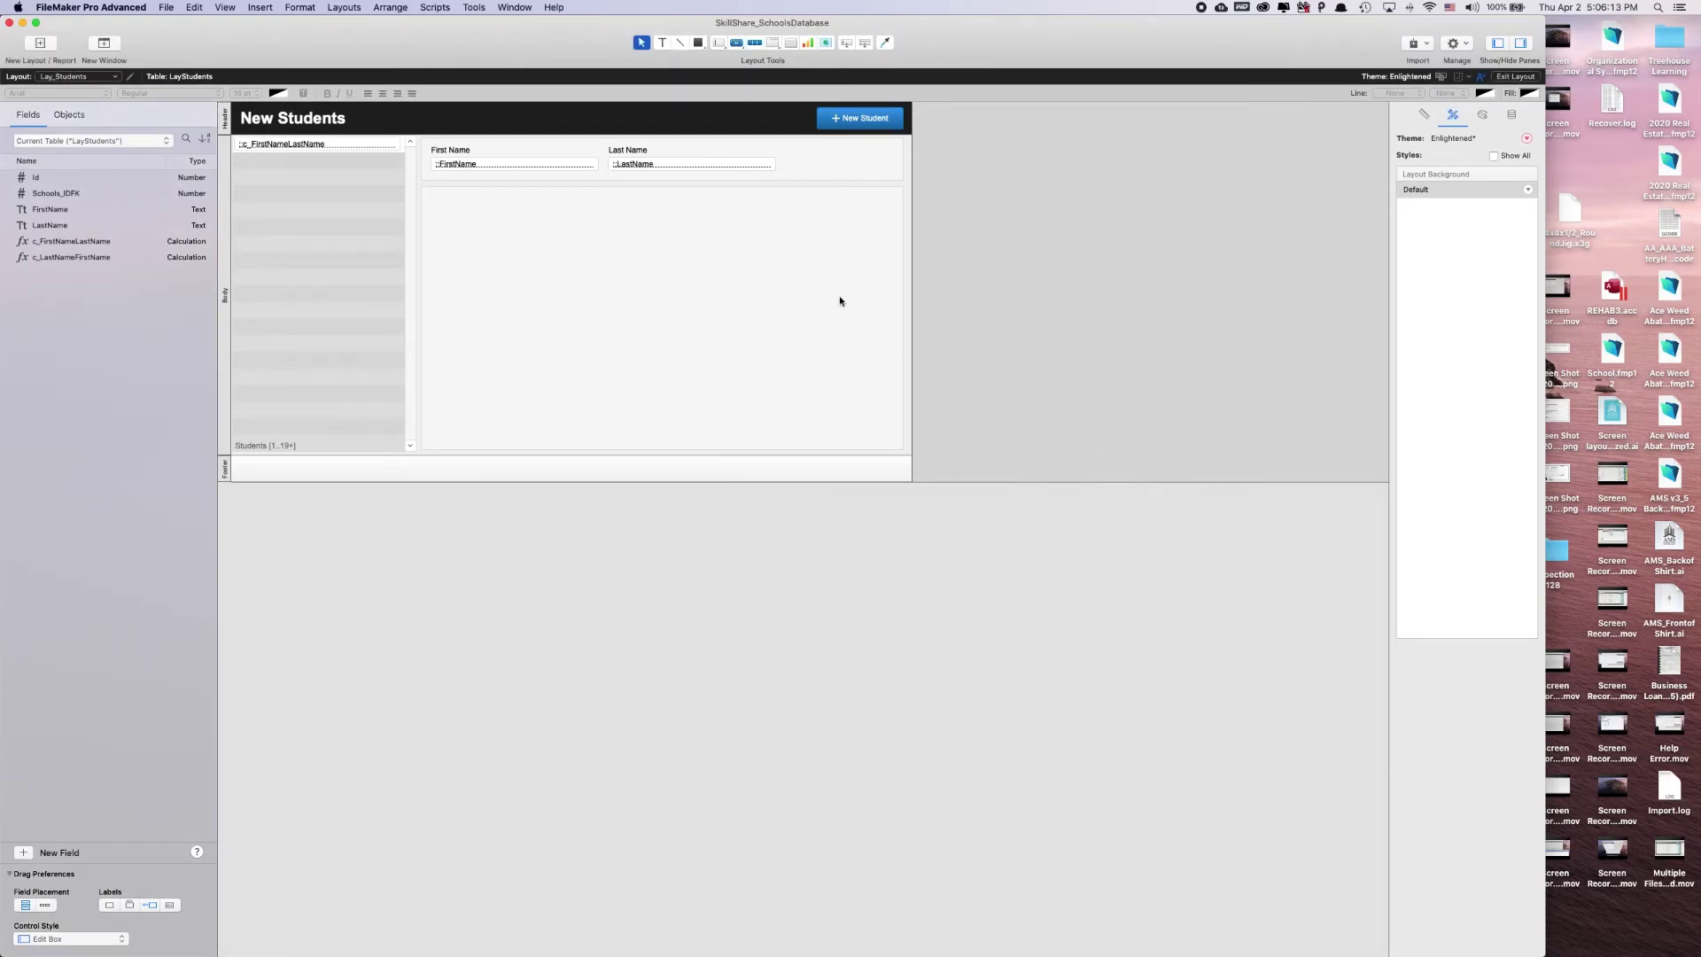
pyautogui.doubleClick(470, 164)
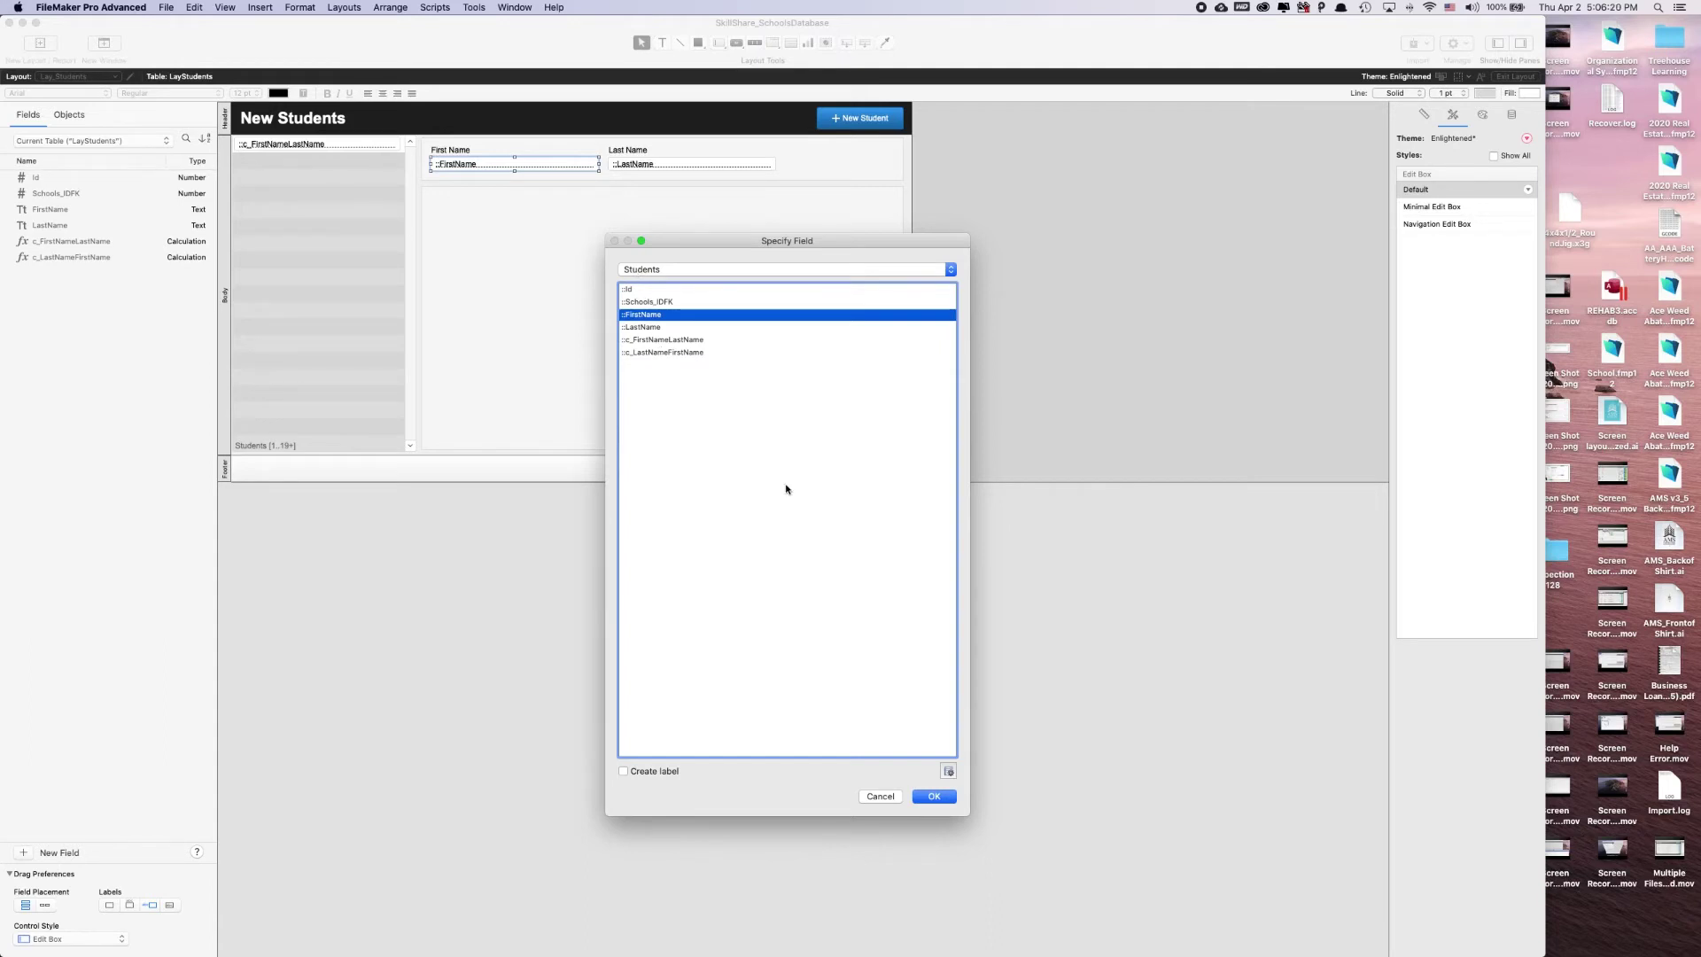
# Test the layout in Browse mode, then make the student list portal show current LayStudents records.
pyautogui.click(928, 794)
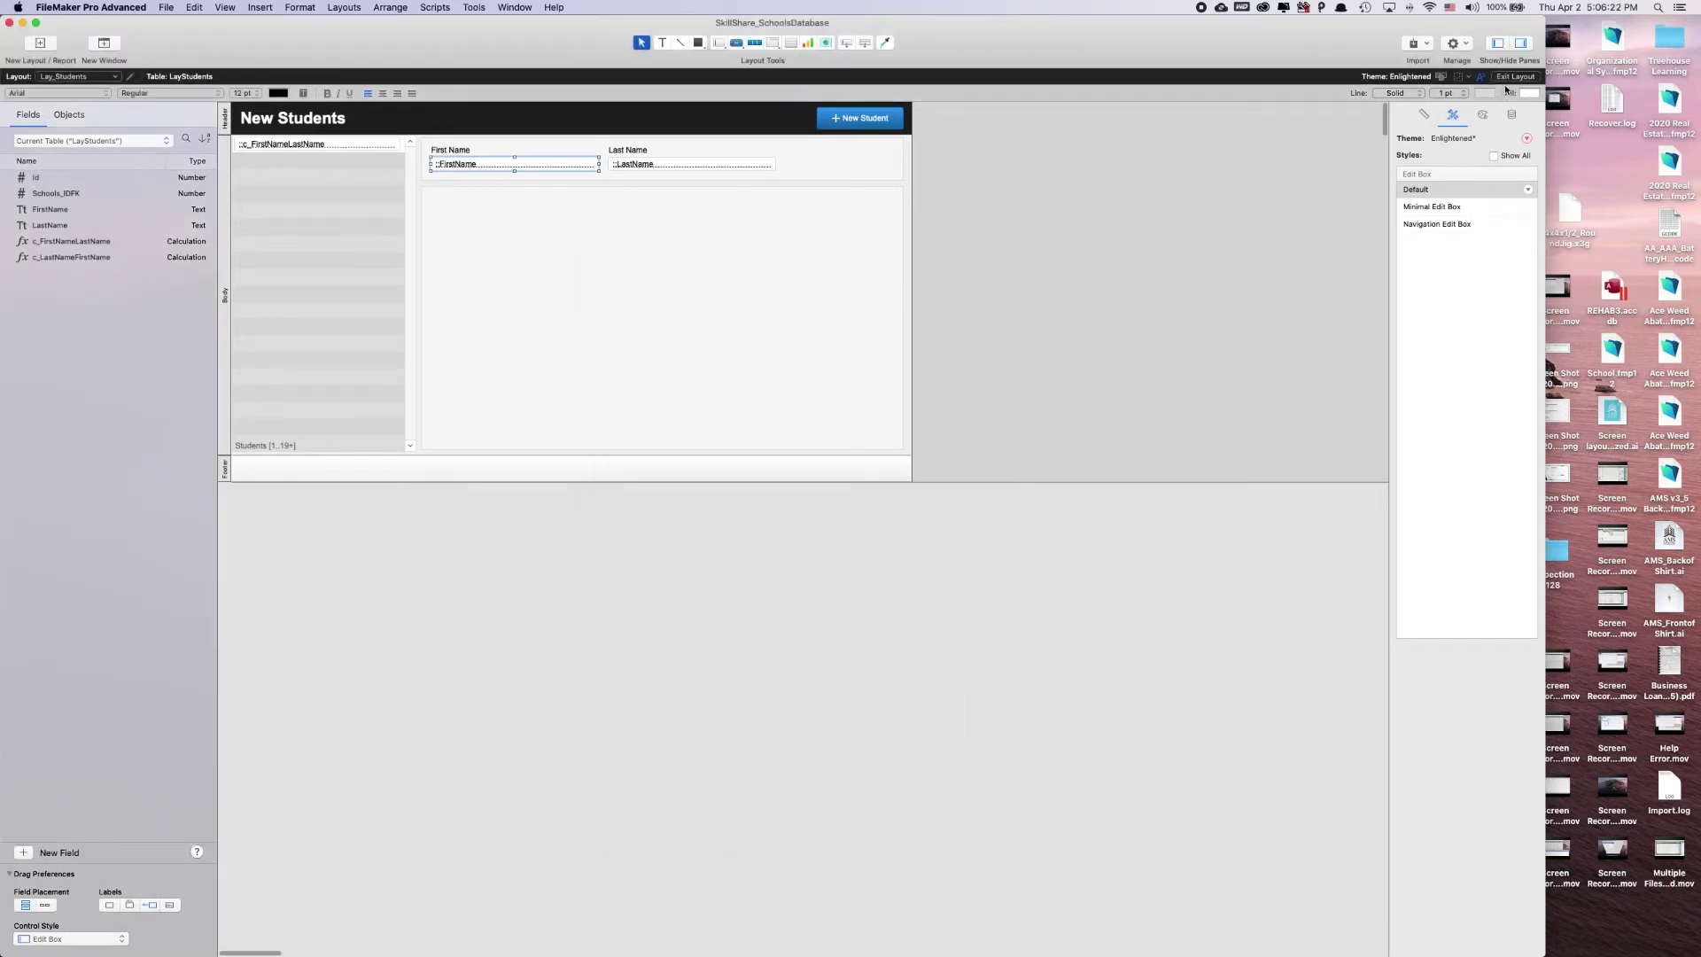
pyautogui.press('super+b')
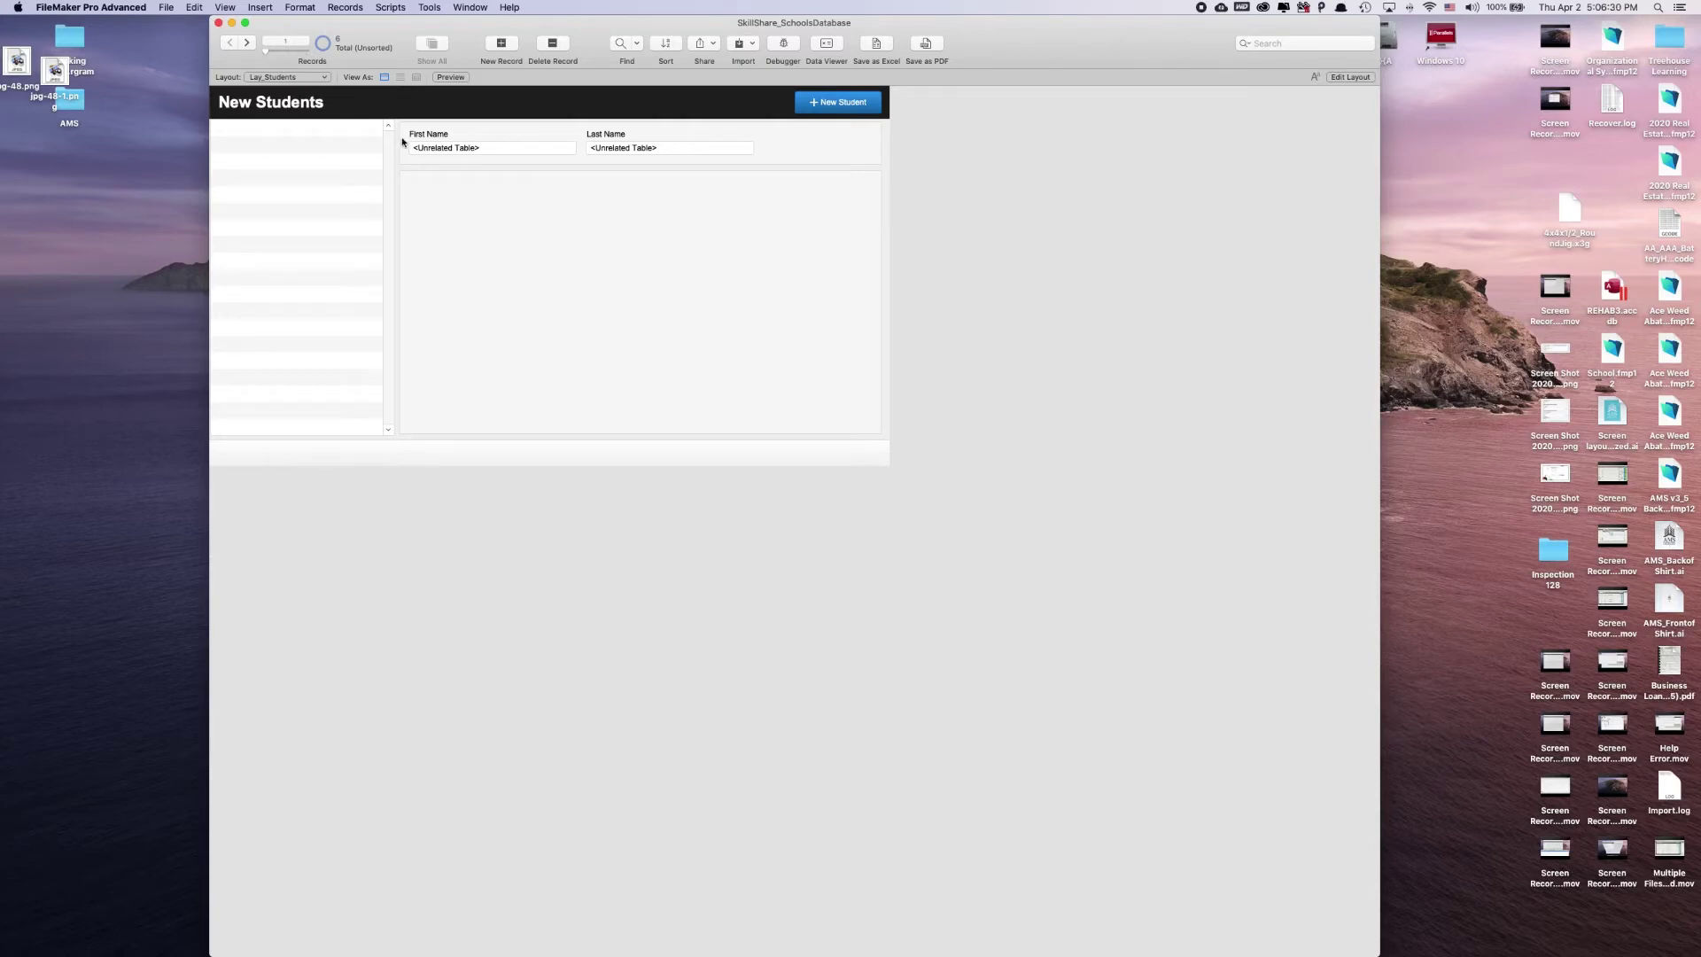
pyautogui.click(1350, 77)
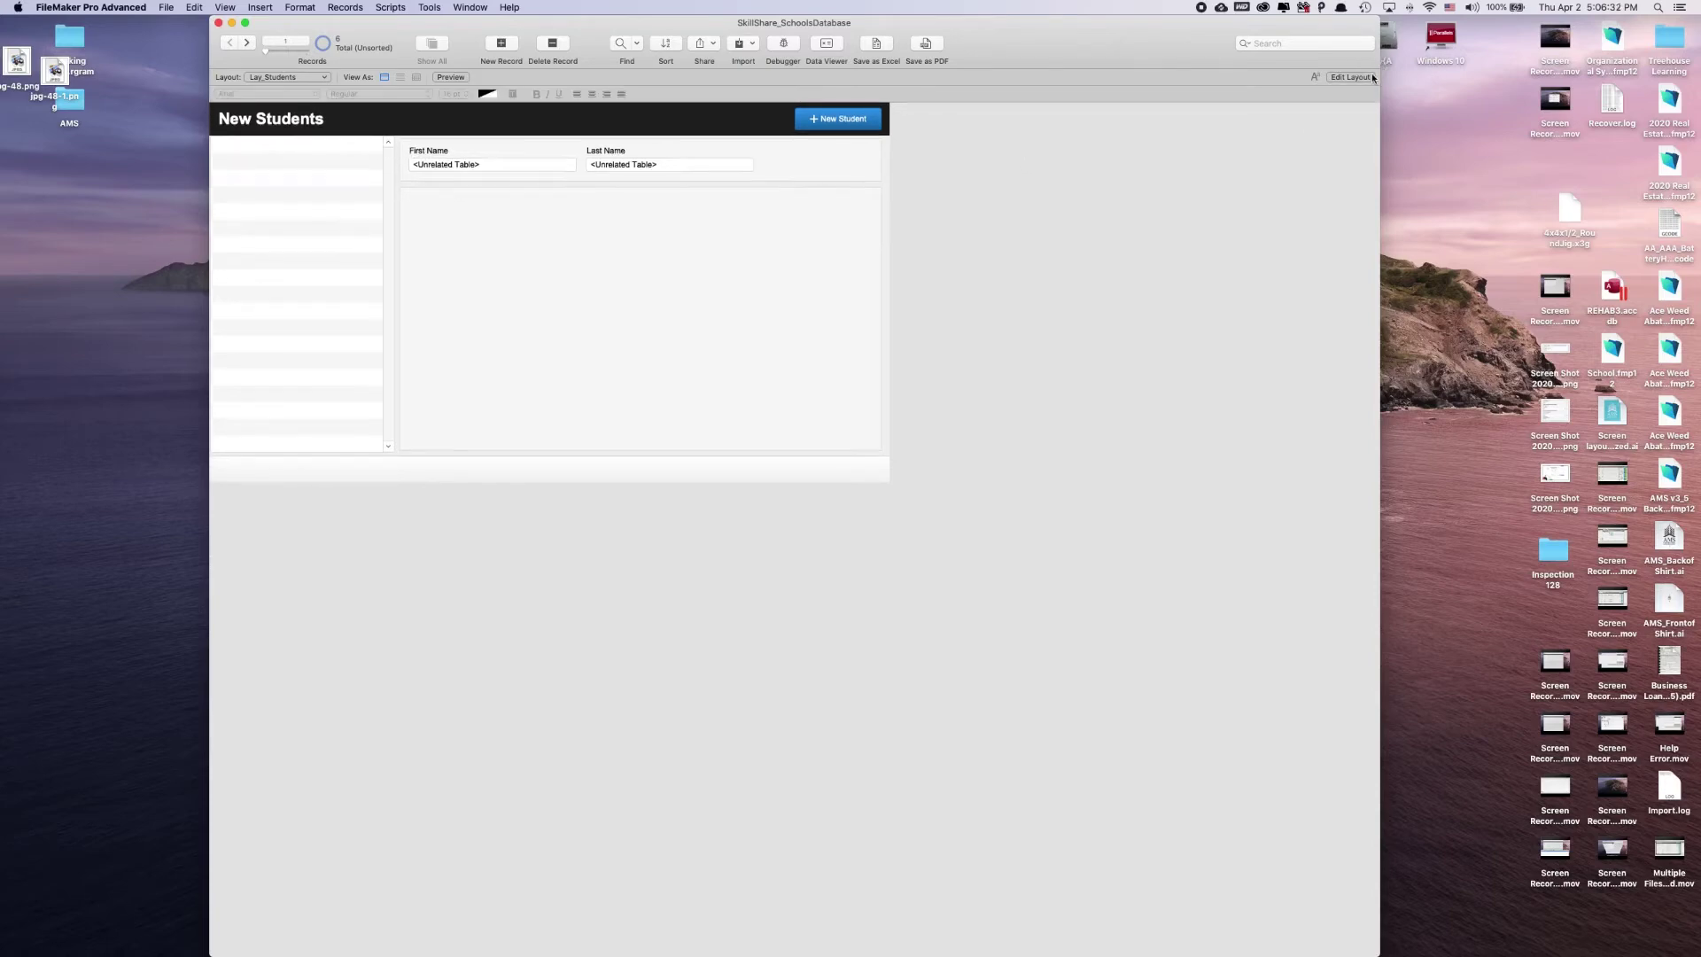
pyautogui.doubleClick(327, 235)
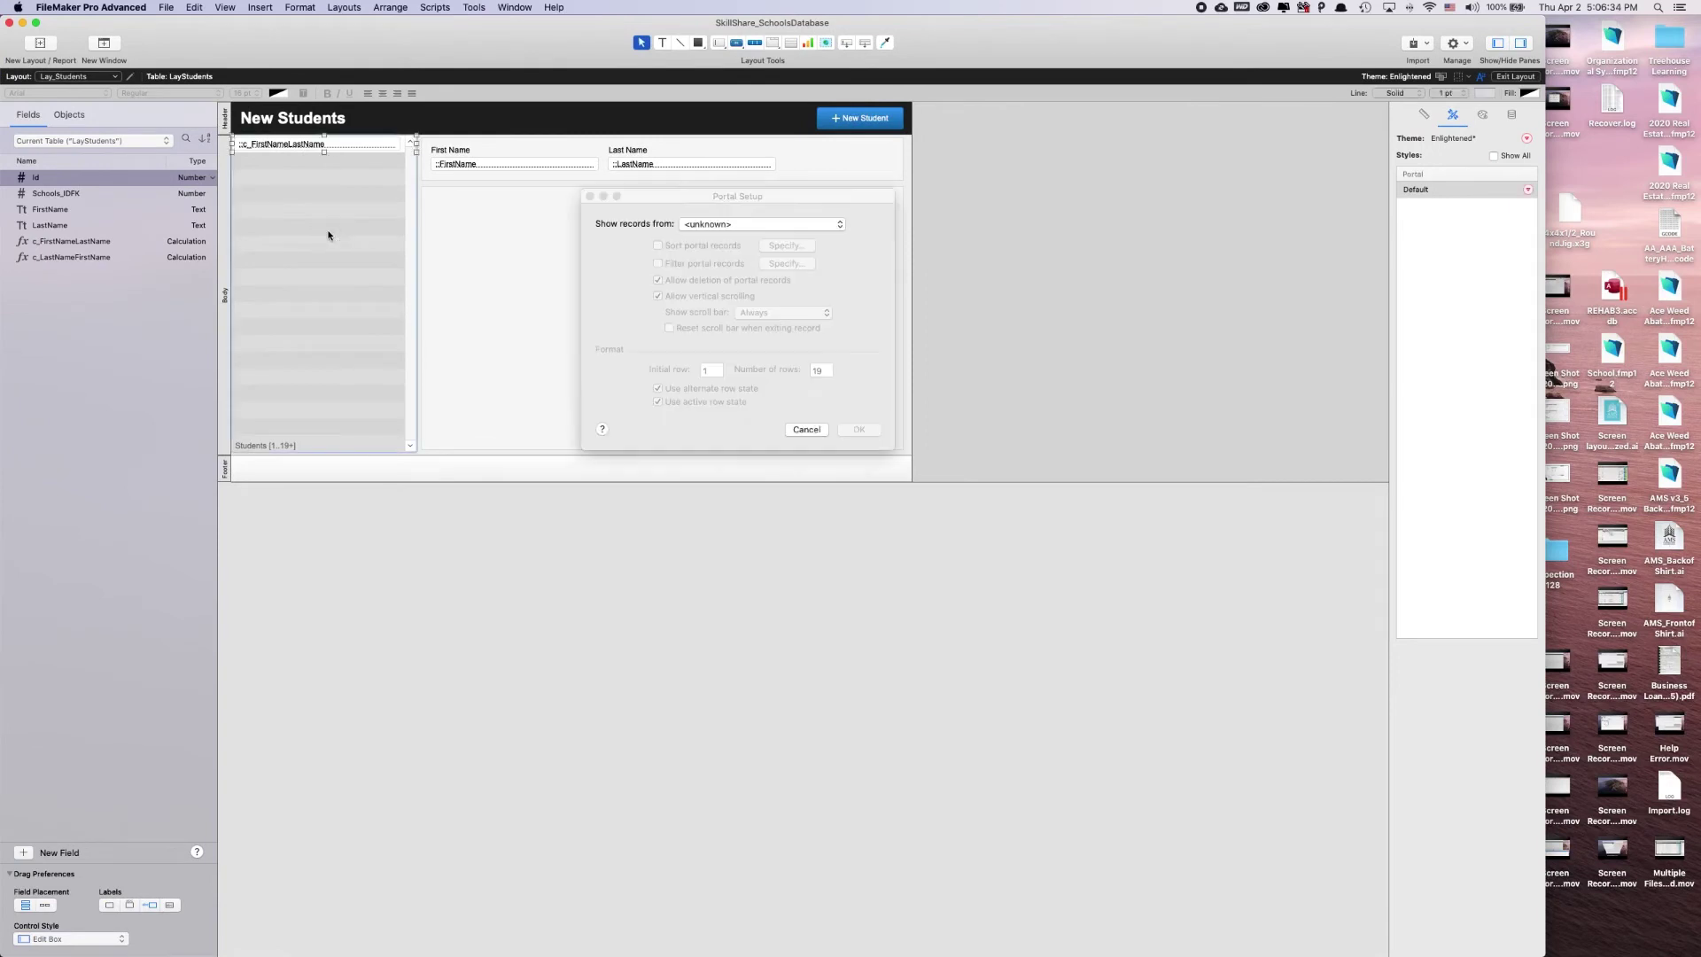
pyautogui.click(786, 226)
pyautogui.click(783, 226)
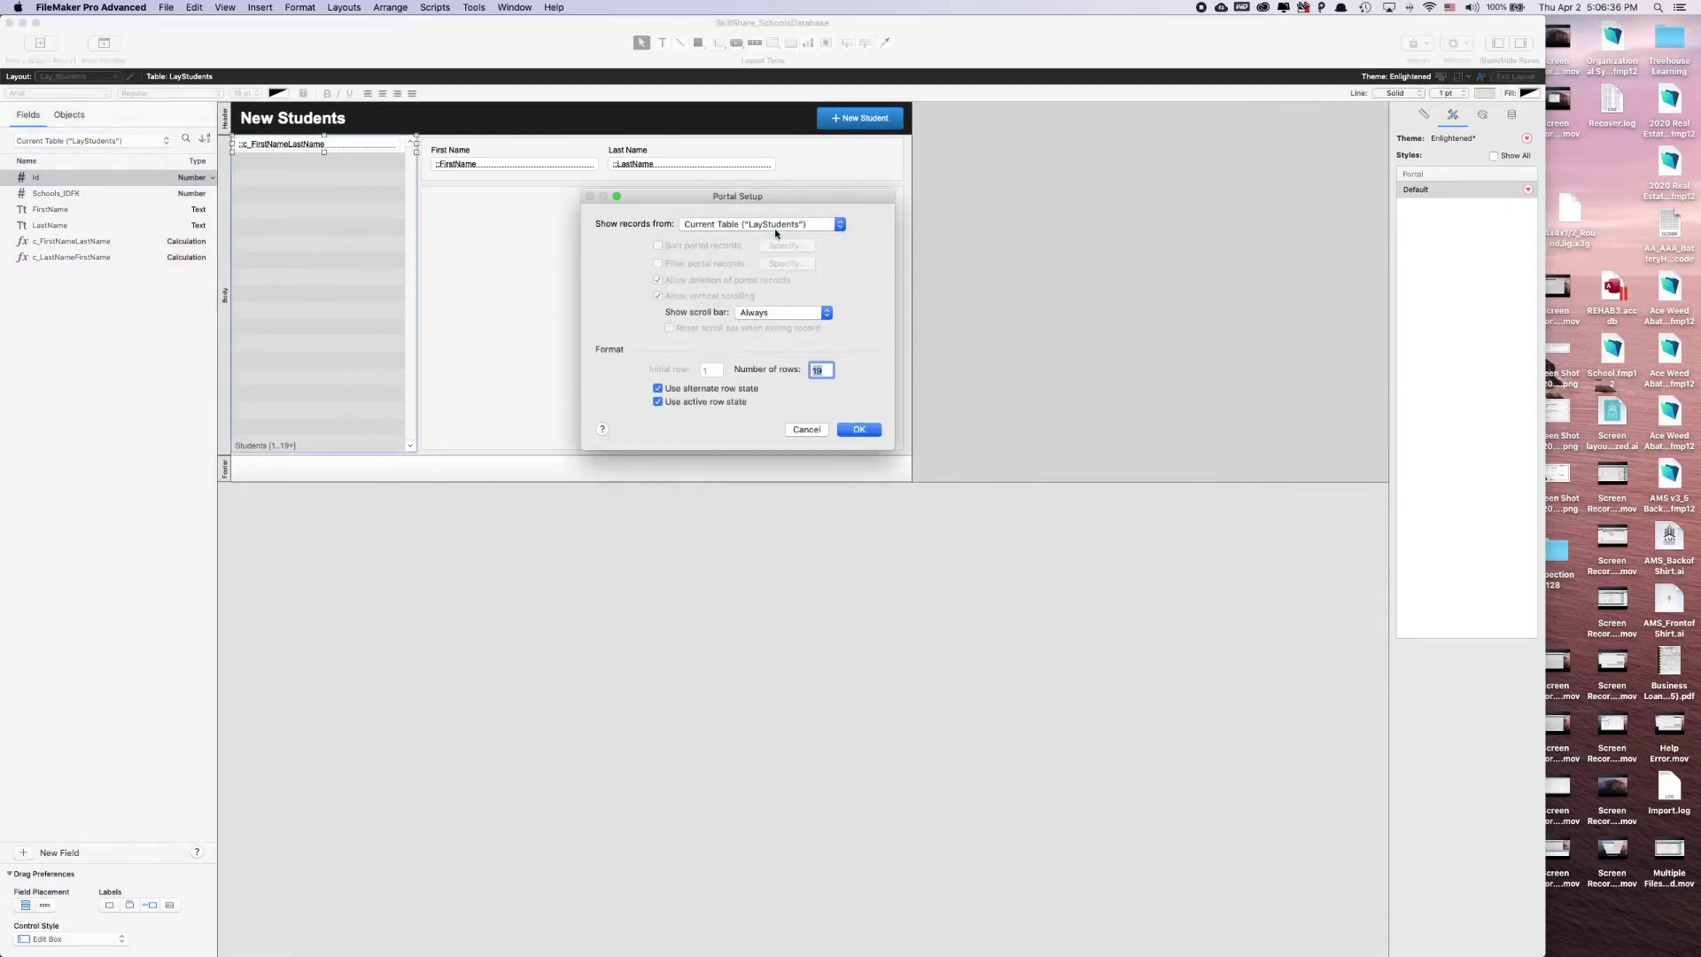
pyautogui.click(858, 429)
# Re-point the c_FirstNameLastName, FirstName and LastName fields to the current LayStudents table.
pyautogui.doubleClick(260, 148)
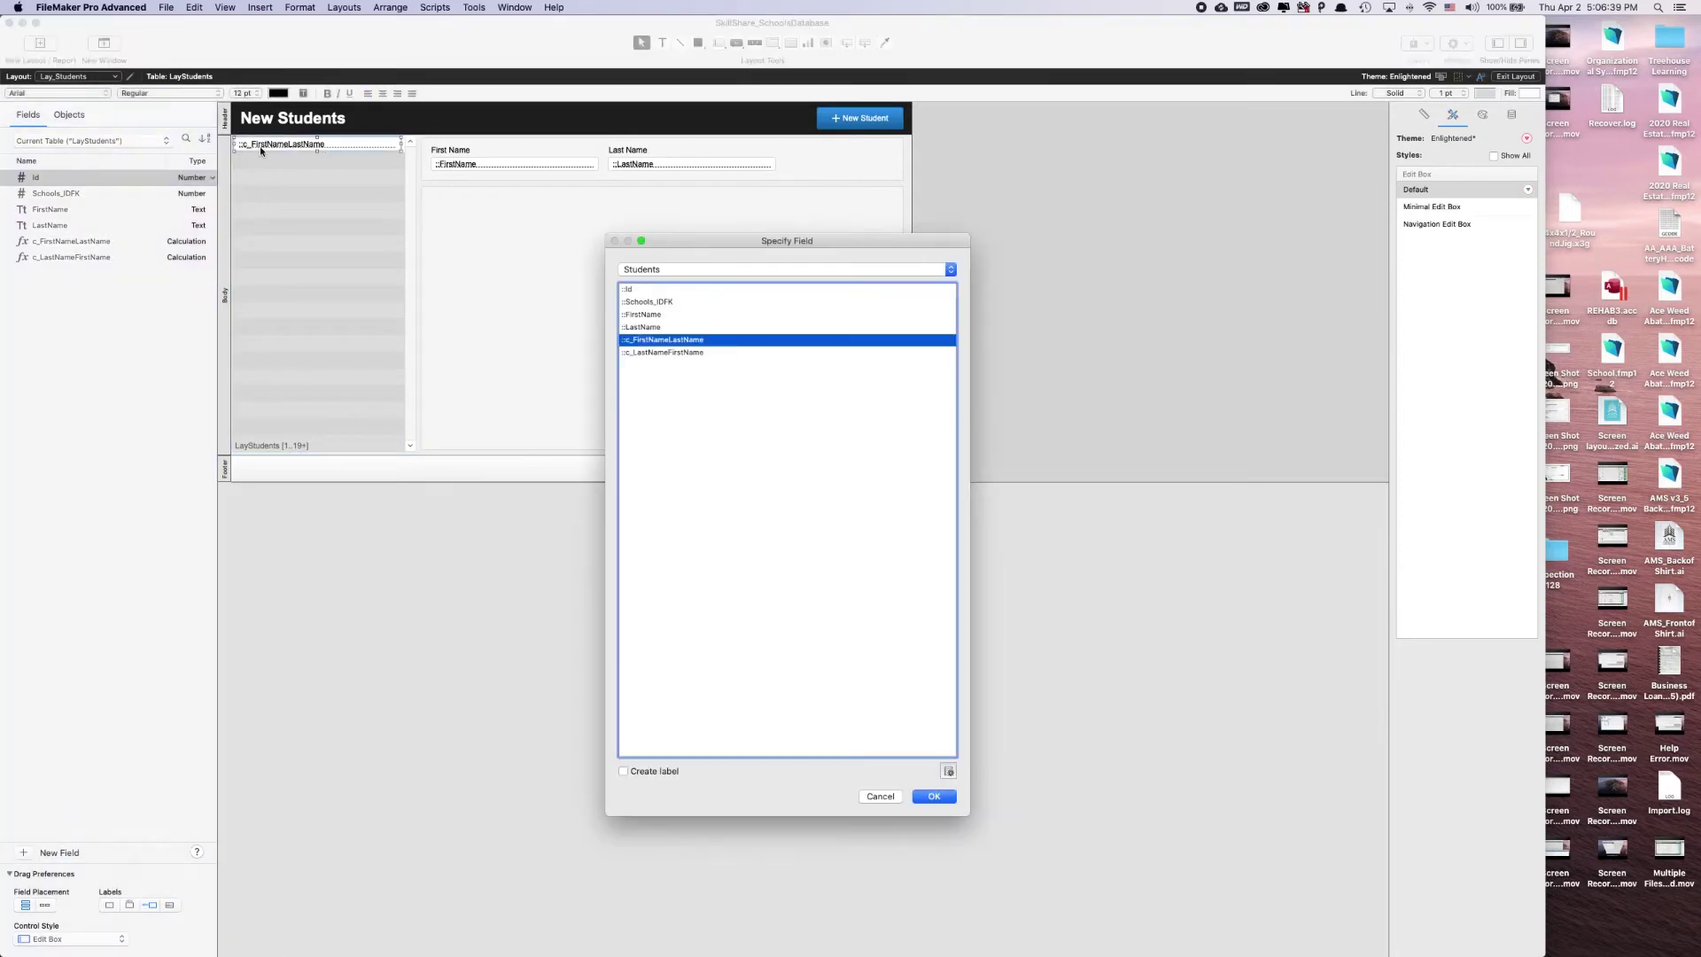
pyautogui.click(651, 269)
pyautogui.click(709, 178)
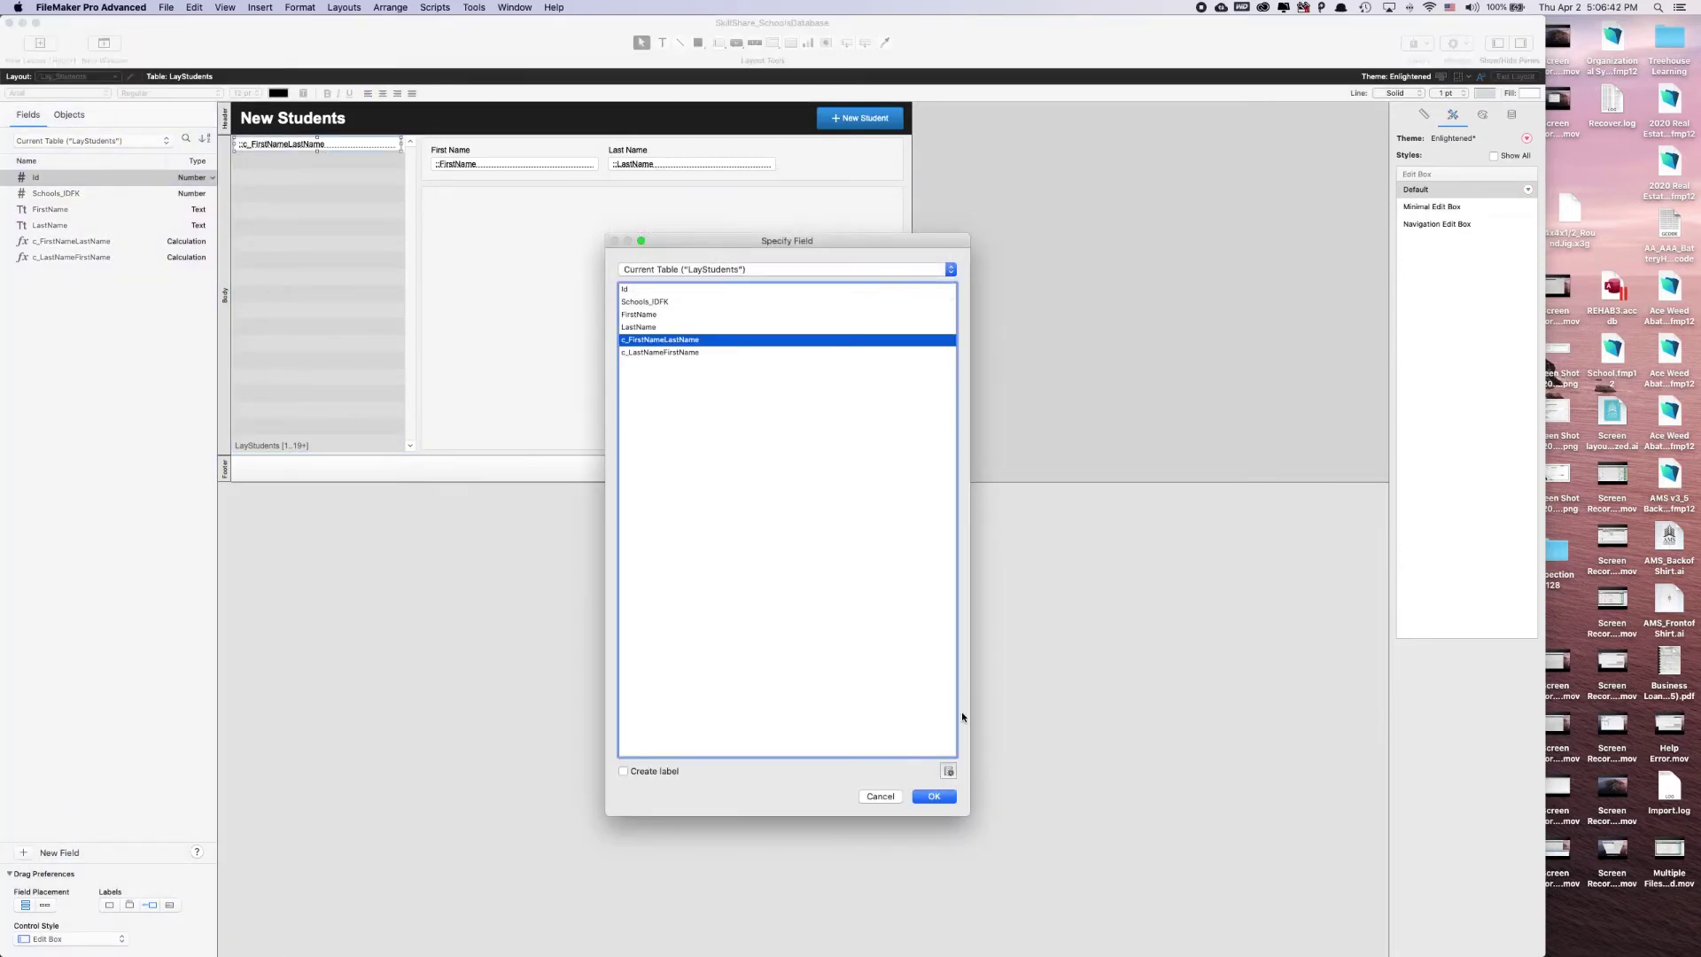
pyautogui.click(934, 795)
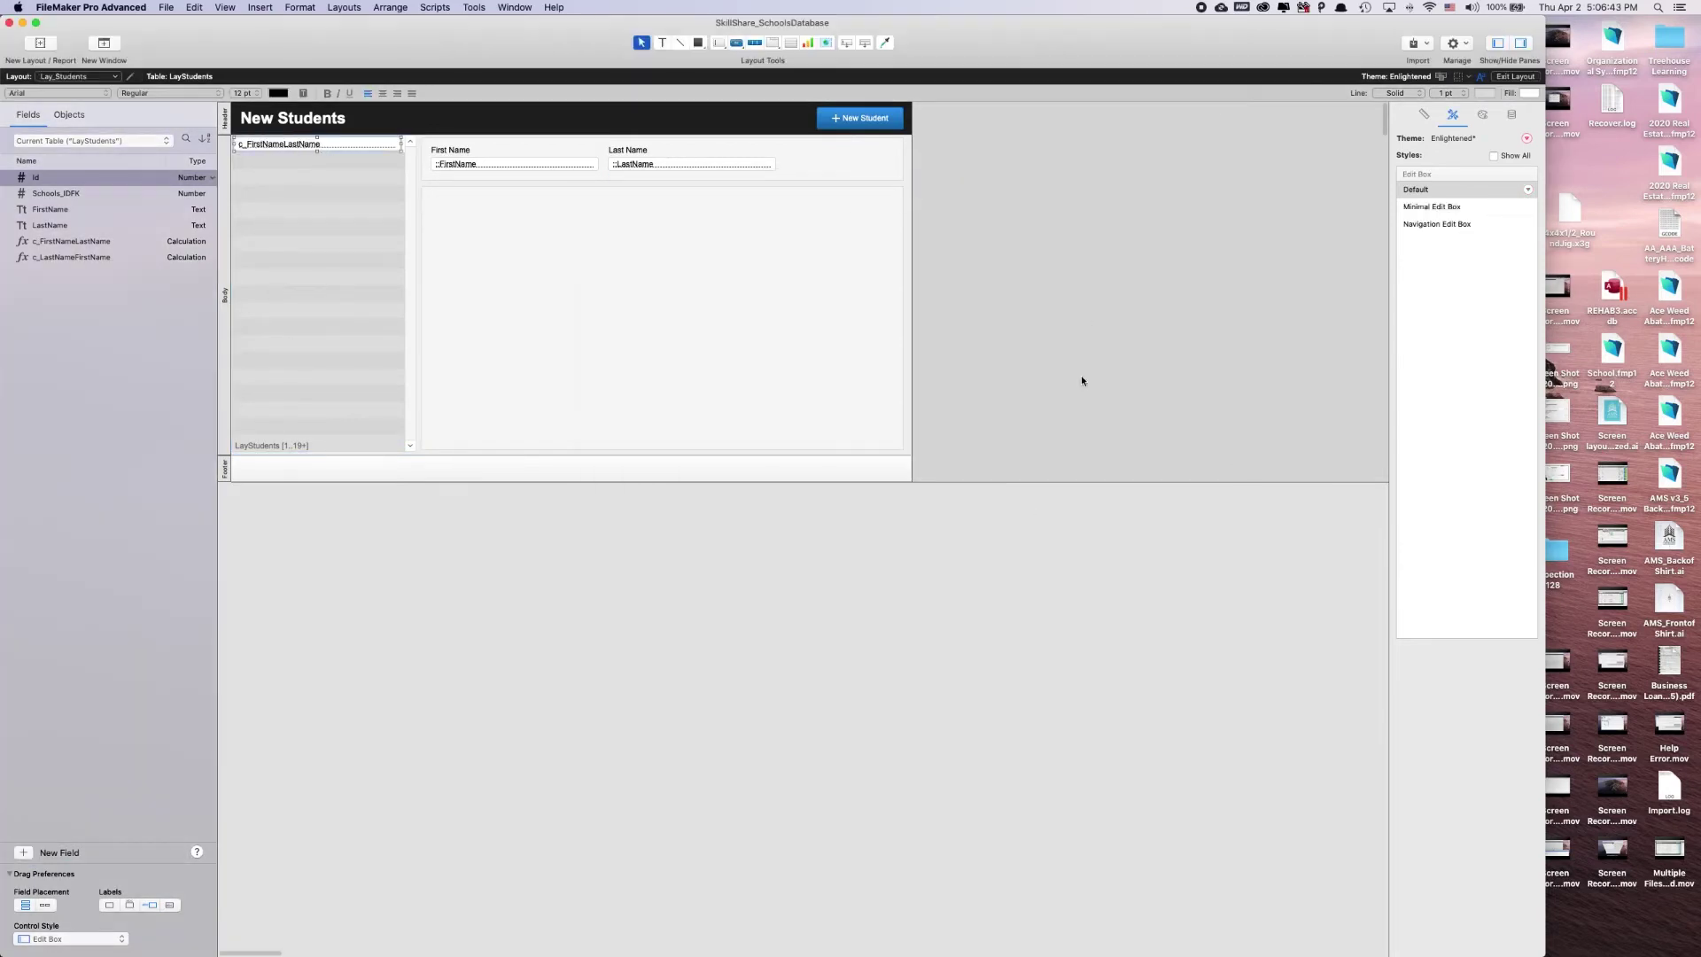
pyautogui.doubleClick(463, 166)
pyautogui.click(691, 270)
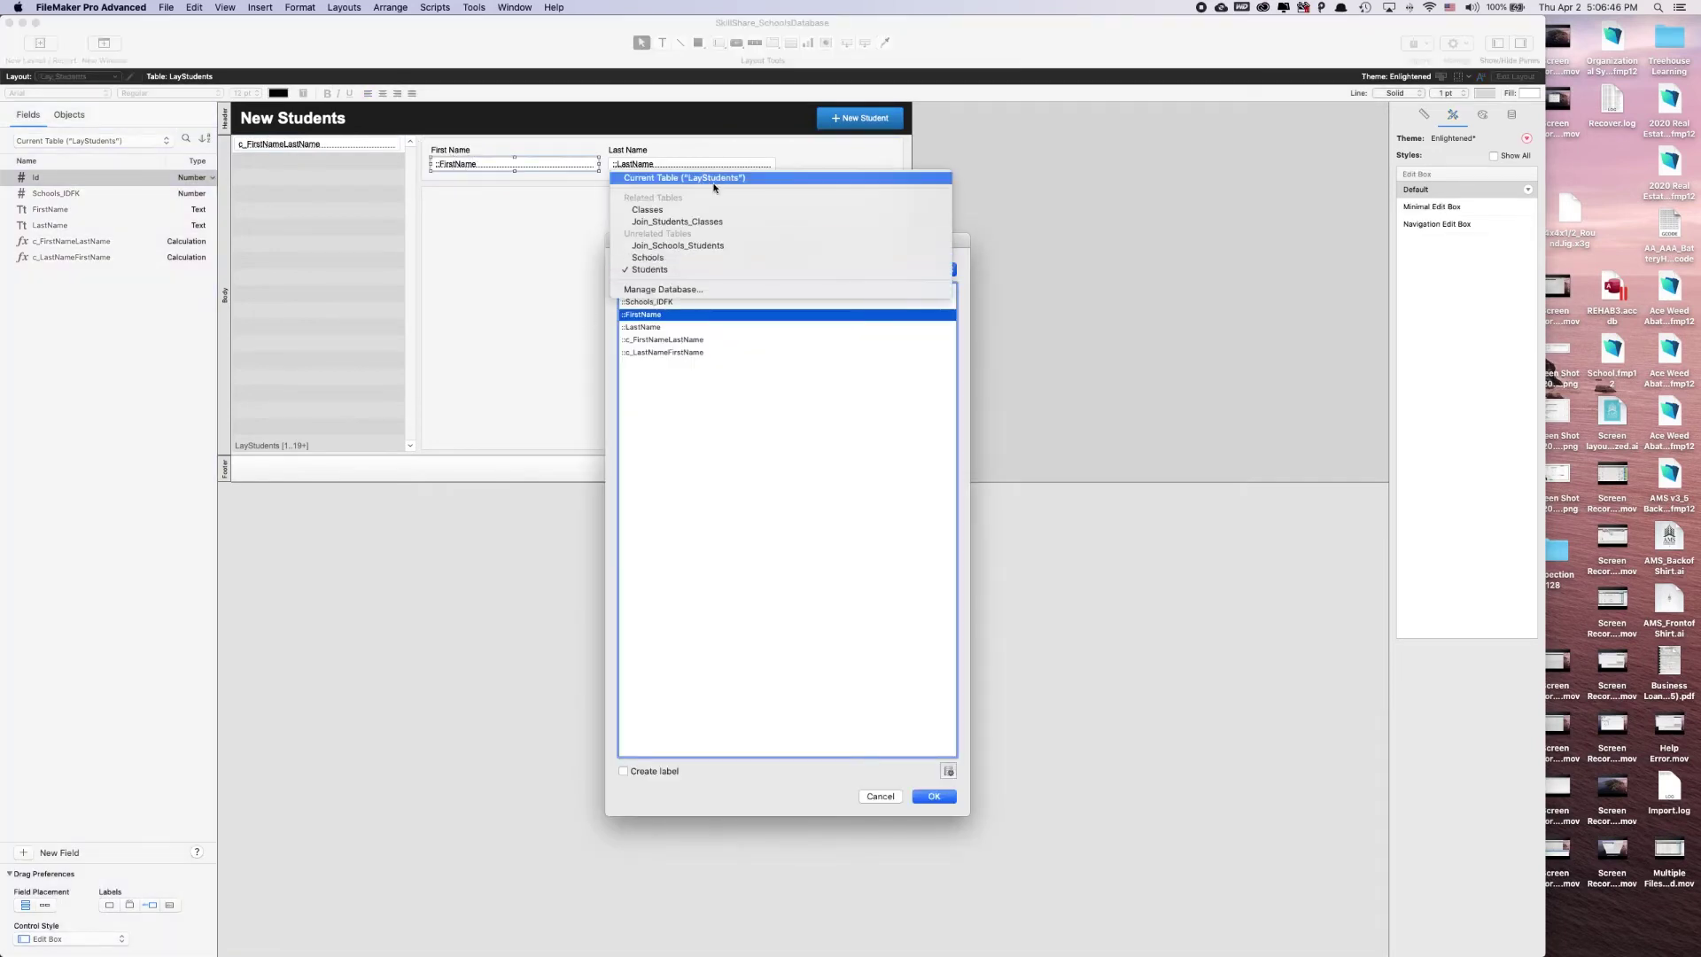
pyautogui.click(714, 181)
pyautogui.click(933, 795)
pyautogui.click(651, 163)
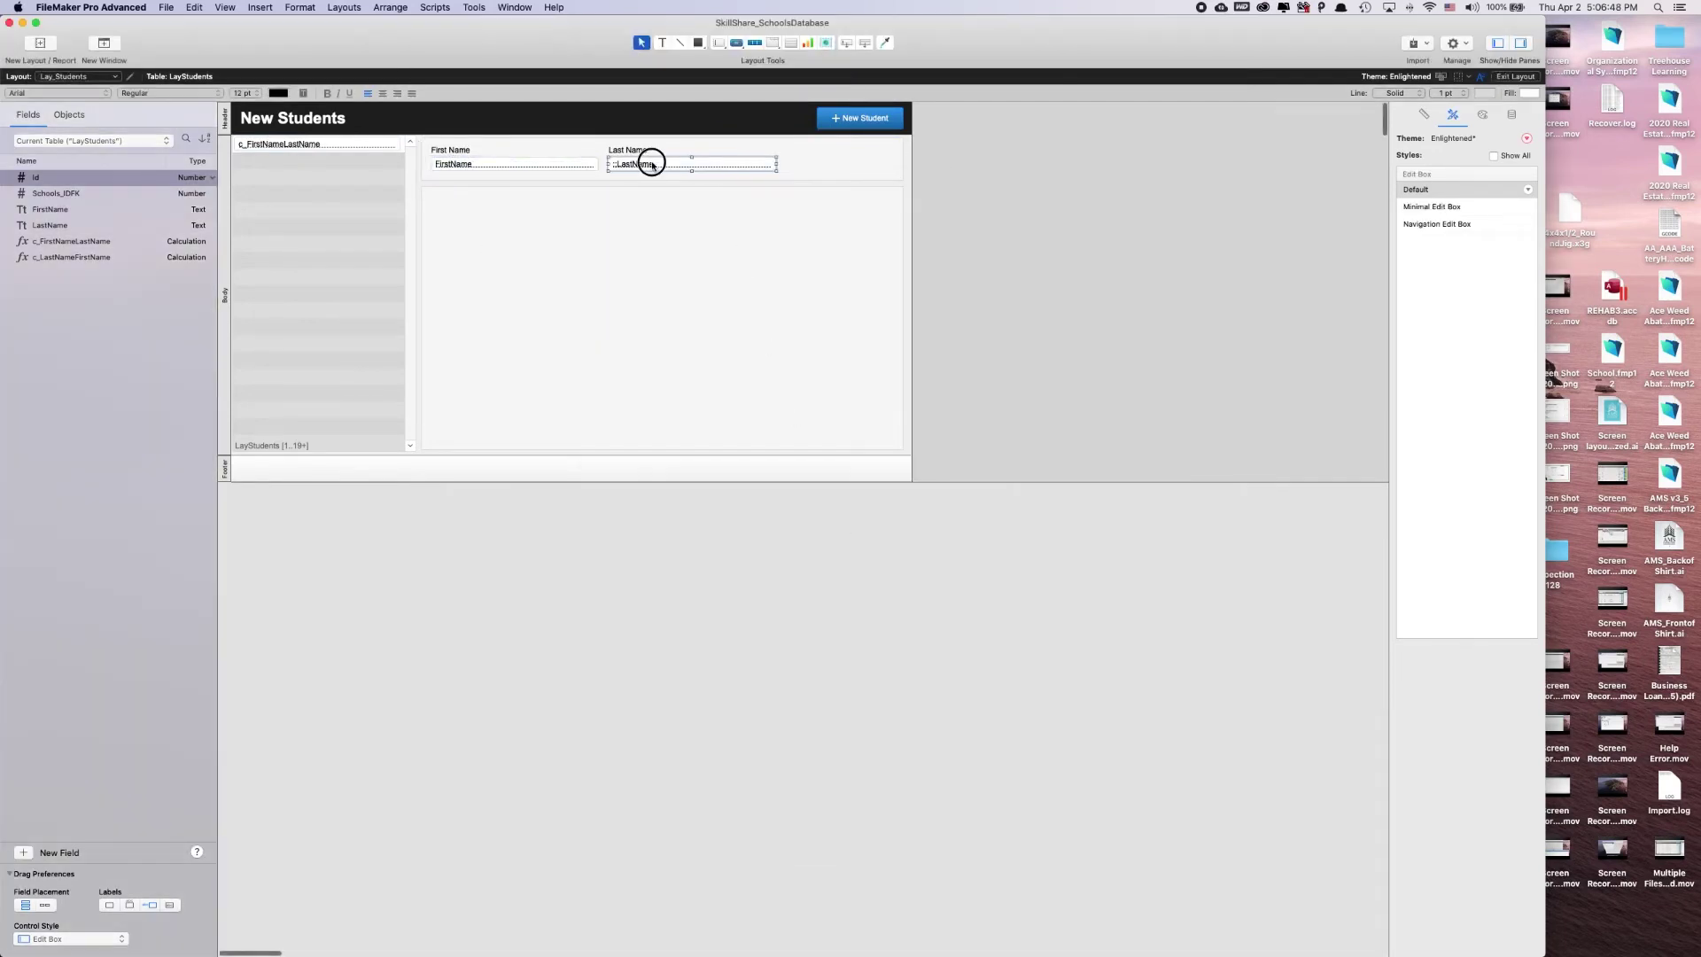
pyautogui.doubleClick(651, 164)
pyautogui.click(691, 269)
pyautogui.click(673, 176)
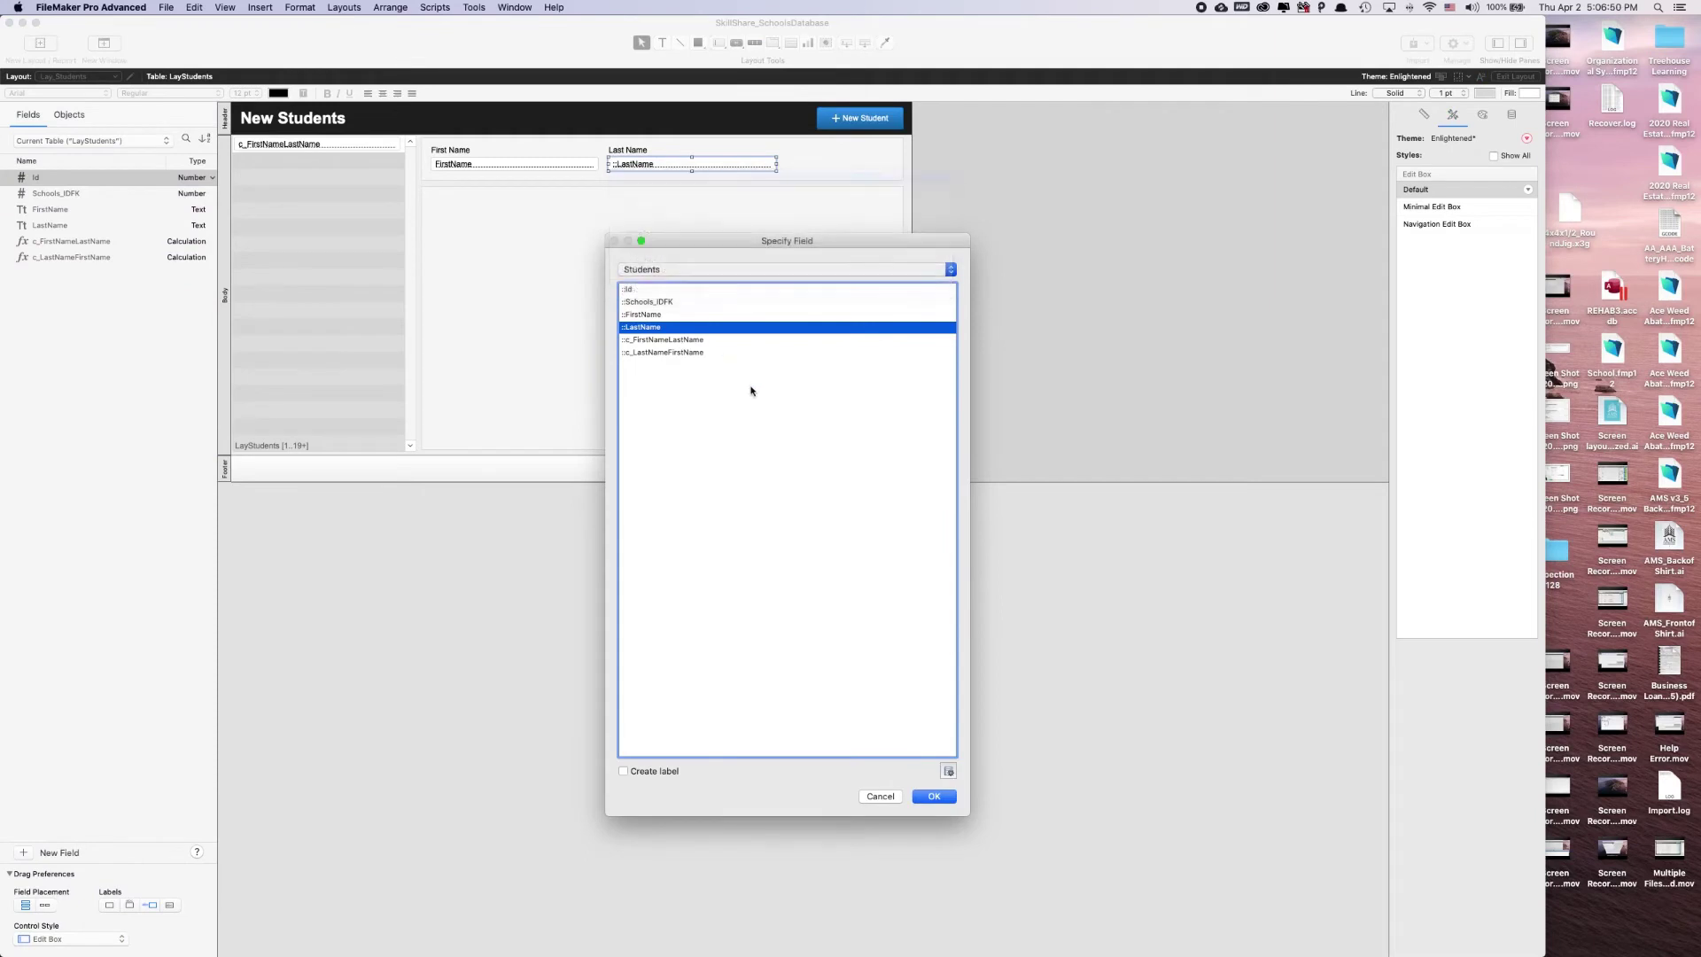
pyautogui.click(934, 796)
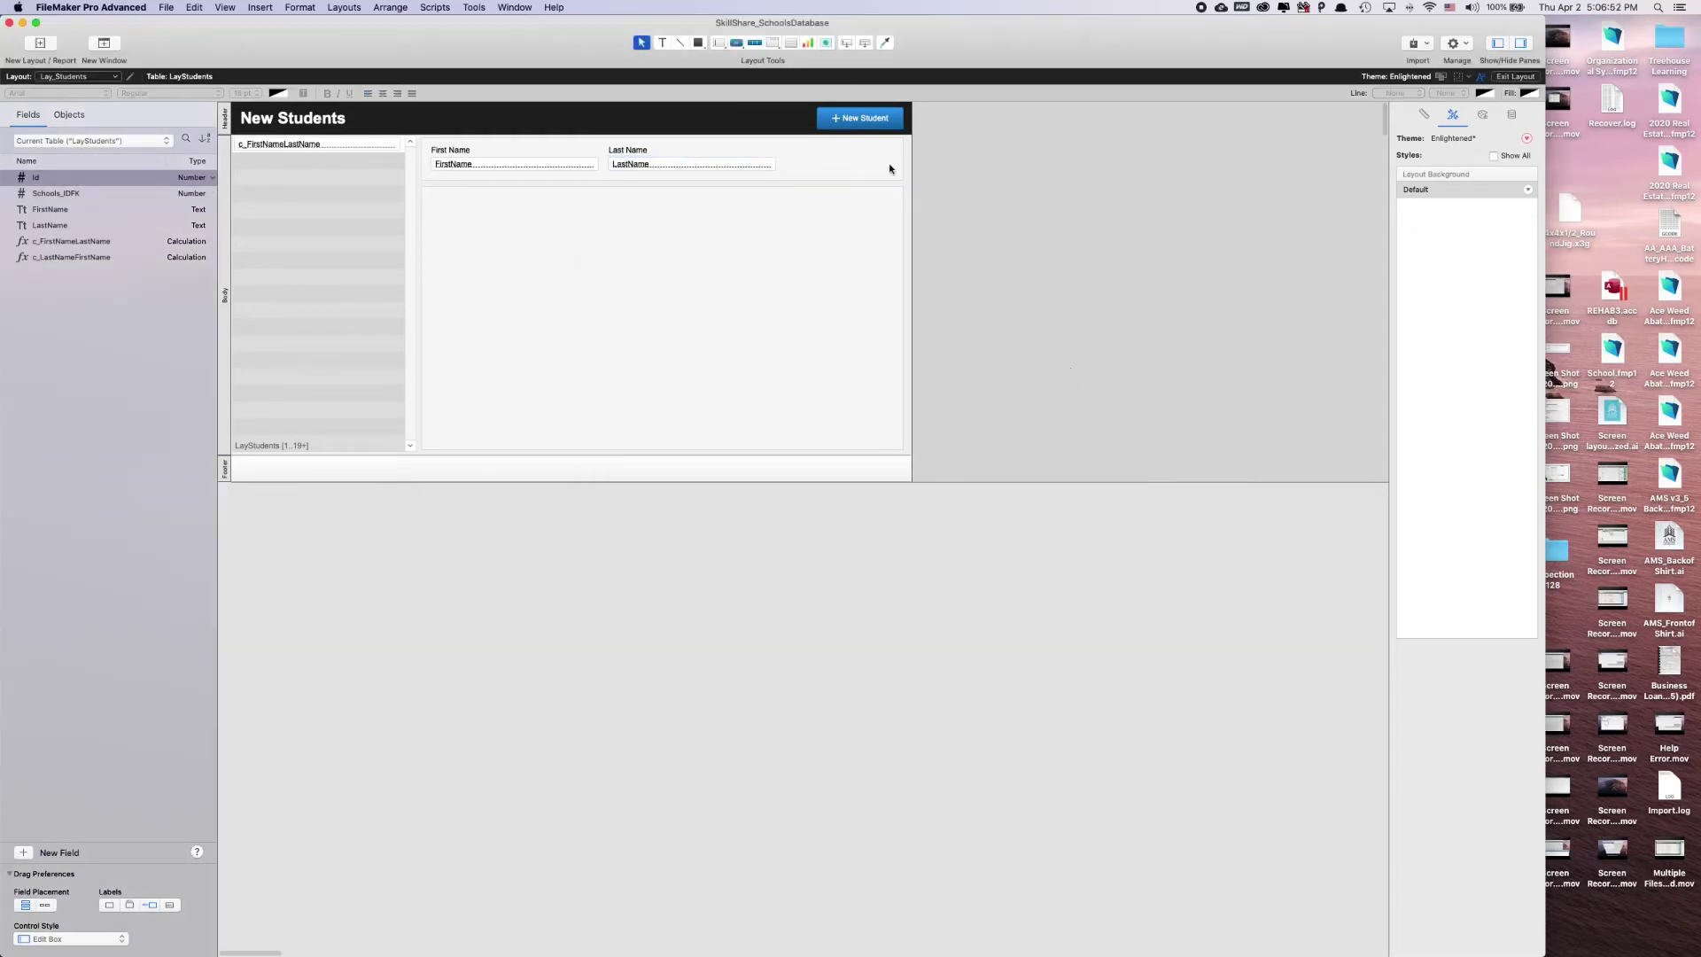
# Draw a Join_Students_Classes portal with vertical scrolling, alternate row shading and no active-row highlight.
pyautogui.click(791, 43)
pyautogui.moveTo(431, 198); pyautogui.dragTo(580, 443)
pyautogui.click(749, 220)
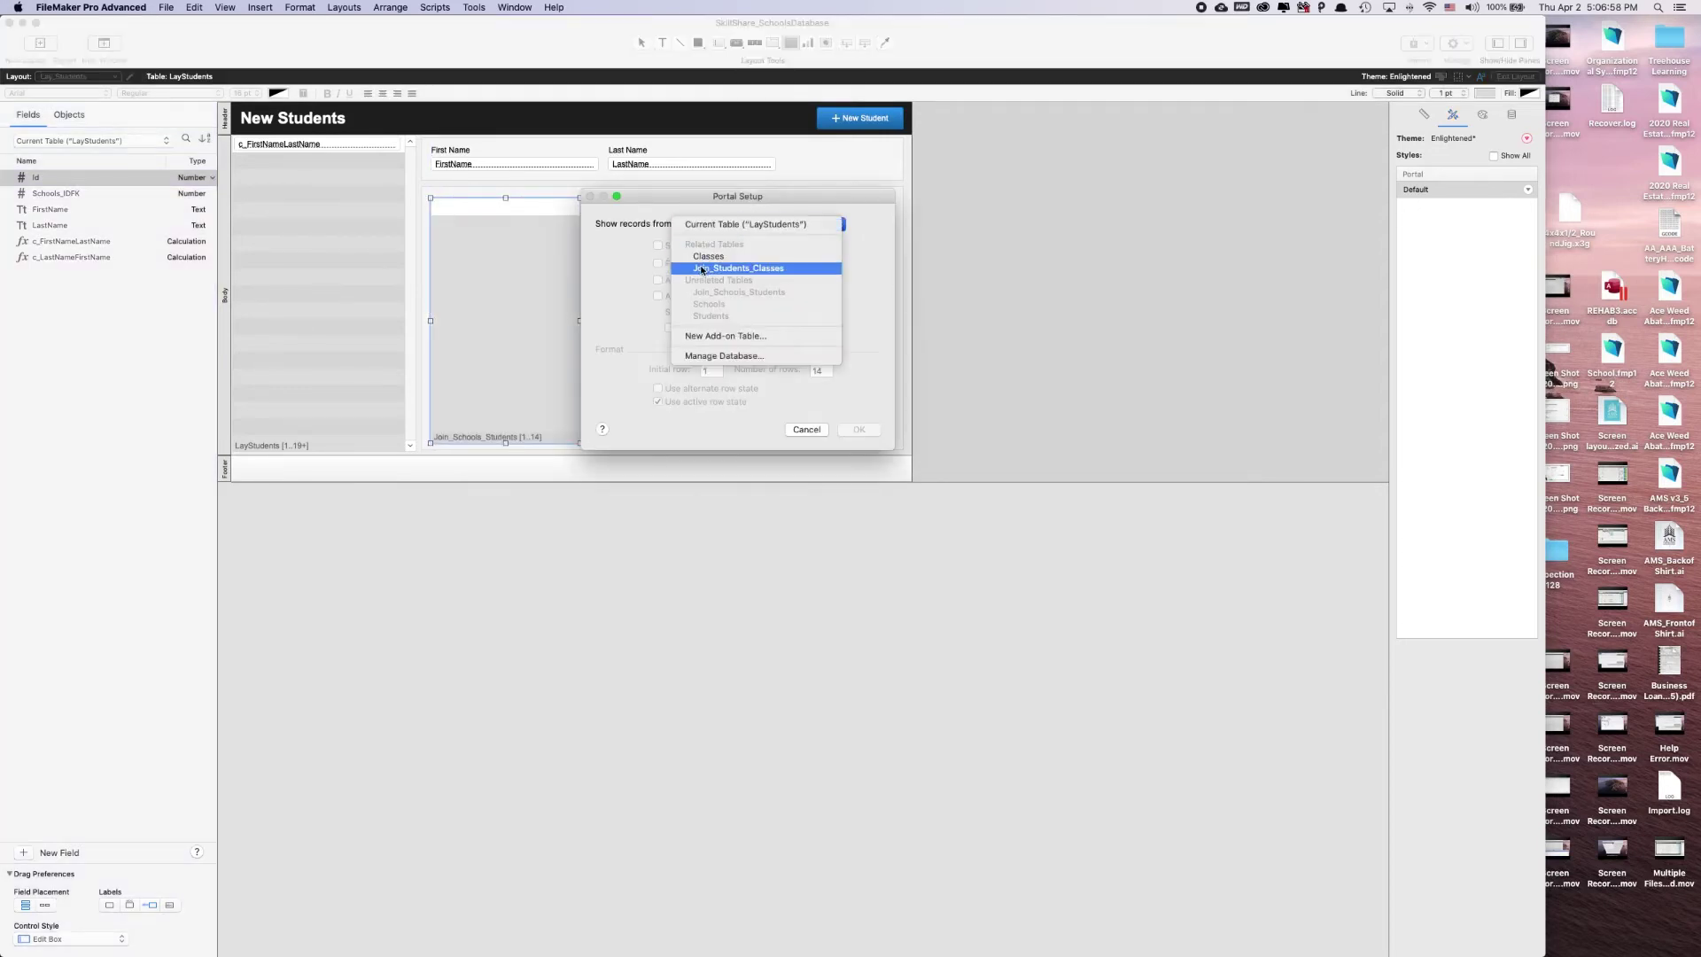
pyautogui.click(752, 267)
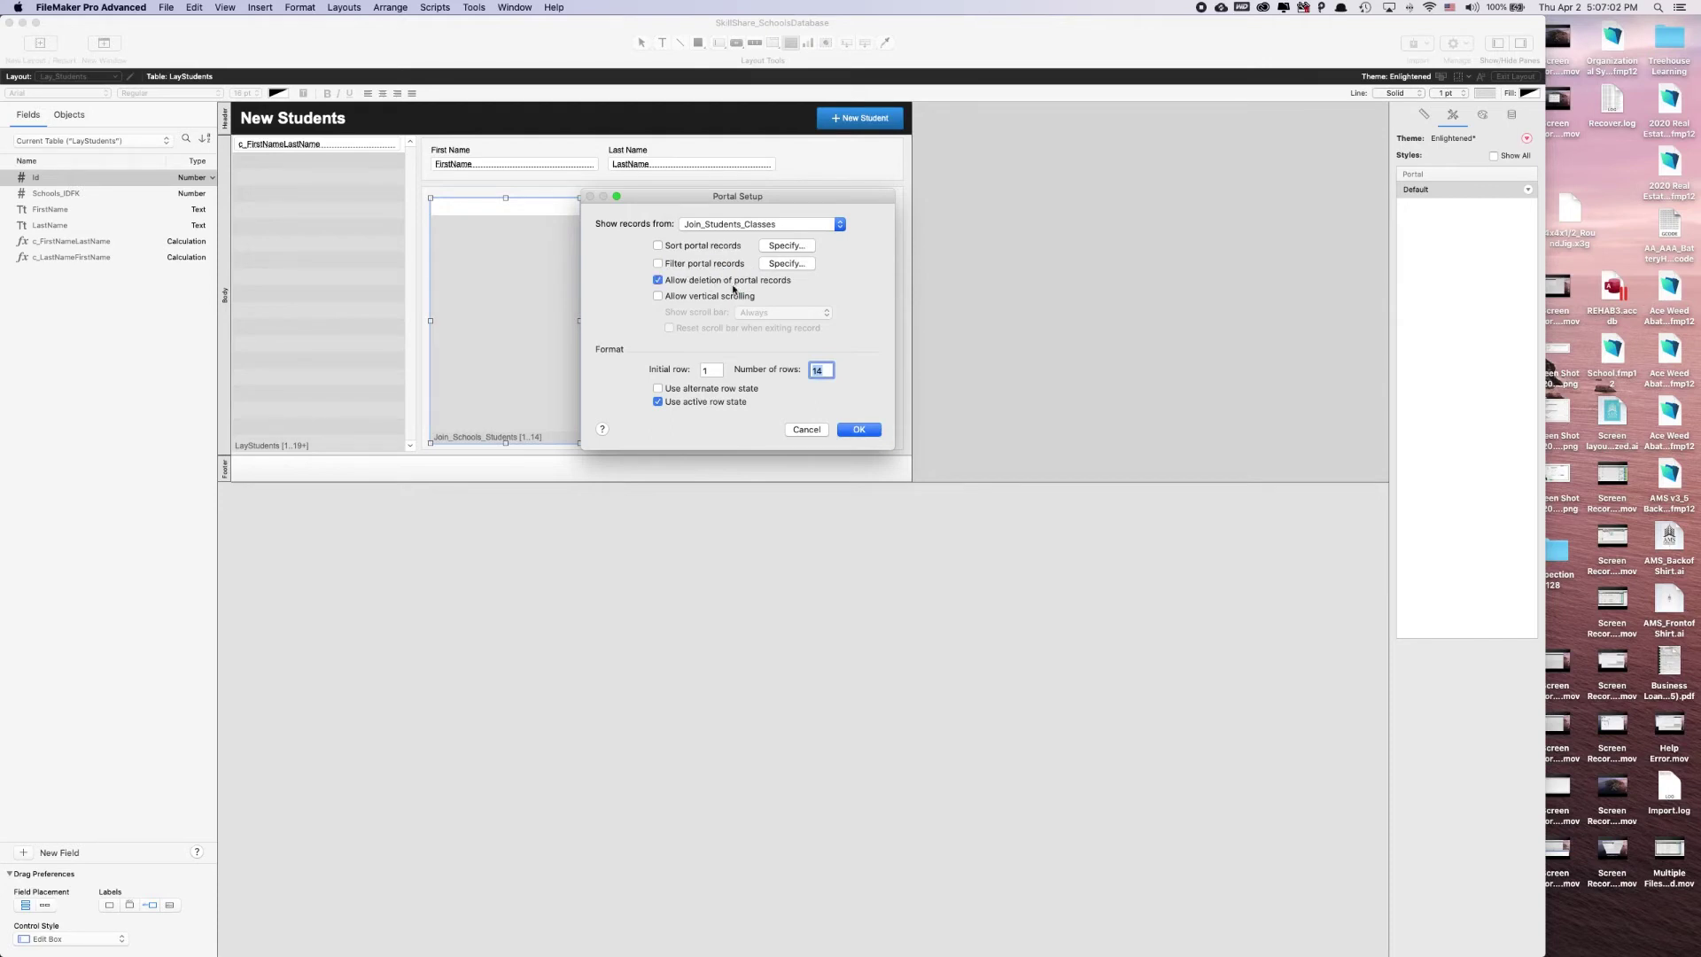
pyautogui.click(688, 296)
pyautogui.click(716, 393)
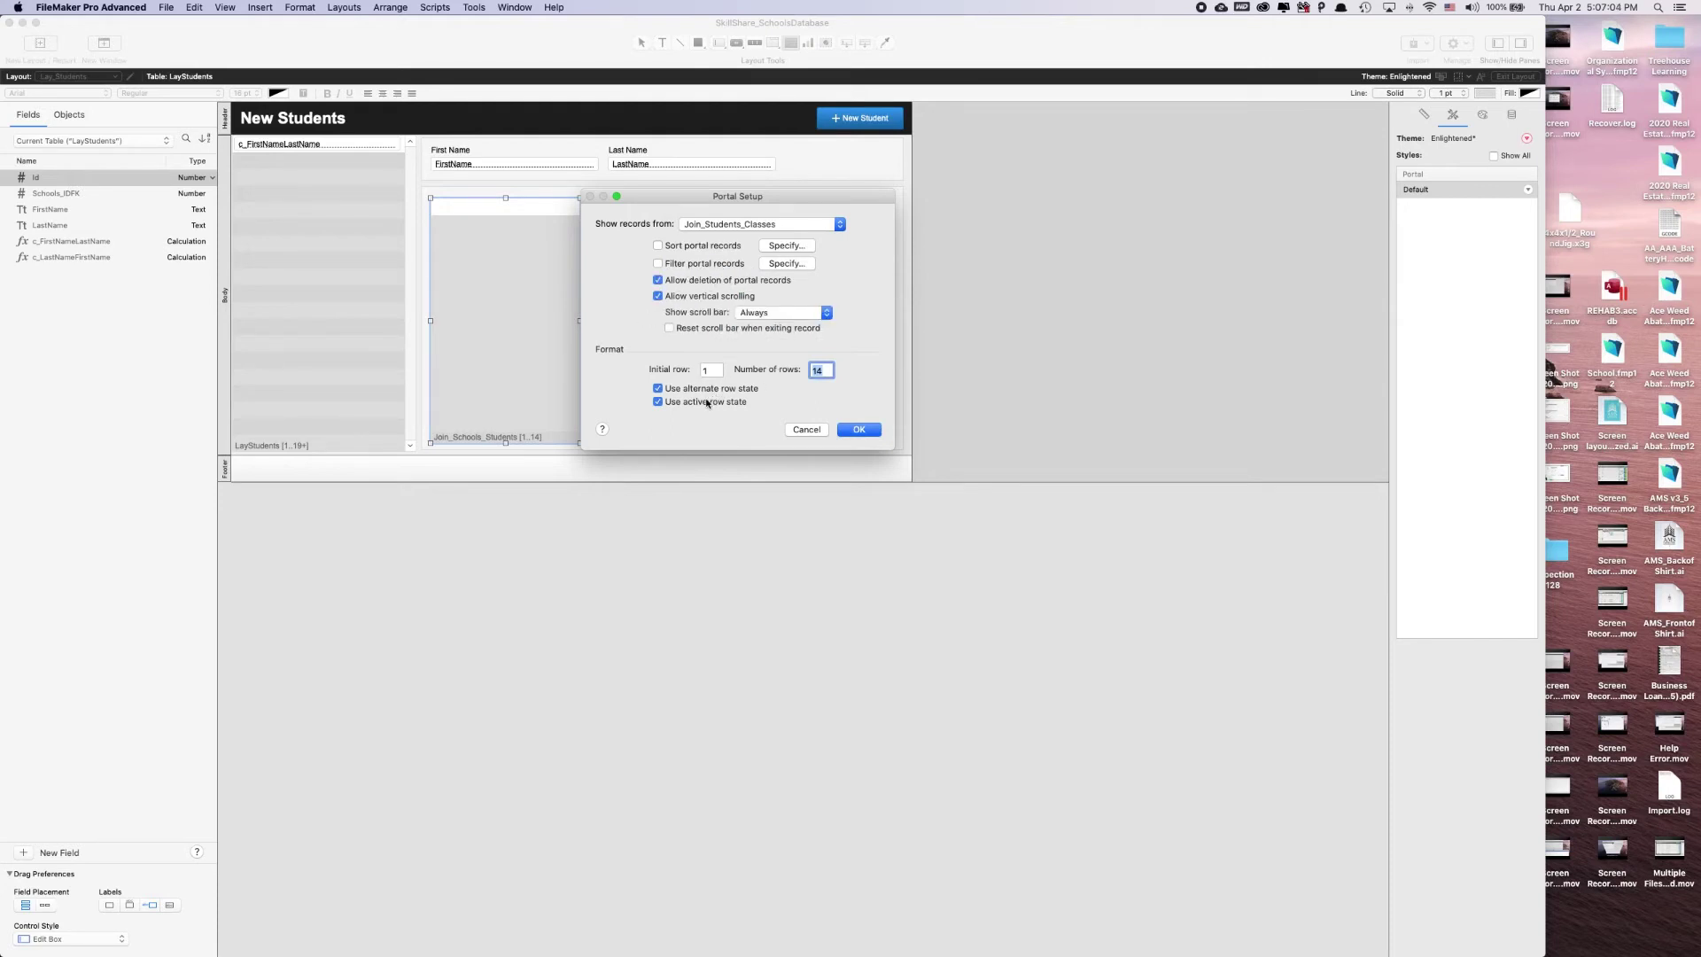
pyautogui.click(691, 402)
pyautogui.click(858, 429)
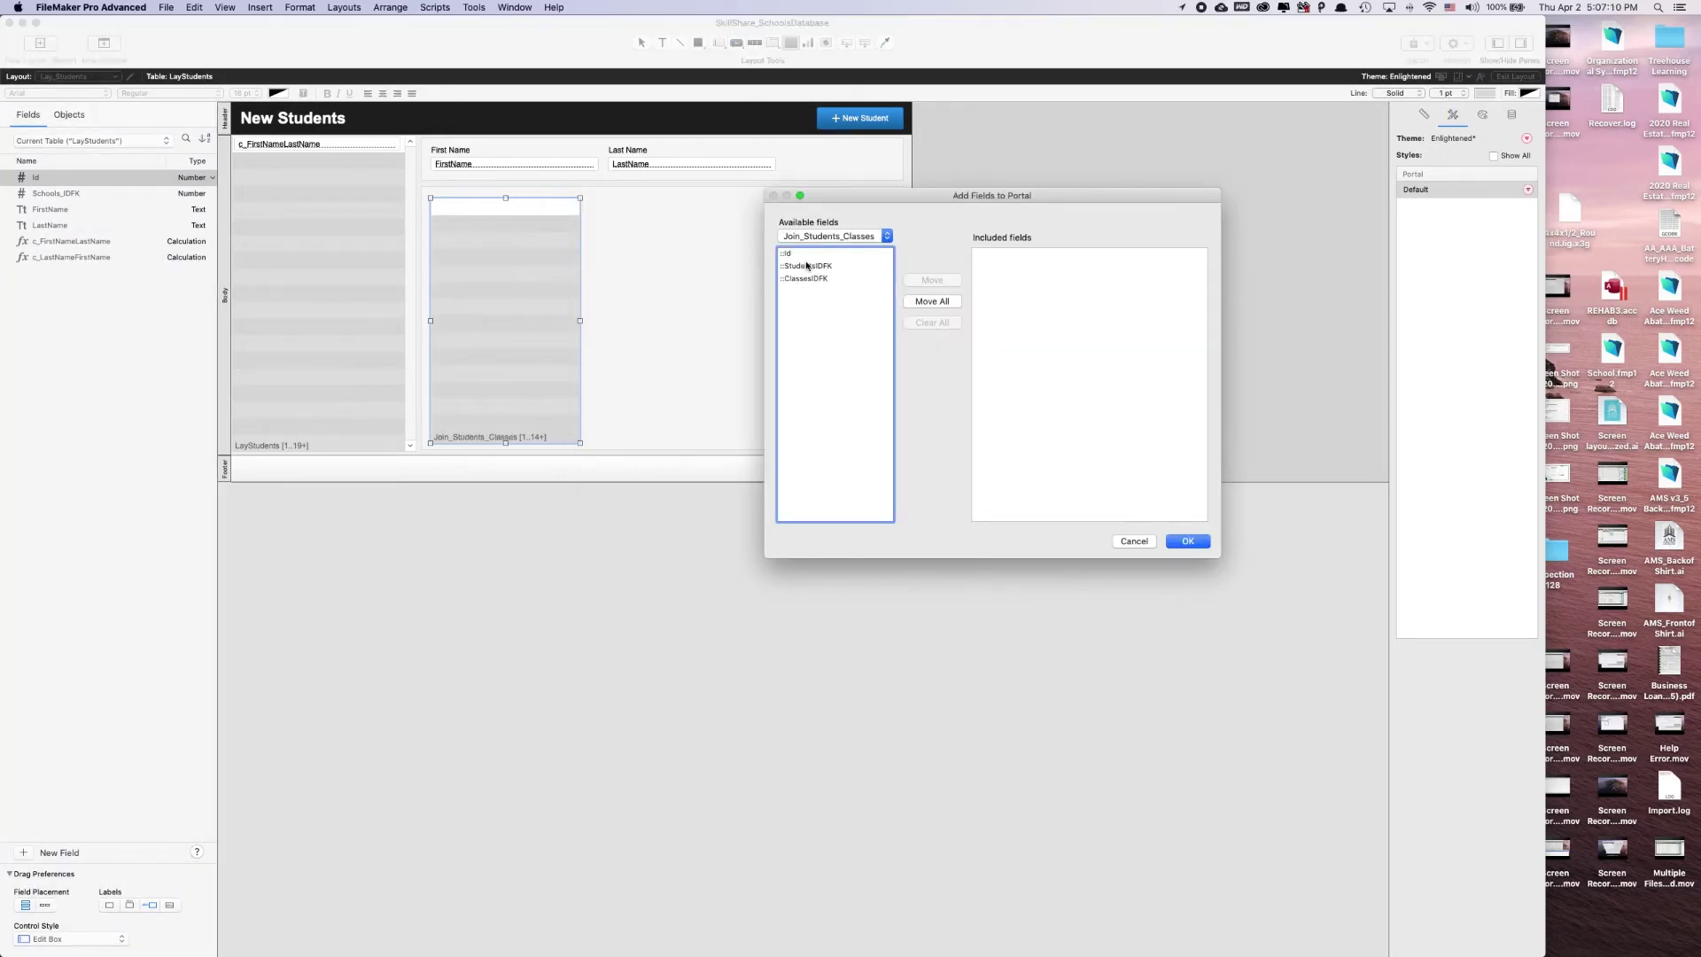
# Add the ClassesIDFK field to the portal.
pyautogui.click(805, 278)
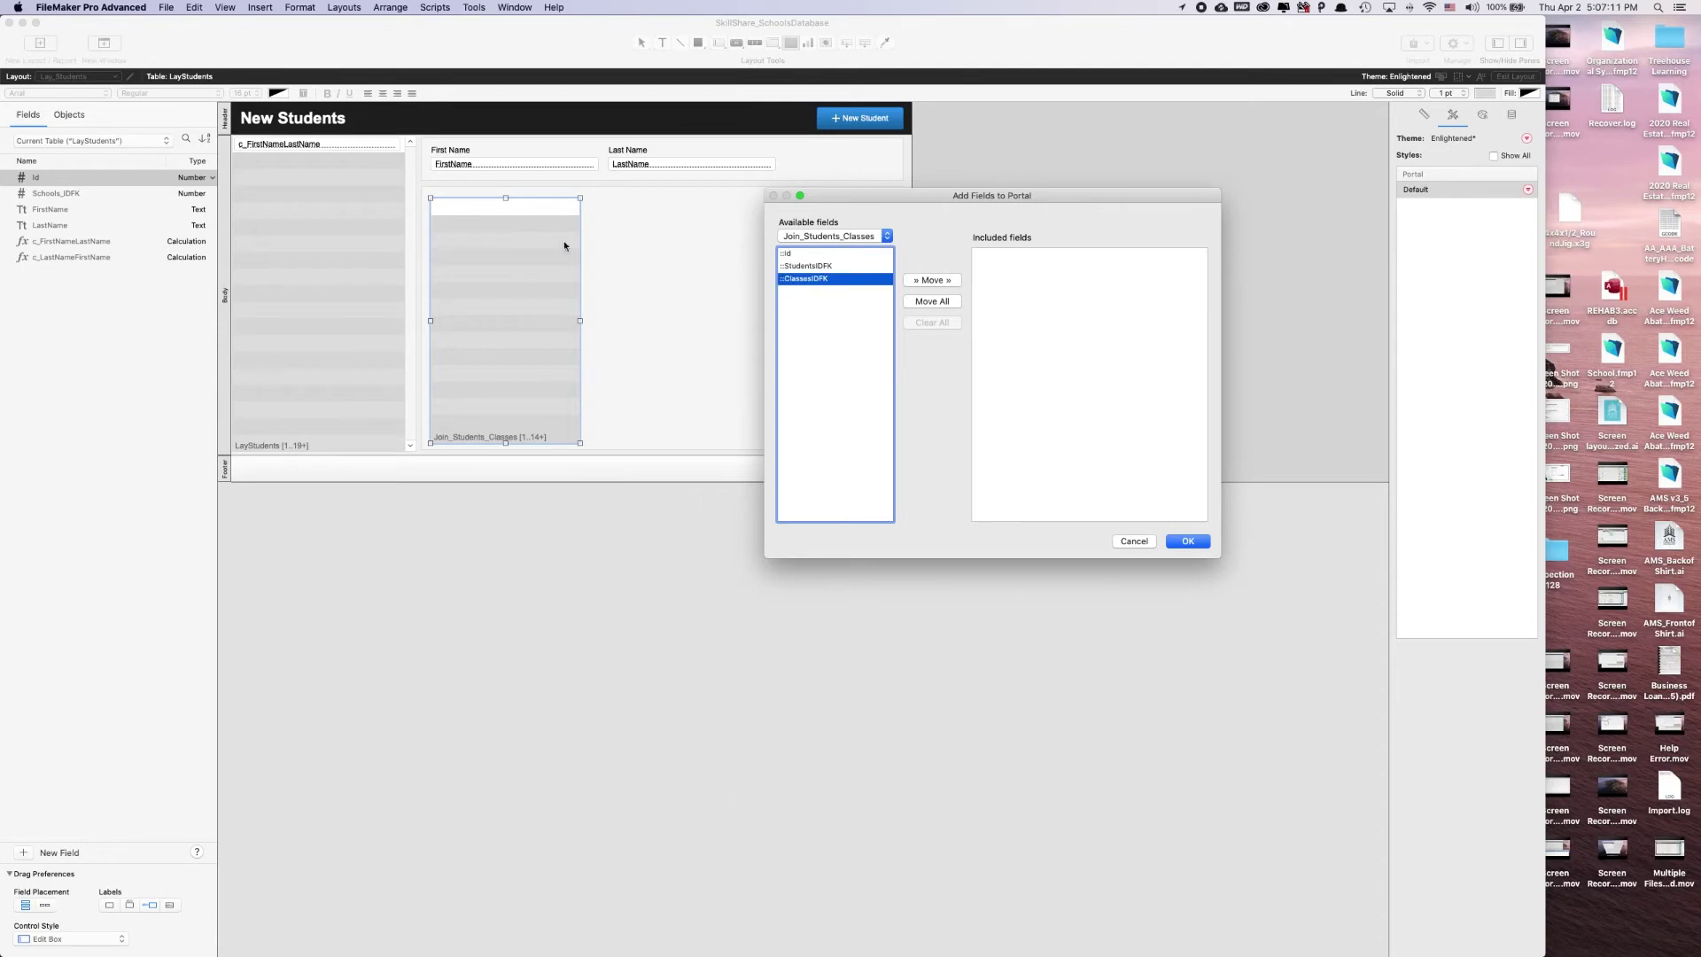
pyautogui.click(923, 282)
pyautogui.click(1187, 540)
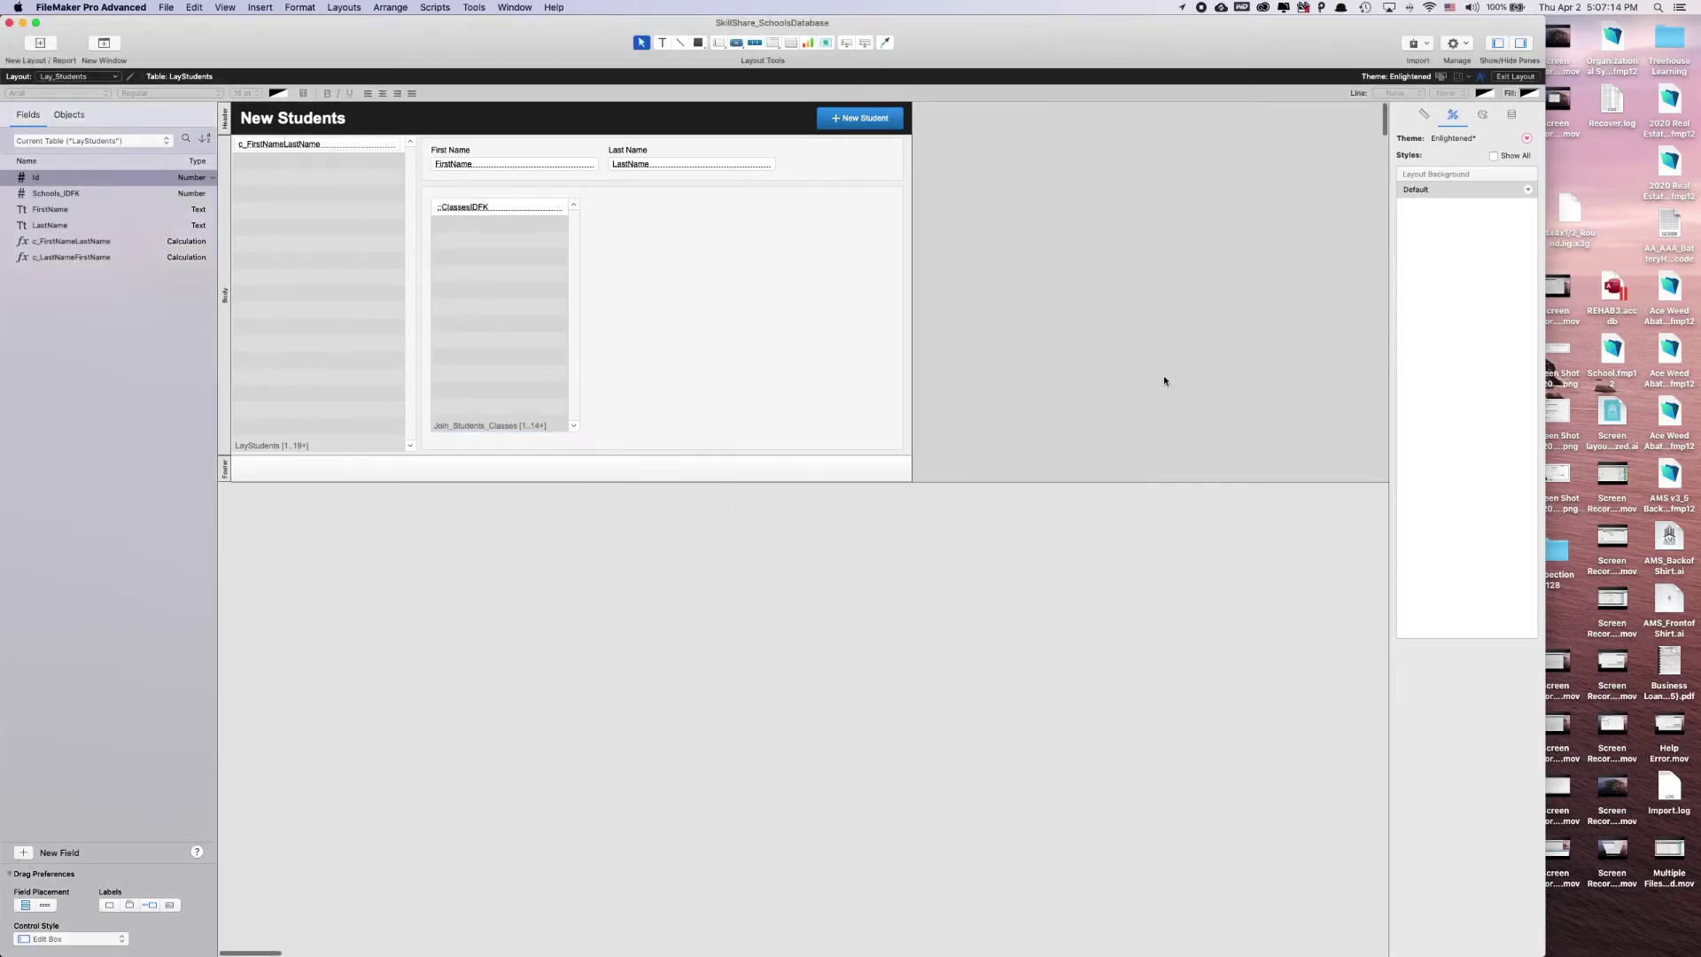
# Widen the Join_Students_Classes portal to the right and give ClassesIDFK the Default style.
pyautogui.moveTo(580, 207); pyautogui.dragTo(656, 207)
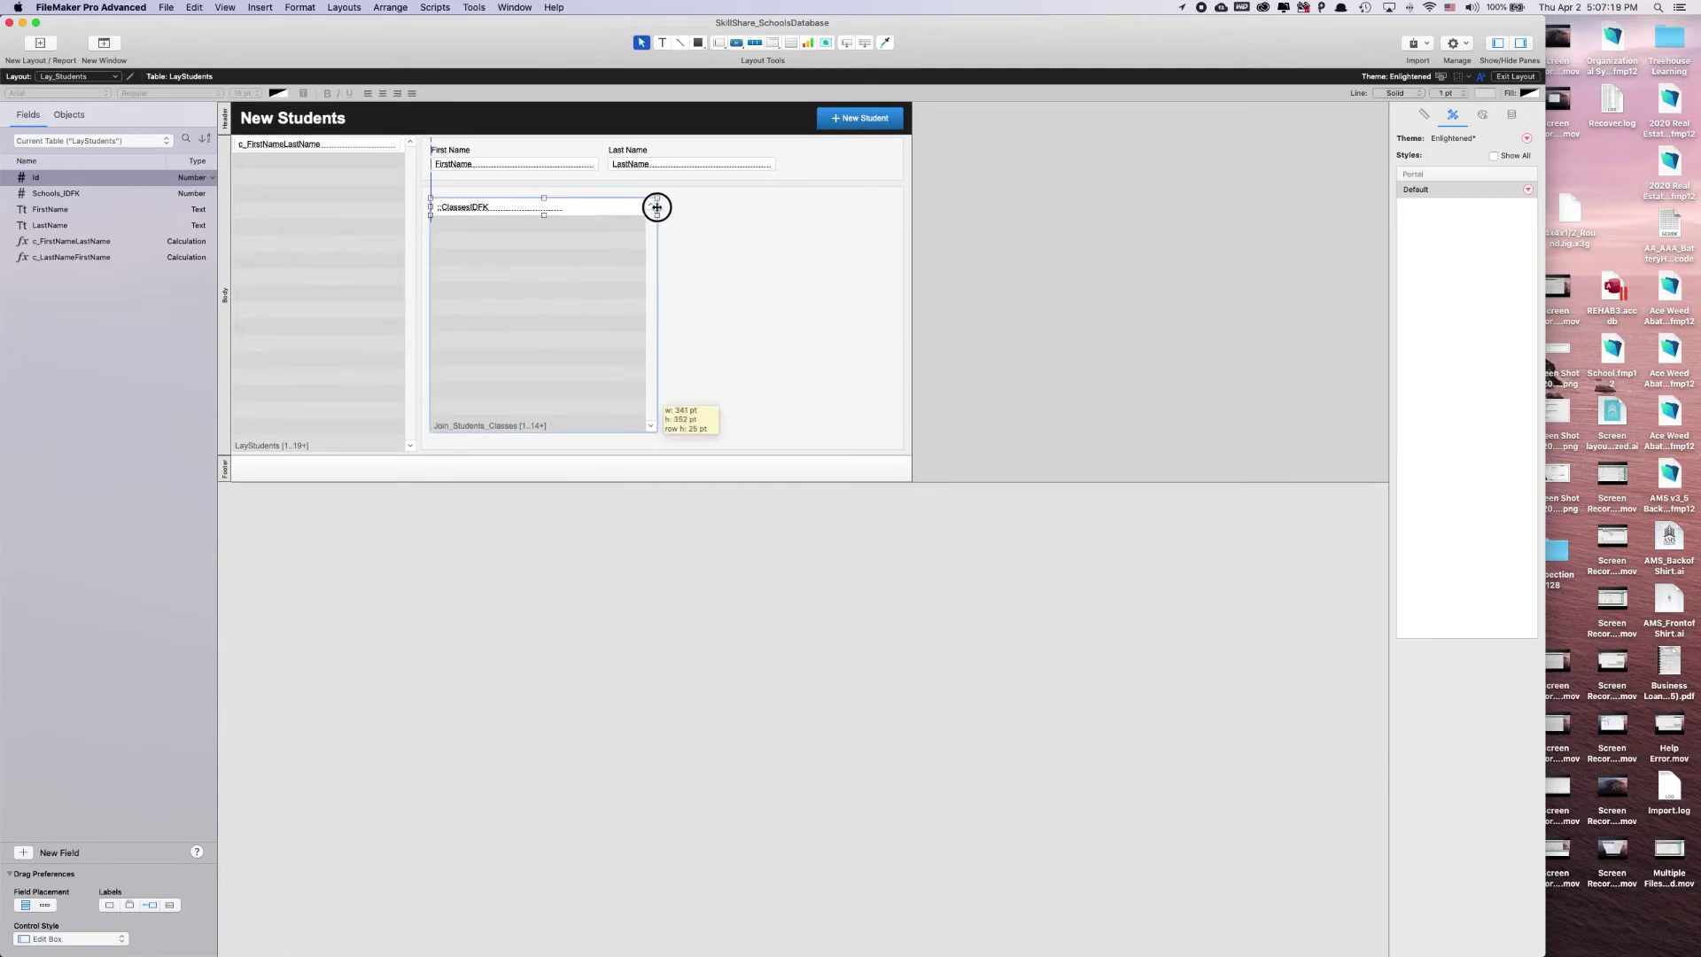
pyautogui.click(468, 213)
pyautogui.click(1416, 190)
pyautogui.click(864, 278)
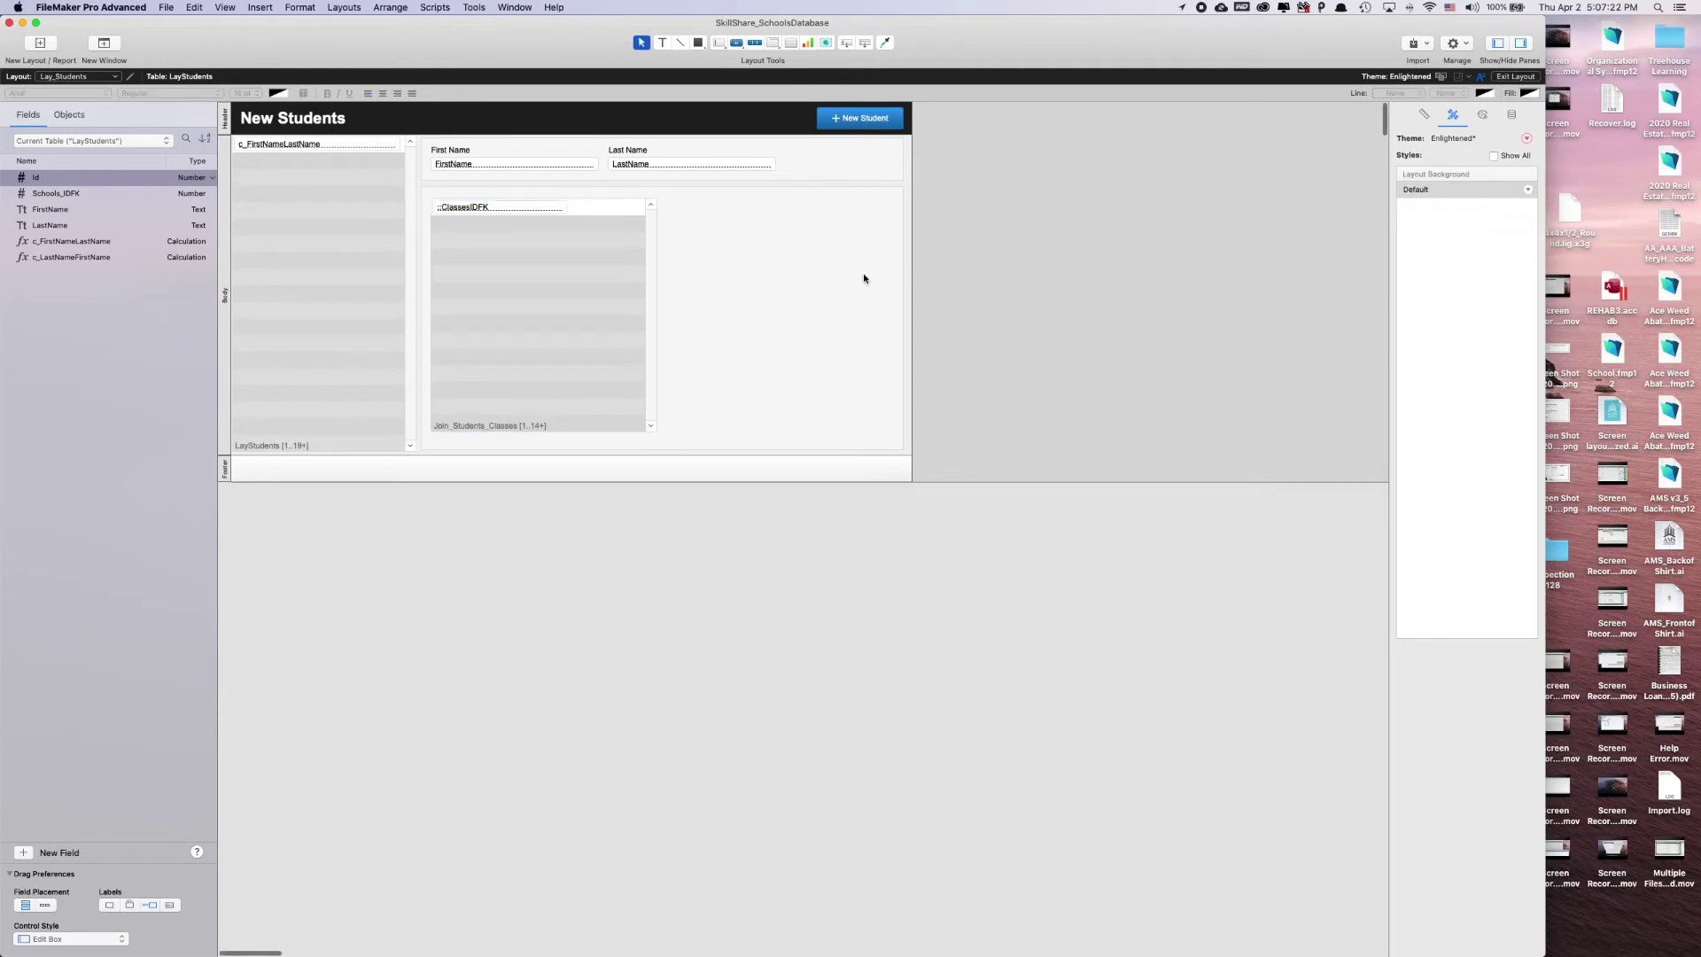
# Set the ClassesIDFK field's placeholder text to 'Classes' in the Inspector Data tab.
pyautogui.click(512, 209)
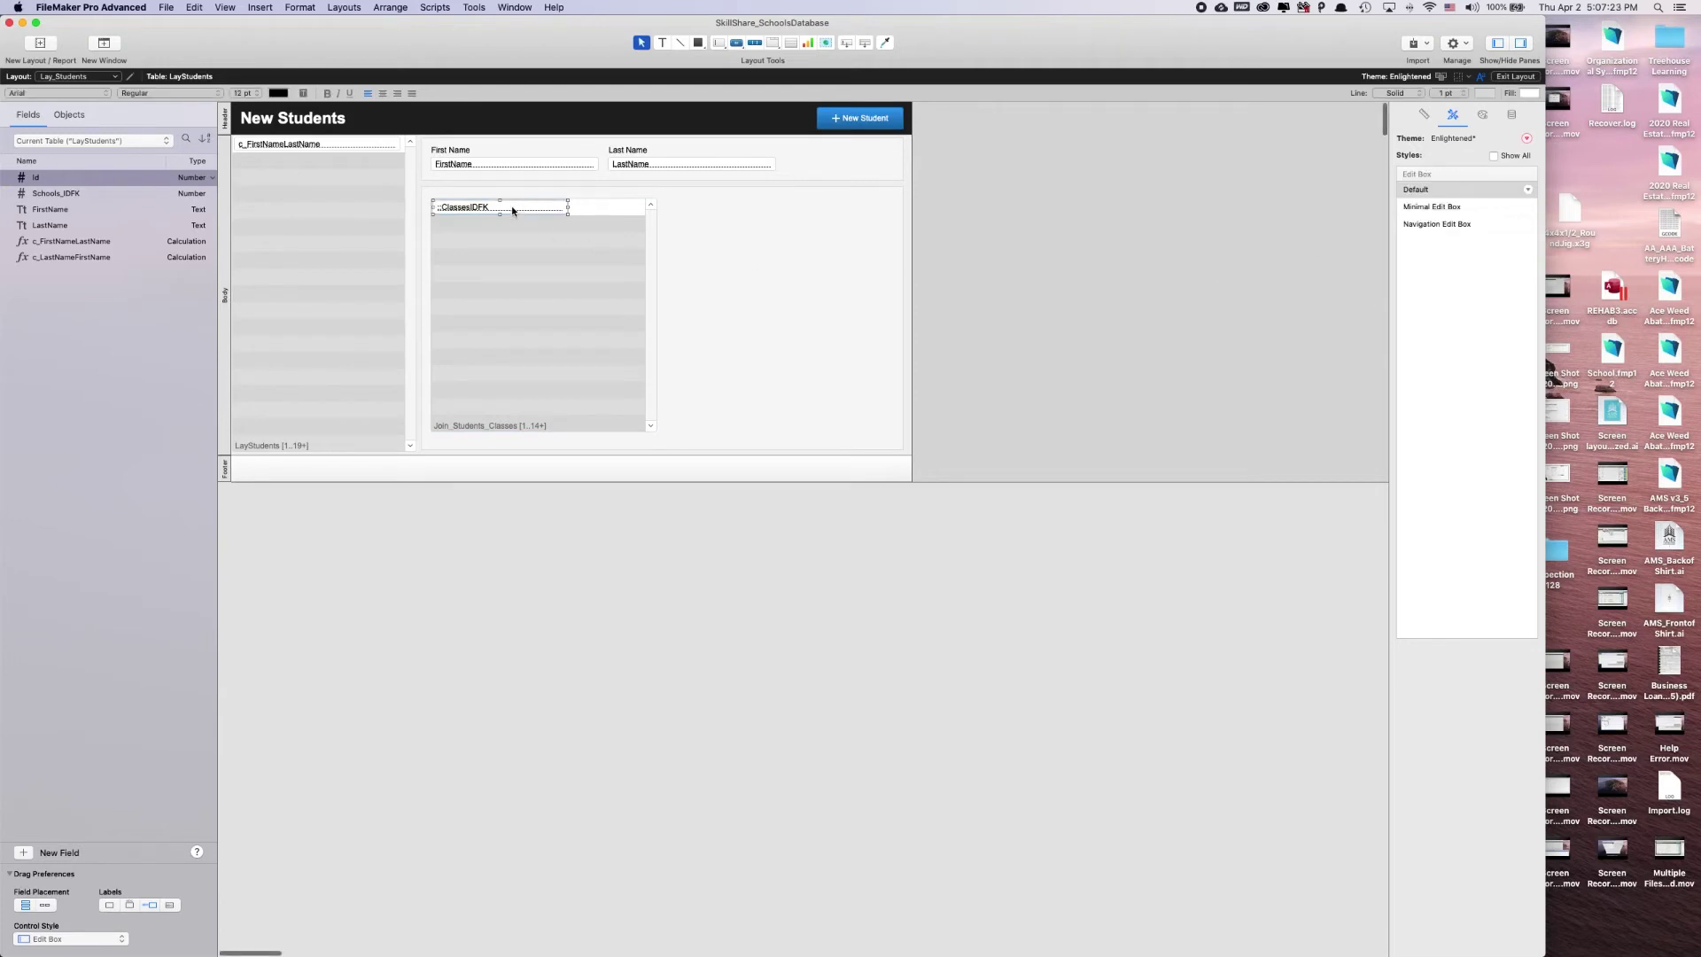
pyautogui.click(1421, 118)
pyautogui.click(1512, 115)
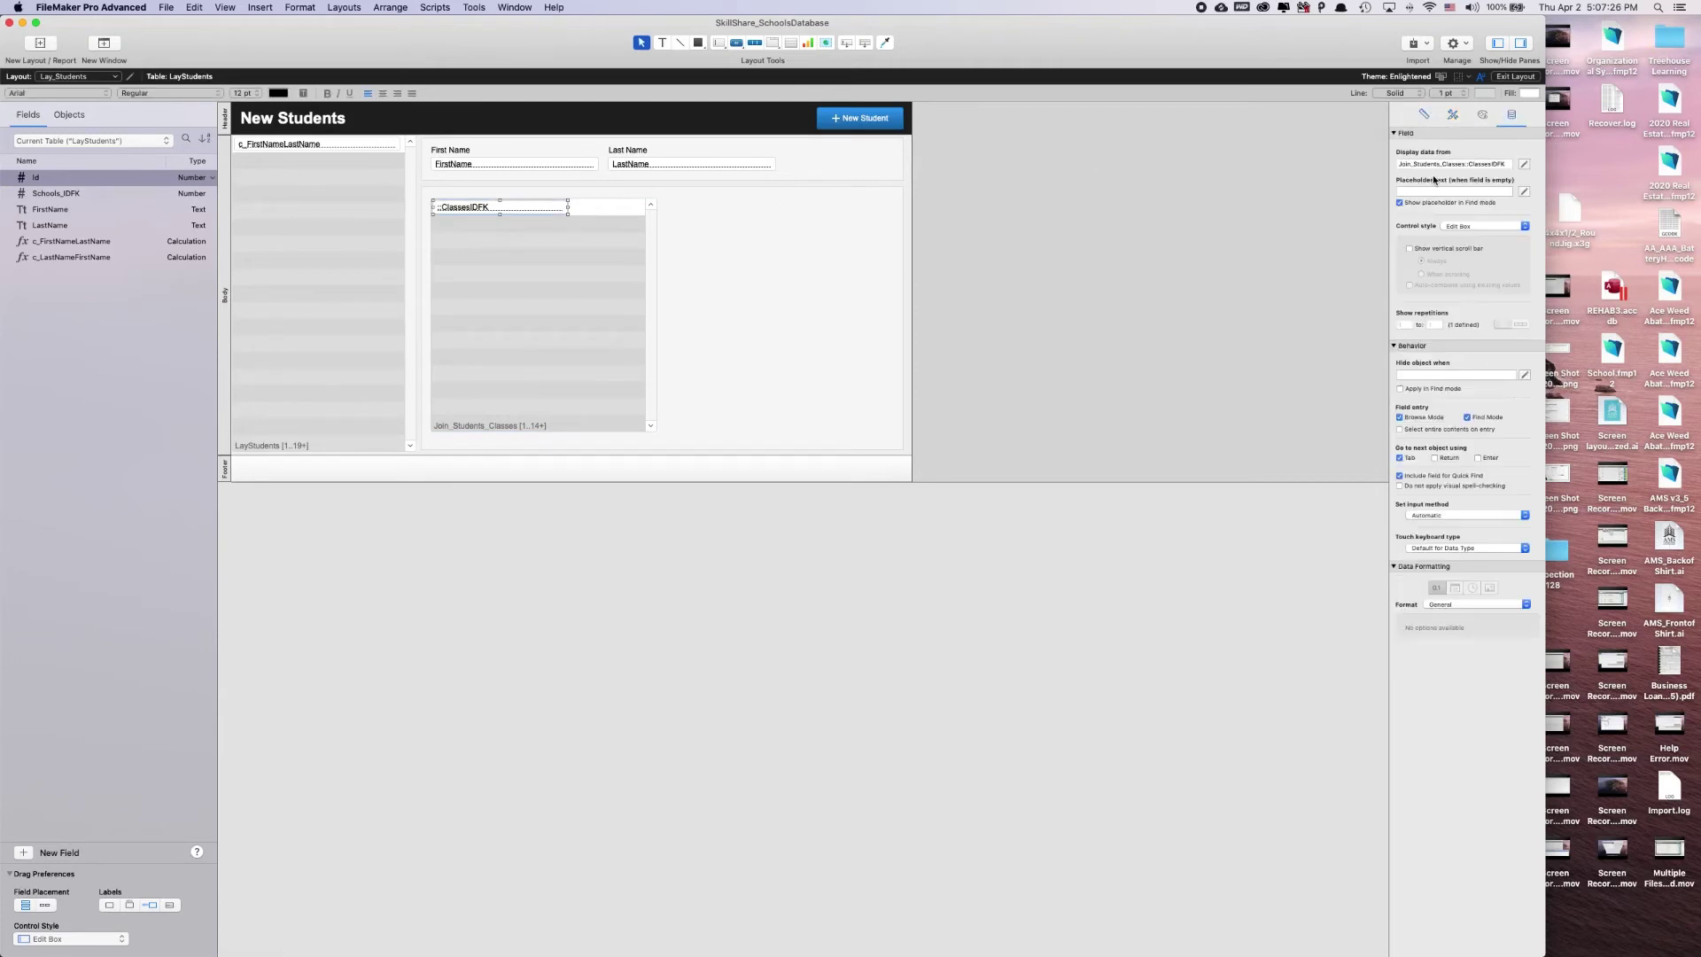
pyautogui.click(1424, 192)
pyautogui.write('Classes')
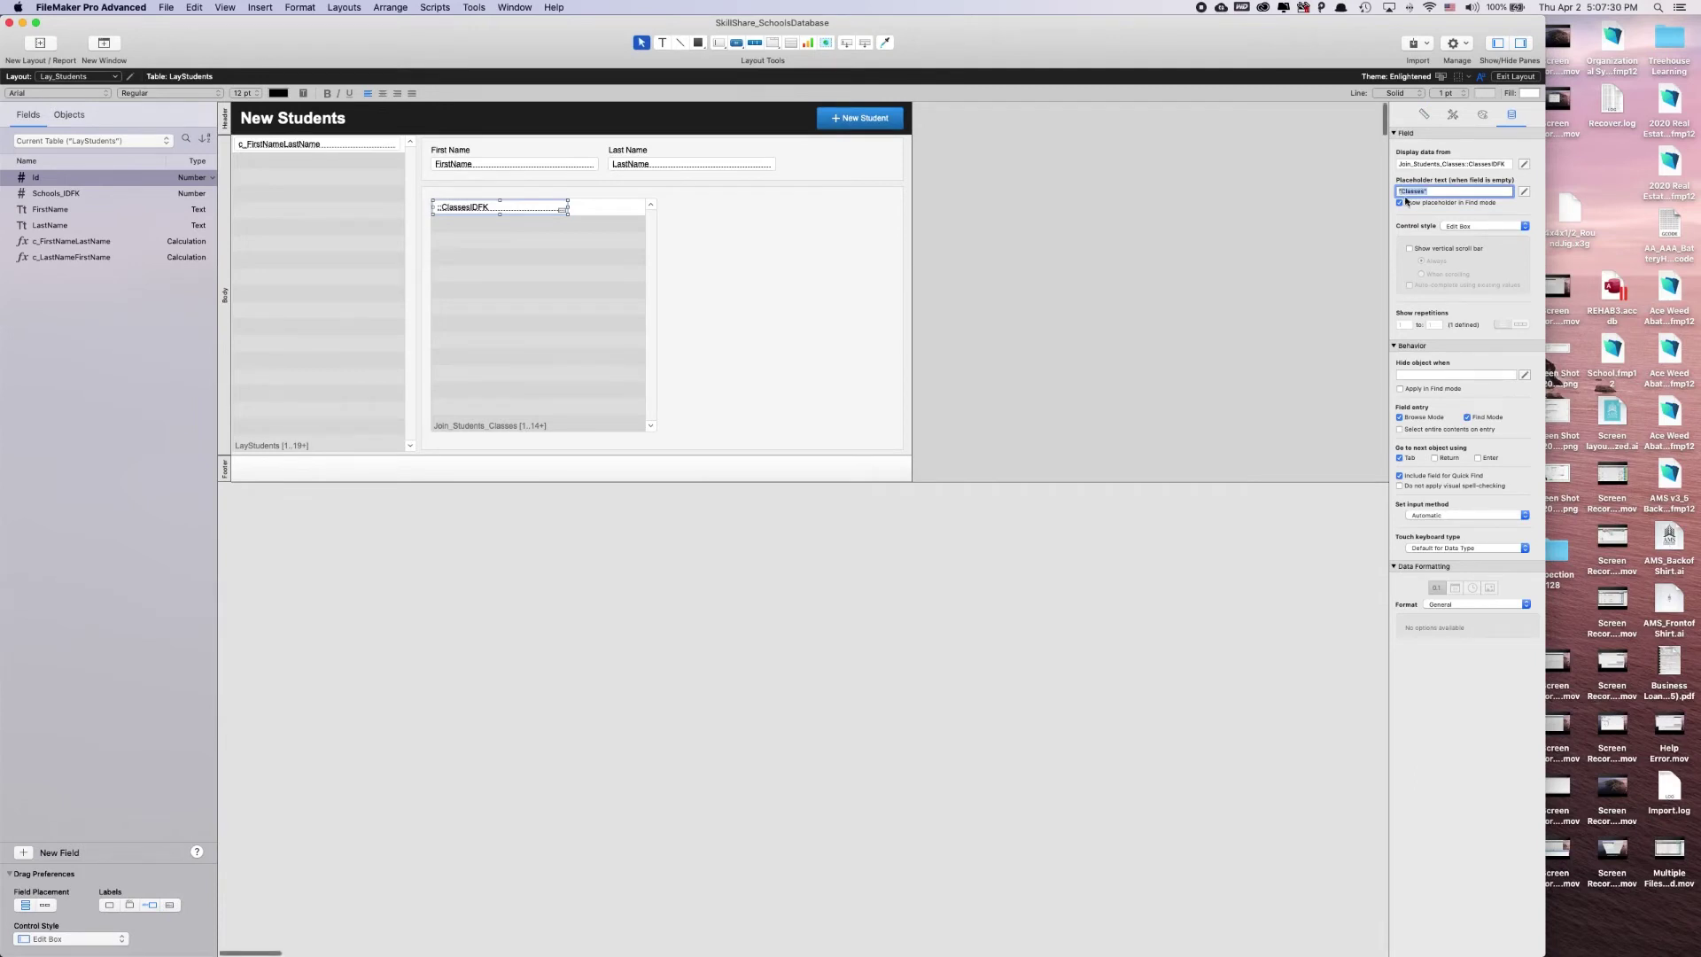
pyautogui.click(1137, 209)
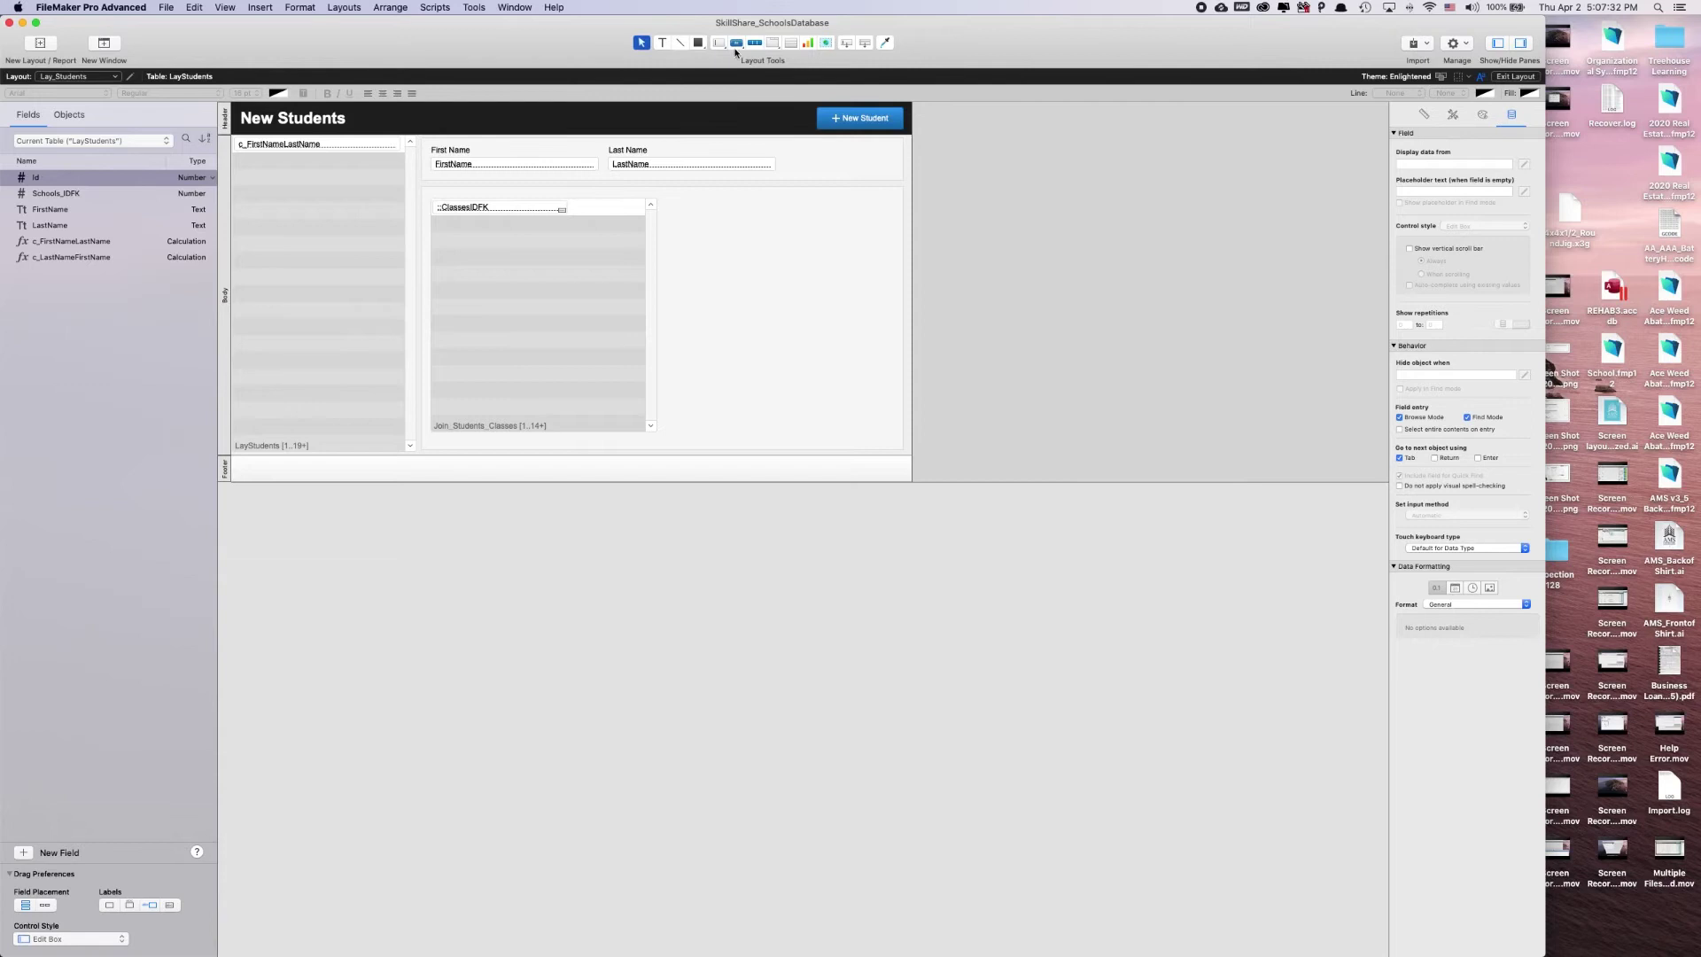
# Add a small icon-only trash button beside the ClassesIDFK field in the portal row.
pyautogui.press('b')
pyautogui.moveTo(643, 201); pyautogui.dragTo(624, 215)
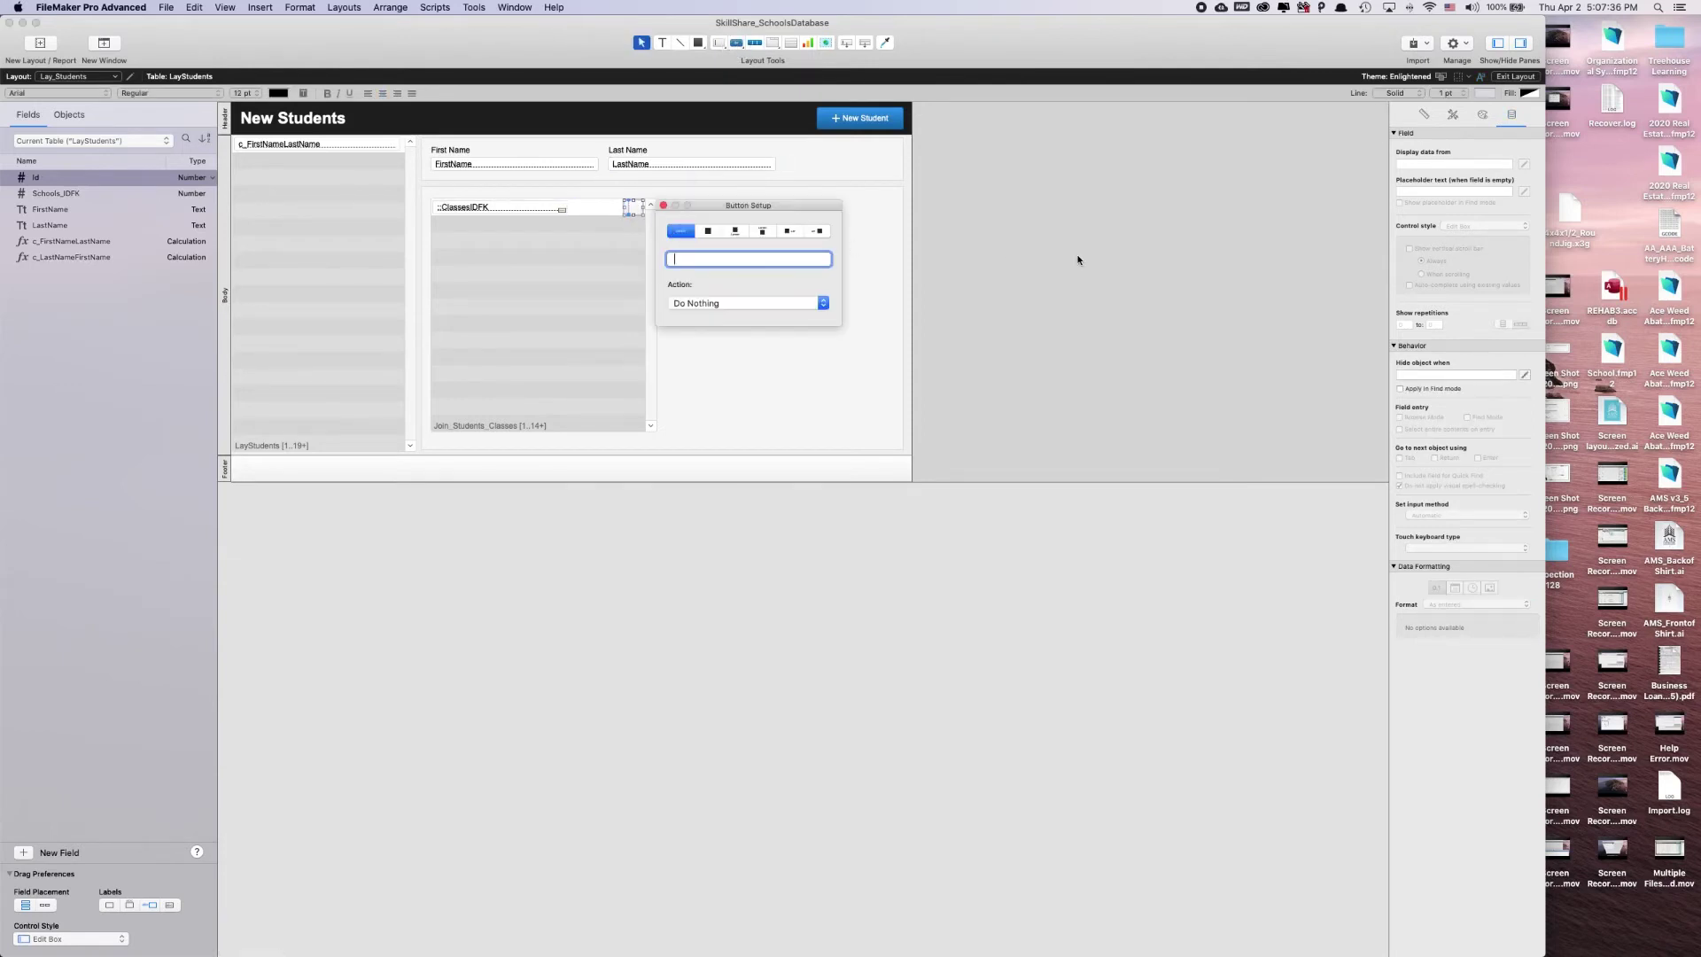
pyautogui.click(1004, 260)
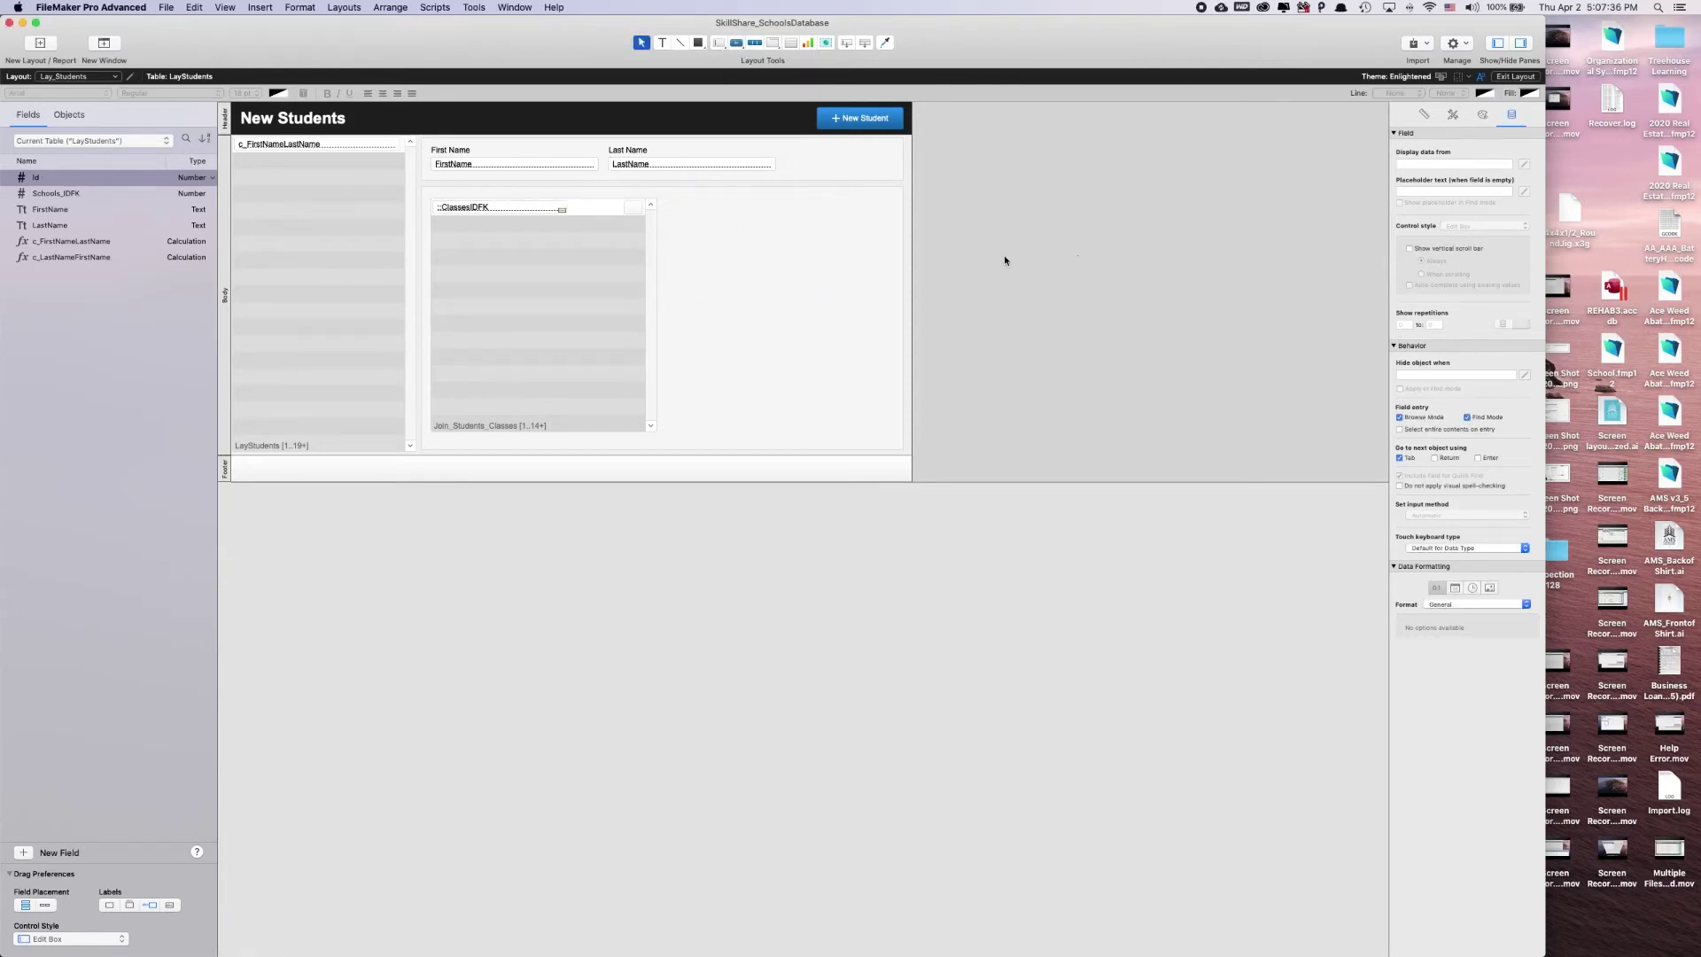
pyautogui.doubleClick(631, 210)
pyautogui.click(722, 234)
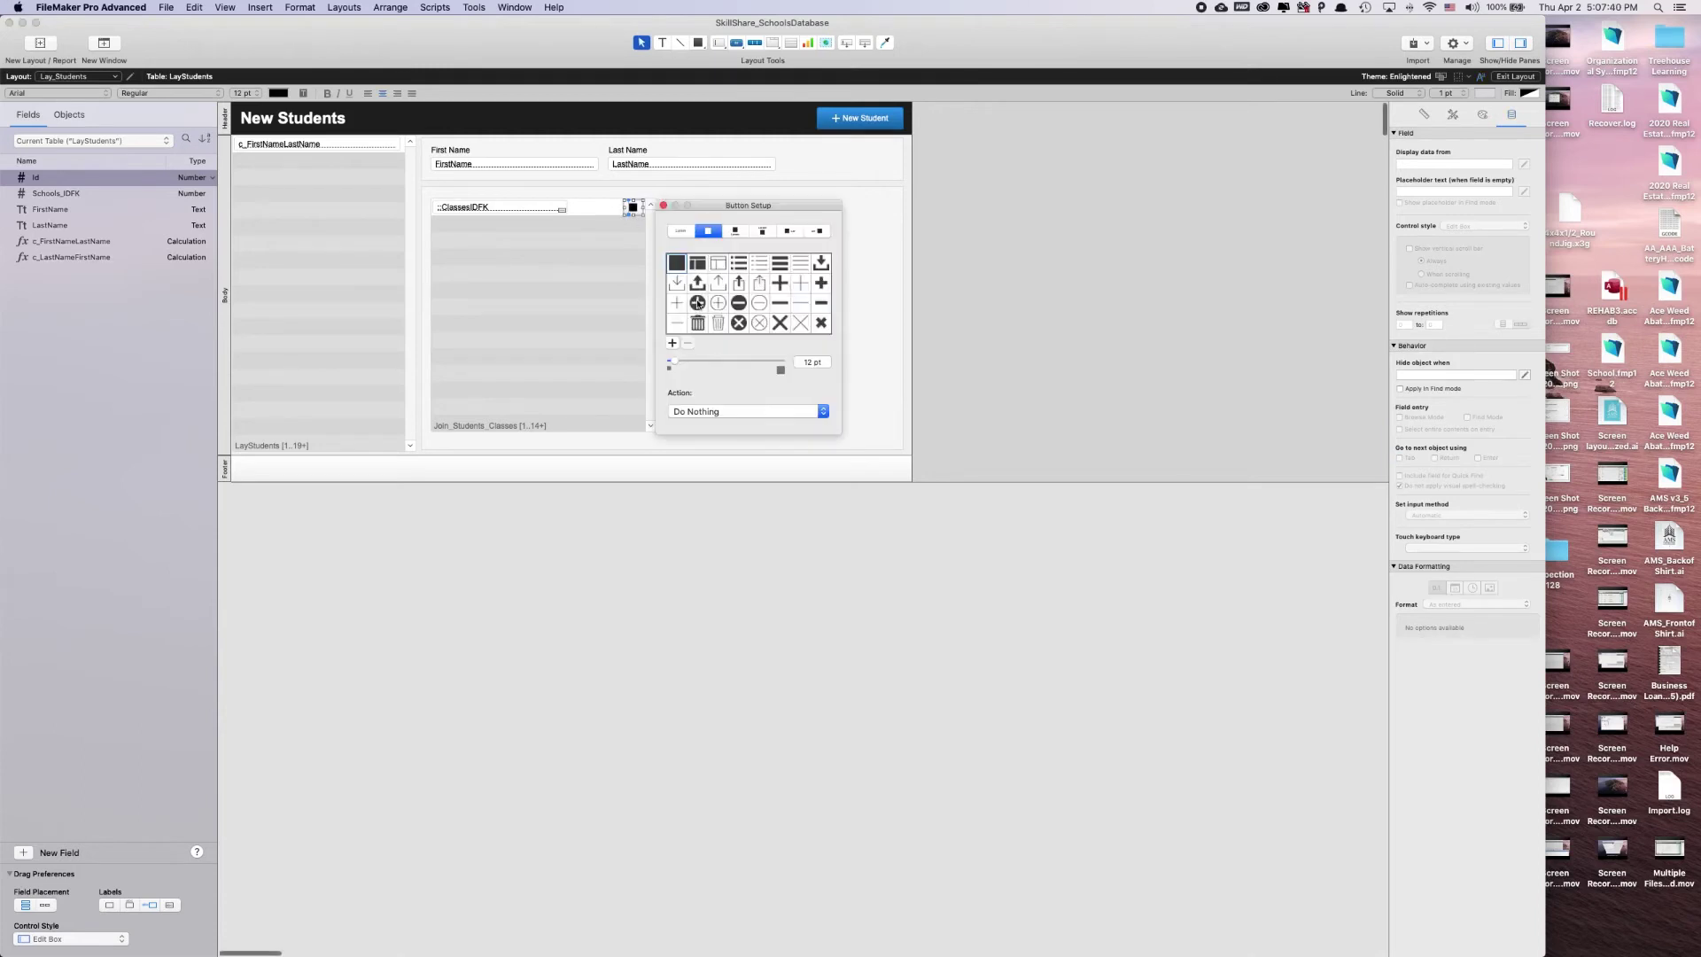
pyautogui.click(697, 322)
pyautogui.doubleClick(633, 207)
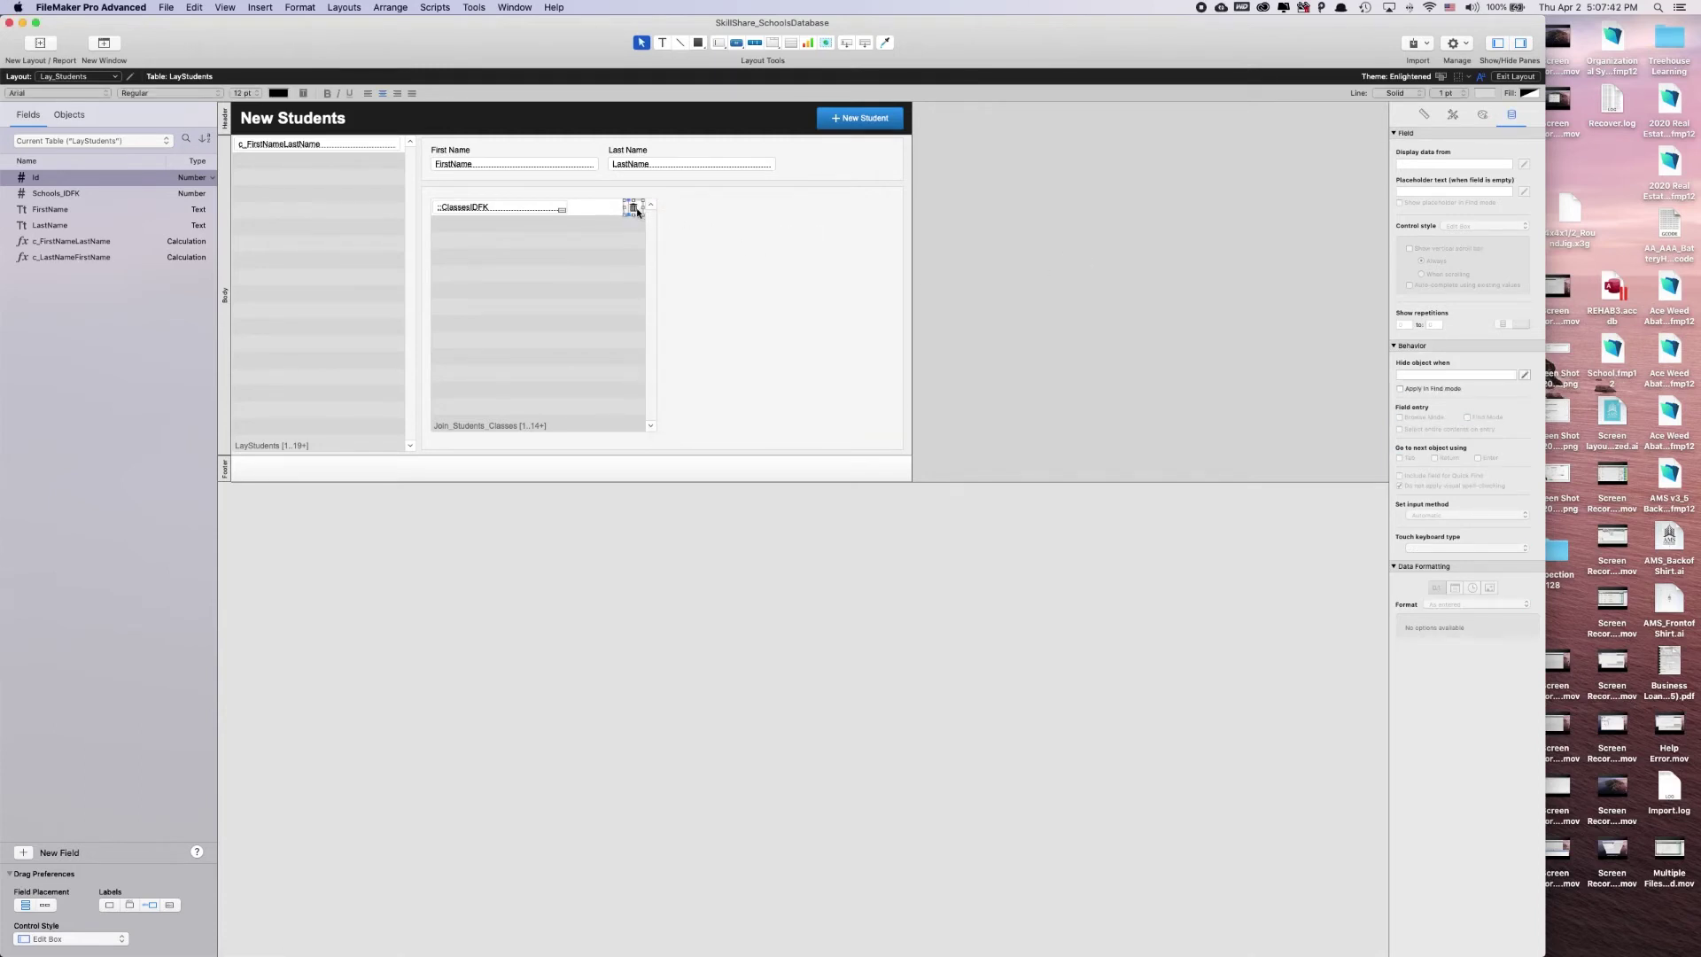
pyautogui.click(1022, 240)
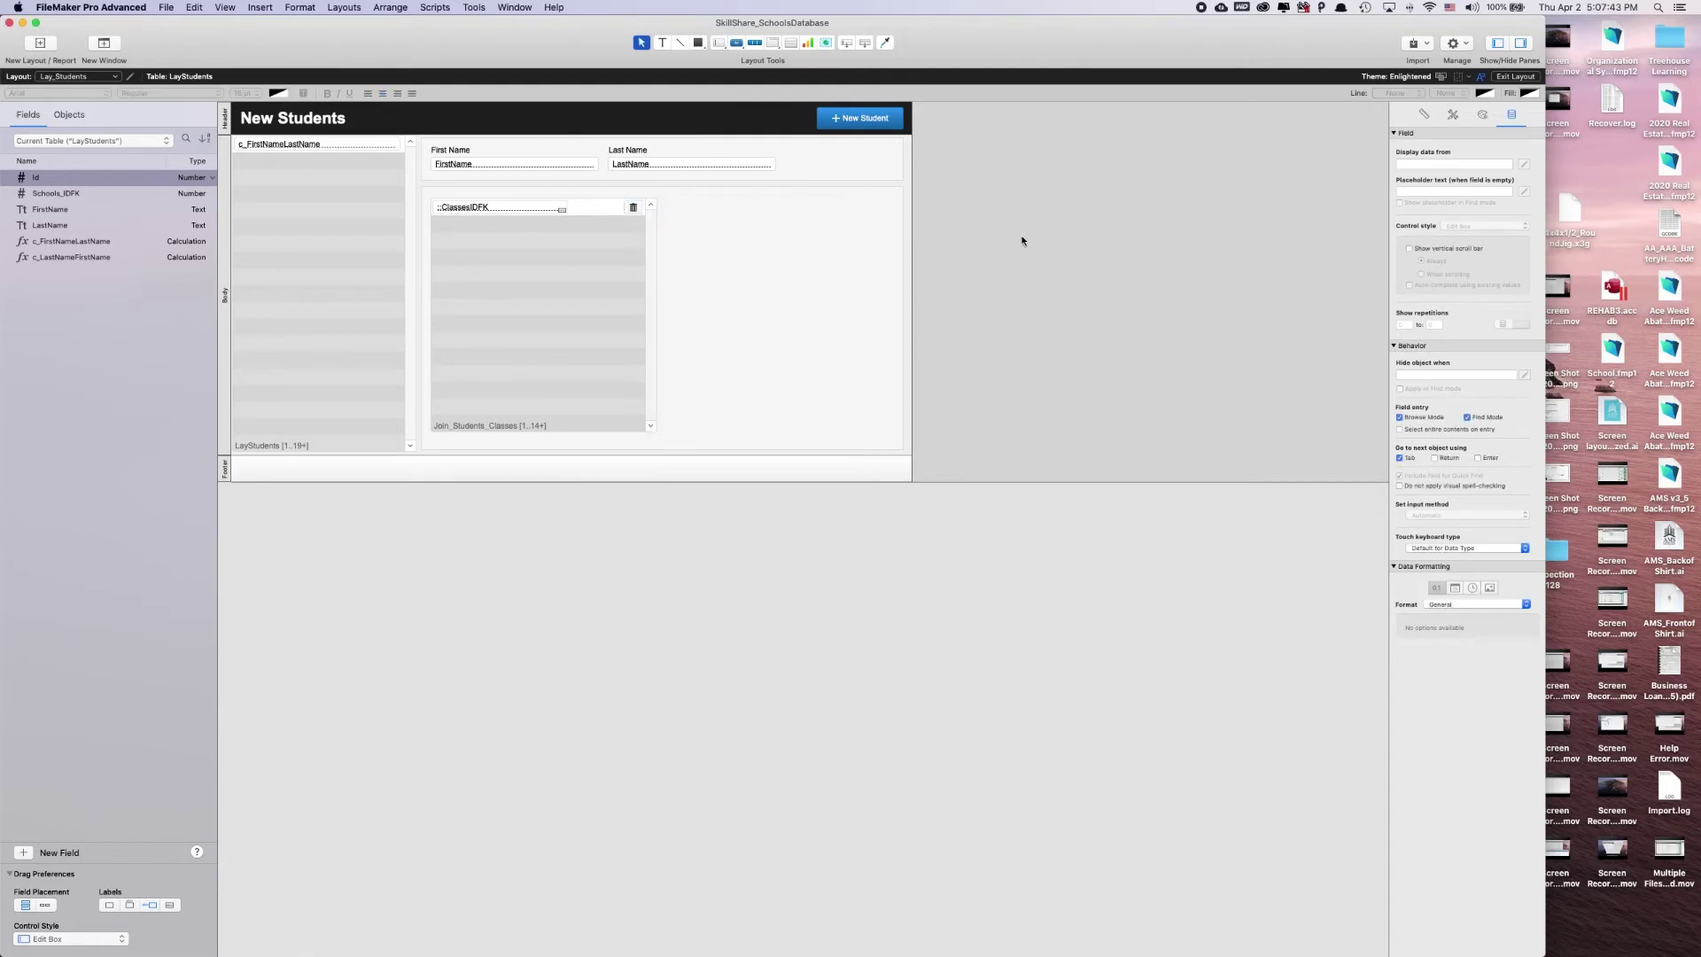
pyautogui.doubleClick(634, 208)
pyautogui.moveTo(714, 199); pyautogui.dragTo(741, 187)
# Make the trash button run the single step Delete Portal Row.
pyautogui.click(761, 399)
pyautogui.click(760, 399)
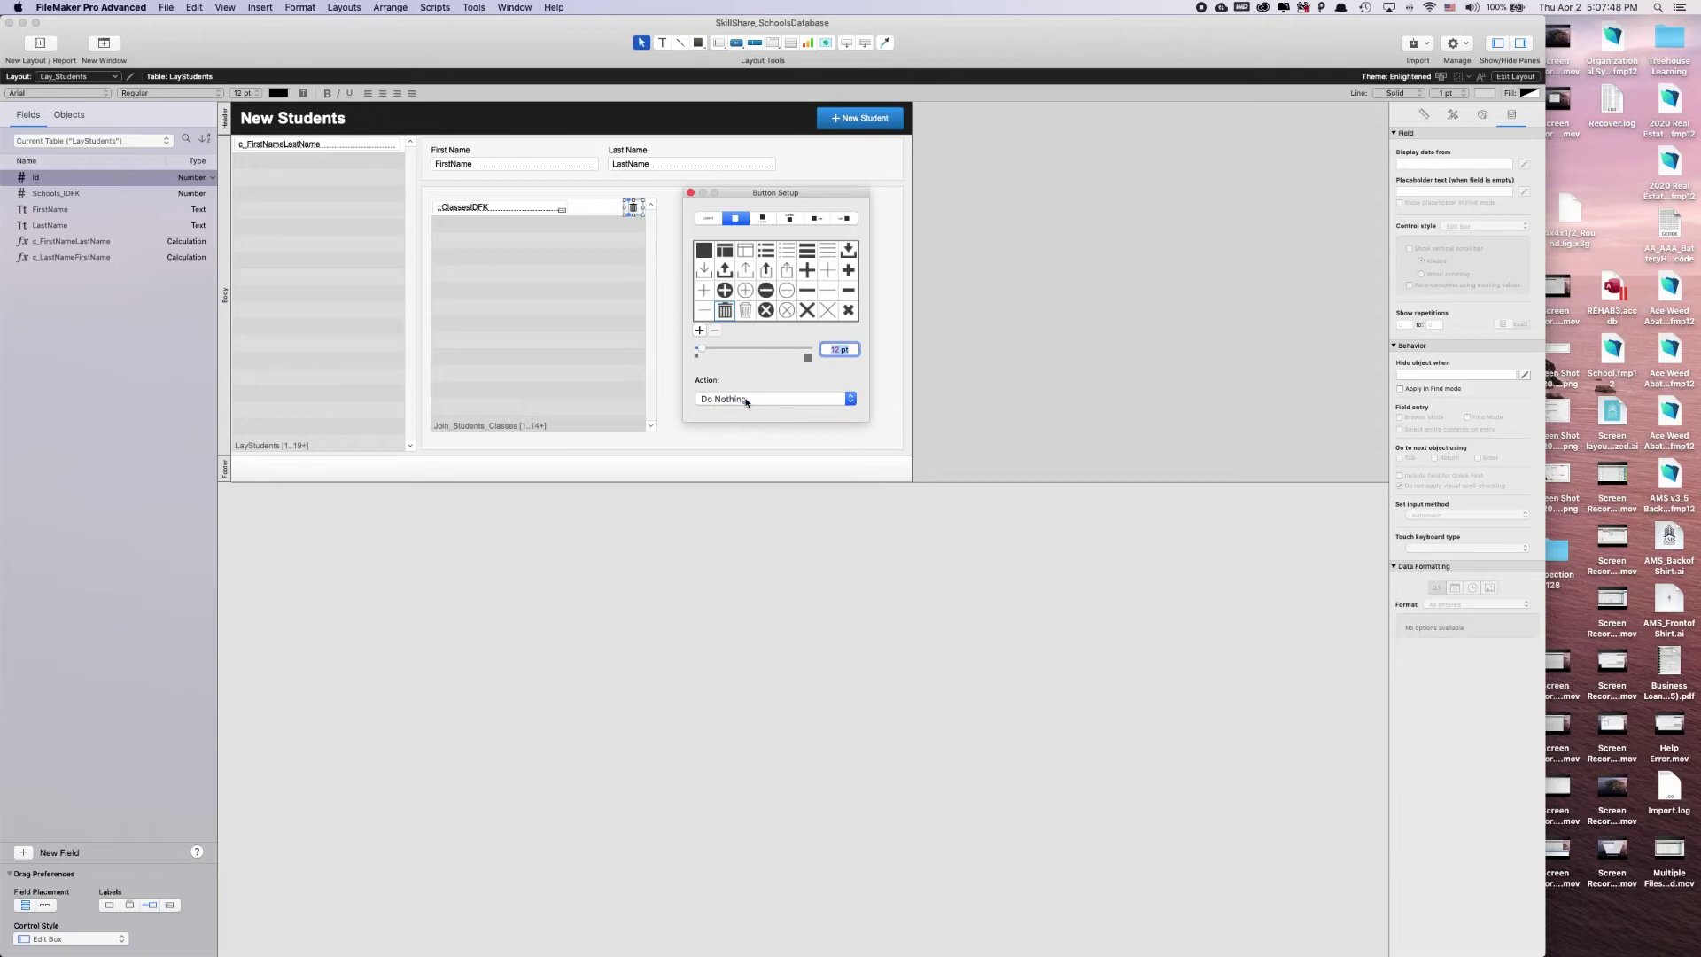
pyautogui.click(743, 399)
pyautogui.press('Escape')
pyautogui.click(760, 398)
pyautogui.click(735, 418)
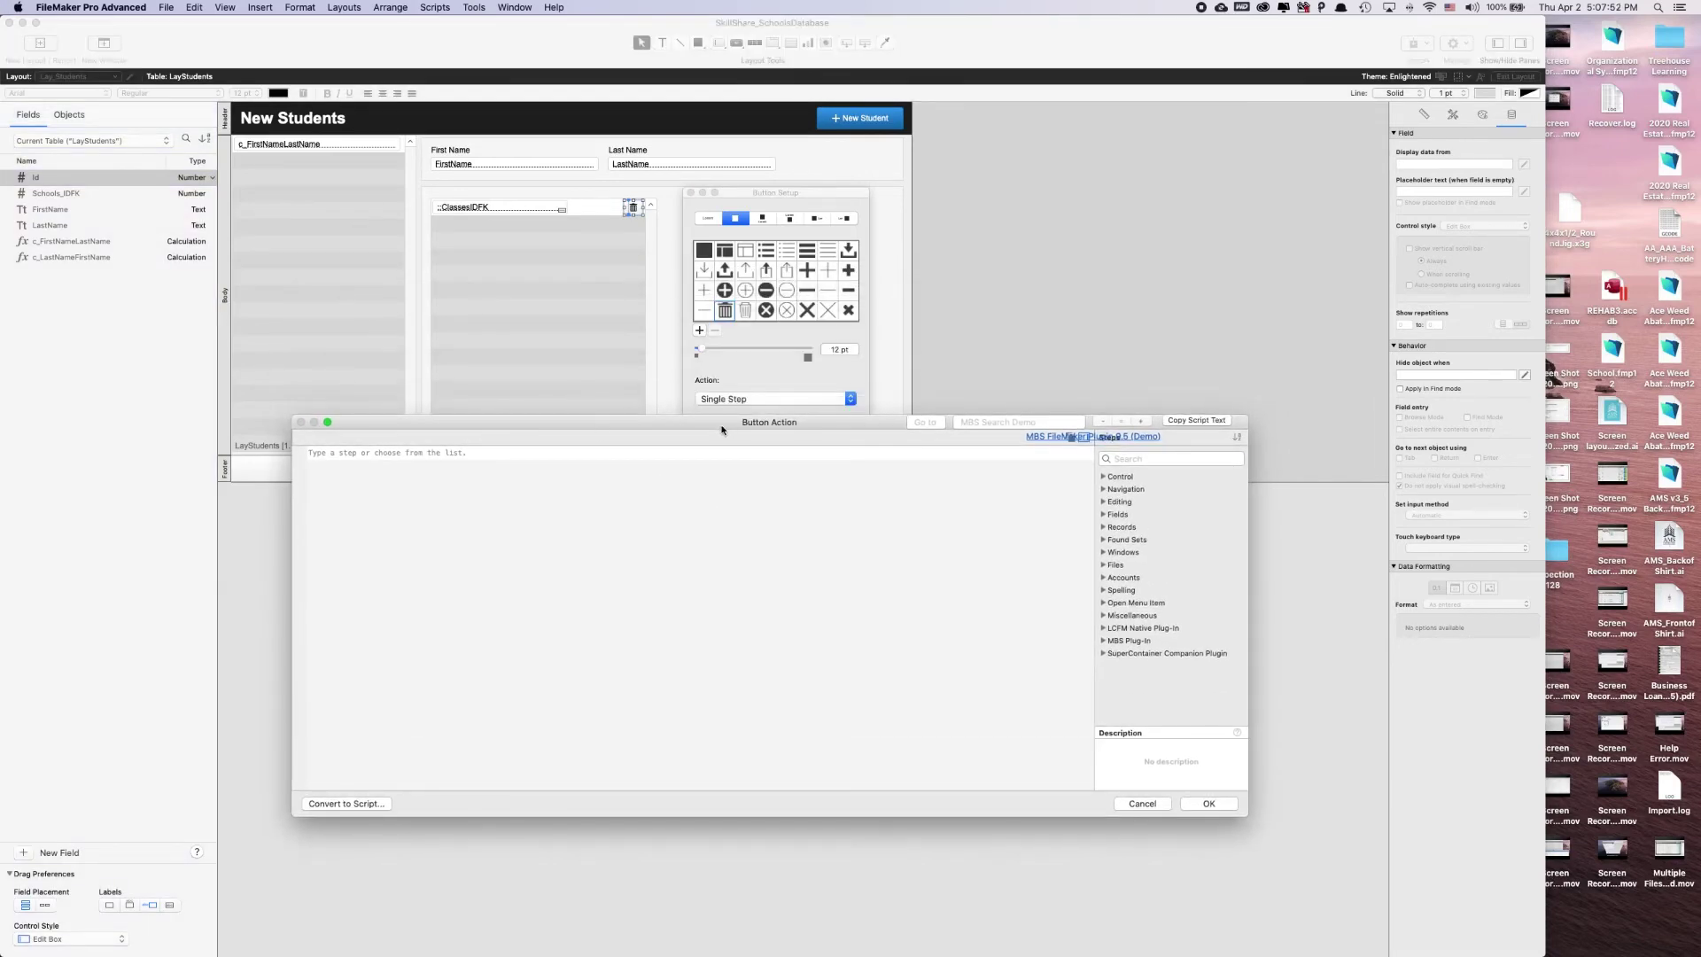
pyautogui.write('dele')
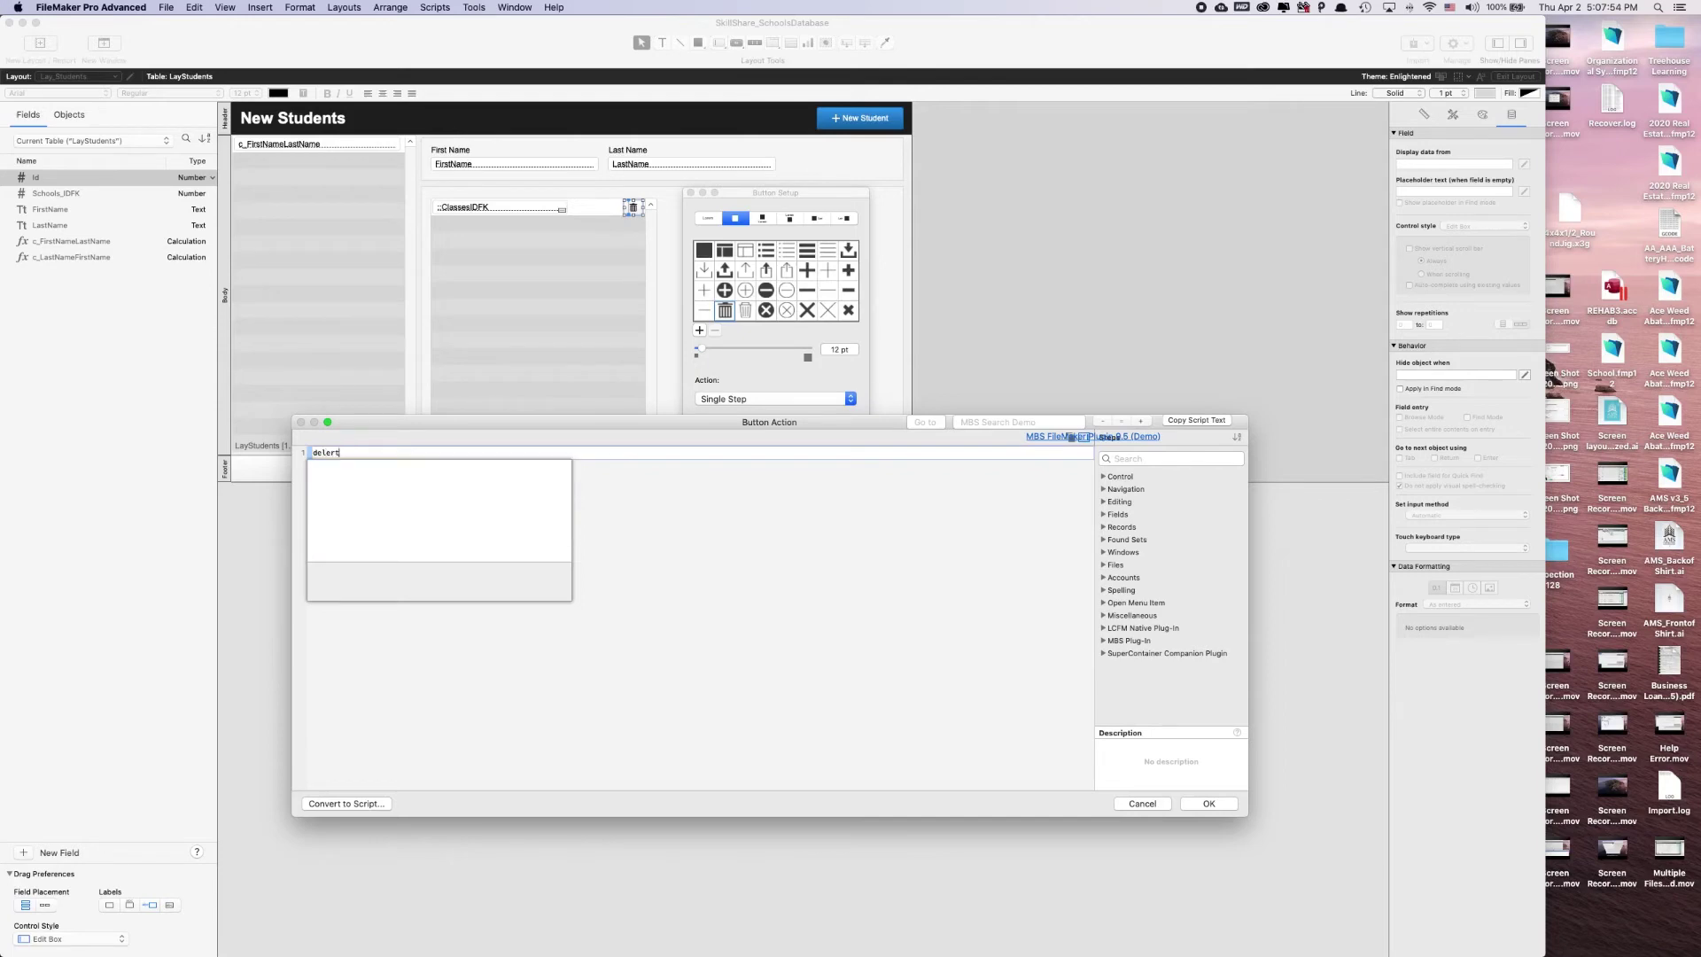
pyautogui.write('te p')
pyautogui.press('Return')
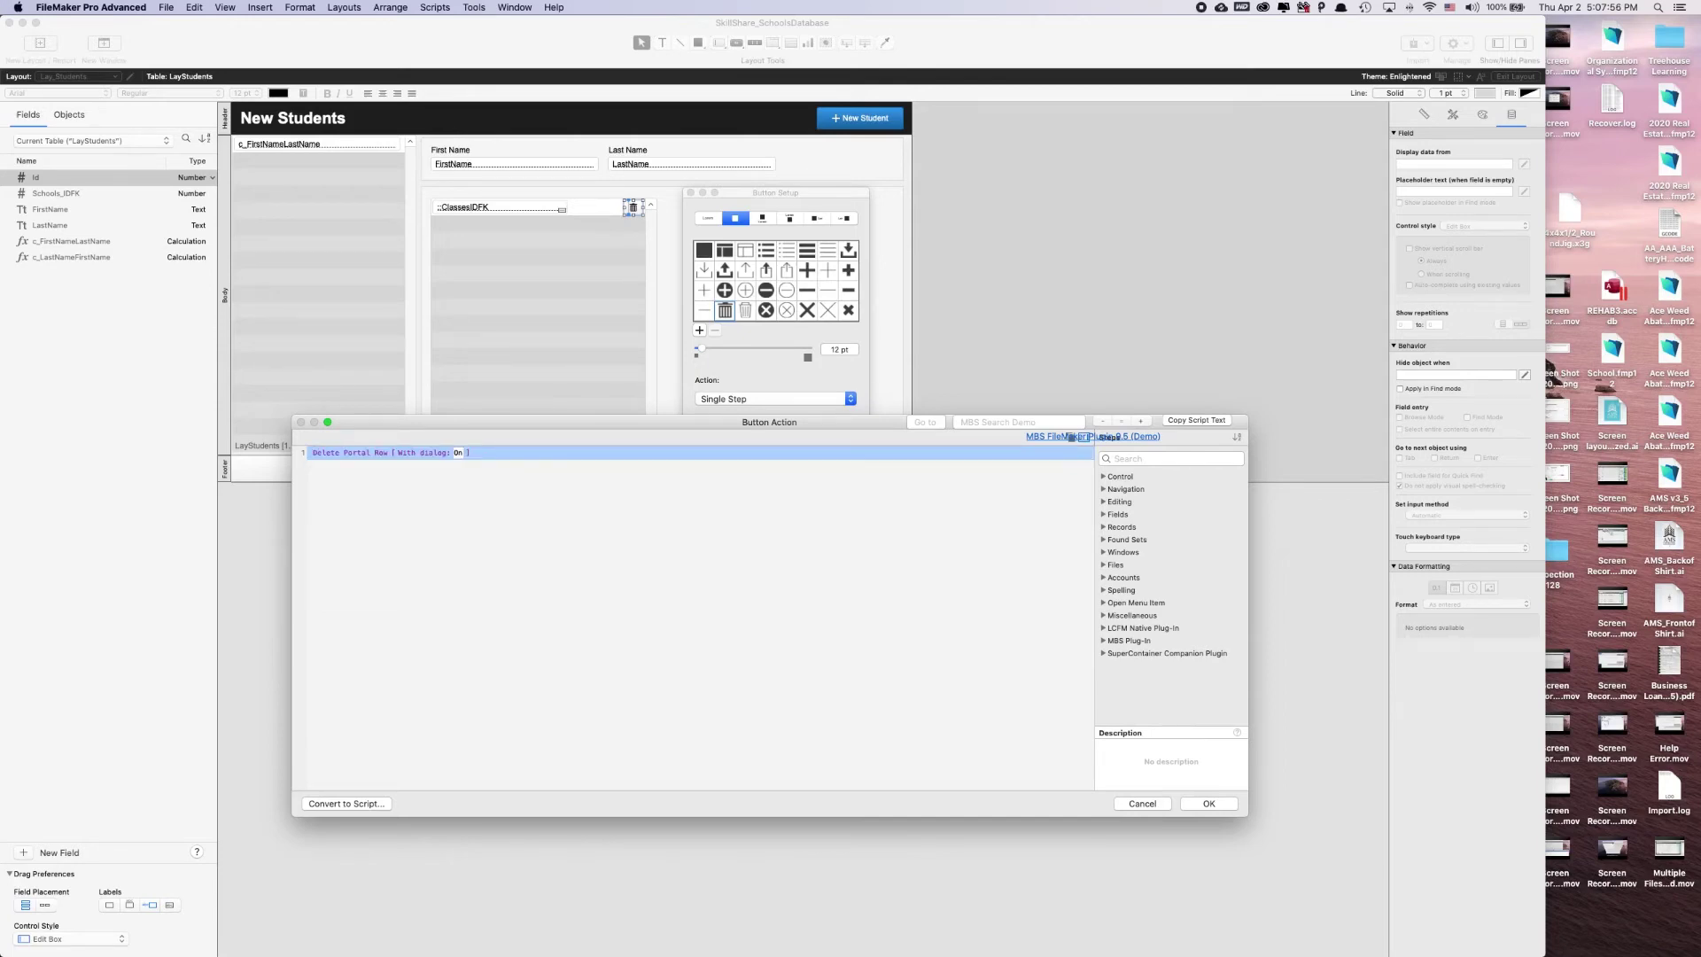
pyautogui.press('Return')
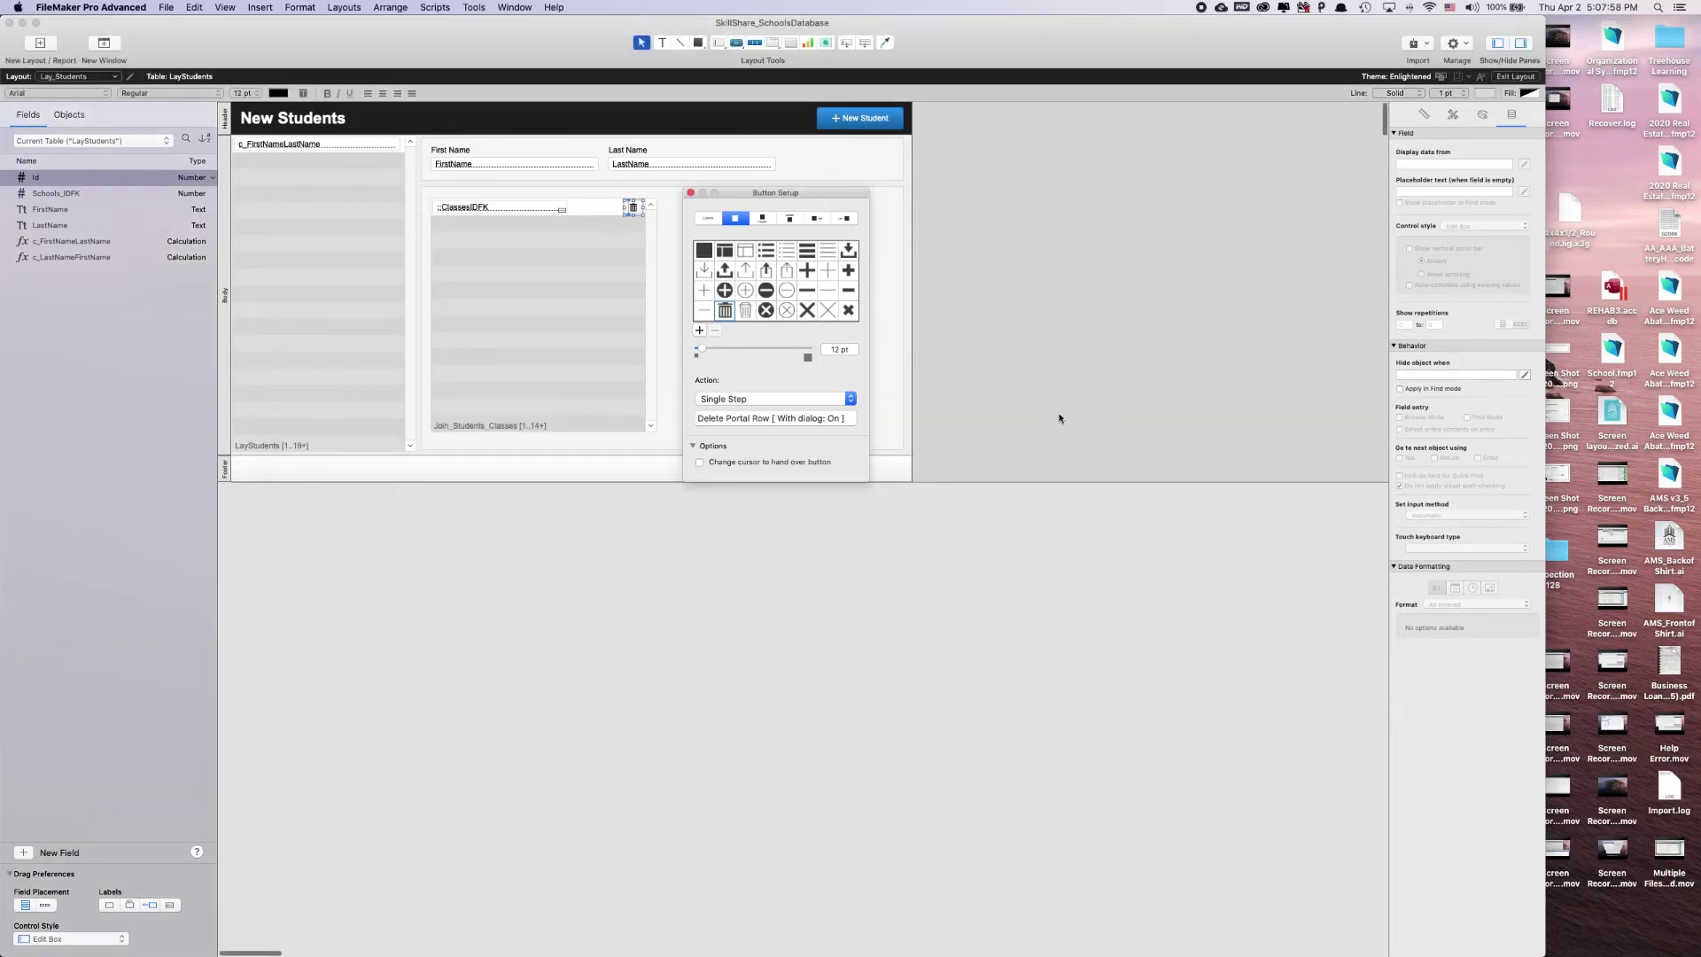
pyautogui.press('Escape')
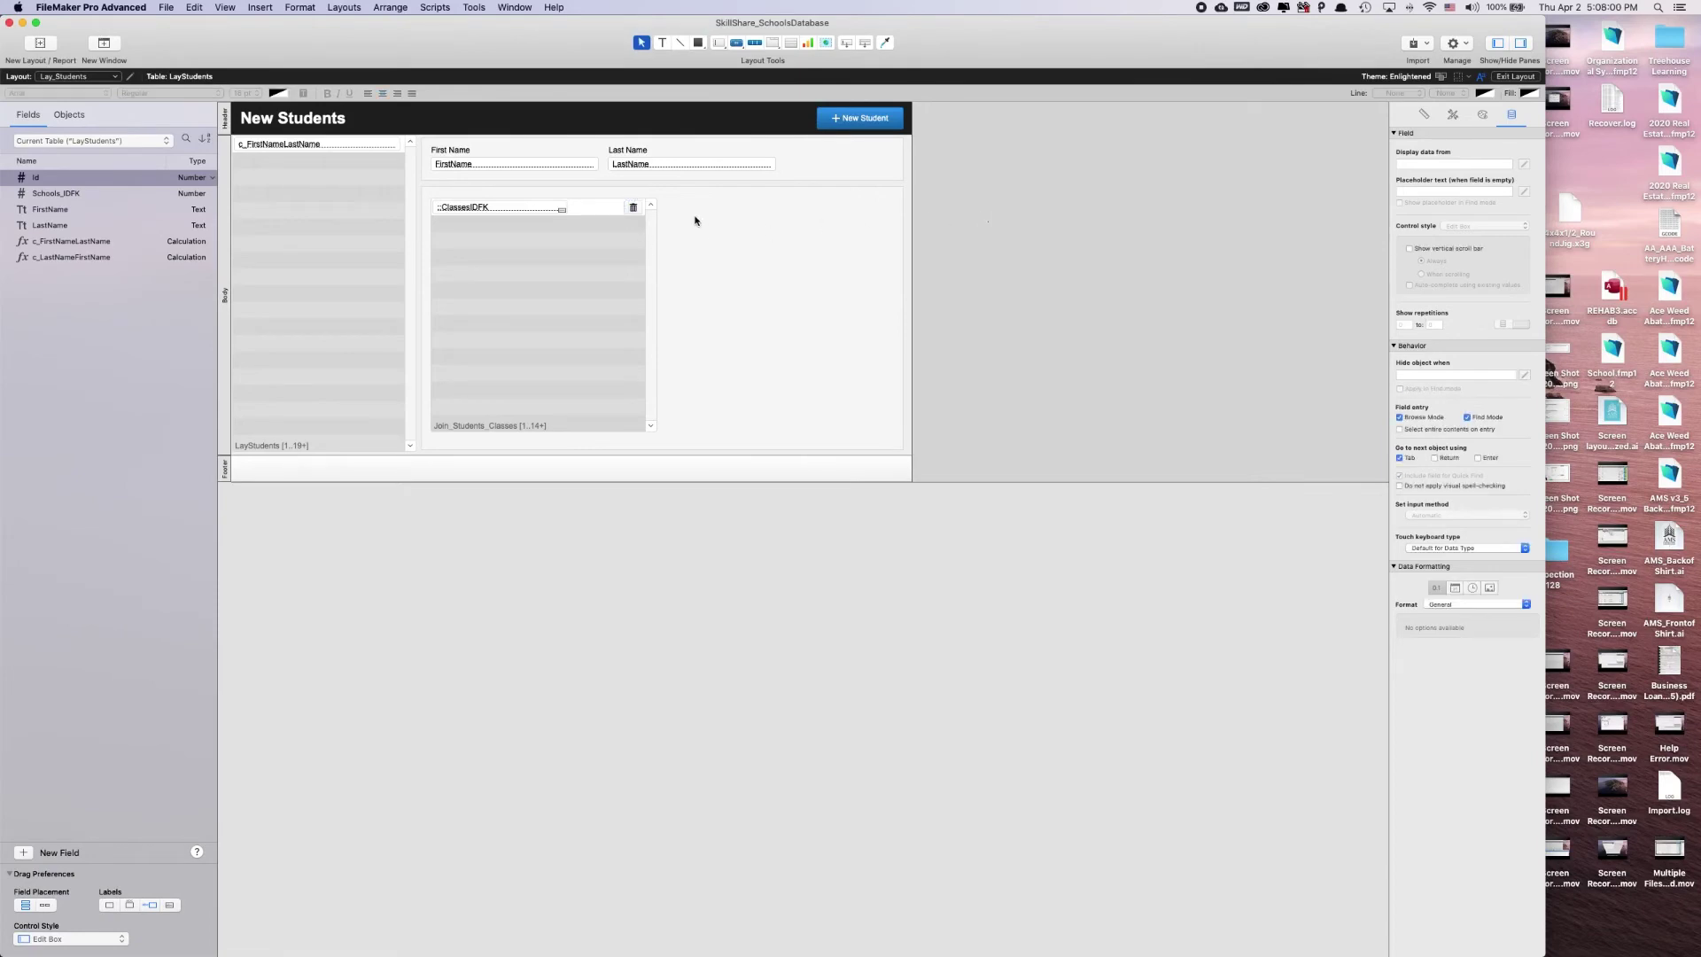
pyautogui.click(635, 207)
# Create a new script named 'Delete Related Class' in the Layout Students folder.
pyautogui.press('super+shift+s')
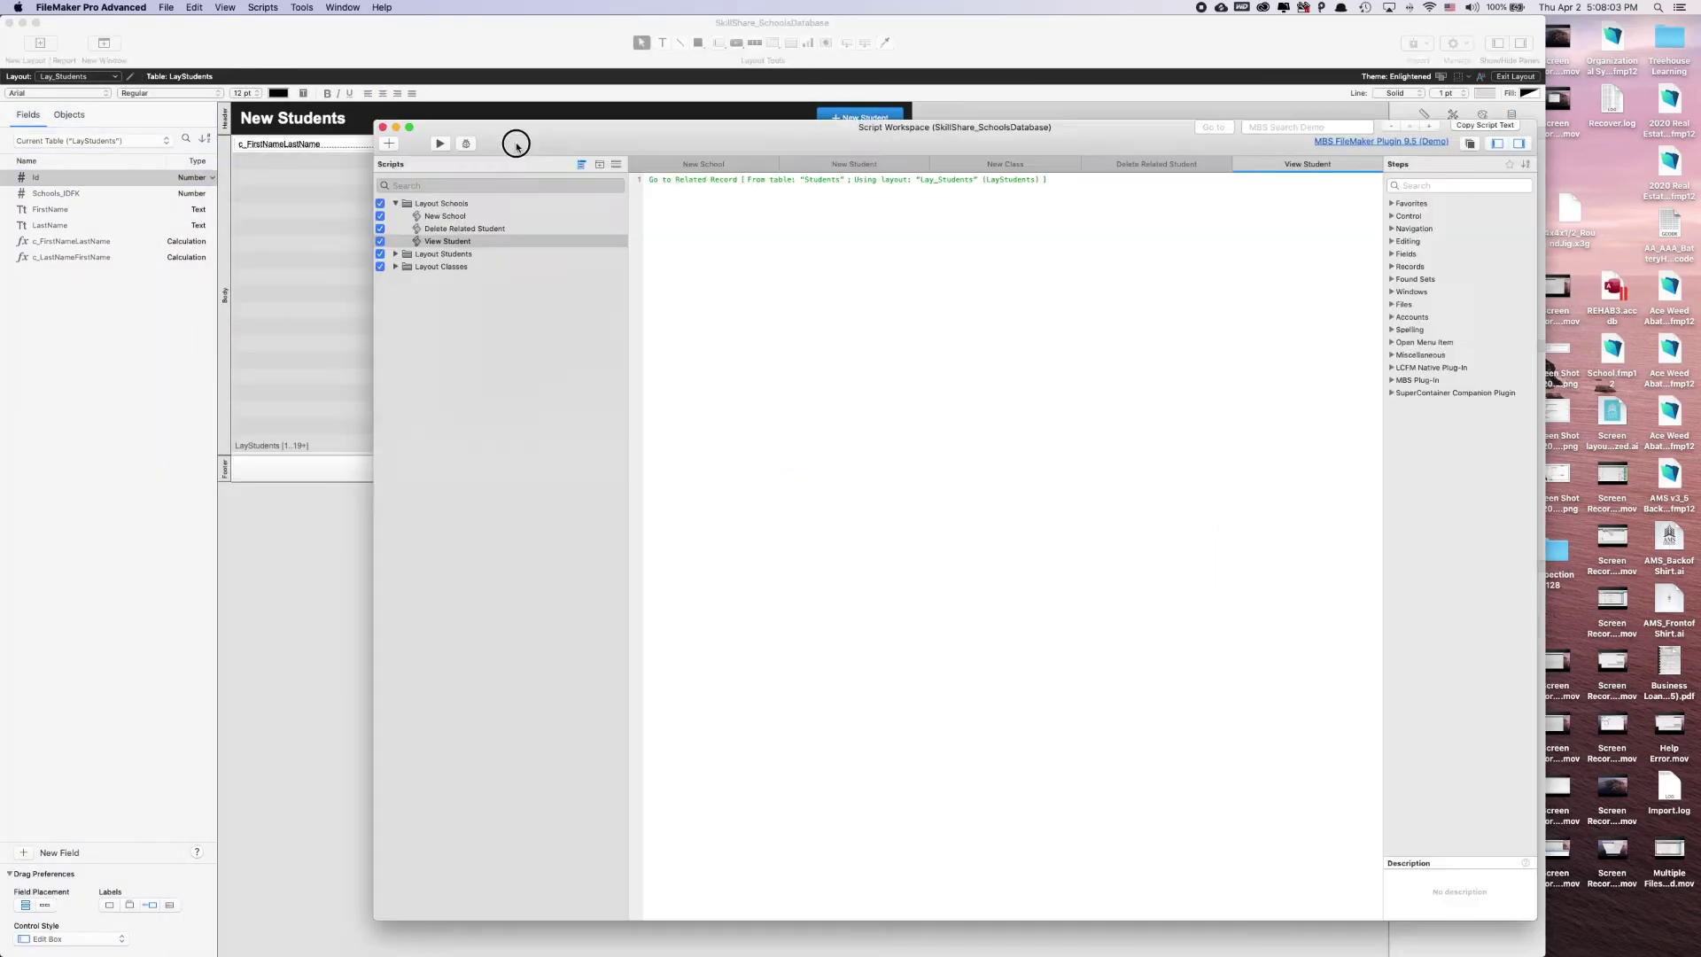
pyautogui.moveTo(374, 171); pyautogui.dragTo(356, 264)
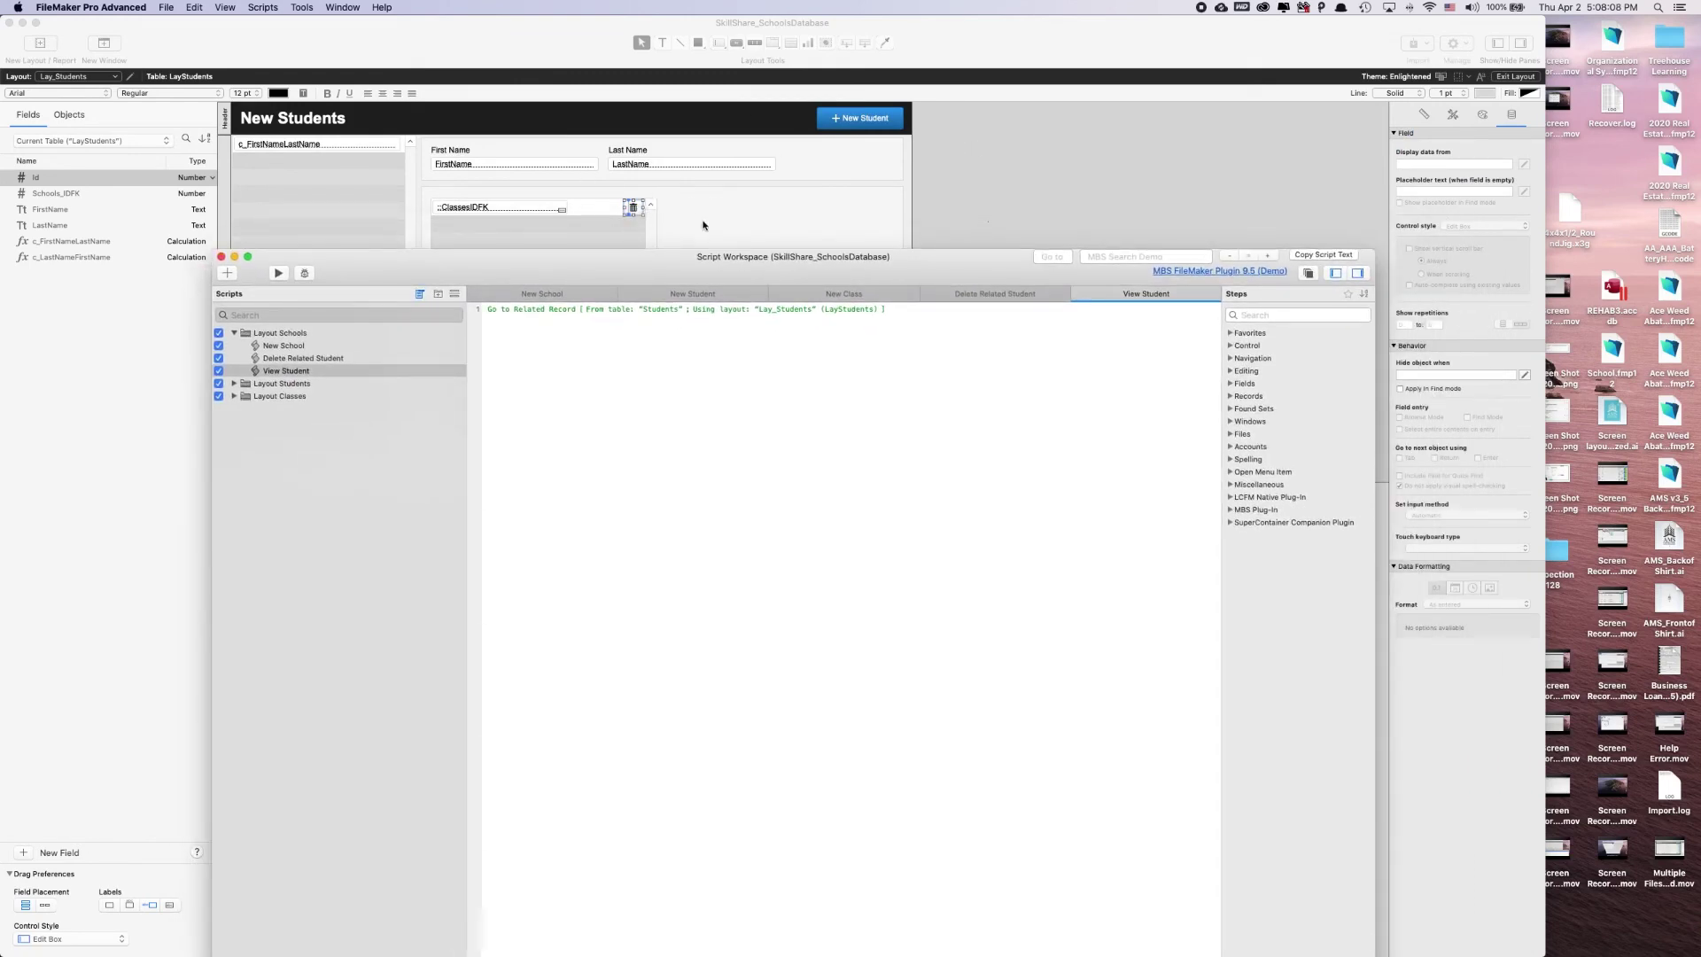
pyautogui.click(229, 332)
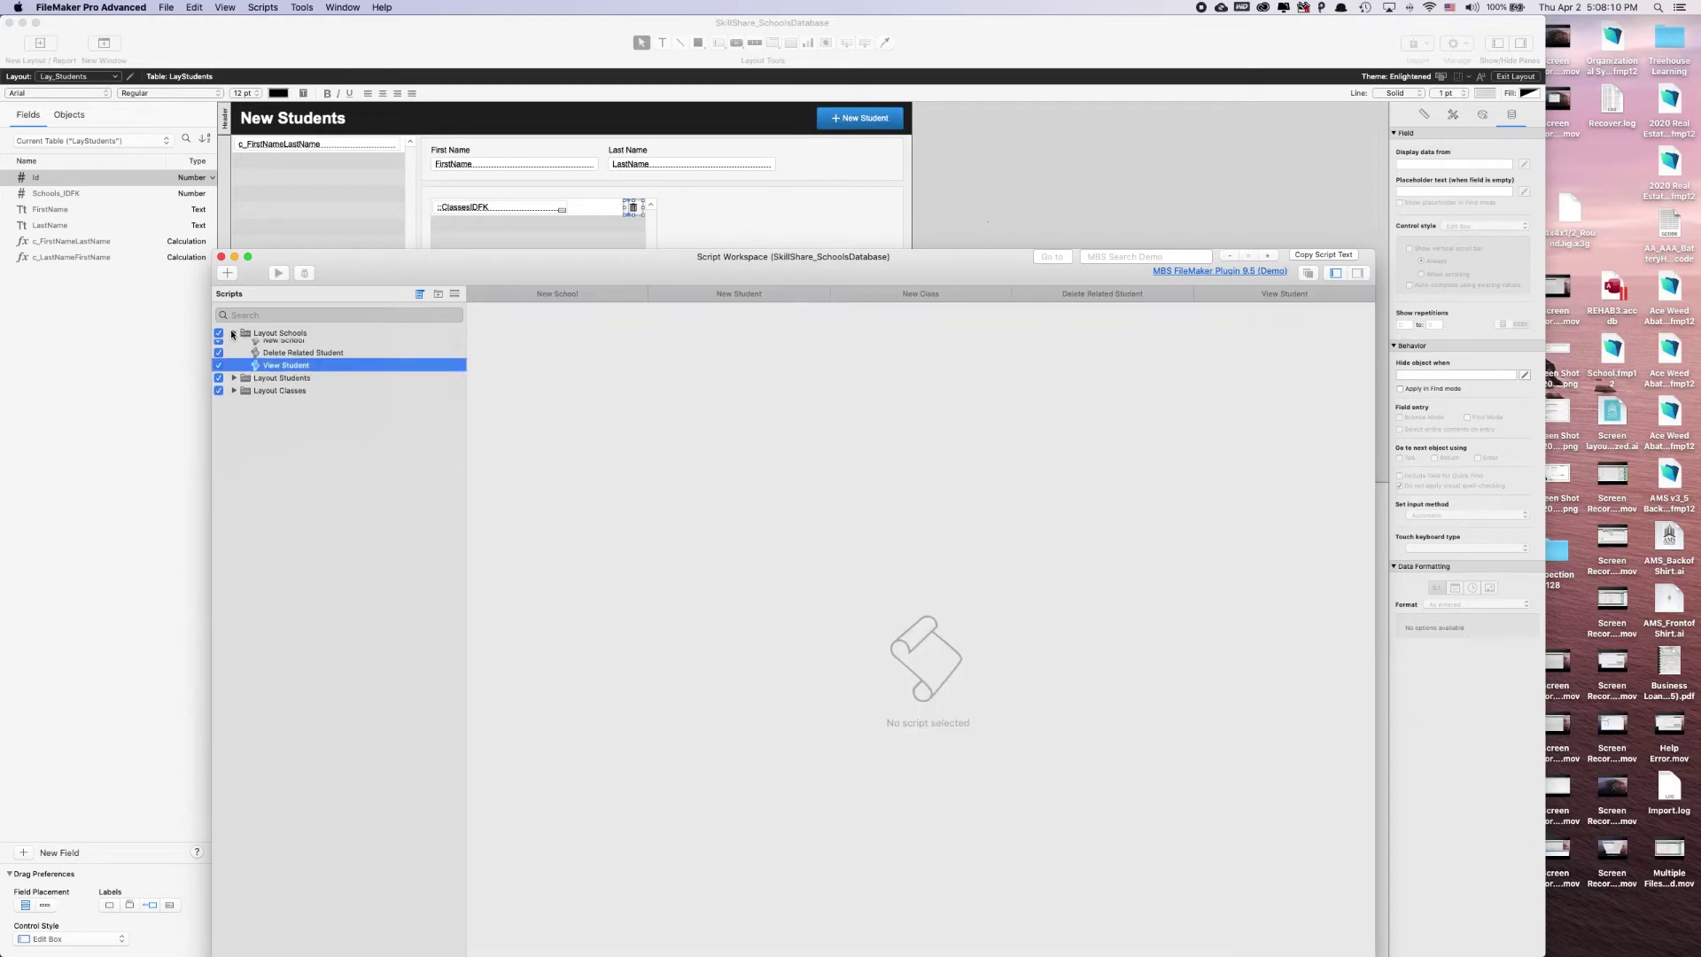
pyautogui.click(234, 345)
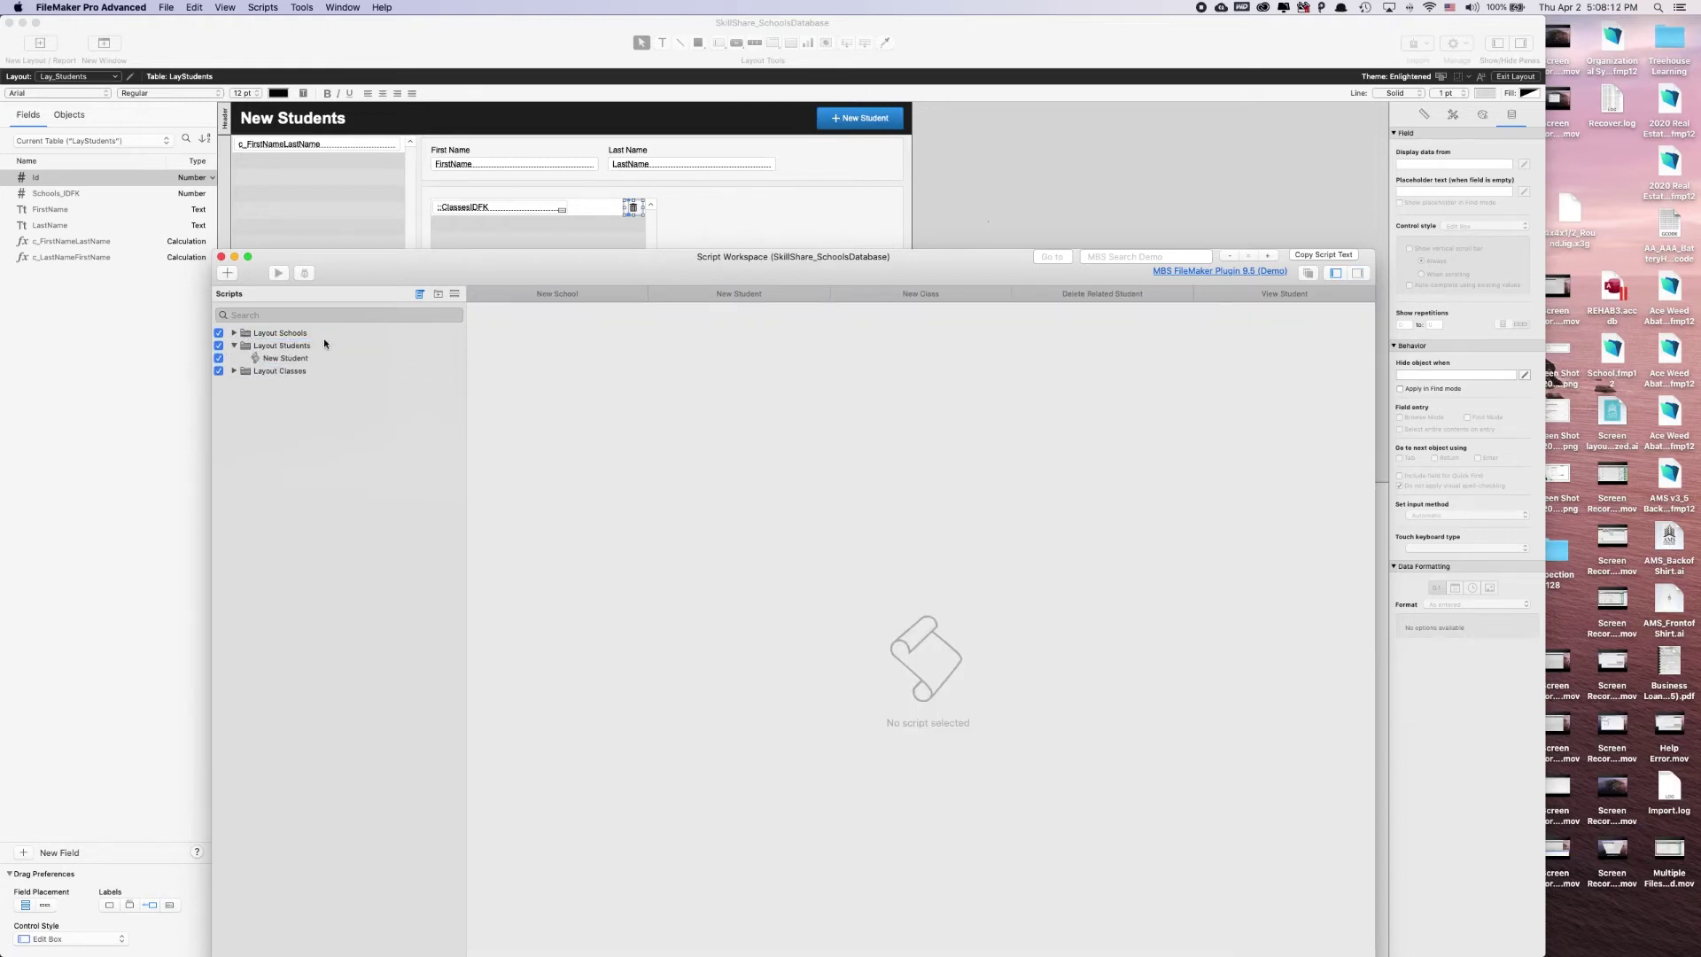
pyautogui.click(306, 360)
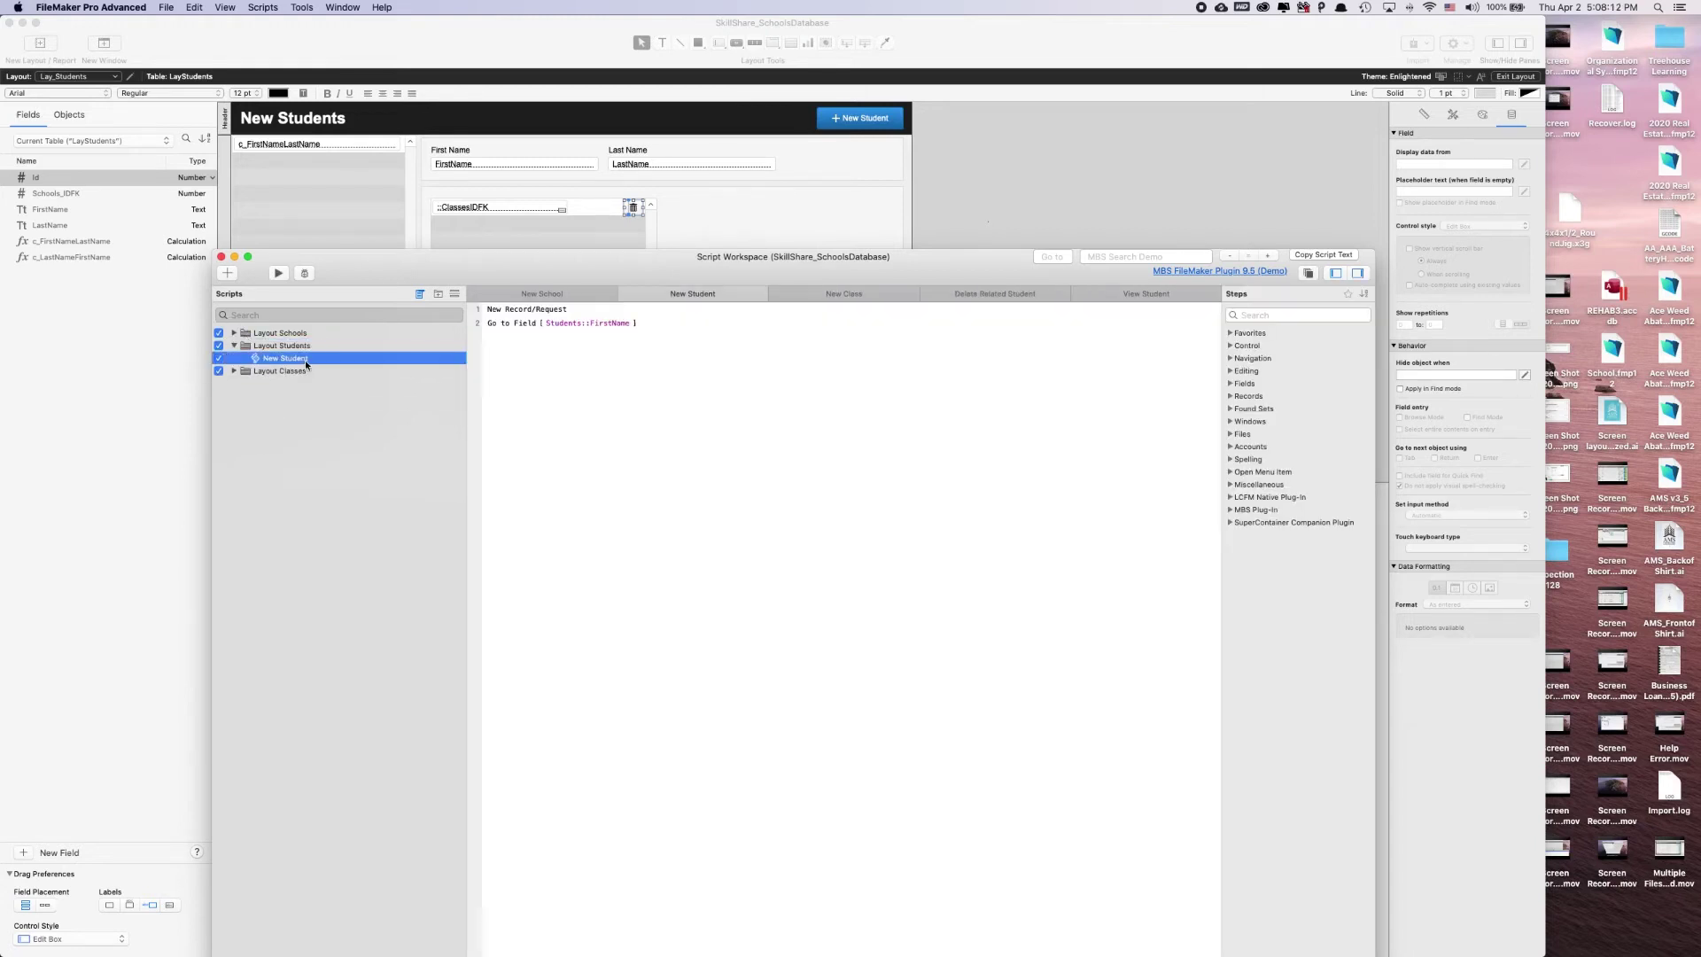
pyautogui.click(235, 274)
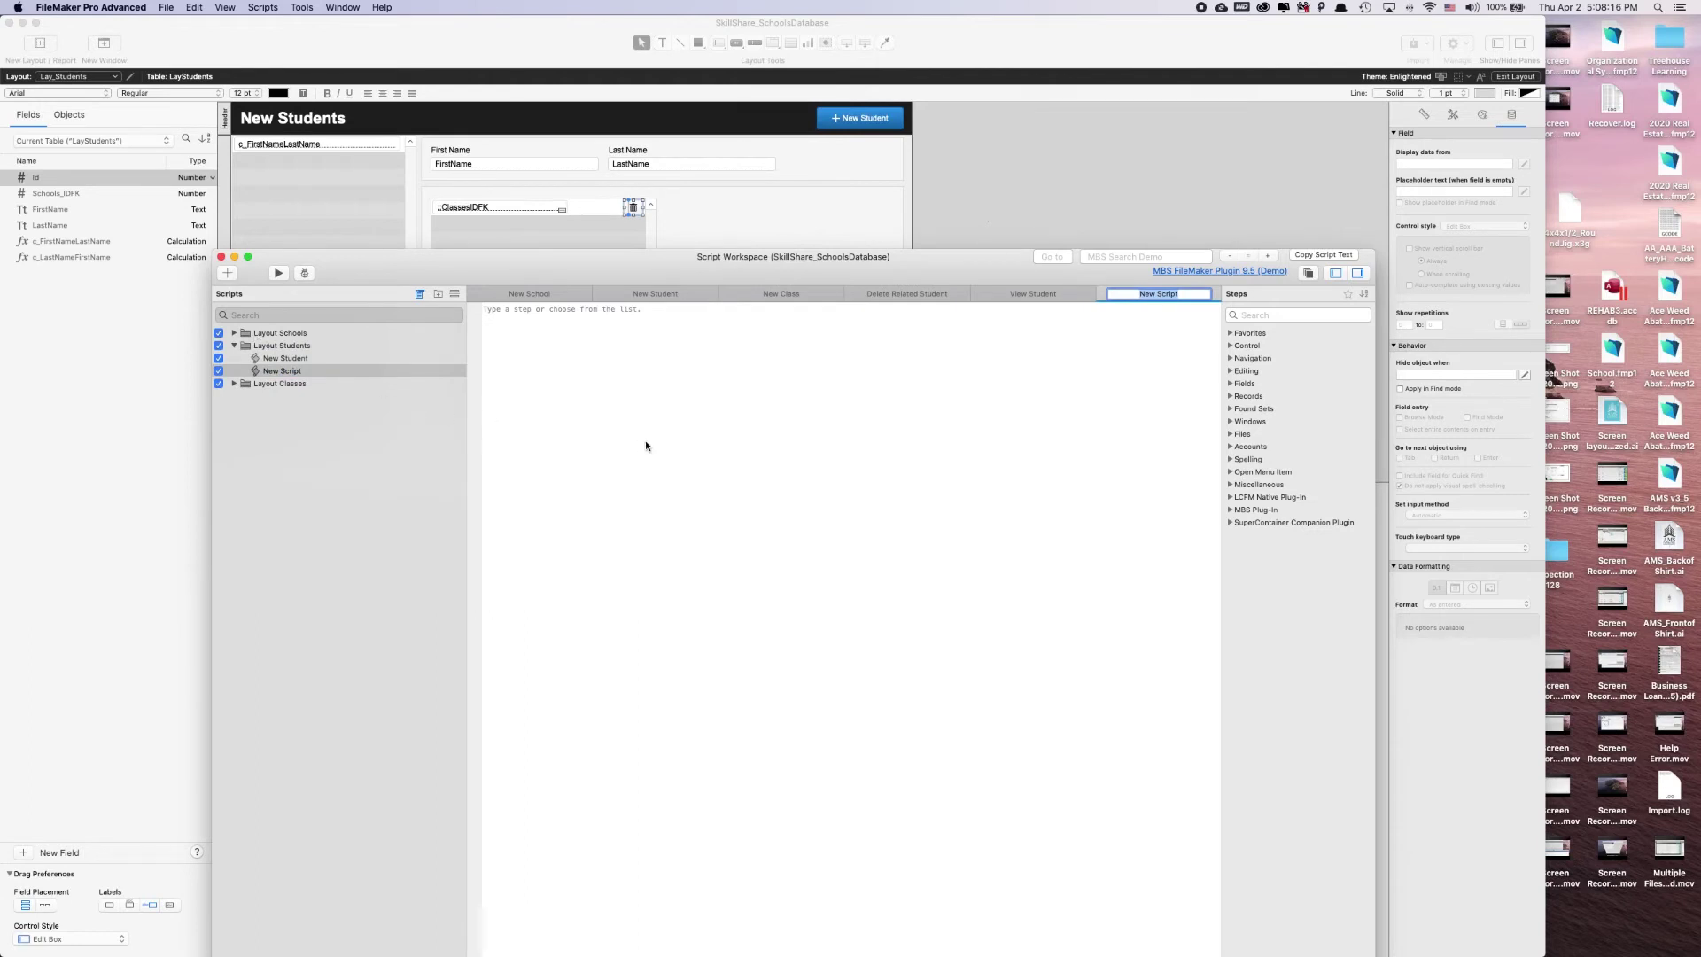
pyautogui.moveTo(656, 277); pyautogui.dragTo(654, 301)
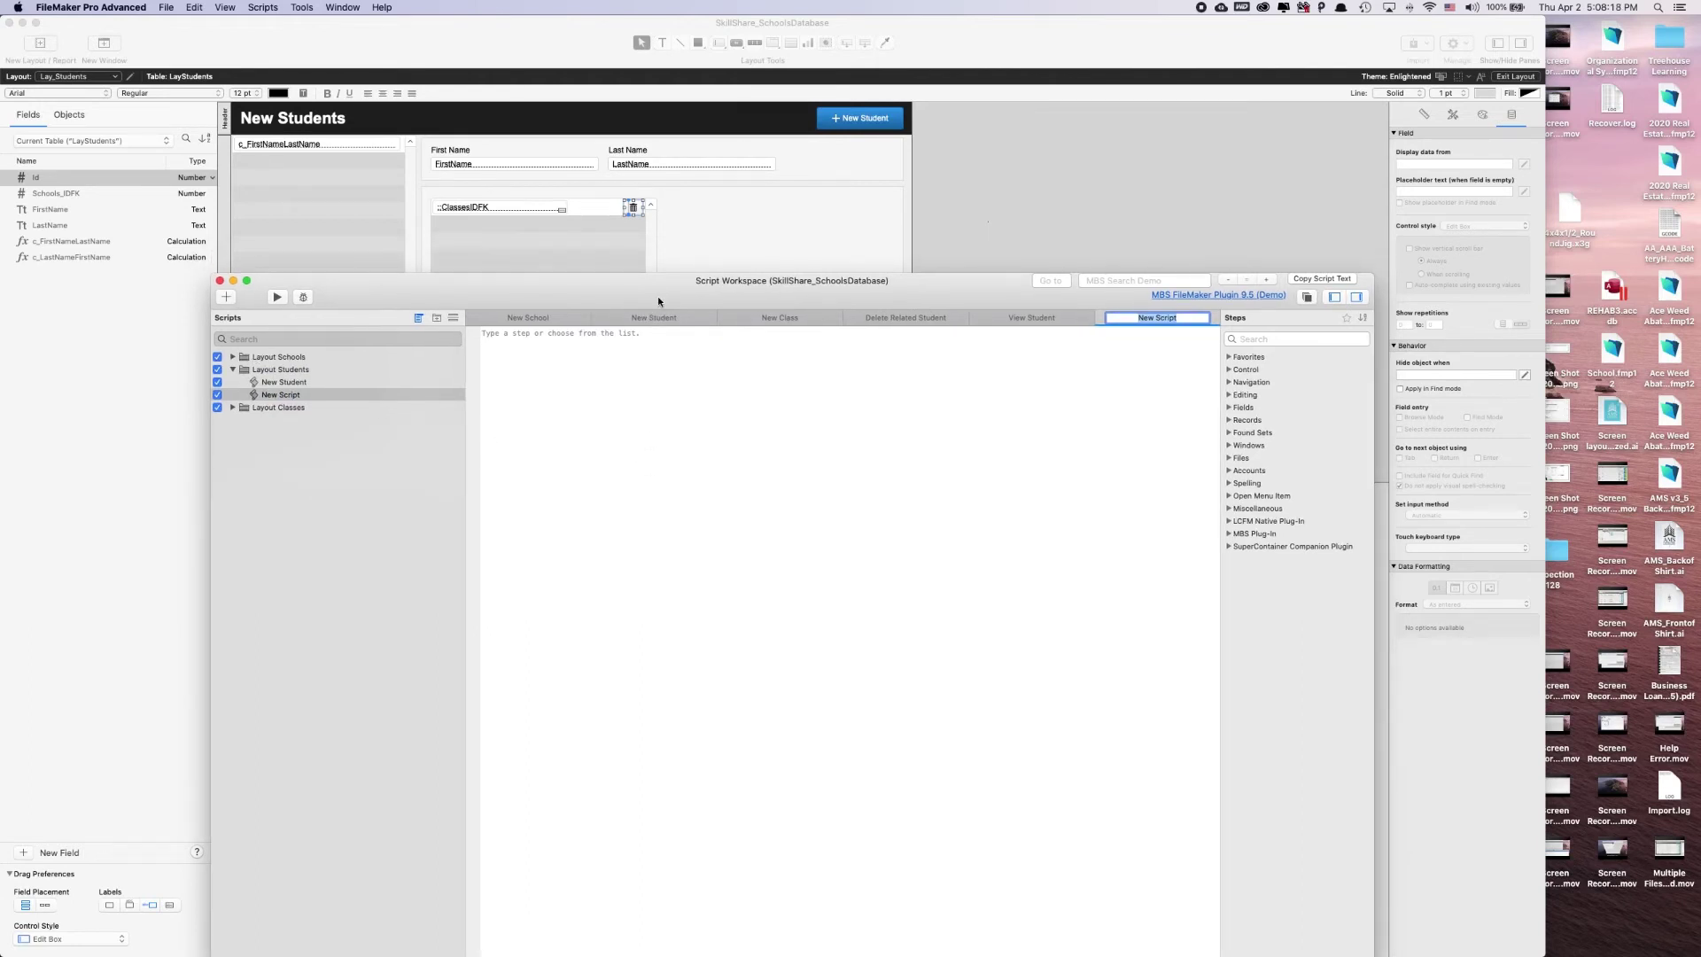
pyautogui.write('Delete Related Classes')
pyautogui.press('BackSpace')
pyautogui.press('BackSpace')
pyautogui.press('Return')
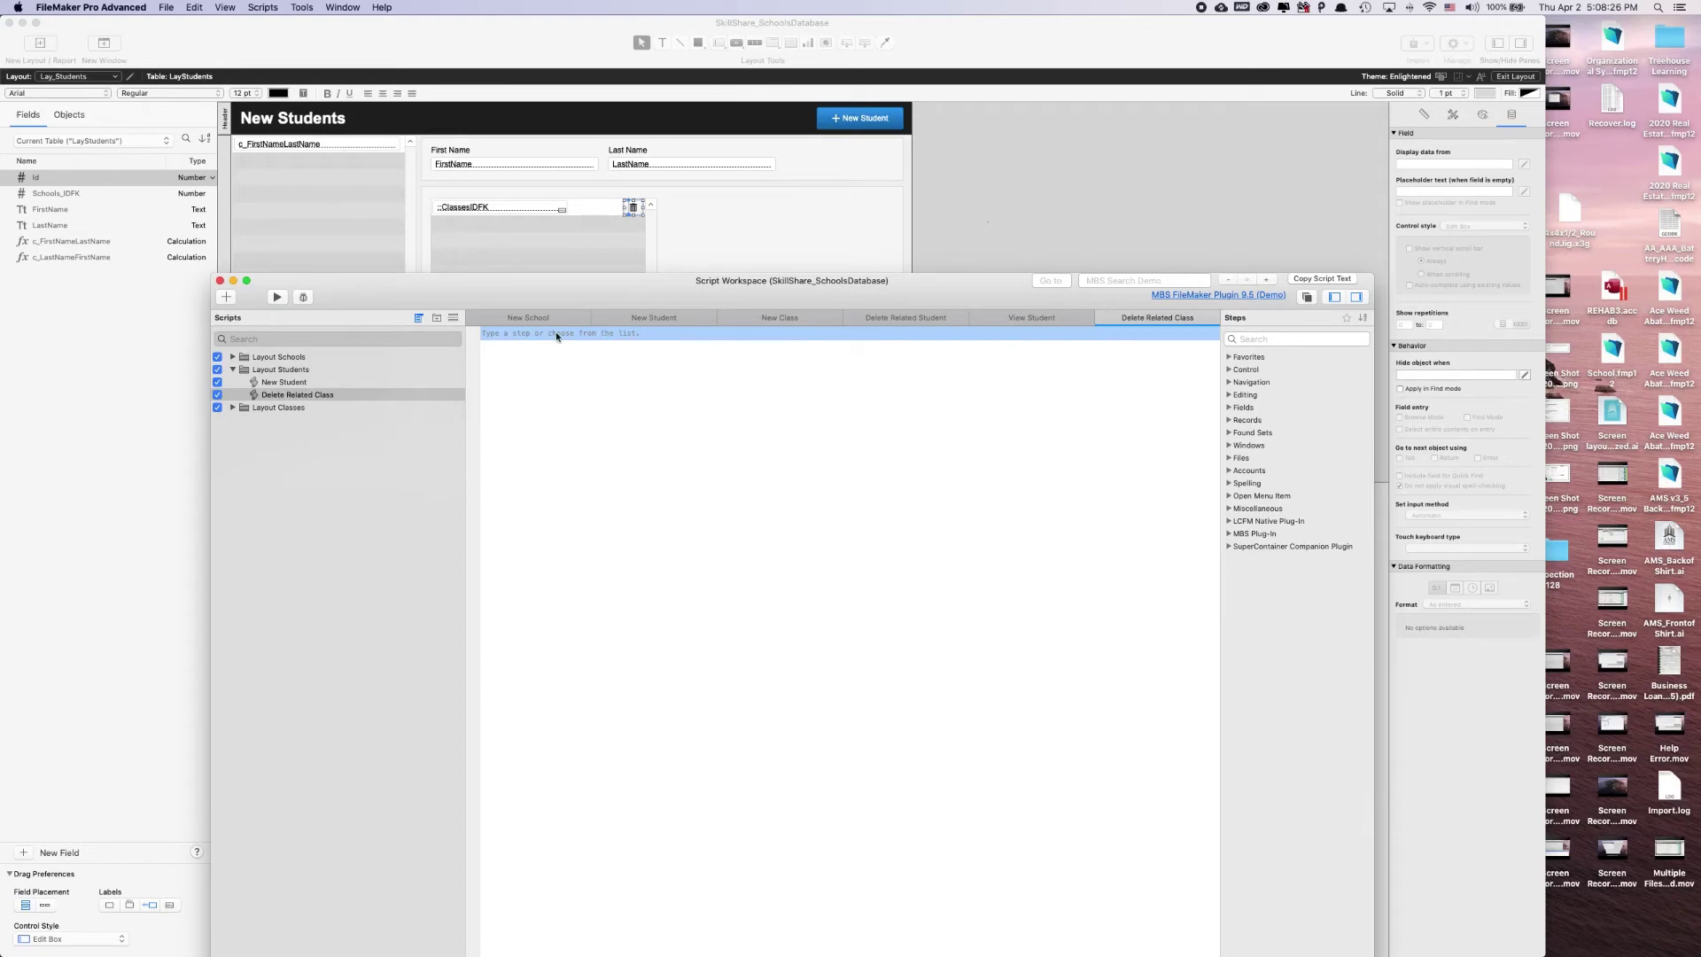
pyautogui.click(627, 437)
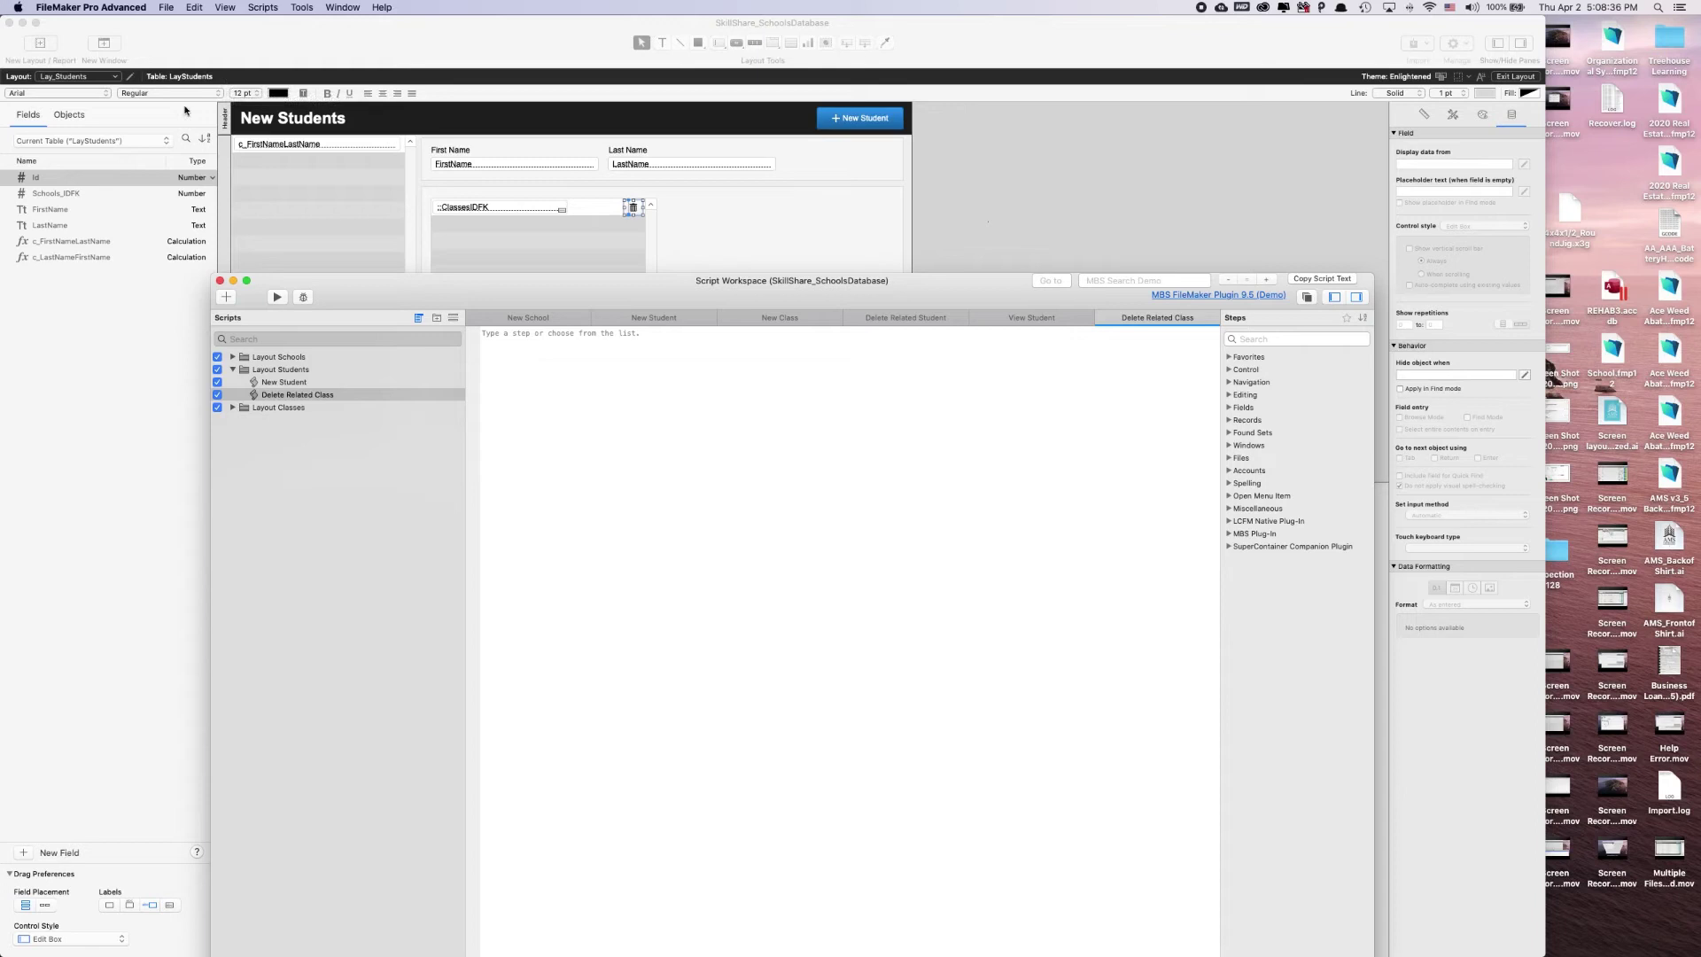
# Point New Student's Go to Field step at LayStudents::FirstName and save the script.
pyautogui.click(277, 380)
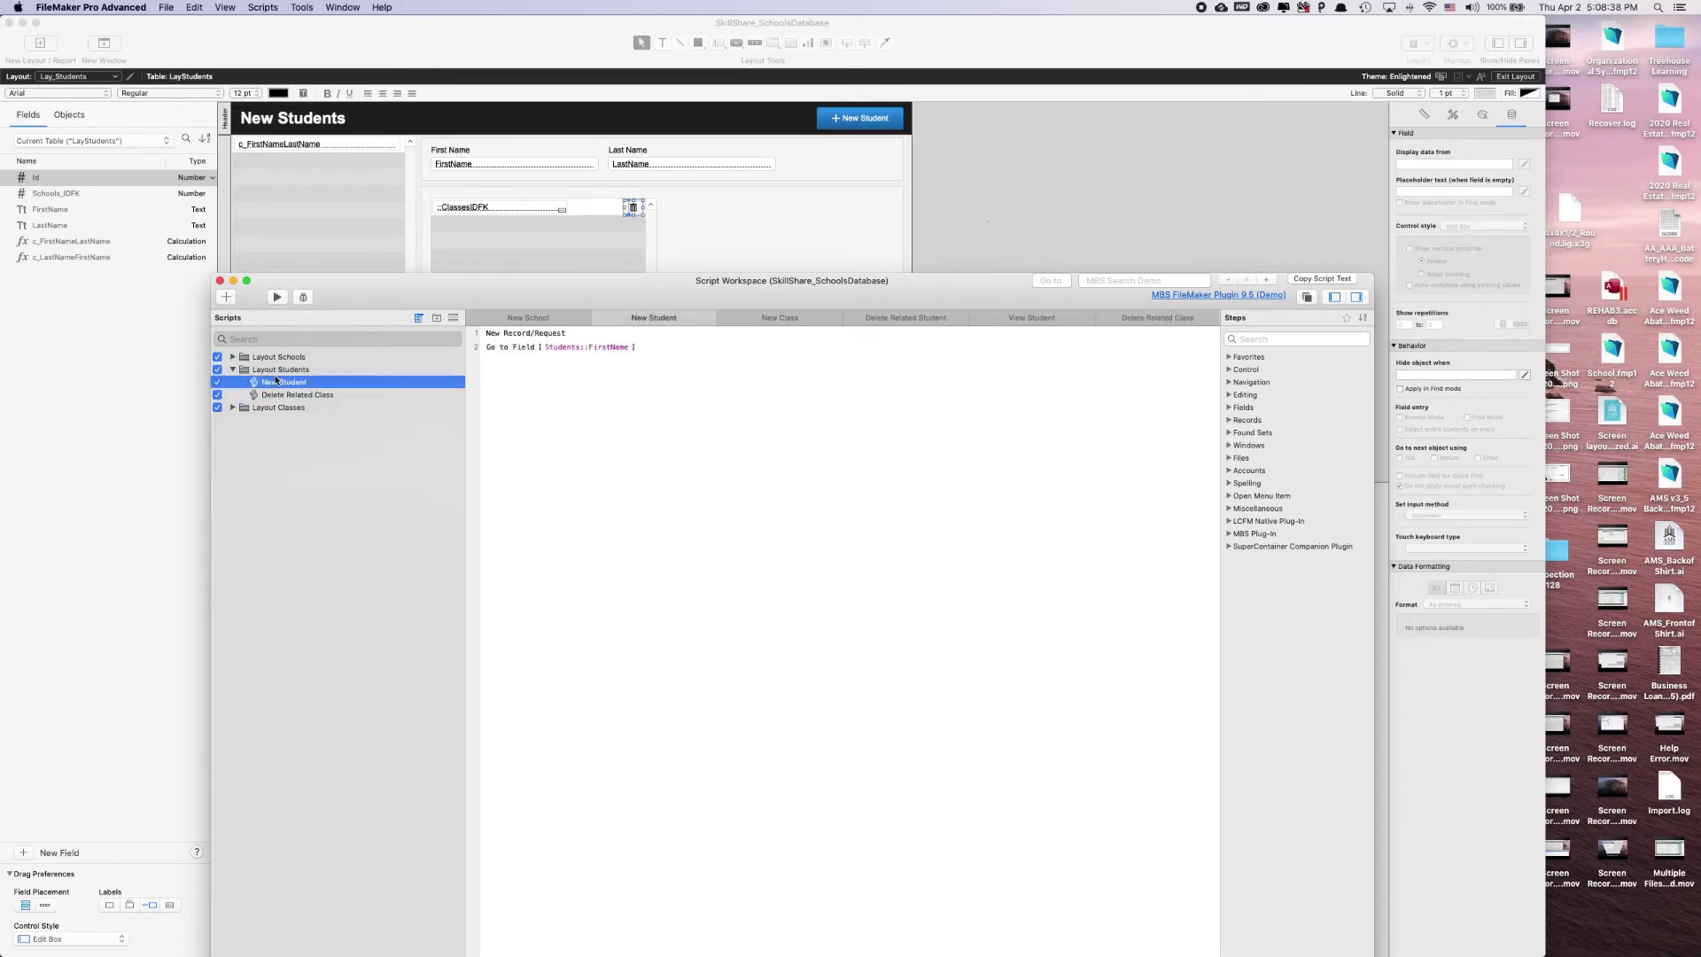
pyautogui.click(505, 351)
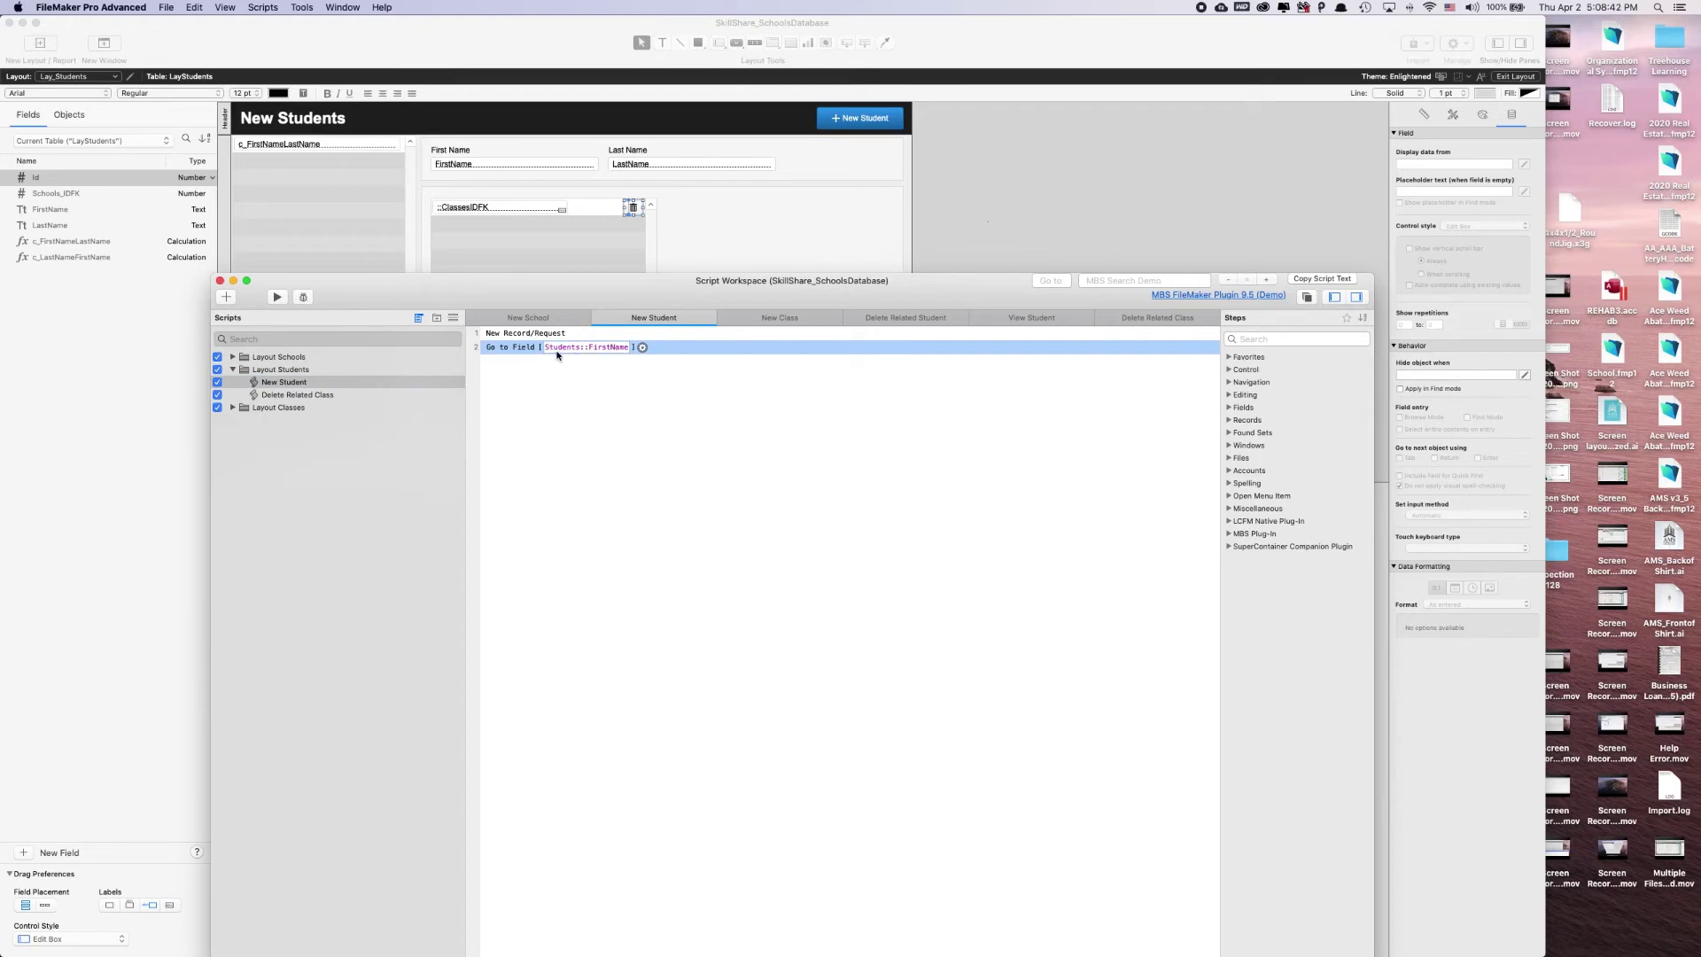
pyautogui.click(582, 352)
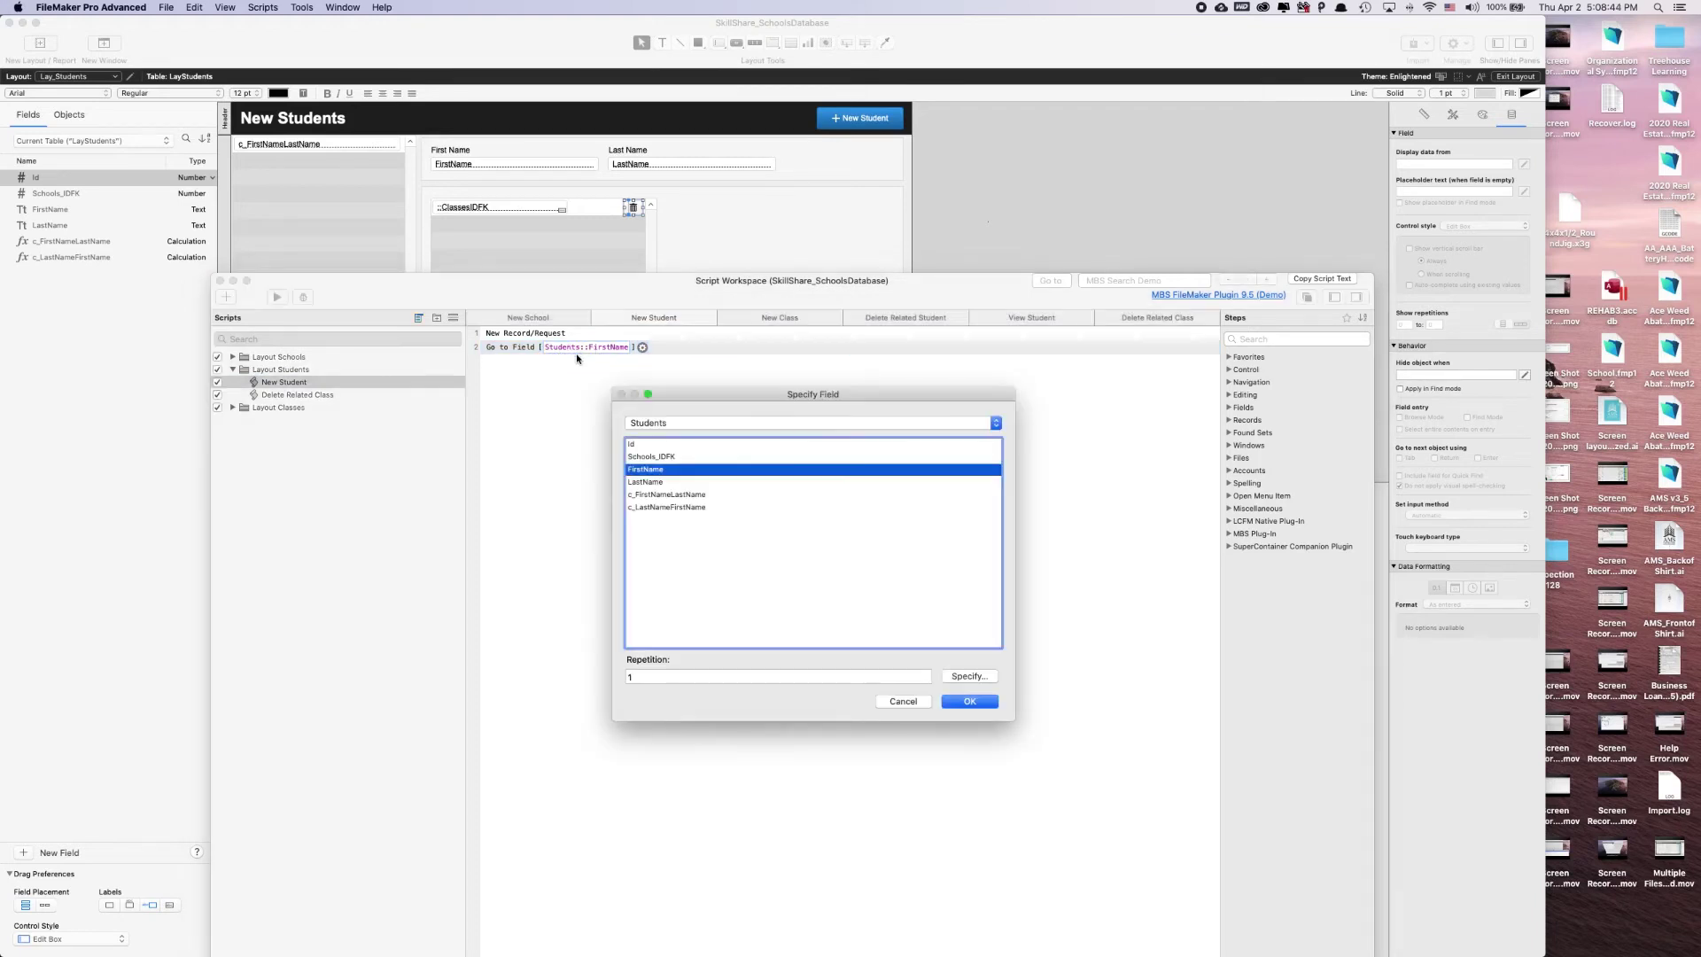
pyautogui.click(640, 425)
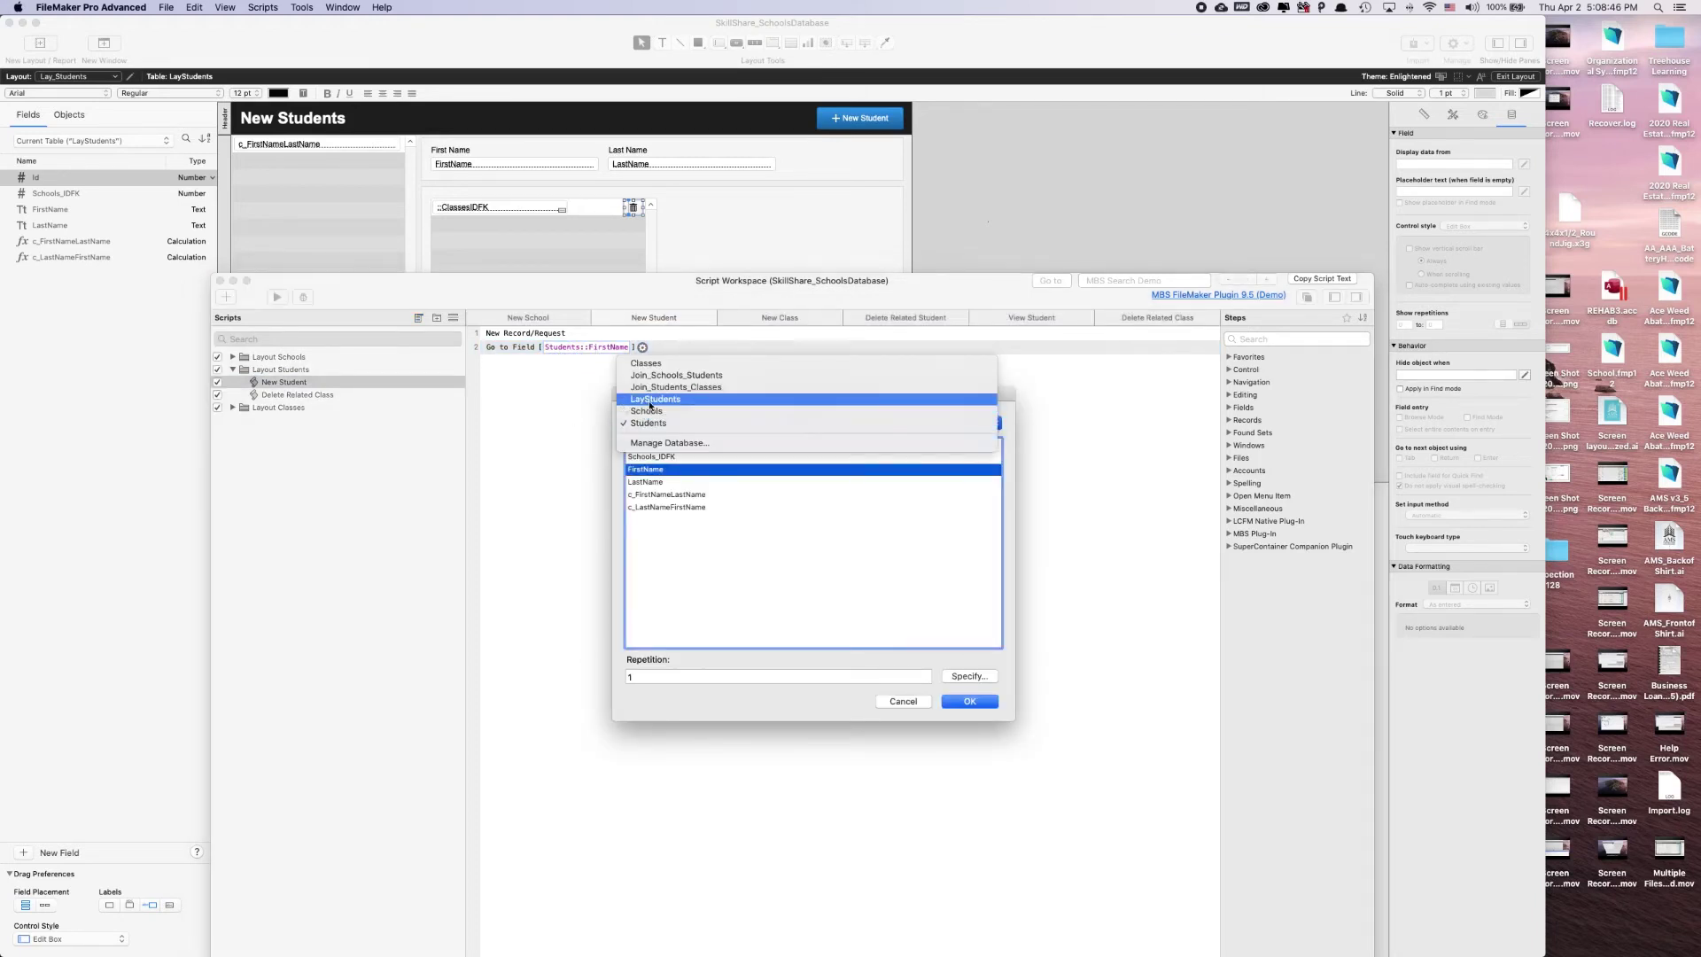
pyautogui.click(646, 399)
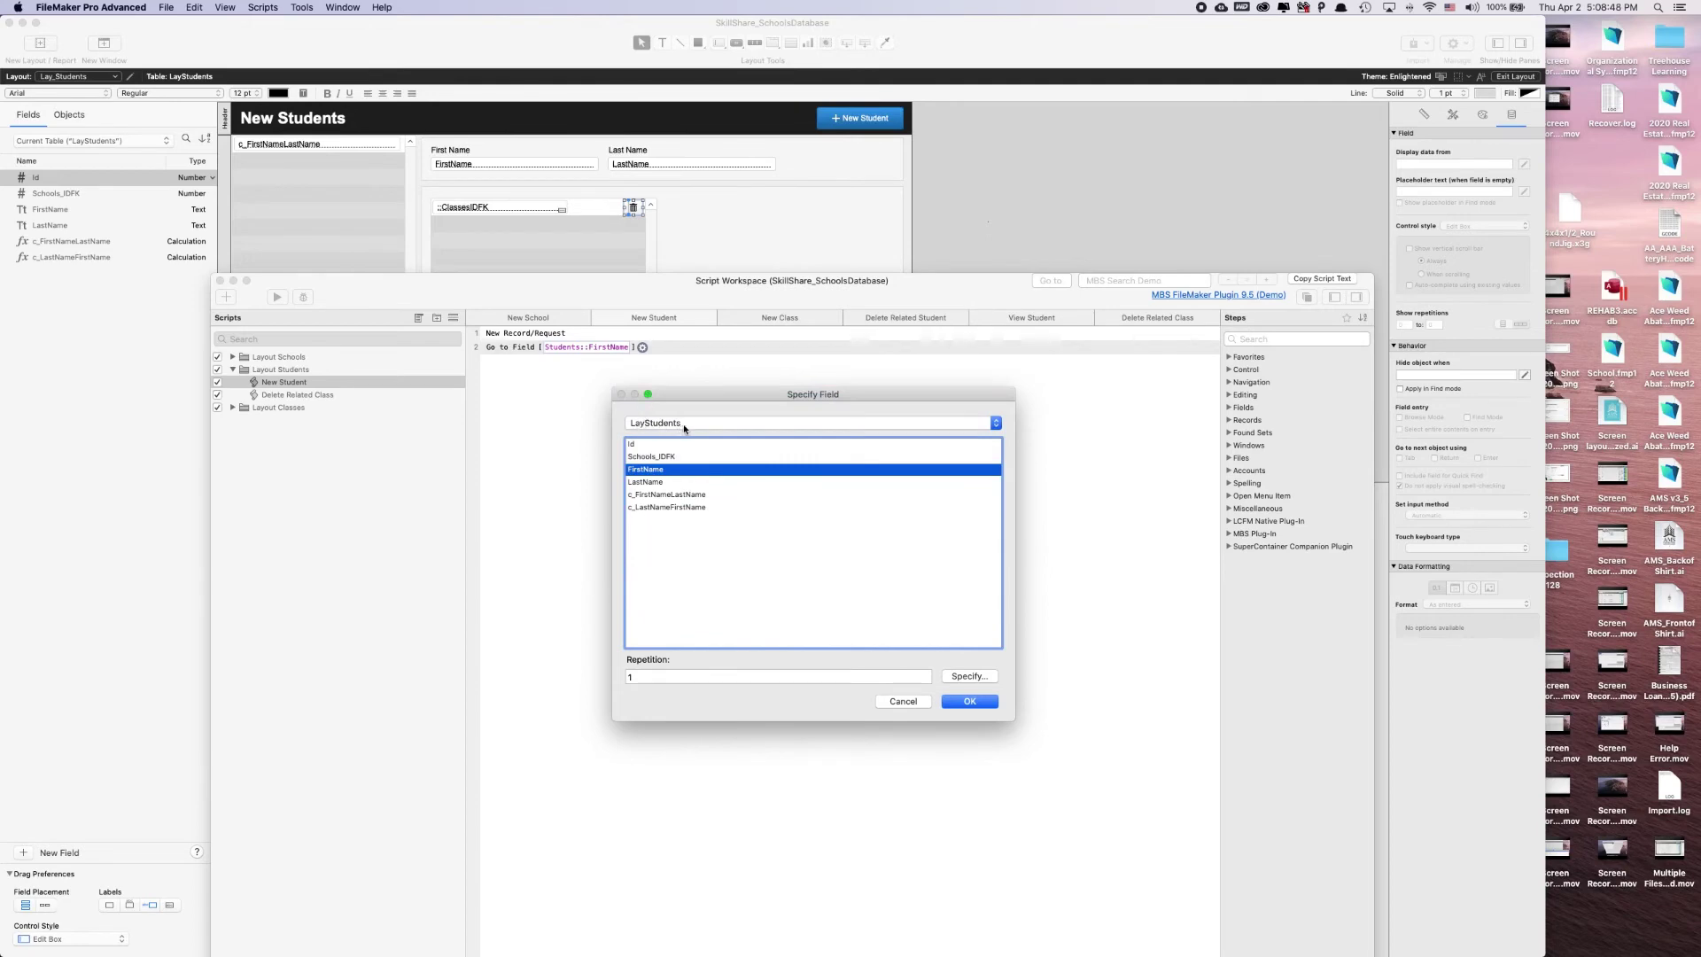
pyautogui.click(987, 703)
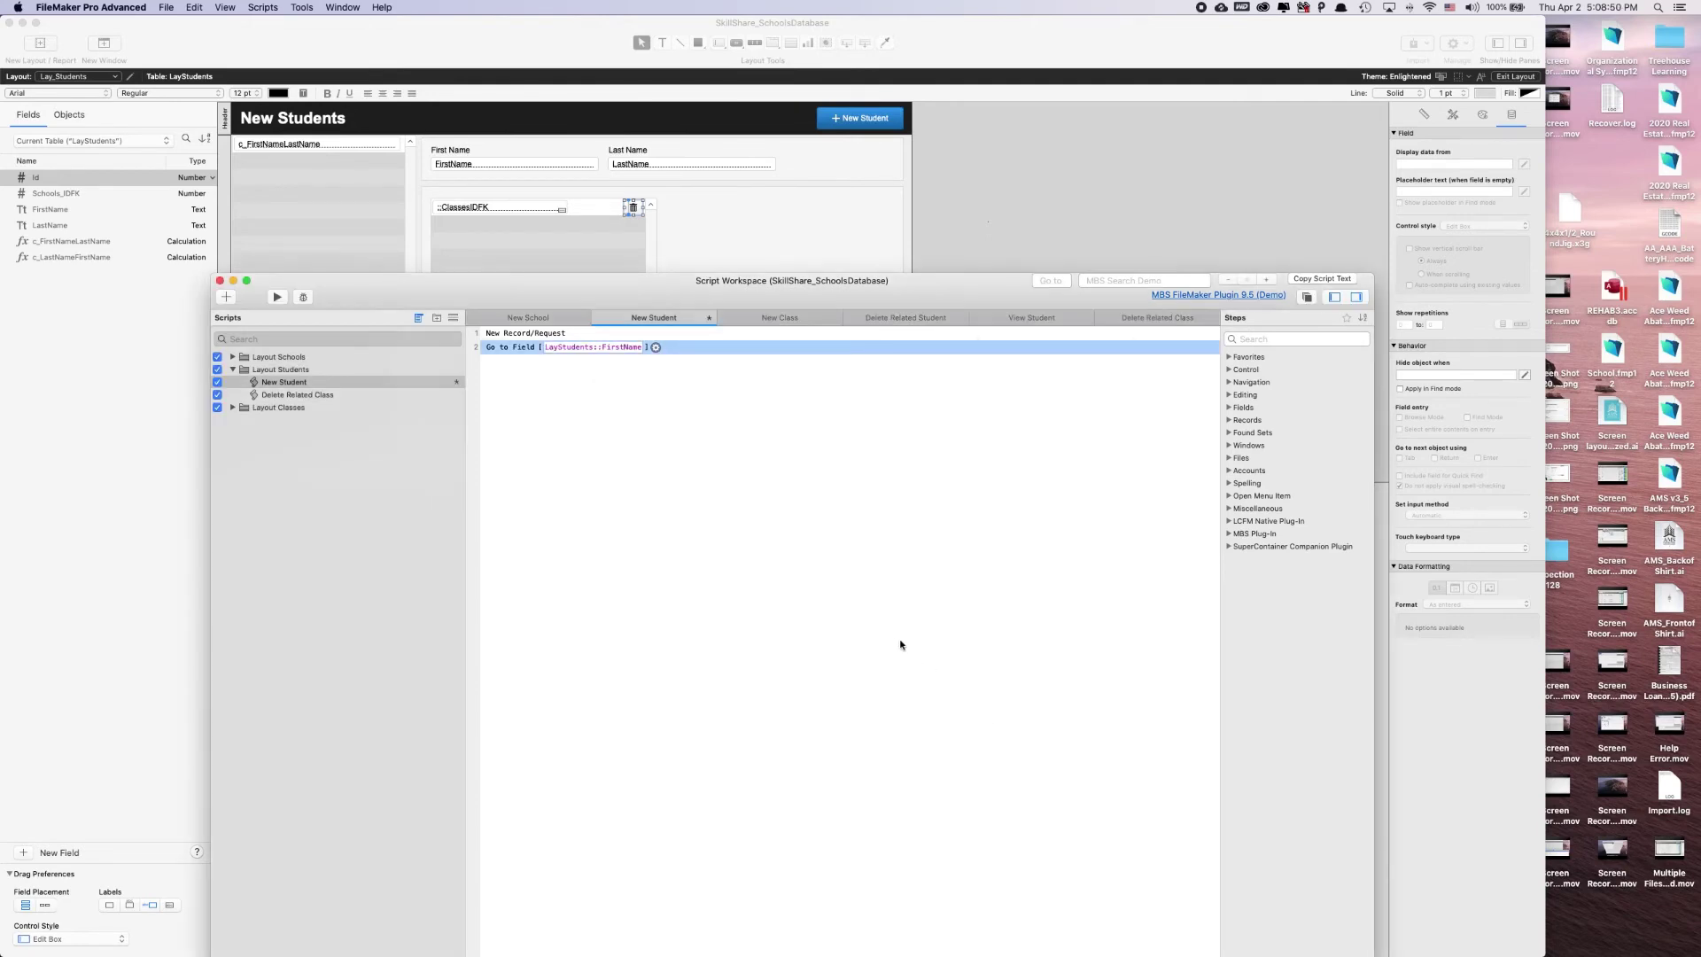
pyautogui.press('super+s')
# Add a Delete Portal Row step to Delete Related Class and save it.
pyautogui.click(355, 393)
pyautogui.click(757, 396)
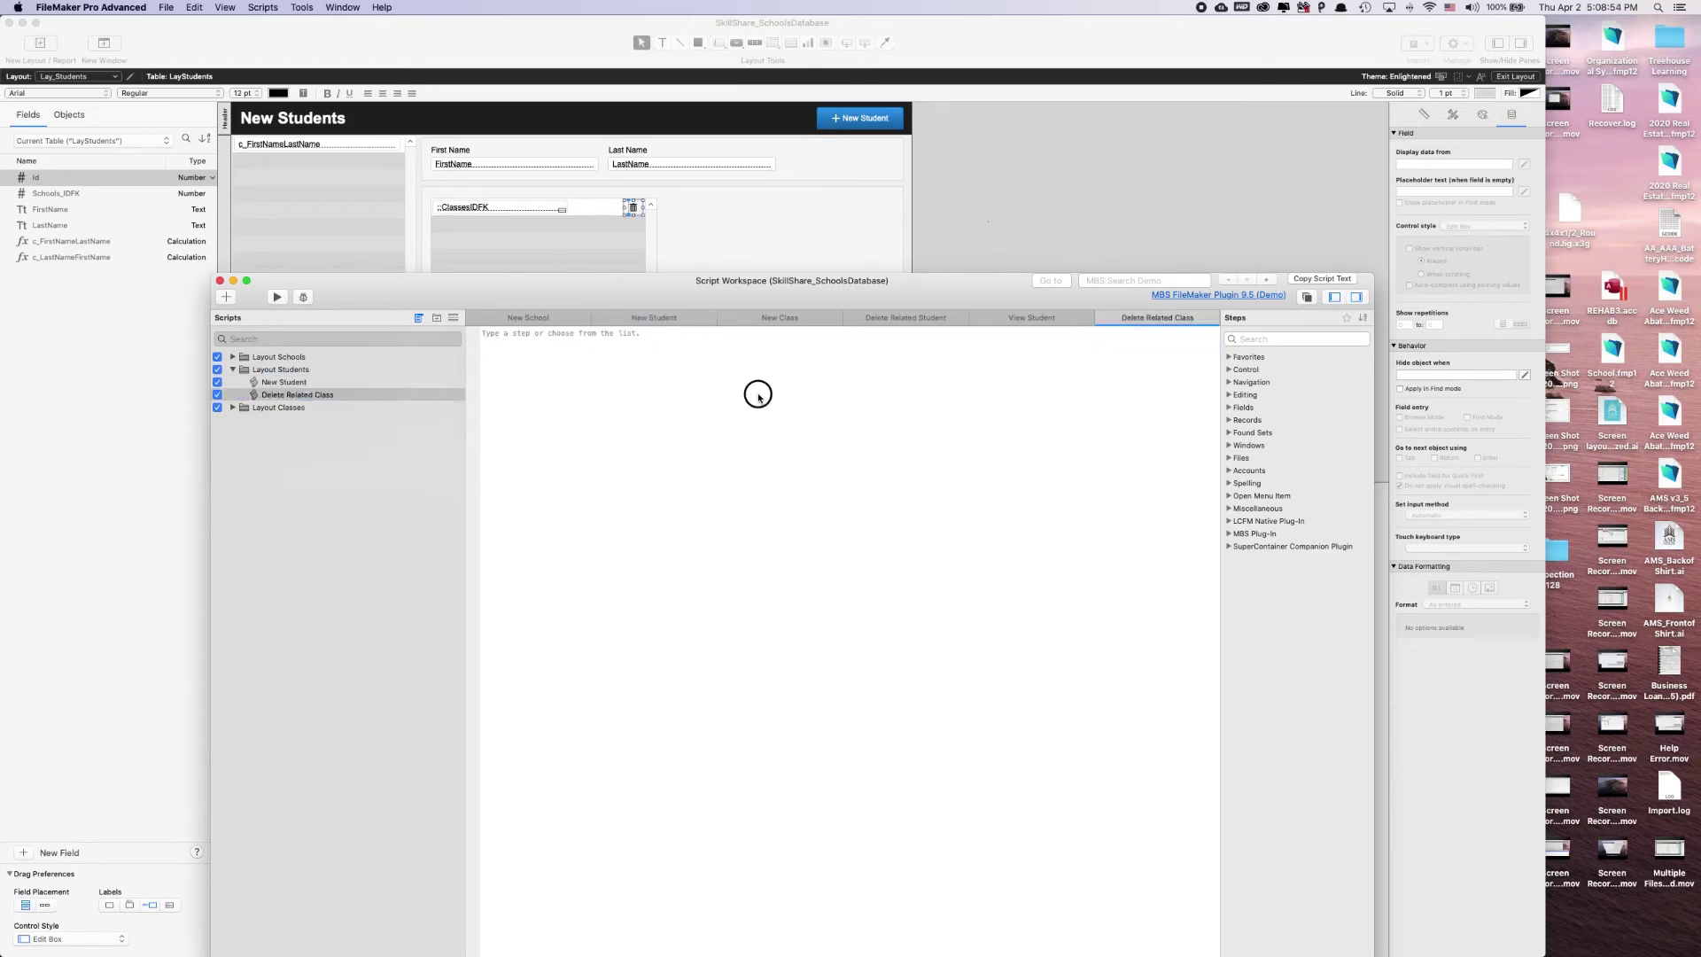
pyautogui.write('portal')
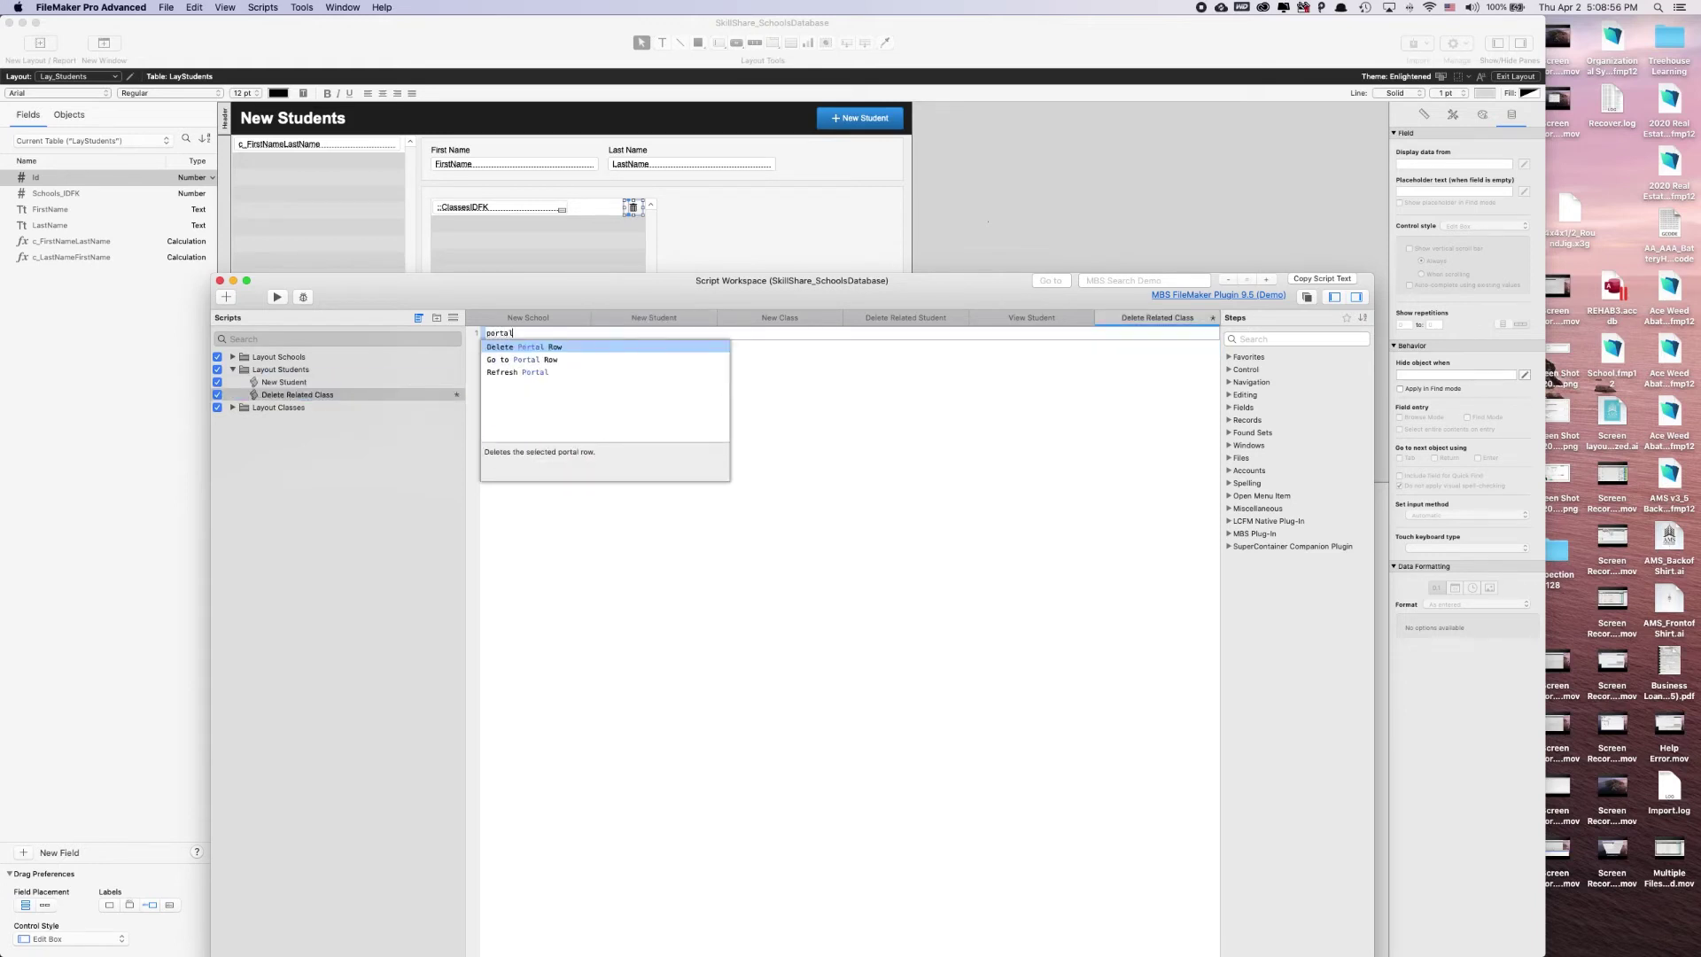
pyautogui.press('Return')
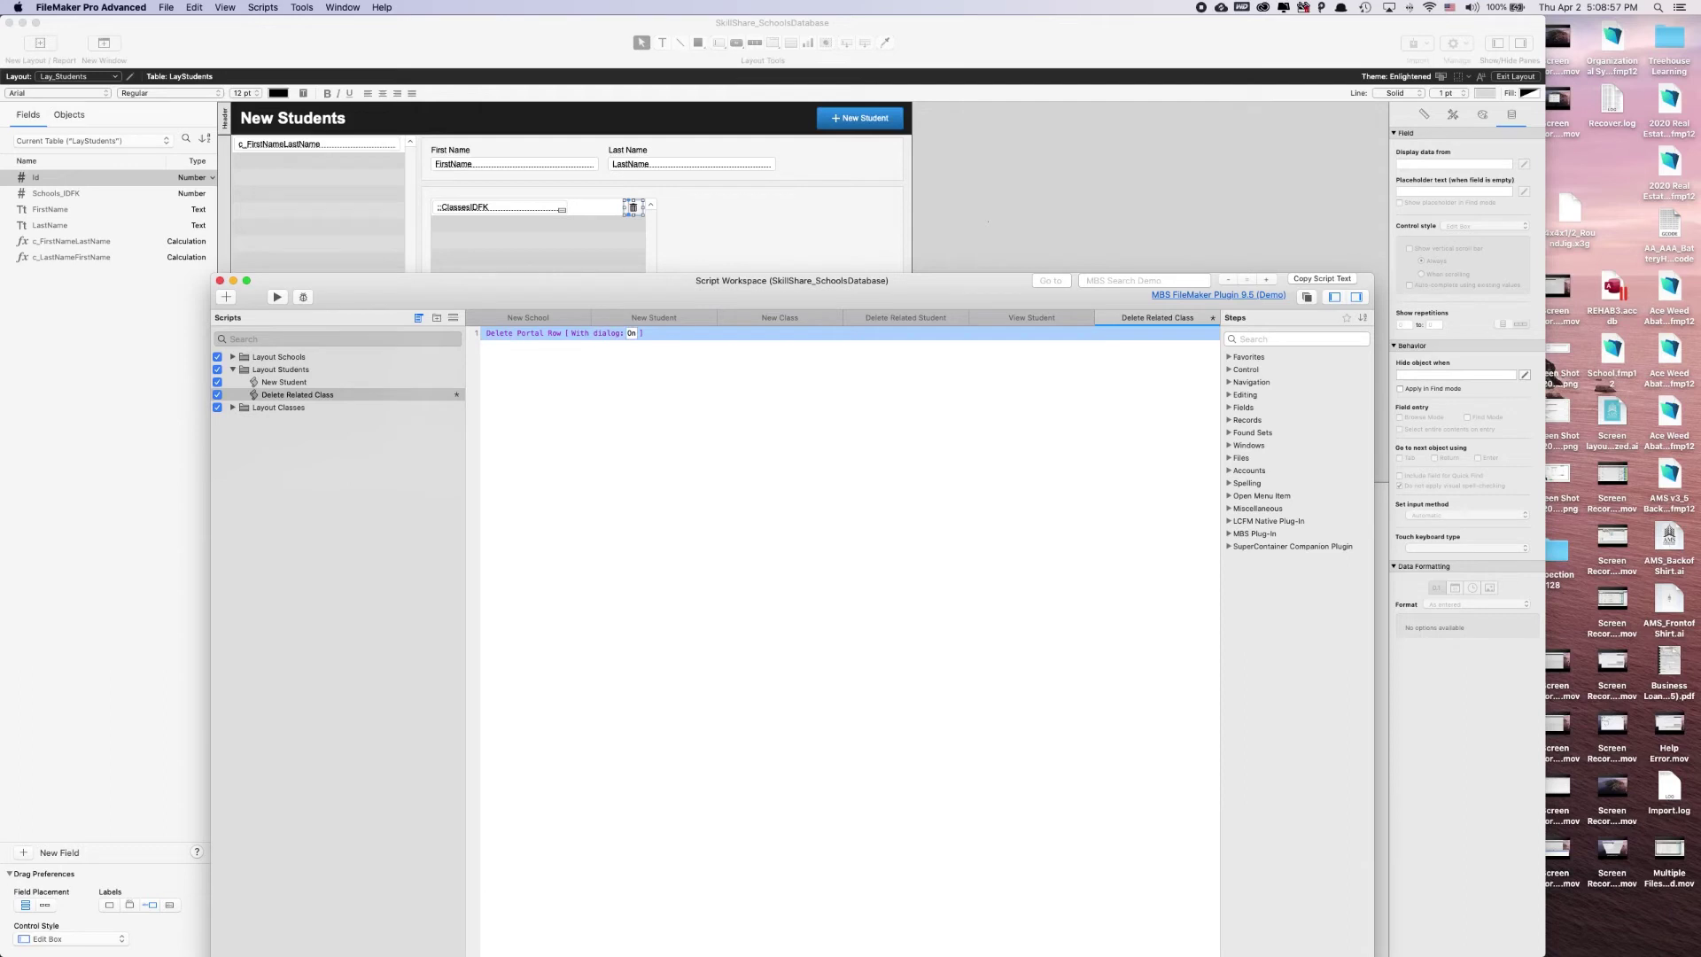
pyautogui.click(751, 390)
pyautogui.press('super+s')
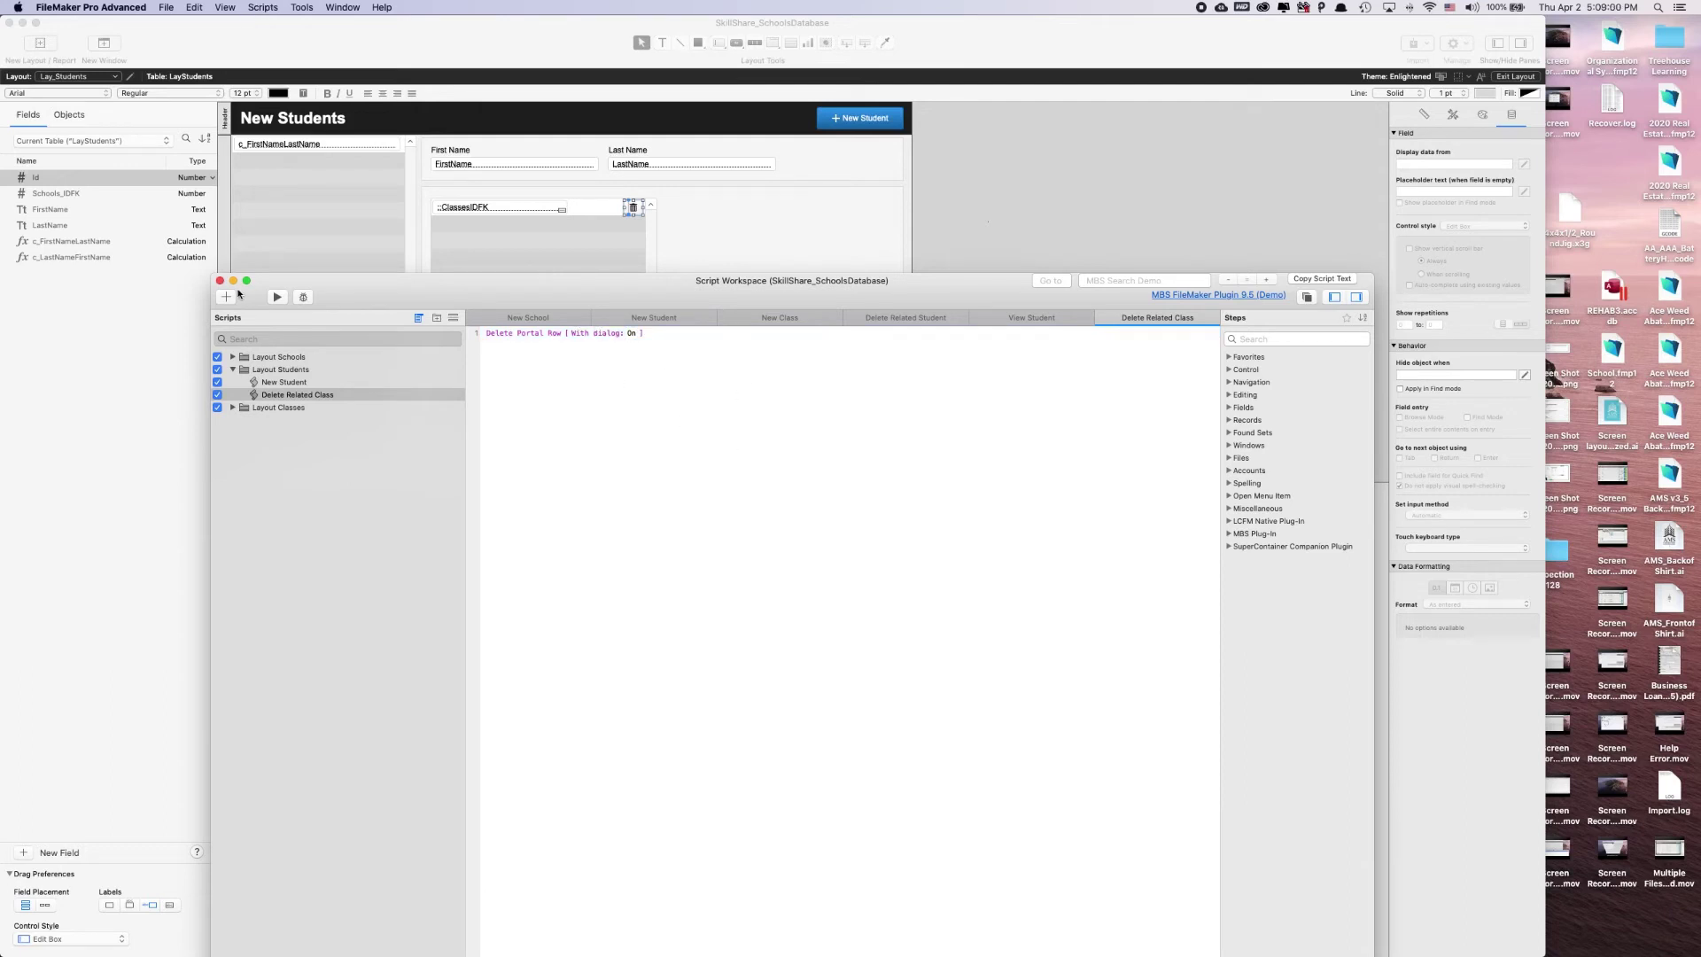
# Make the portal's trash button Perform Script 'Delete Related Class', with Change cursor to hand ticked.
pyautogui.click(219, 281)
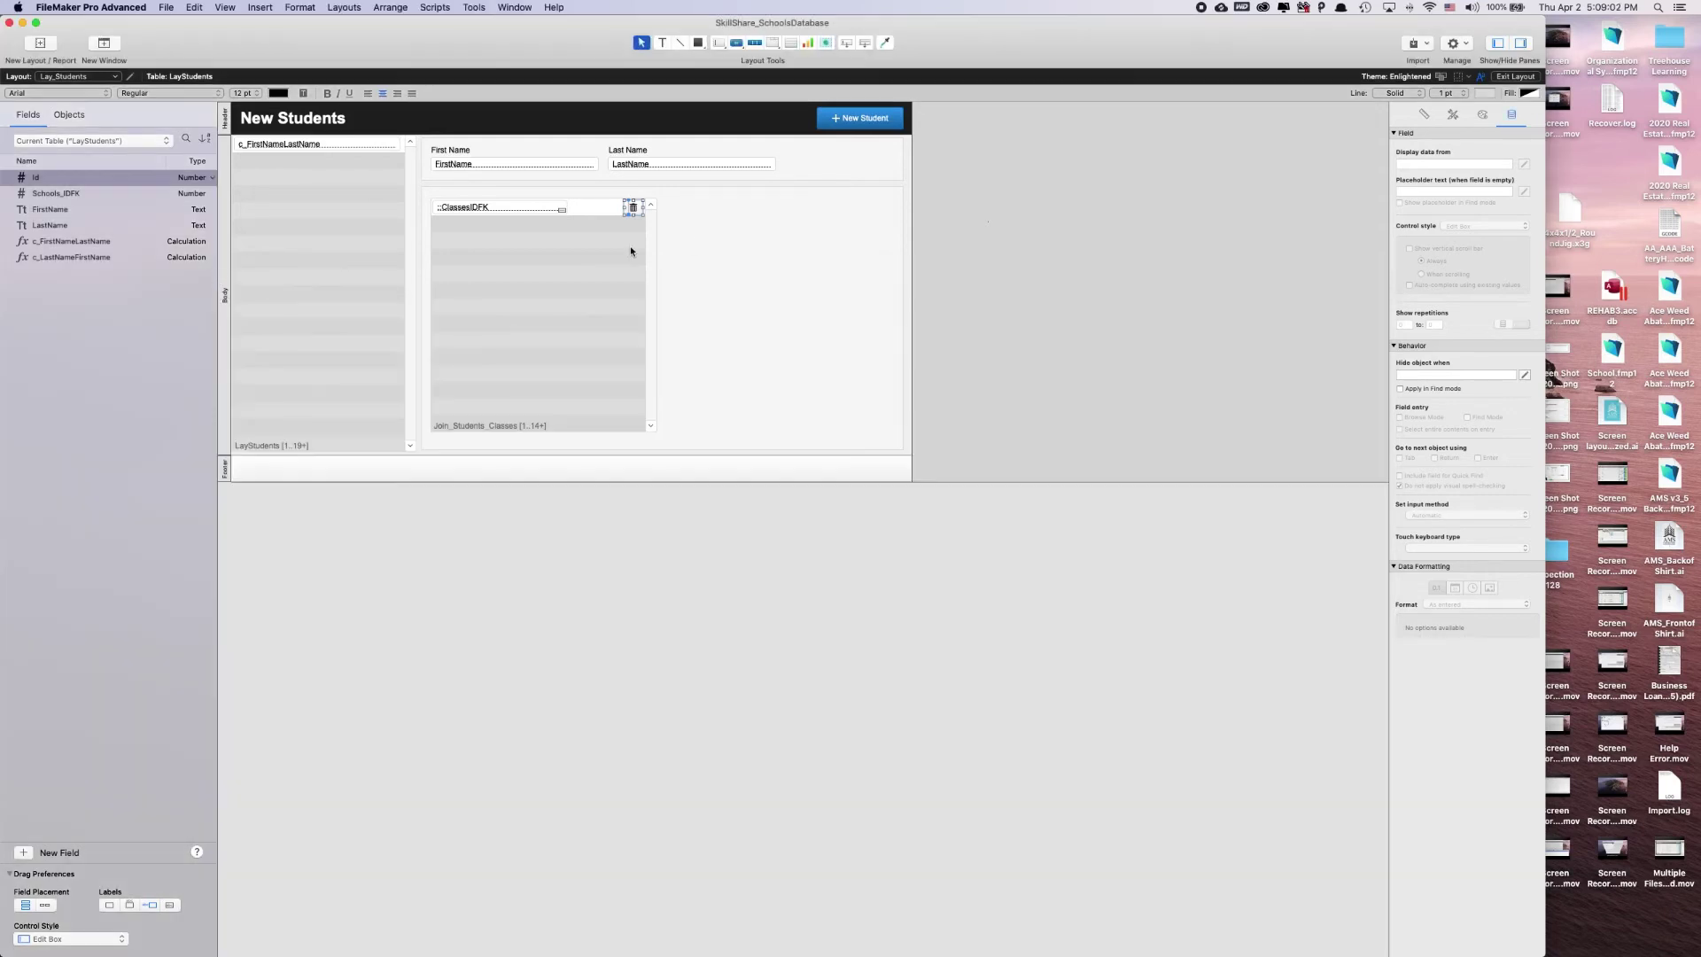
pyautogui.doubleClick(633, 209)
pyautogui.click(749, 430)
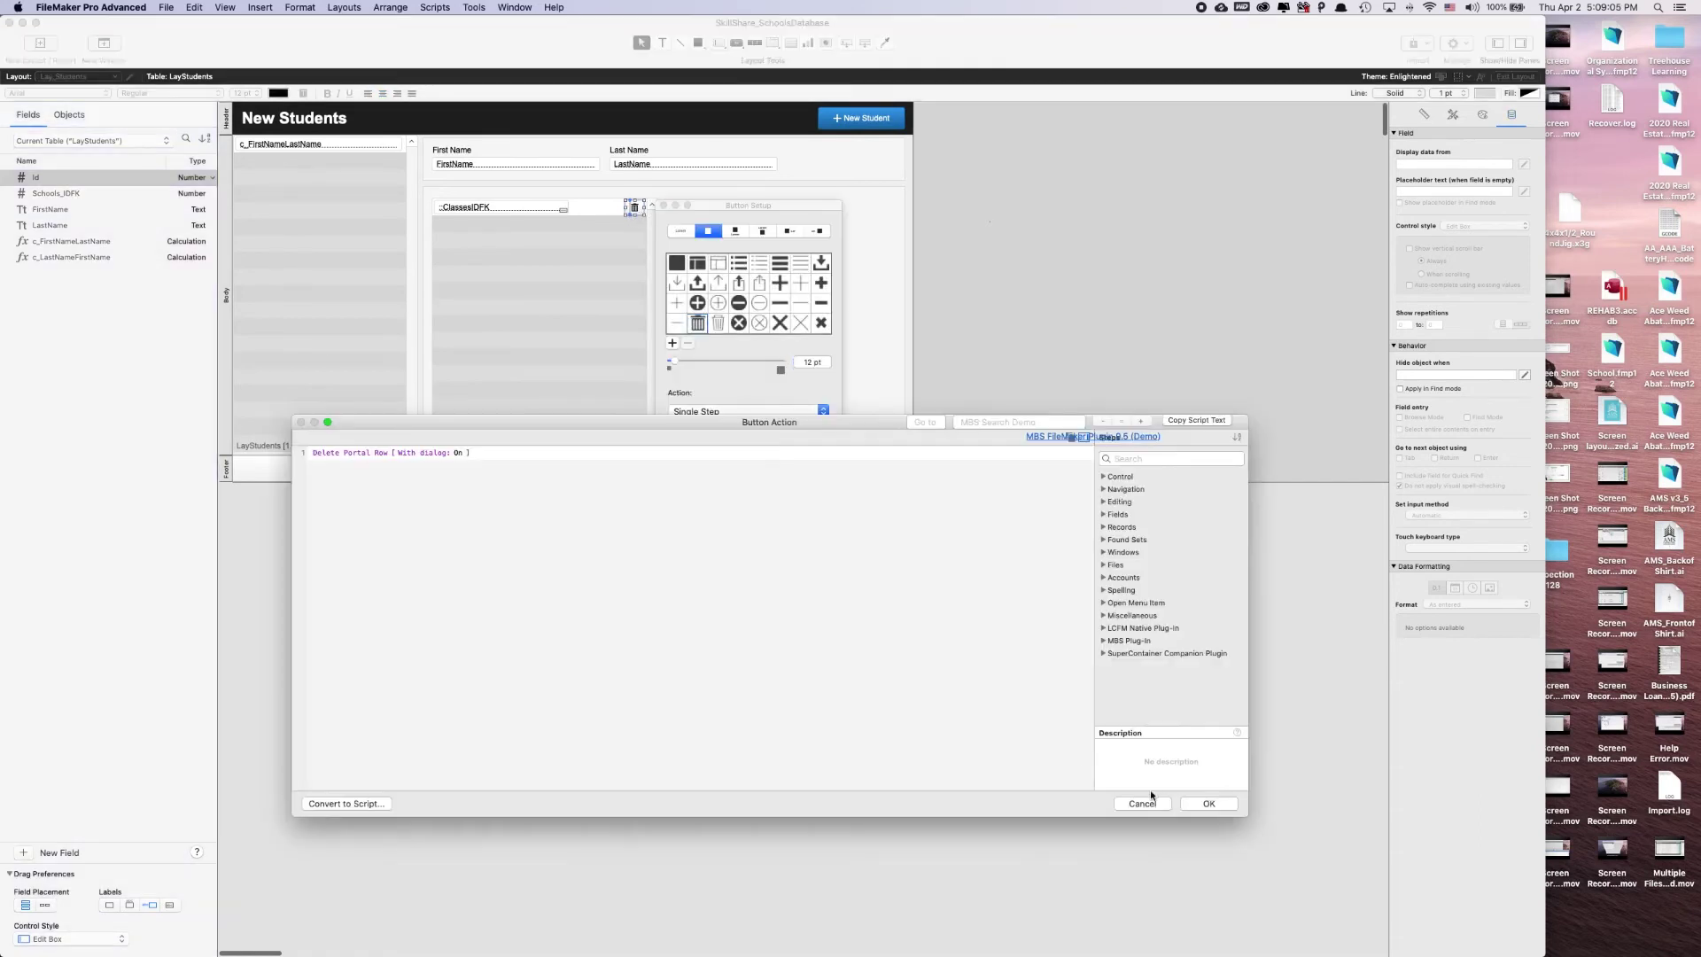
pyautogui.click(1139, 801)
pyautogui.click(722, 412)
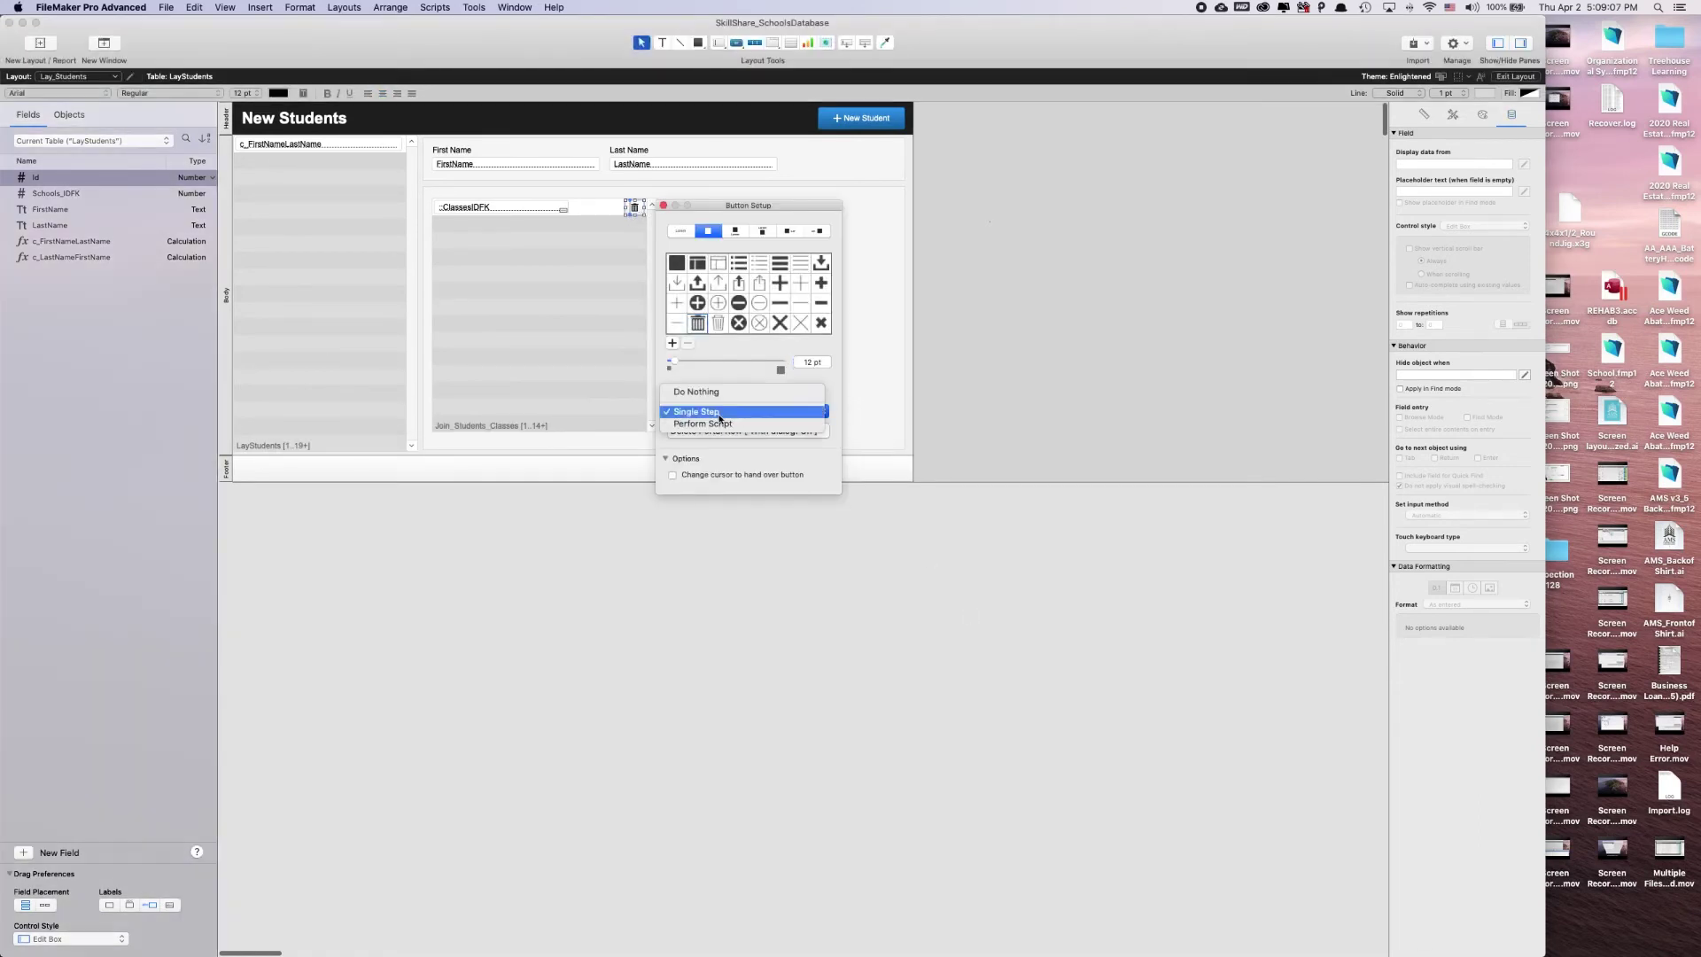
pyautogui.click(721, 425)
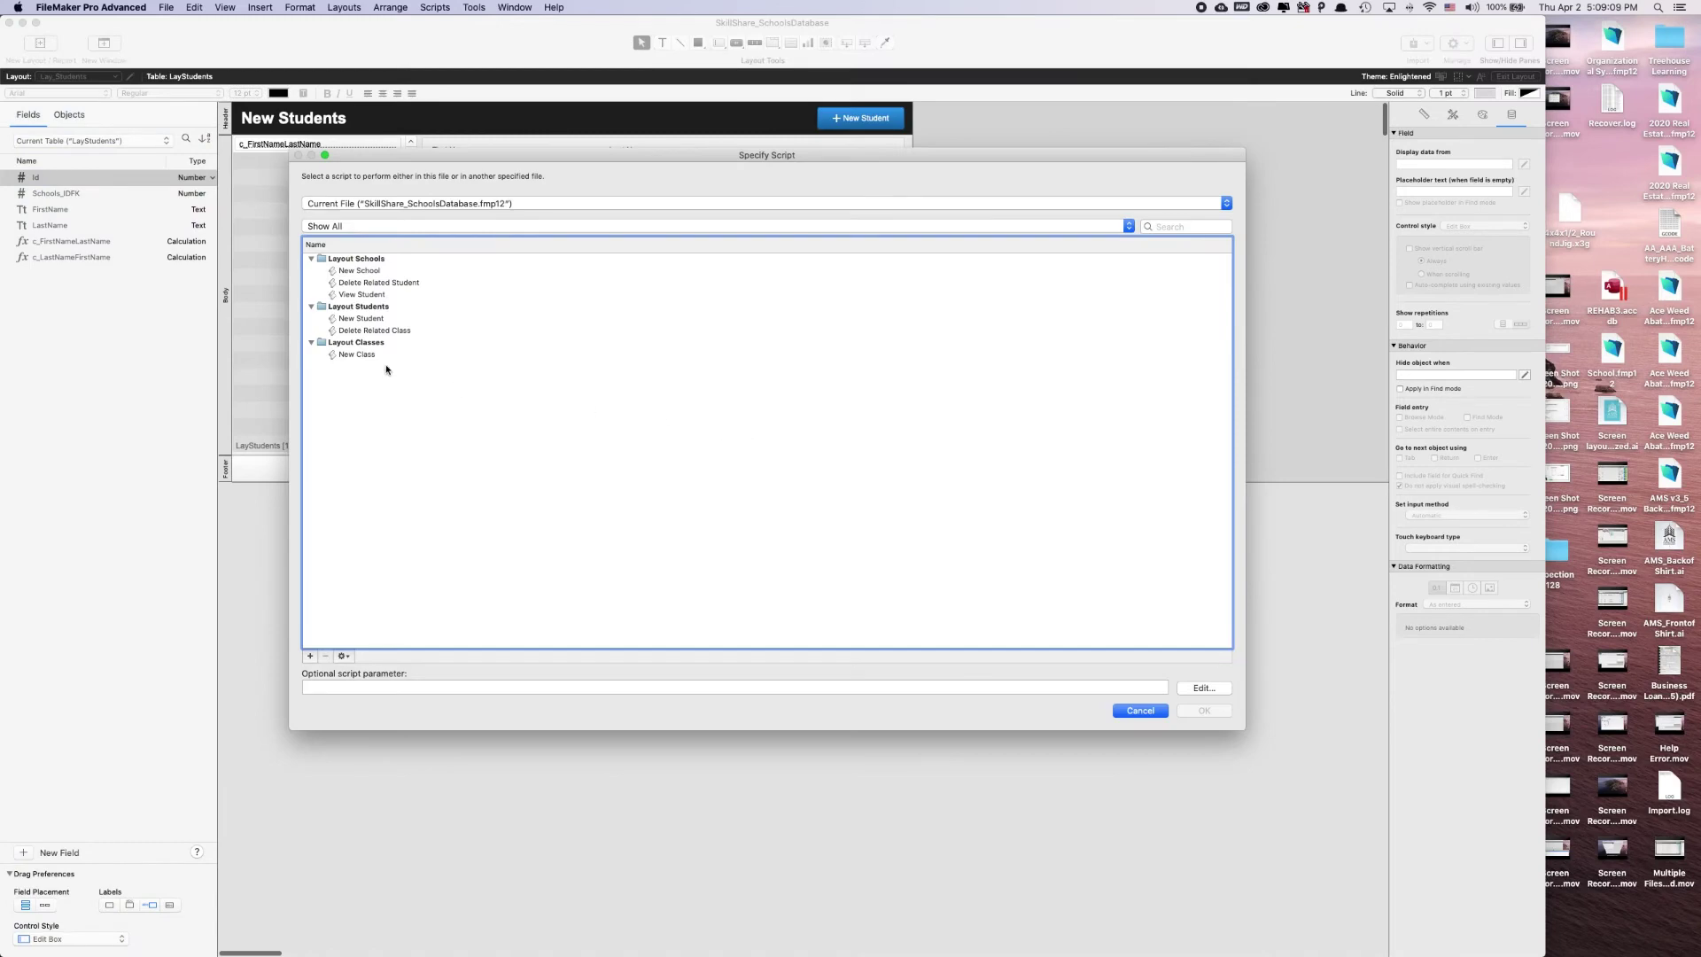
pyautogui.doubleClick(364, 330)
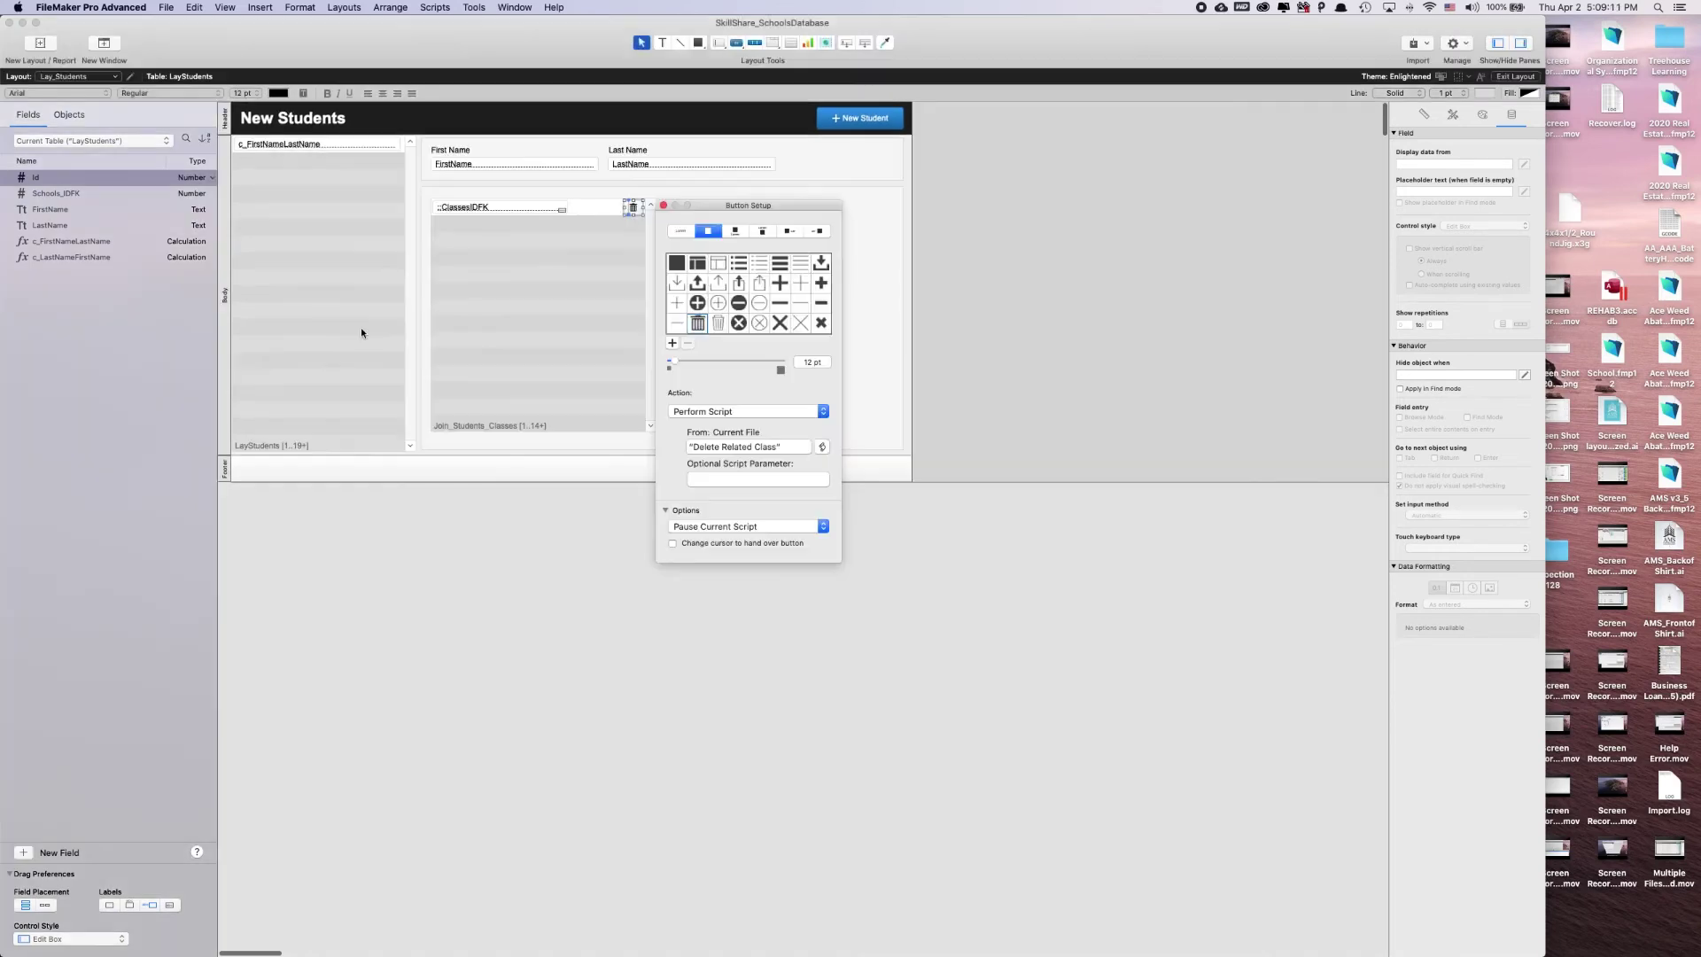
pyautogui.click(672, 543)
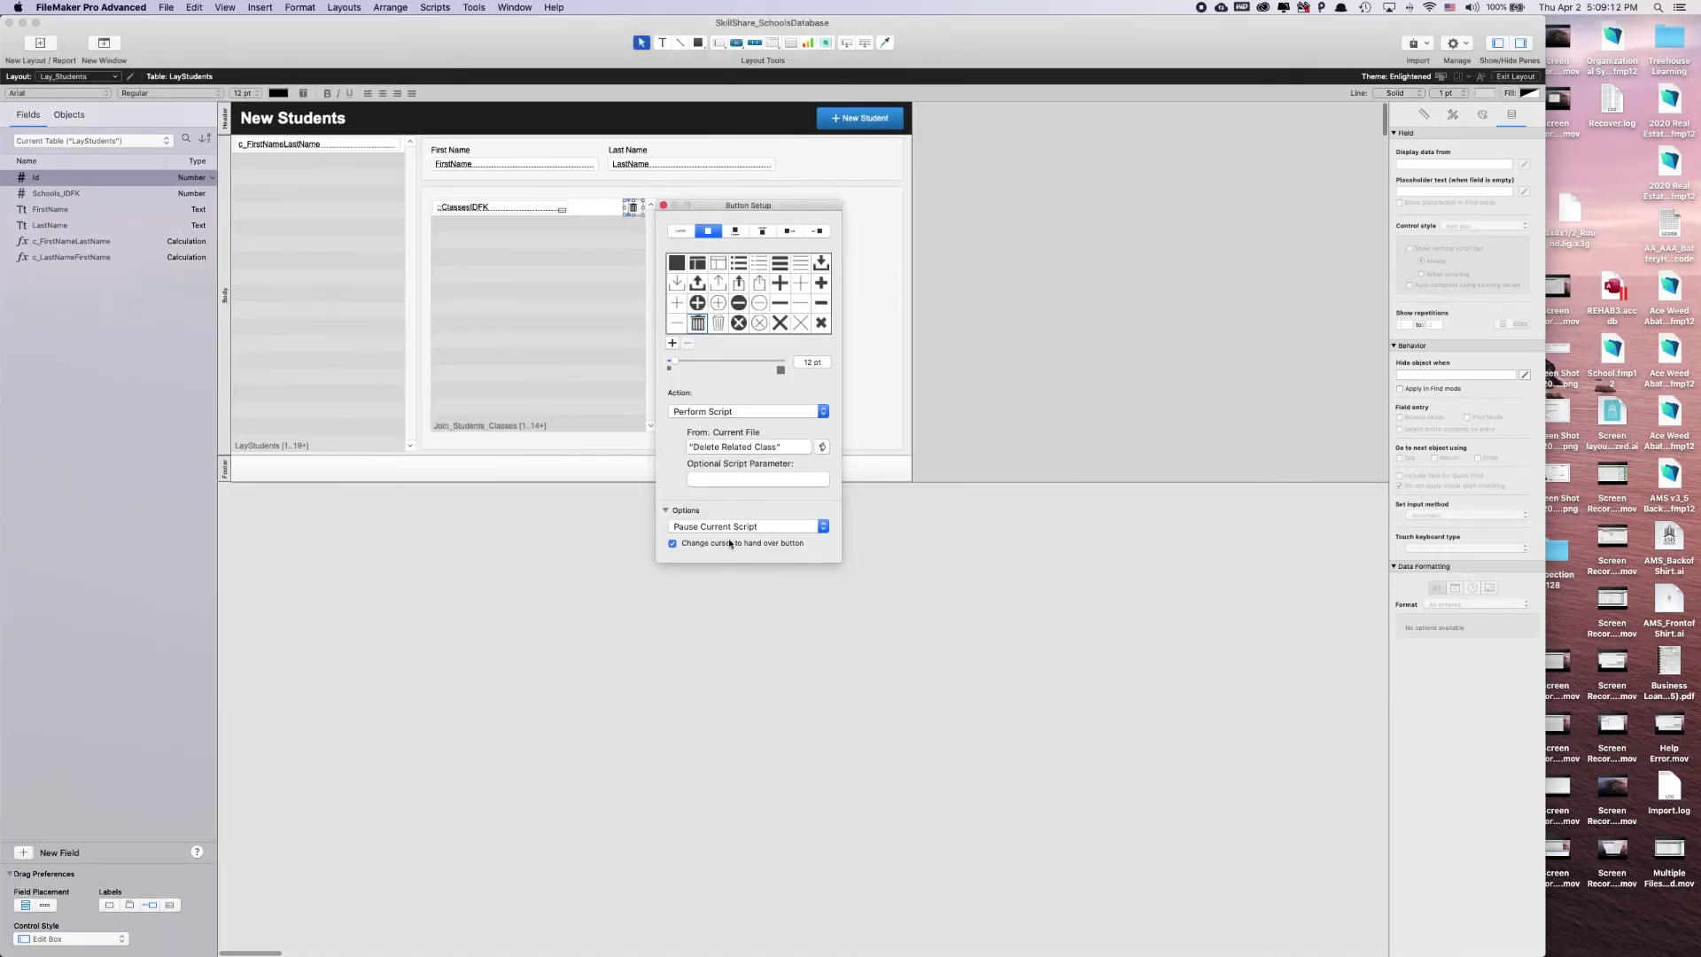
pyautogui.click(664, 206)
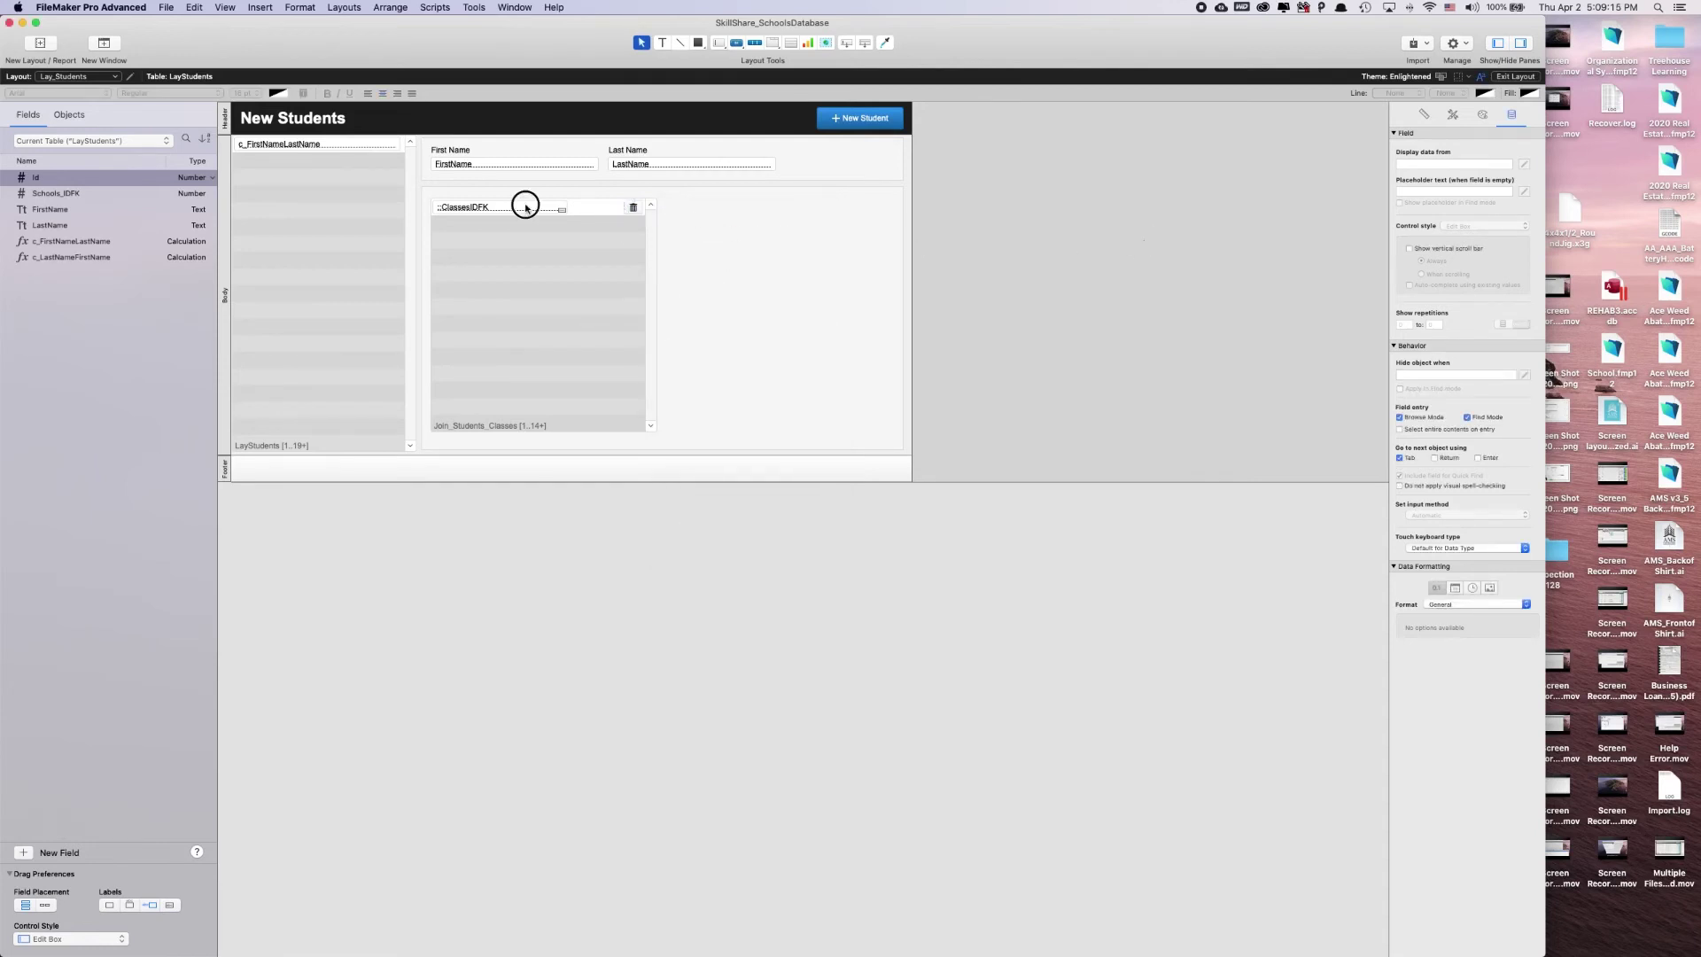
# Widen the ::ClassesIDFK portal field and set its control style to Pop-up Menu.
pyautogui.click(560, 206)
pyautogui.moveTo(567, 206); pyautogui.dragTo(617, 205)
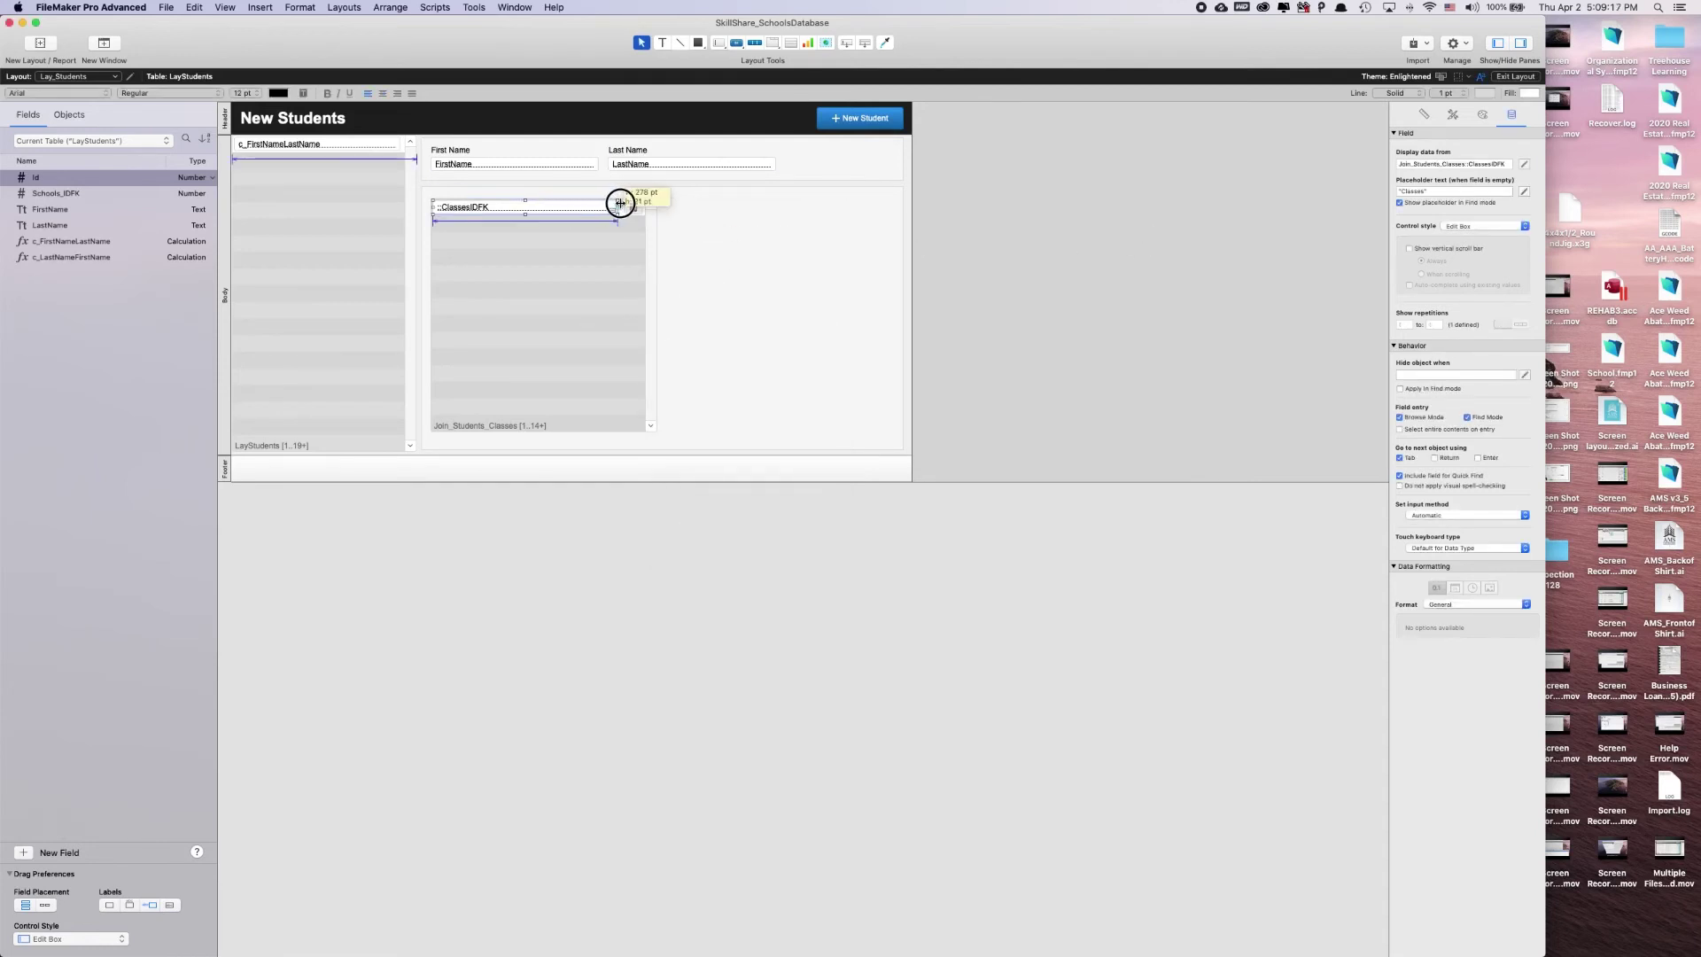
pyautogui.click(1171, 254)
pyautogui.click(599, 212)
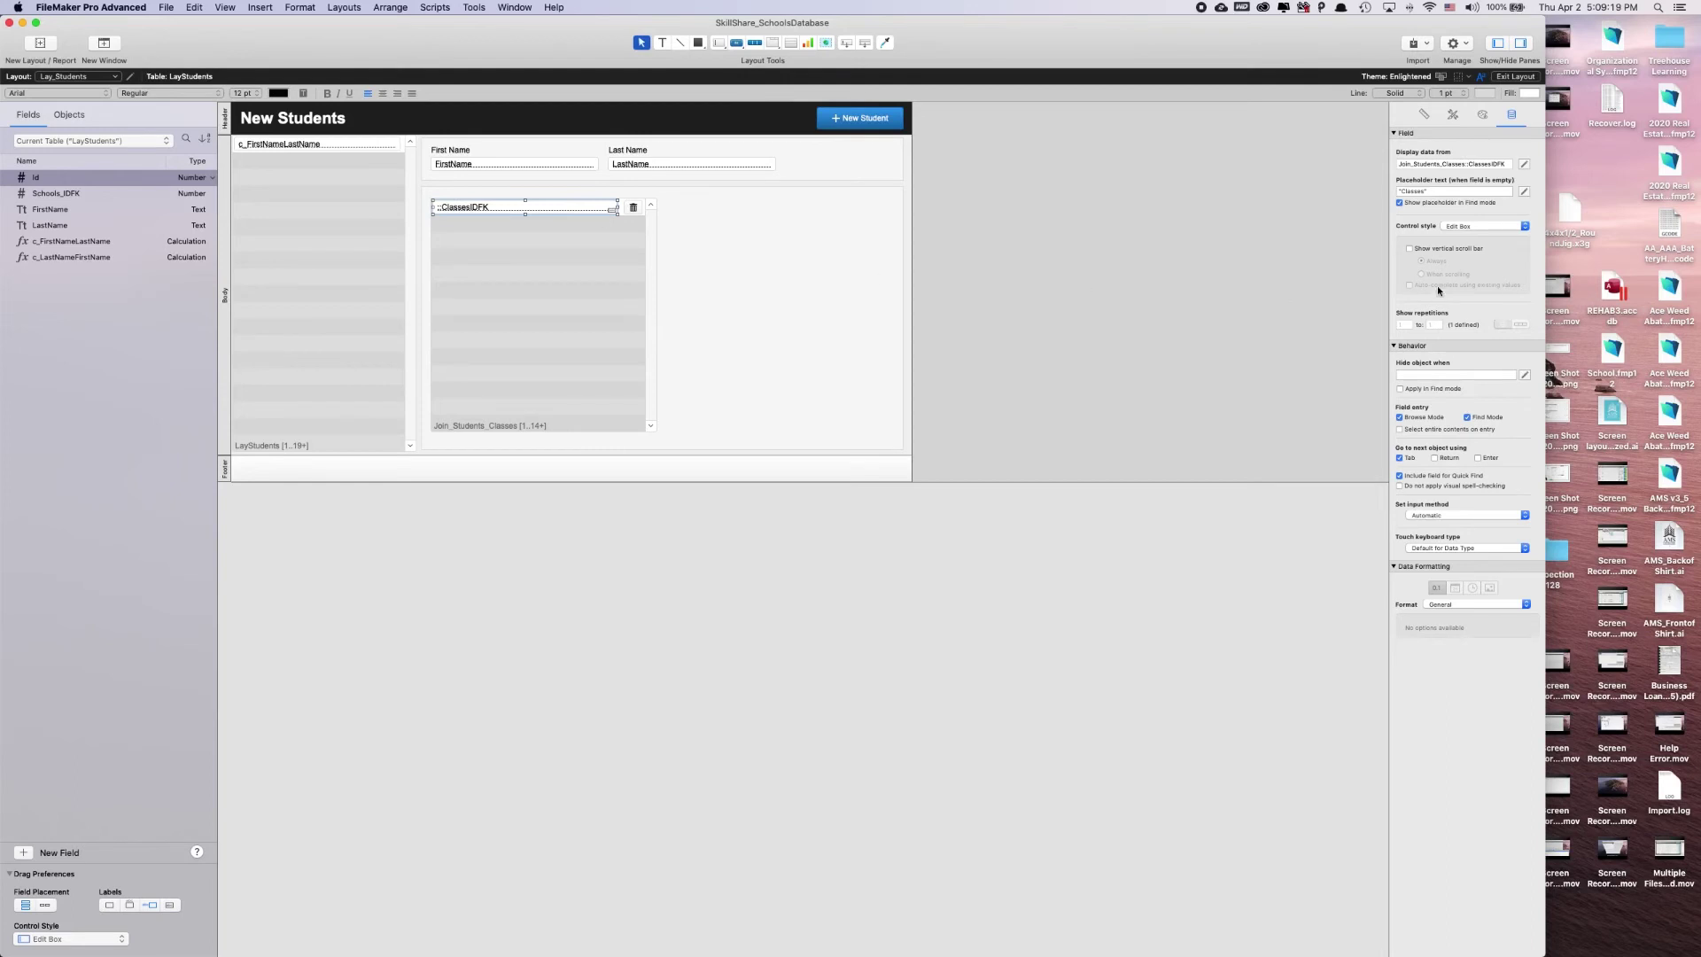
pyautogui.click(1485, 226)
pyautogui.click(1475, 234)
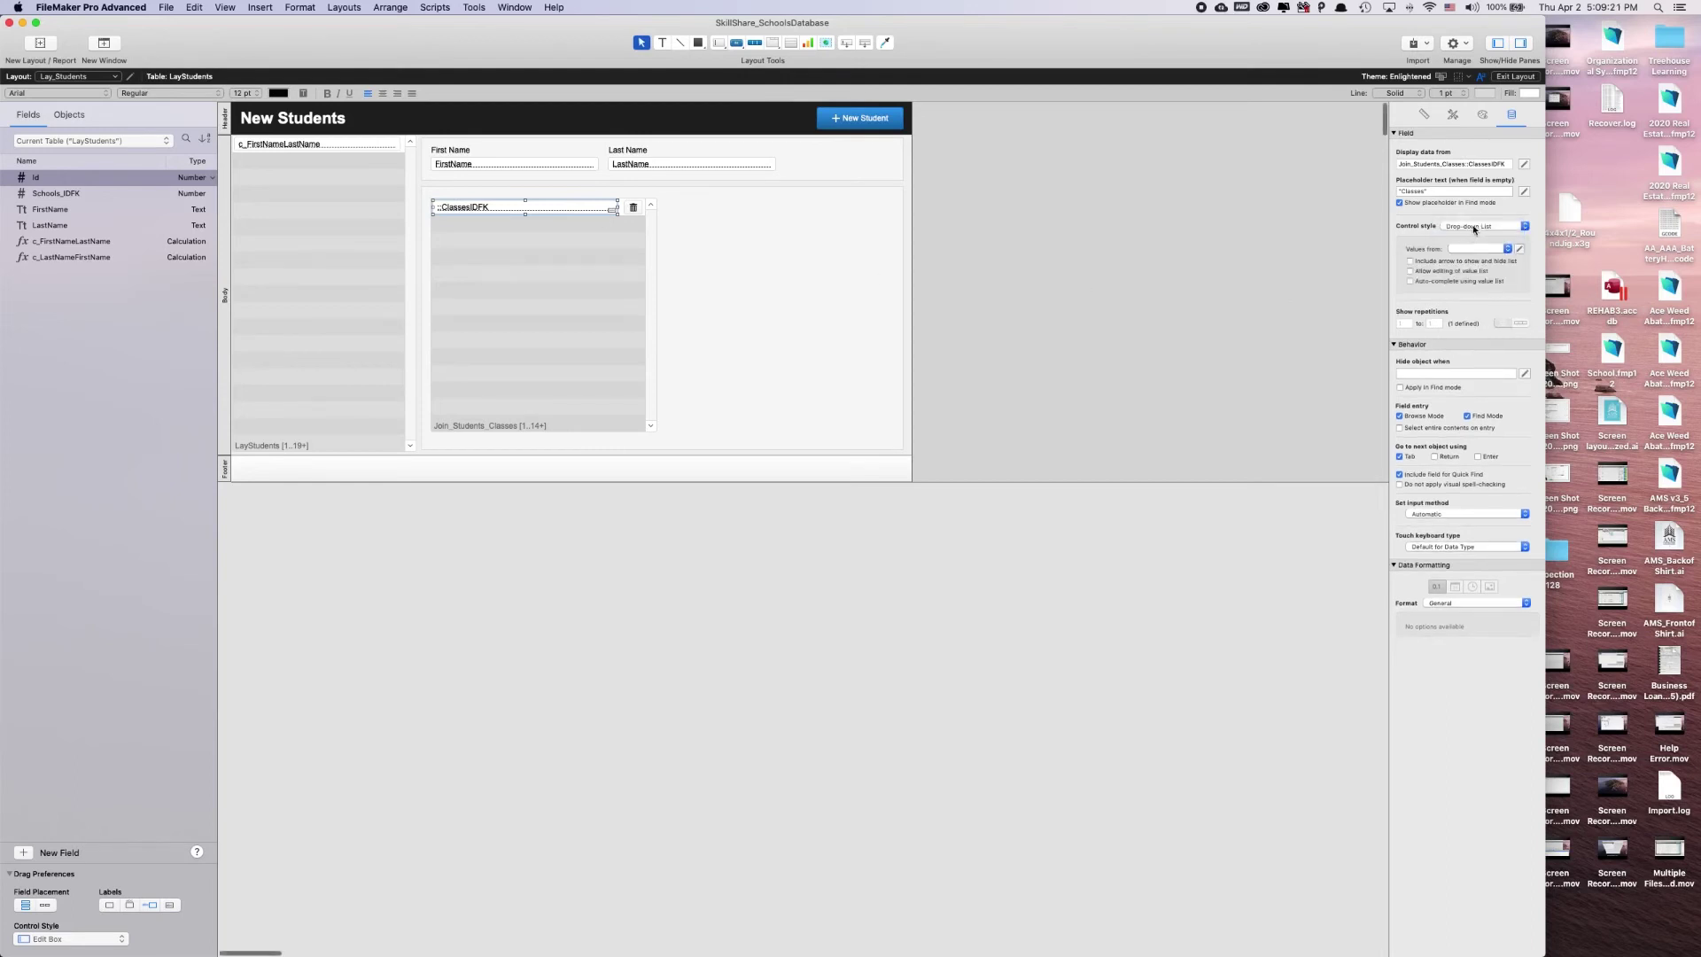
pyautogui.click(1475, 226)
pyautogui.click(1475, 237)
# Create a new value list named 'LayStudents_Classes'.
pyautogui.click(1520, 249)
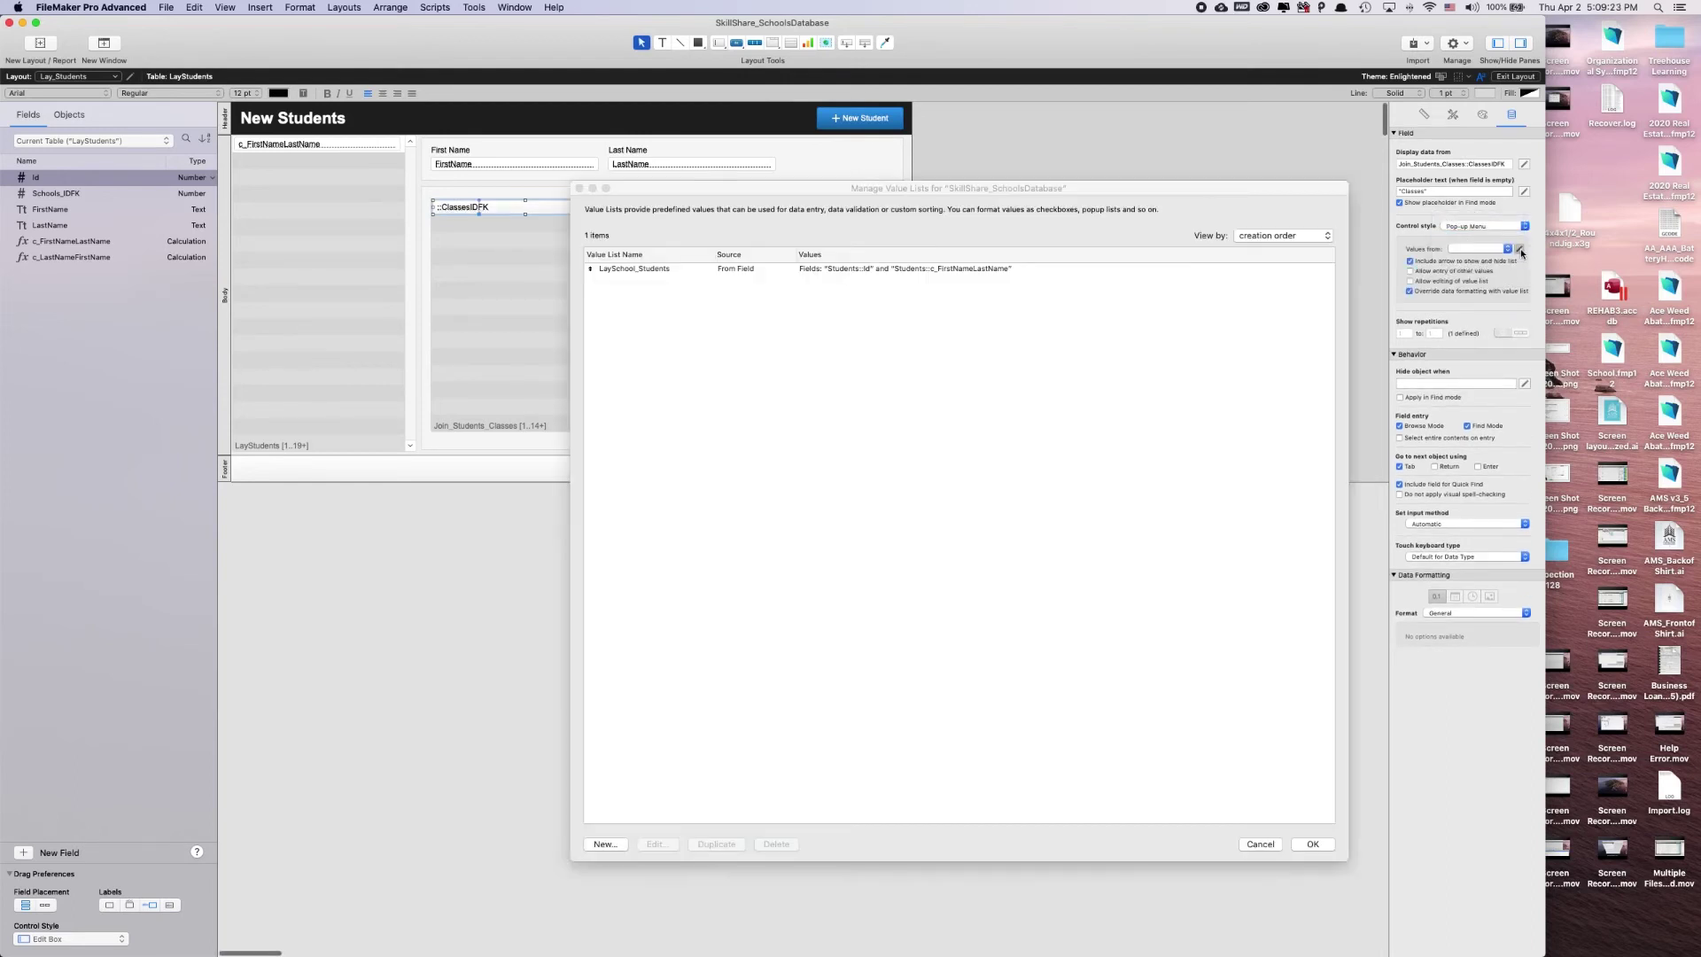
pyautogui.click(605, 843)
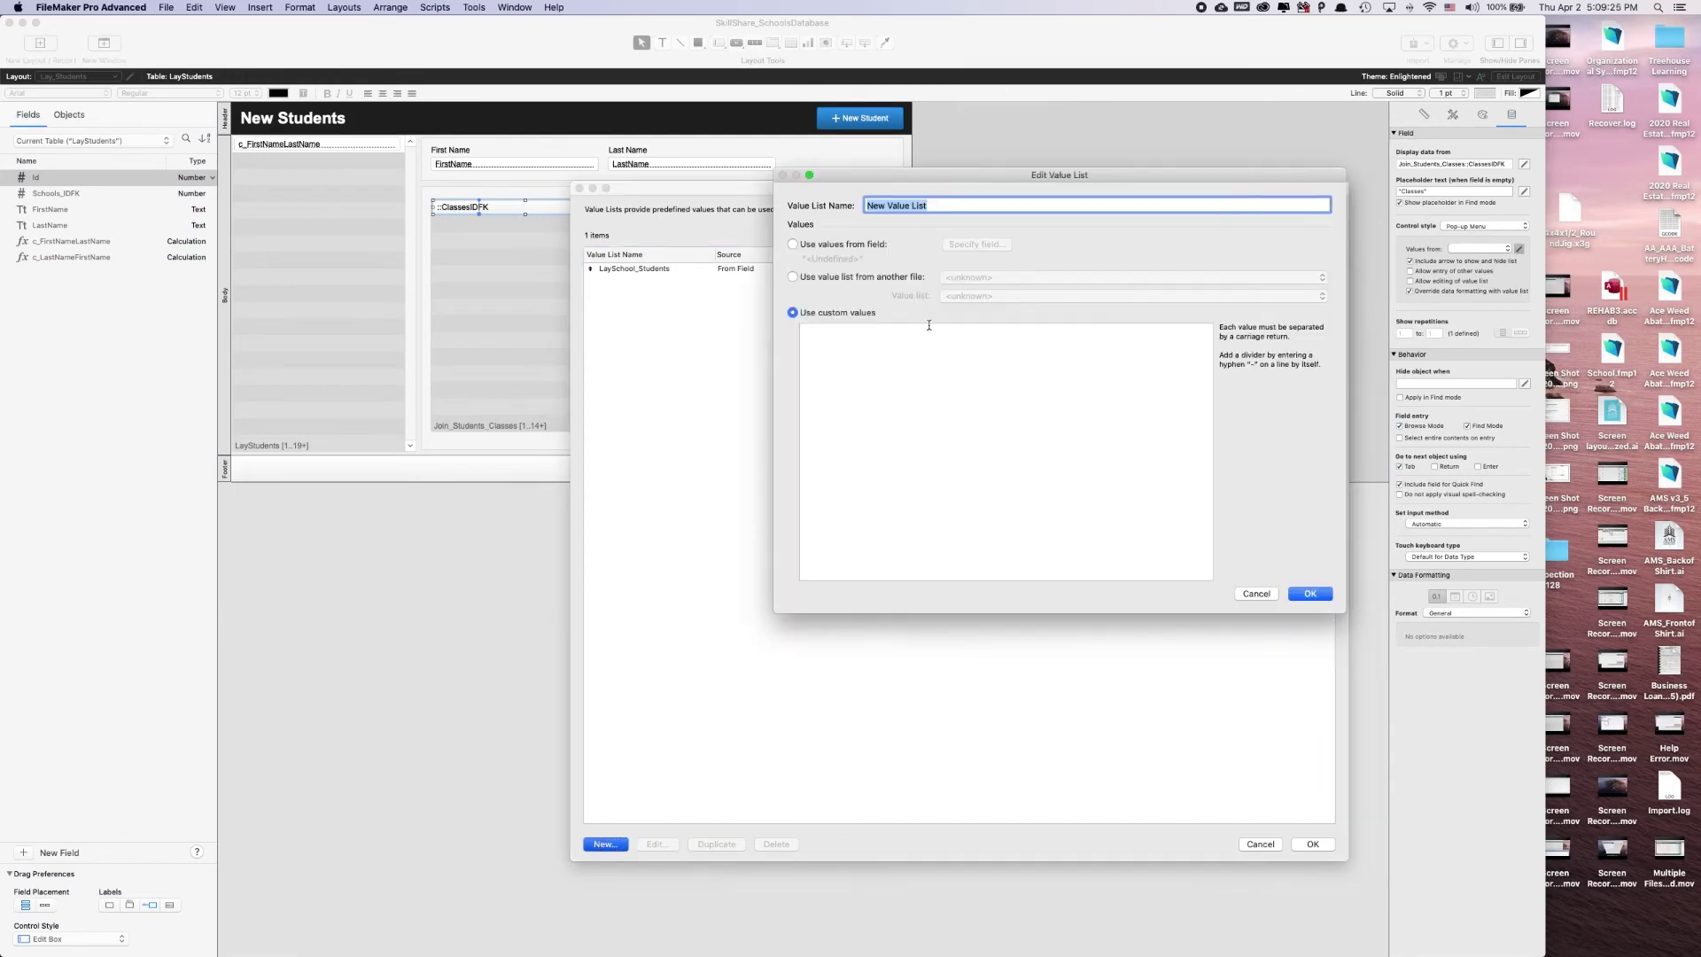
pyautogui.write('LayStudents_Classes')
pyautogui.press('Return')
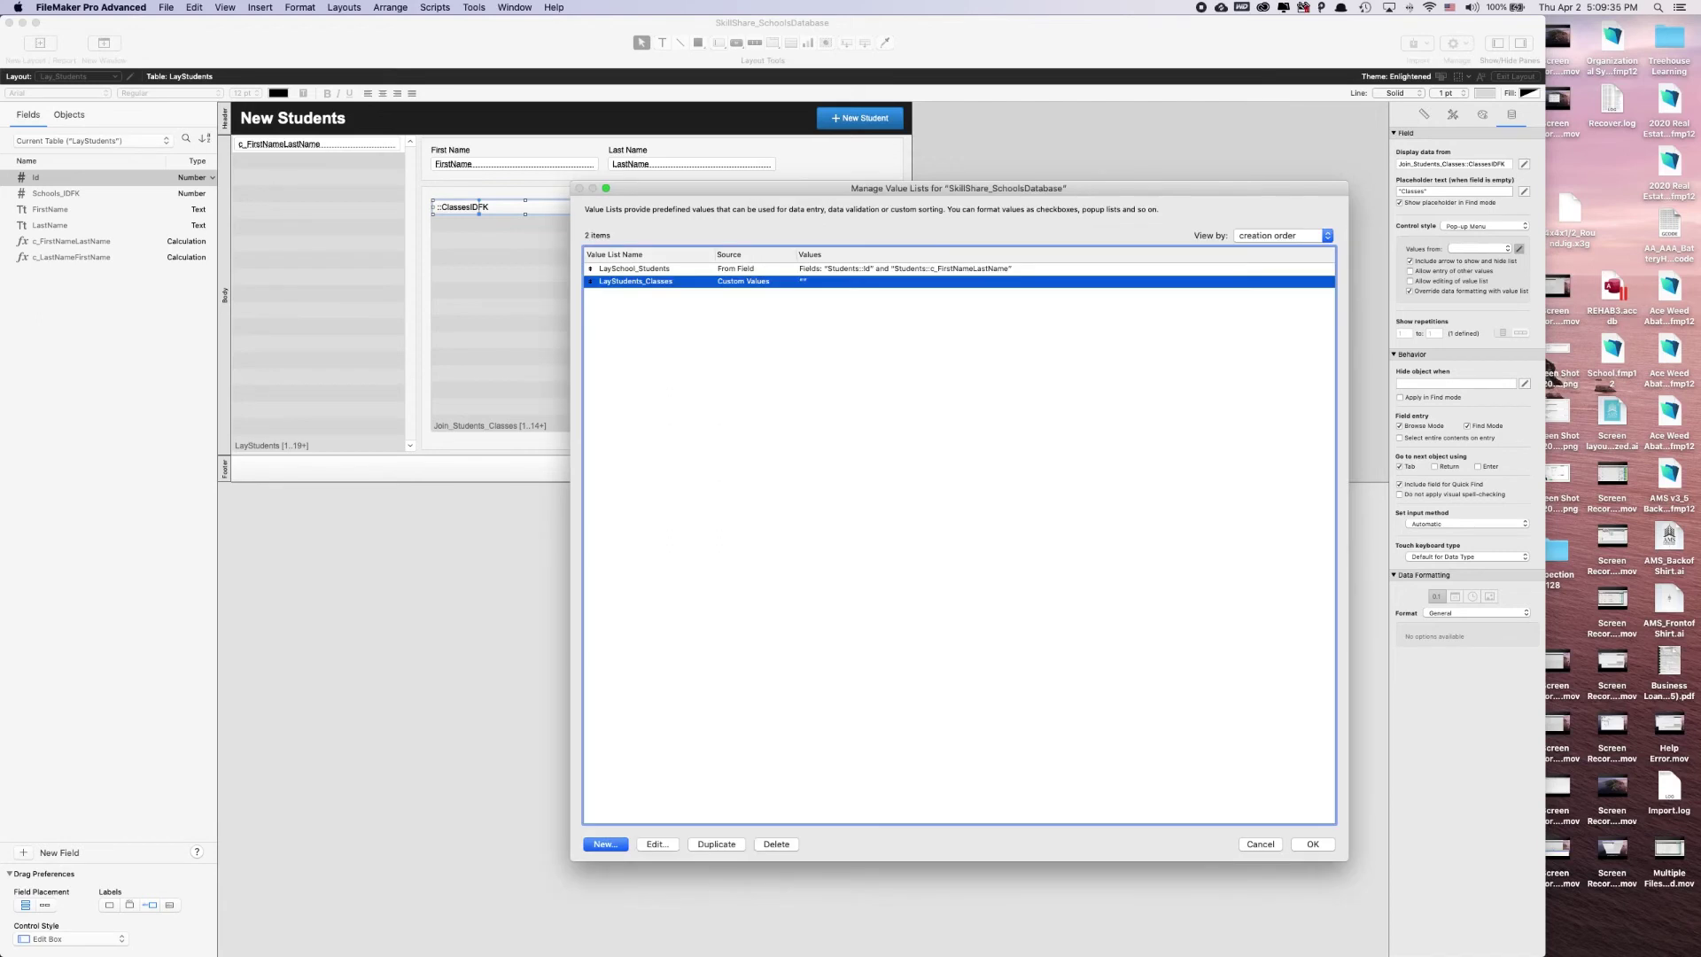
# Base LayStudents_Classes on Classes::Id, showing only the second field Classes::ClassName.
pyautogui.doubleClick(752, 282)
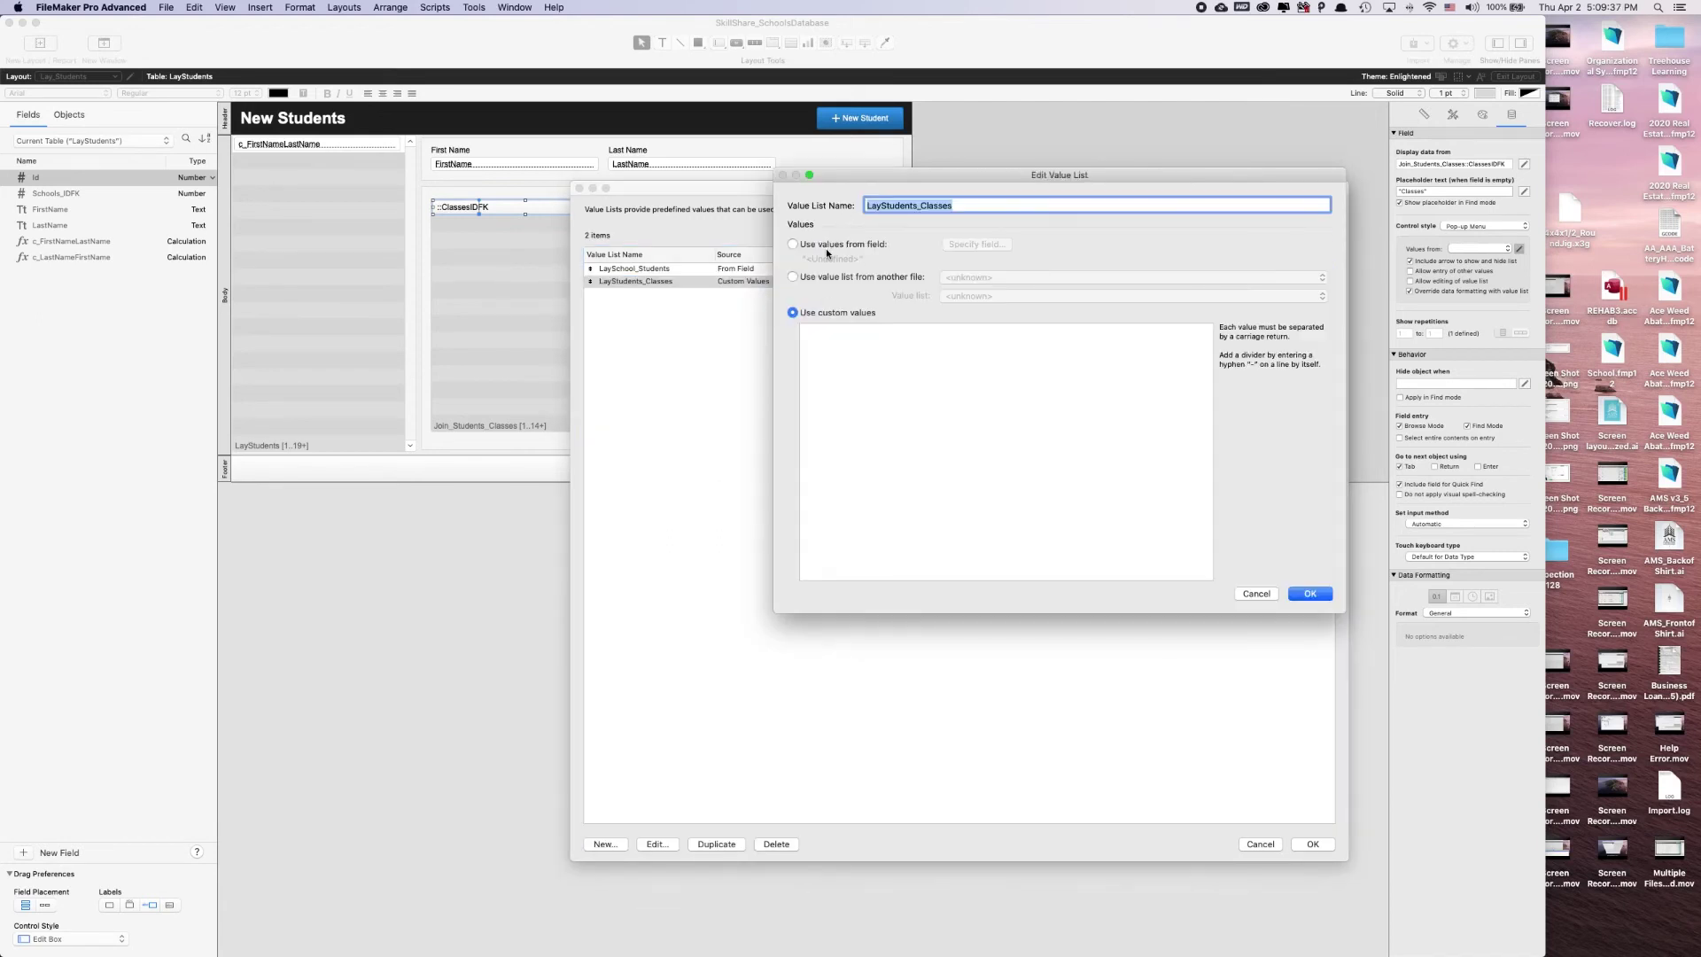
pyautogui.click(828, 247)
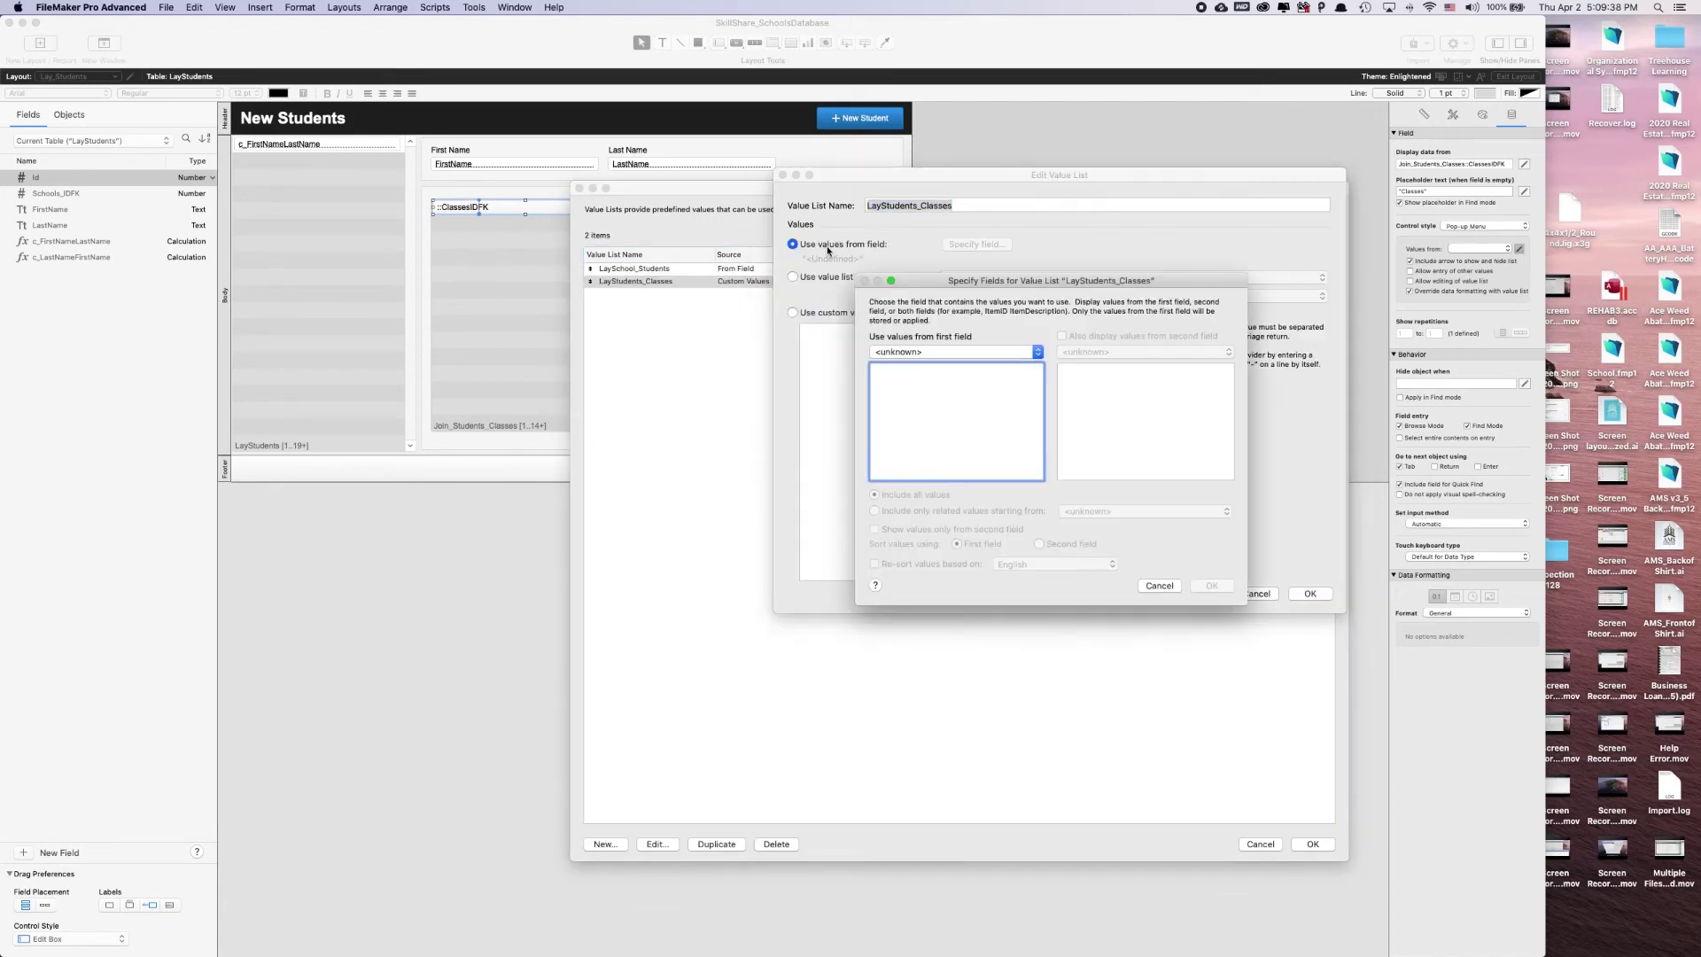
pyautogui.click(913, 350)
pyautogui.click(897, 354)
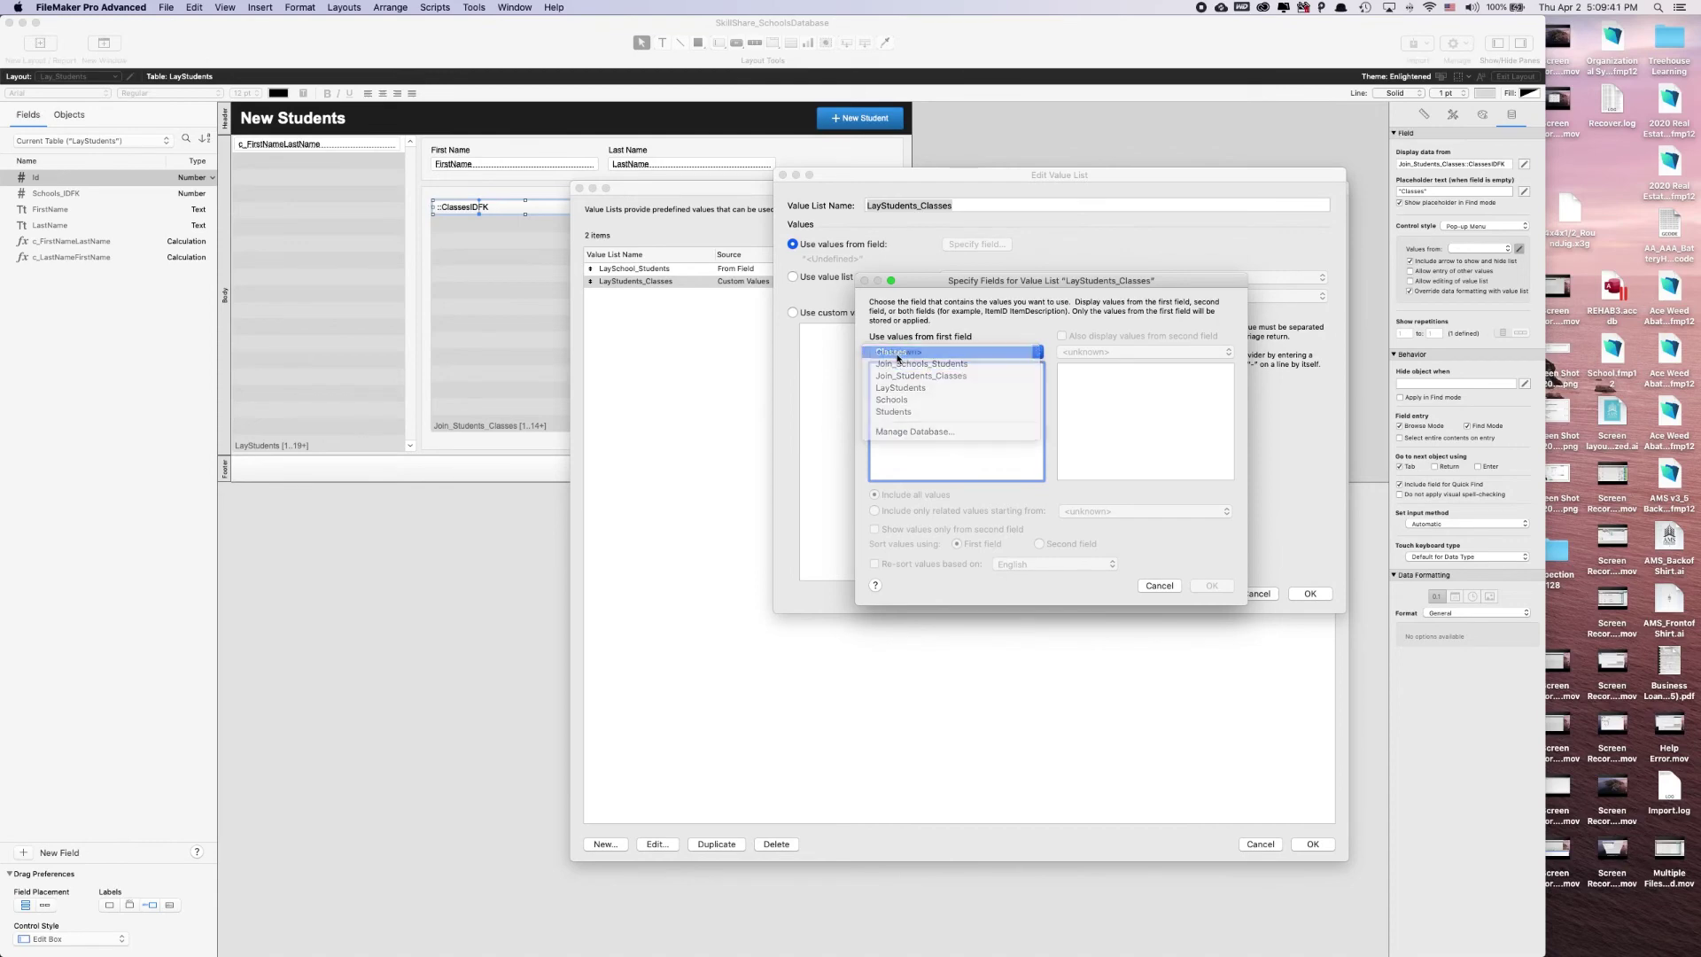
pyautogui.click(885, 384)
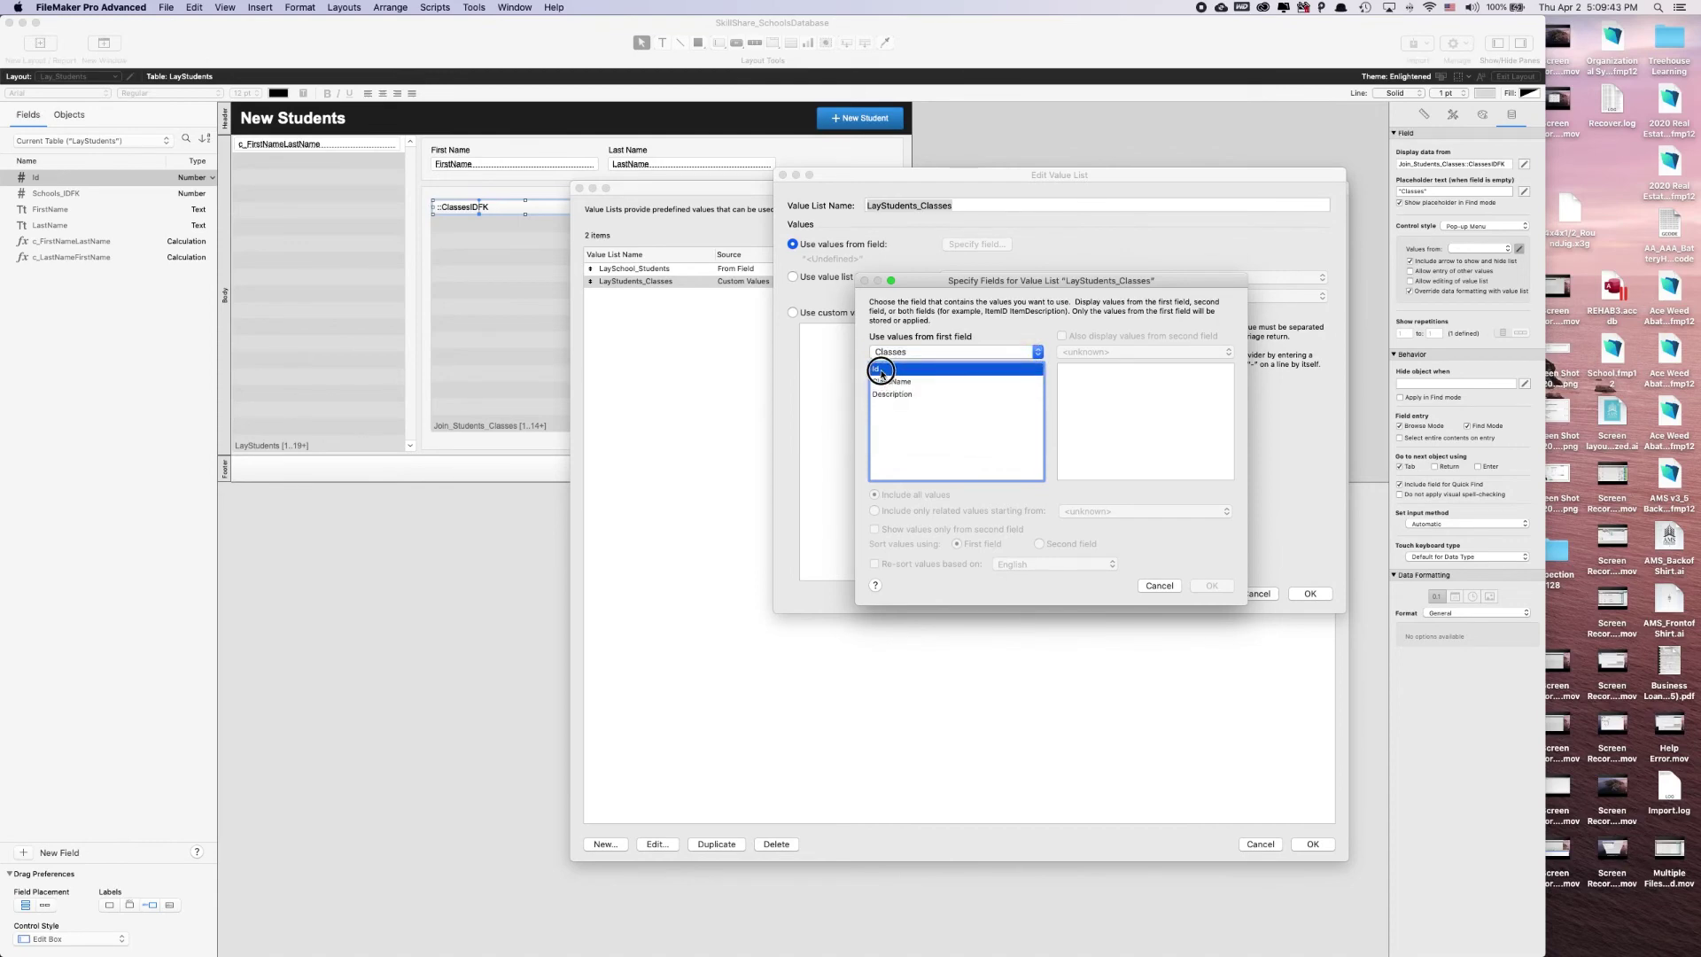
pyautogui.click(879, 369)
pyautogui.click(1063, 337)
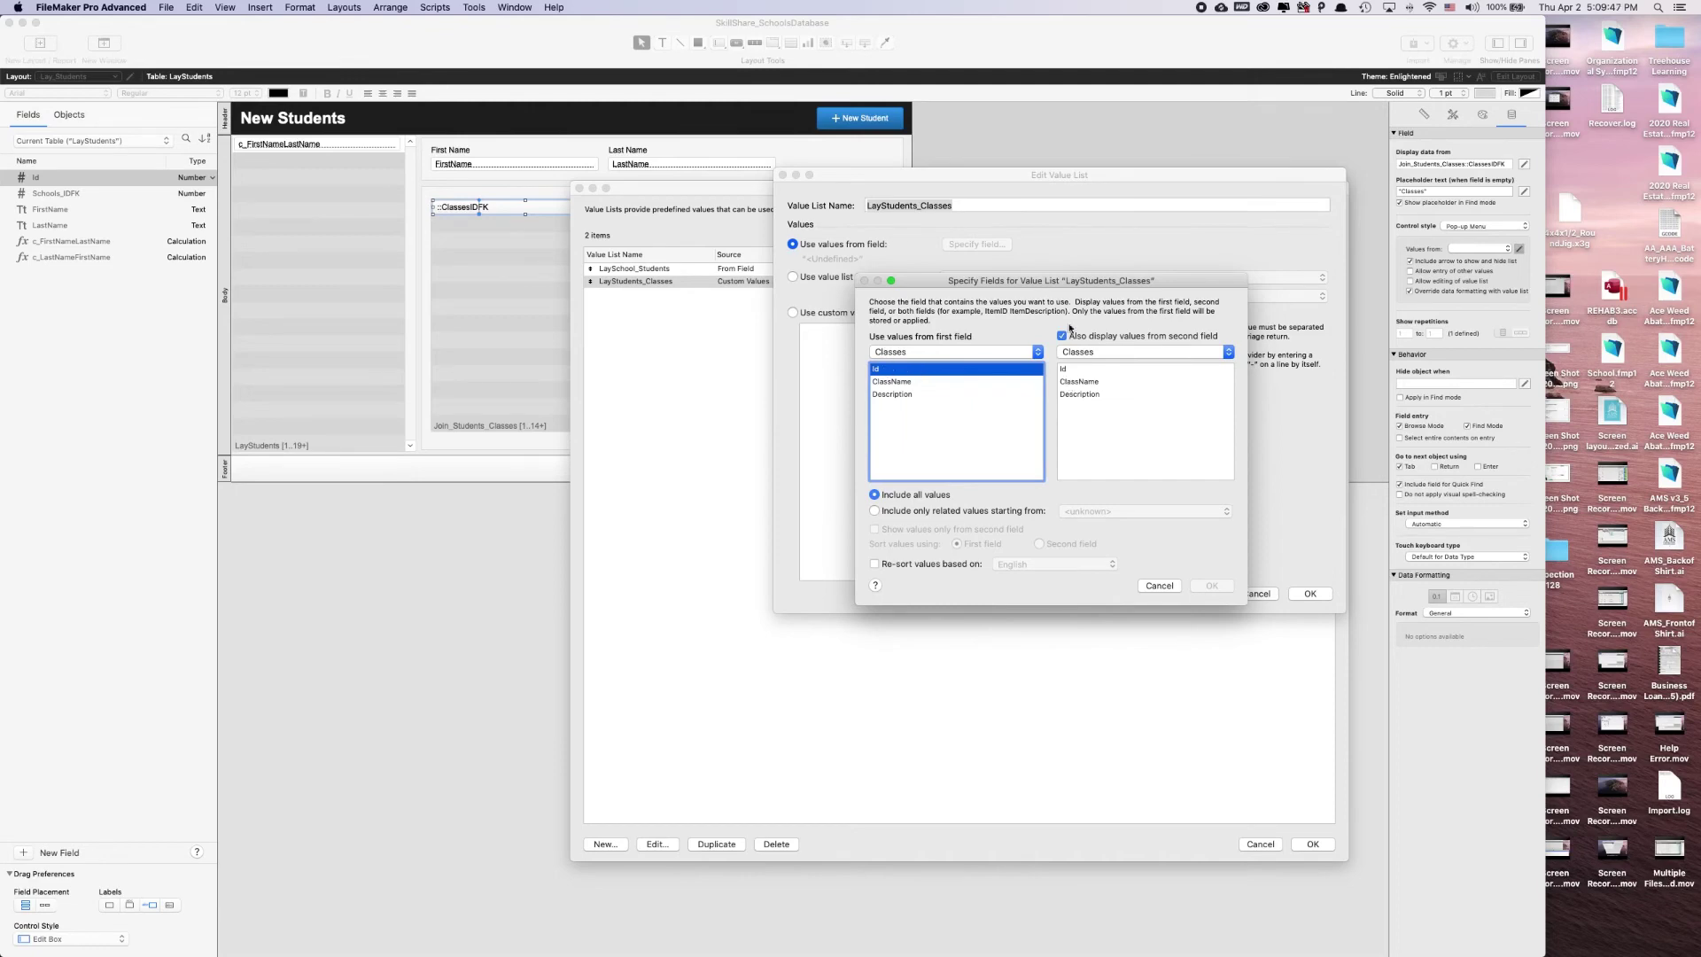
pyautogui.click(1079, 382)
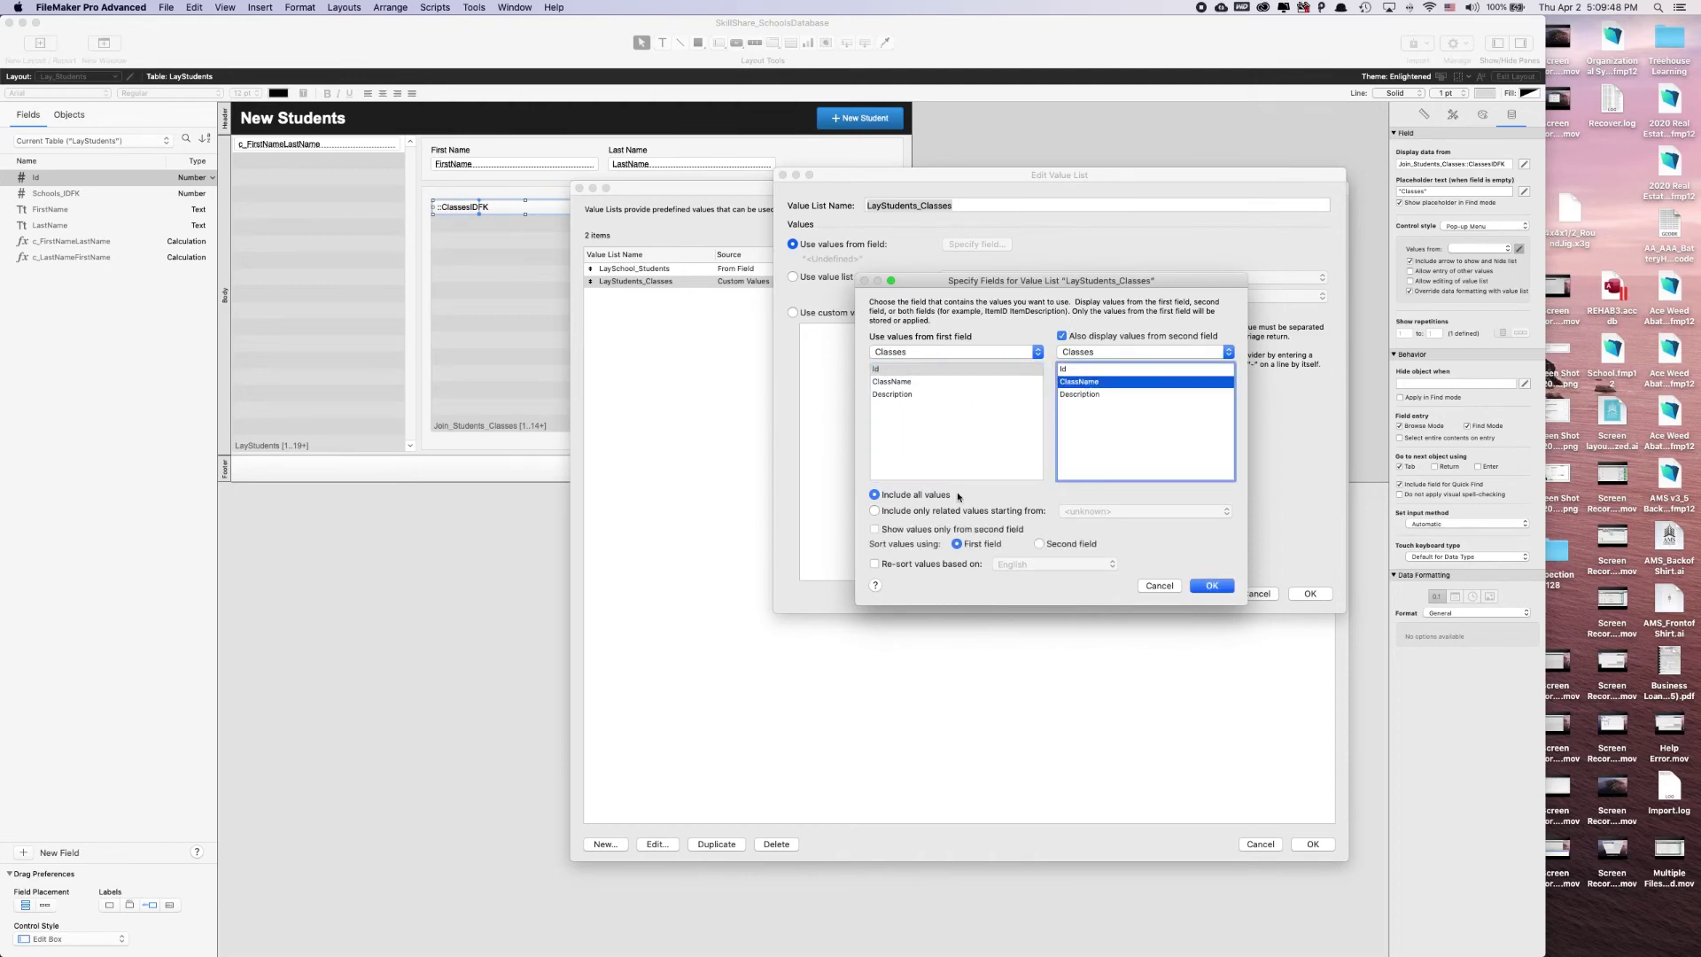
pyautogui.click(916, 536)
pyautogui.click(1196, 588)
pyautogui.click(1310, 593)
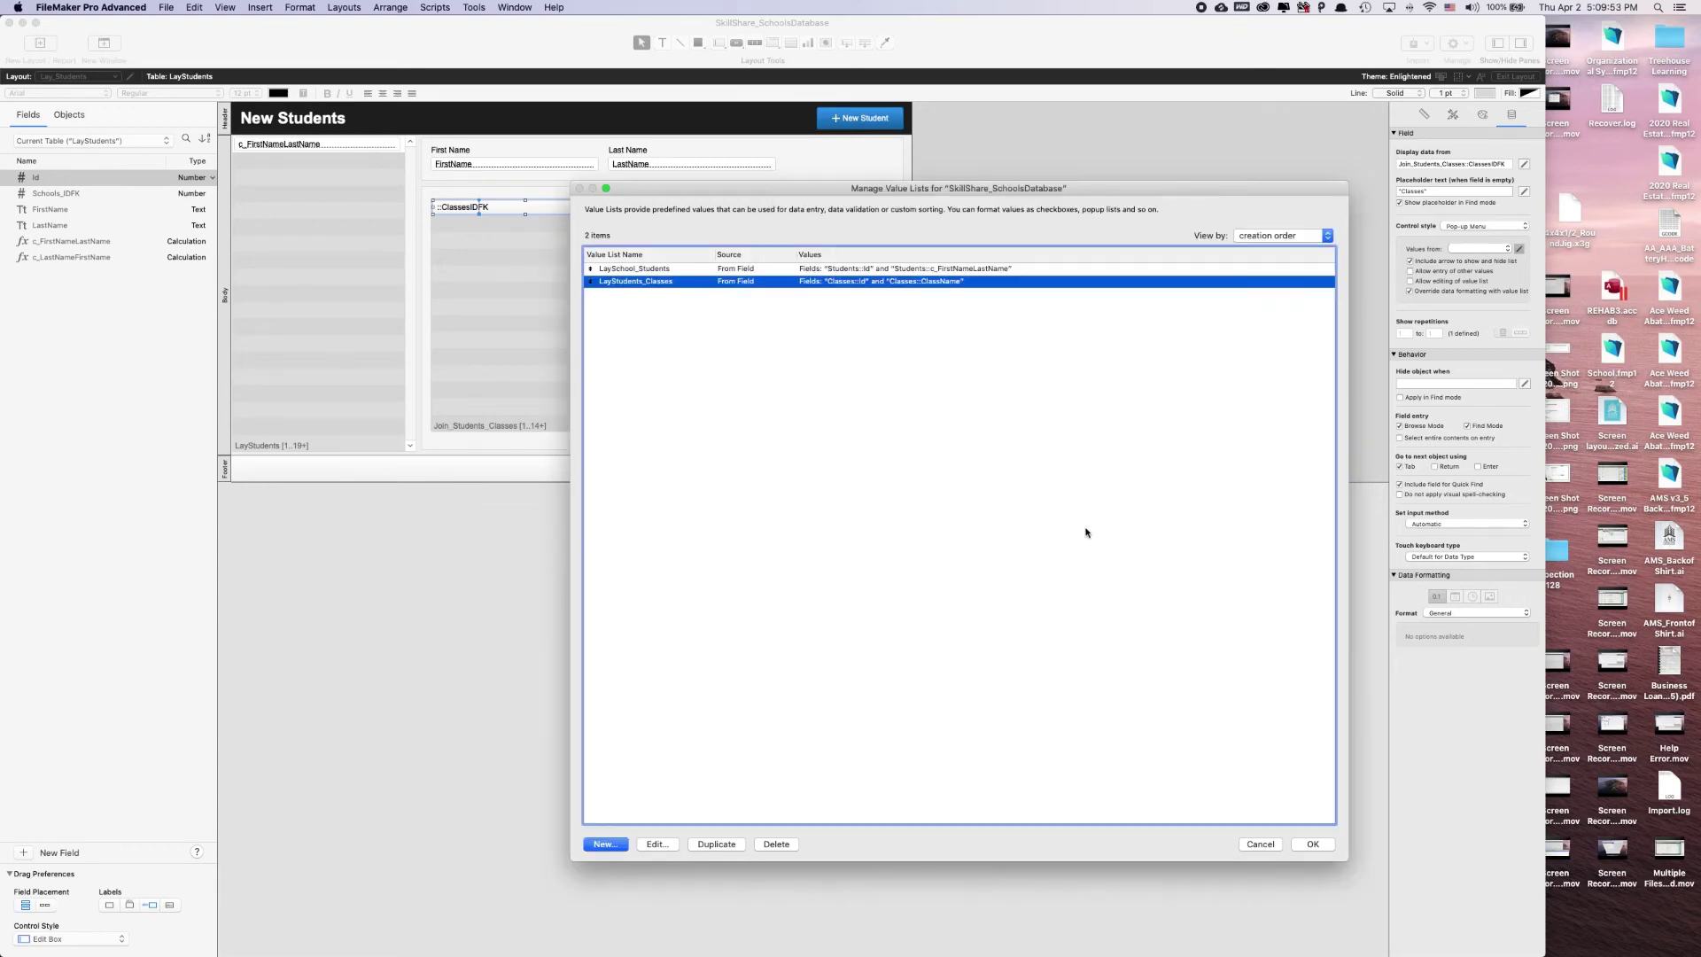
pyautogui.press('Return')
pyautogui.click(1005, 272)
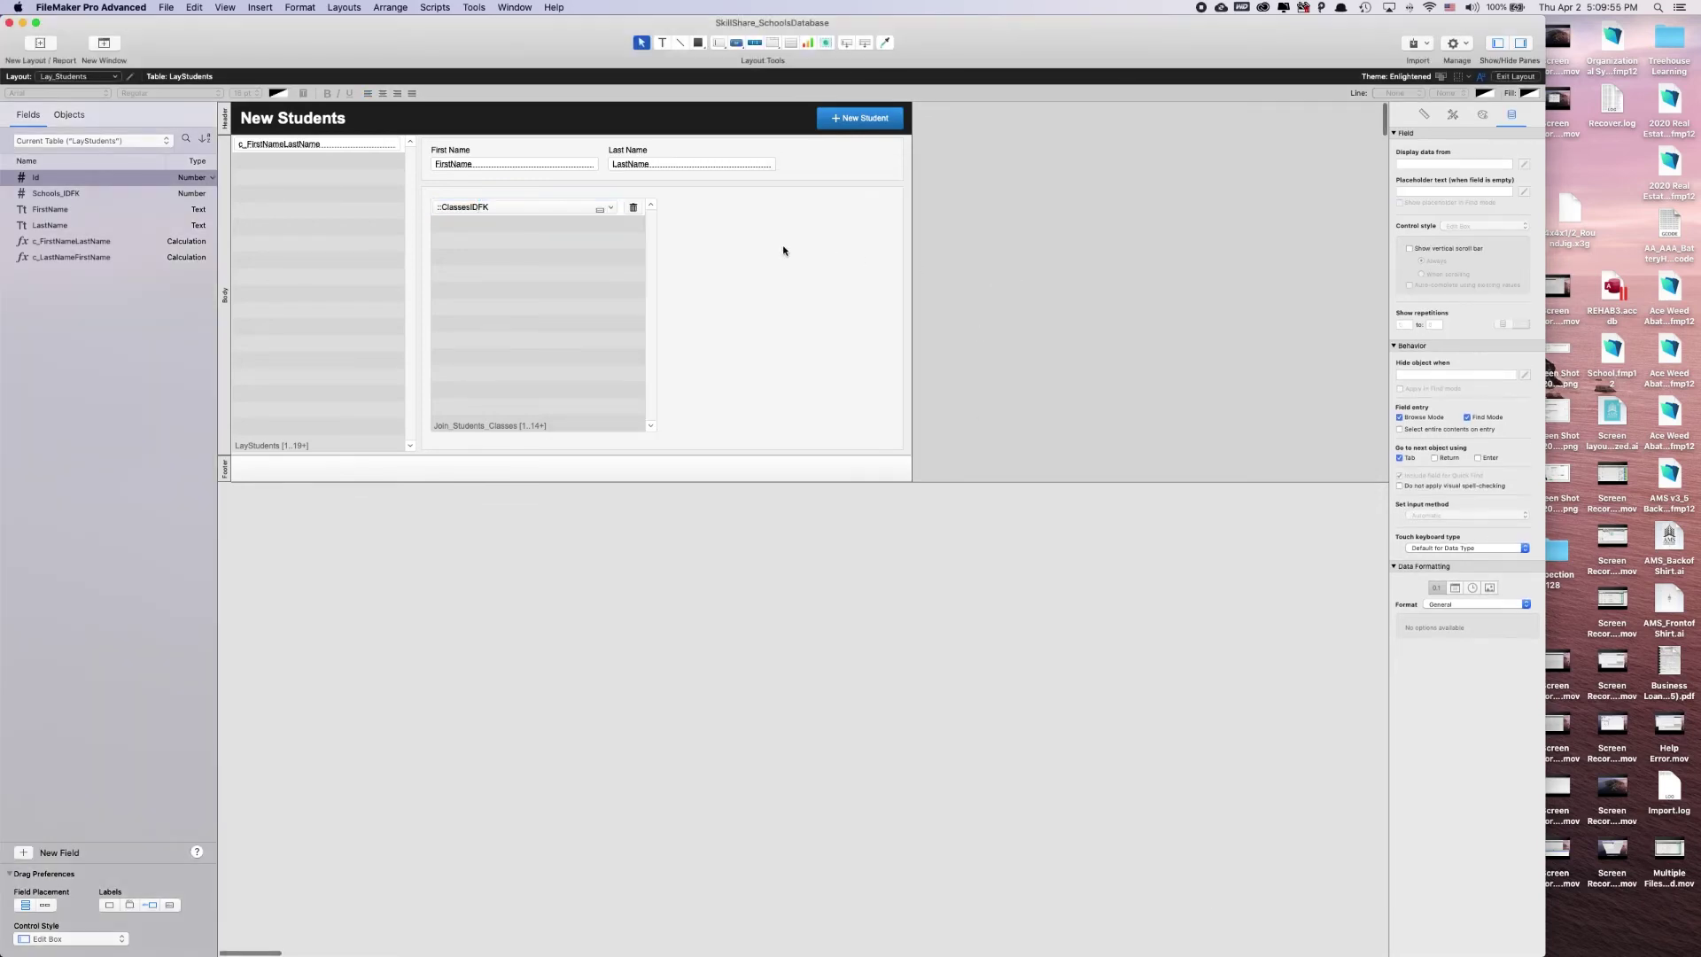
pyautogui.click(595, 371)
pyautogui.click(1060, 330)
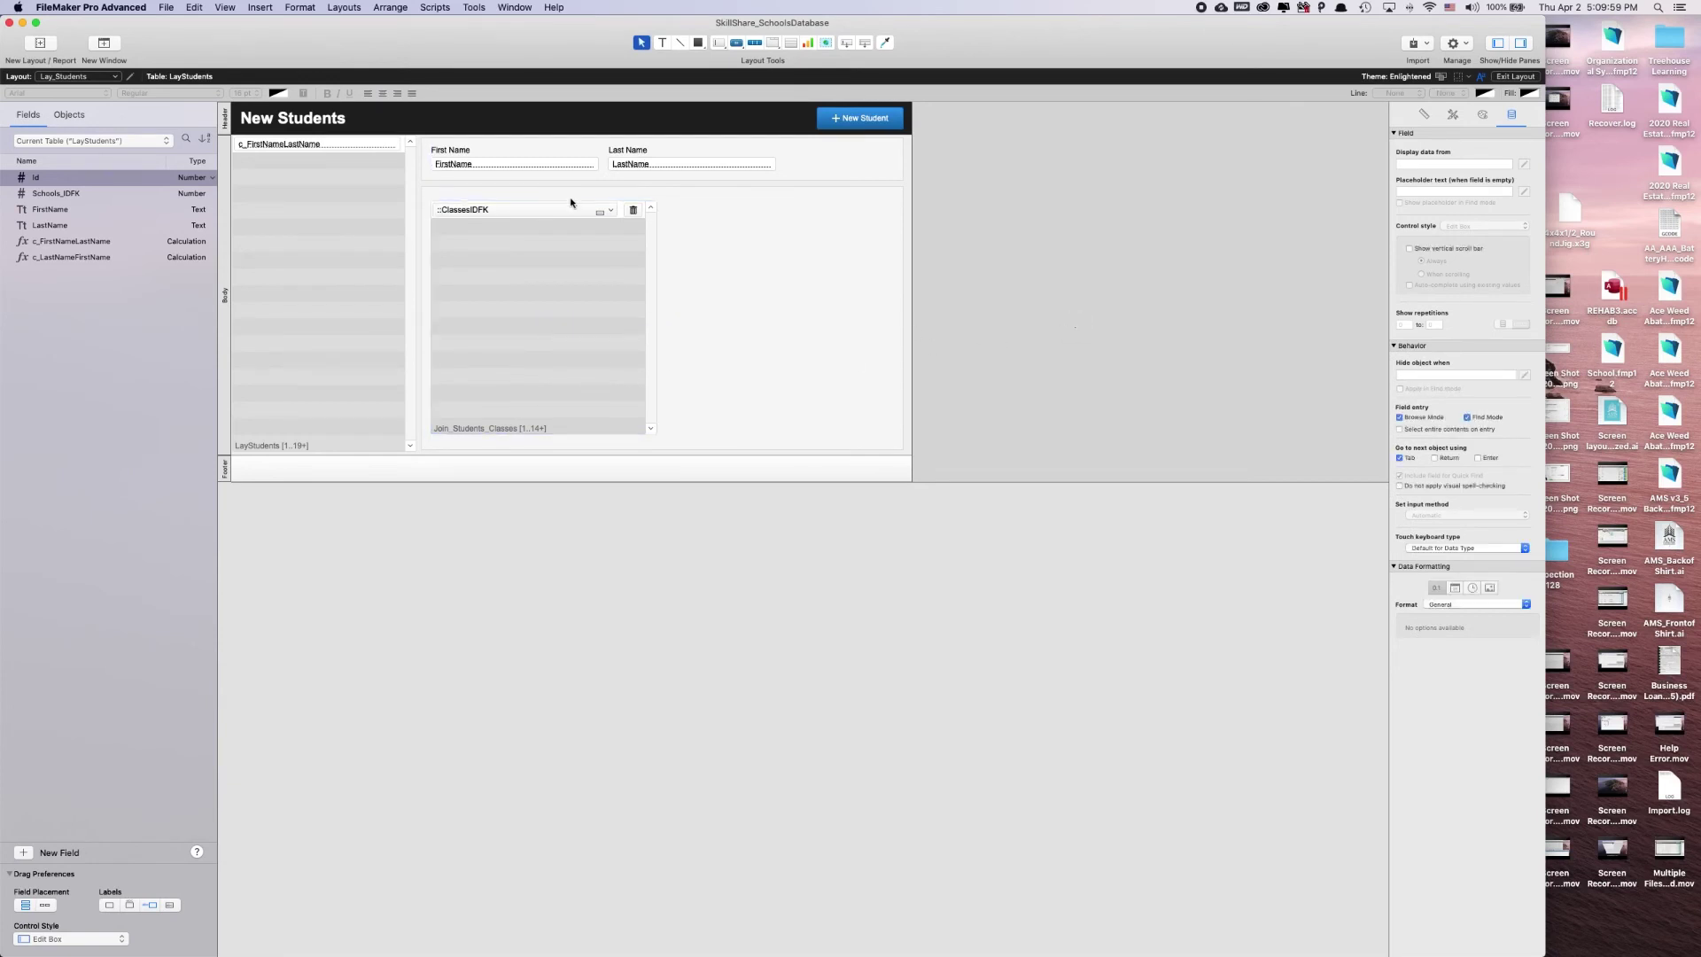
pyautogui.press('t')
pyautogui.click(437, 193)
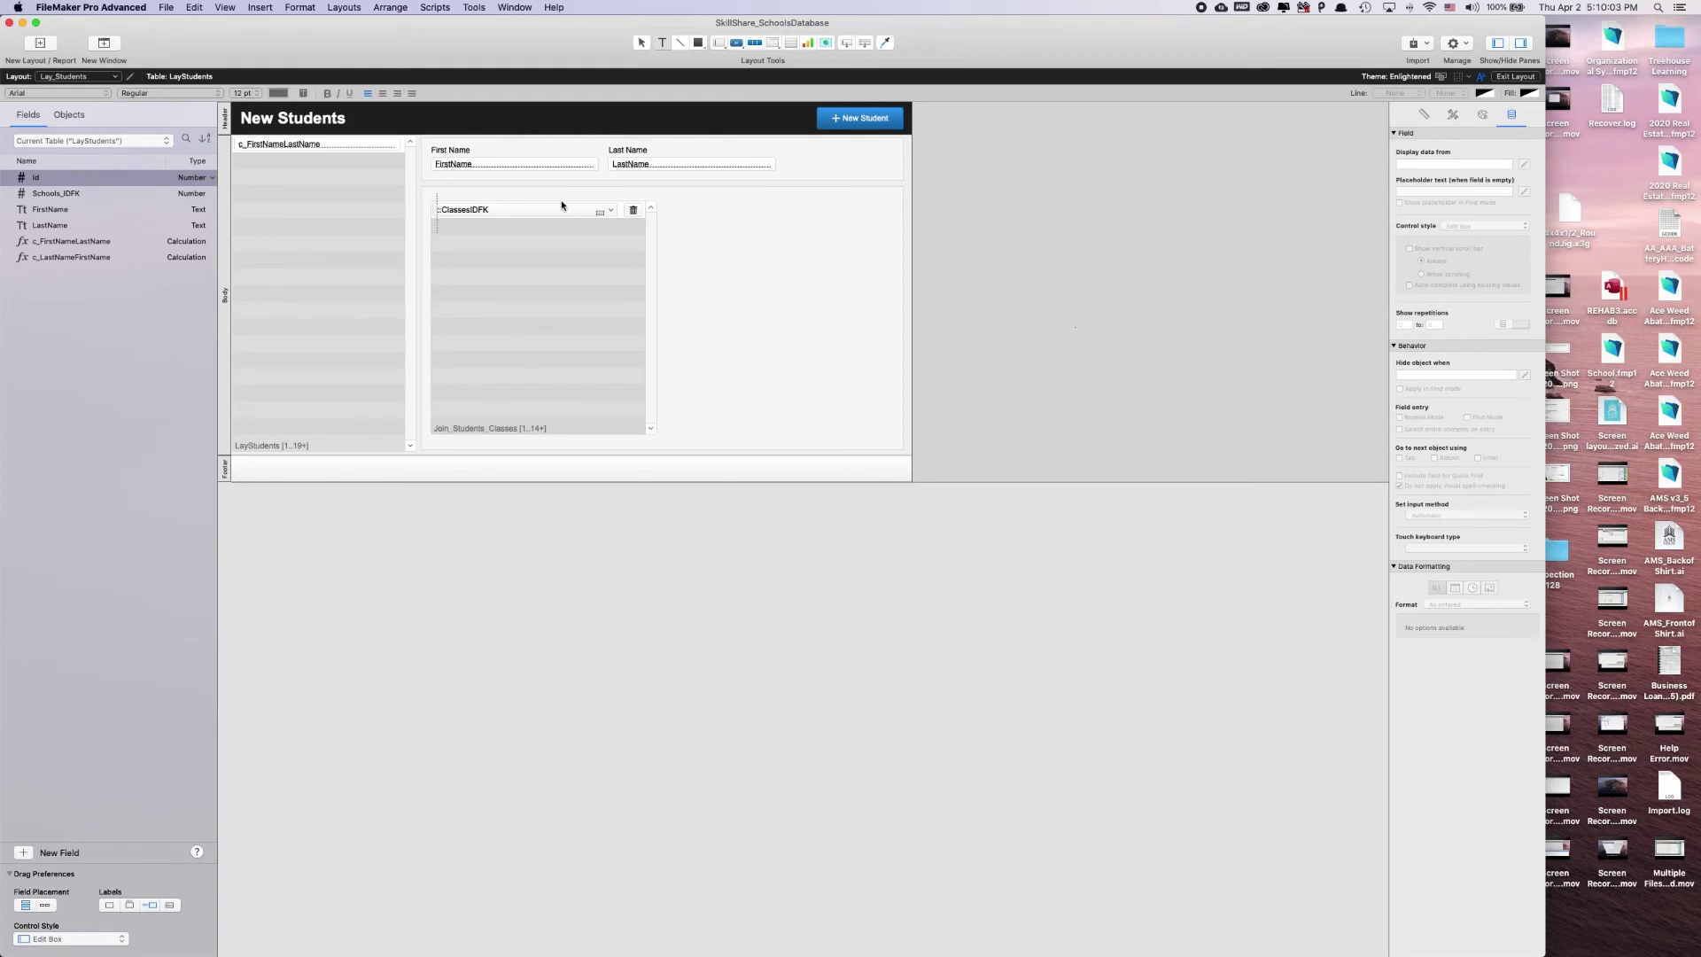
pyautogui.click(496, 237)
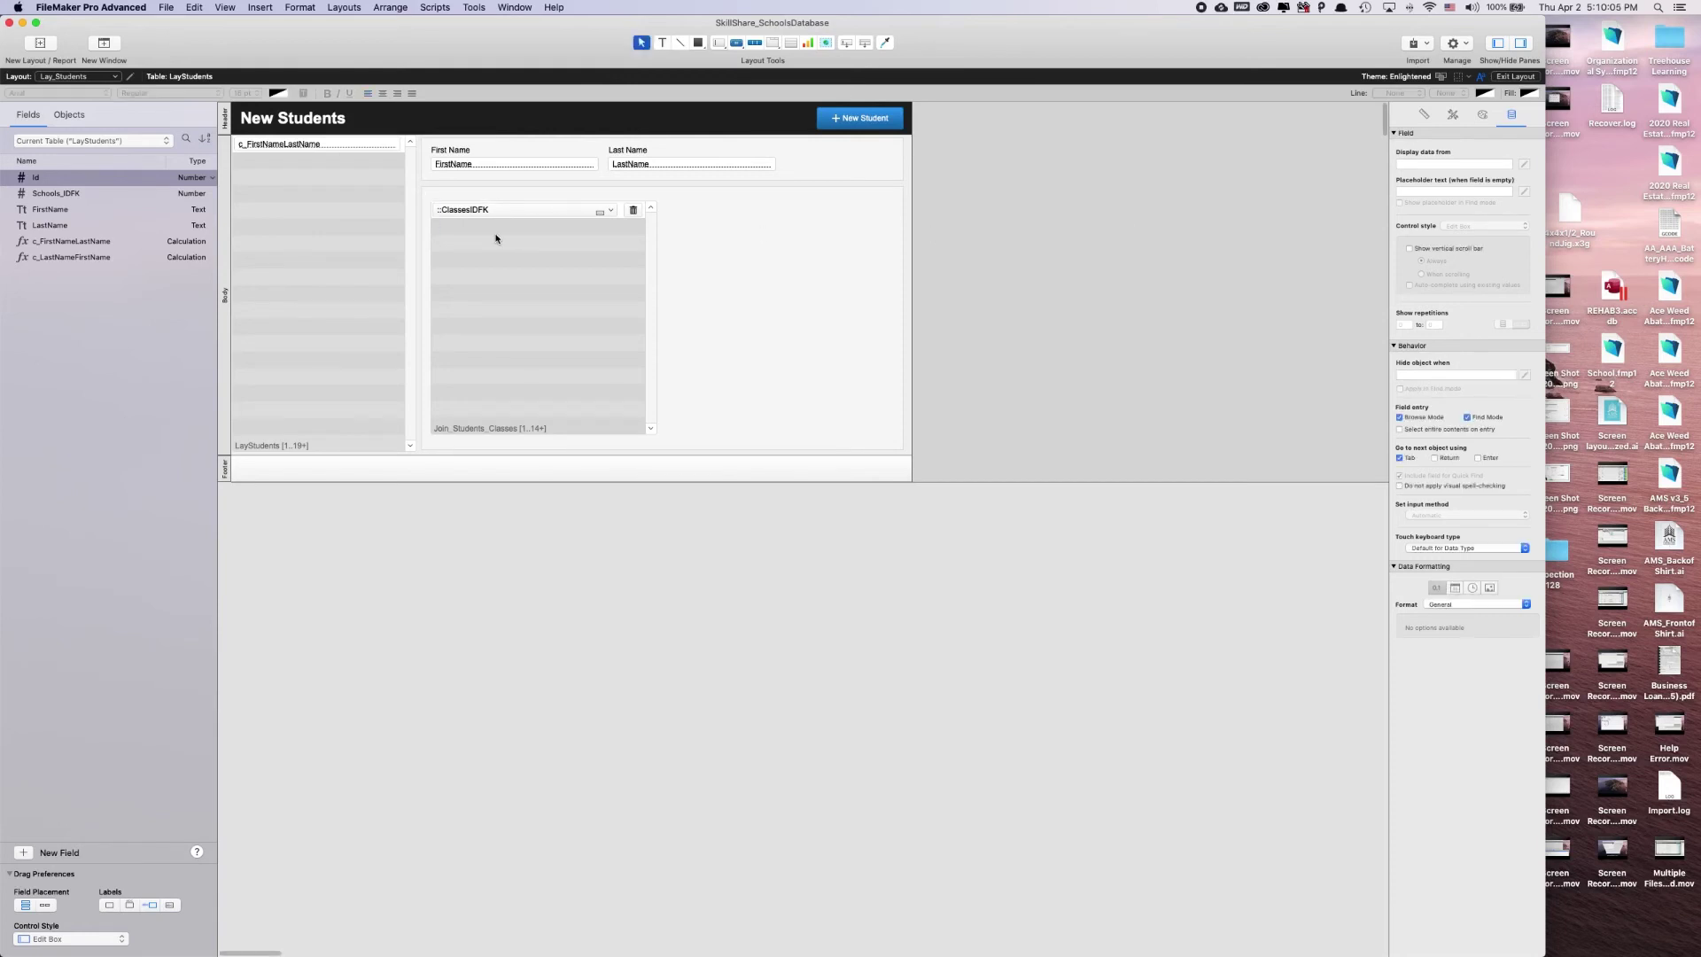
pyautogui.doubleClick(461, 150)
pyautogui.moveTo(666, 199); pyautogui.dragTo(815, 232)
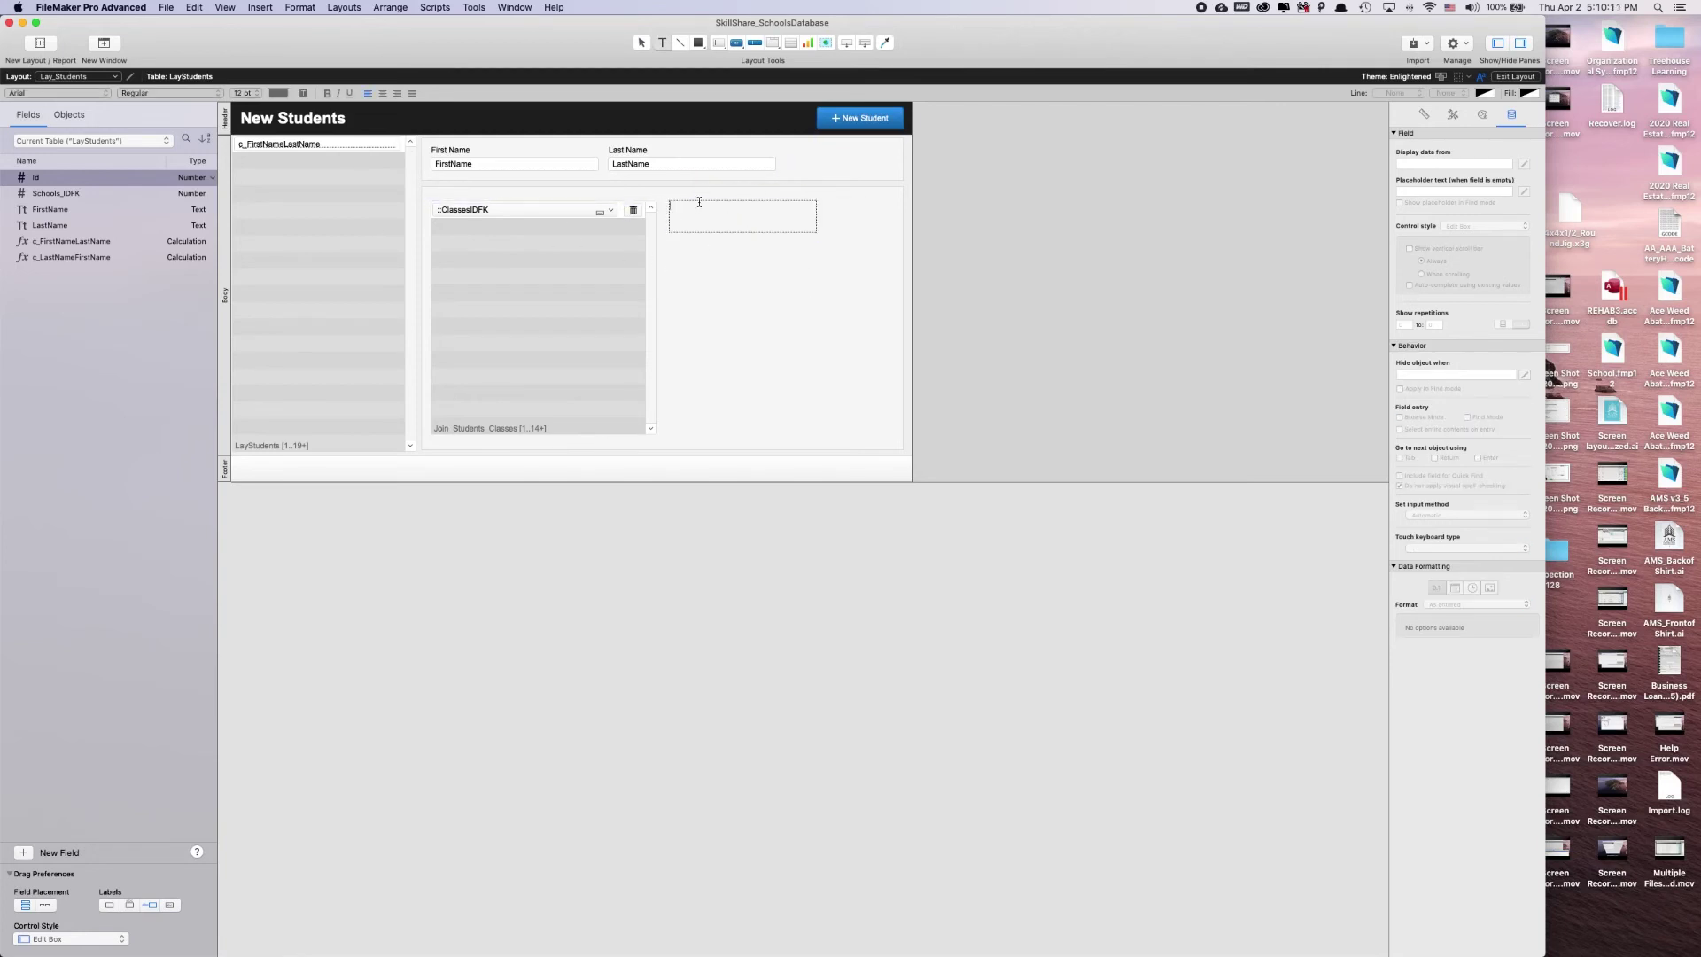
pyautogui.write('sfsdfsdfsdgsdgsdgsdg')
pyautogui.press('Escape')
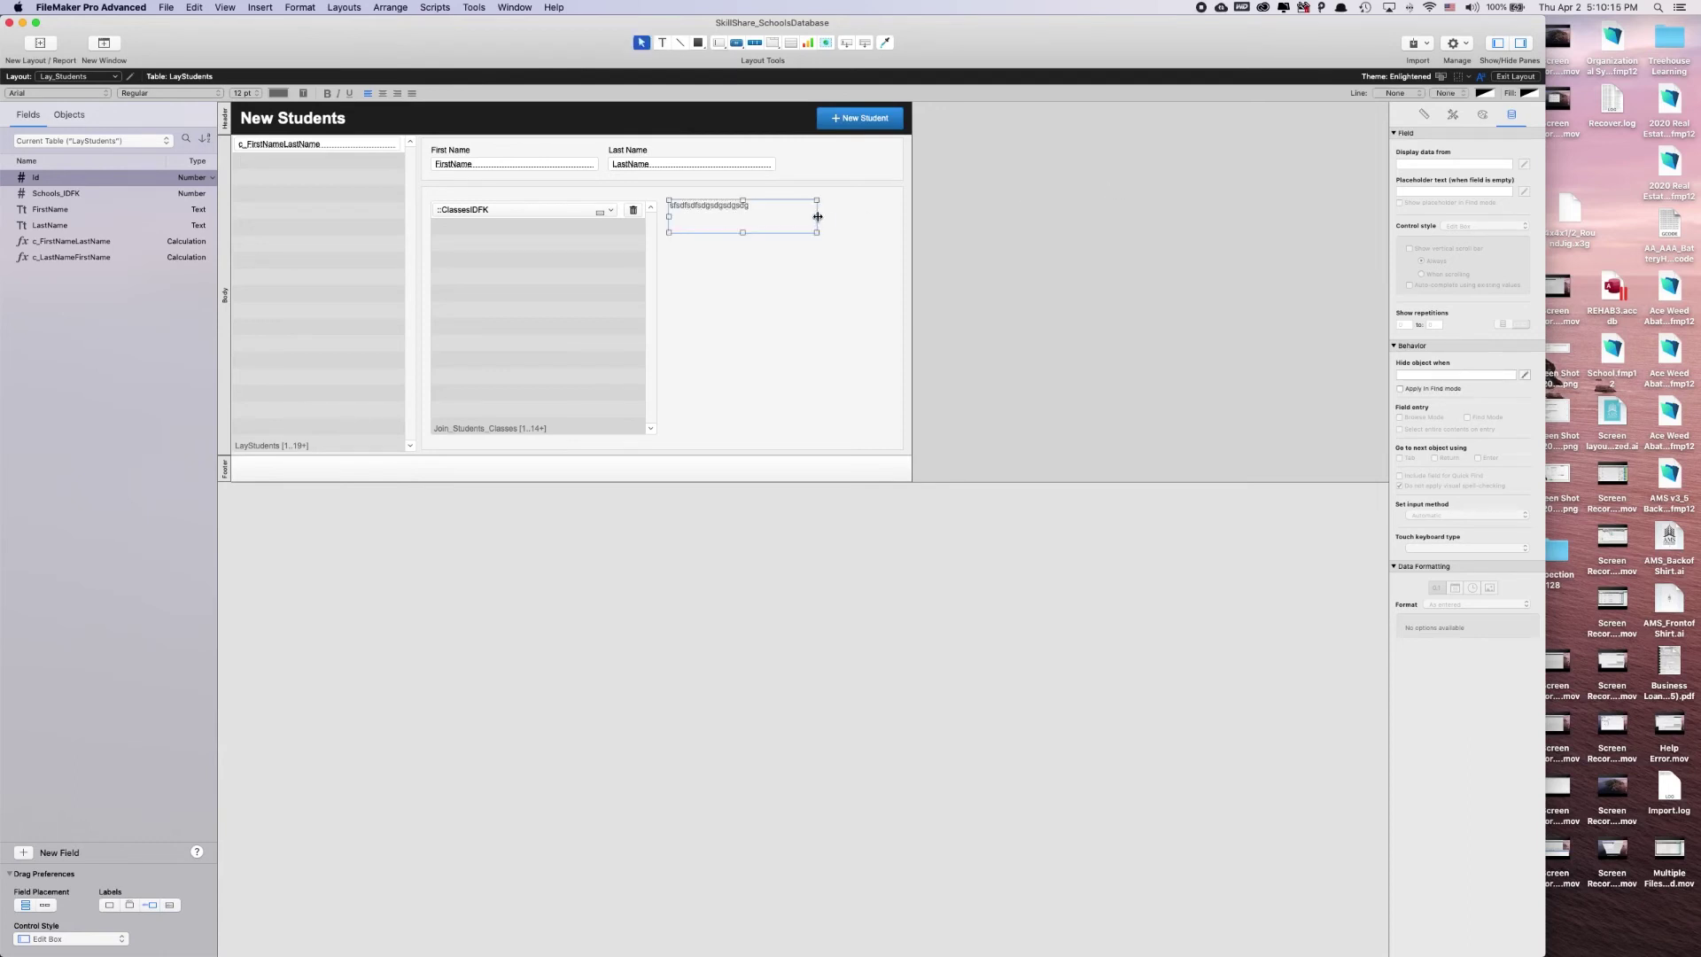
pyautogui.moveTo(817, 216); pyautogui.dragTo(747, 213)
pyautogui.doubleClick(747, 210)
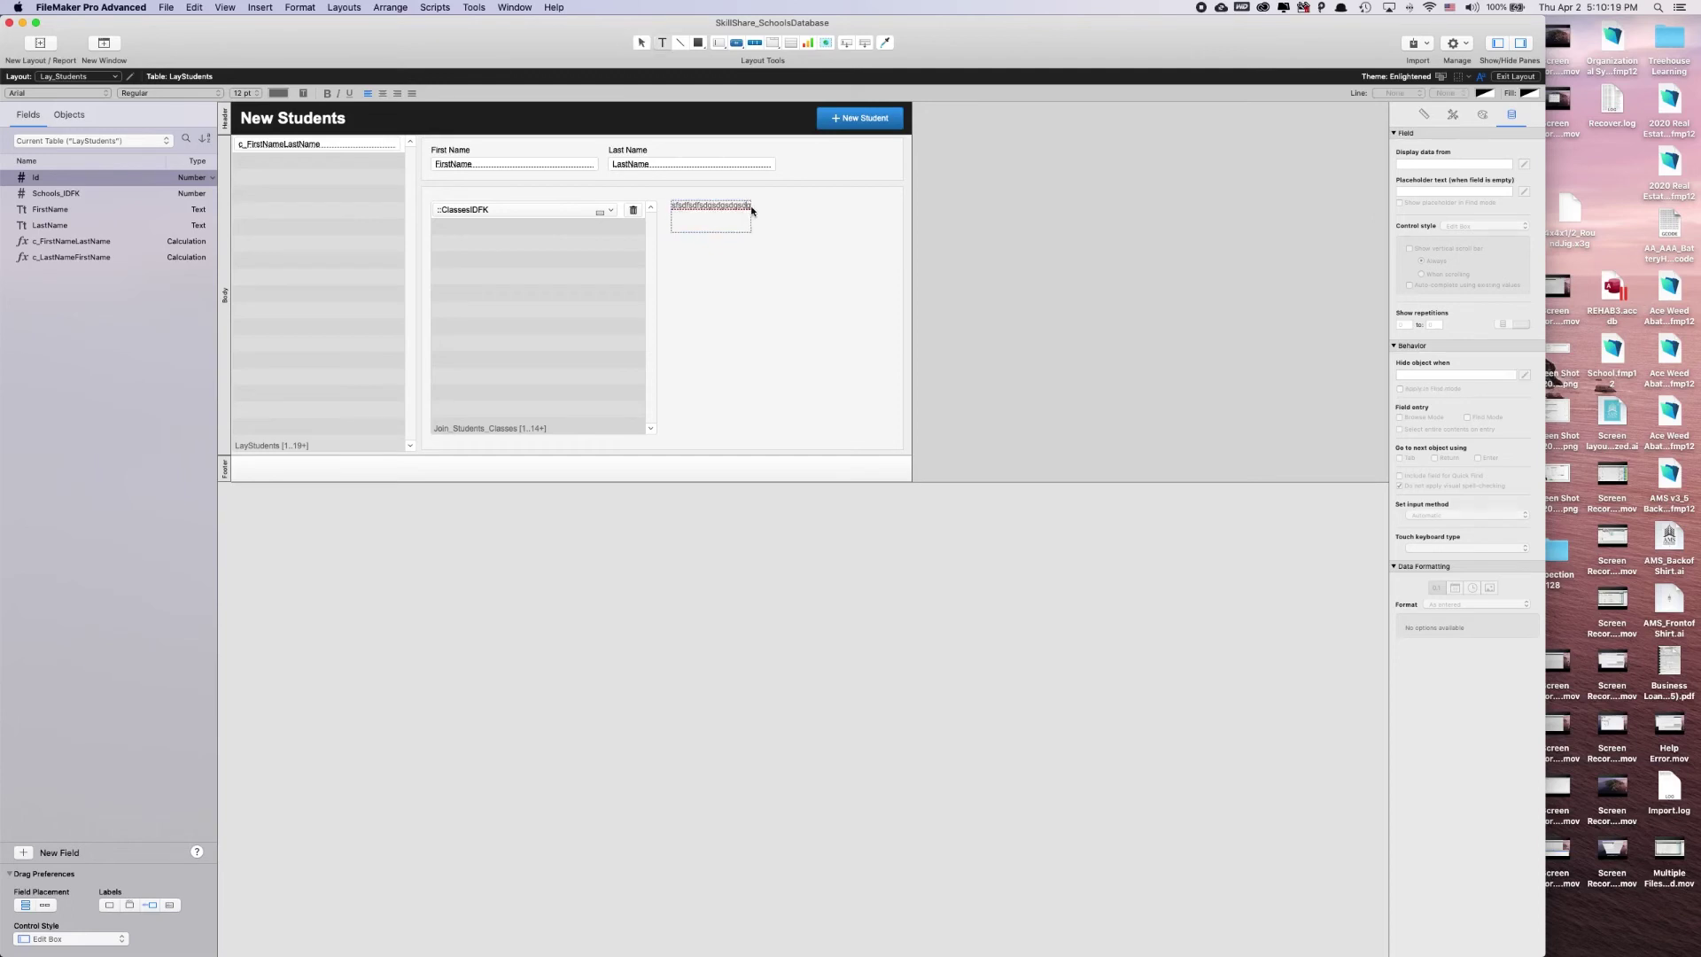
pyautogui.click(750, 207)
pyautogui.write('wefwefwefwefwefwefwefwefwefwefwefwefwefwefwefwefwef')
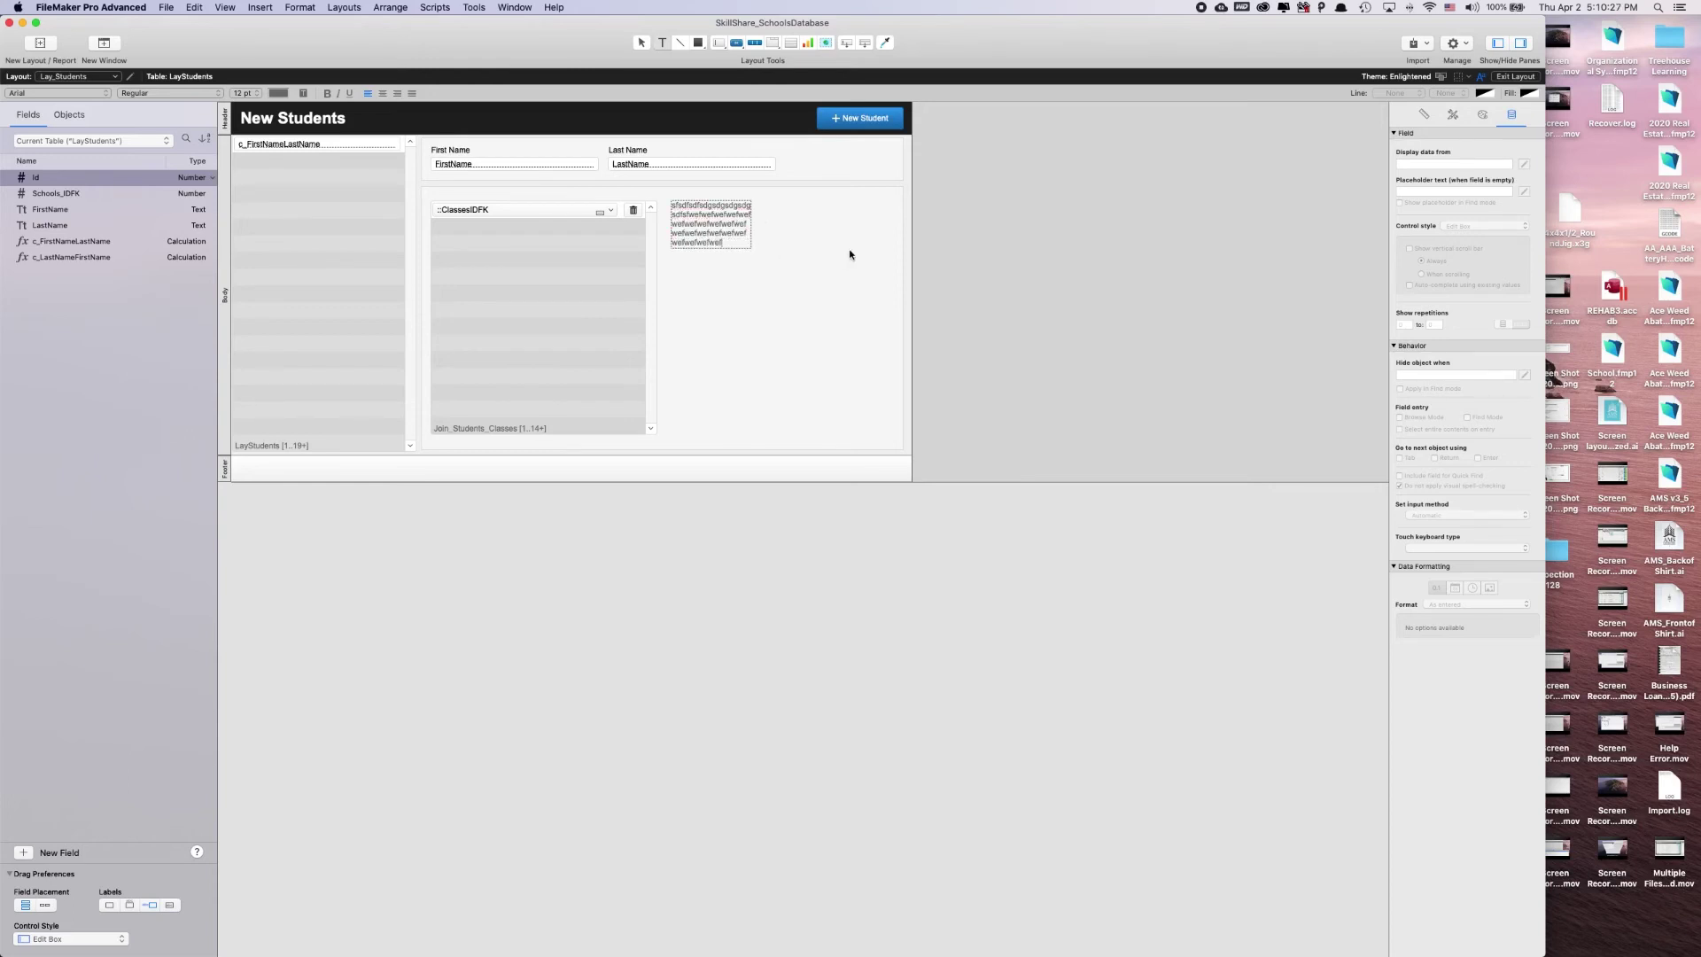
pyautogui.write('wefwefwefwefwefwef')
pyautogui.press('Escape')
pyautogui.press('BackSpace')
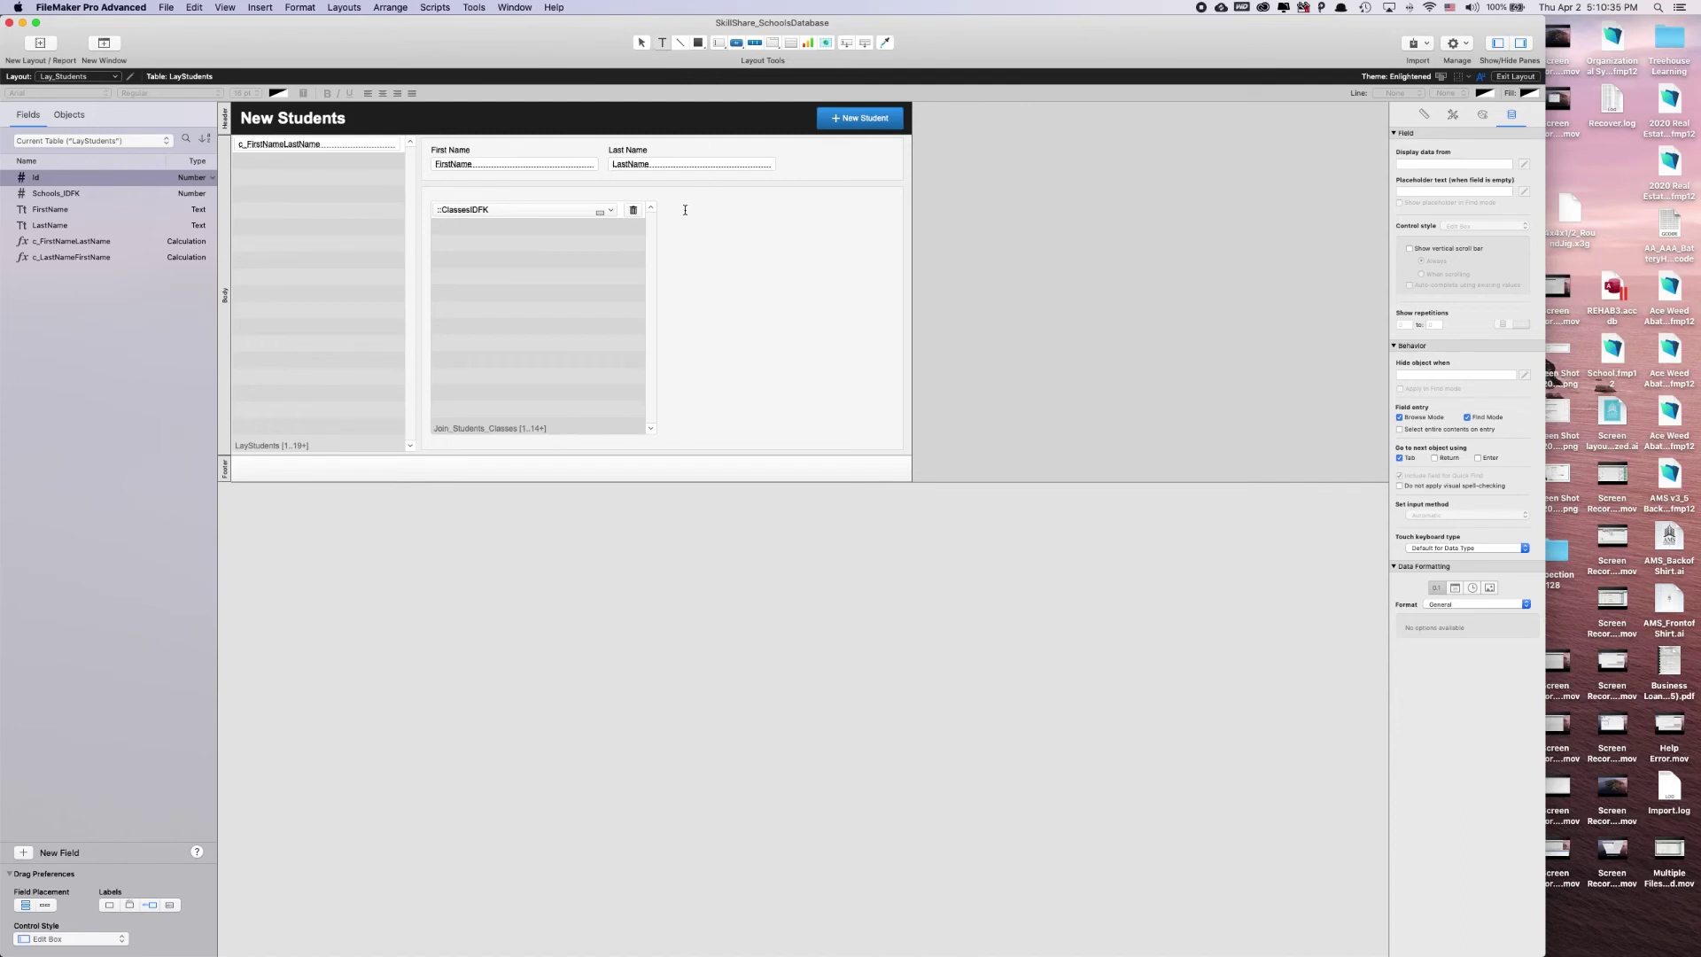
pyautogui.press('Escape')
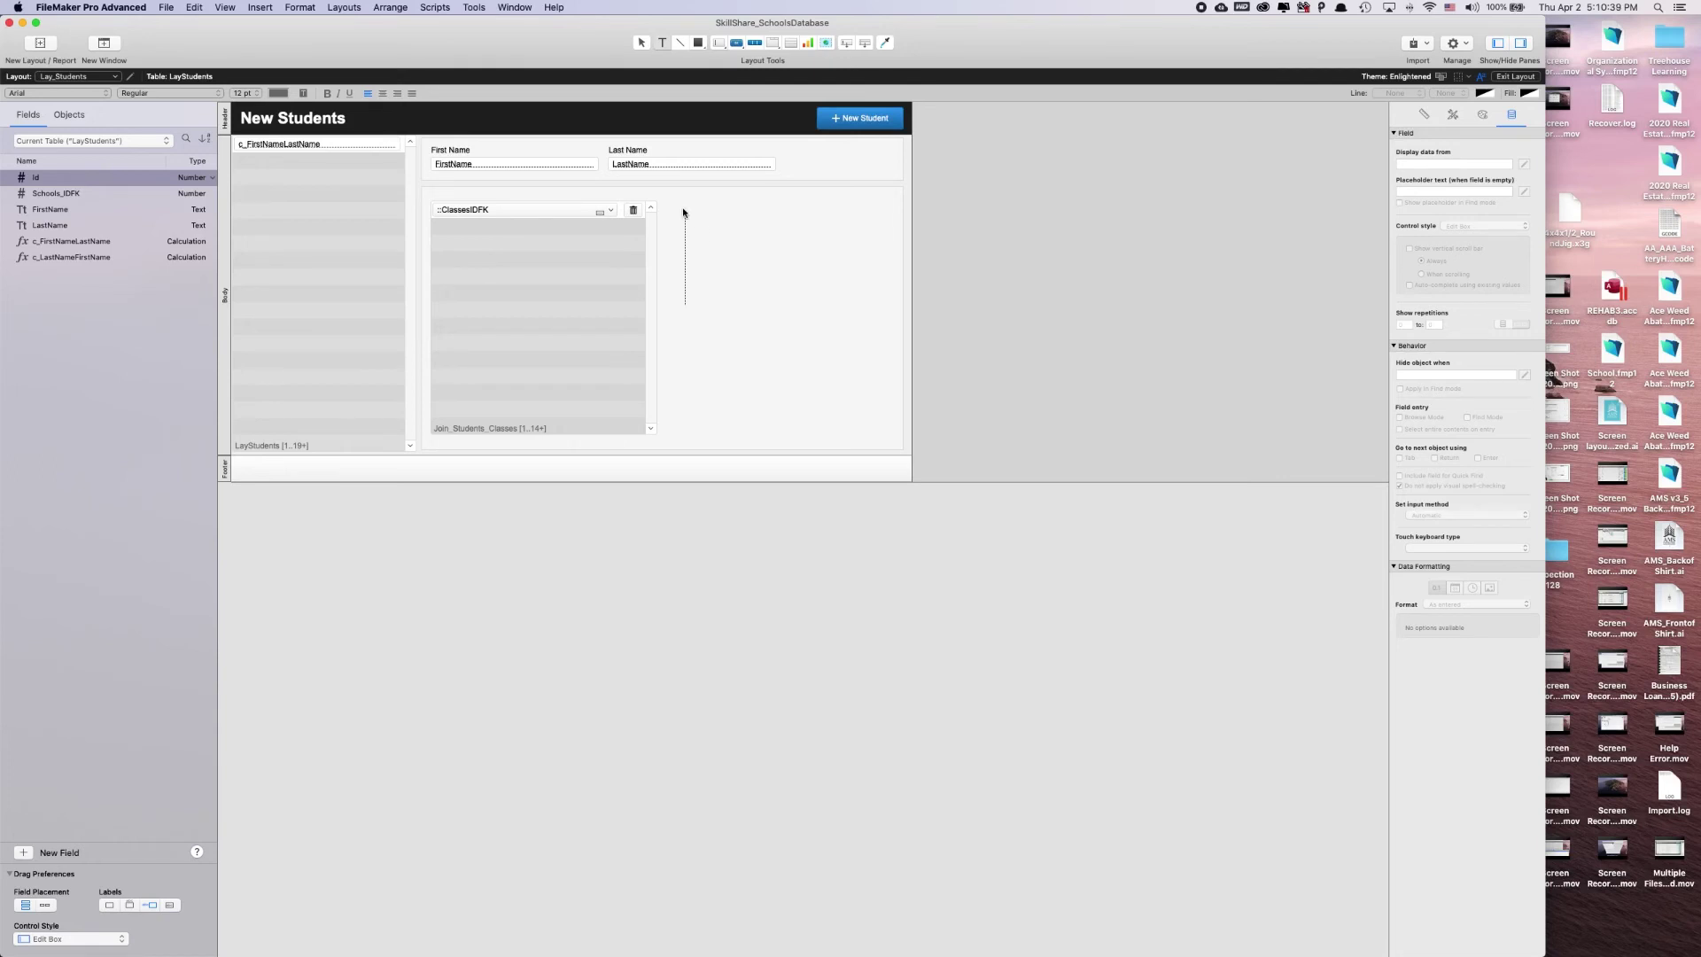
pyautogui.press('Tab')
pyautogui.press('BackSpace')
pyautogui.press('t')
pyautogui.write('iwoeifiiwefiwieofioiwefioiw')
pyautogui.press('KP_Enter')
pyautogui.moveTo(820, 202); pyautogui.dragTo(868, 202)
pyautogui.doubleClick(823, 203)
pyautogui.write('wjeofjoiwejfiojwwefwefwefwewefwef')
pyautogui.write('wefwefwewefwefwefwef')
pyautogui.press('Escape')
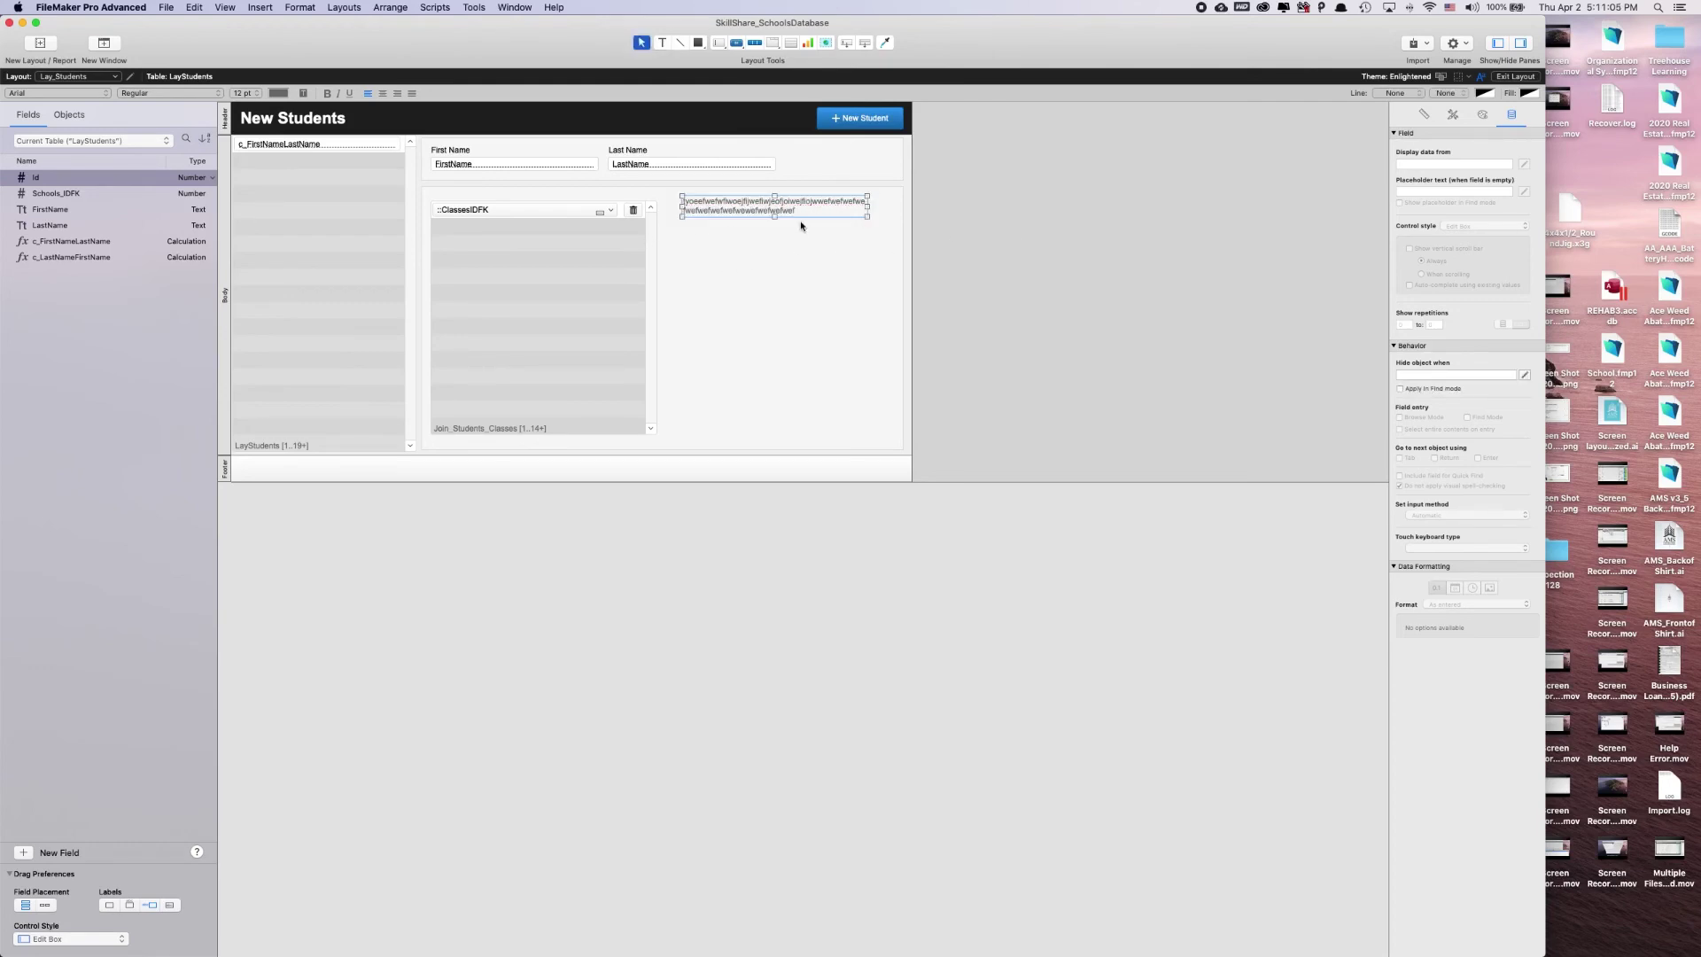
pyautogui.press('BackSpace')
# Draw a one-line 'Students Classes' text label above the Classes portal.
pyautogui.click(662, 42)
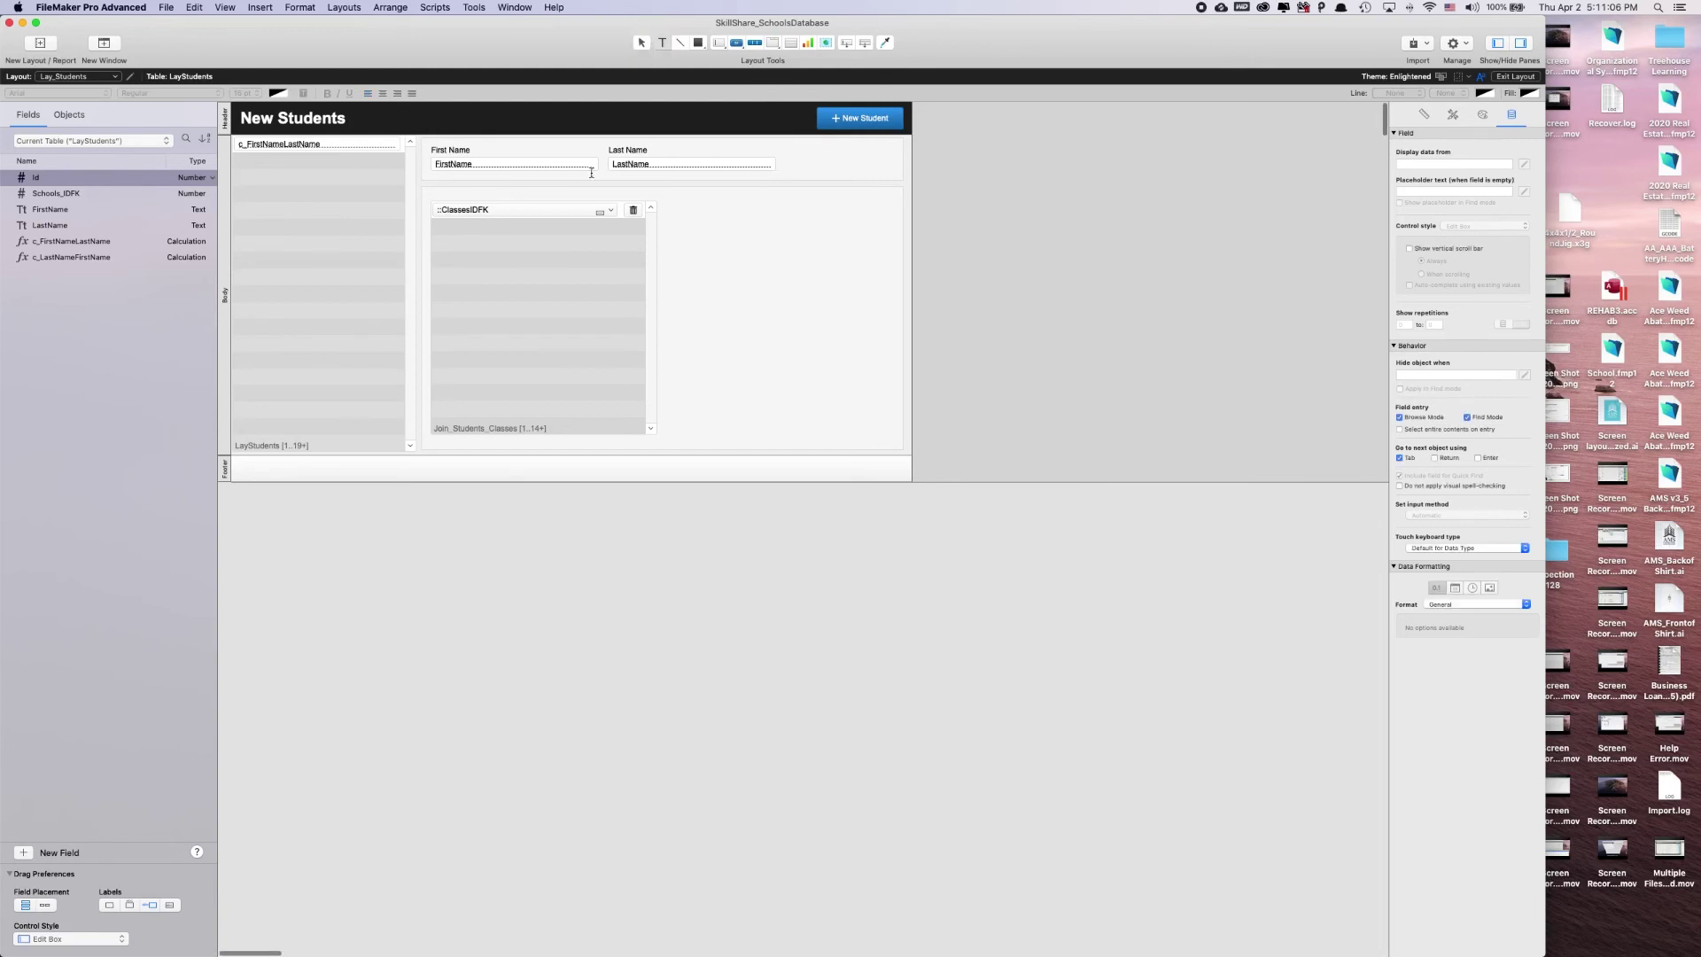
pyautogui.click(439, 196)
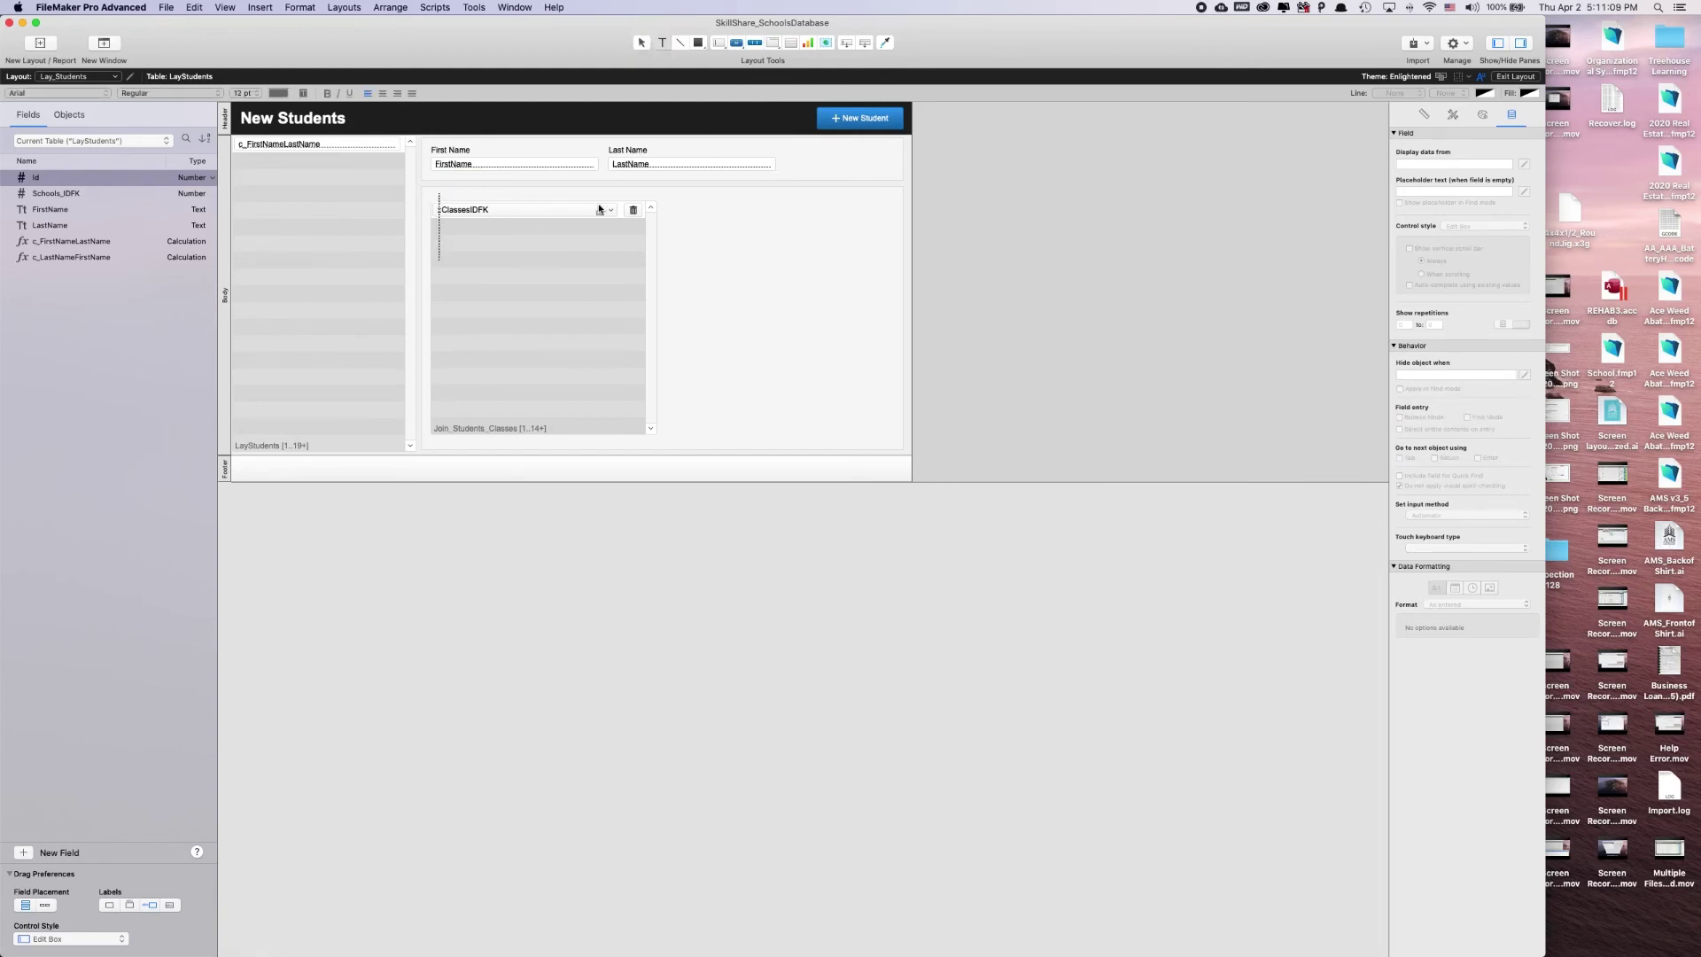
pyautogui.press('Escape')
pyautogui.hscroll(3, 445, 214)
pyautogui.press('BackSpace')
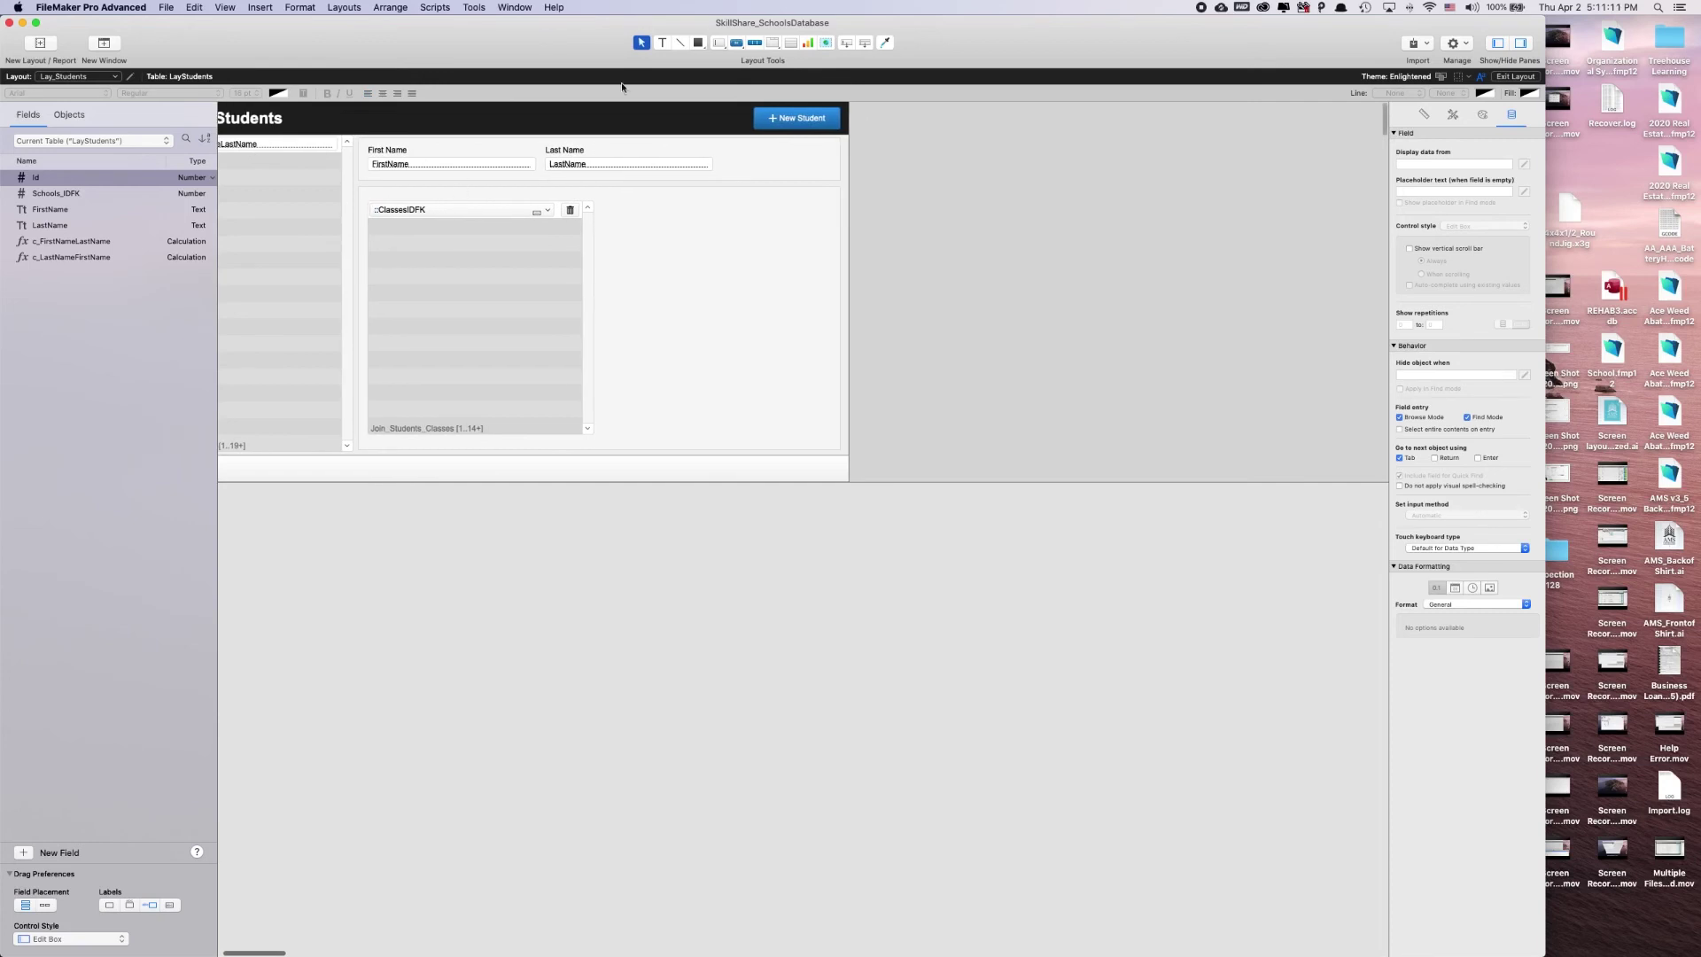
pyautogui.moveTo(372, 188); pyautogui.dragTo(457, 200)
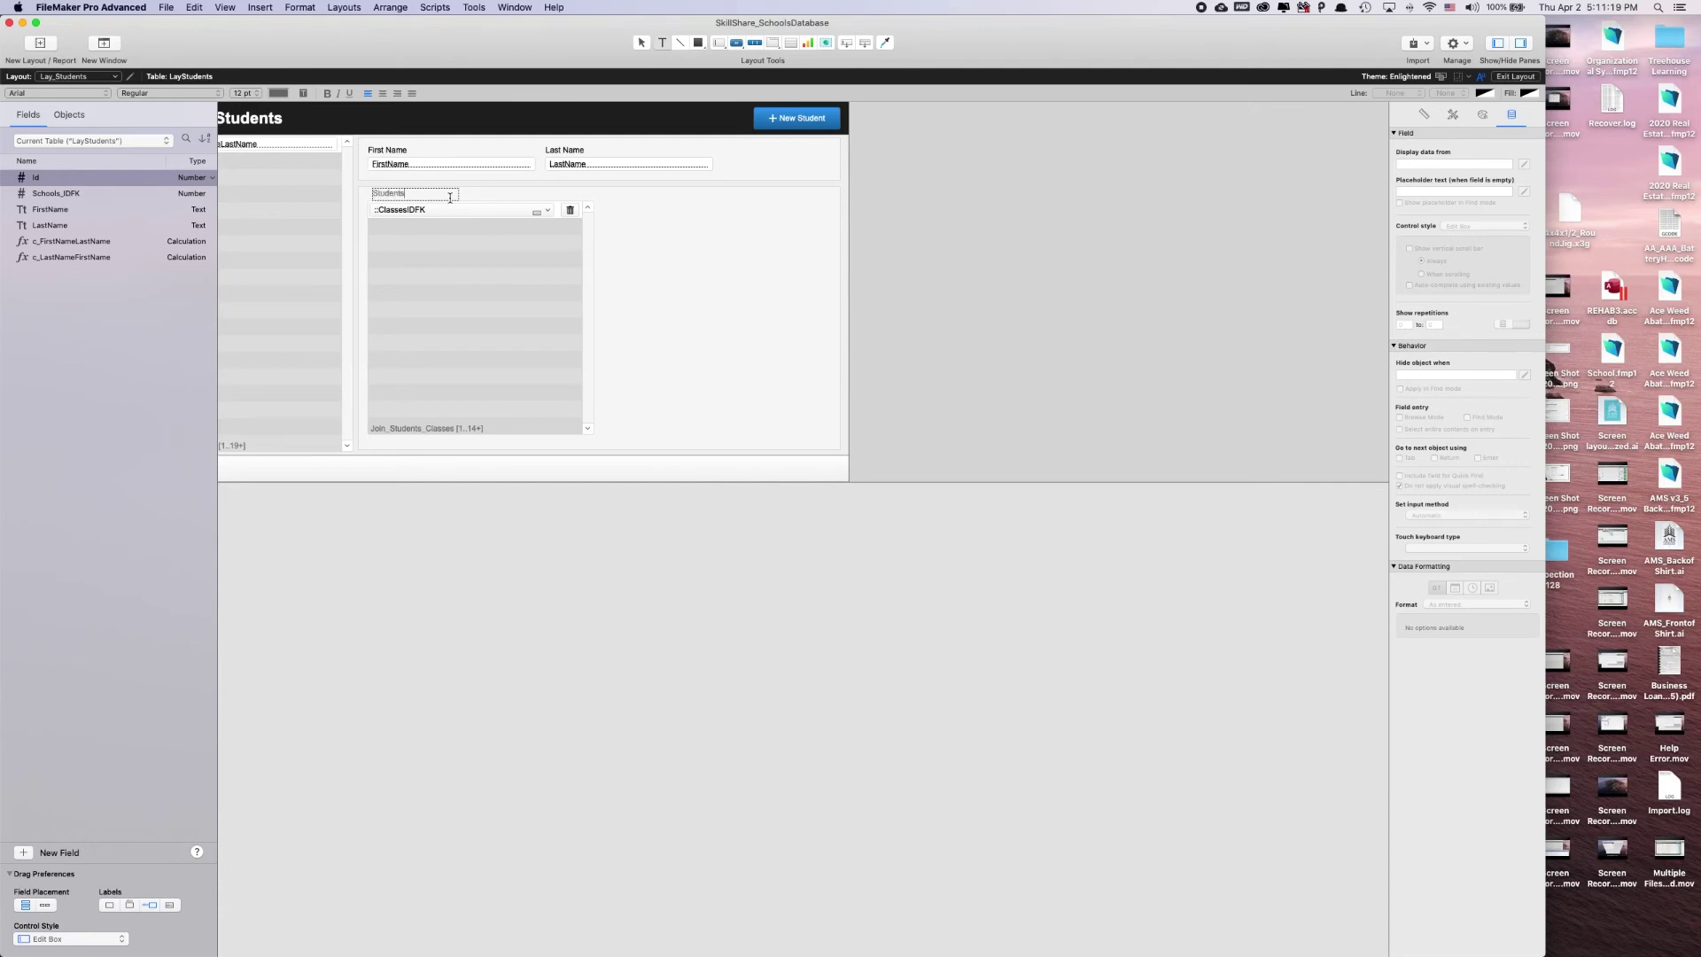
pyautogui.press('Return')
pyautogui.press('Escape')
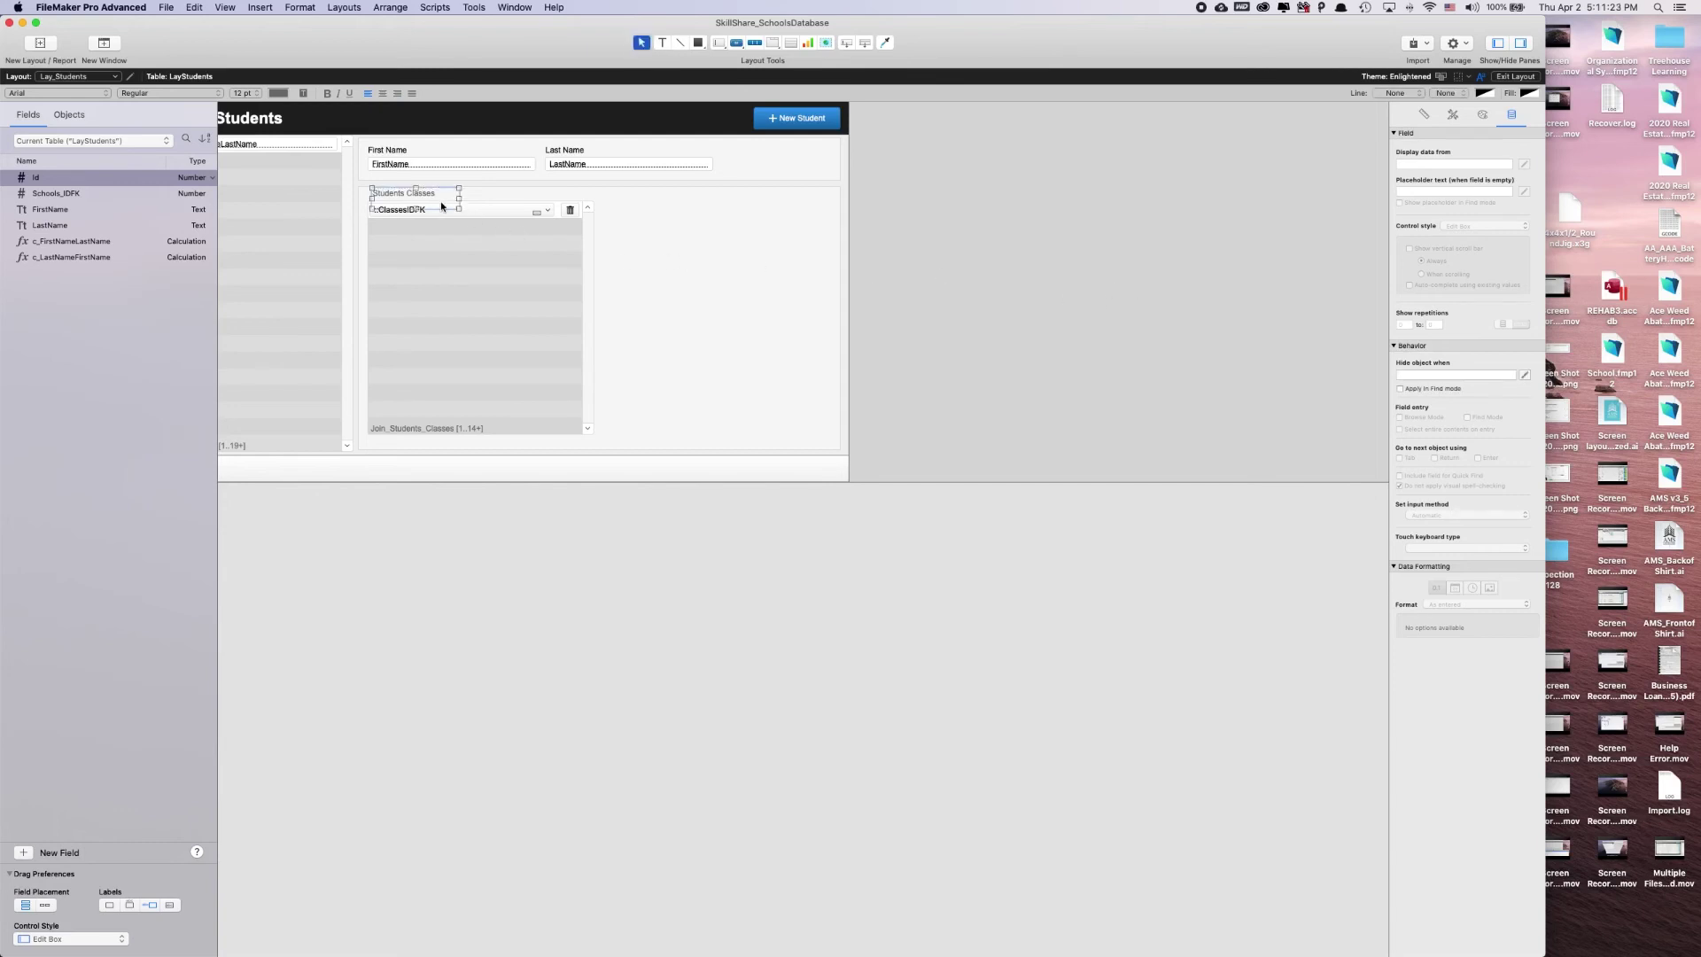
pyautogui.moveTo(415, 209); pyautogui.dragTo(430, 197)
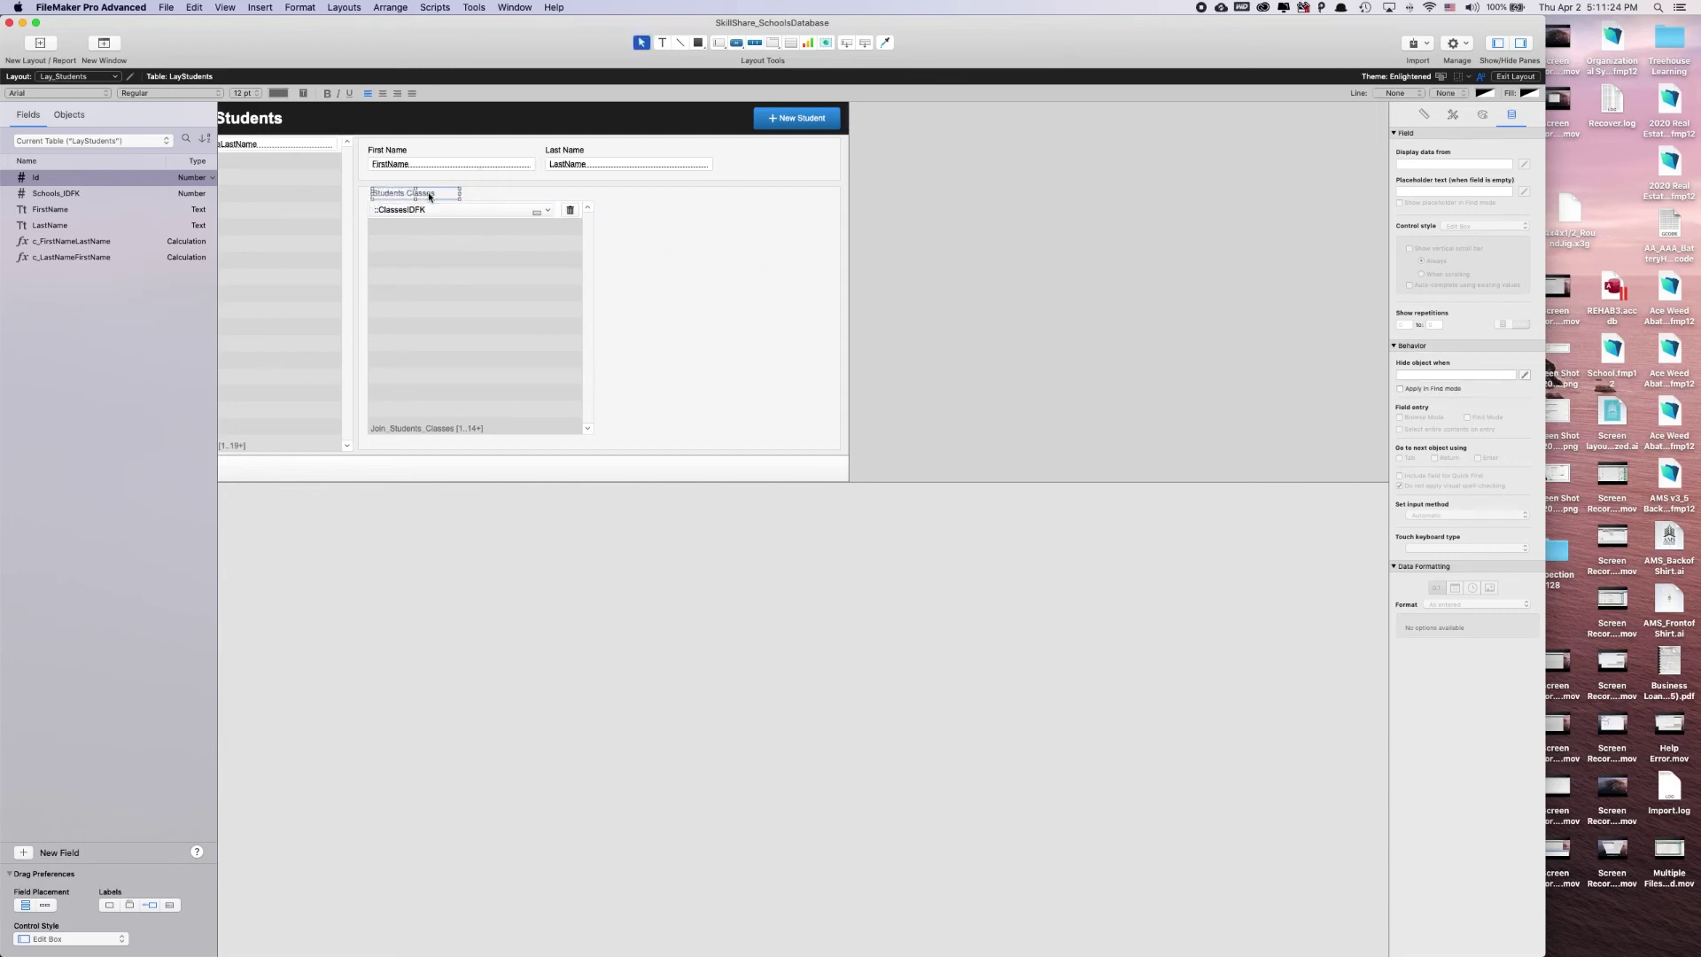
# Make the heading black and bold, and nudge it left to align with the portal.
pyautogui.click(278, 93)
pyautogui.click(229, 114)
pyautogui.click(328, 93)
pyautogui.press('Left')
pyautogui.press('Left')
pyautogui.press('Left')
pyautogui.click(971, 211)
pyautogui.hscroll(-5, 986, 215)
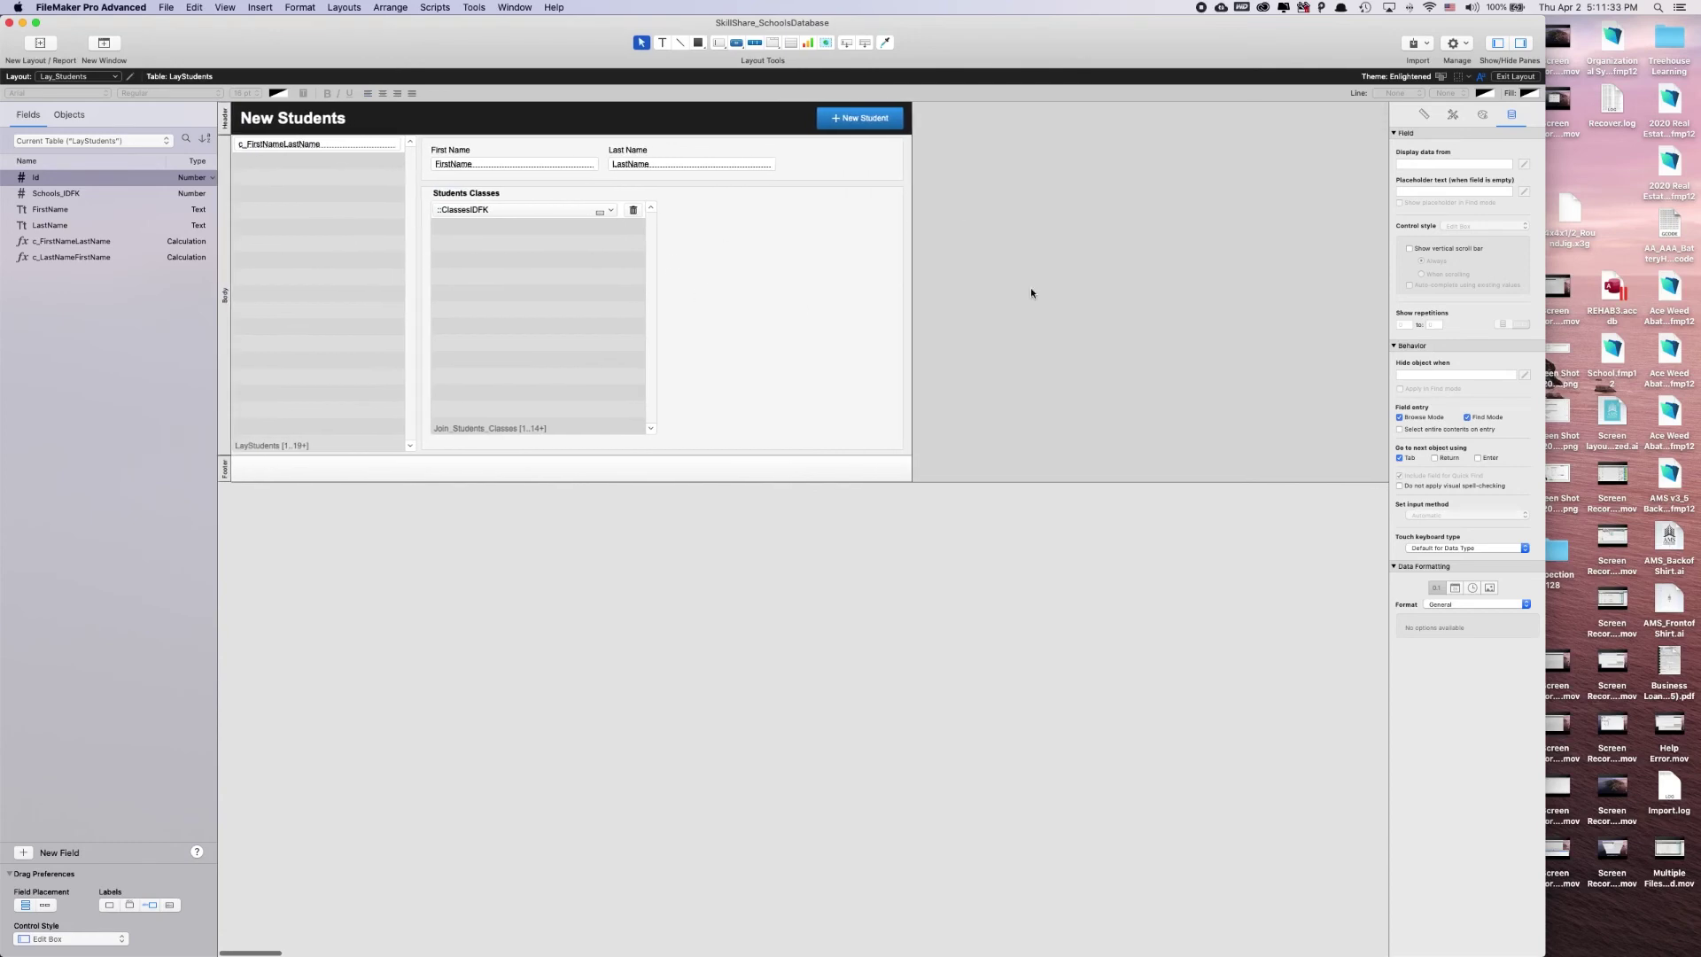
# Browse the student records, stepping through the first three students.
pyautogui.click(1516, 77)
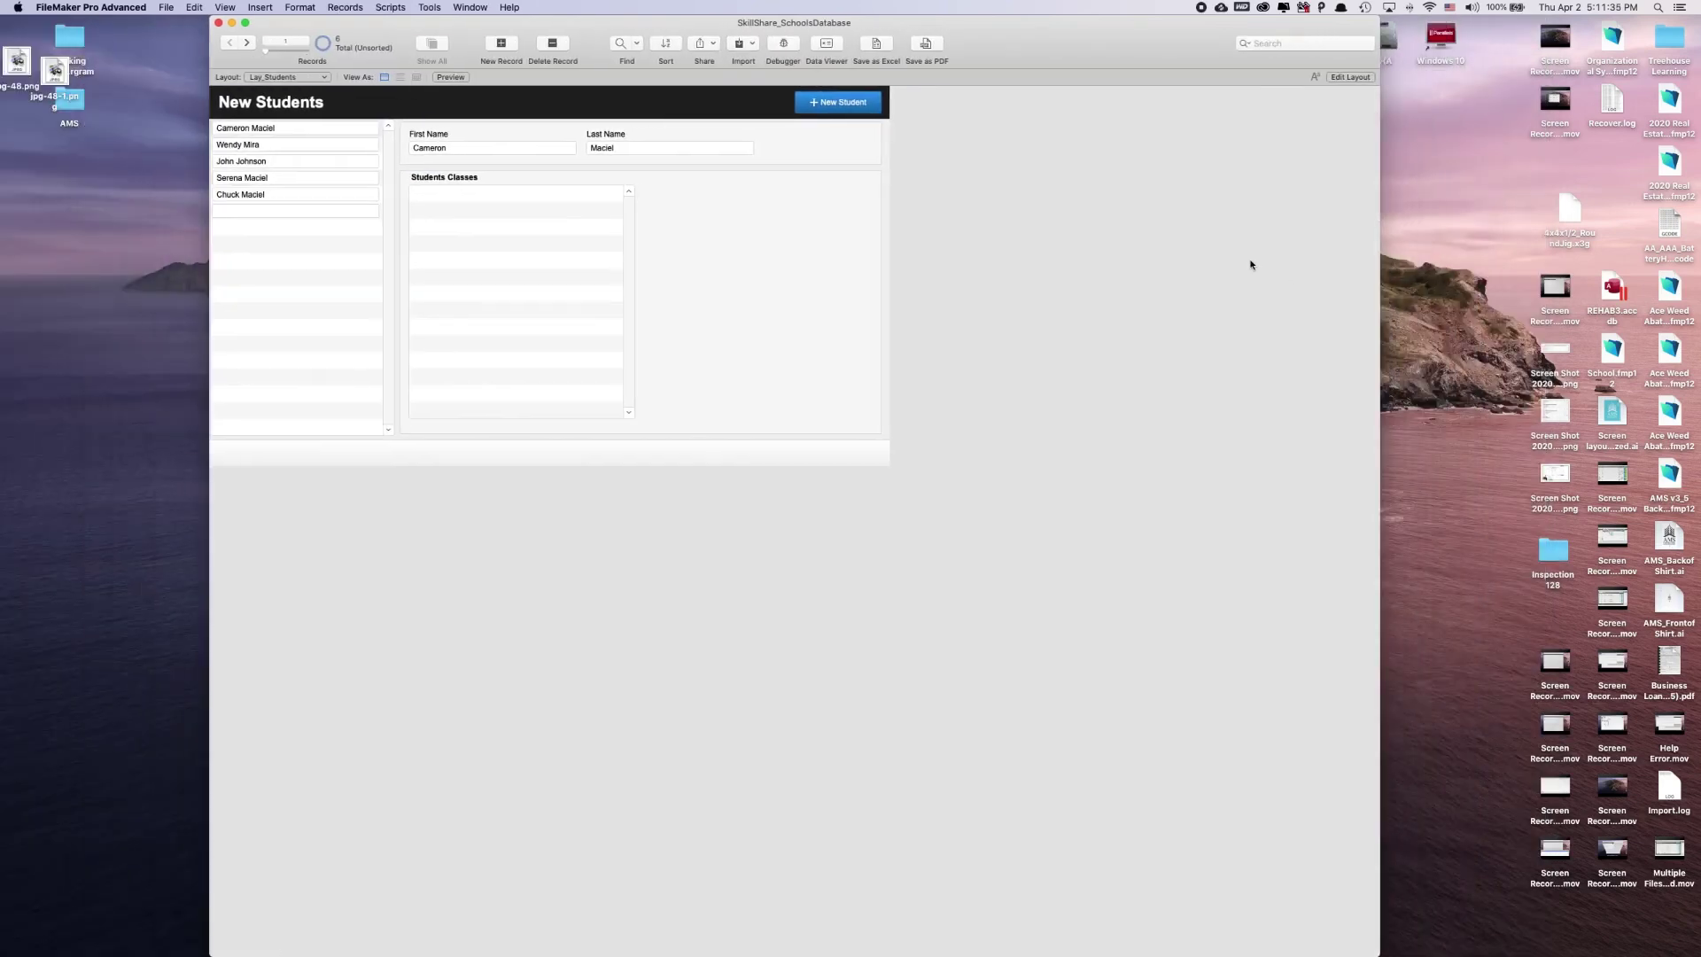
pyautogui.click(378, 146)
pyautogui.click(383, 163)
pyautogui.click(380, 152)
pyautogui.click(380, 131)
# Allow creation and deletion of Join_Students_Classes records via the LayStudents relationship.
pyautogui.press('super+shift+d')
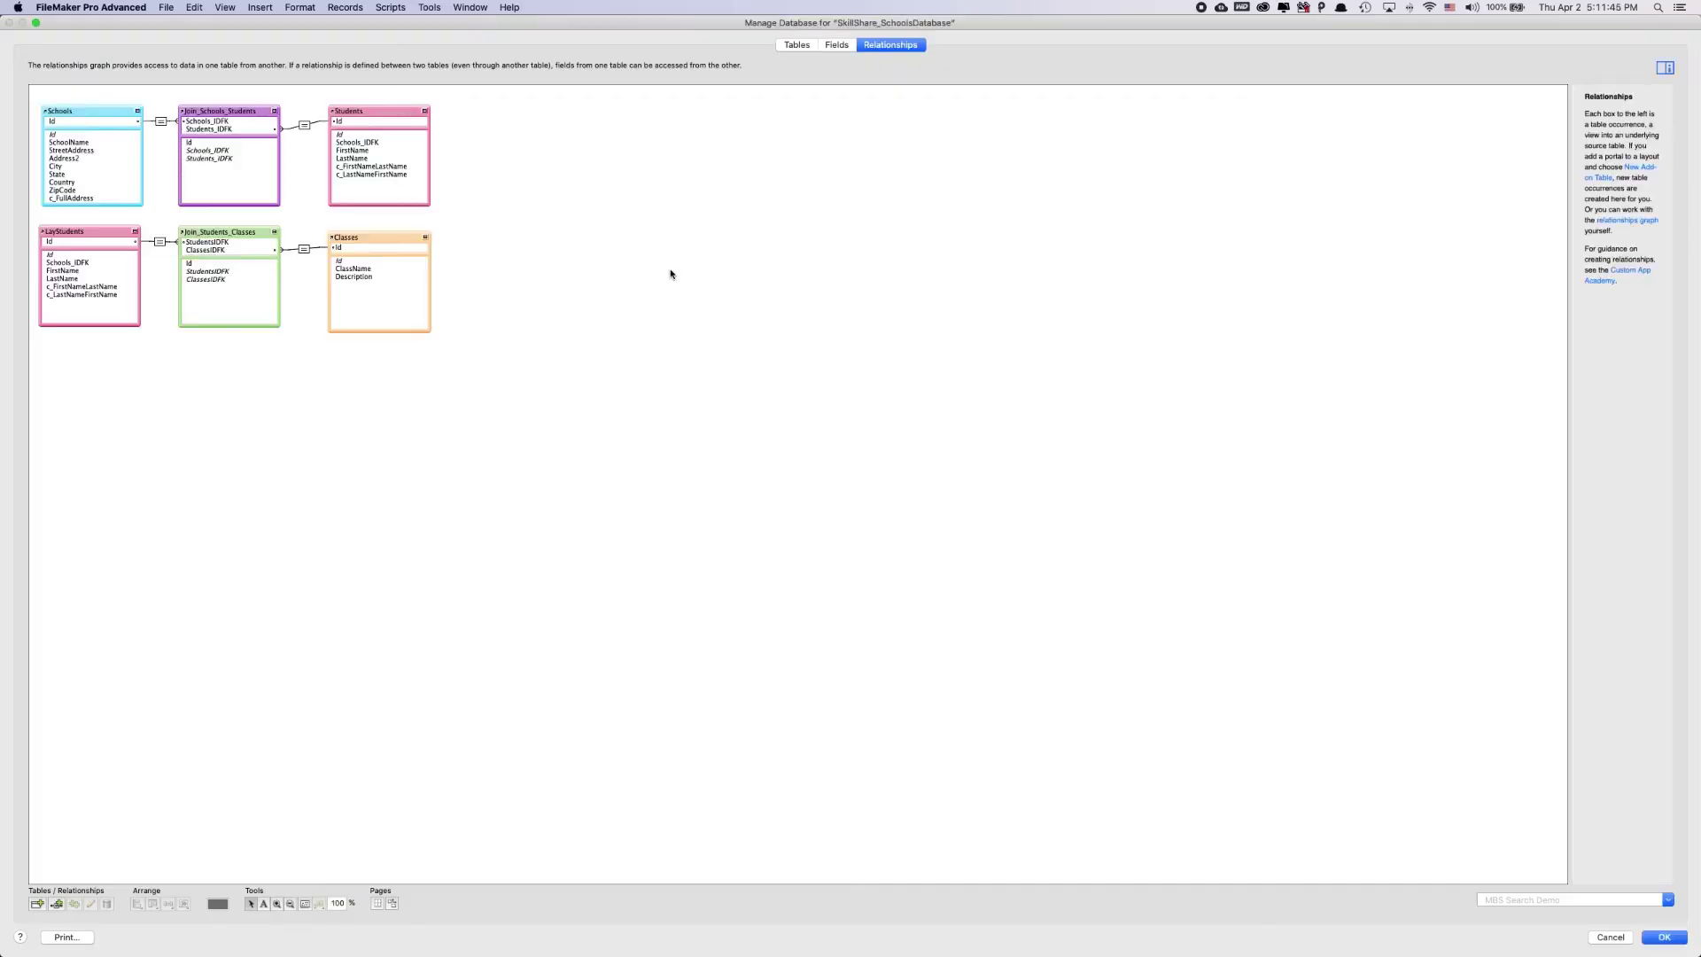
pyautogui.click(239, 247)
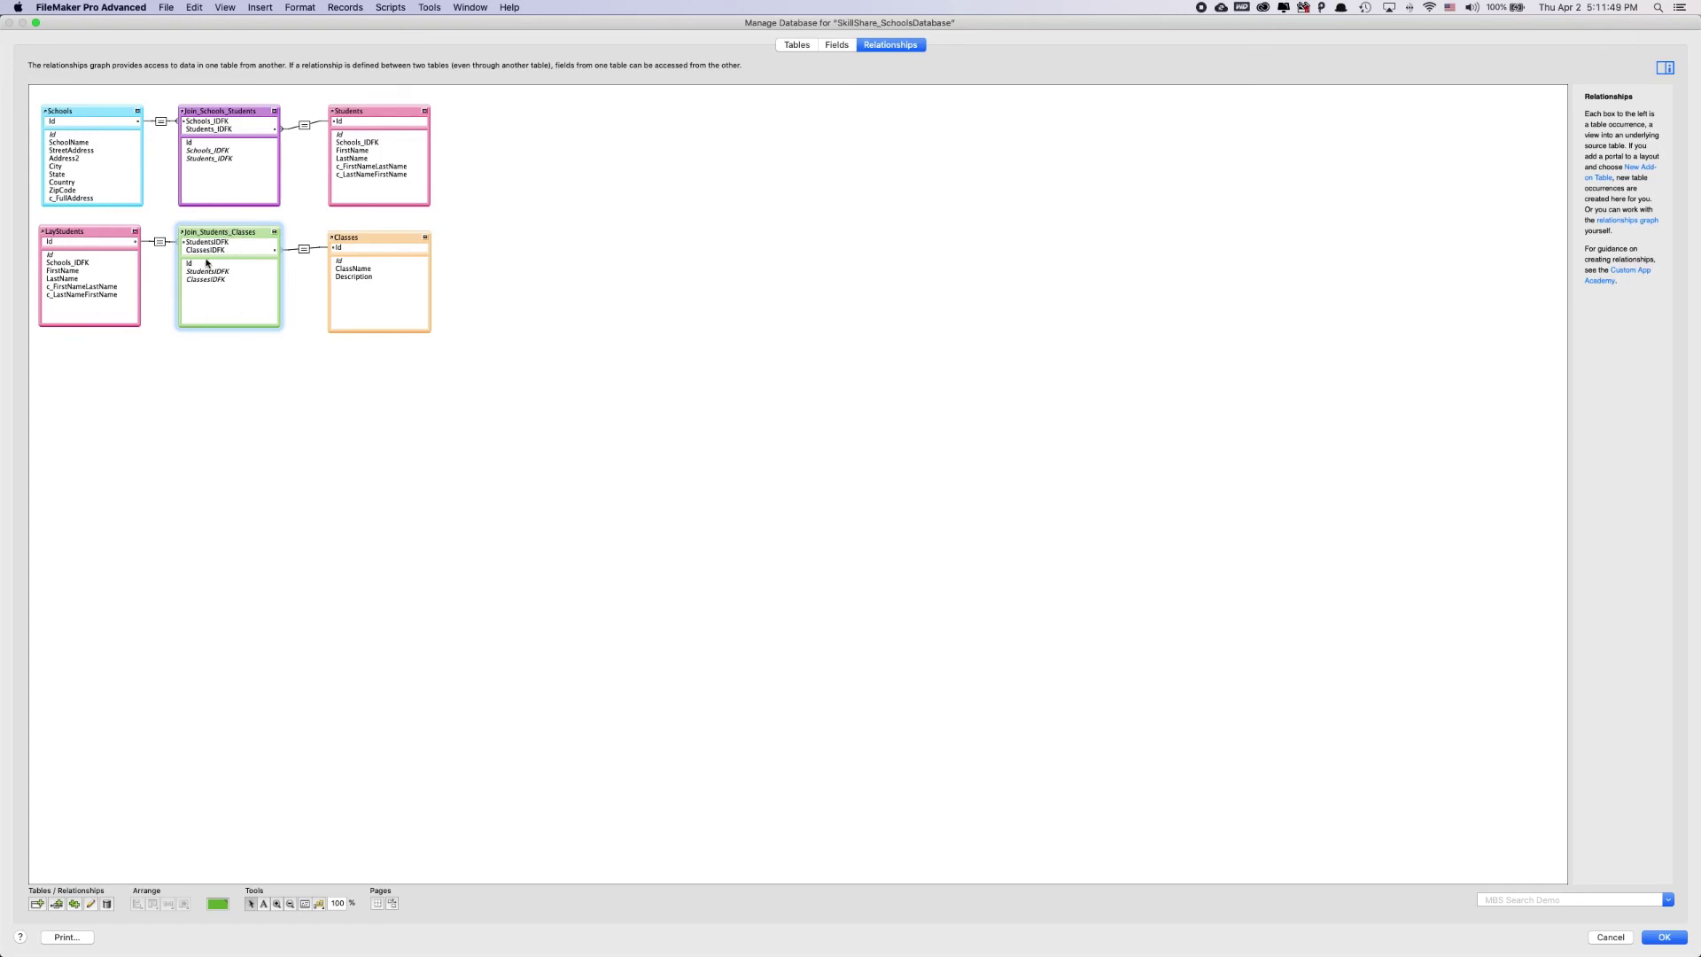
pyautogui.doubleClick(160, 242)
pyautogui.click(712, 585)
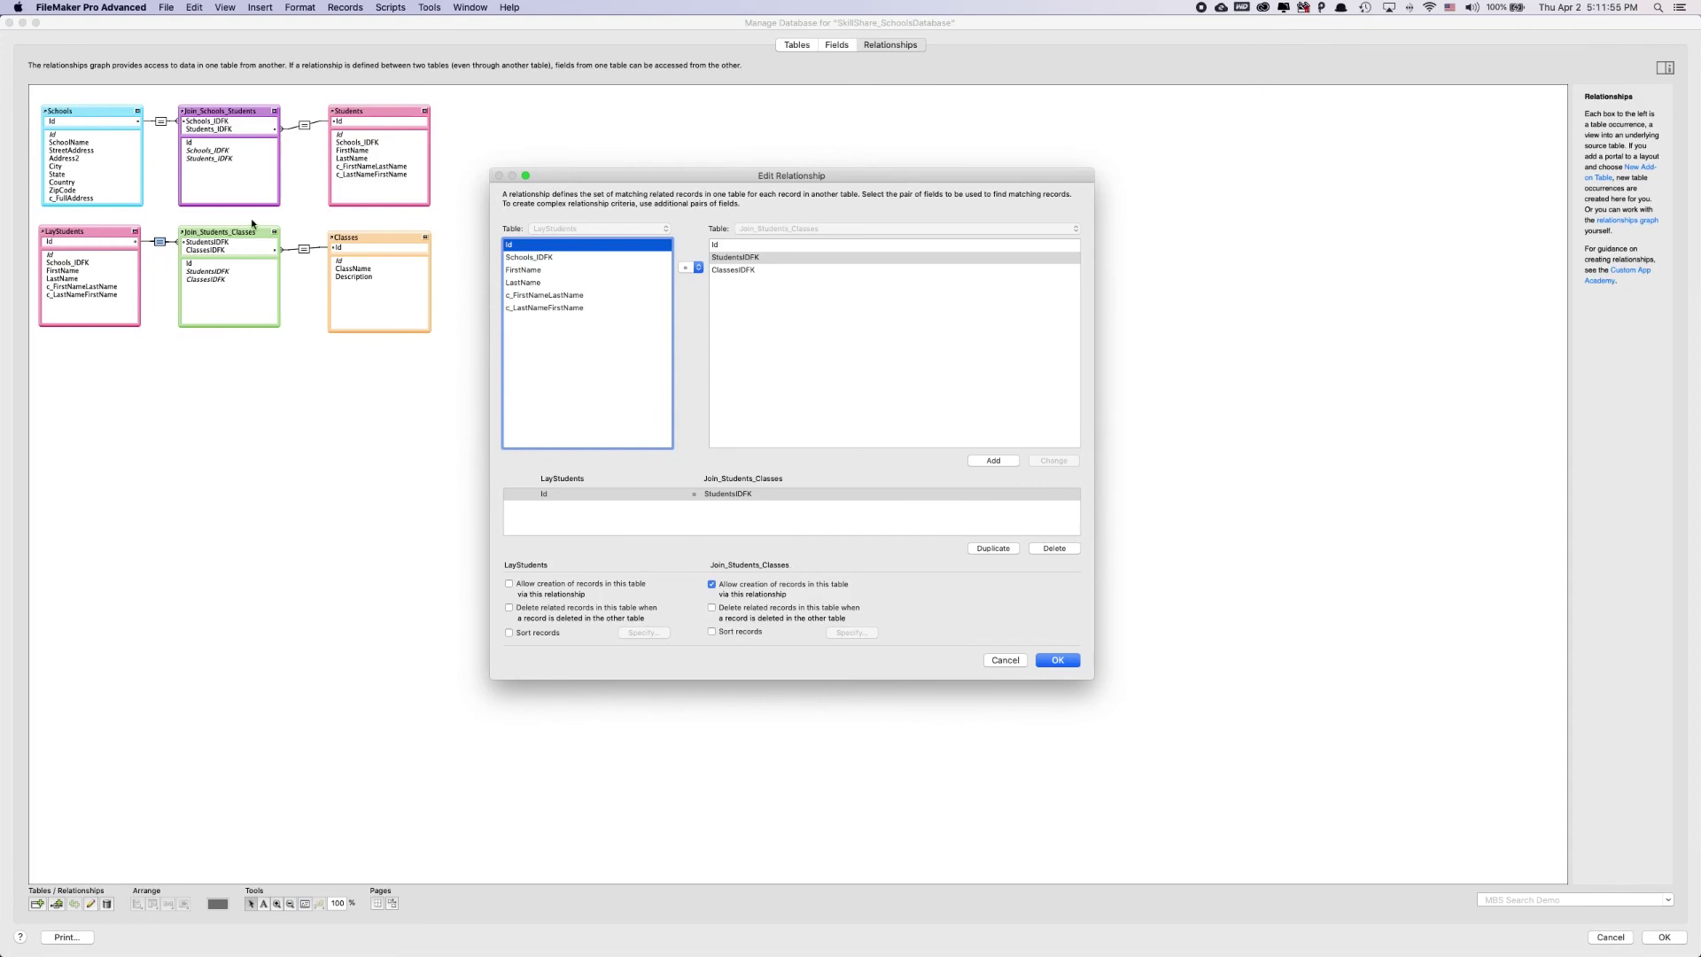
pyautogui.click(775, 608)
pyautogui.click(1063, 663)
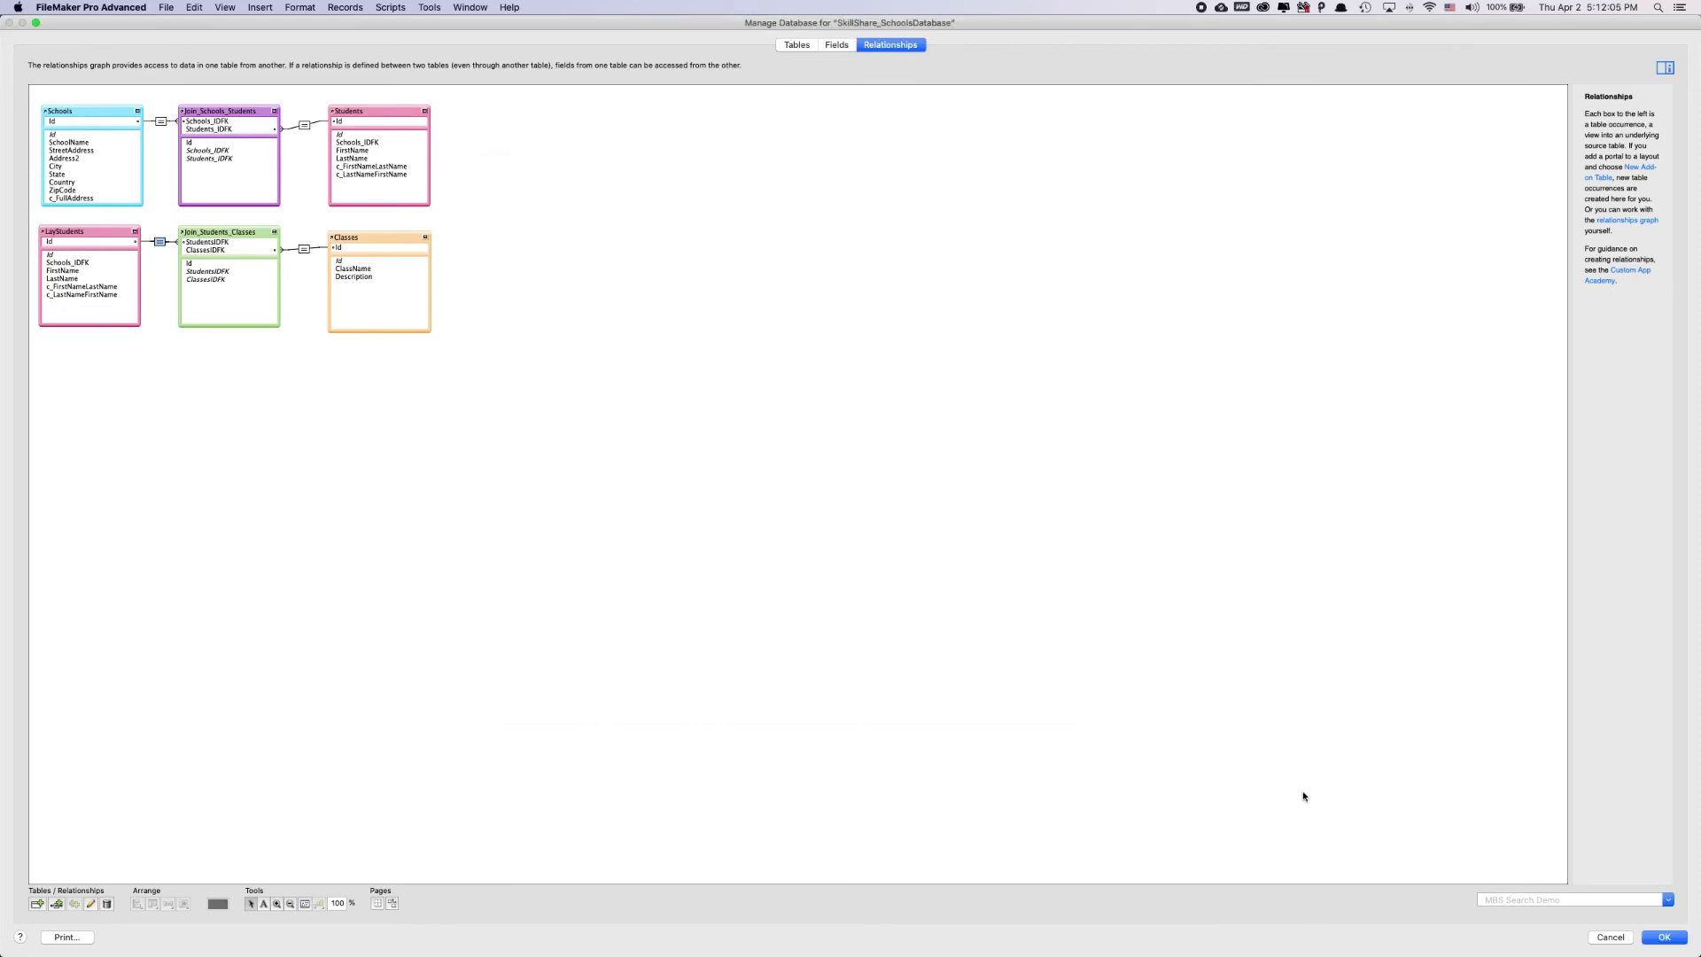
# Shift the Classes occurrence slightly right, review its join relationship, and save the database changes.
pyautogui.click(337, 241)
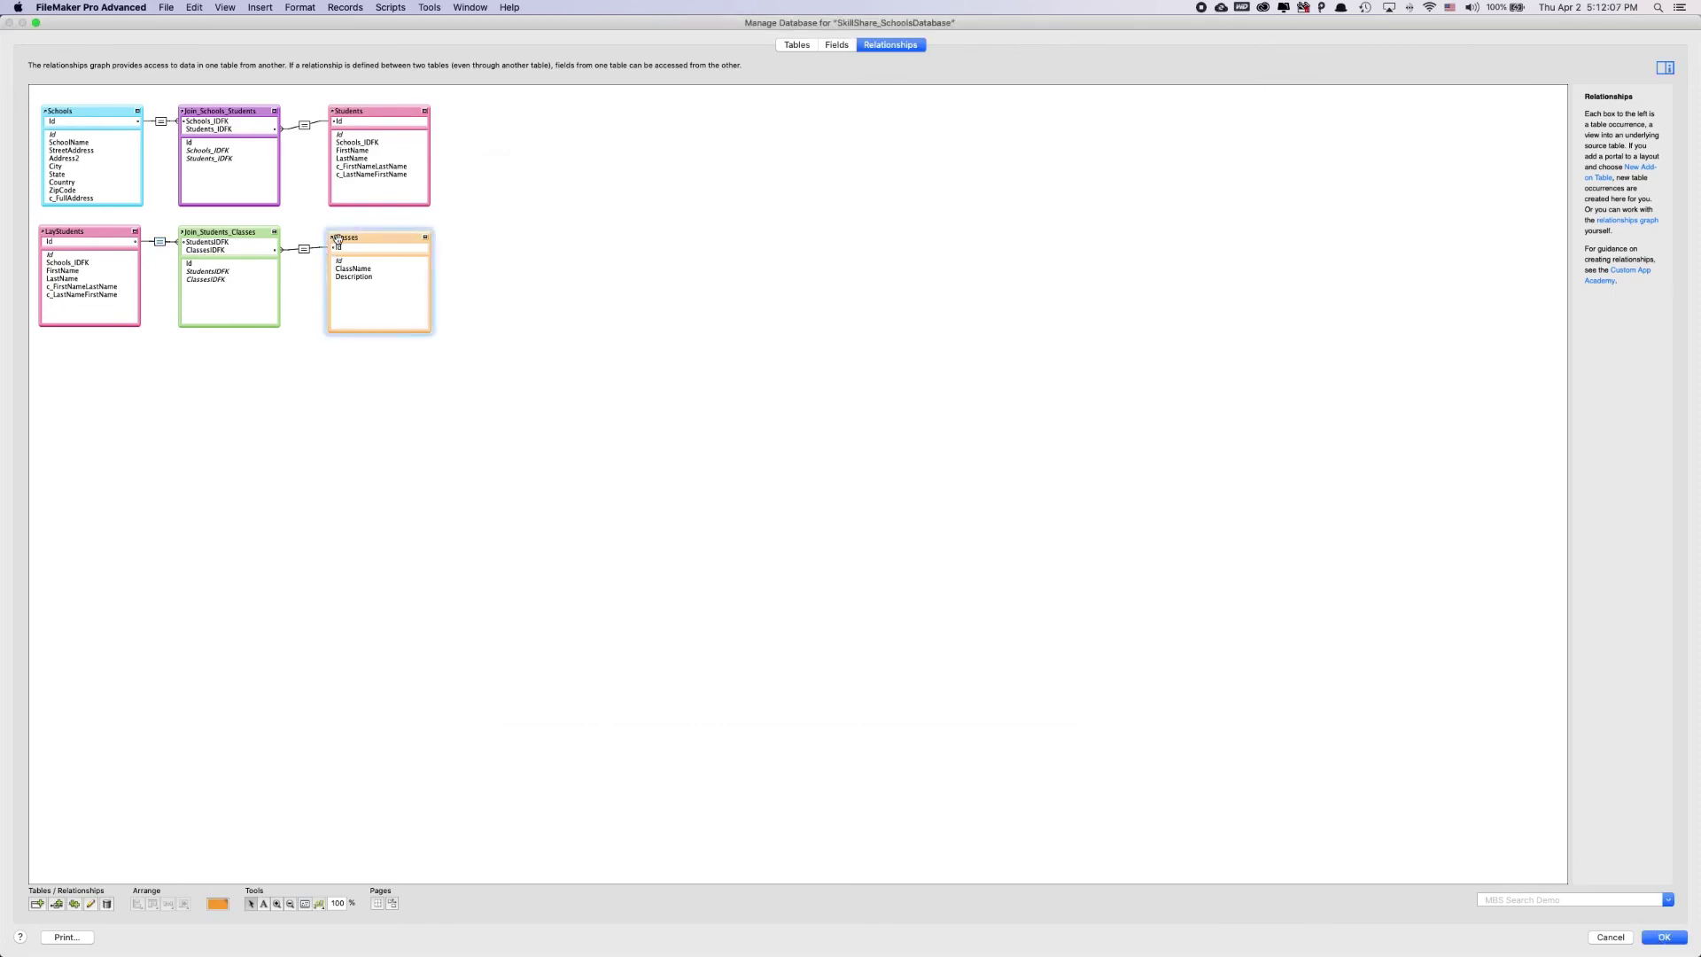
pyautogui.moveTo(338, 241); pyautogui.dragTo(340, 241)
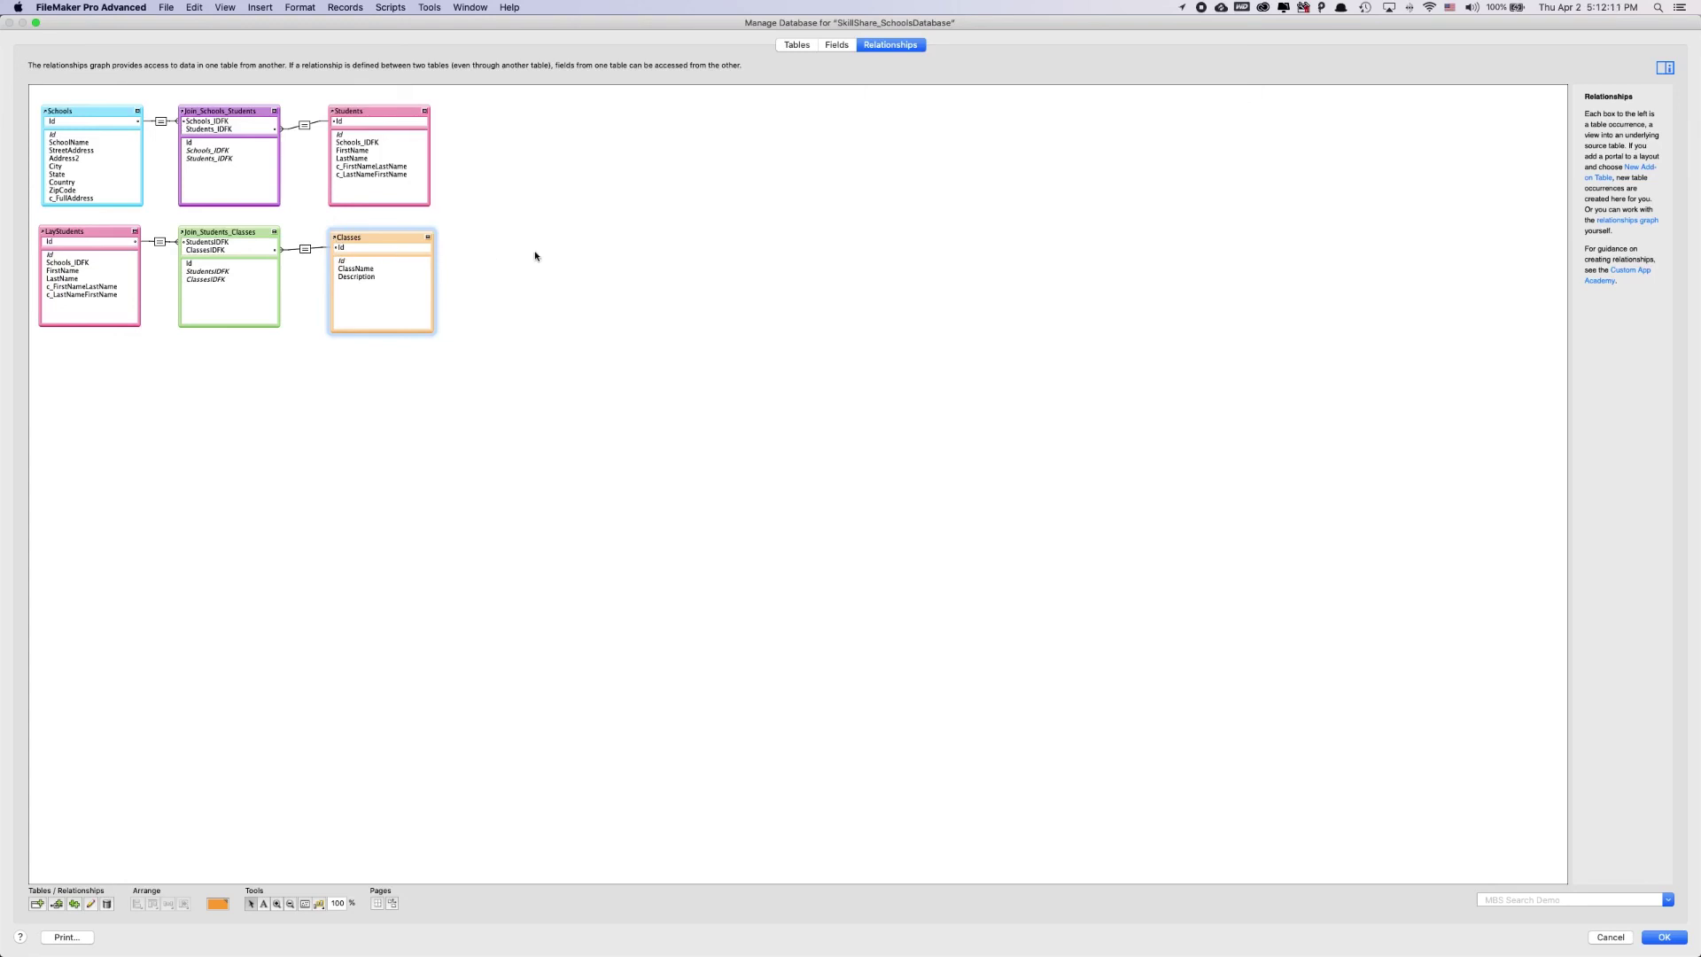
pyautogui.doubleClick(305, 249)
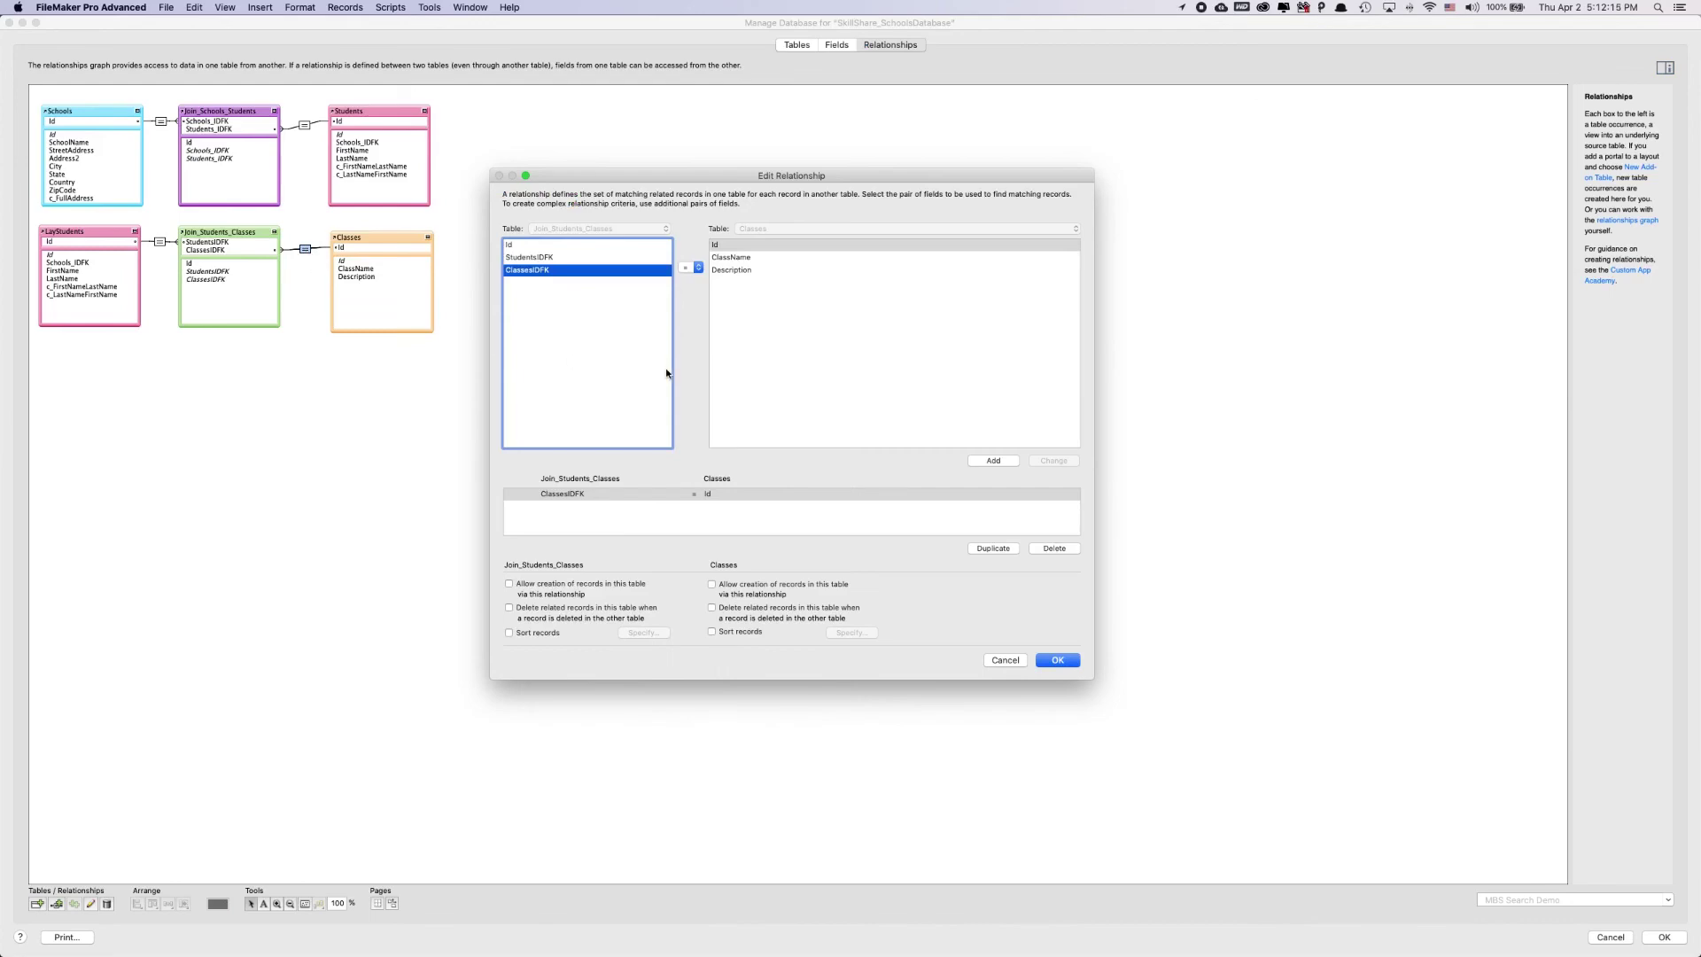
pyautogui.click(1052, 663)
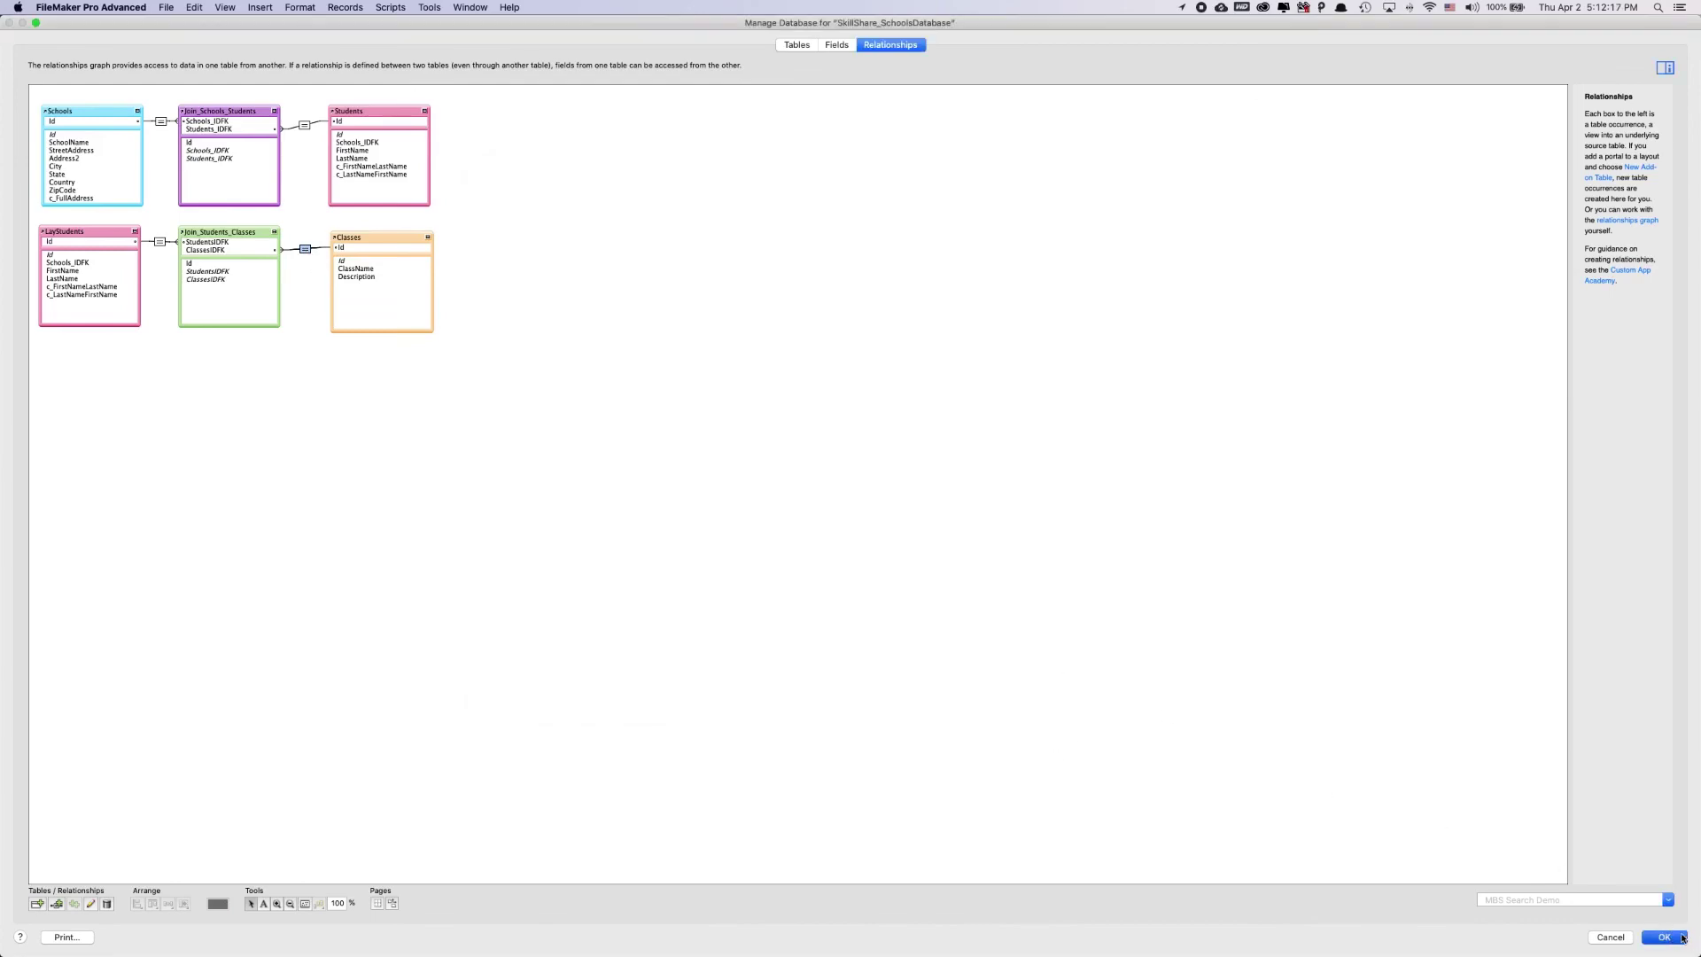
pyautogui.press('Return')
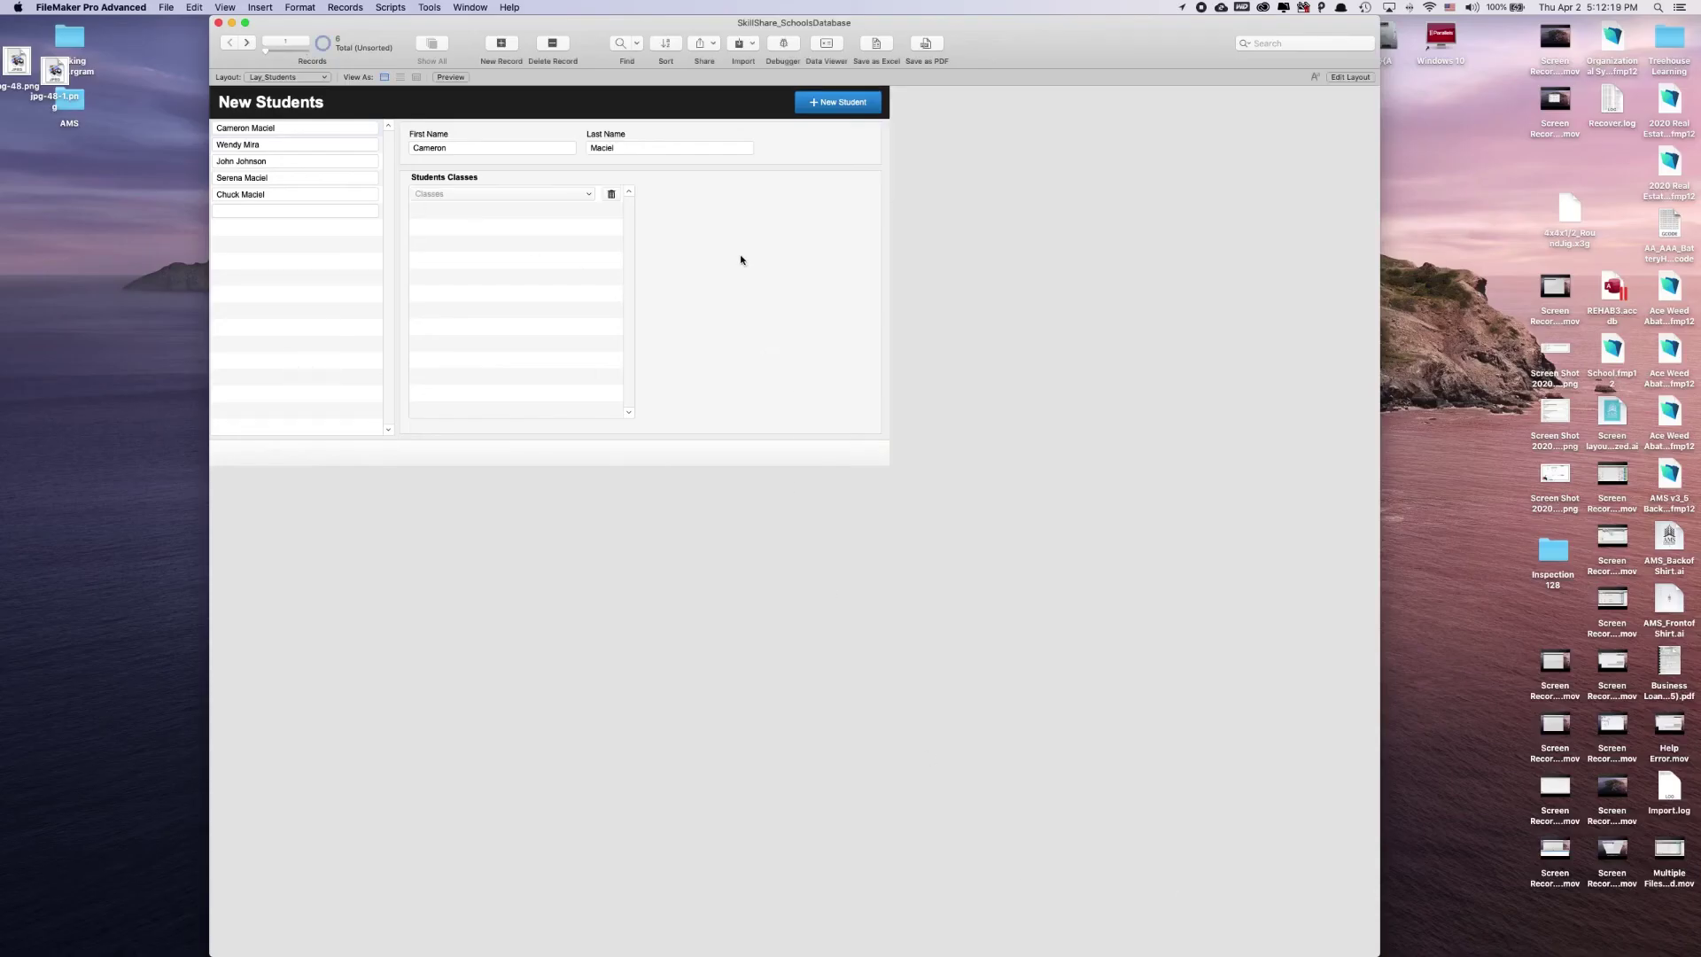
# Give the first student the classes Programming, Math and Science.
pyautogui.click(573, 194)
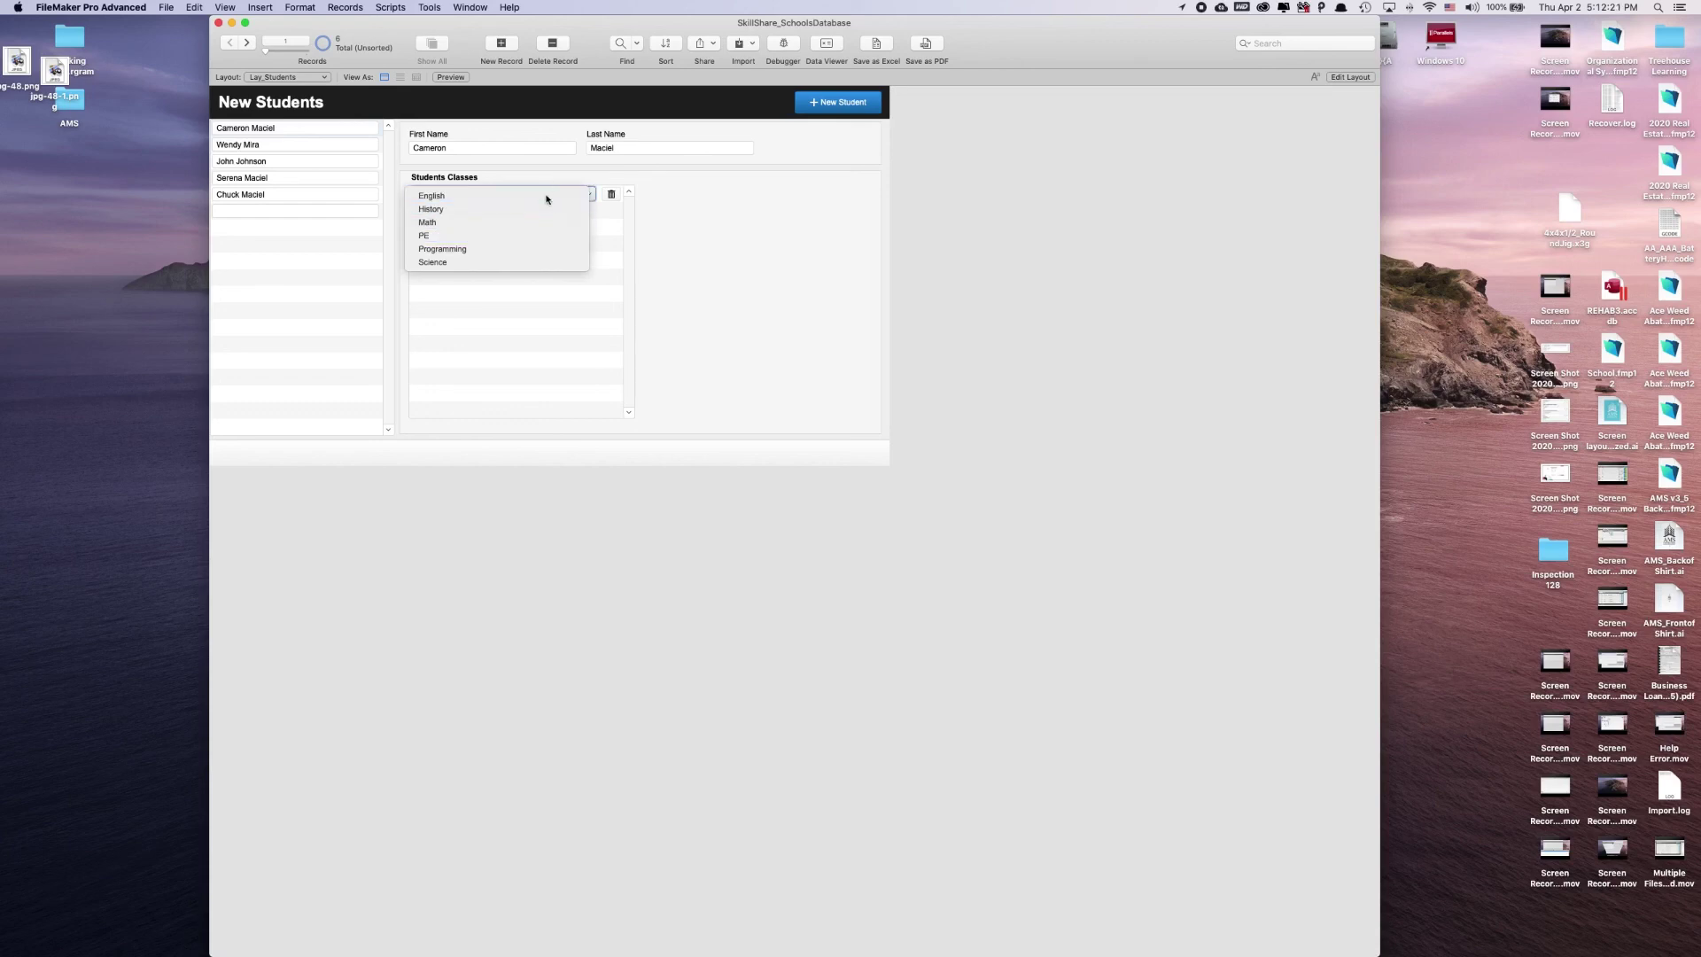
pyautogui.click(940, 307)
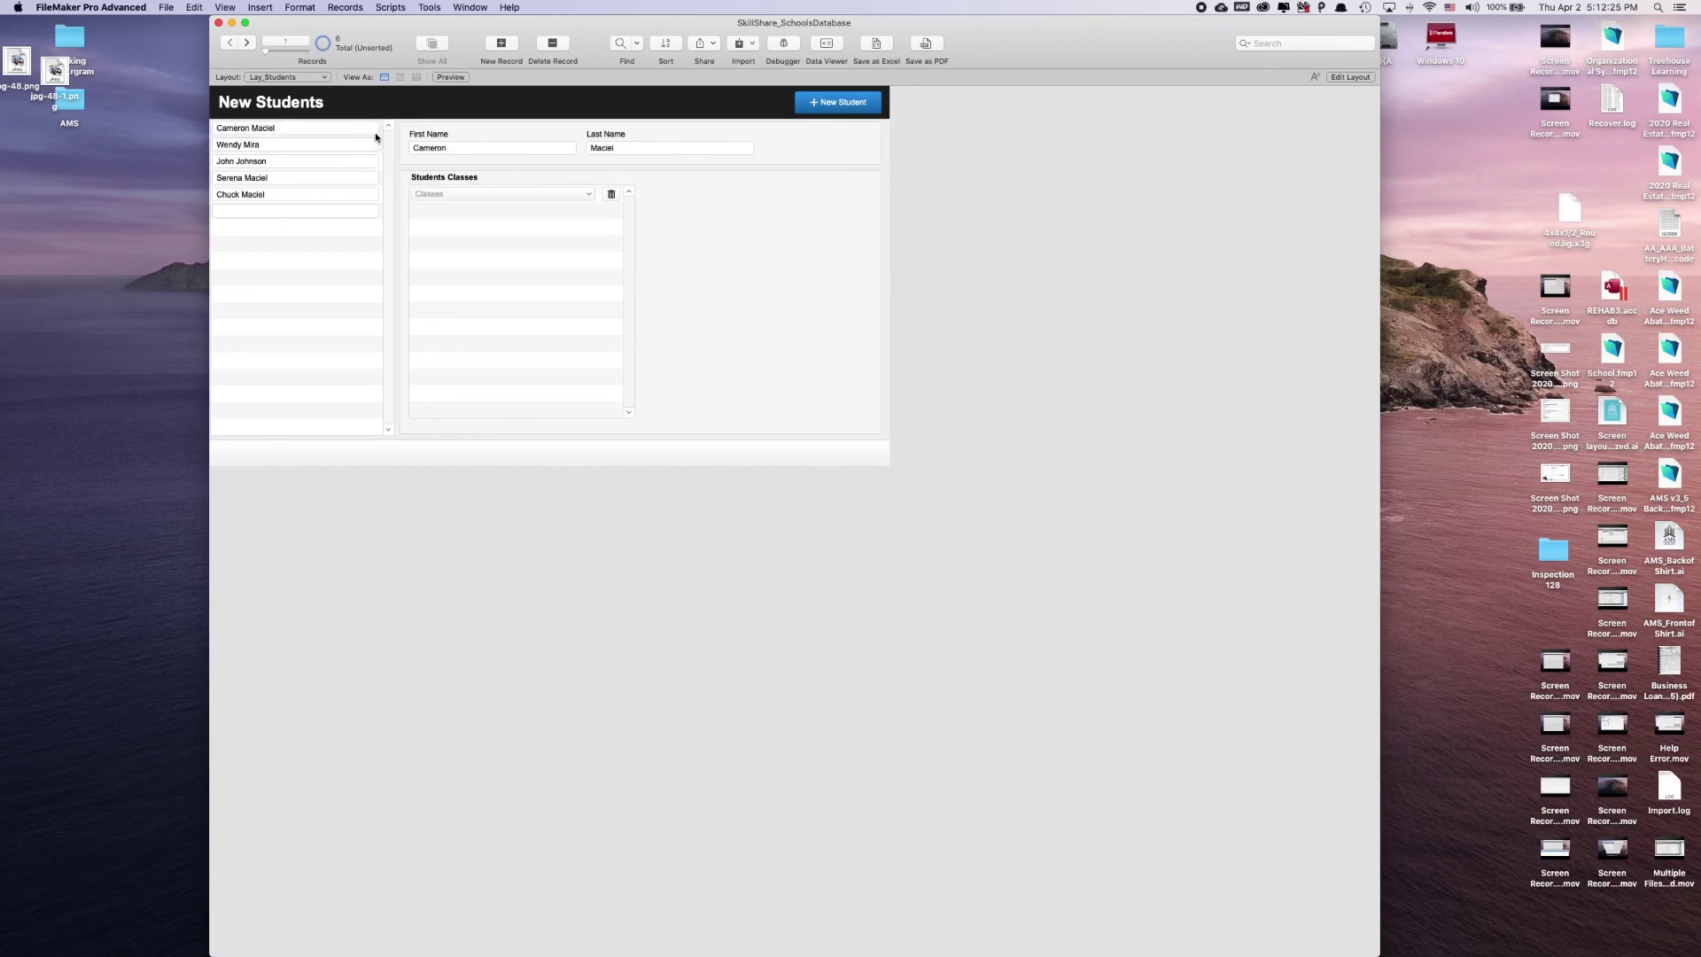
pyautogui.click(452, 195)
pyautogui.click(437, 247)
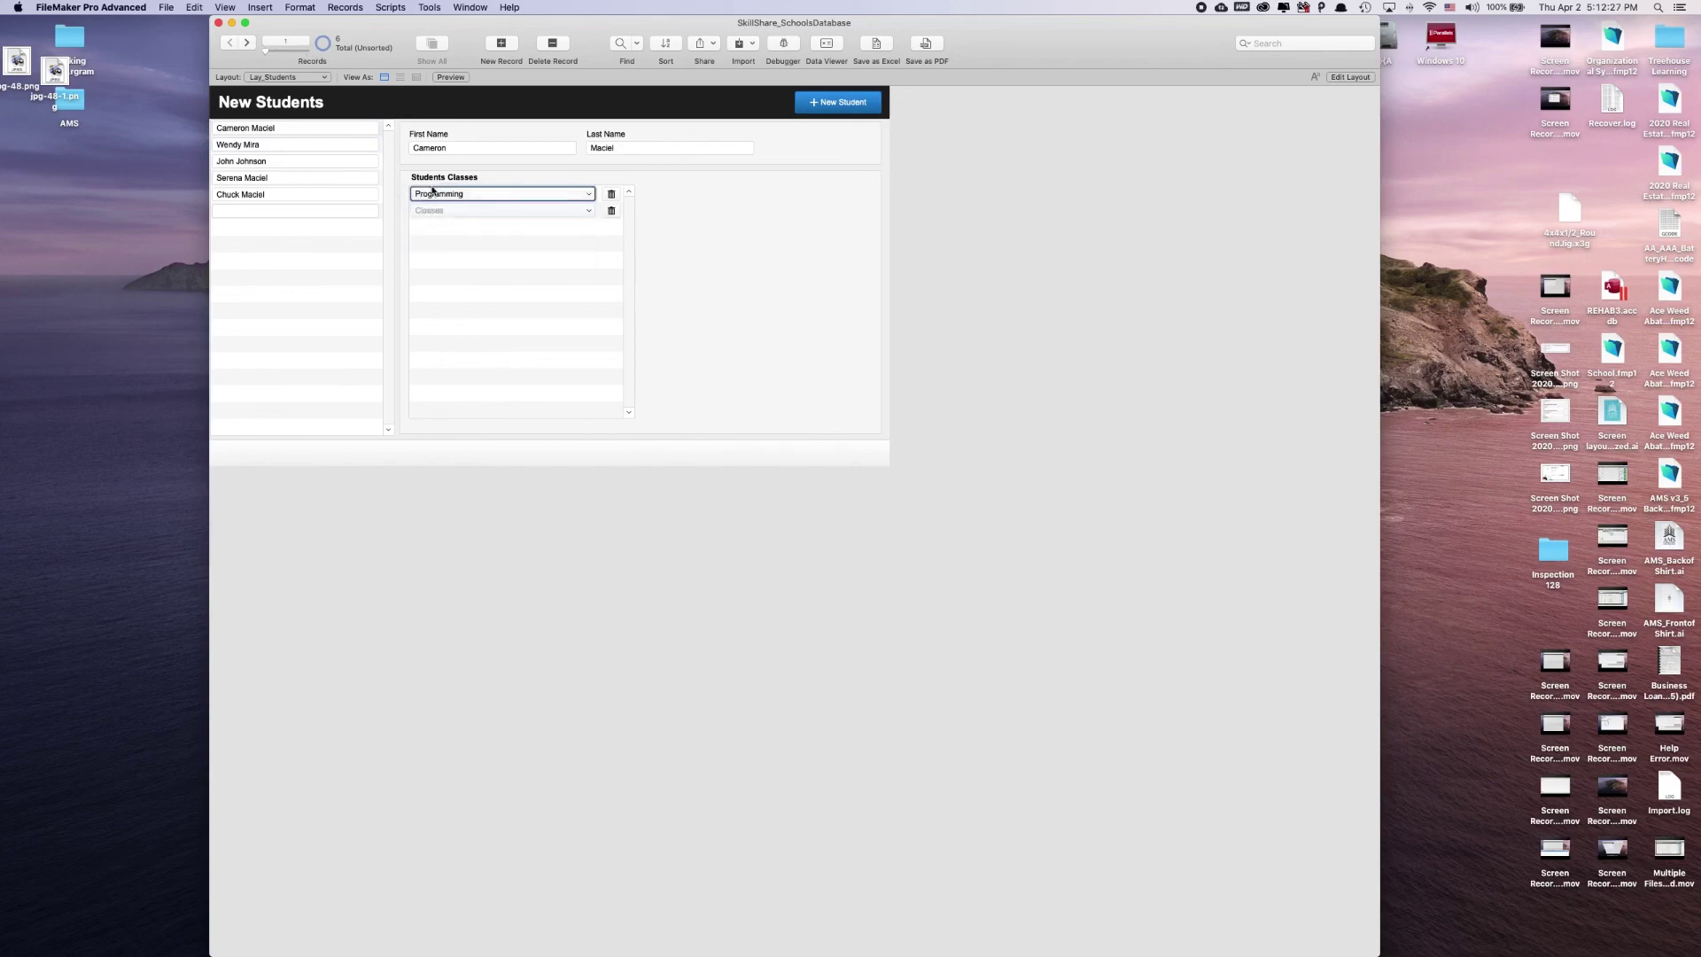
pyautogui.click(427, 210)
pyautogui.click(427, 238)
pyautogui.click(440, 227)
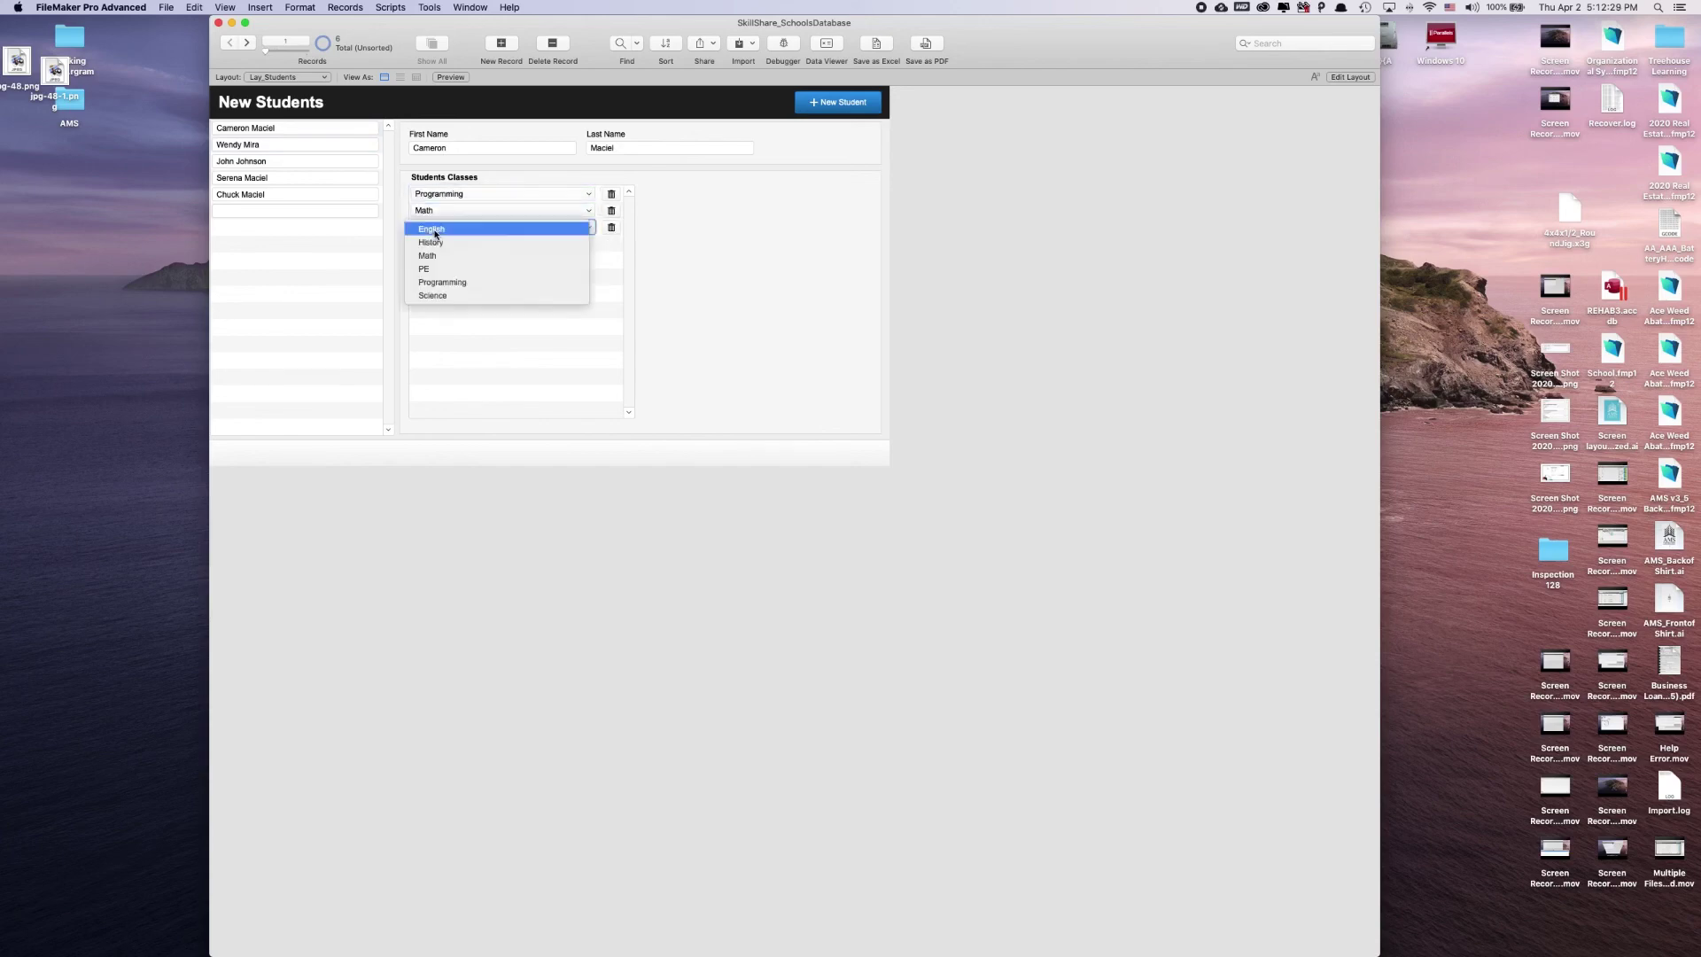
pyautogui.click(438, 296)
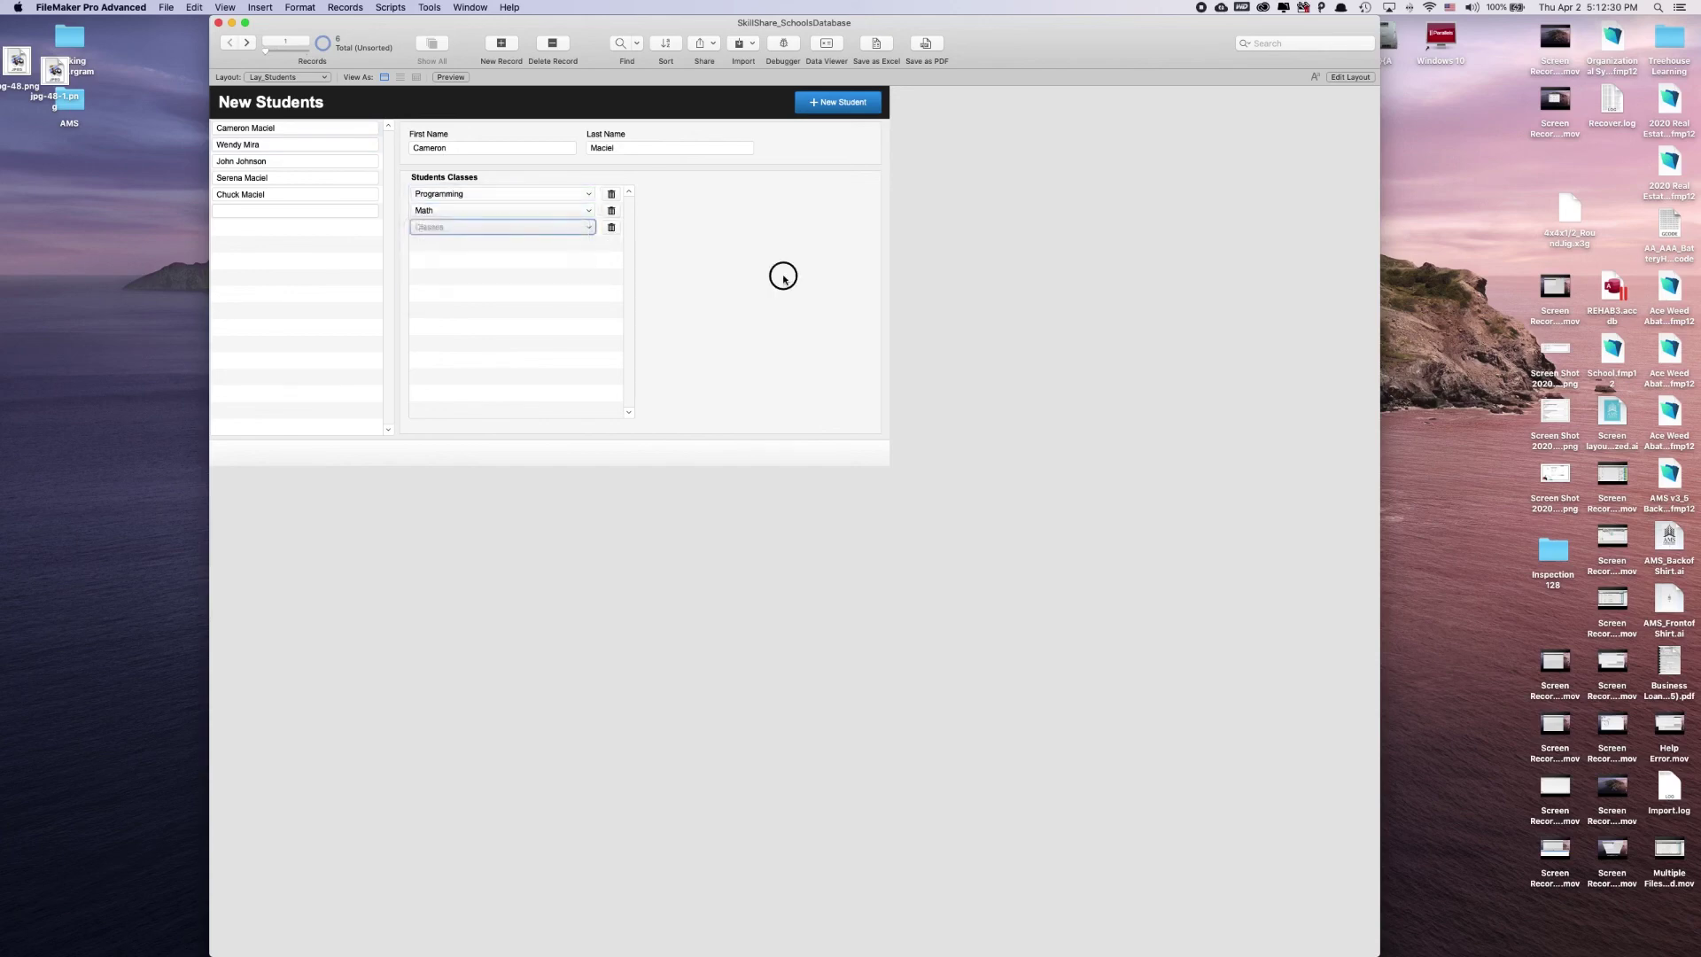
# Give the second student the classes Science and Math.
pyautogui.click(379, 148)
pyautogui.click(424, 195)
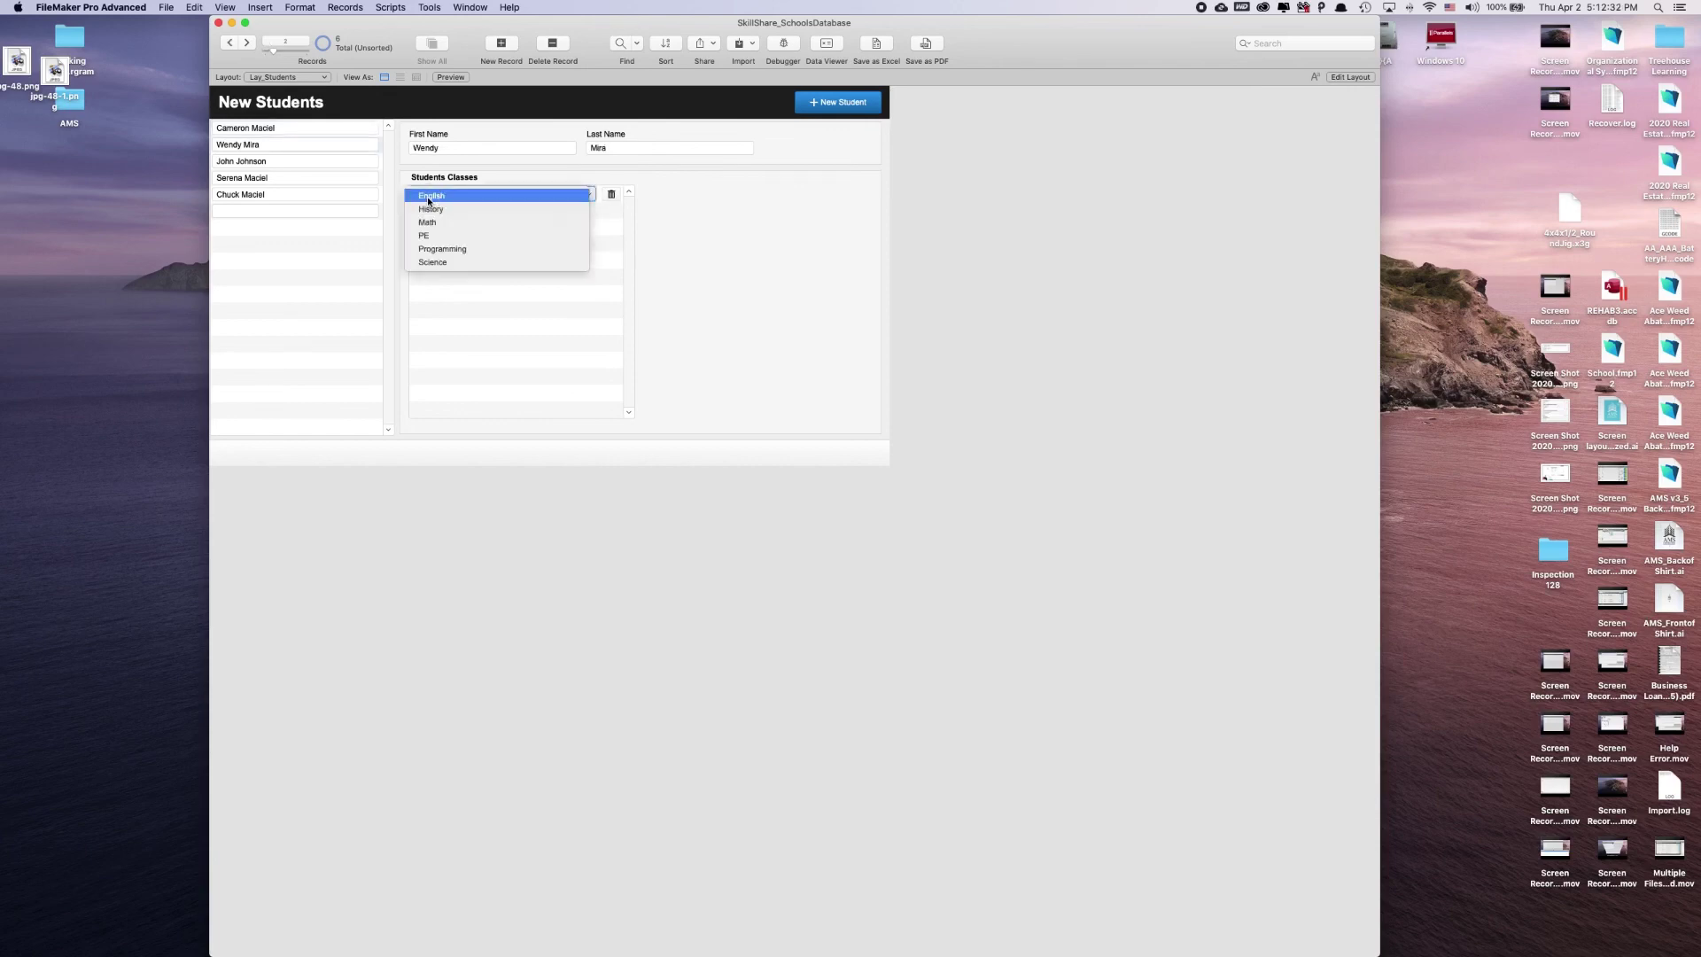
pyautogui.click(432, 262)
pyautogui.click(426, 210)
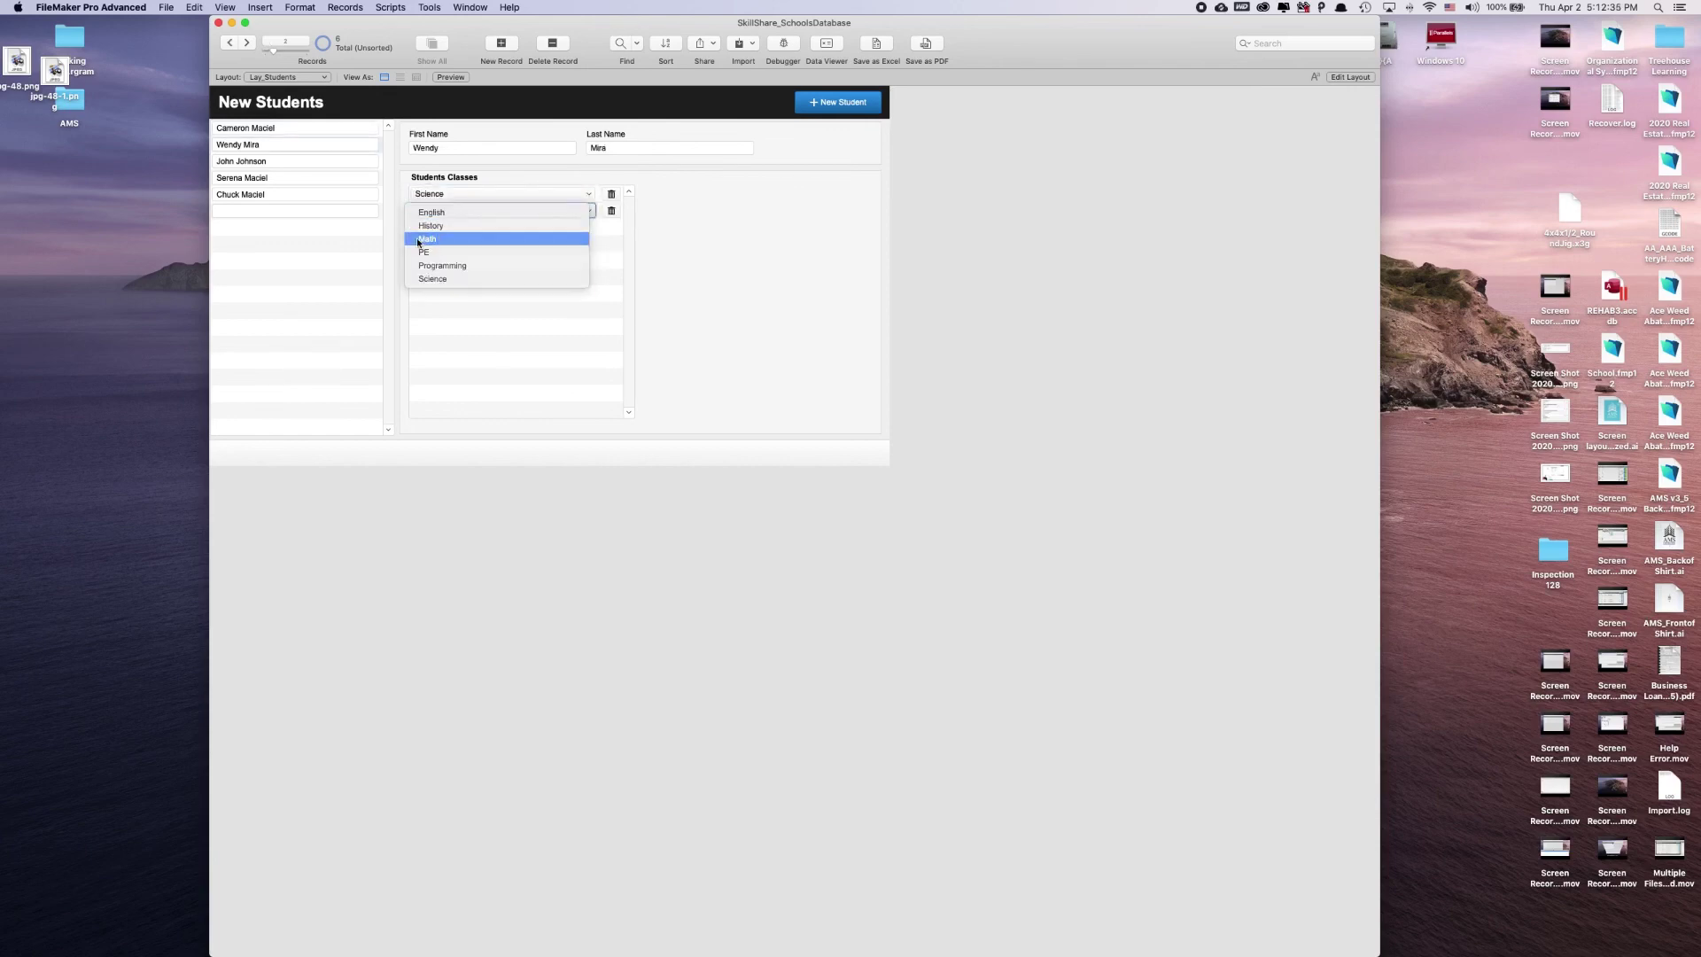
pyautogui.click(416, 237)
# Give the third student the classes History and English.
pyautogui.click(381, 167)
pyautogui.click(432, 194)
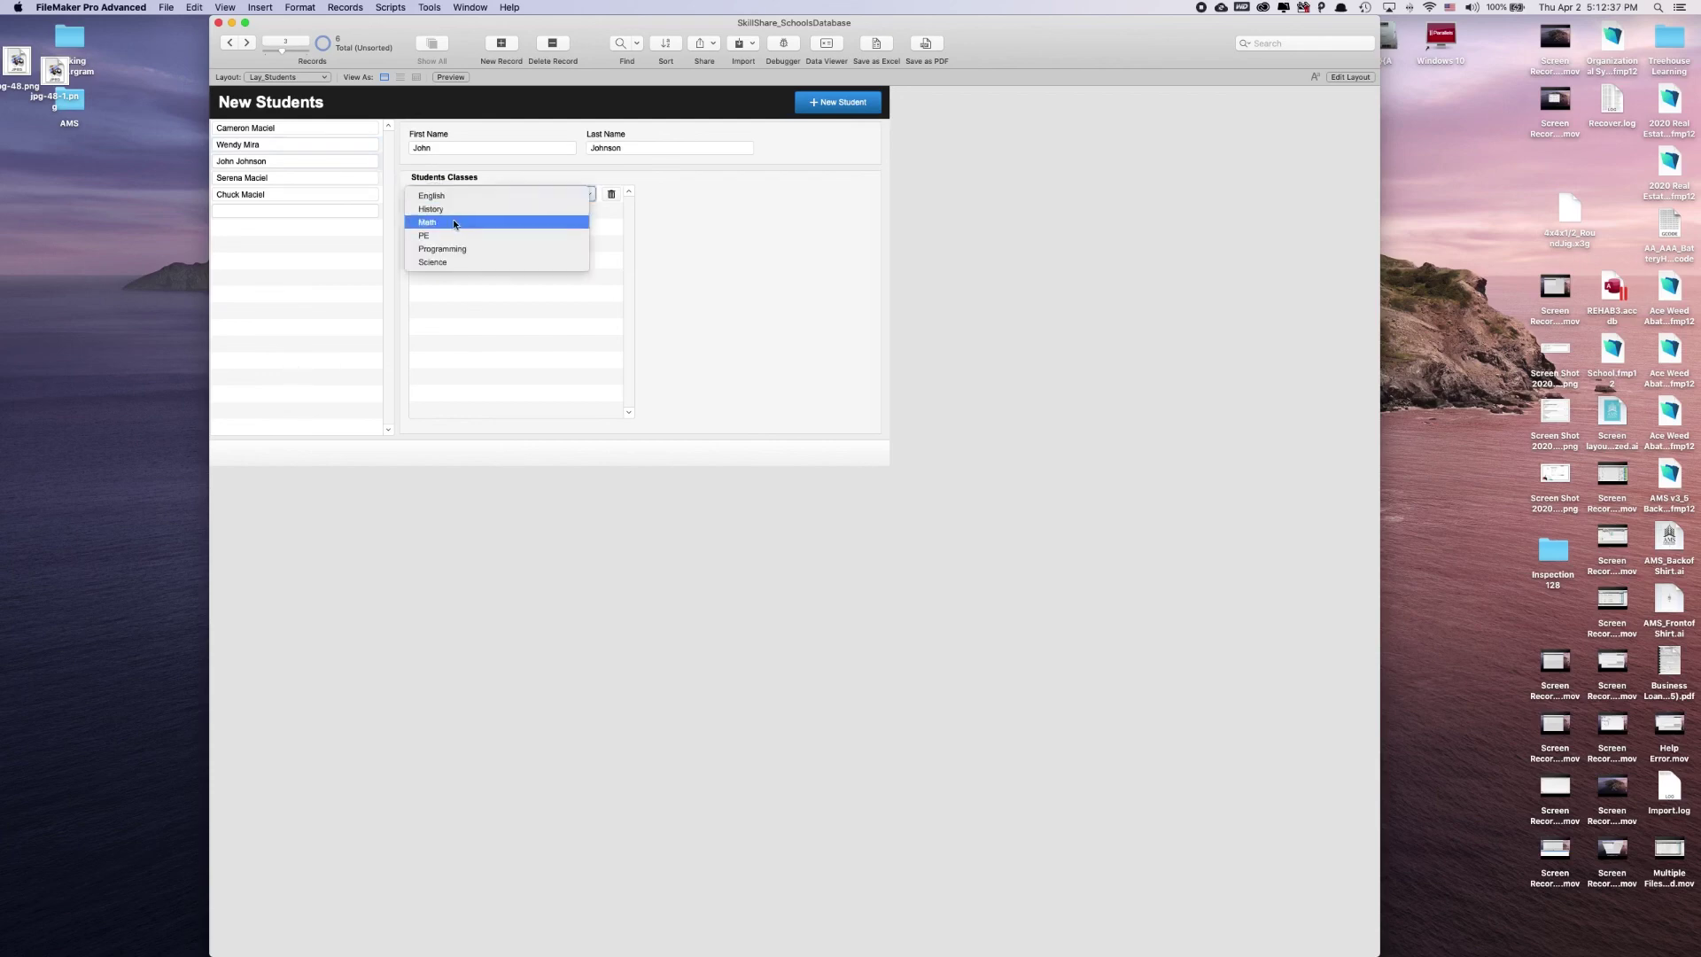
pyautogui.click(443, 209)
pyautogui.click(450, 211)
pyautogui.click(450, 211)
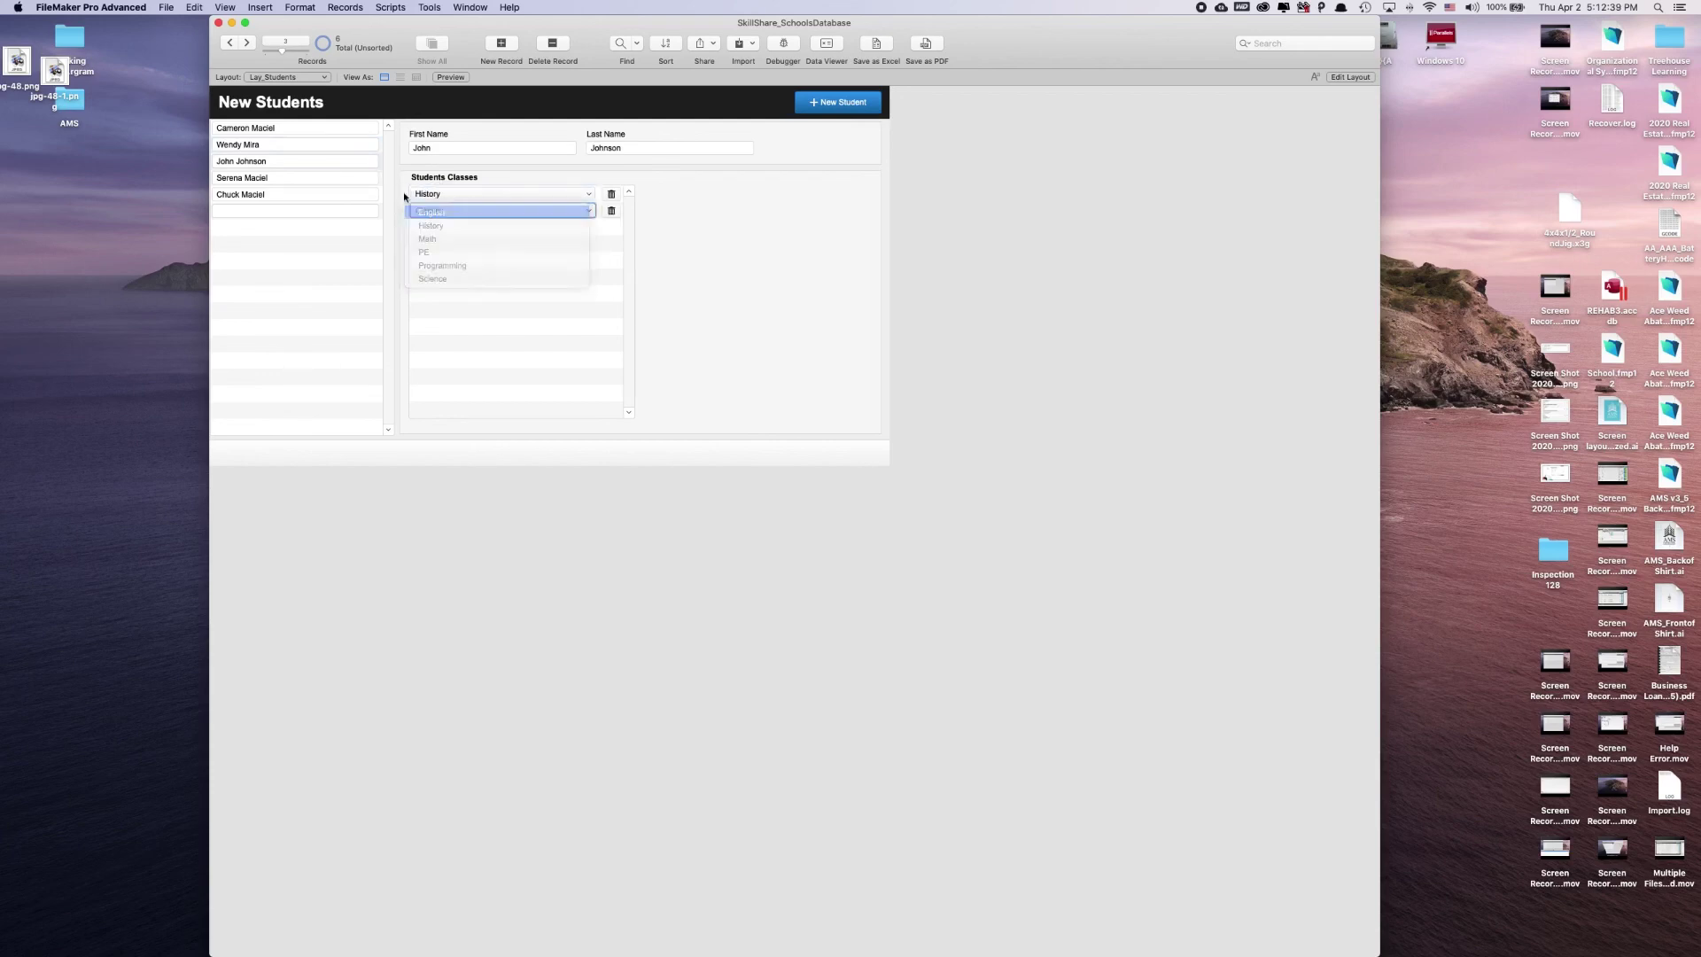
# Give the fourth student the classes History, English and PE.
pyautogui.click(381, 180)
pyautogui.click(427, 194)
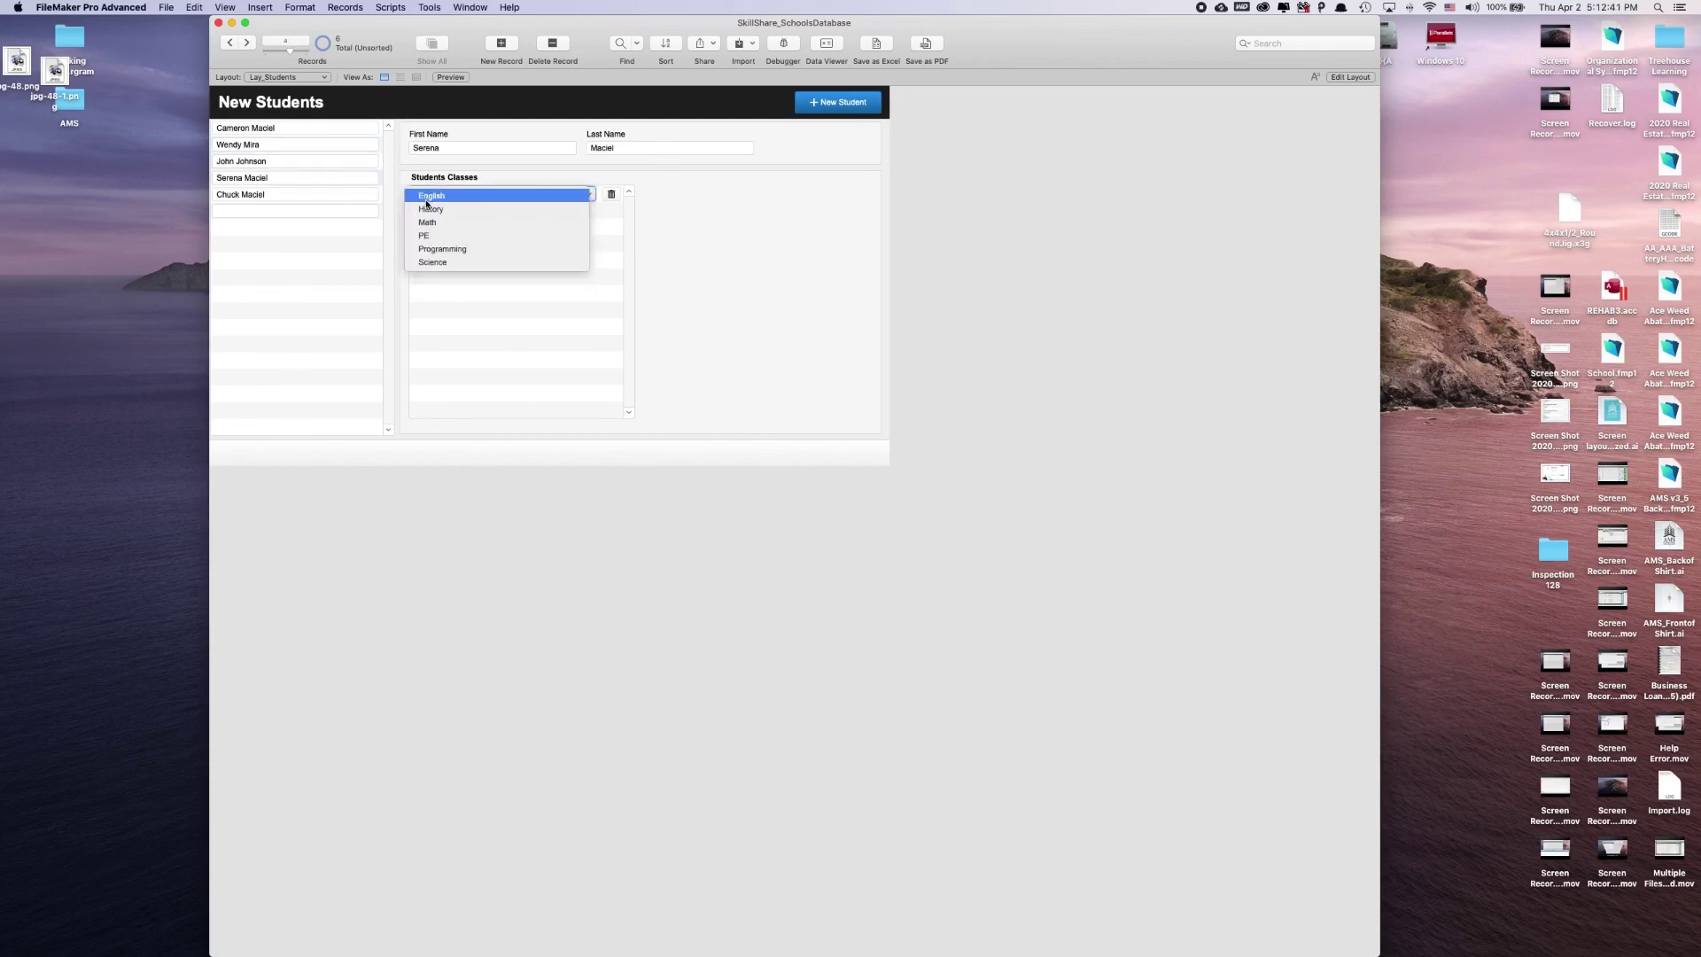
pyautogui.click(430, 209)
pyautogui.click(432, 212)
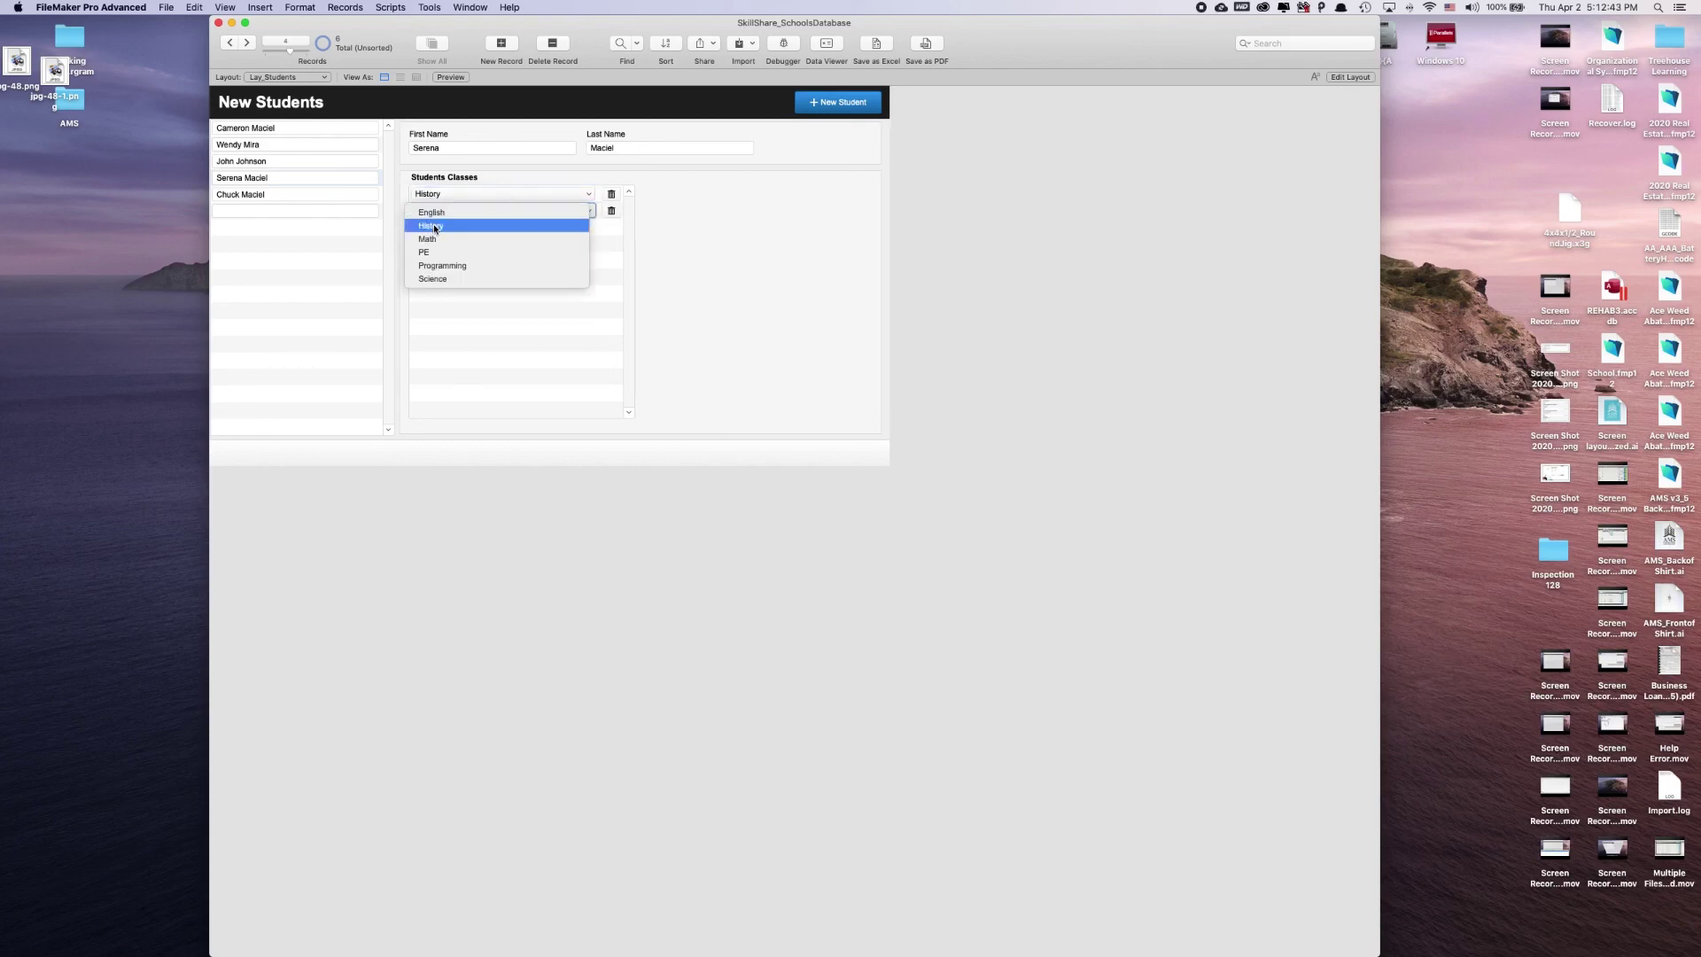
pyautogui.click(434, 226)
pyautogui.click(437, 213)
pyautogui.click(448, 216)
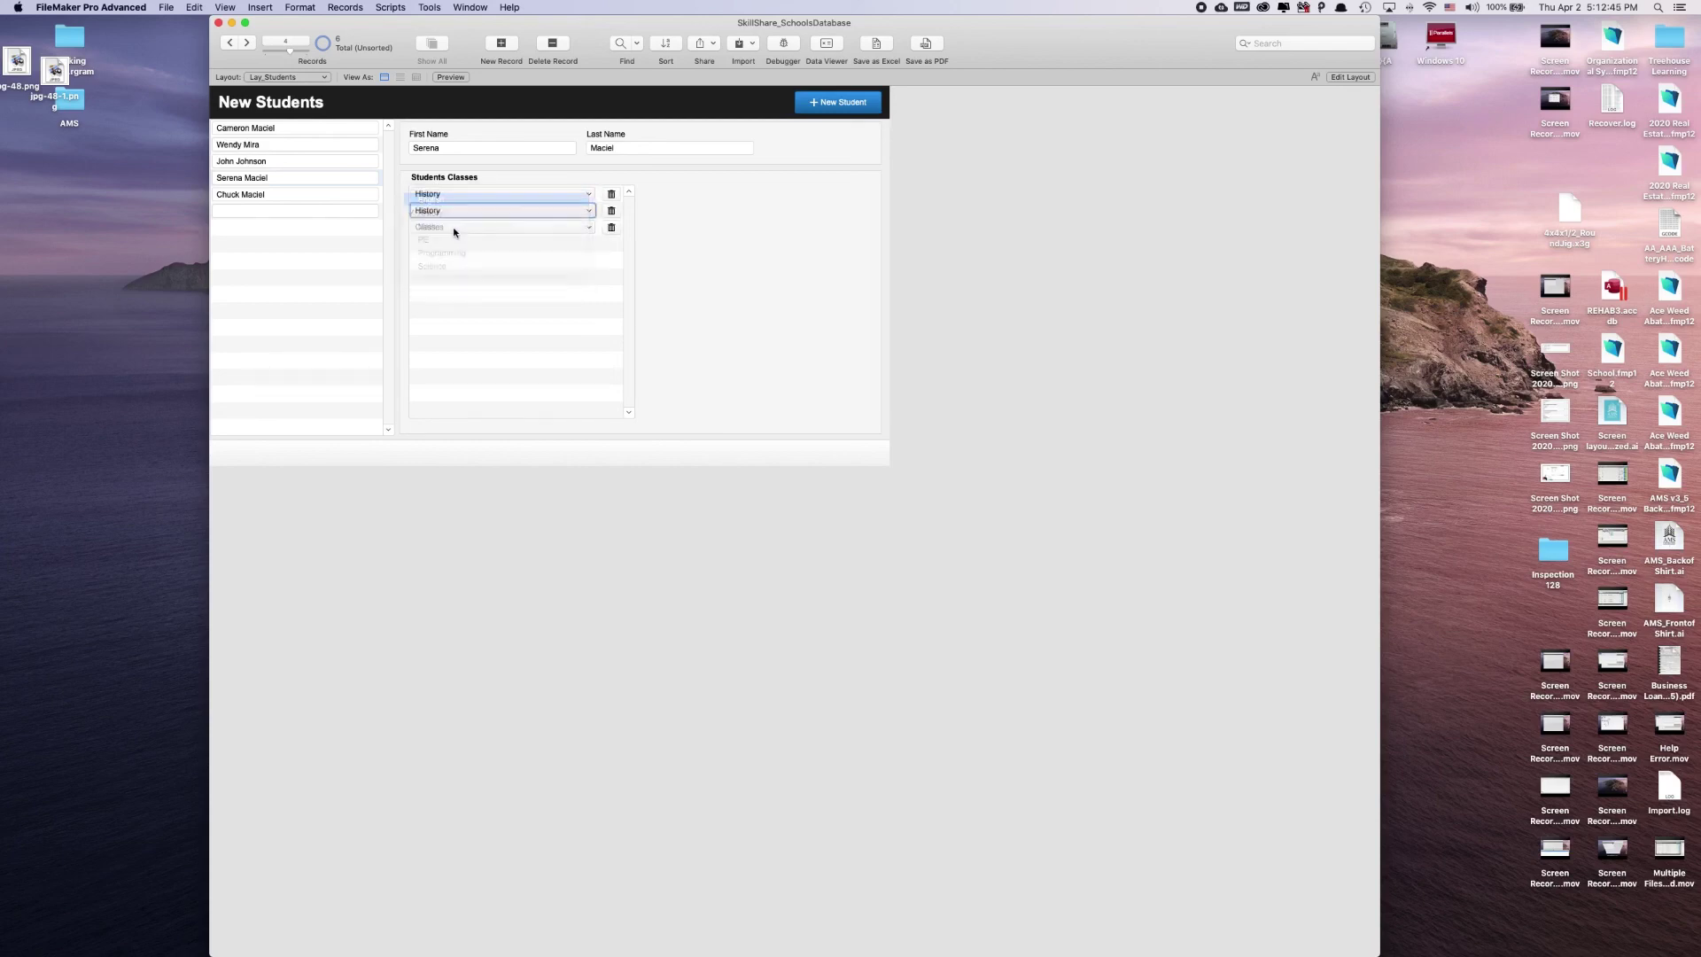
pyautogui.click(452, 227)
pyautogui.click(445, 266)
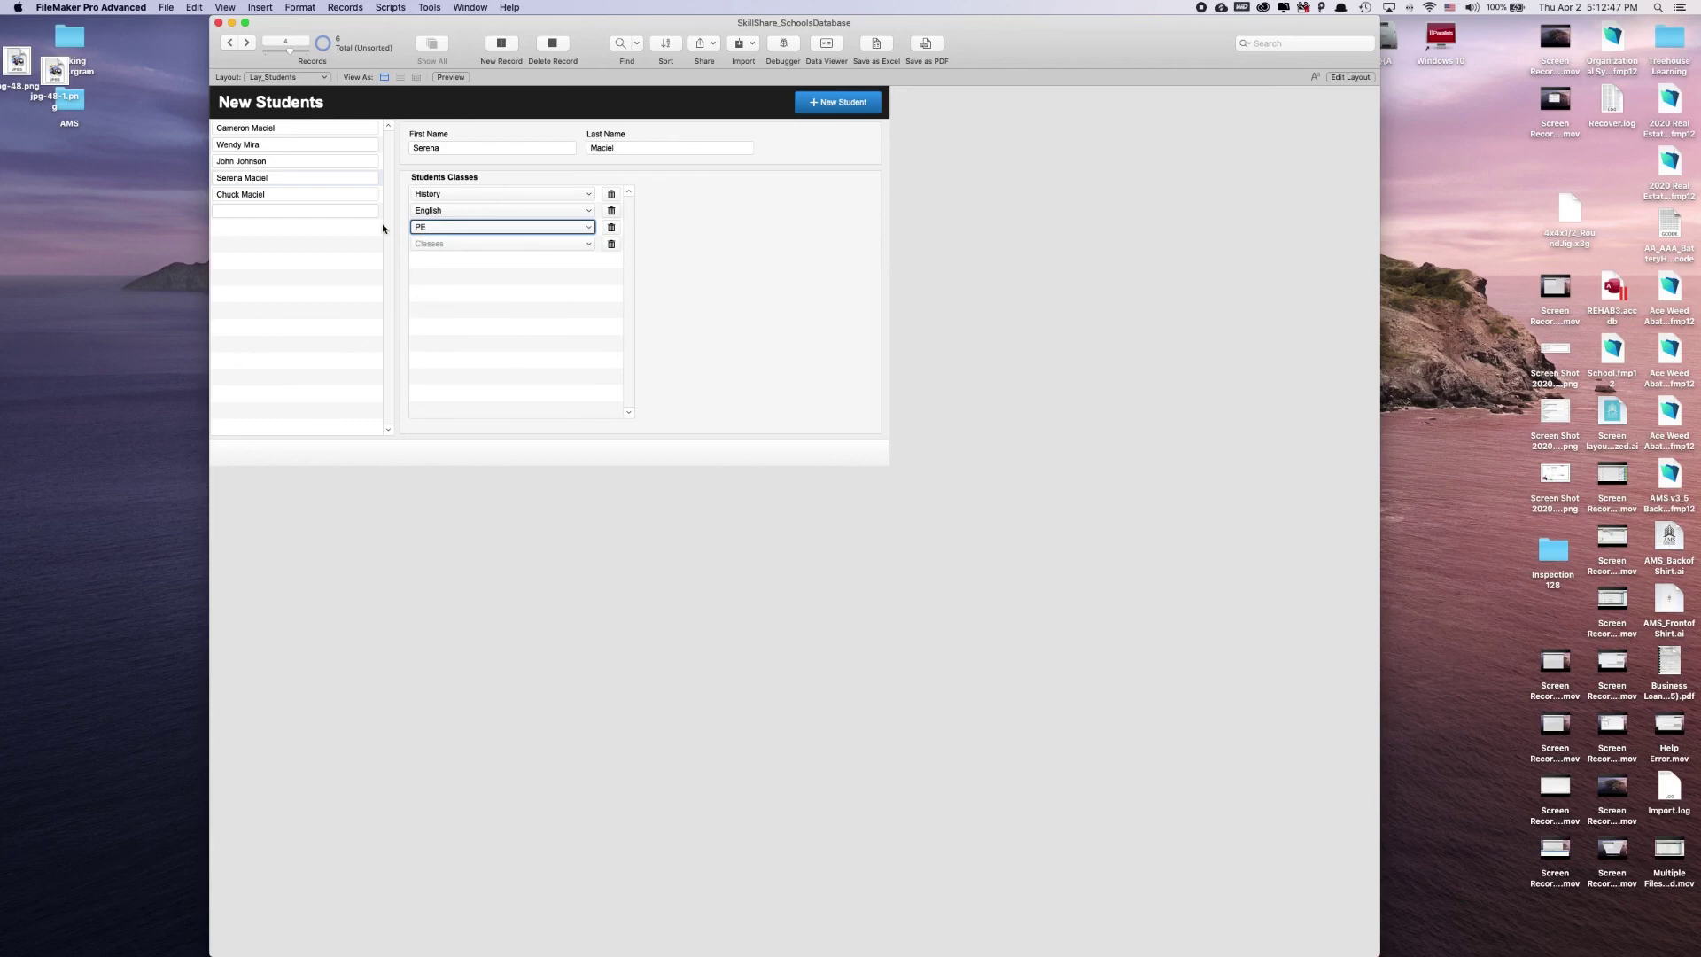
# Give the fifth student the classes PE, Math and History.
pyautogui.click(376, 195)
pyautogui.click(429, 194)
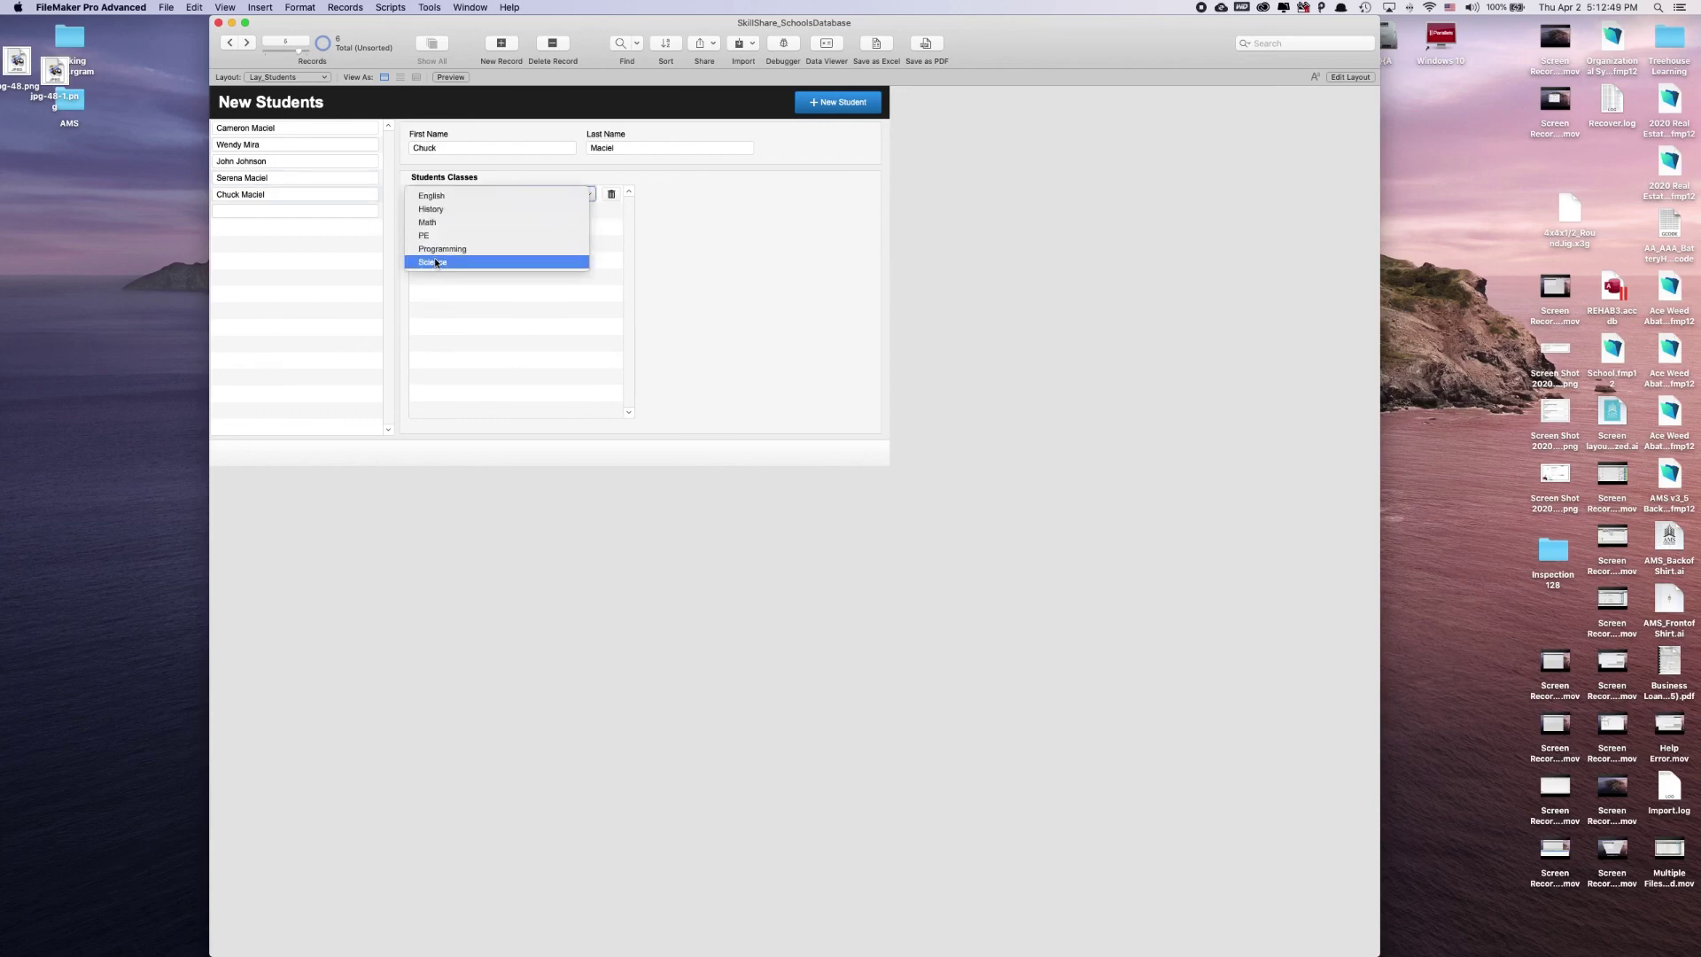
pyautogui.click(431, 234)
pyautogui.click(437, 213)
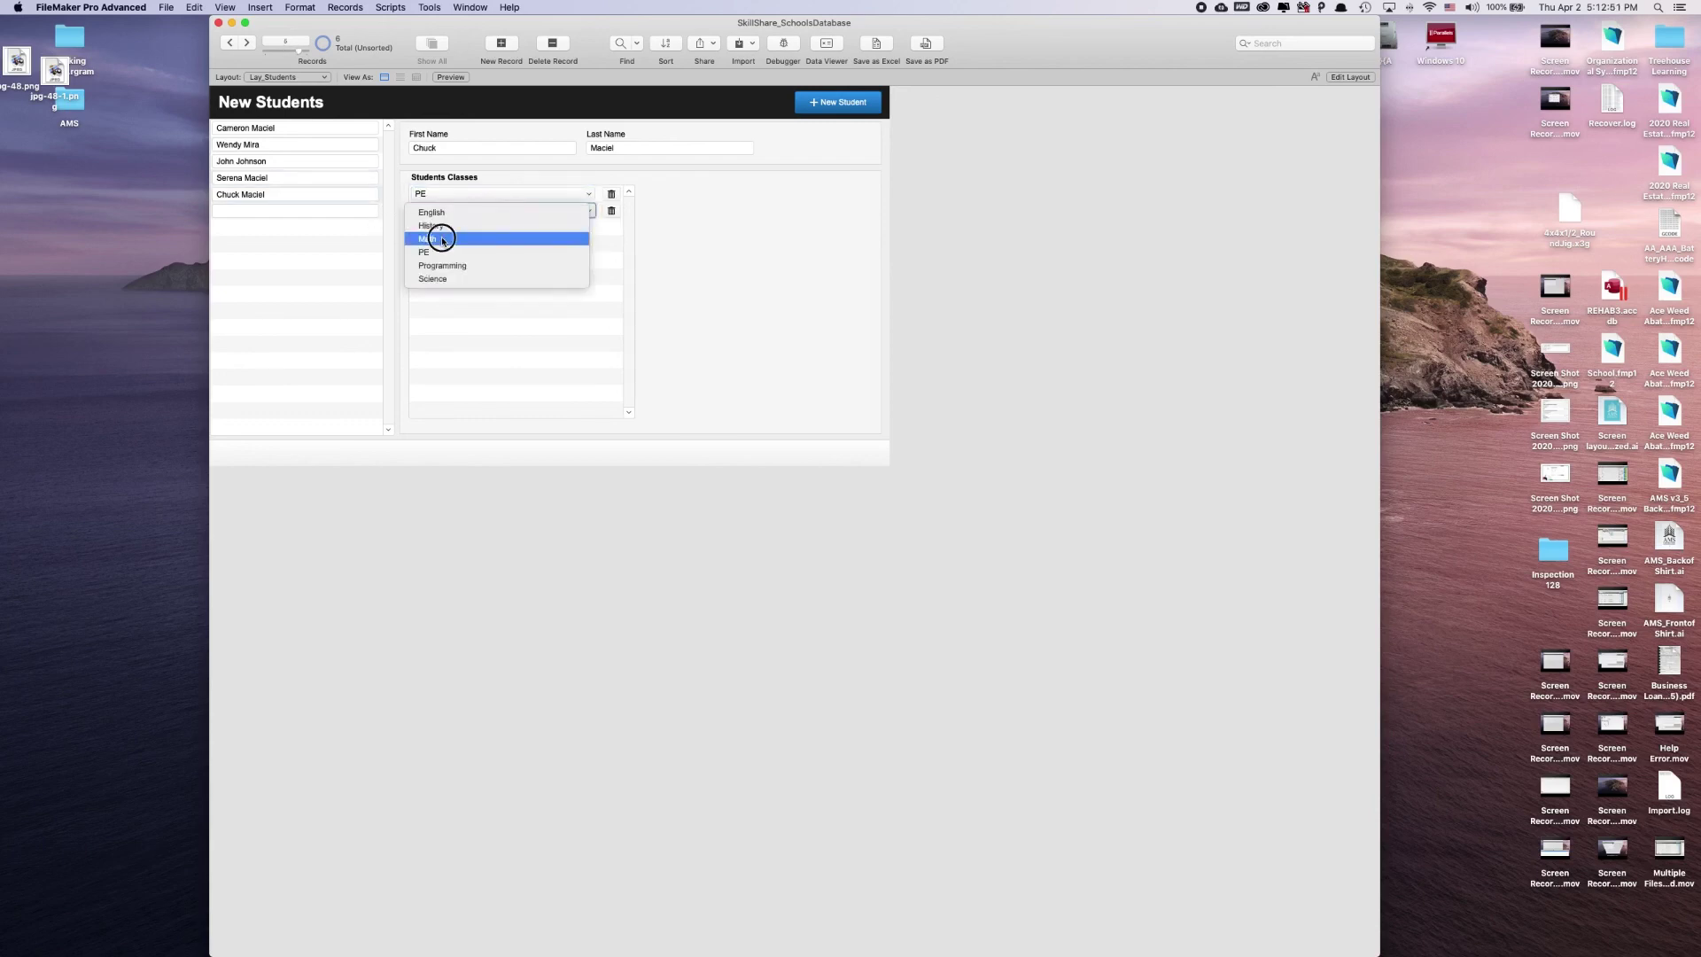
pyautogui.click(443, 239)
pyautogui.click(437, 227)
pyautogui.click(391, 242)
pyautogui.click(429, 229)
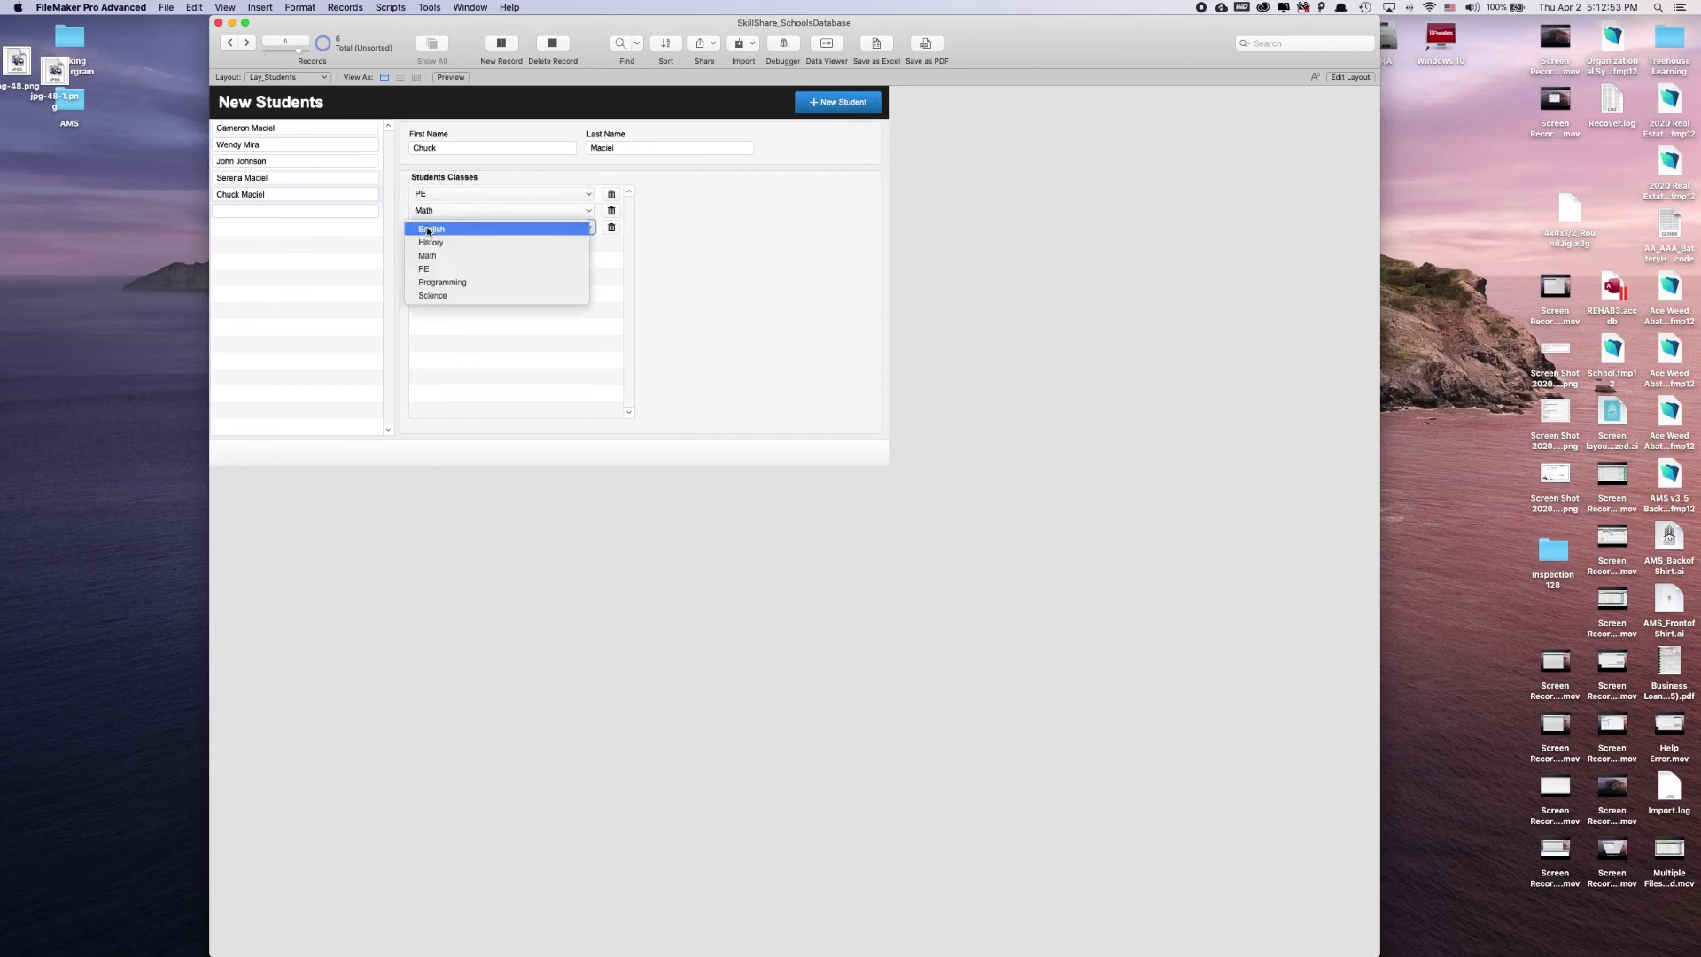
pyautogui.click(430, 242)
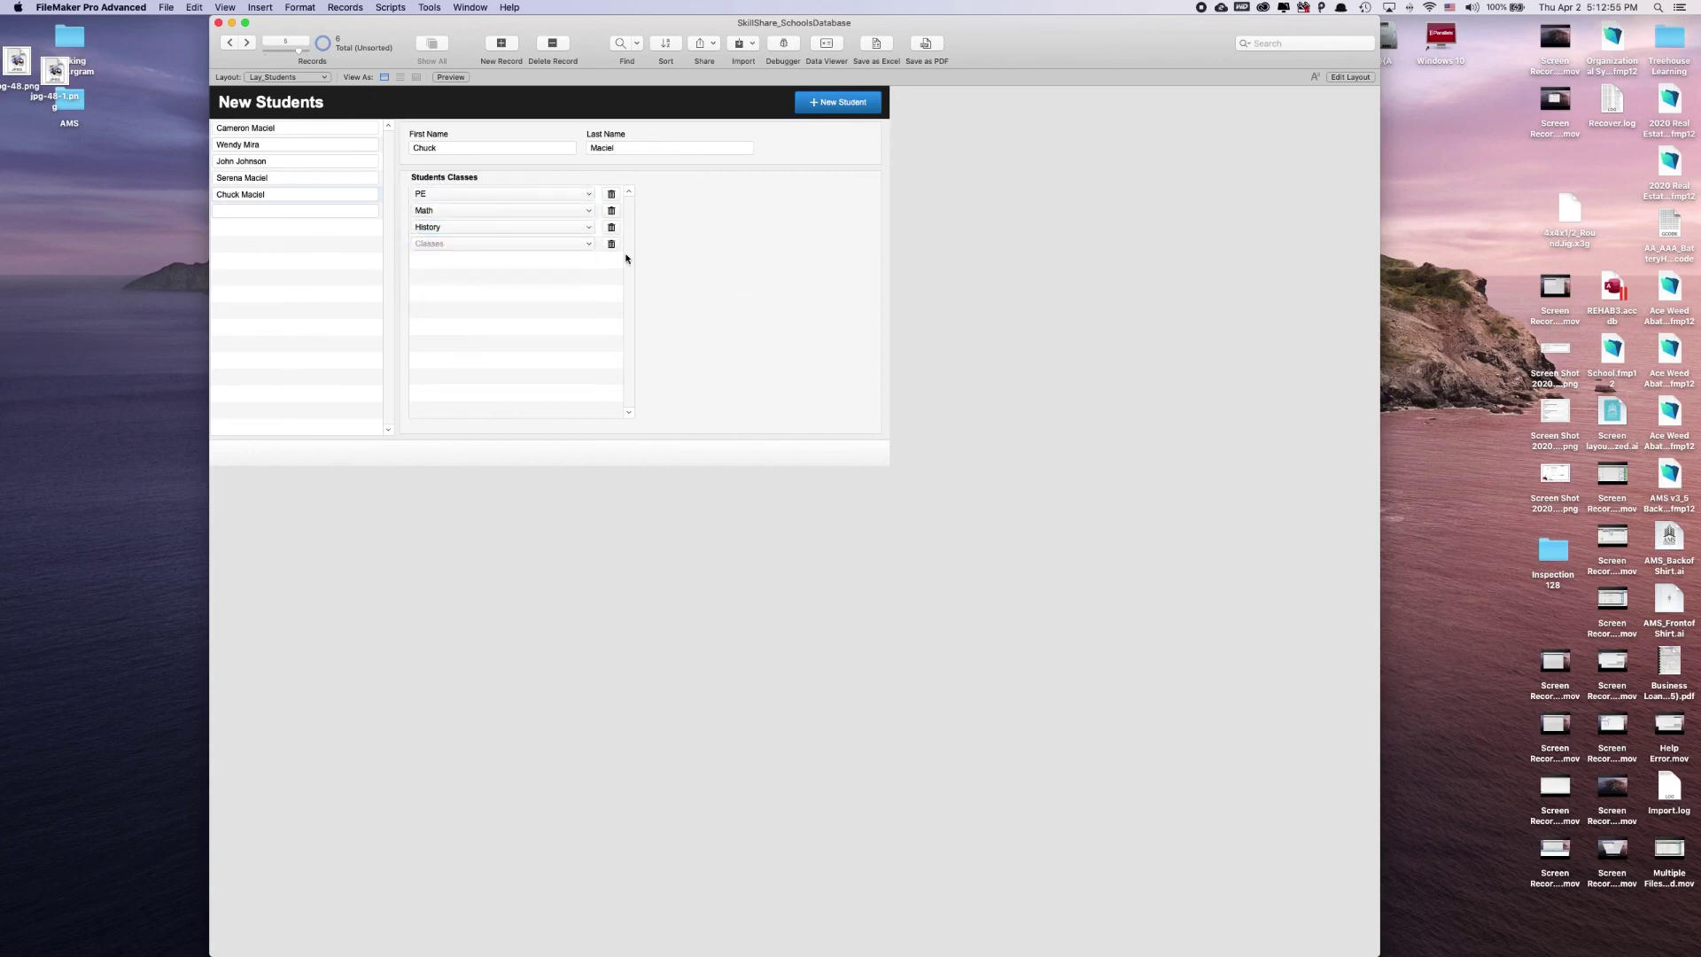
# Add a Programming row for the fifth student, then delete it with the trash button.
pyautogui.click(569, 244)
pyautogui.click(451, 302)
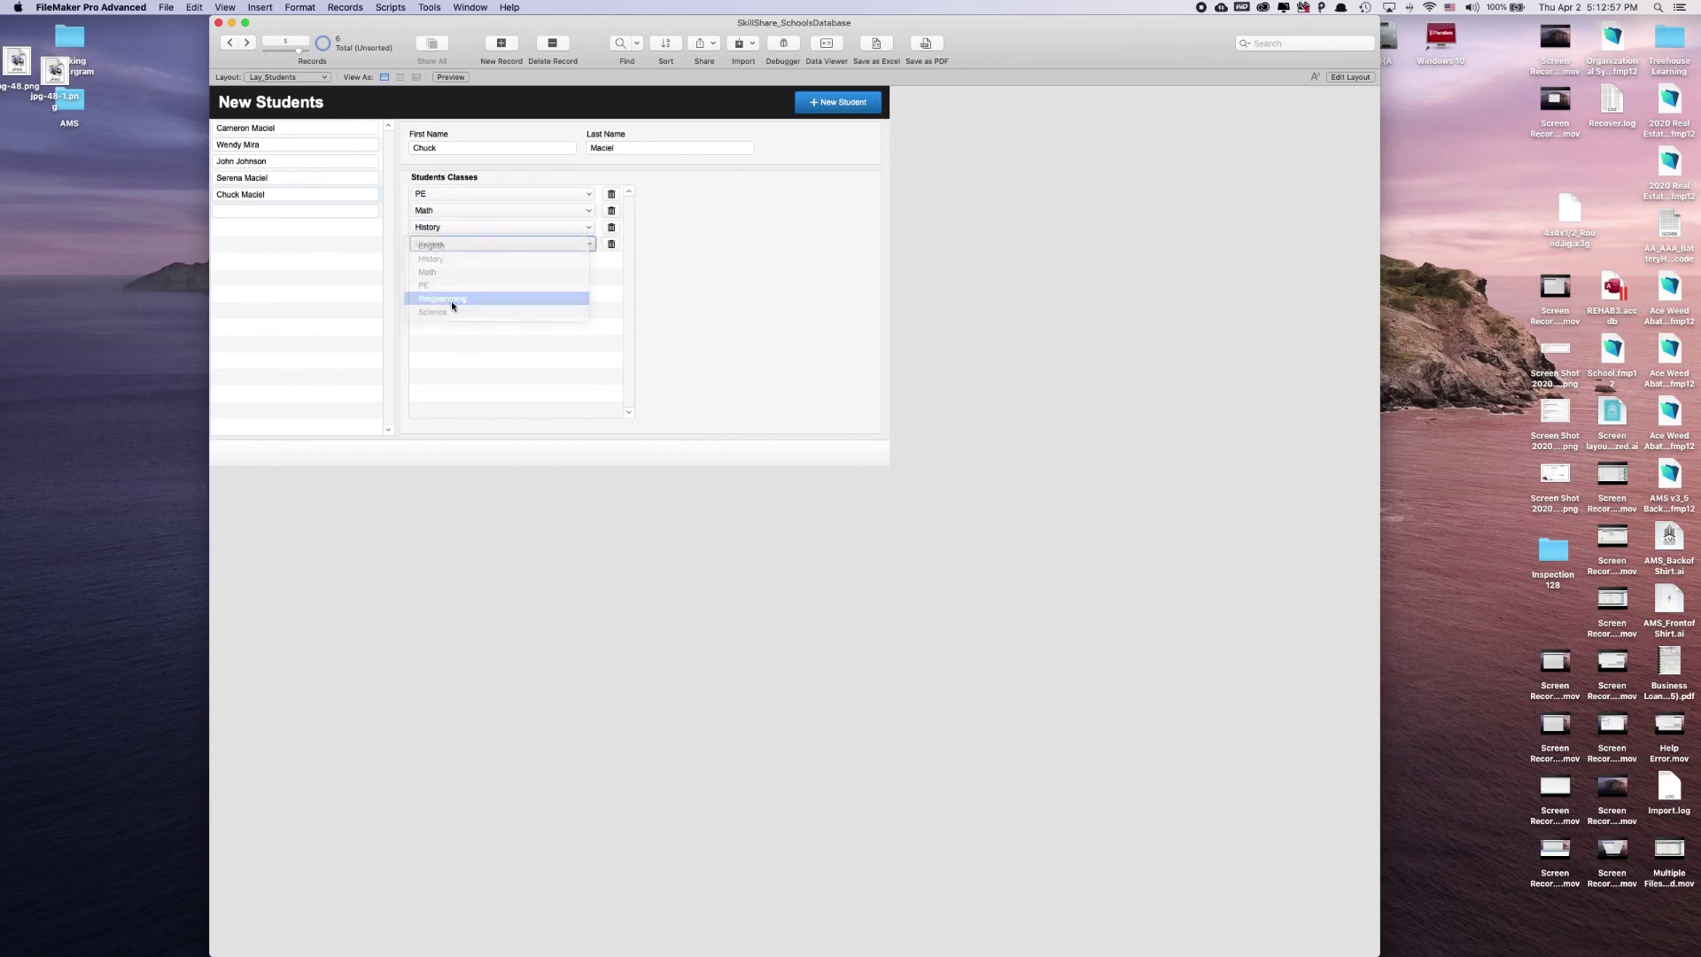
pyautogui.click(610, 245)
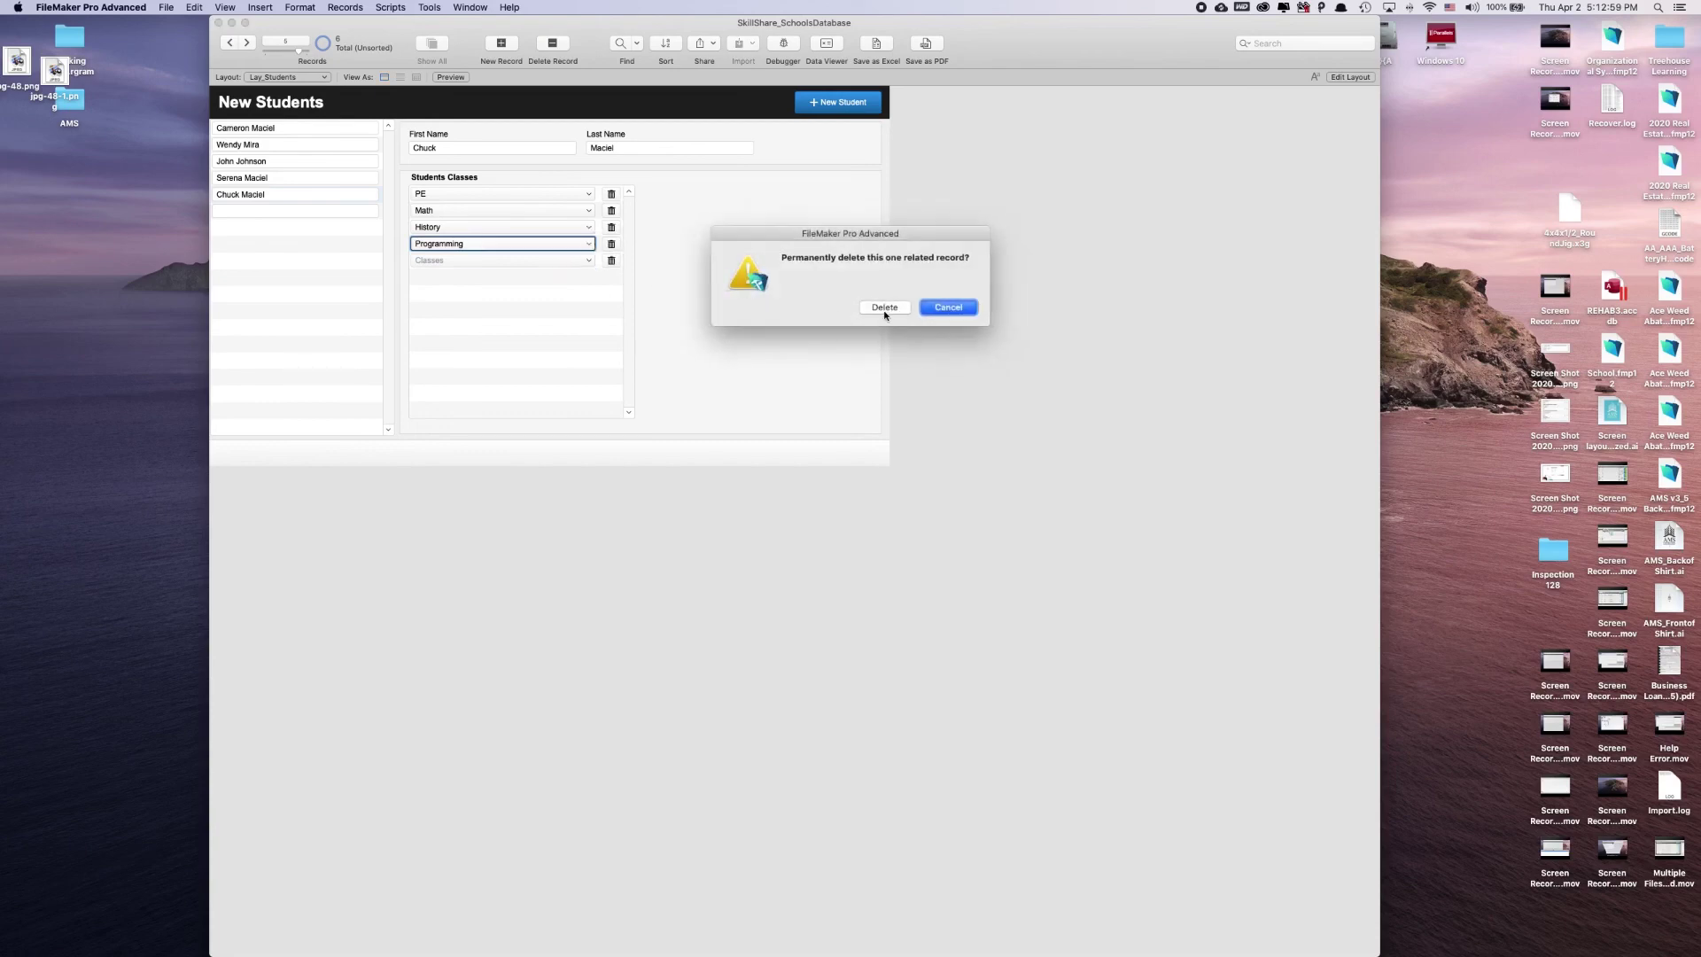
pyautogui.click(871, 310)
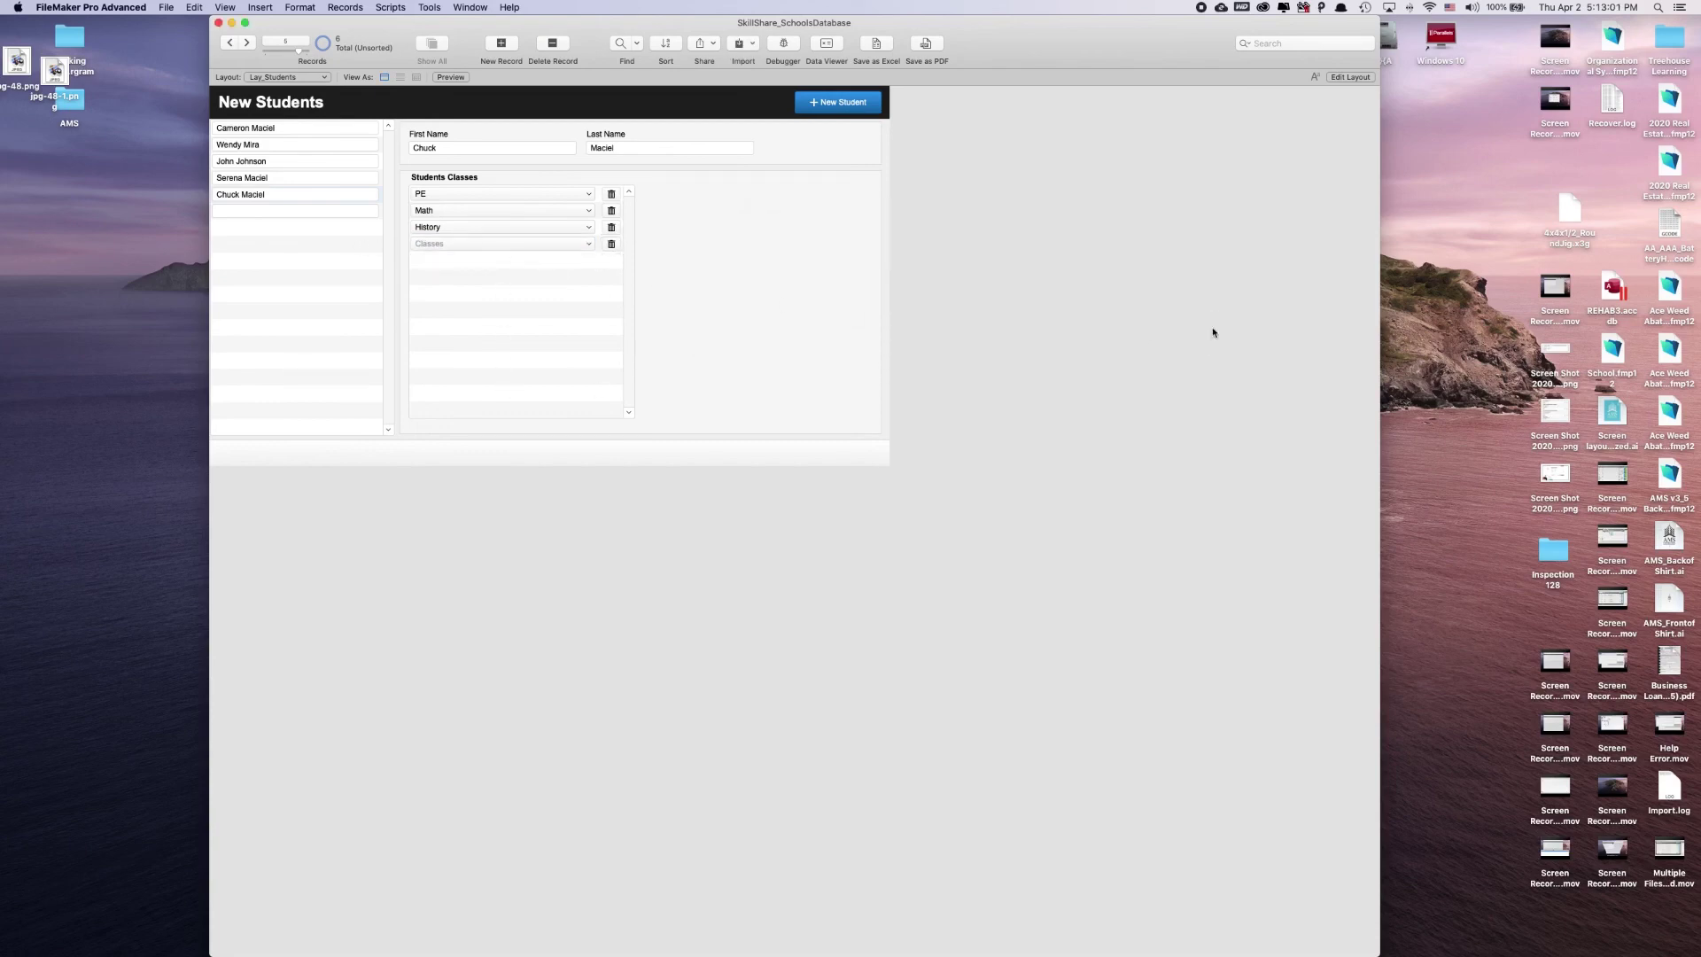
# Review the students' class portals, ending on the first student.
pyautogui.click(376, 211)
pyautogui.click(377, 194)
pyautogui.click(379, 161)
pyautogui.click(380, 145)
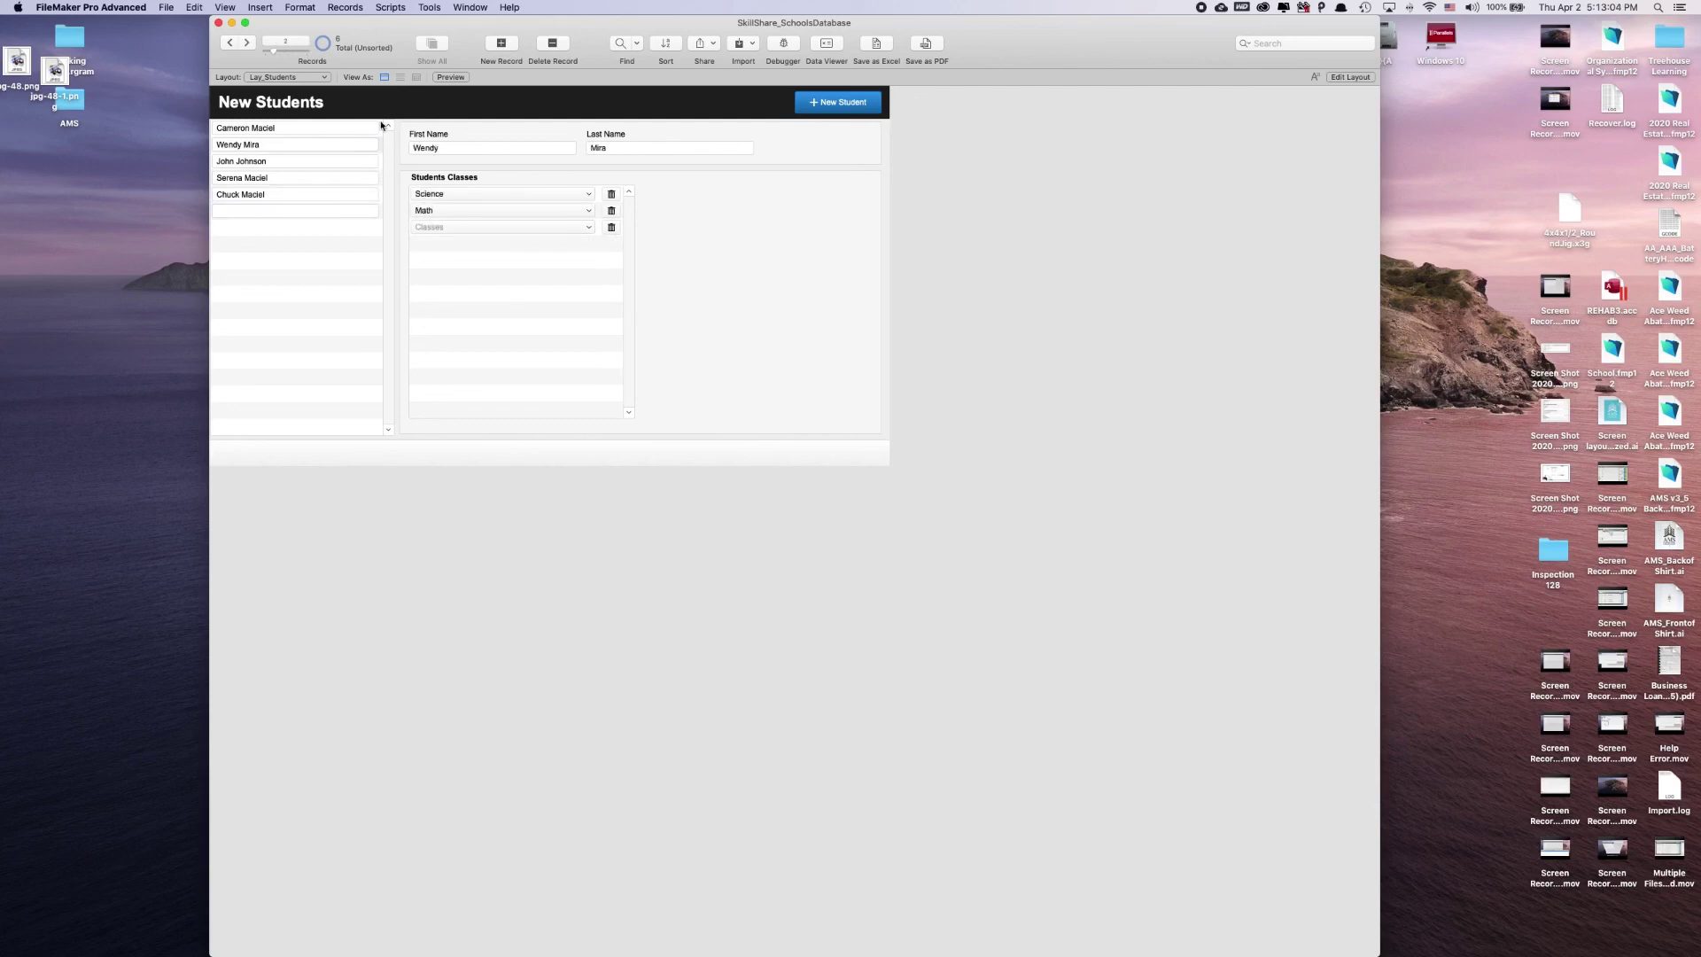
pyautogui.click(379, 175)
pyautogui.click(381, 145)
pyautogui.click(384, 128)
# In the relationships graph, move Join_Students_Classes and Classes left, closer to LayStudents.
pyautogui.click(167, 7)
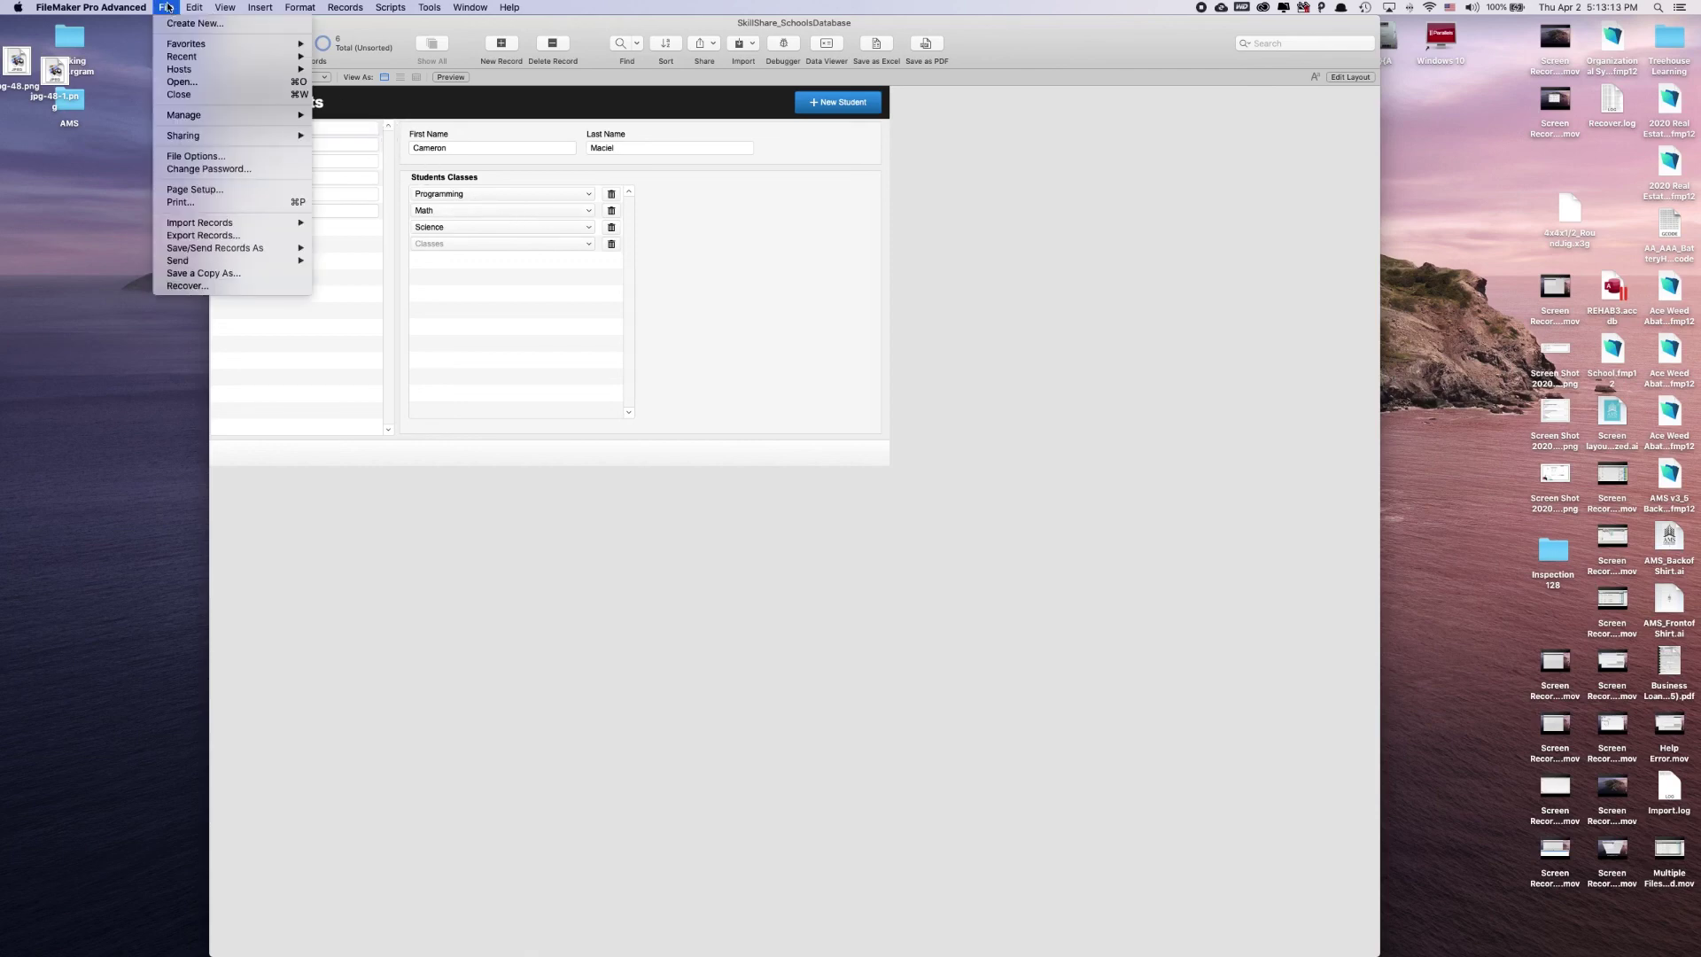
pyautogui.moveTo(194, 119)
pyautogui.click(354, 118)
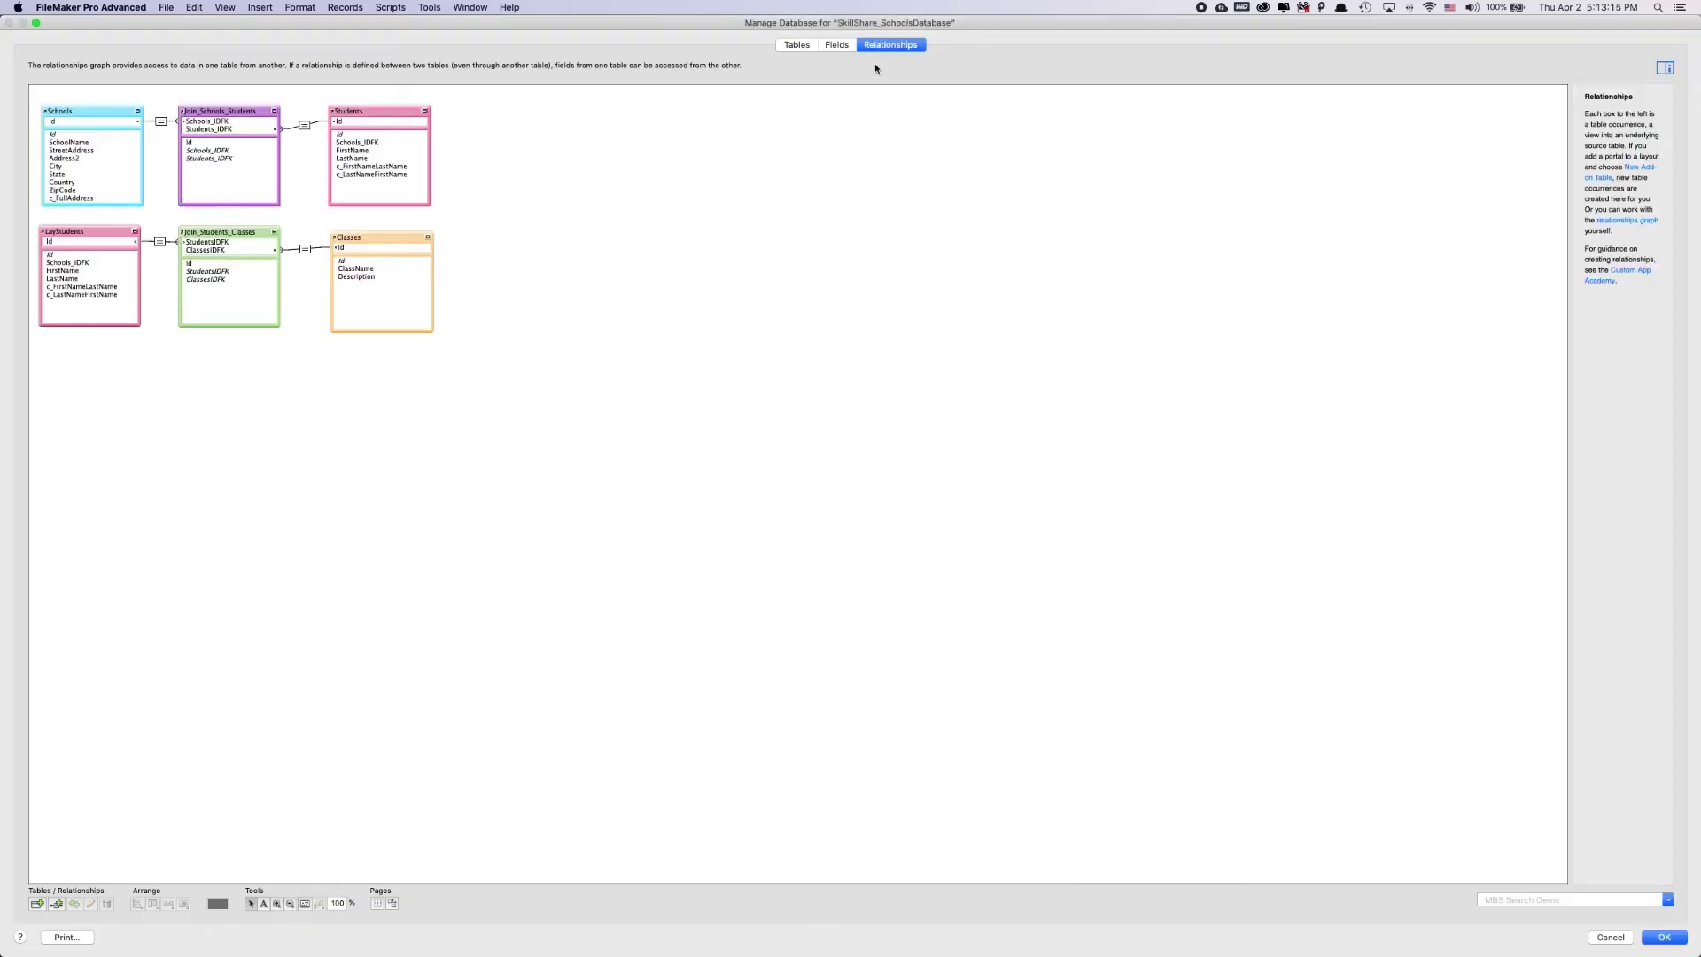
pyautogui.moveTo(376, 238); pyautogui.dragTo(374, 234)
pyautogui.moveTo(485, 134); pyautogui.dragTo(329, 236)
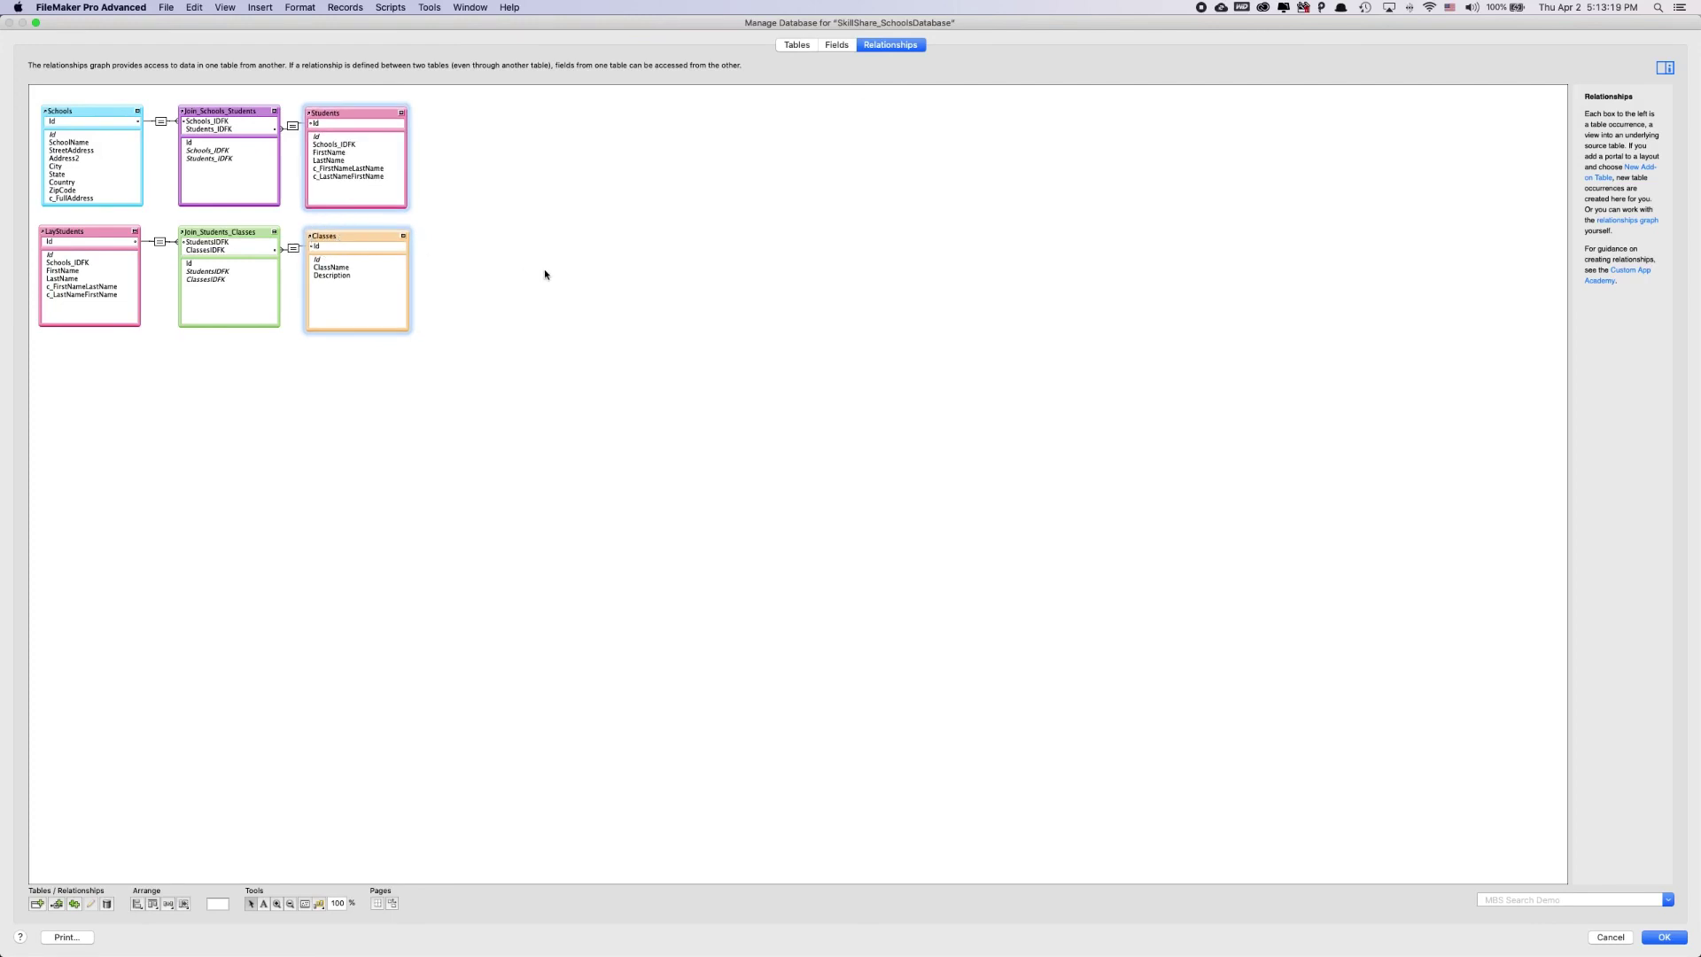
pyautogui.moveTo(510, 220); pyautogui.dragTo(175, 335)
pyautogui.moveTo(215, 237)
pyautogui.mouseDown()
pyautogui.moveTo(191, 238)
pyautogui.moveTo(213, 233)
pyautogui.mouseUp()
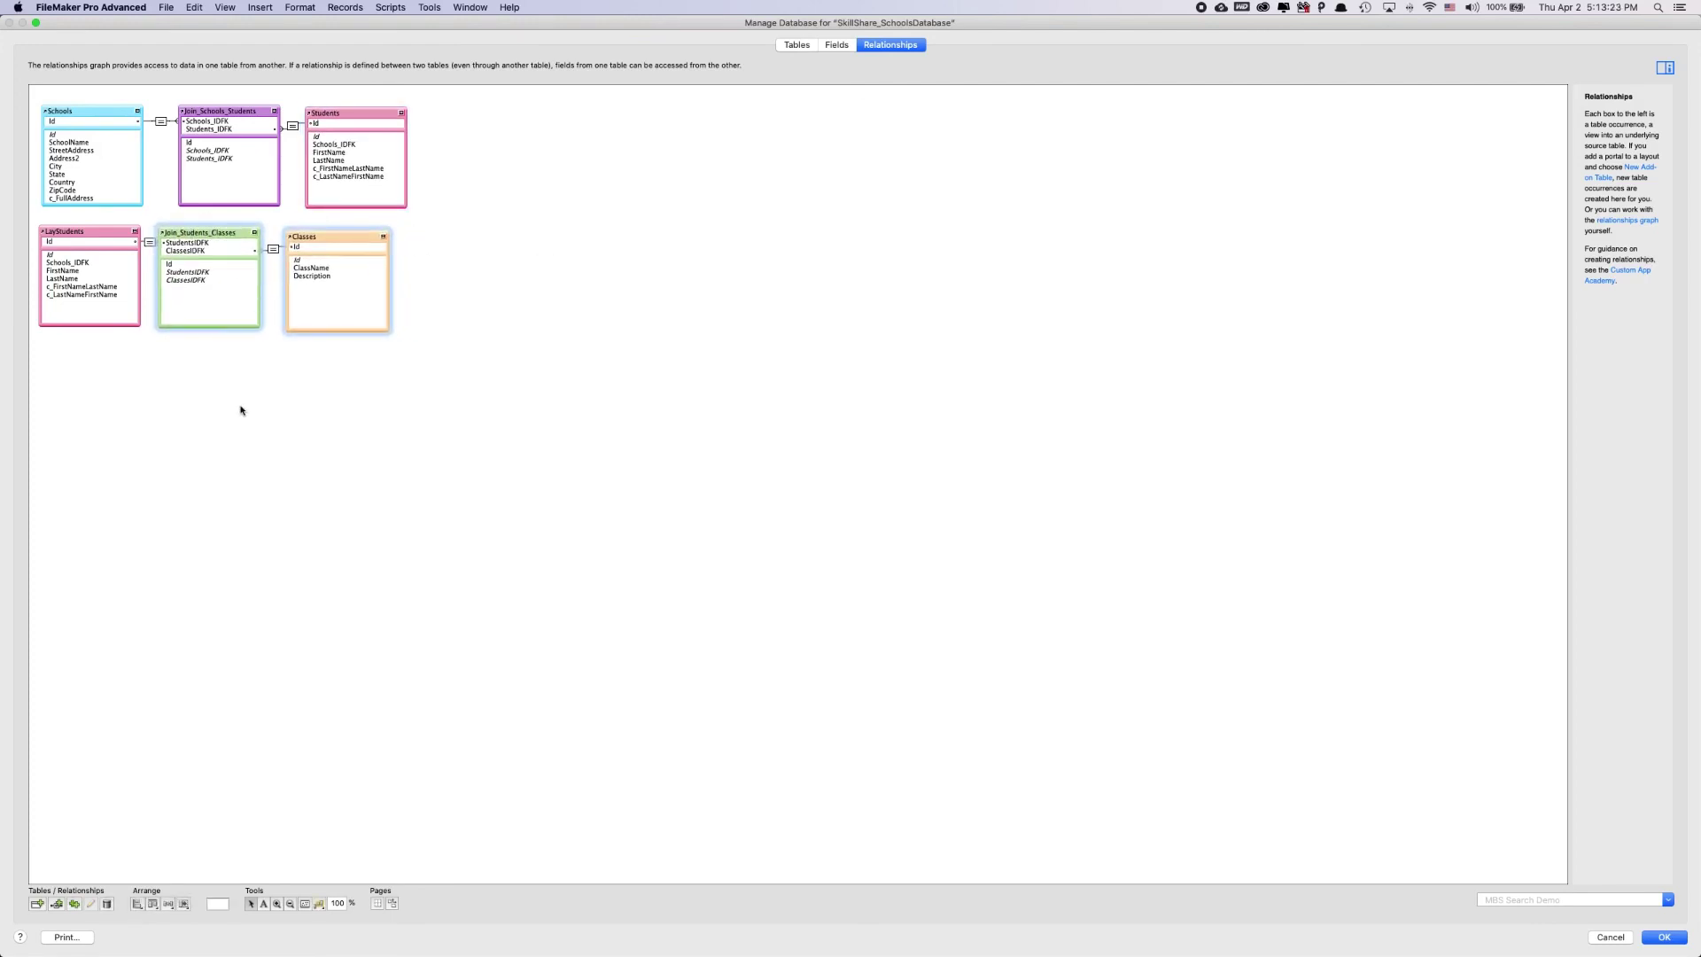
pyautogui.click(240, 406)
pyautogui.moveTo(310, 238); pyautogui.dragTo(303, 237)
pyautogui.click(390, 452)
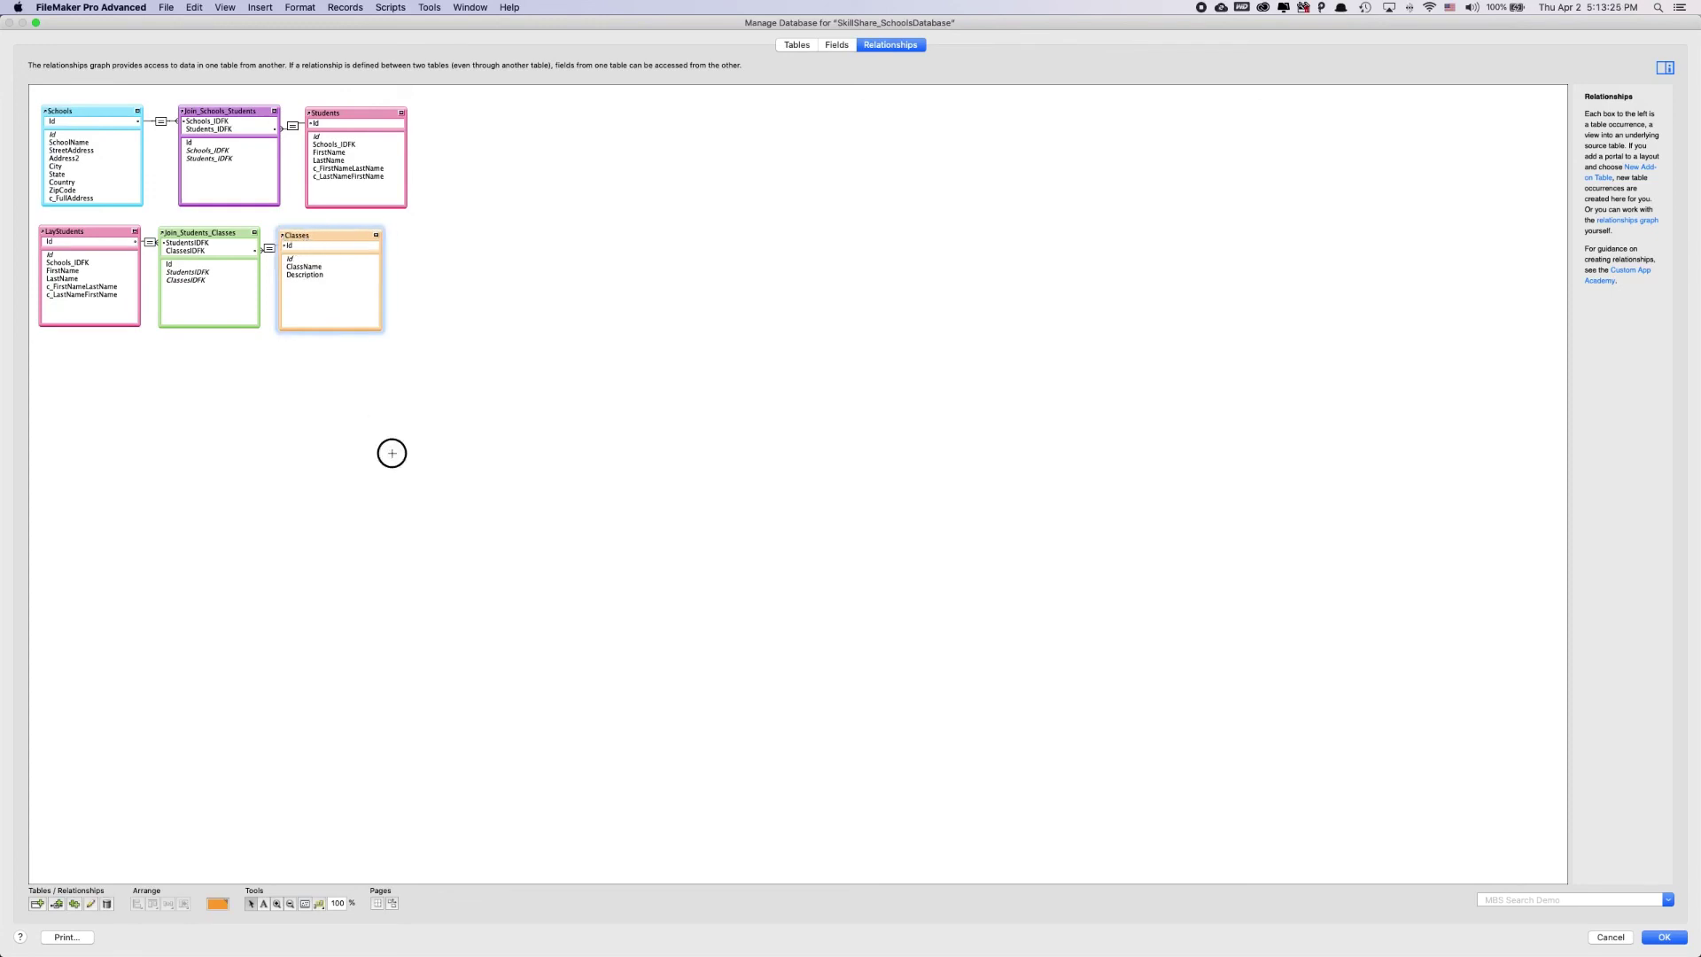
# Switch between the Tables list and the relationships graph, ending on Tables.
pyautogui.click(801, 46)
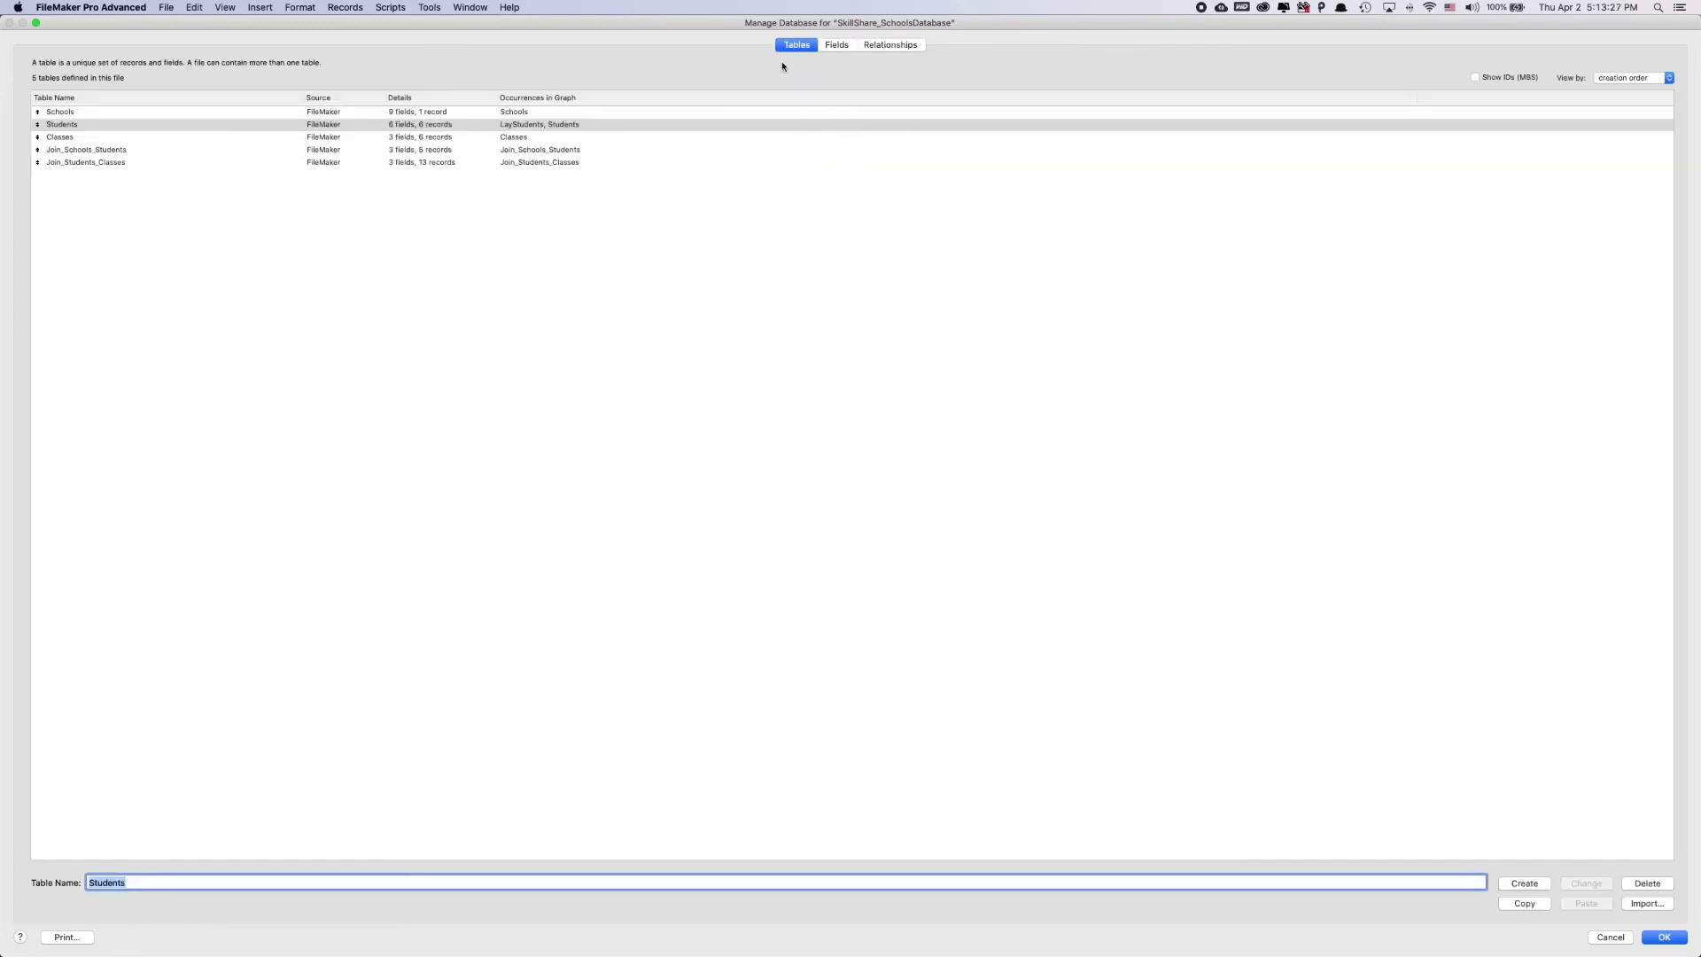
pyautogui.click(890, 44)
pyautogui.click(796, 44)
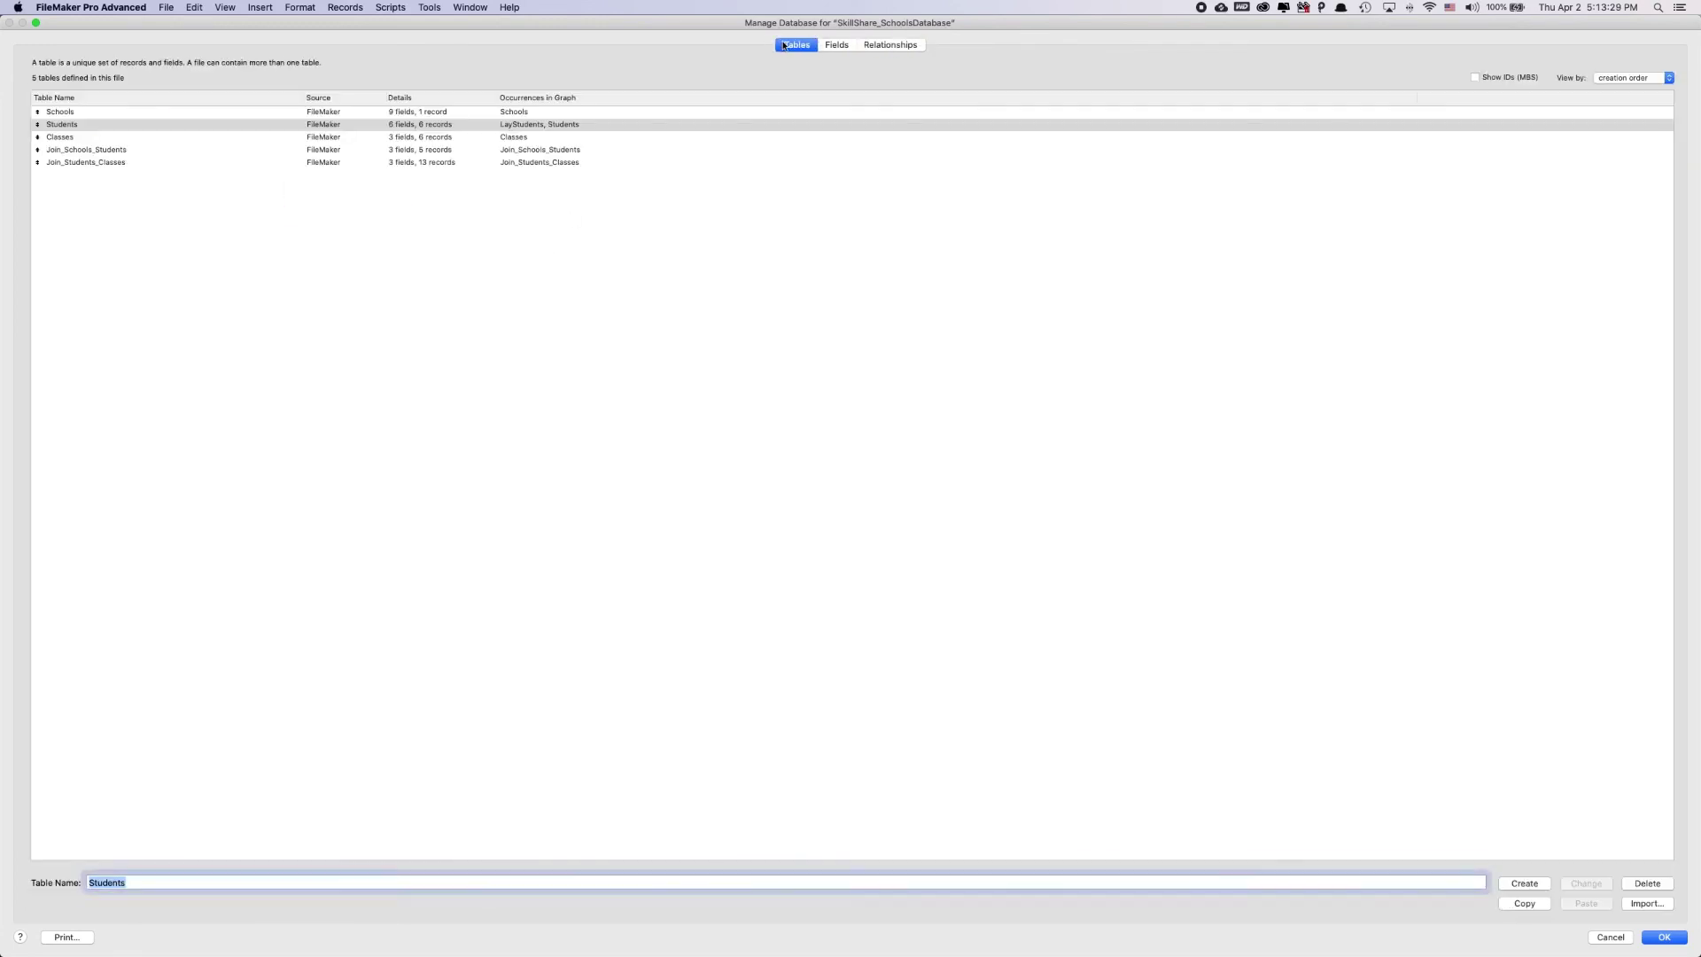
# Save and close the database changes, then check the layout list without switching layouts.
pyautogui.click(1665, 938)
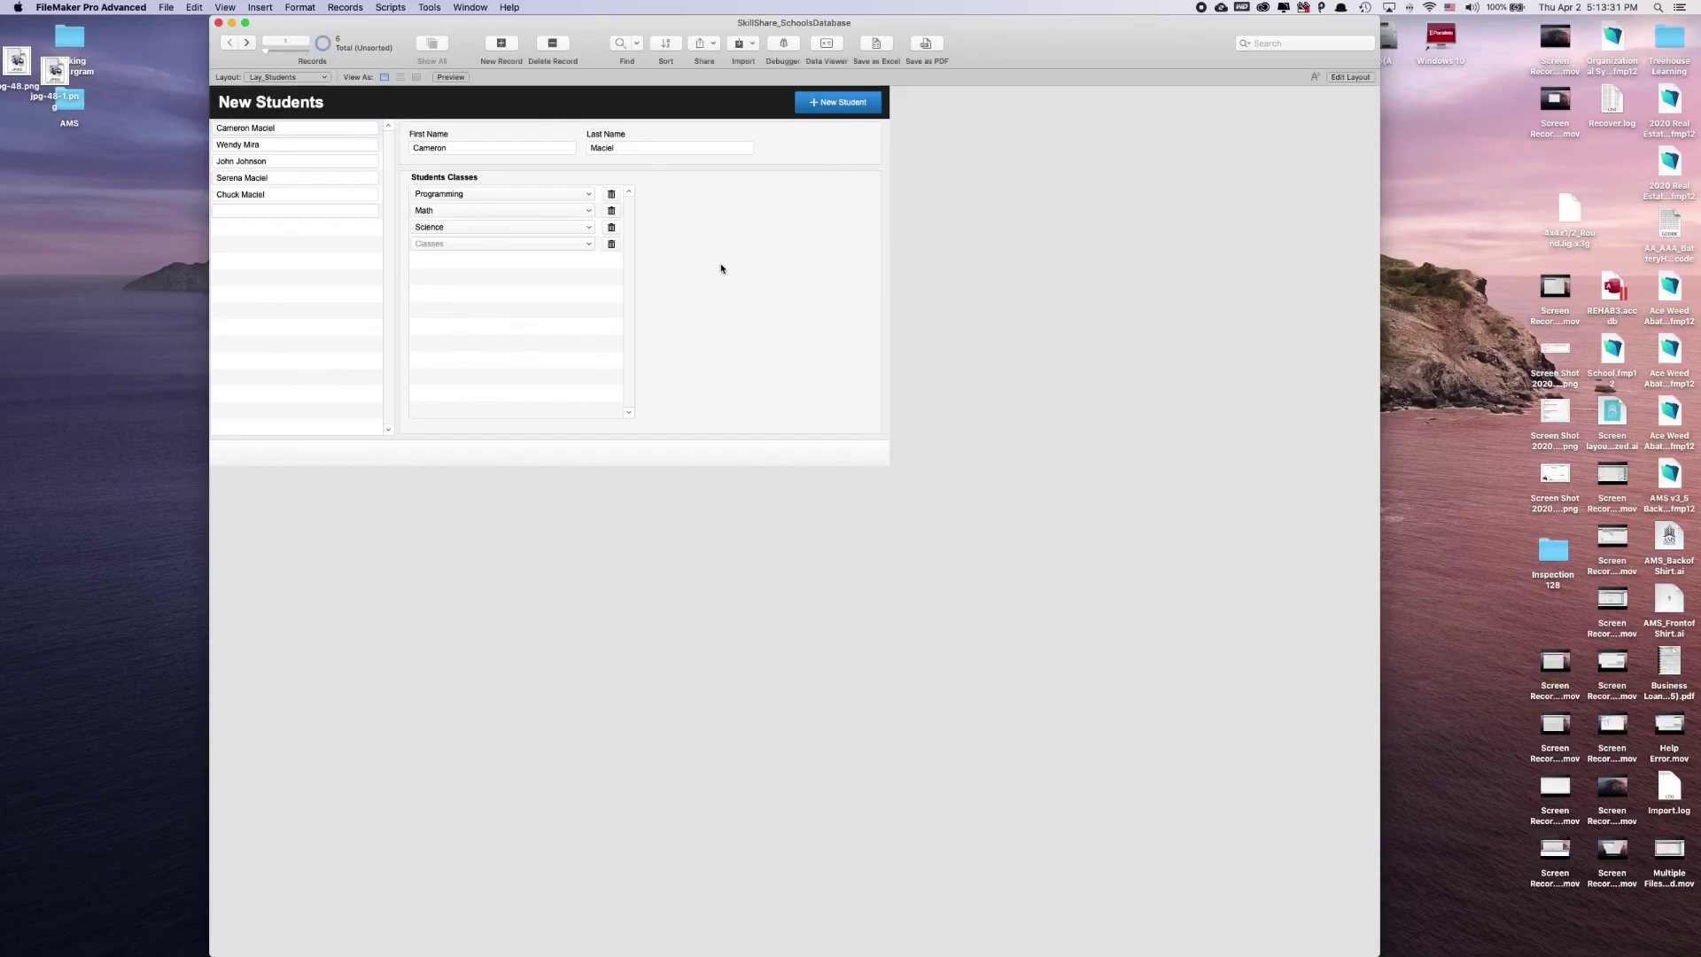
pyautogui.click(285, 77)
pyautogui.moveTo(290, 77)
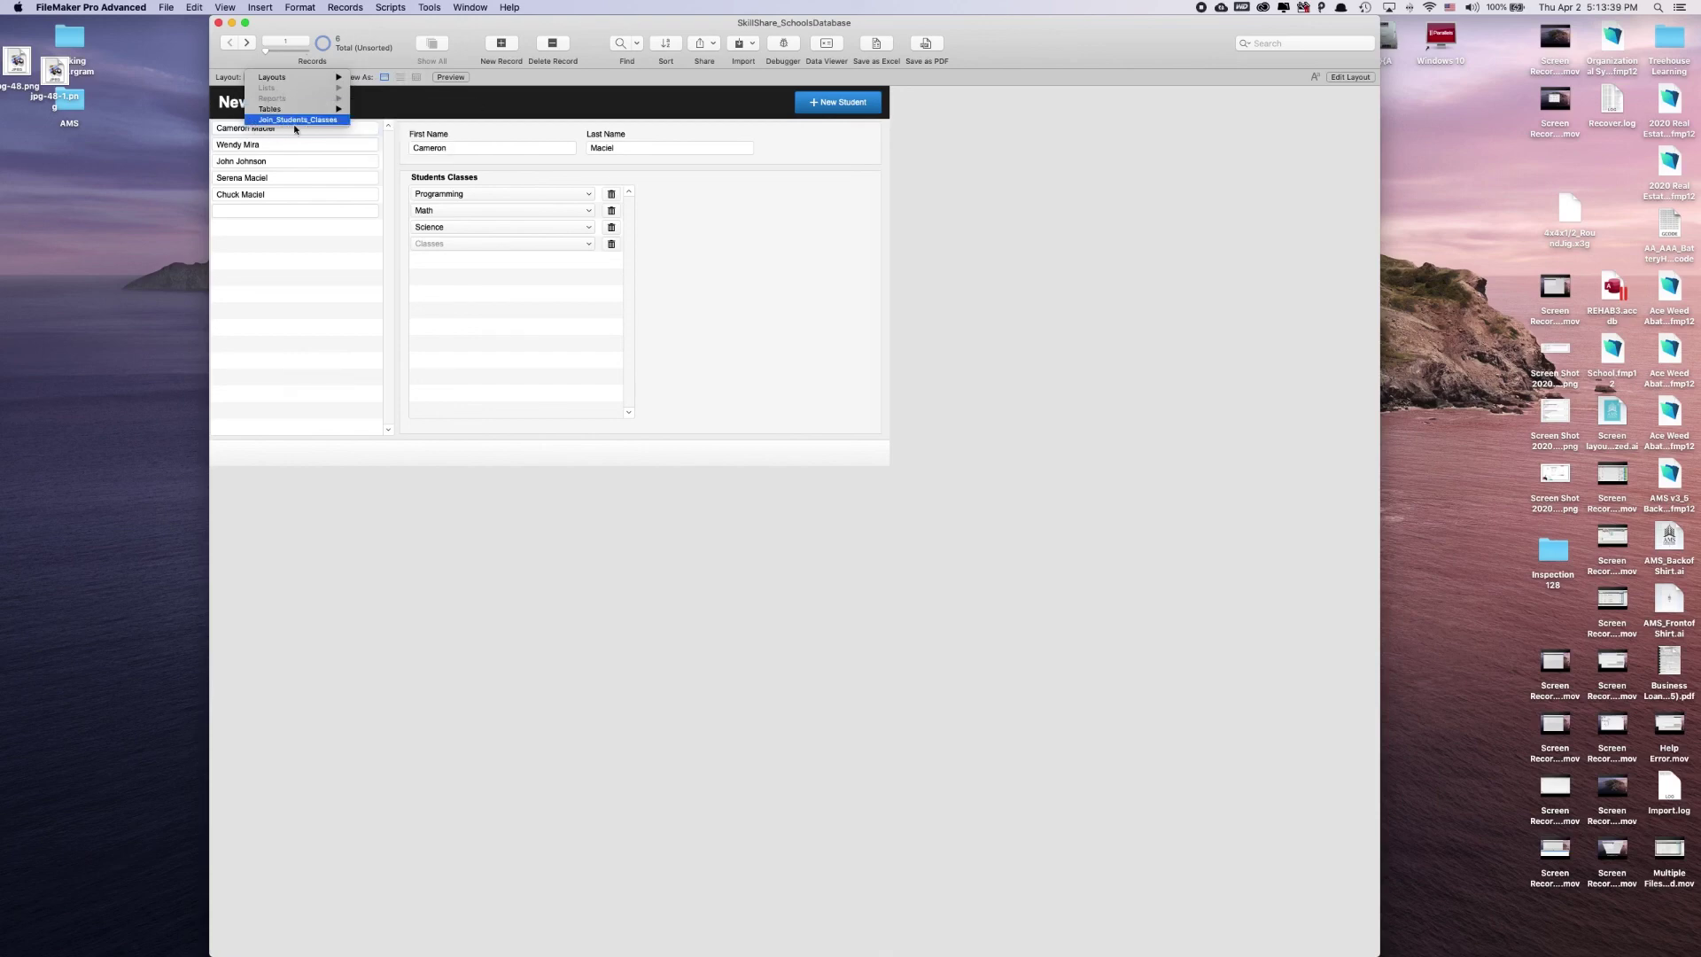
pyautogui.click(449, 112)
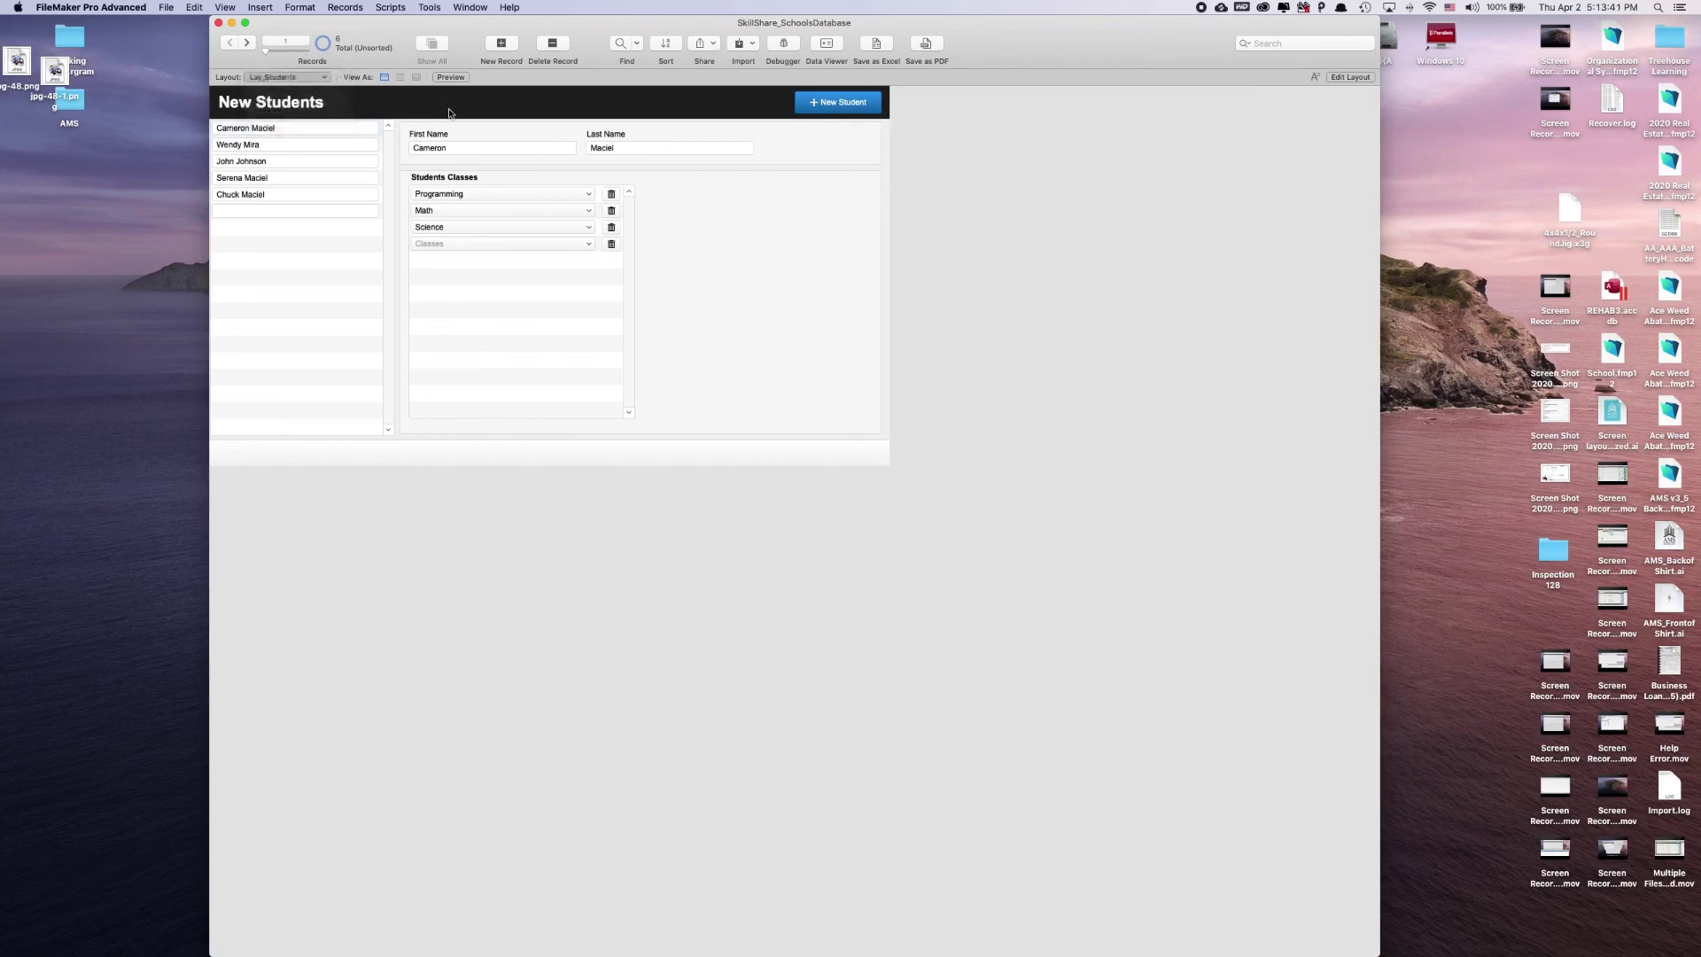
# Rename the Join_Students_Classes layout to Table_Join_Students_Classes in Manage Layouts.
pyautogui.press('super+shift+l')
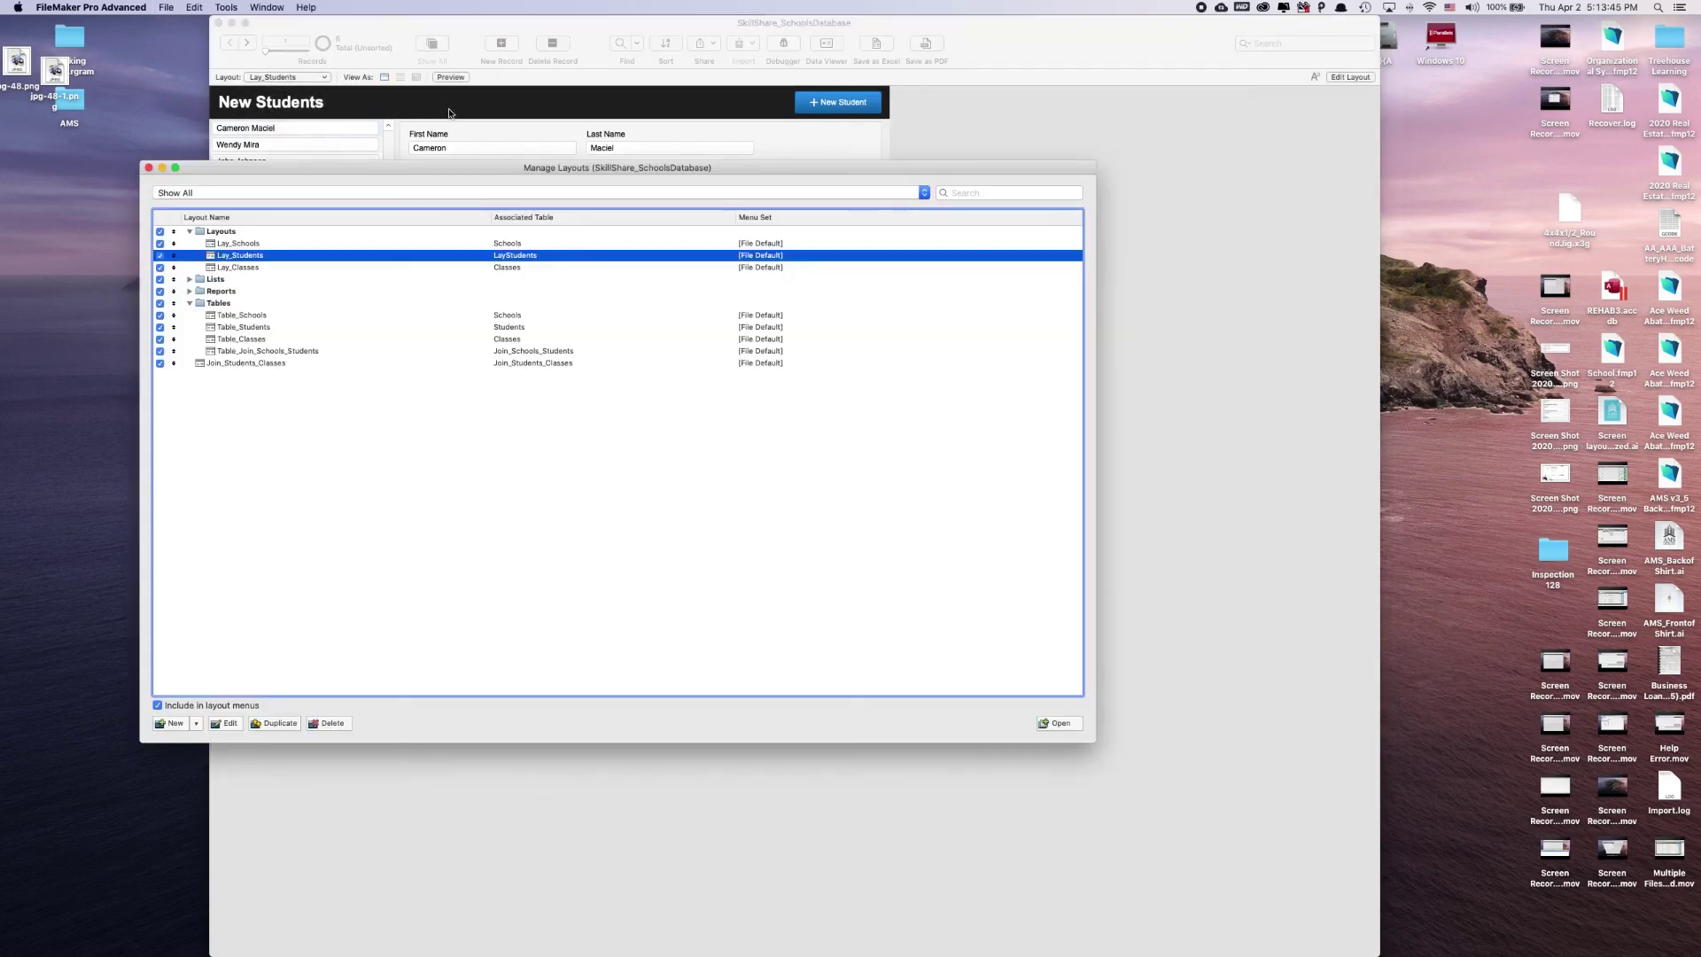
pyautogui.click(416, 419)
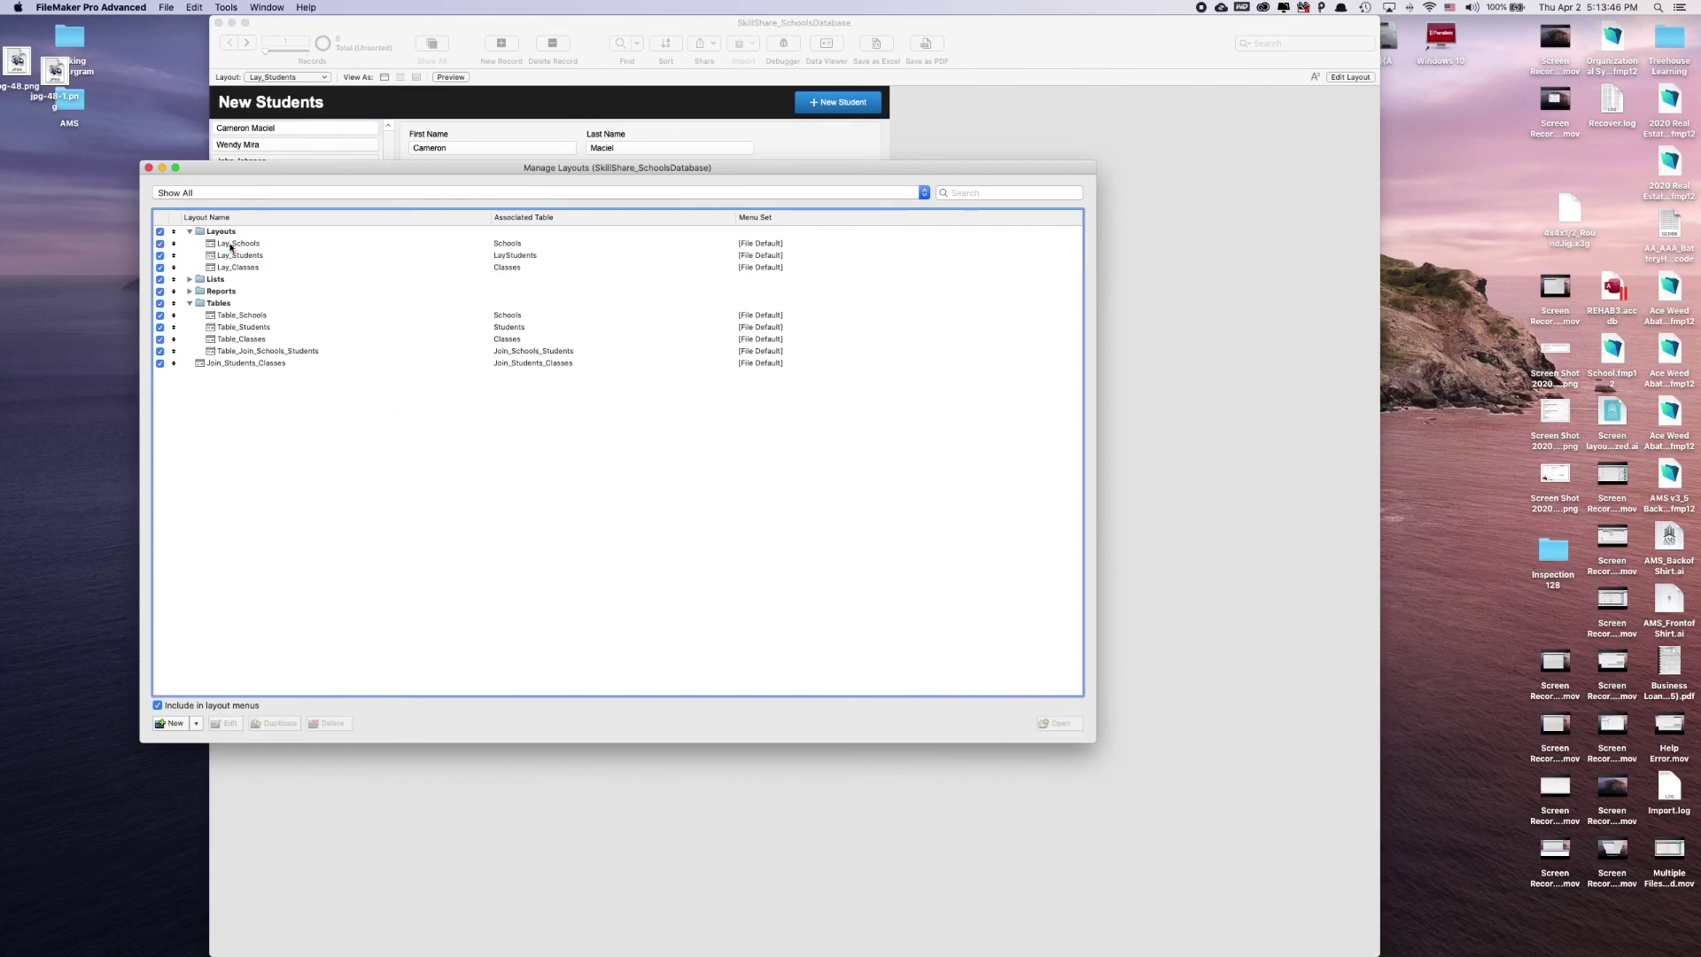
pyautogui.click(240, 363)
pyautogui.doubleClick(240, 364)
pyautogui.click(910, 316)
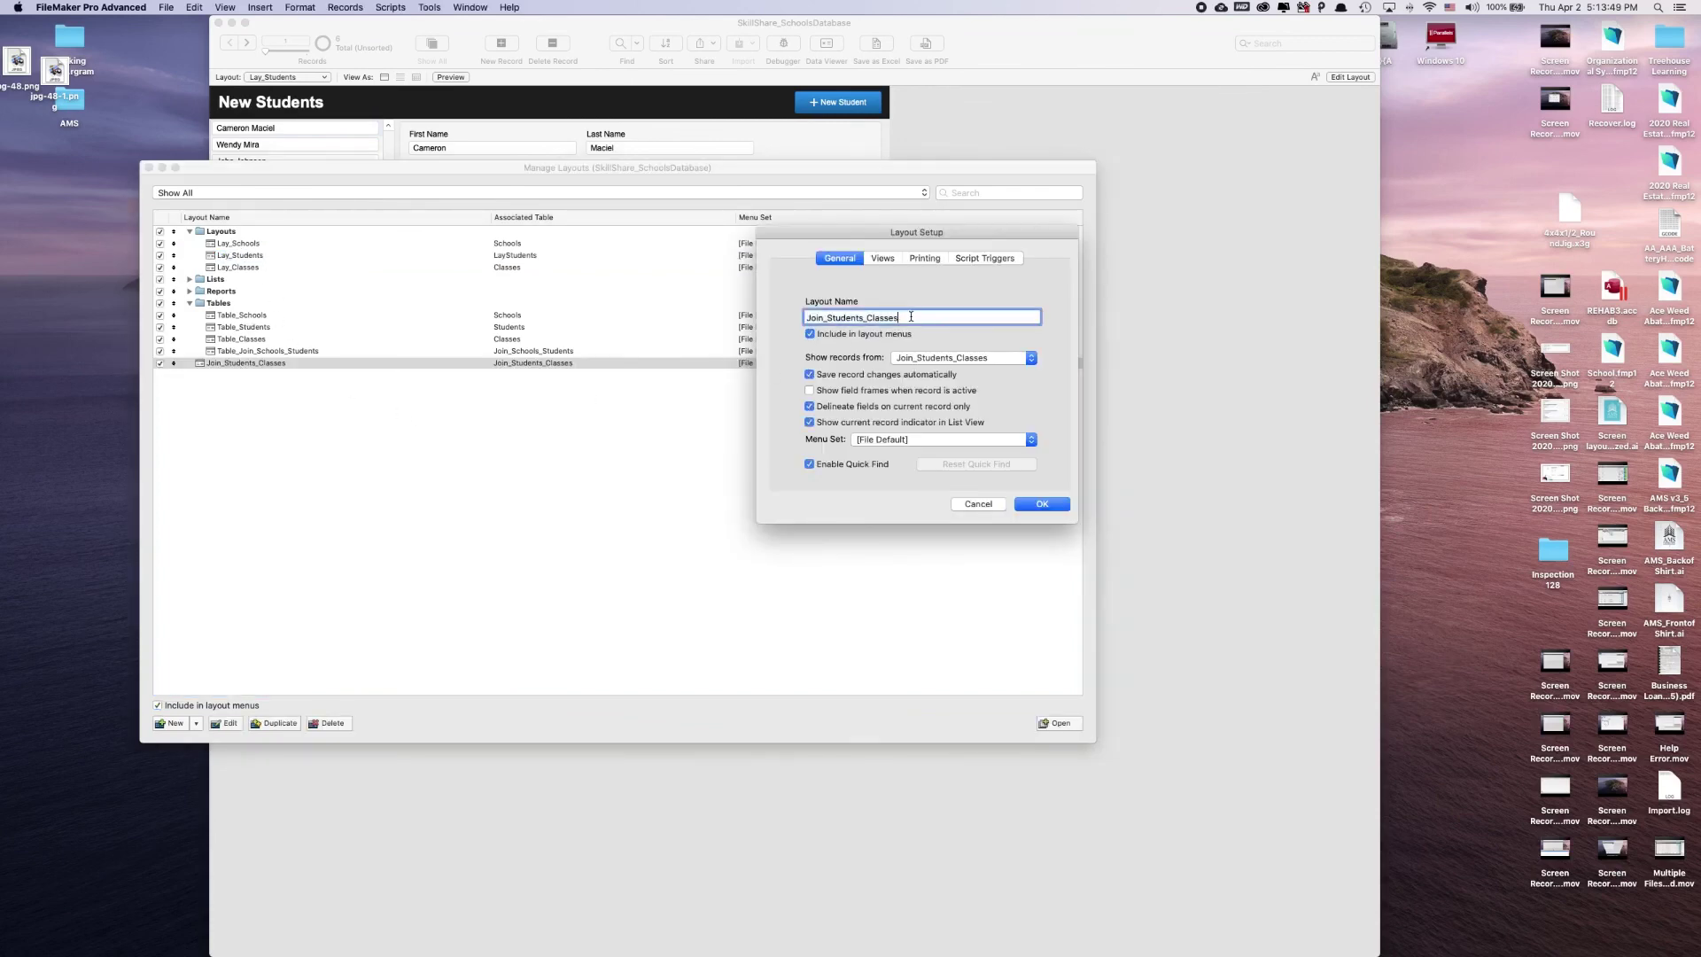
pyautogui.click(807, 317)
pyautogui.write('Table_')
pyautogui.click(882, 259)
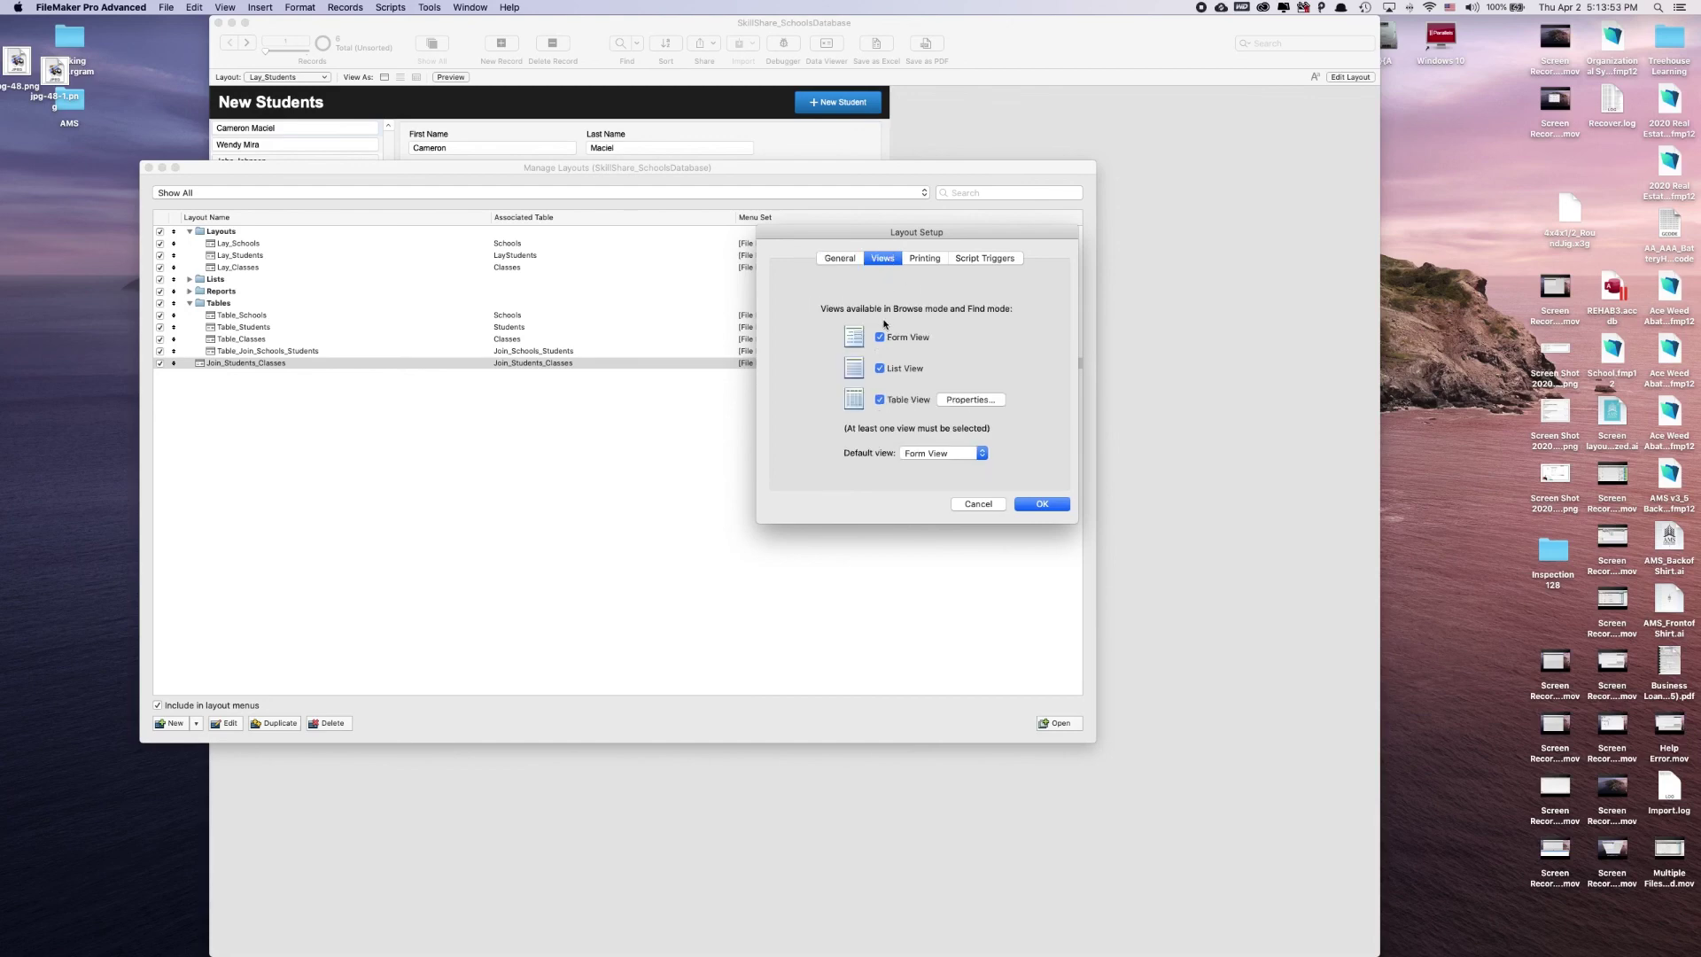
pyautogui.click(1041, 505)
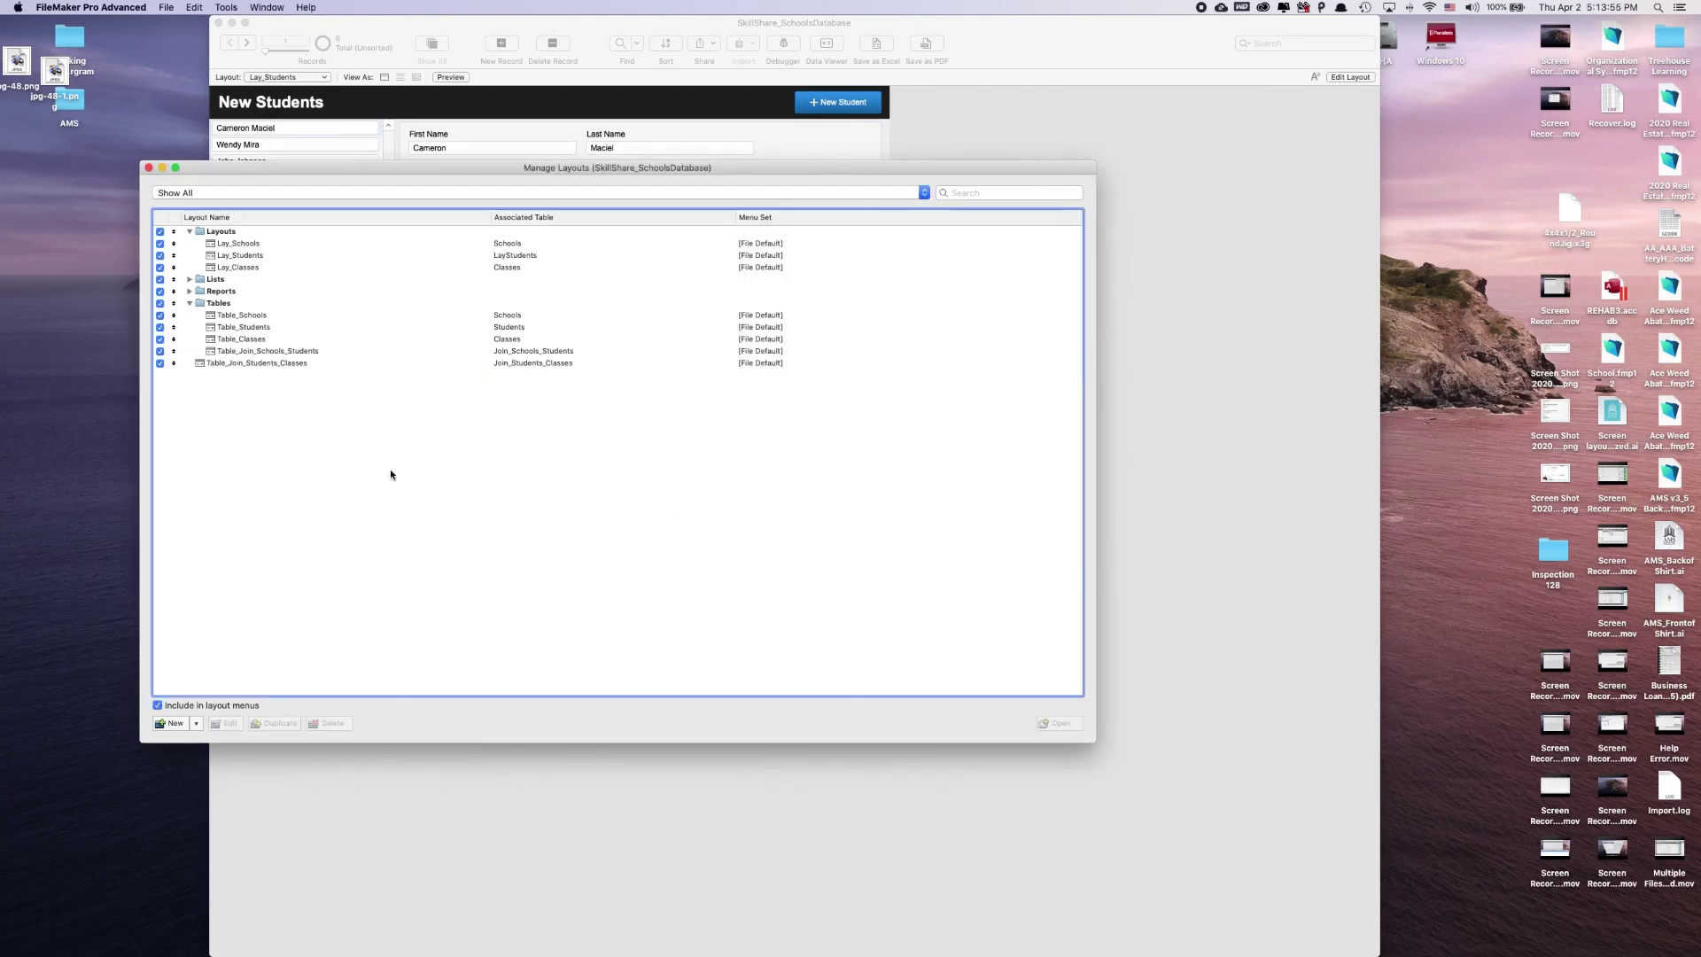
# Move Table_Join_Students_Classes into the Tables folder and close Manage Layouts.
pyautogui.moveTo(221, 363); pyautogui.dragTo(244, 353)
pyautogui.click(190, 307)
pyautogui.click(191, 308)
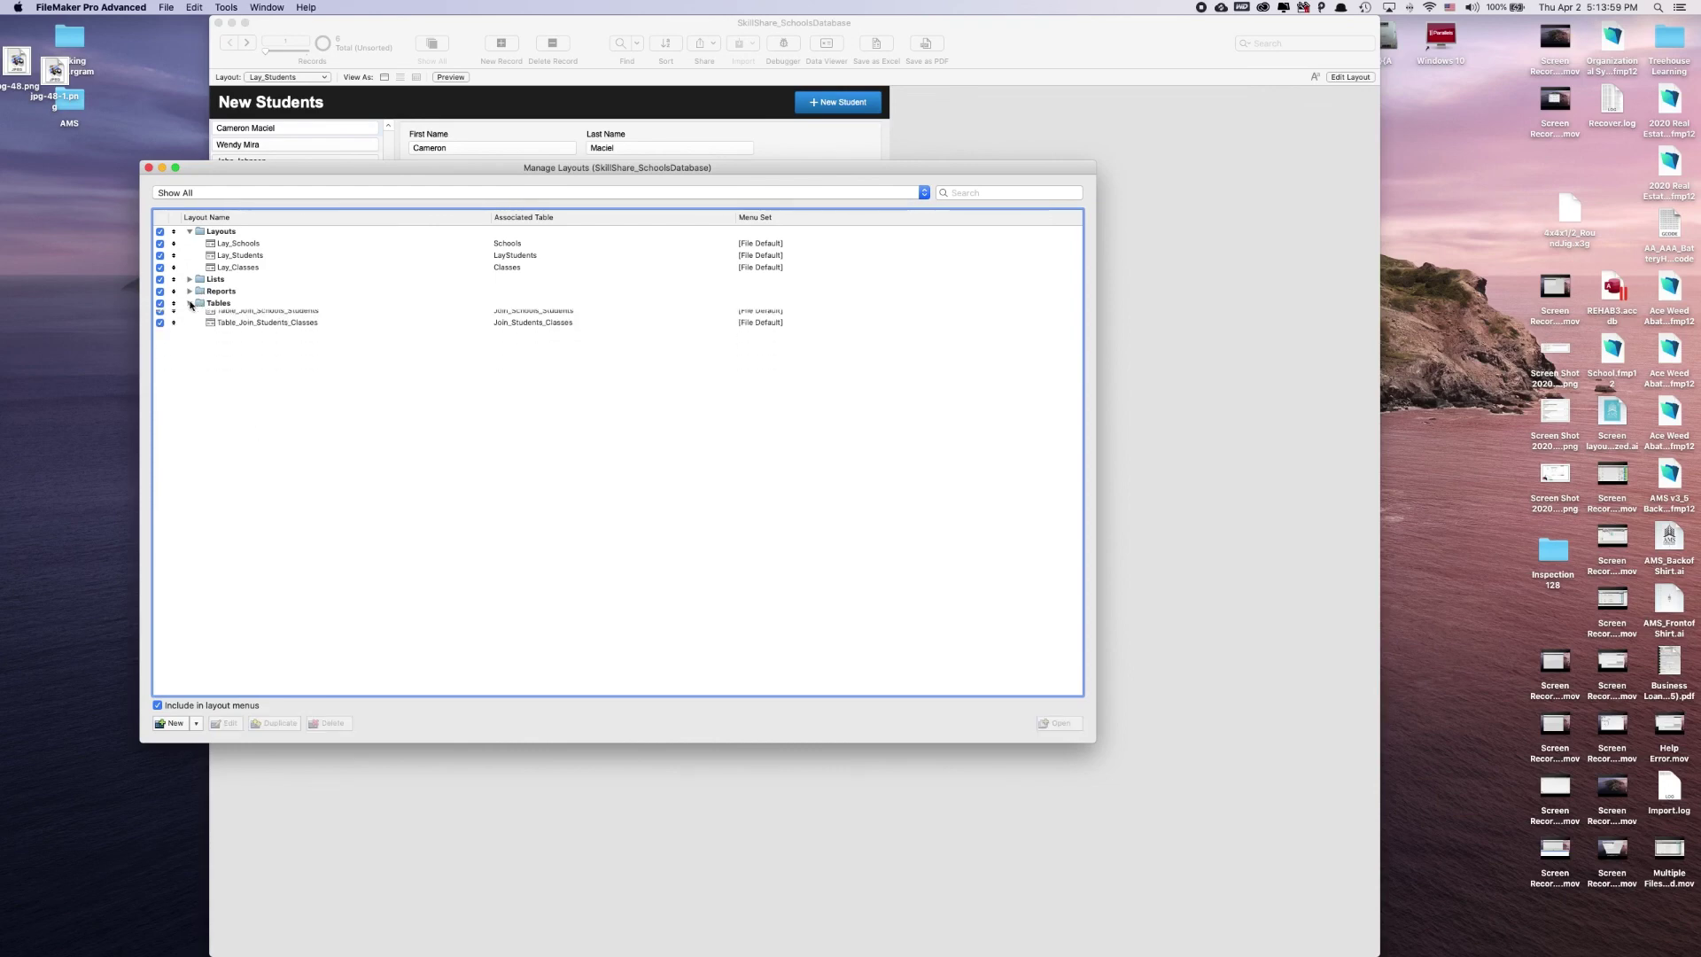
pyautogui.click(191, 309)
pyautogui.click(190, 303)
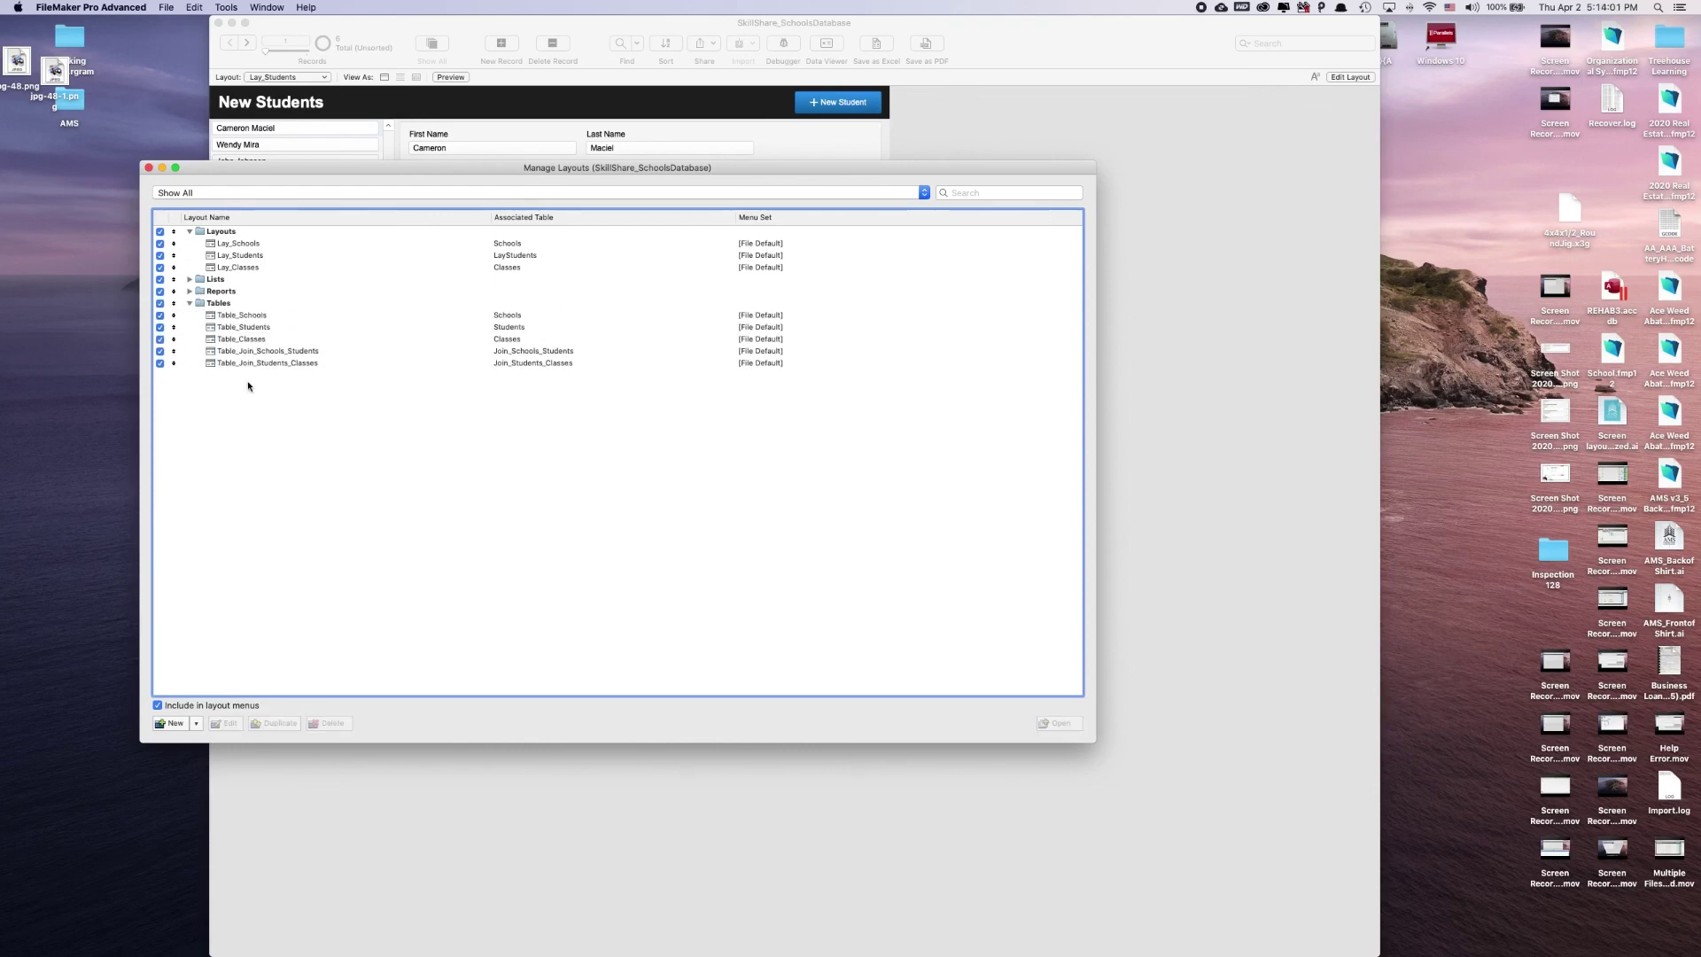
pyautogui.click(146, 167)
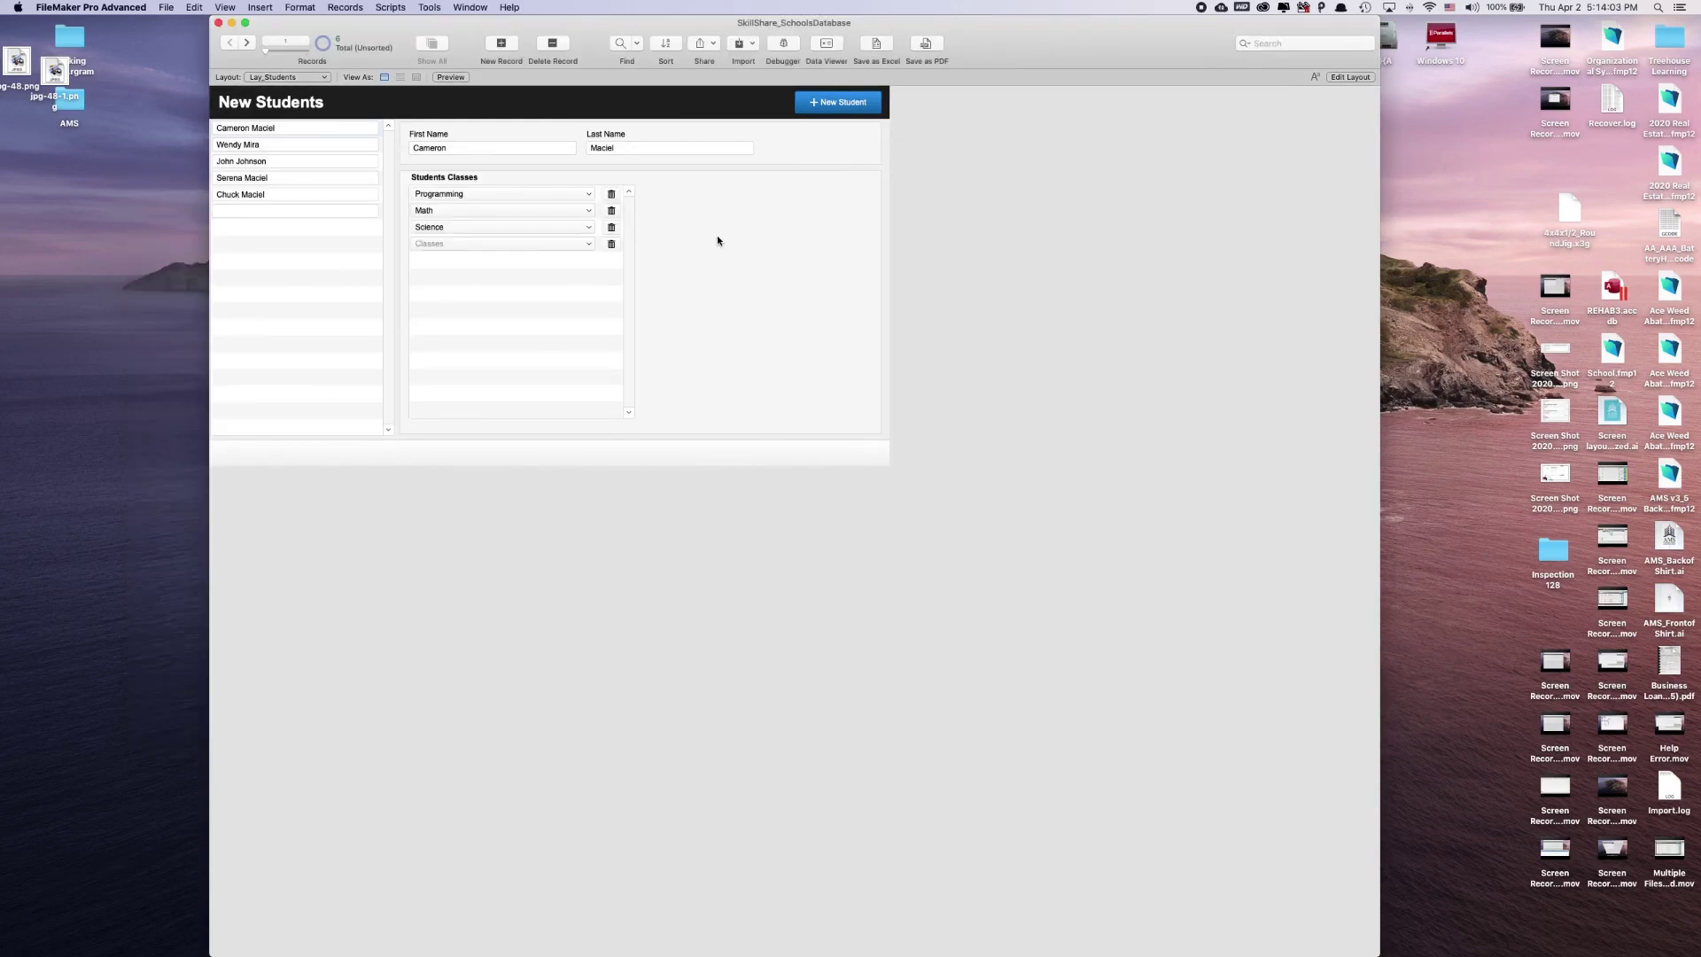